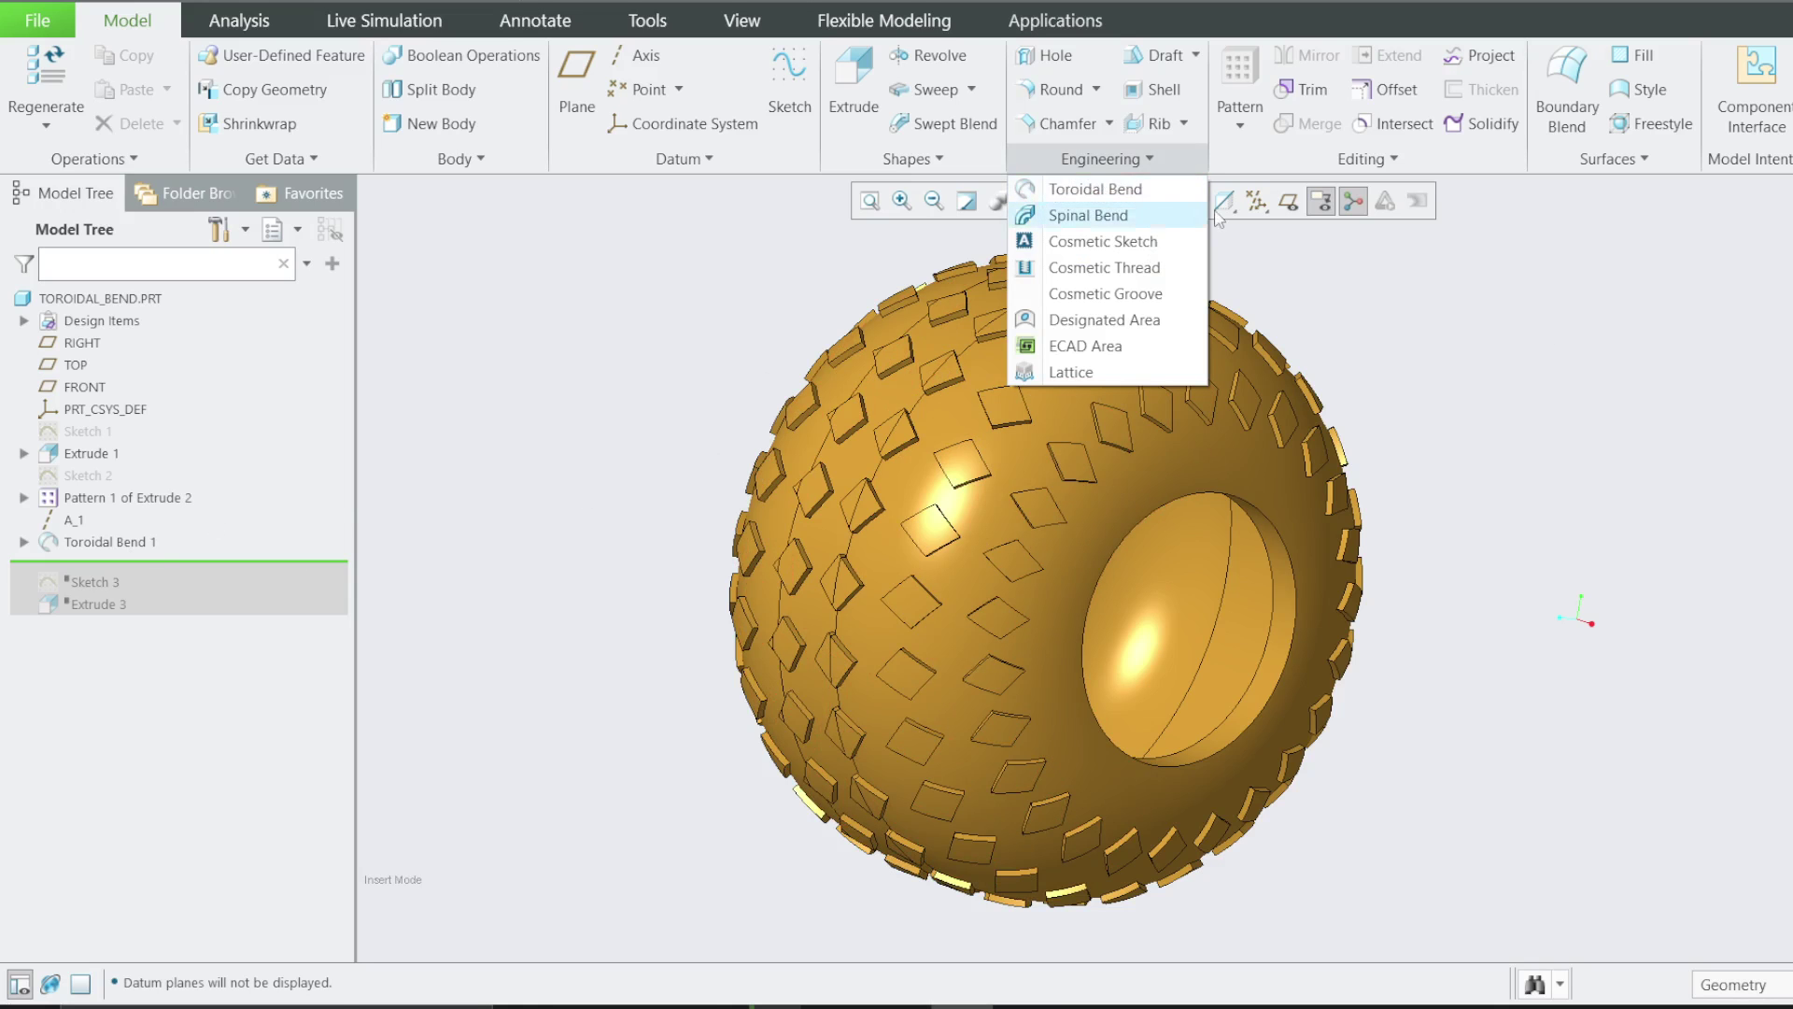
# Roll the model back to Sketch 1 and open that sketch for redefinition in a flat sketch view
pyautogui.moveTo(1167, 605)
pyautogui.mouseDown(button='middle')
pyautogui.moveTo(1248, 597)
pyautogui.moveTo(1149, 609)
pyautogui.moveTo(1107, 560)
pyautogui.moveTo(1121, 616)
pyautogui.moveTo(1177, 621)
pyautogui.mouseUp(button='middle')
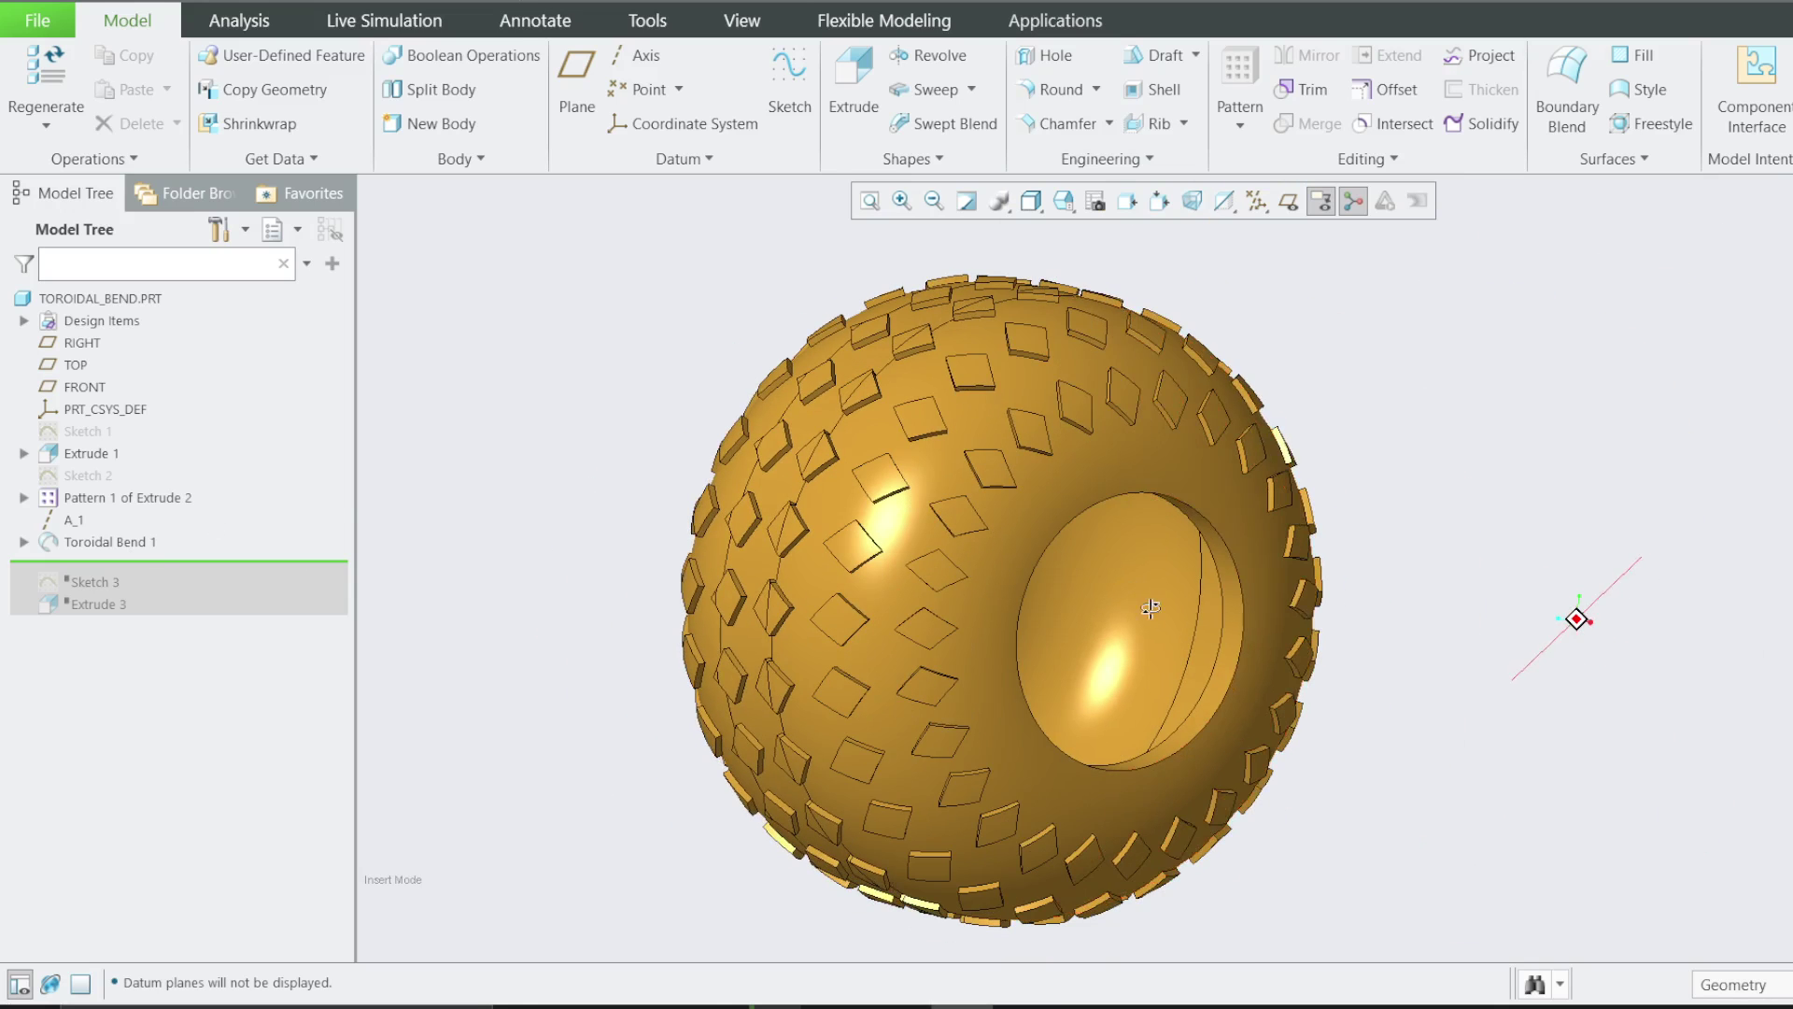
pyautogui.click(1117, 168)
pyautogui.moveTo(243, 560); pyautogui.dragTo(212, 450)
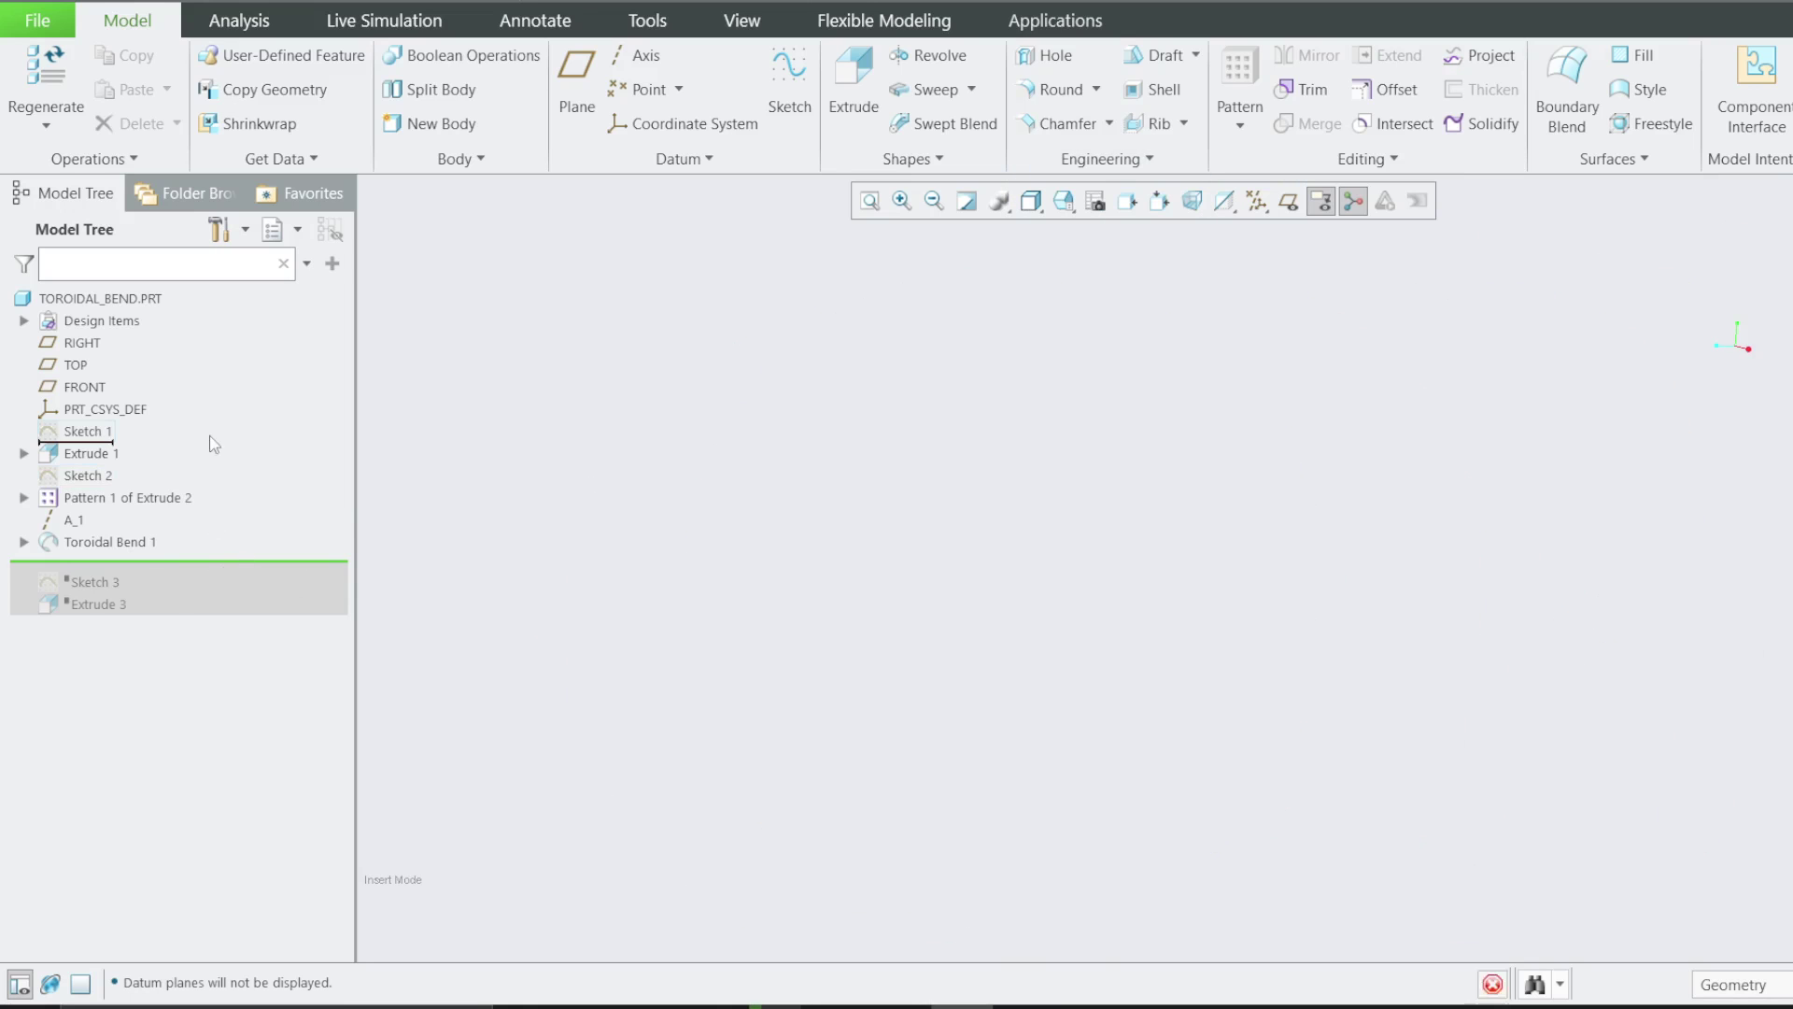
pyautogui.click(87, 431)
pyautogui.click(116, 299)
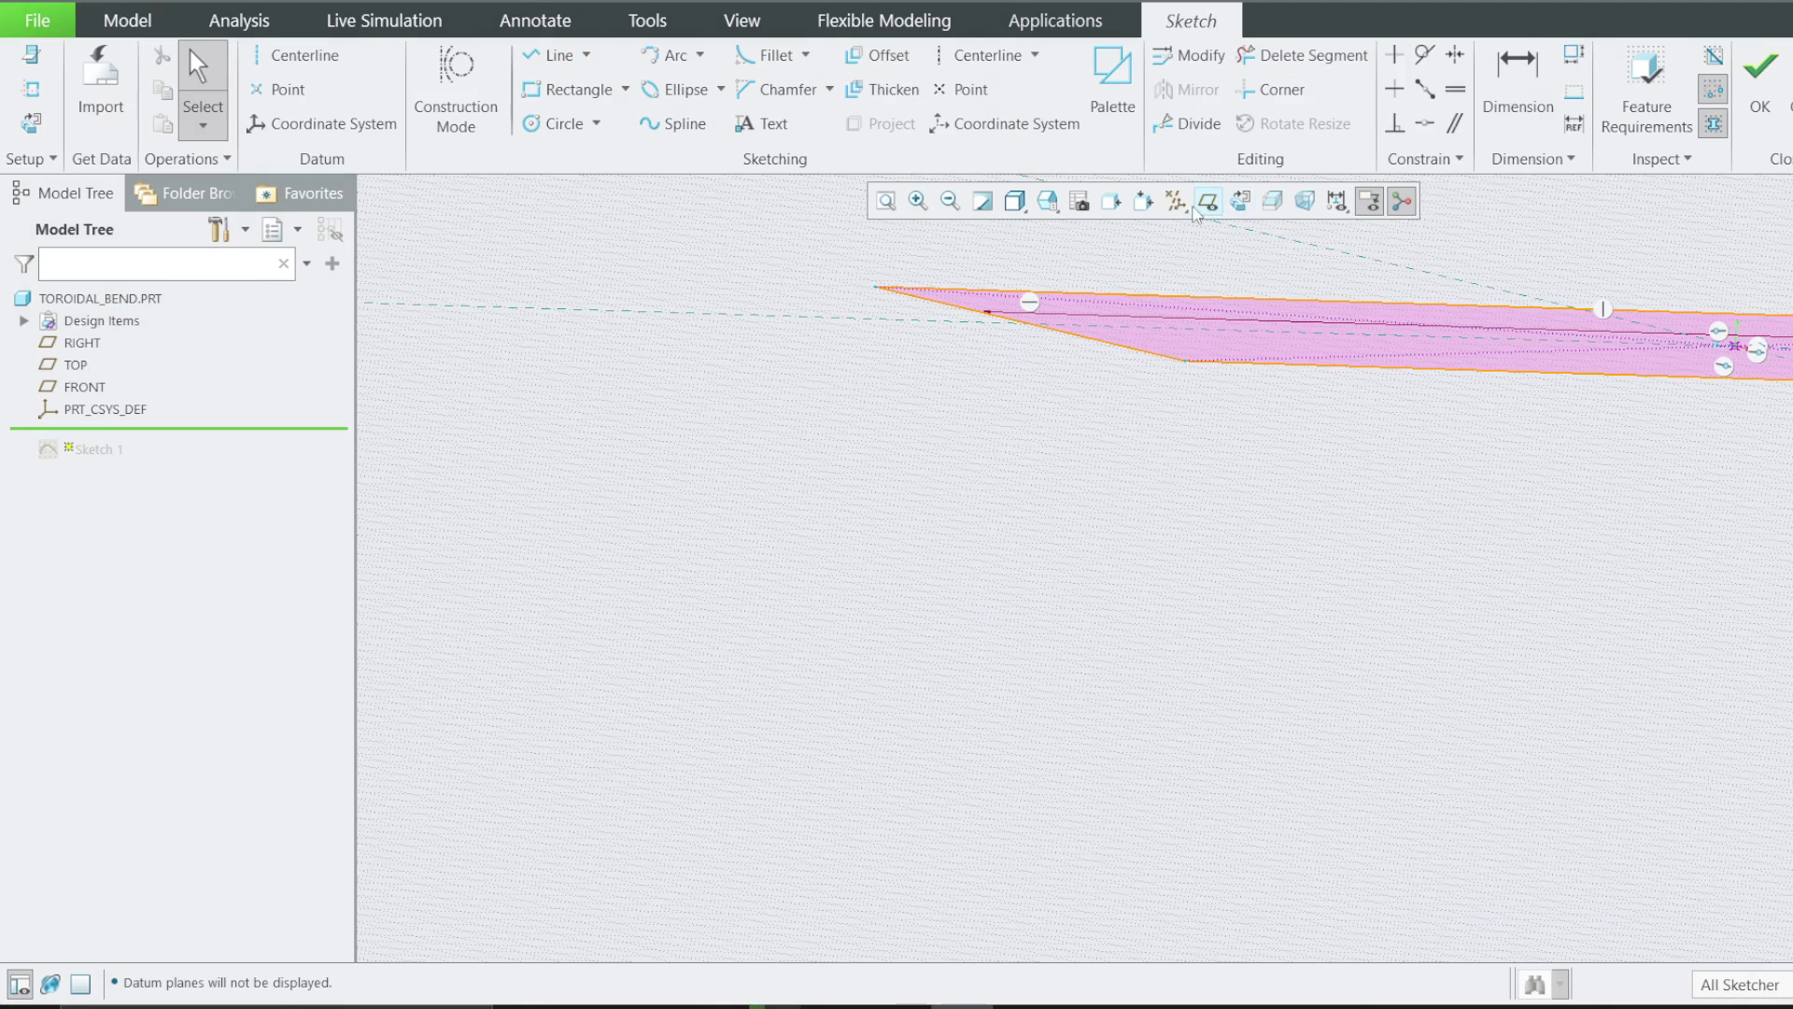
pyautogui.click(1241, 202)
pyautogui.scroll(4, 1029, 668)
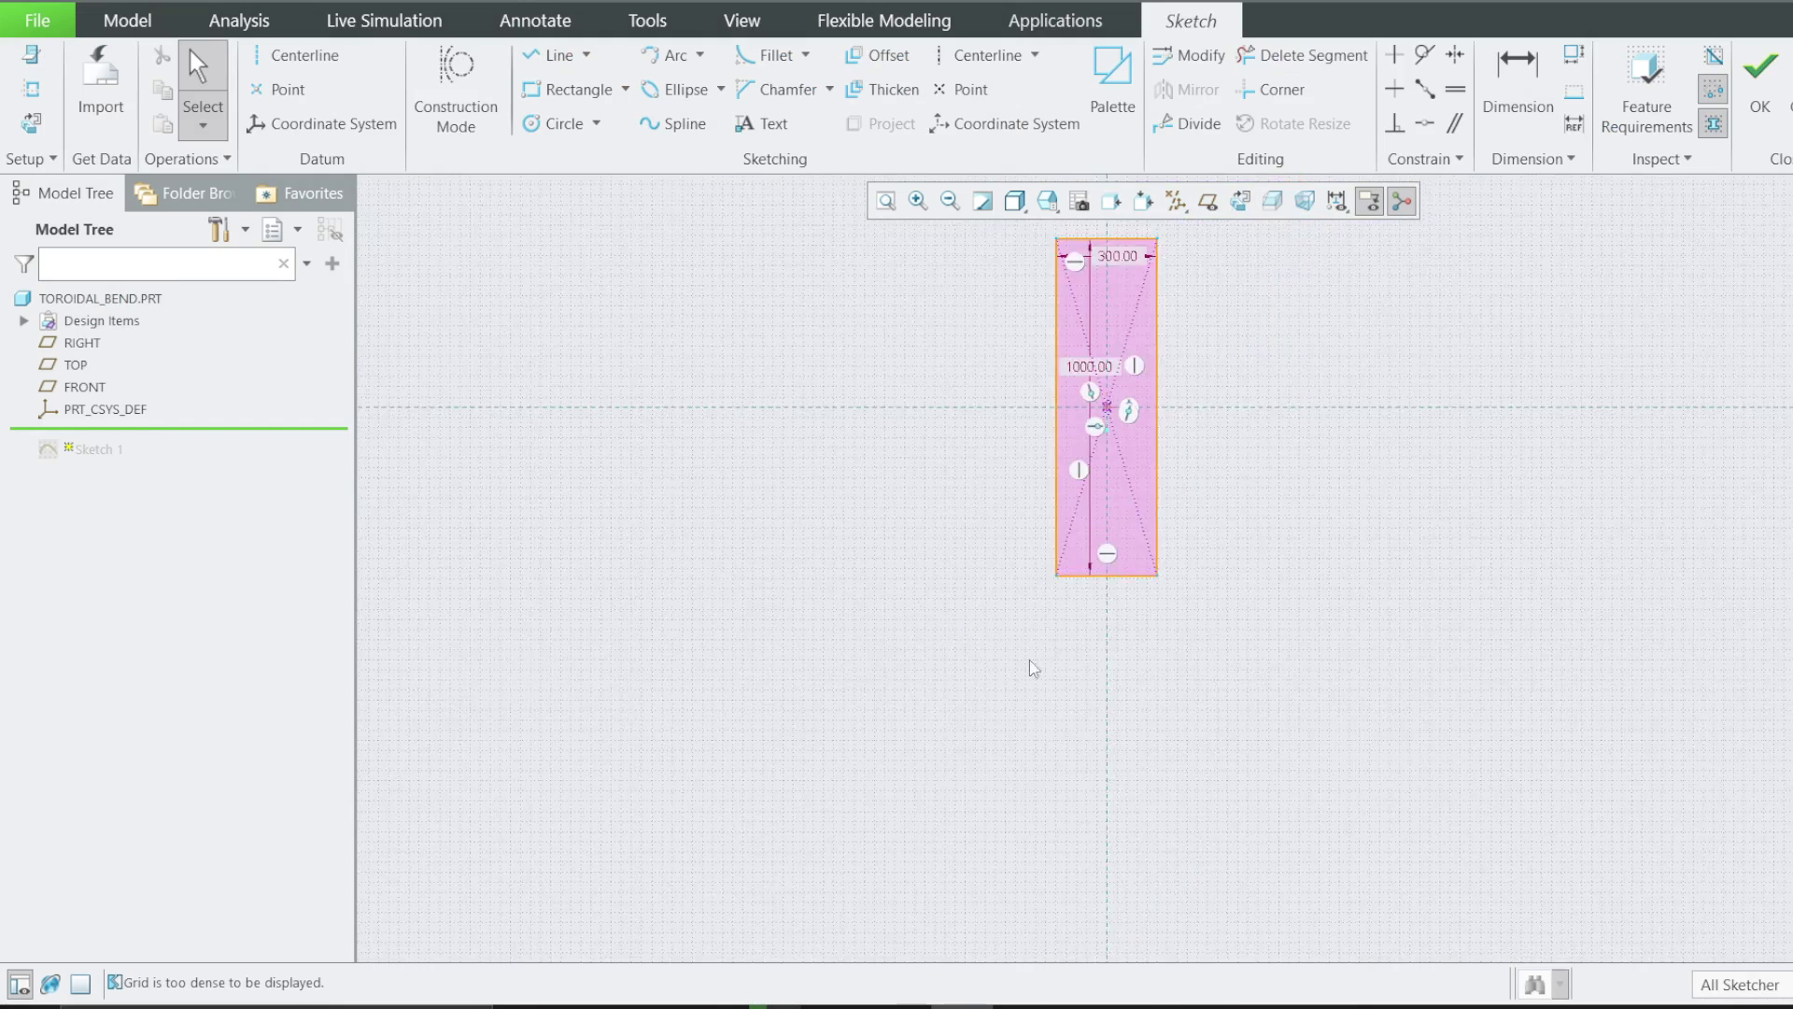
pyautogui.scroll(-4, 1120, 336)
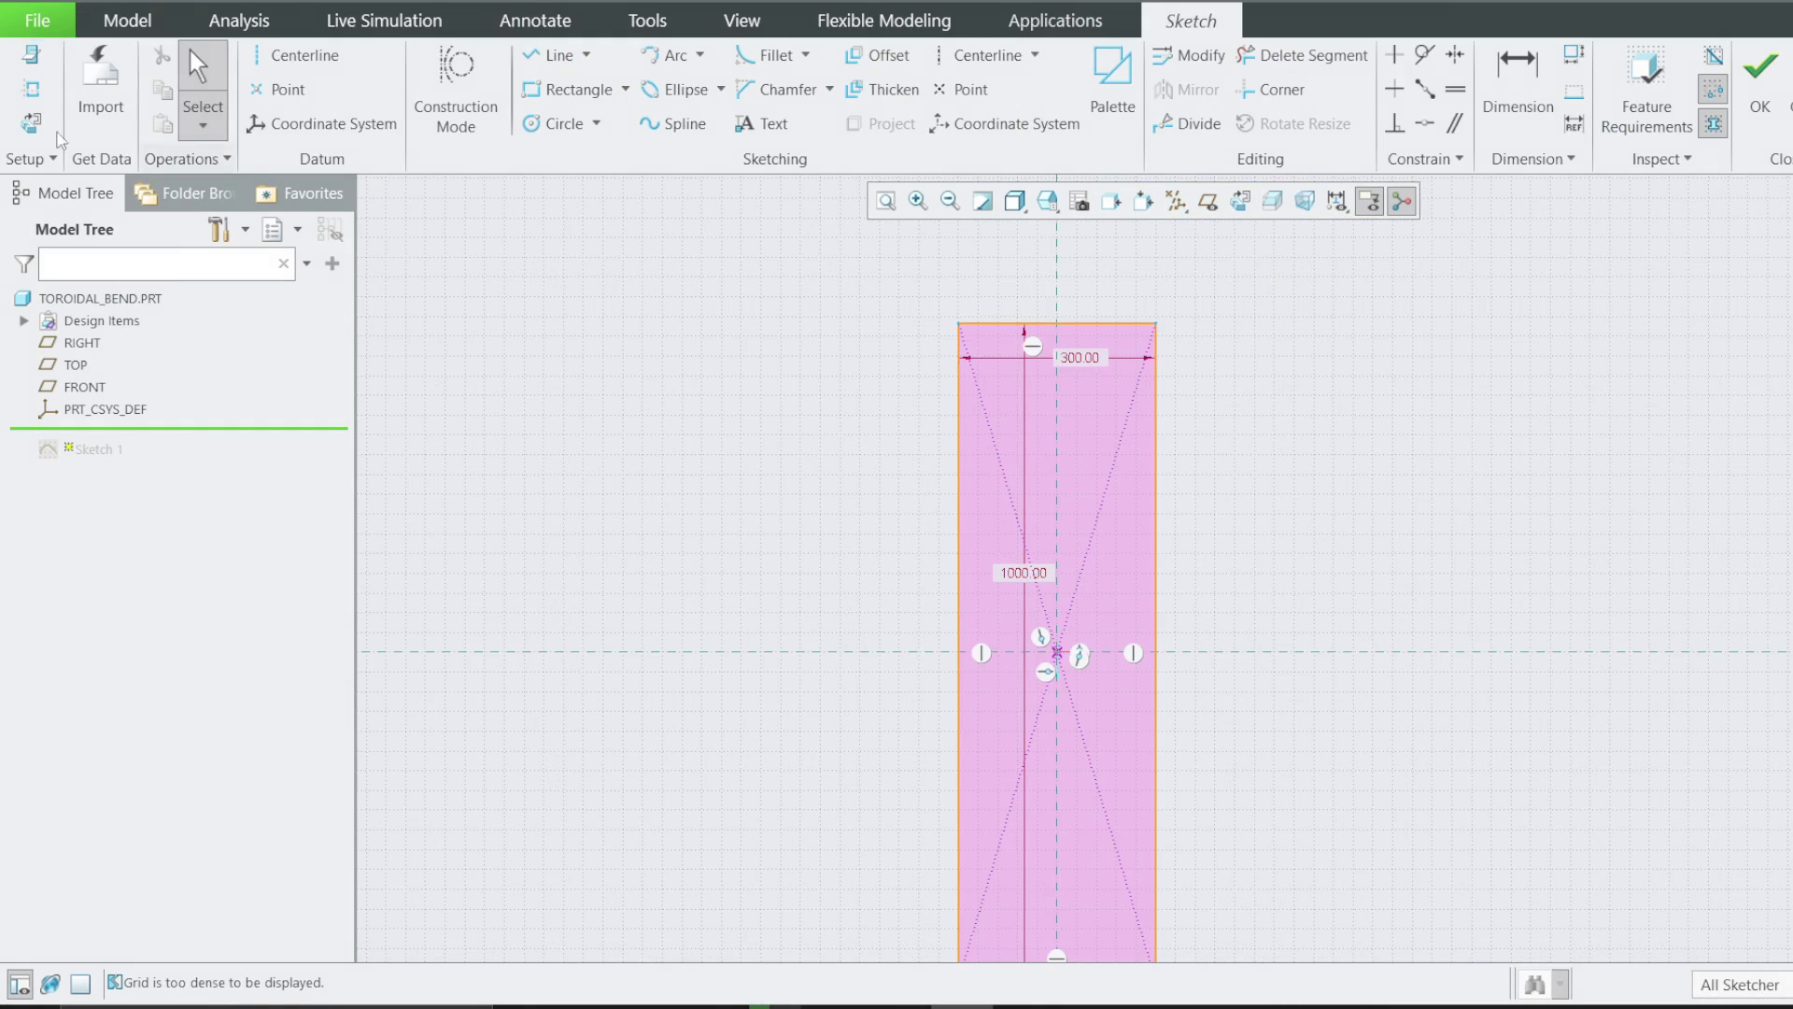
# Change the sketch setup of Sketch 1 so the RIGHT reference plane faces Bottom
pyautogui.click(32, 58)
pyautogui.click(1727, 477)
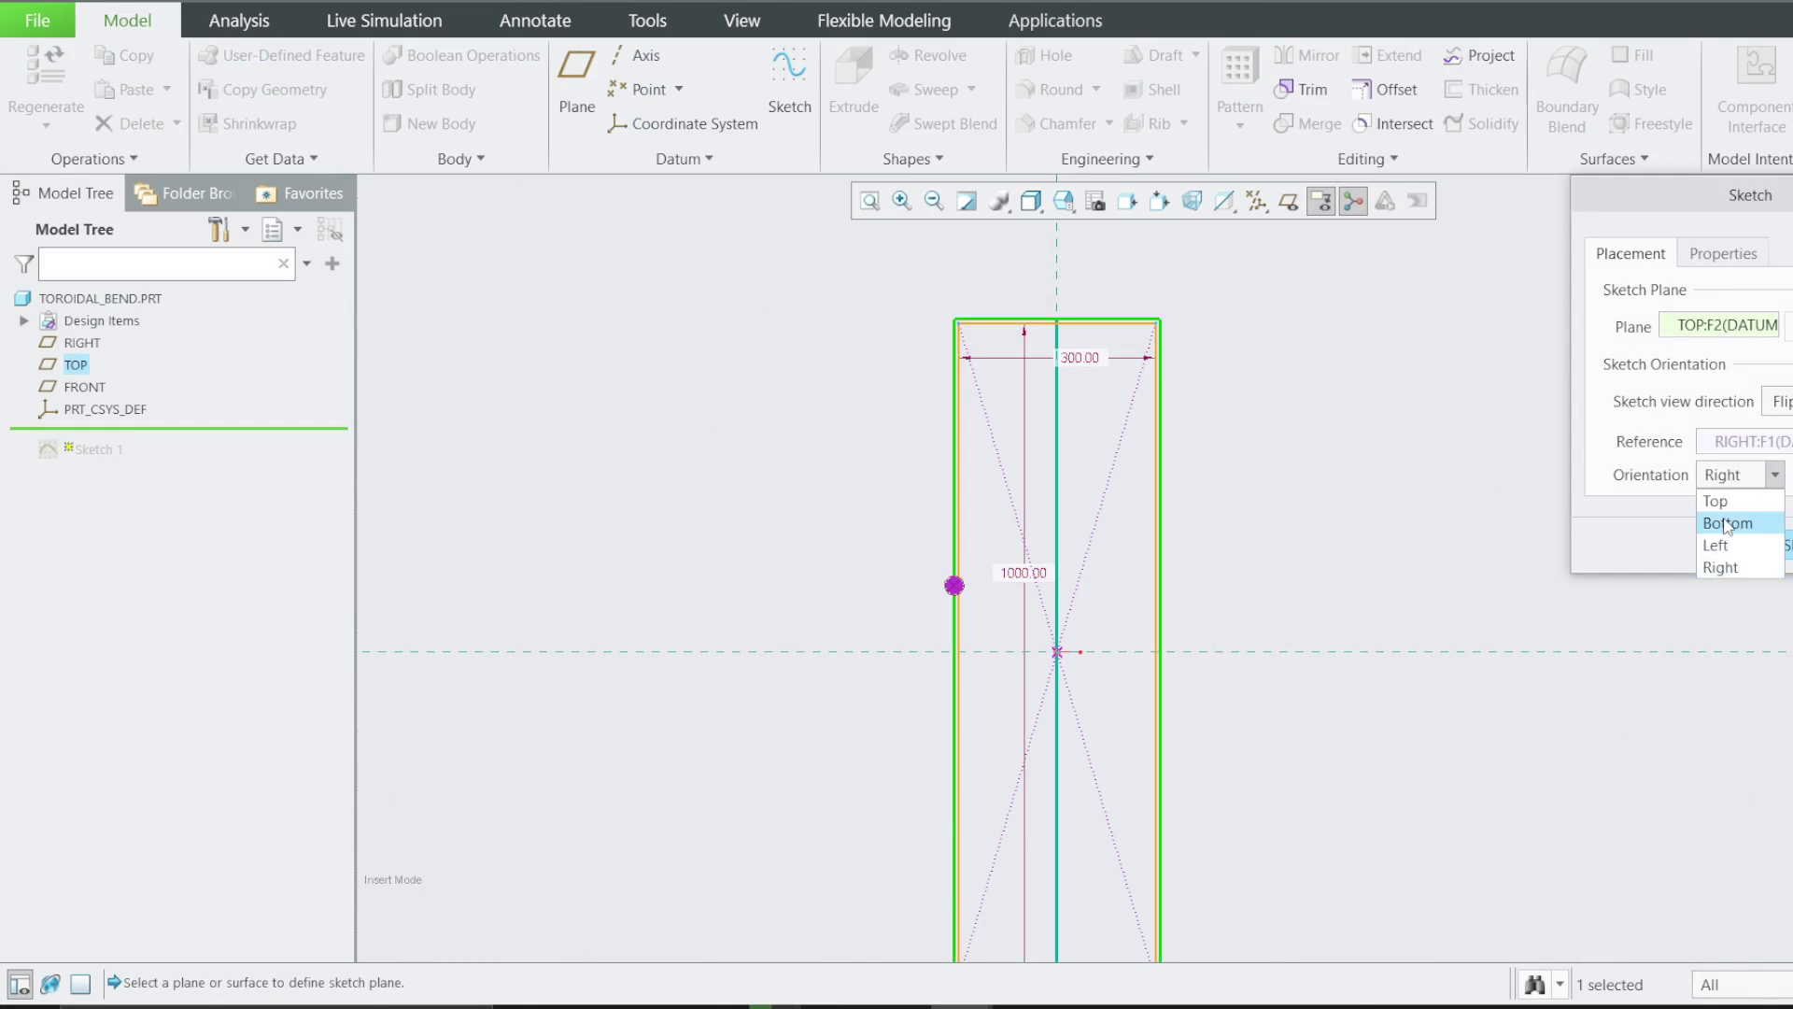
pyautogui.click(1723, 523)
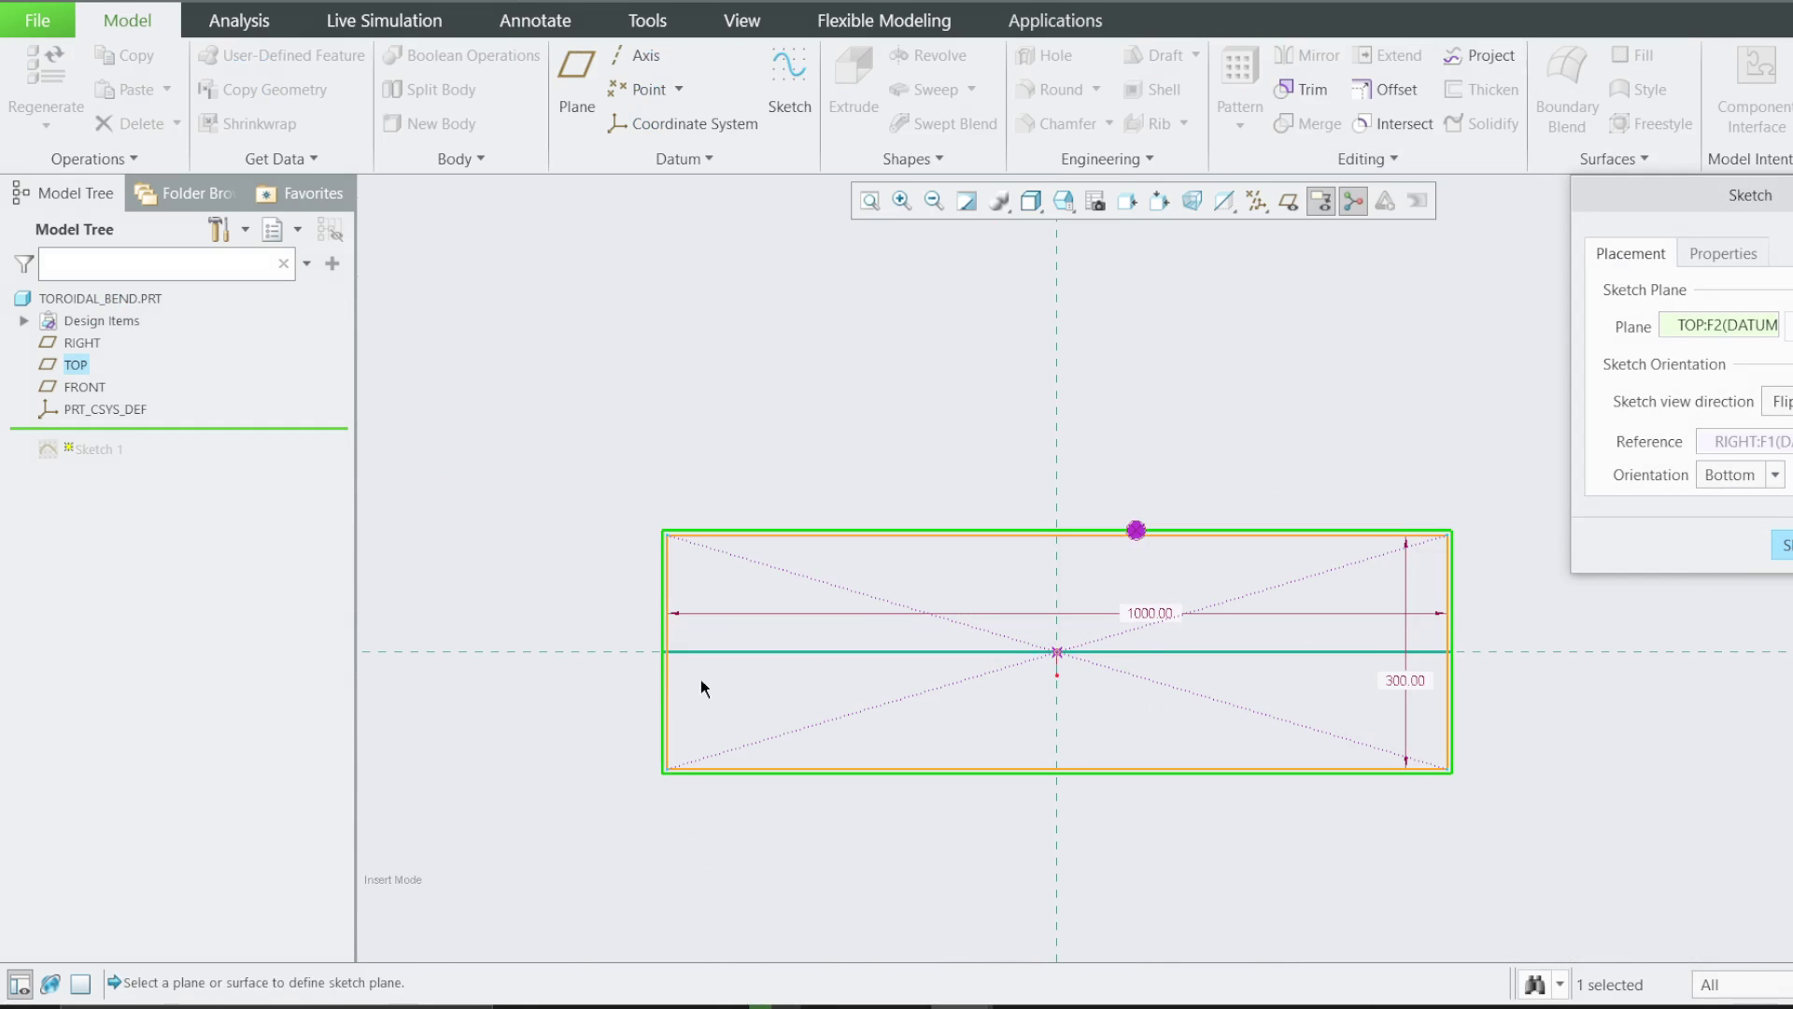
pyautogui.middleClick(1281, 360)
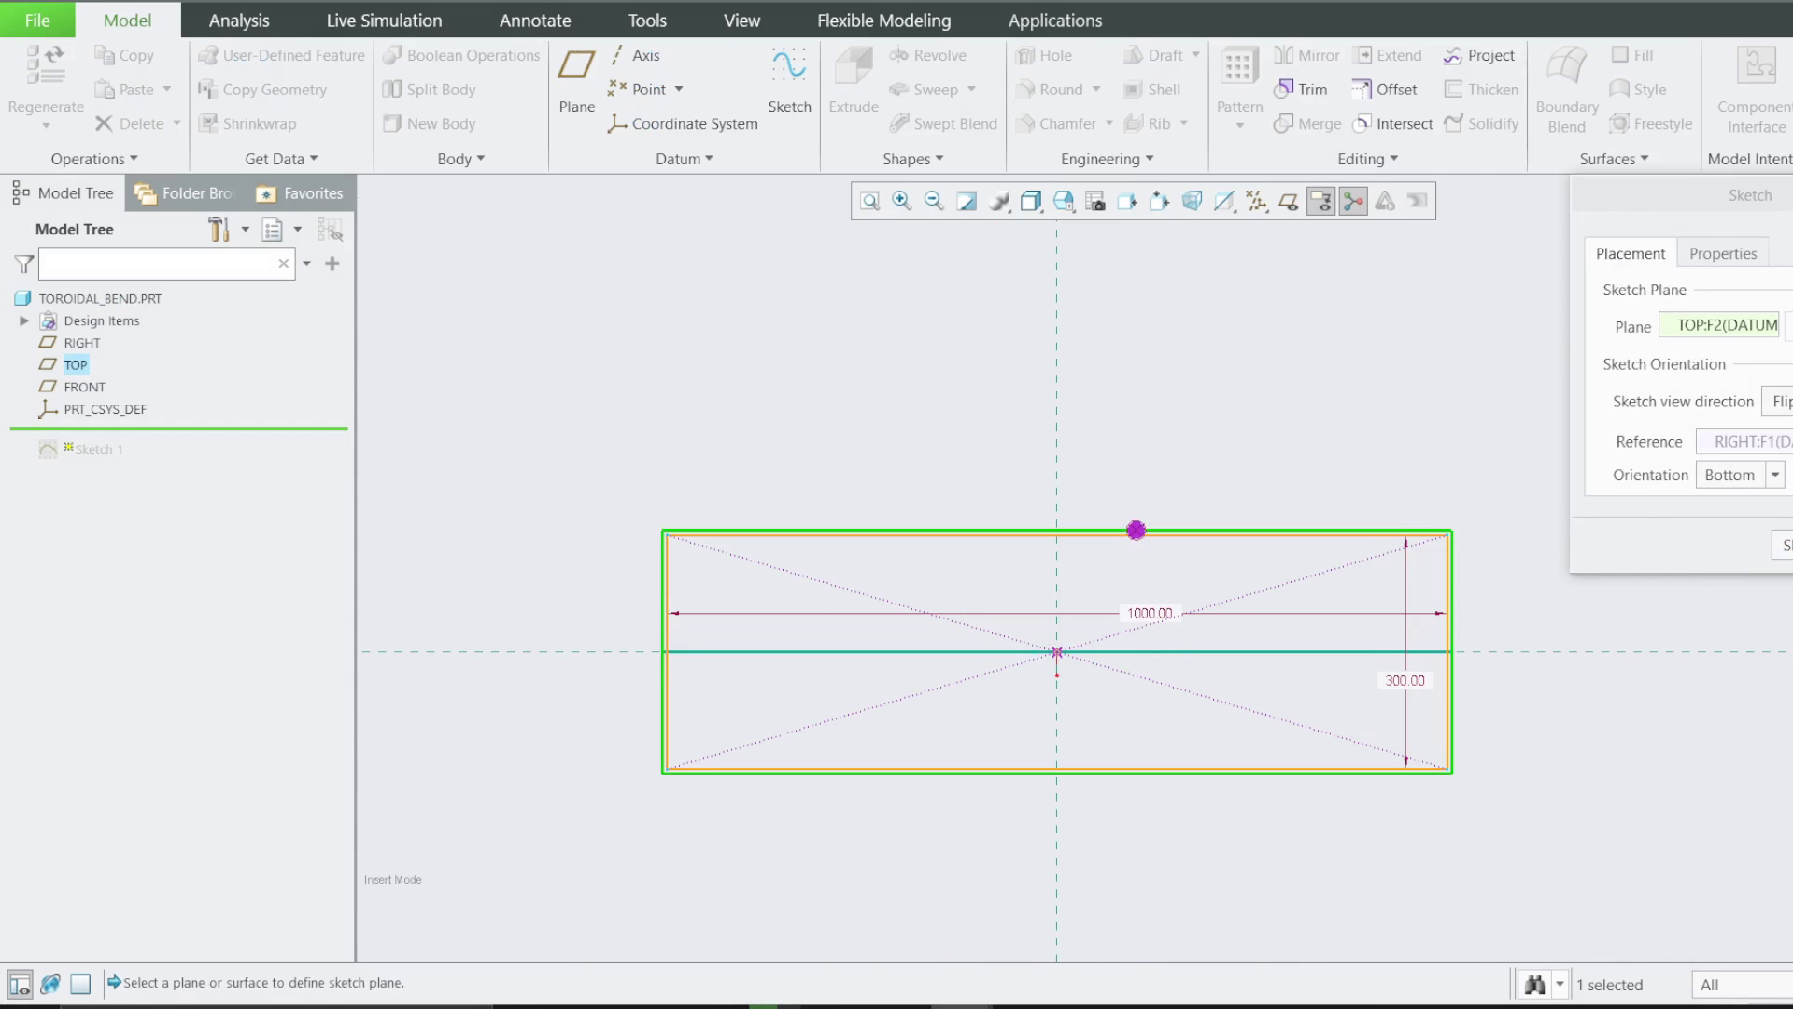
pyautogui.click(1785, 544)
# Move the rectangle's 1000 and 300 dimensions outside its outline and finish the sketch
pyautogui.moveTo(1153, 616)
pyautogui.mouseDown()
pyautogui.moveTo(1068, 441)
pyautogui.moveTo(1025, 444)
pyautogui.mouseUp()
pyautogui.moveTo(1386, 698); pyautogui.dragTo(1504, 659)
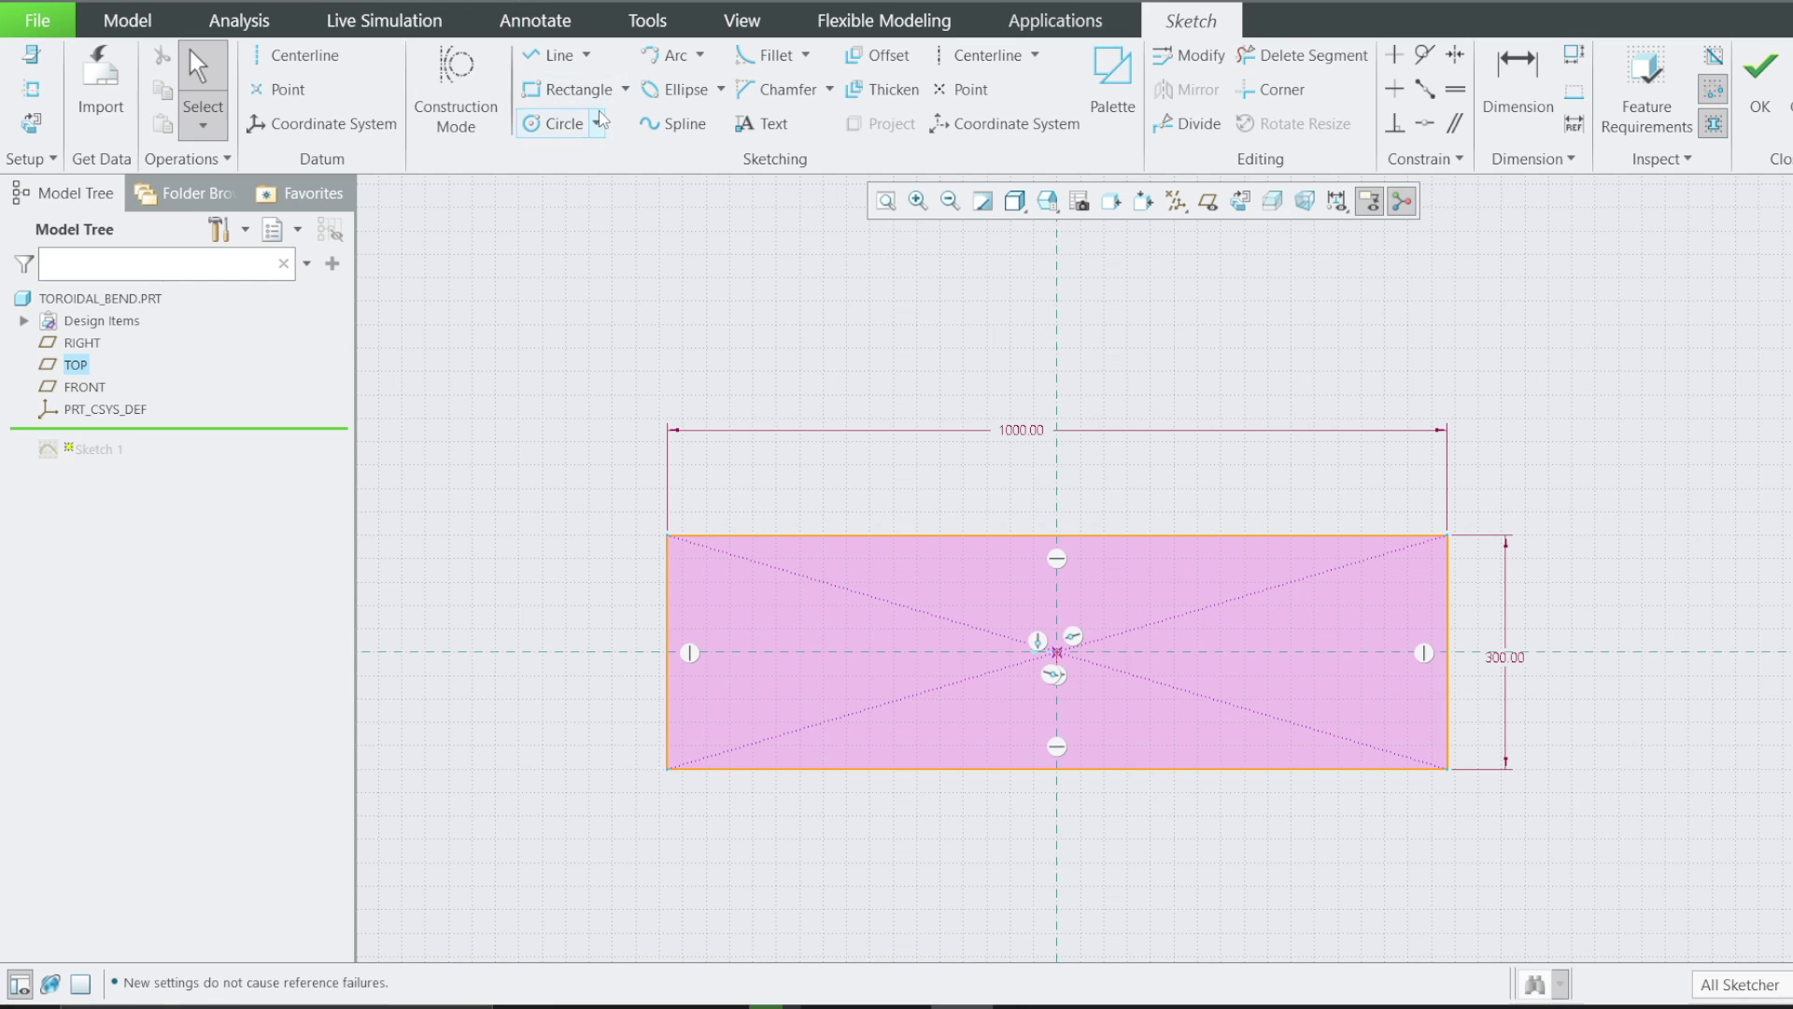
pyautogui.click(1760, 70)
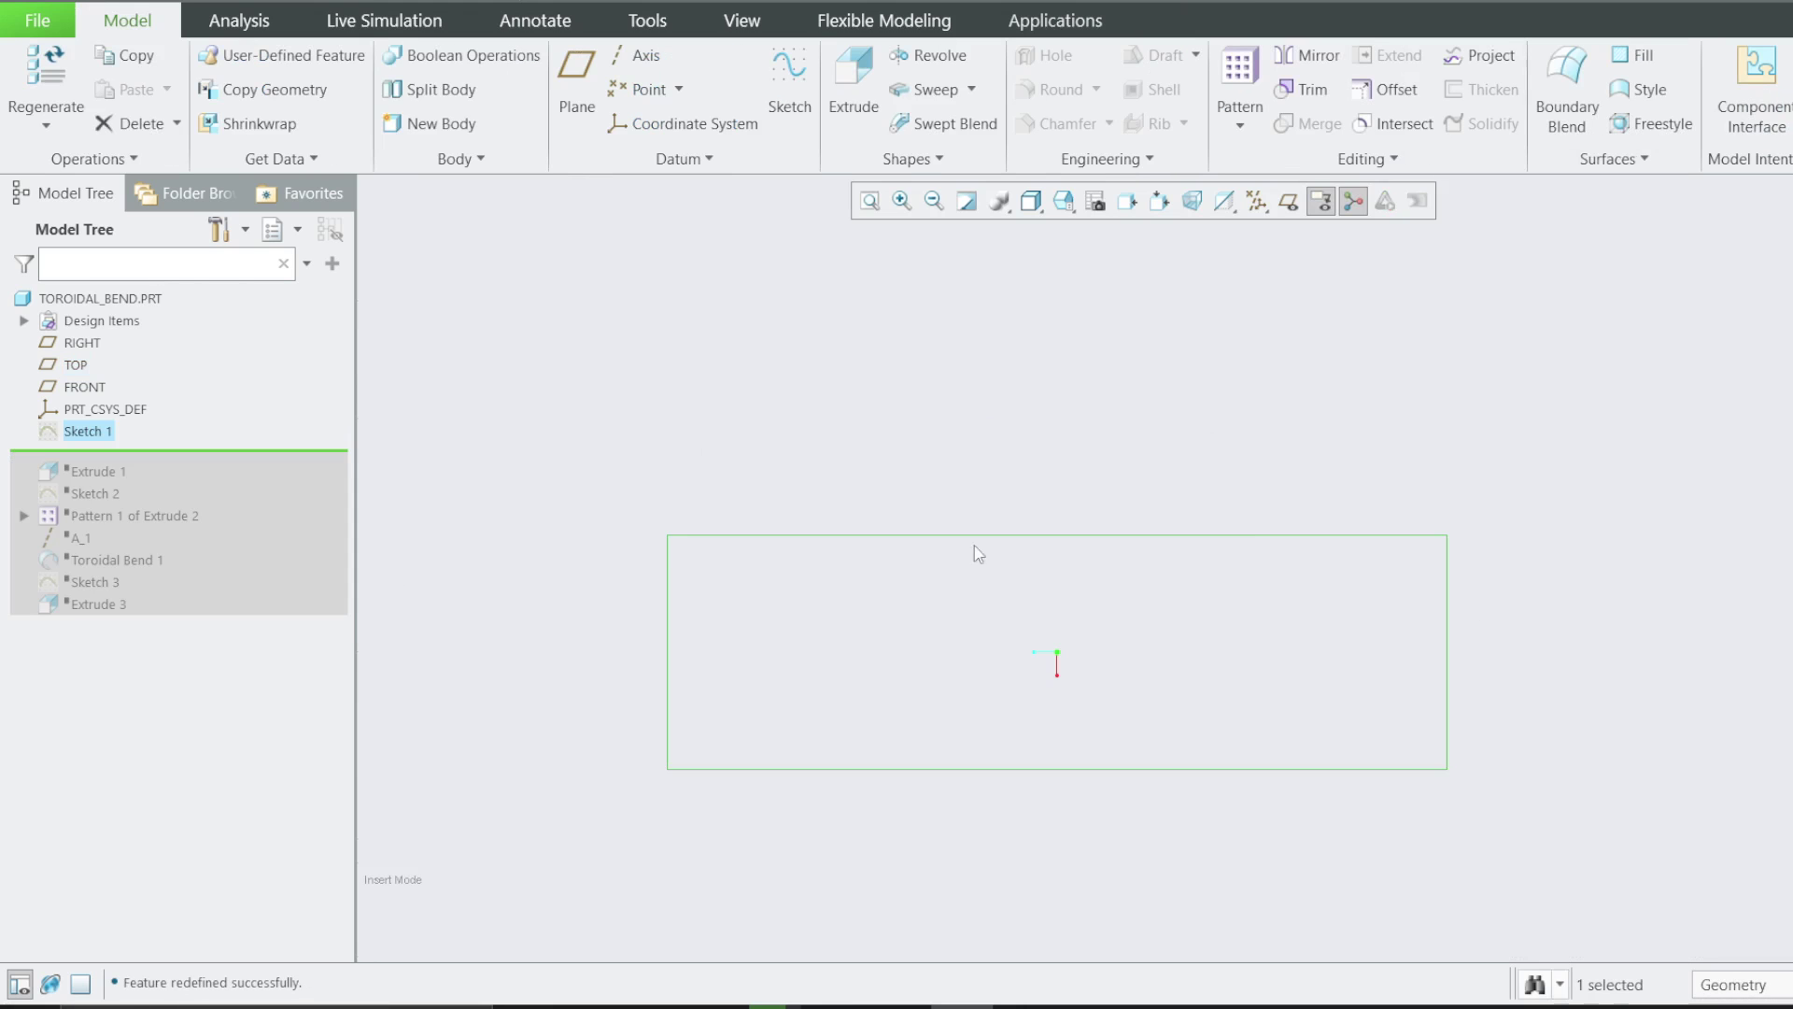
# Unhide Sketch 1 so that its rectangle is shown in the model
pyautogui.click(988, 381)
pyautogui.rightClick(133, 432)
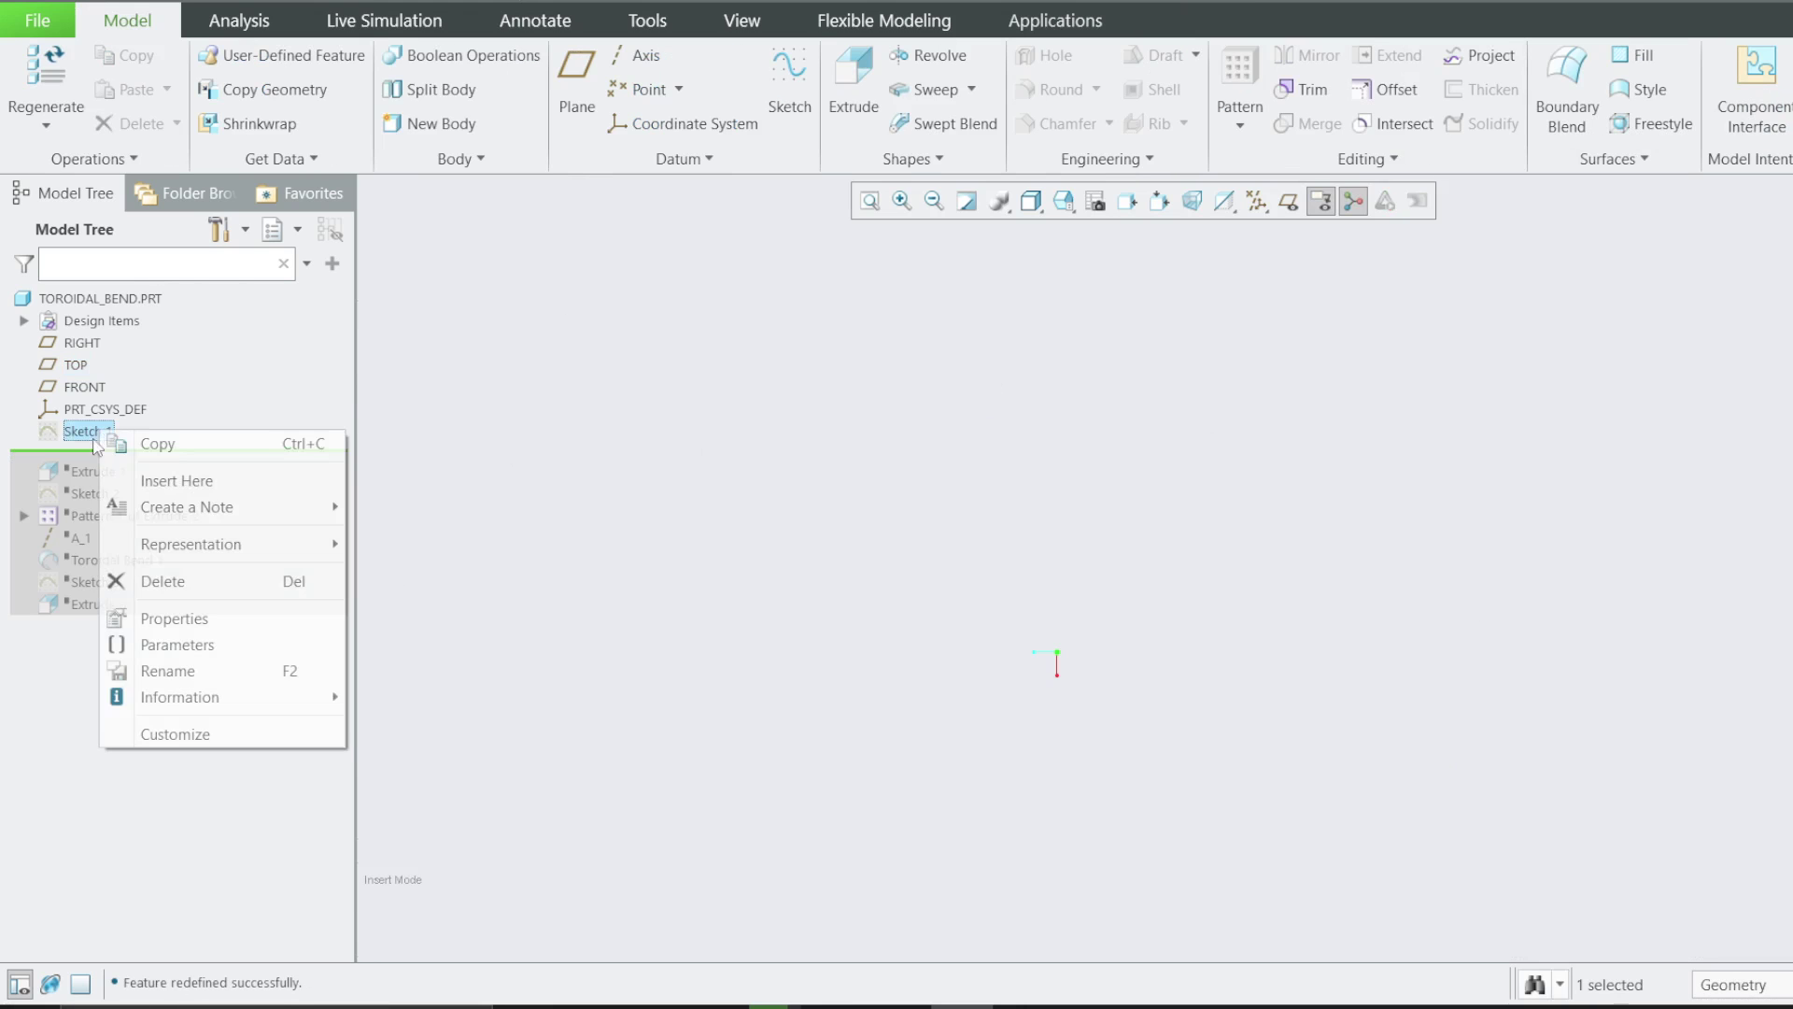
pyautogui.click(470, 410)
pyautogui.click(1061, 387)
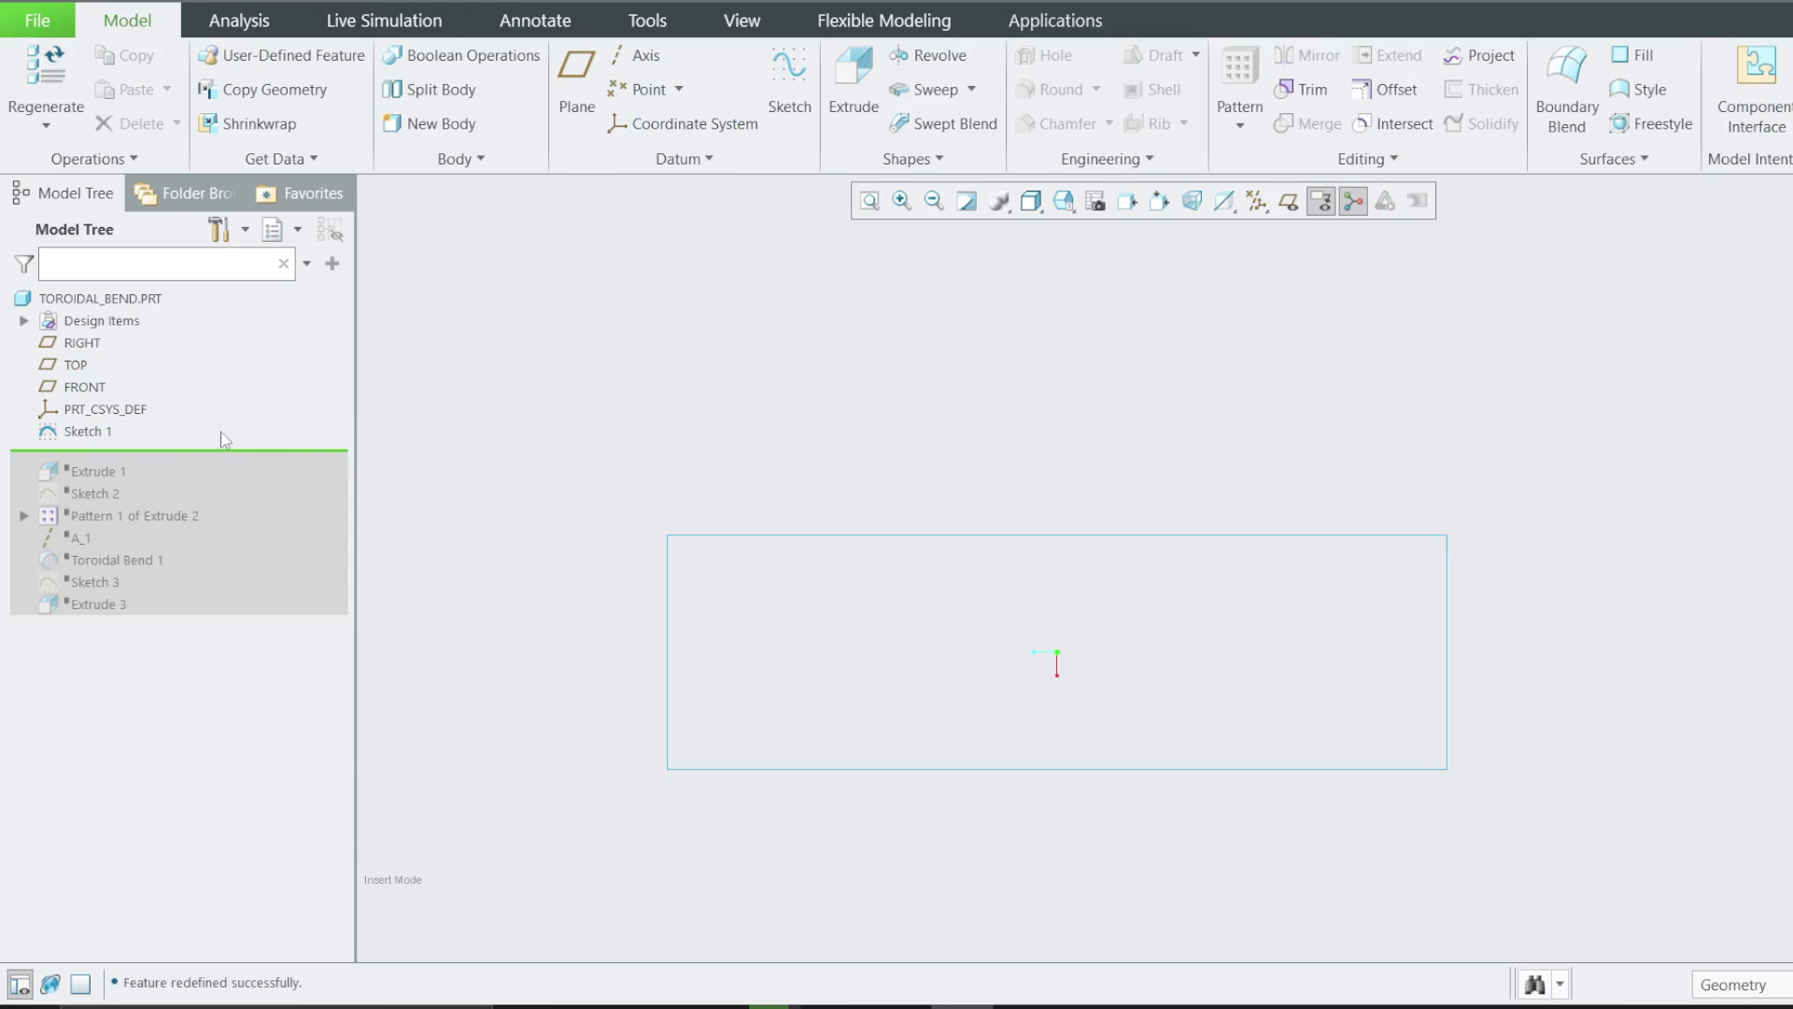
# Roll the model forward past Extrude 1, review the definition of that extrusion and accept it
pyautogui.moveTo(195, 455); pyautogui.dragTo(186, 475)
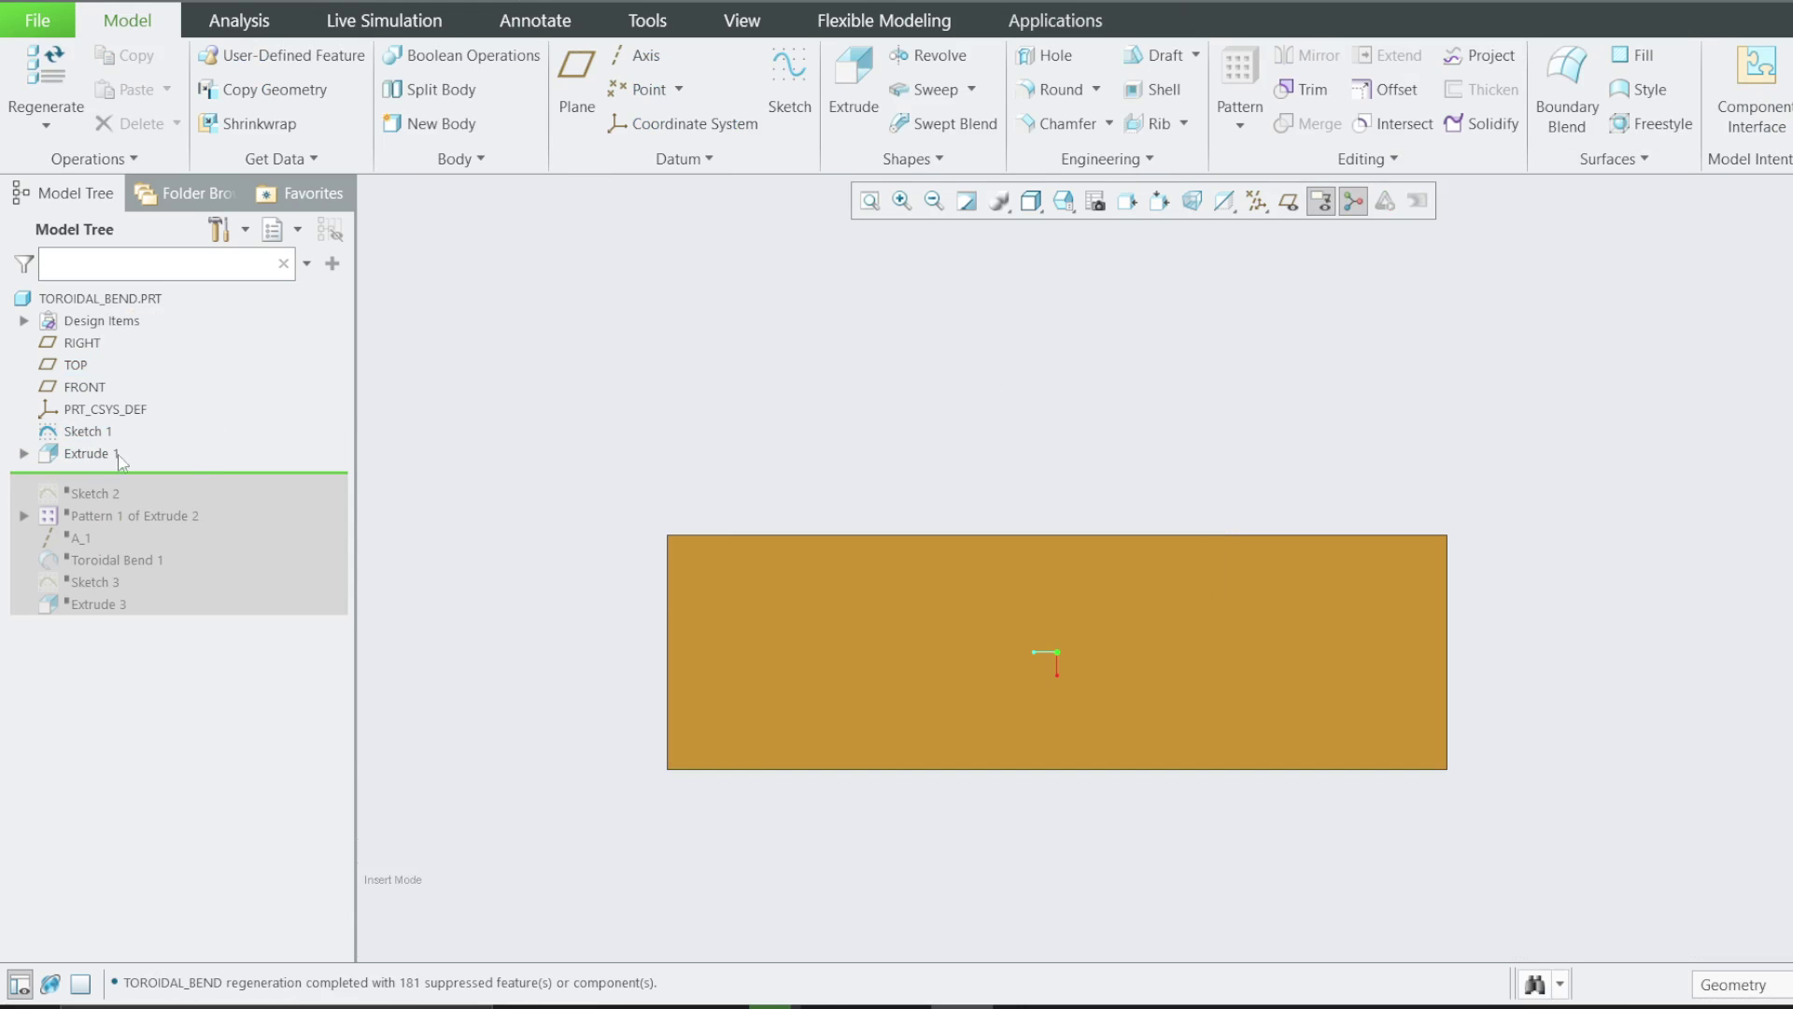
pyautogui.moveTo(865, 631); pyautogui.dragTo(884, 523, button='middle')
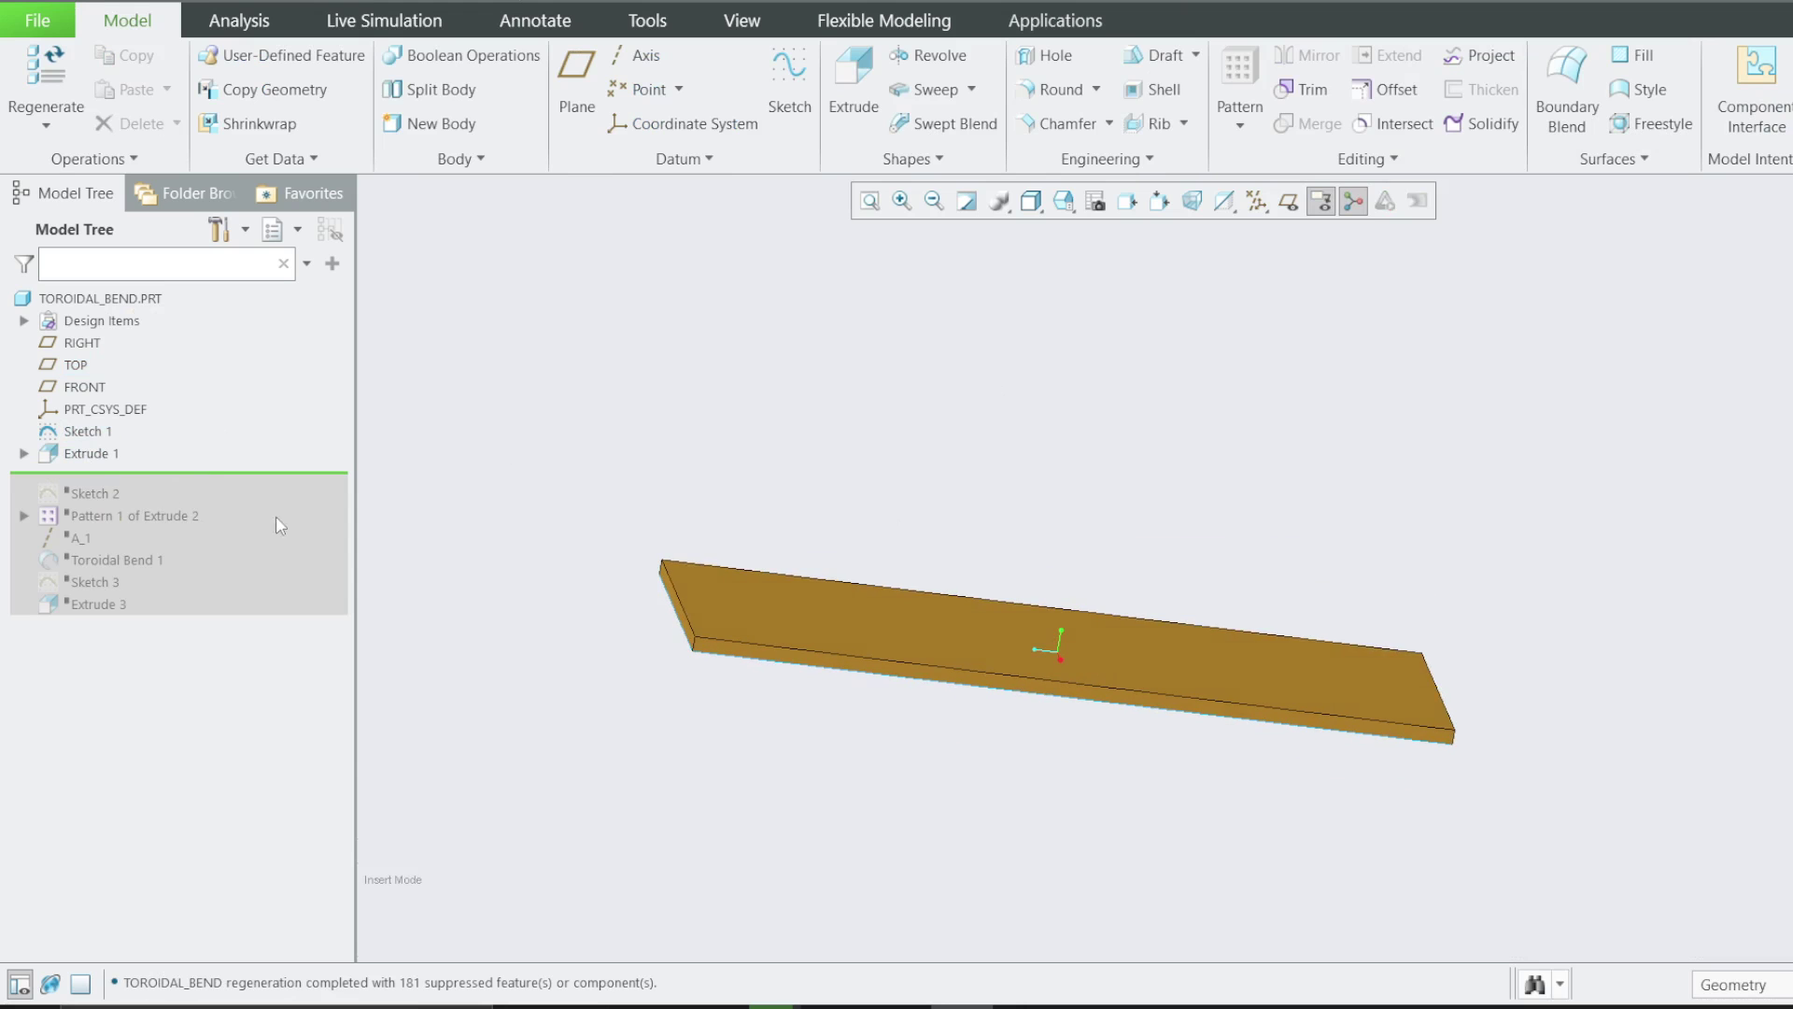
pyautogui.rightClick(91, 458)
pyautogui.click(132, 345)
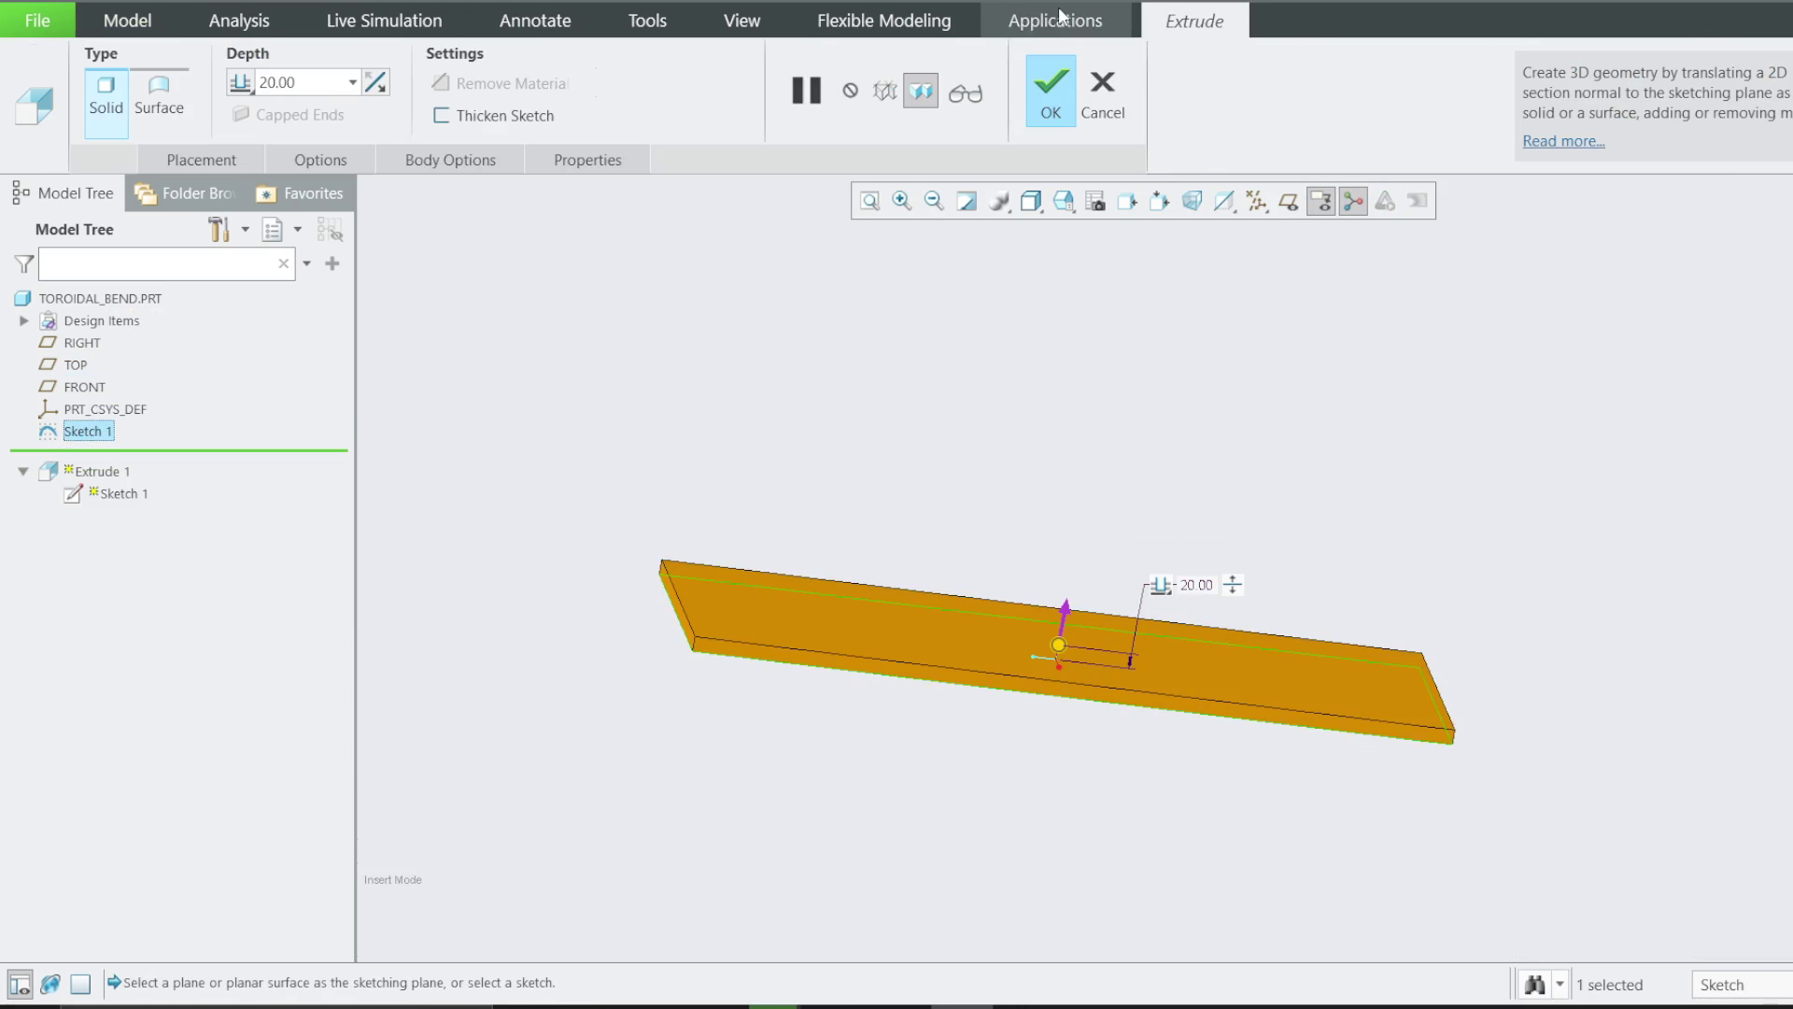
pyautogui.click(1051, 99)
pyautogui.click(1091, 596)
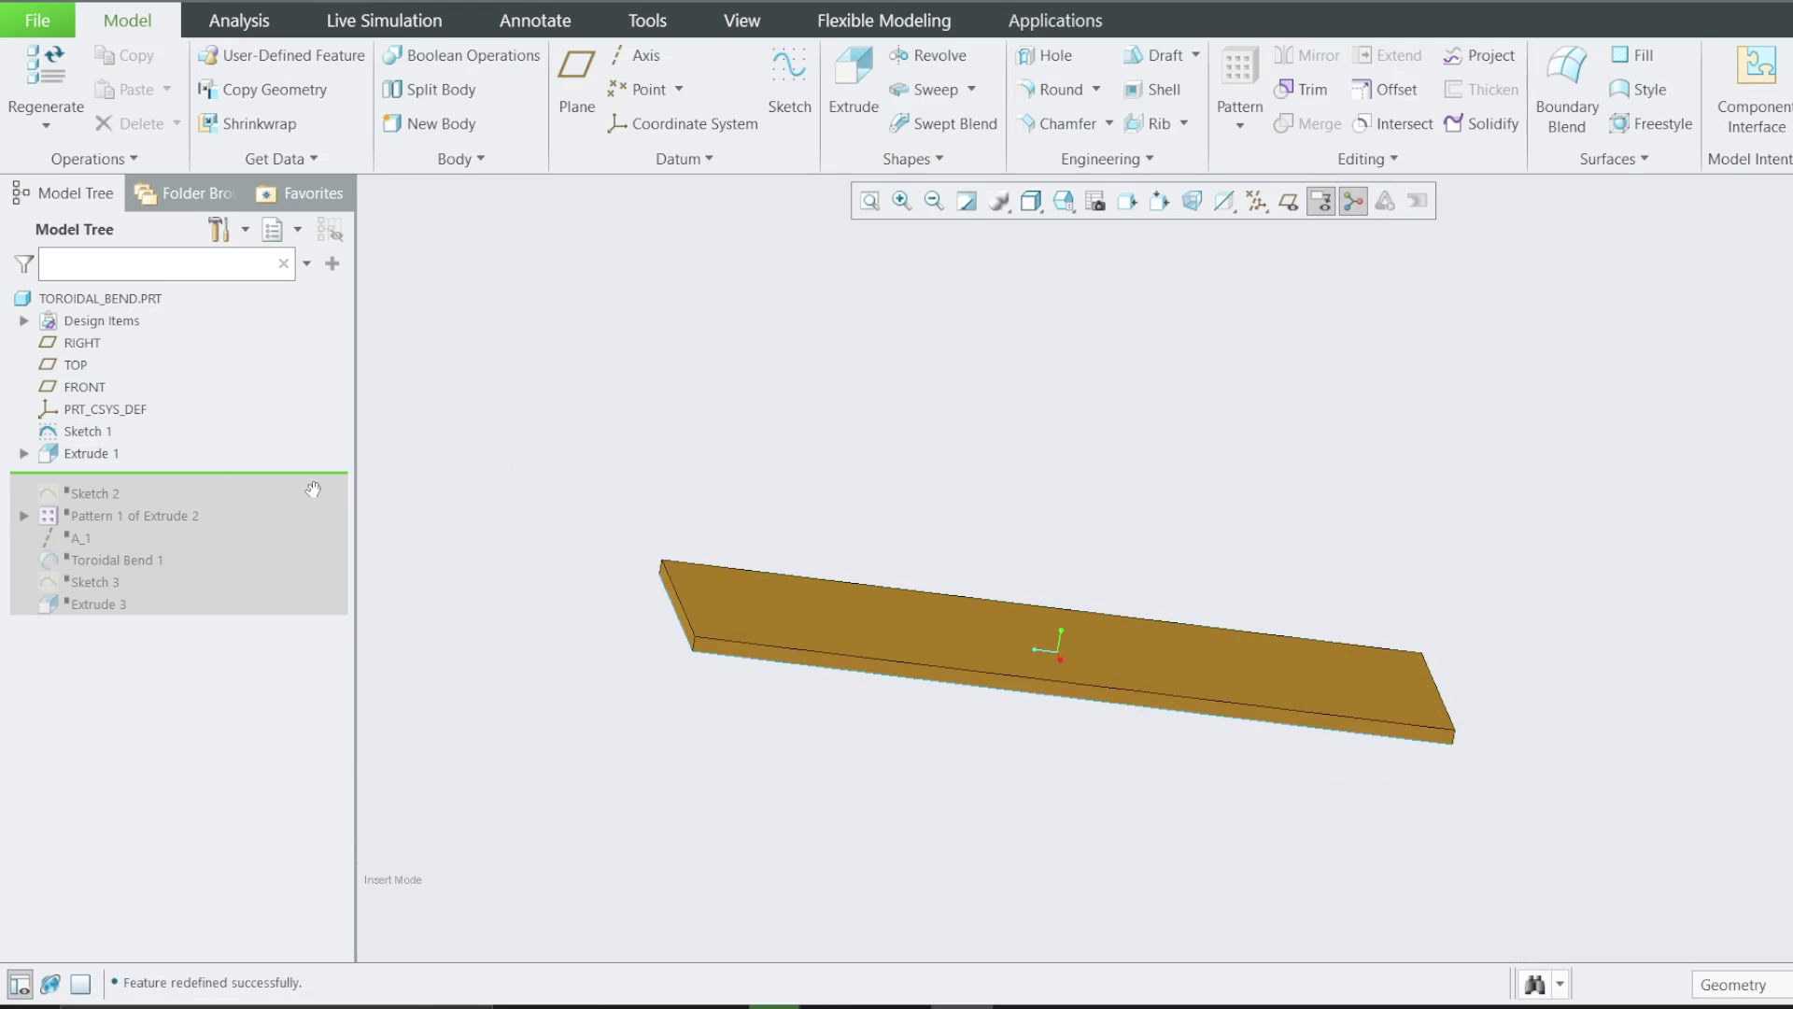
# Roll the model forward to include Sketch 2 and unhide that sketch on the plate
pyautogui.scroll(-3, 929, 626)
pyautogui.click(212, 466)
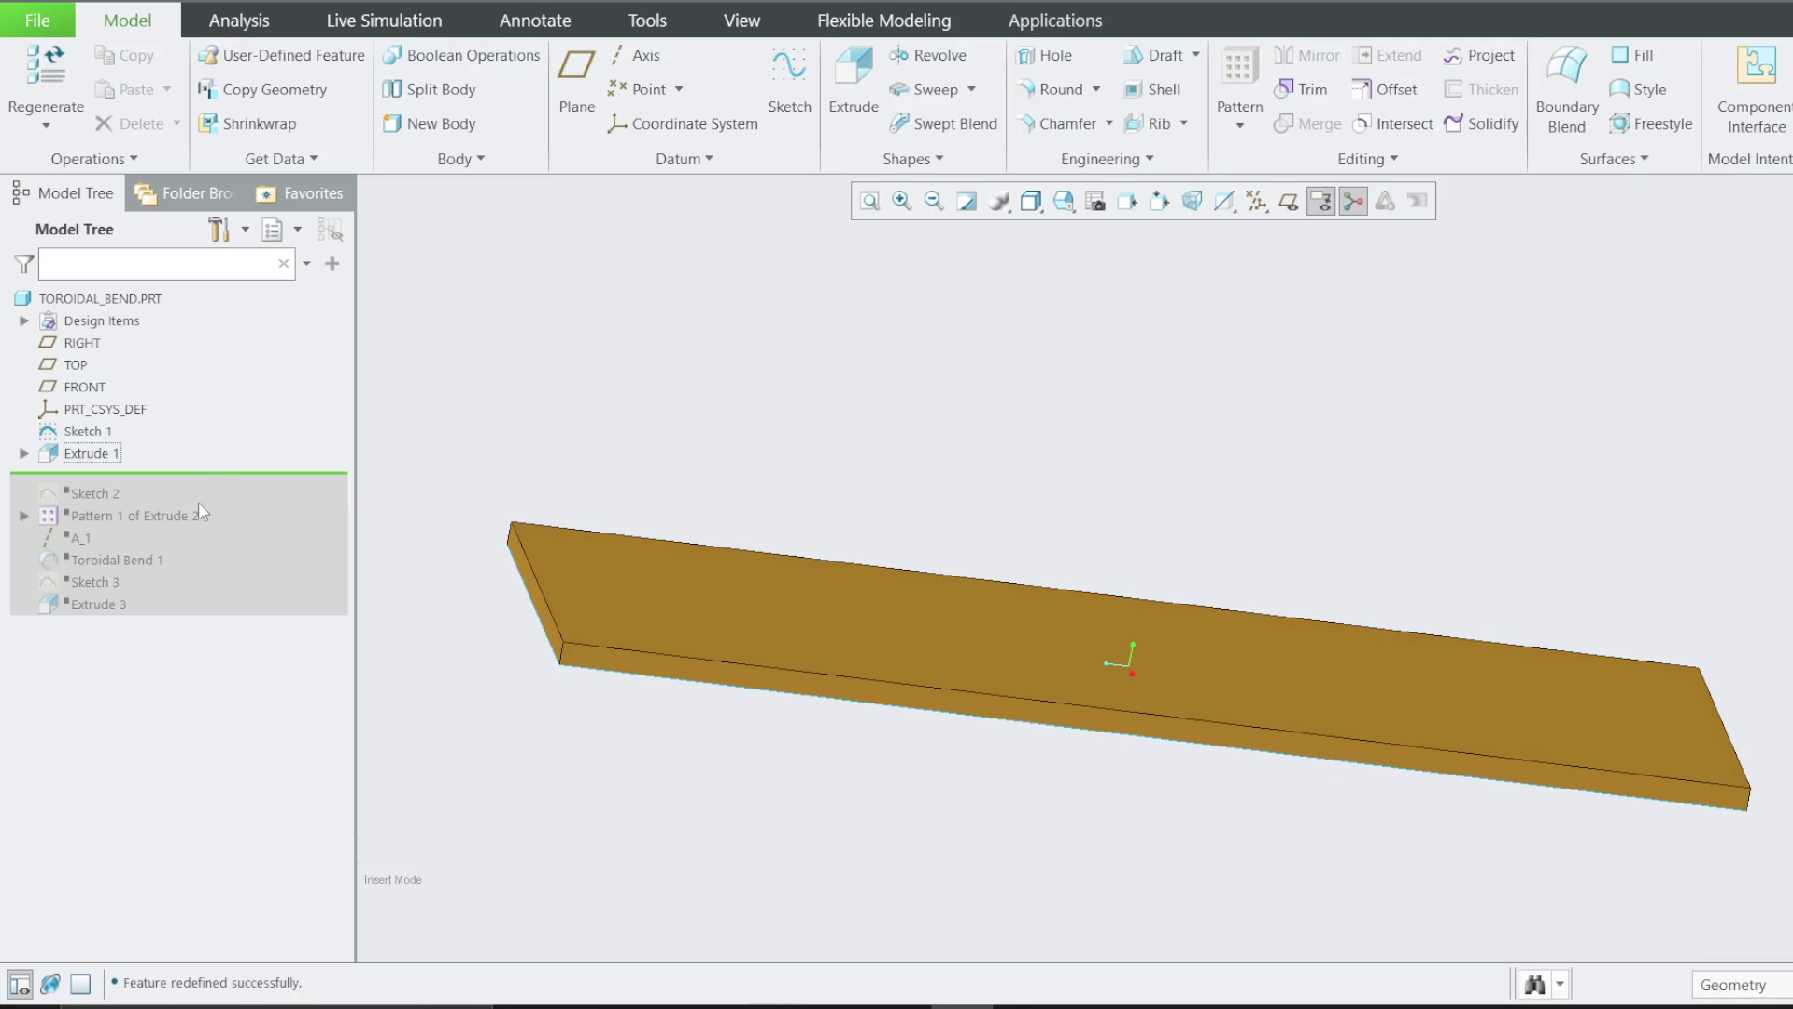
pyautogui.moveTo(198, 474); pyautogui.dragTo(182, 508)
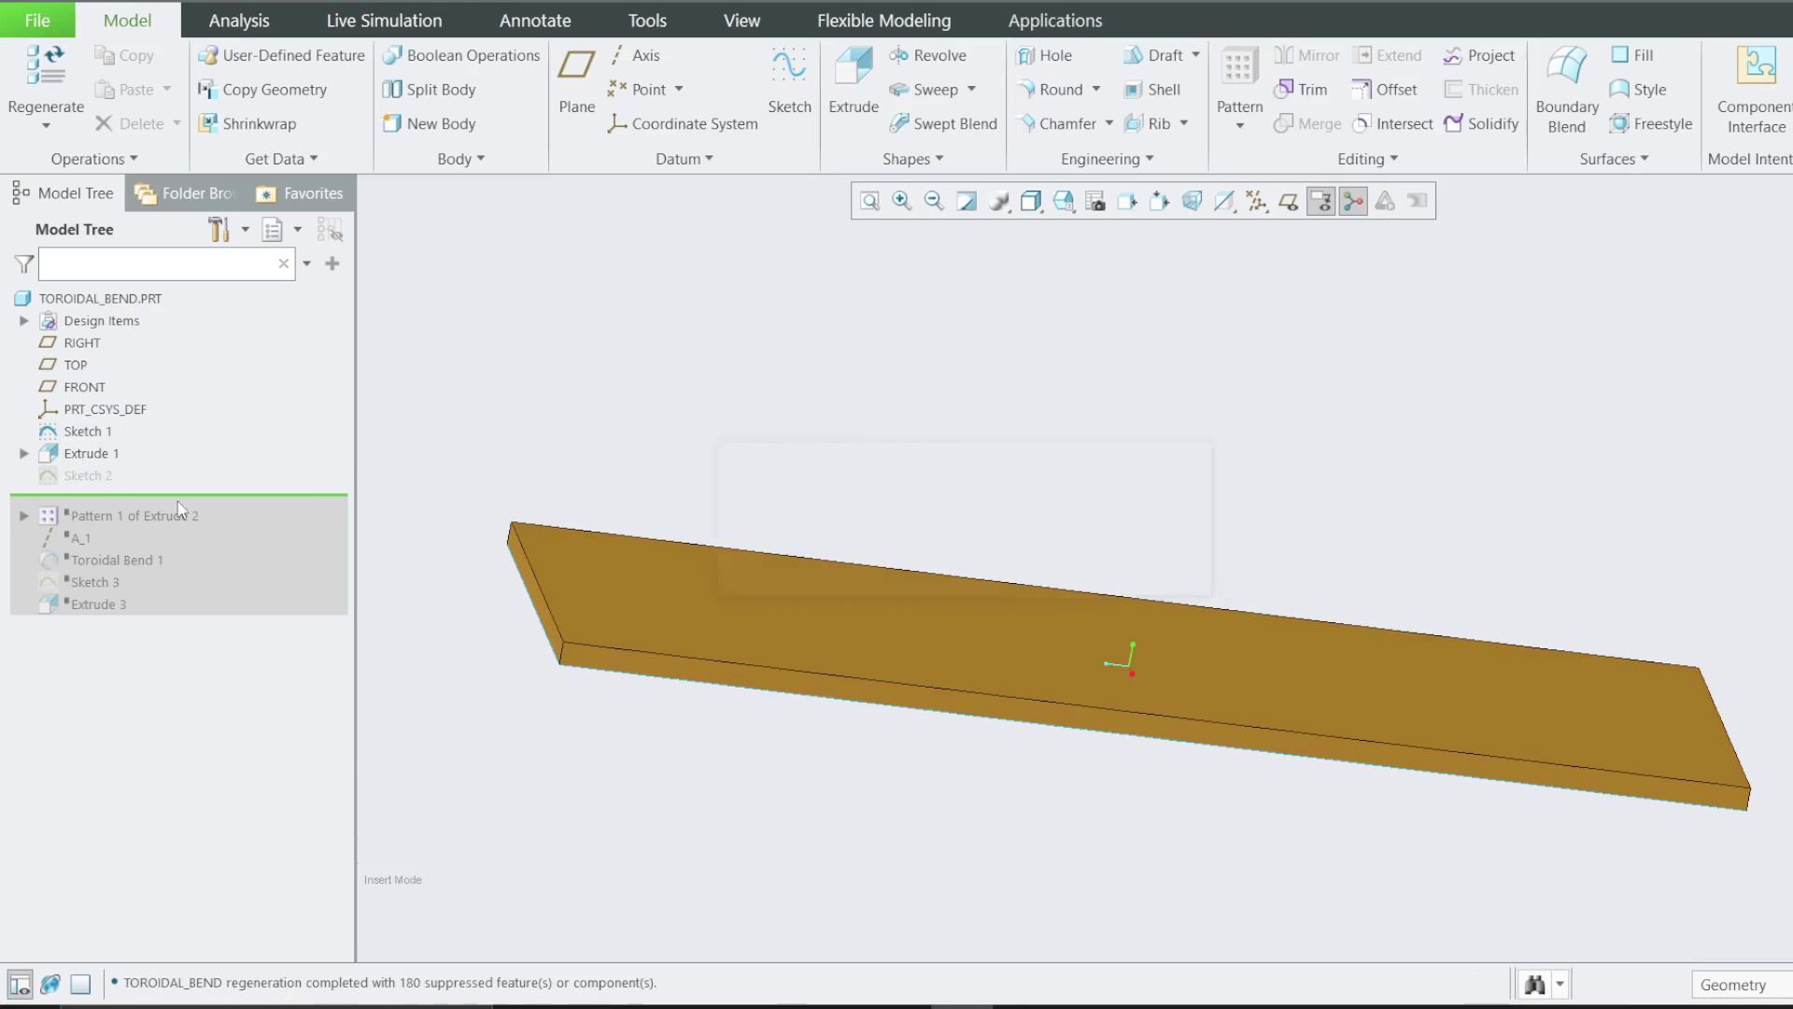
pyautogui.rightClick(71, 478)
pyautogui.click(113, 434)
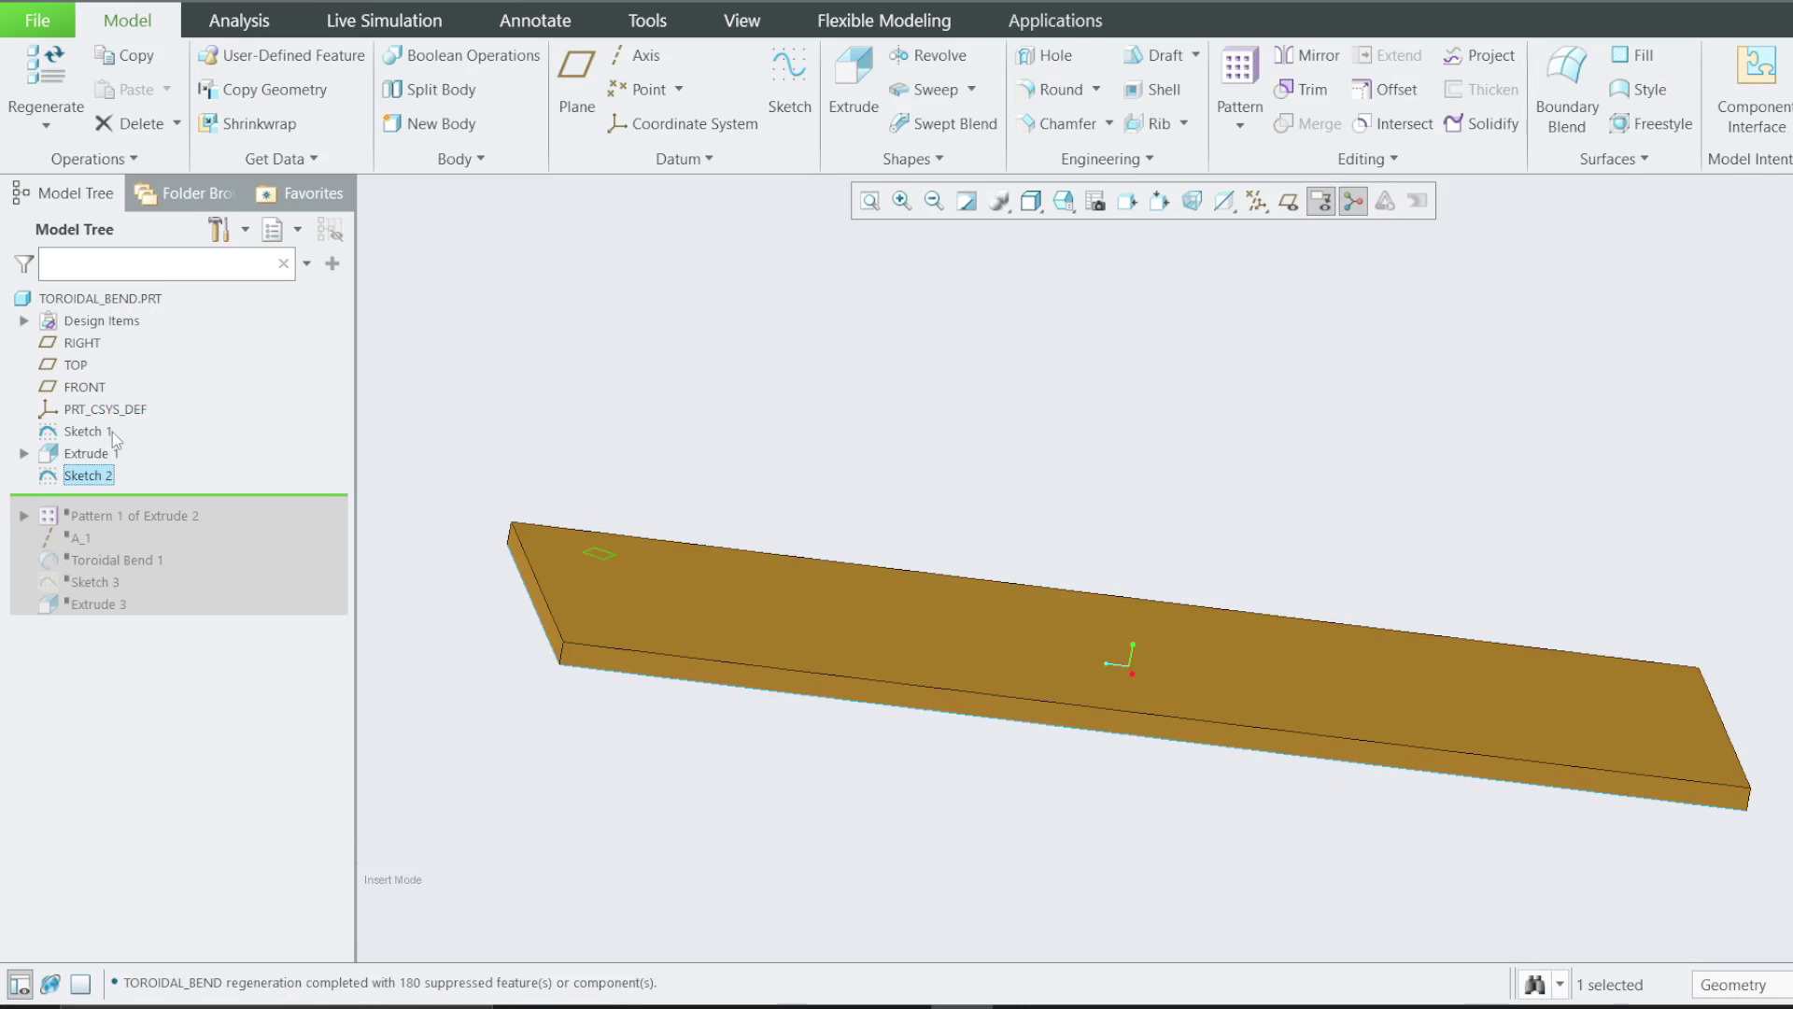
pyautogui.click(451, 469)
pyautogui.scroll(-2, 606, 558)
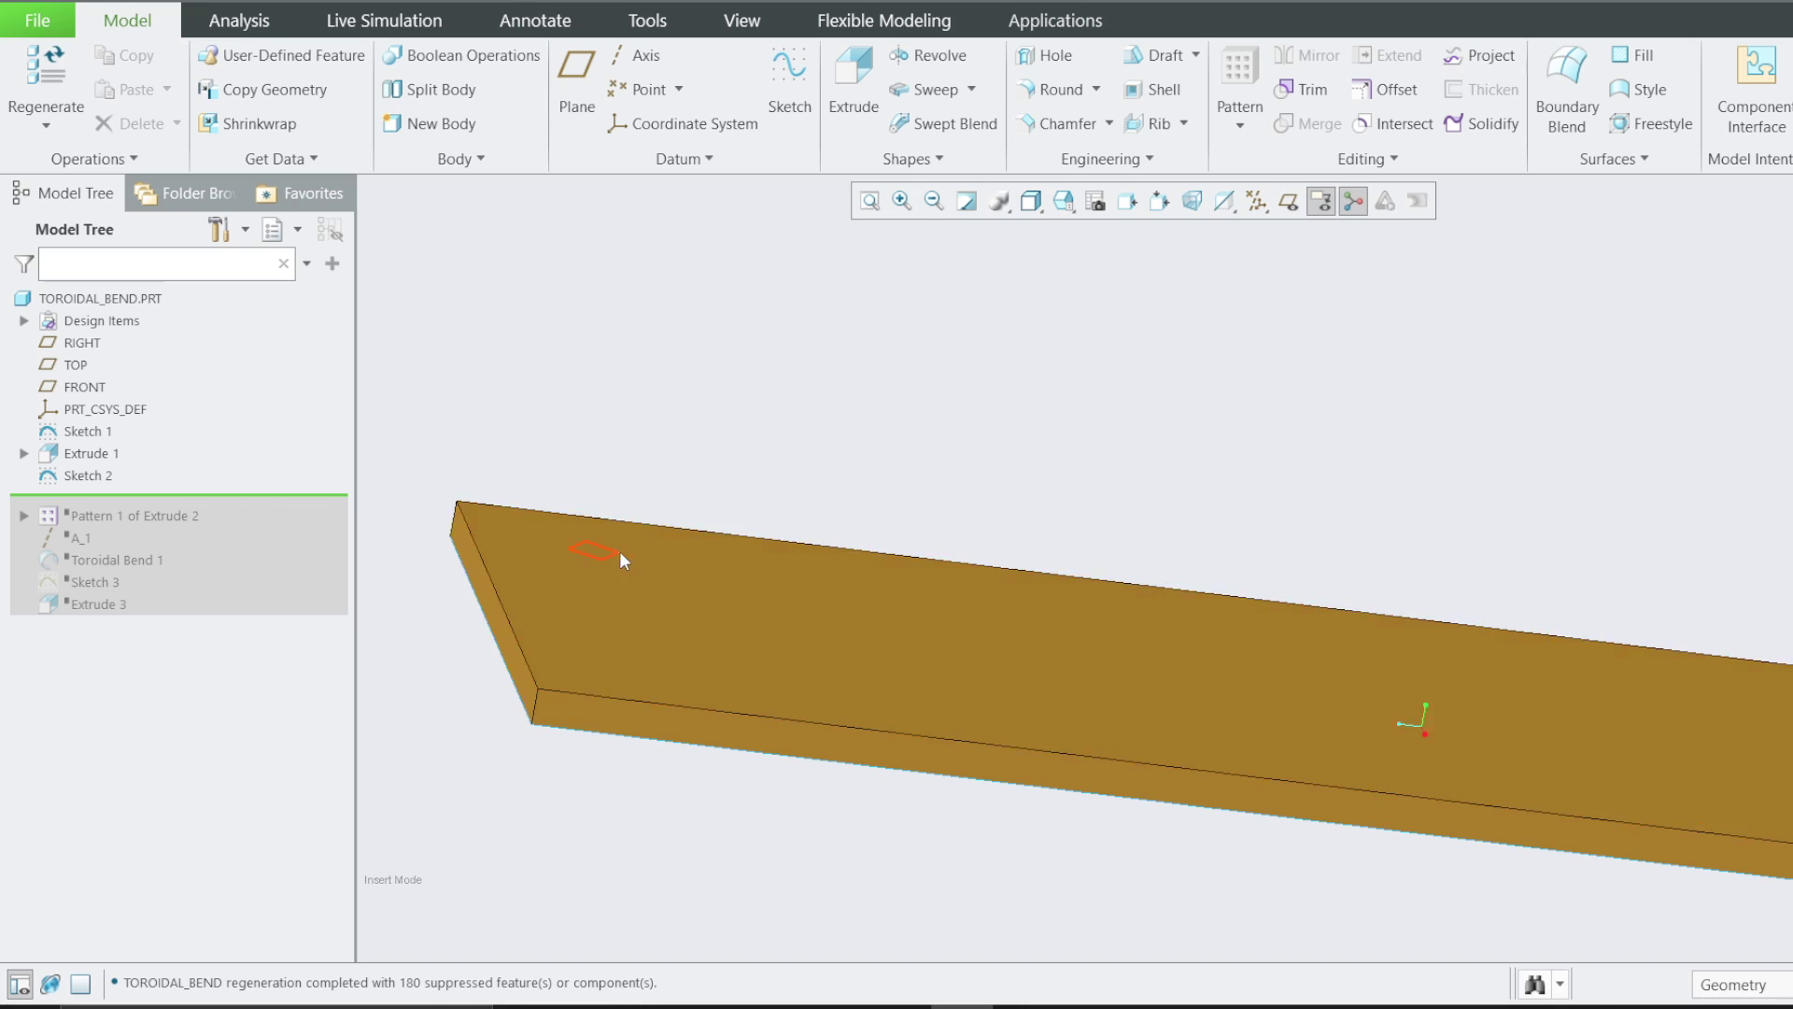
# Open Sketch 2 for redefinition and orient it flat to the screen around the small square
pyautogui.rightClick(89, 476)
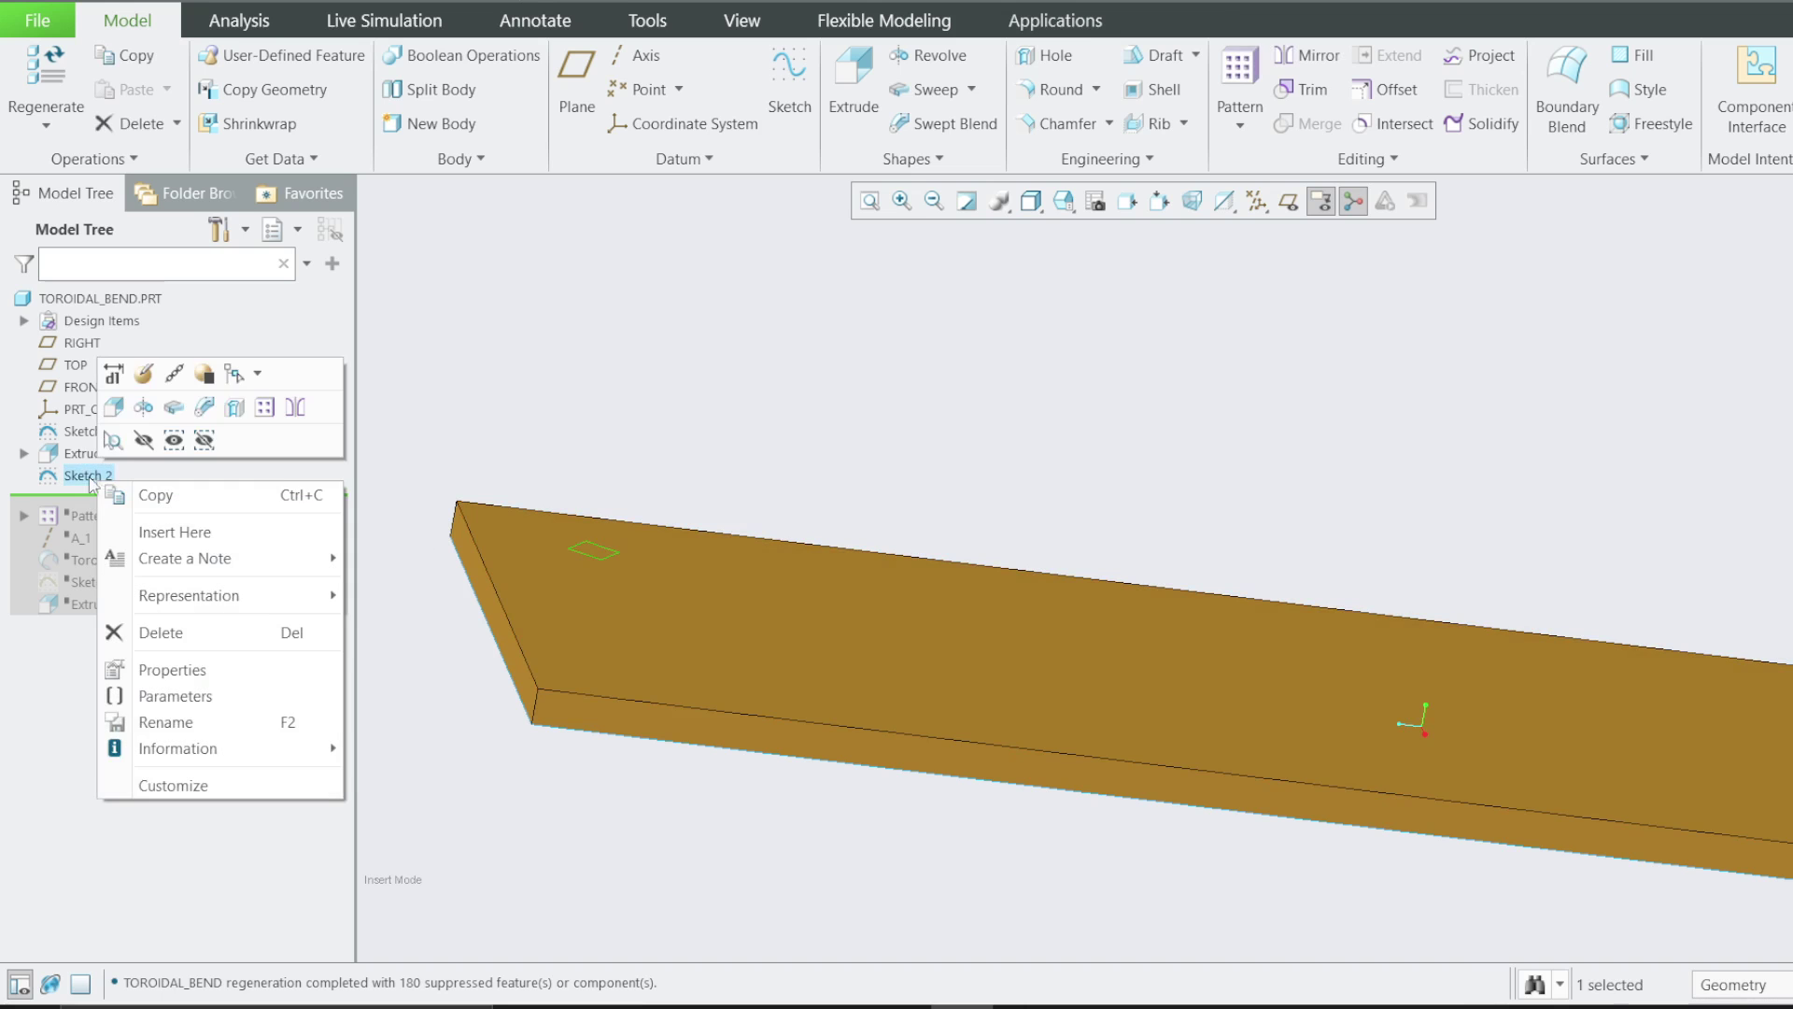
pyautogui.click(143, 374)
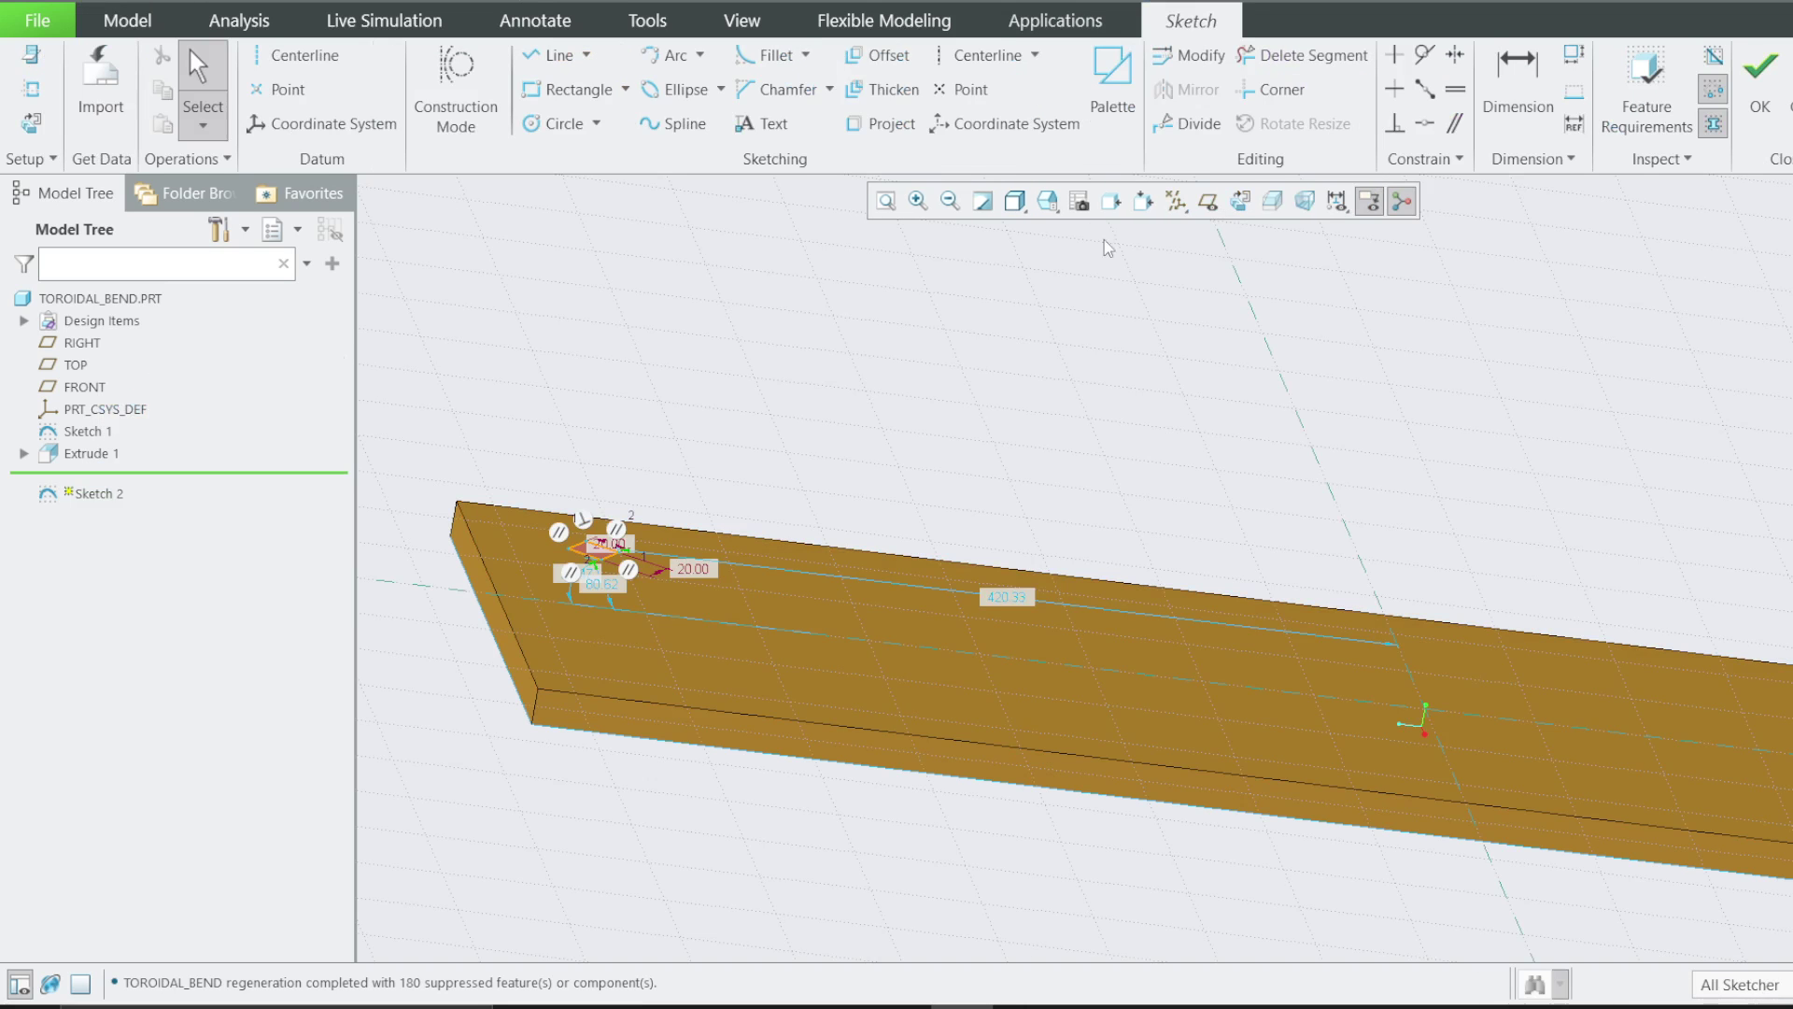
pyautogui.click(1240, 201)
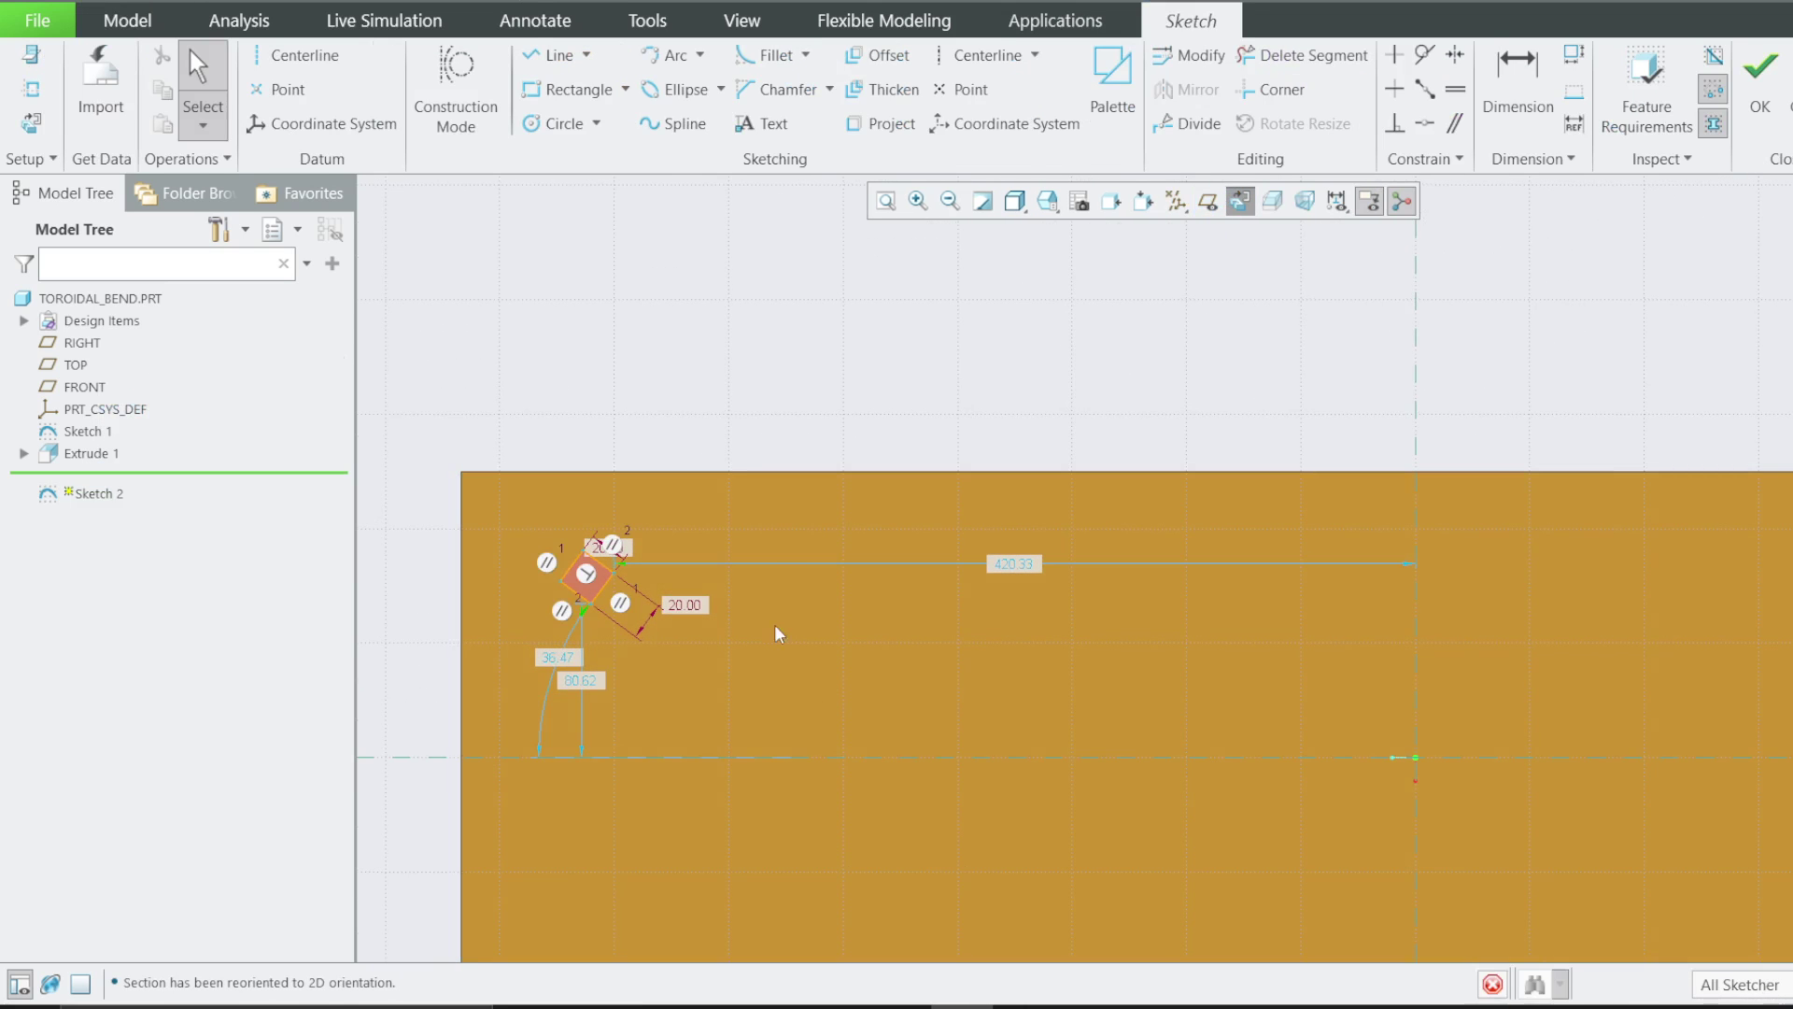
pyautogui.scroll(-3, 587, 616)
pyautogui.scroll(2, 541, 493)
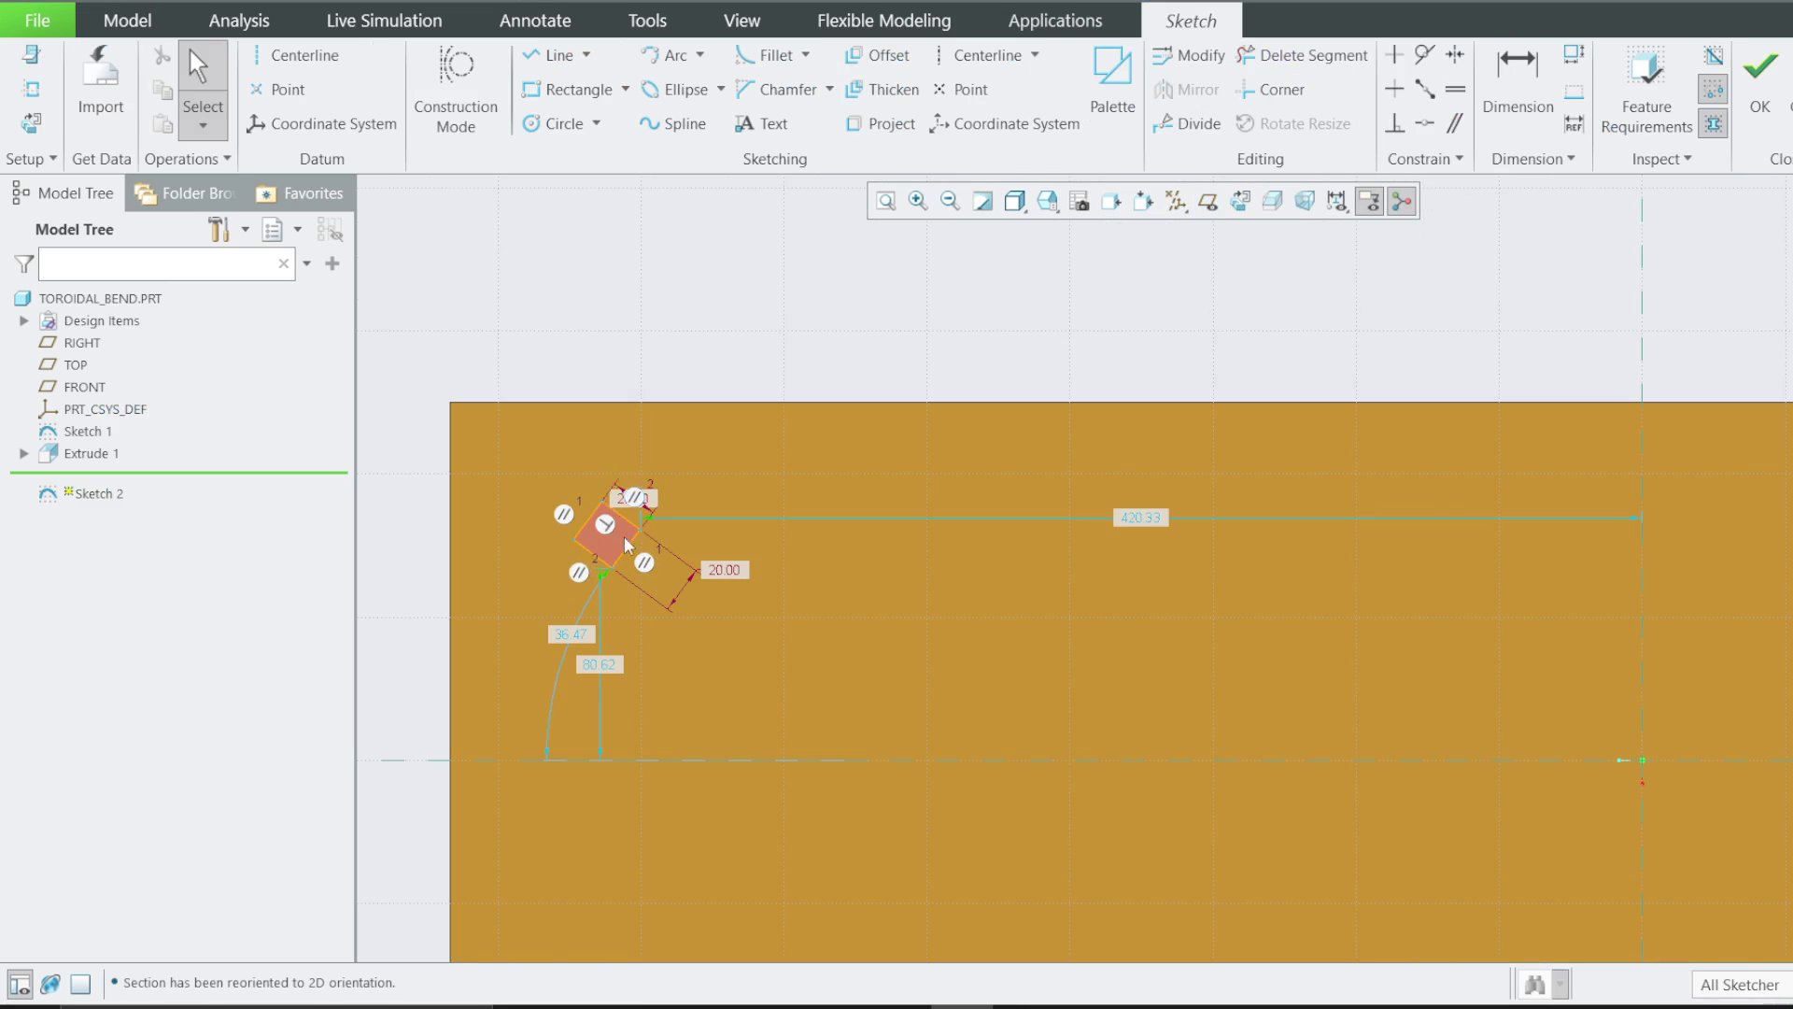
# Set the square's distance to the vertical reference to 420 and its distance to the horizontal reference to 80
pyautogui.doubleClick(1130, 517)
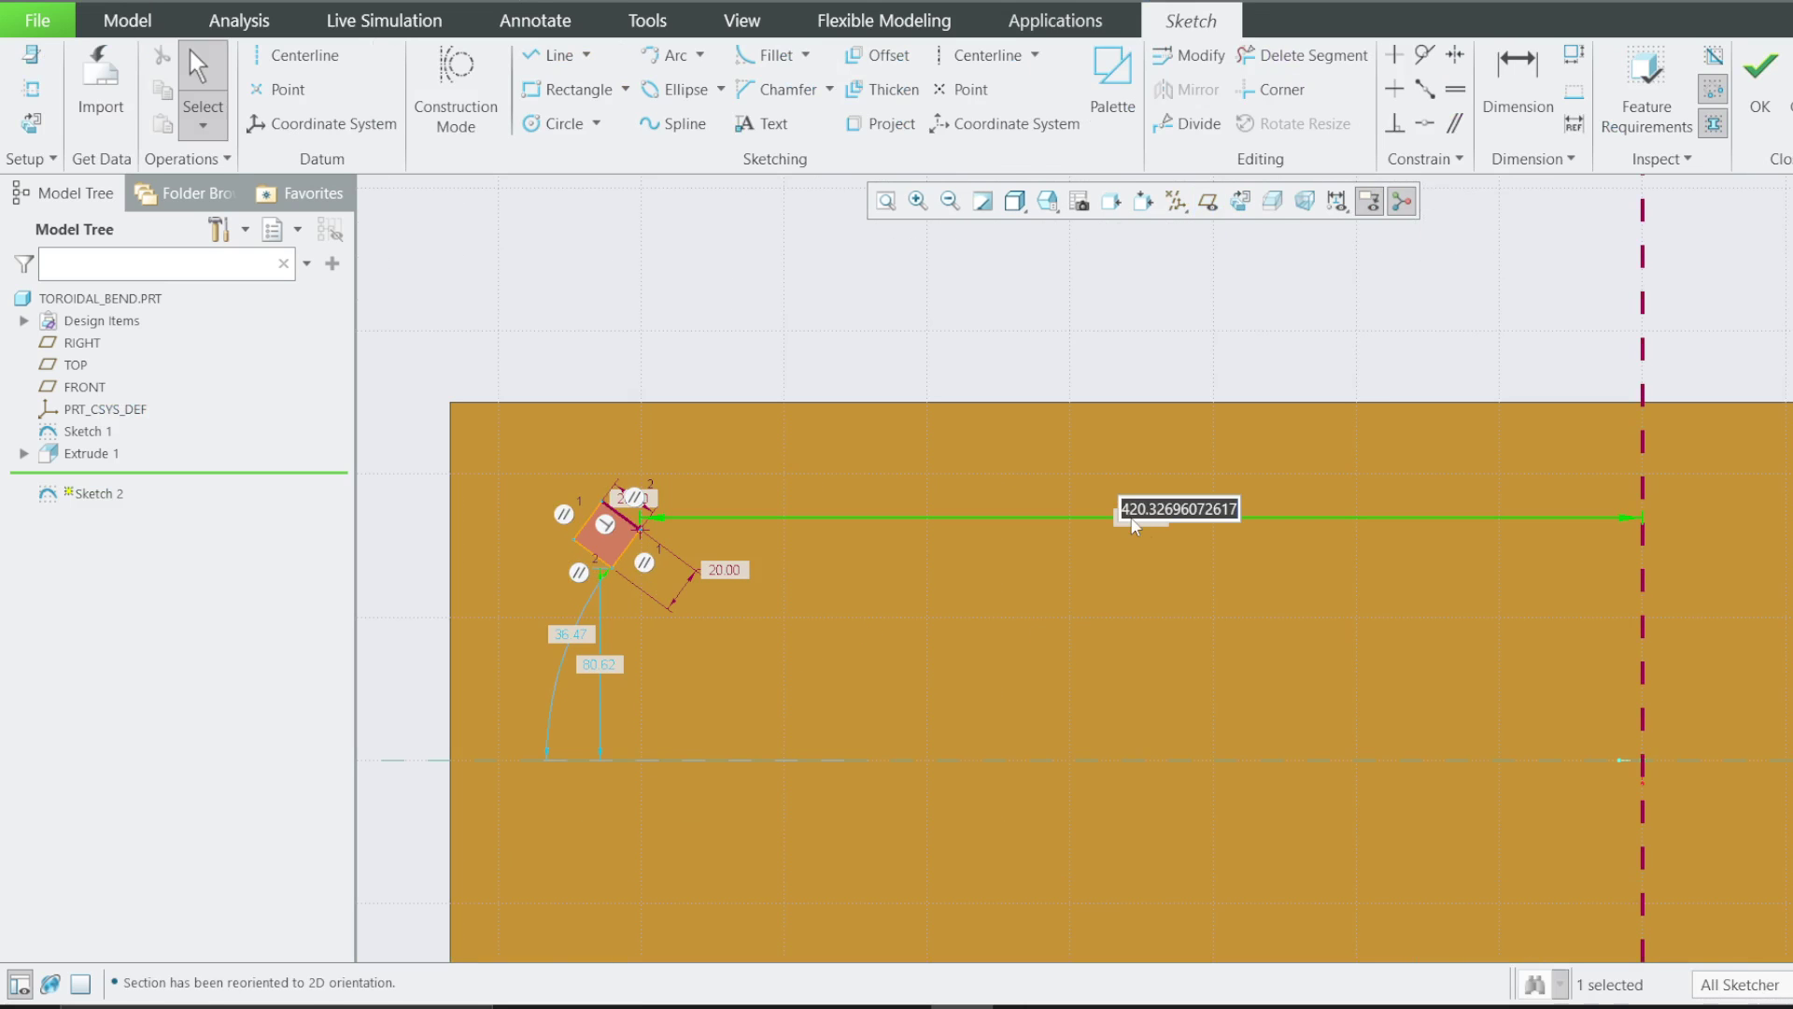
pyautogui.write('420')
pyautogui.press('Return')
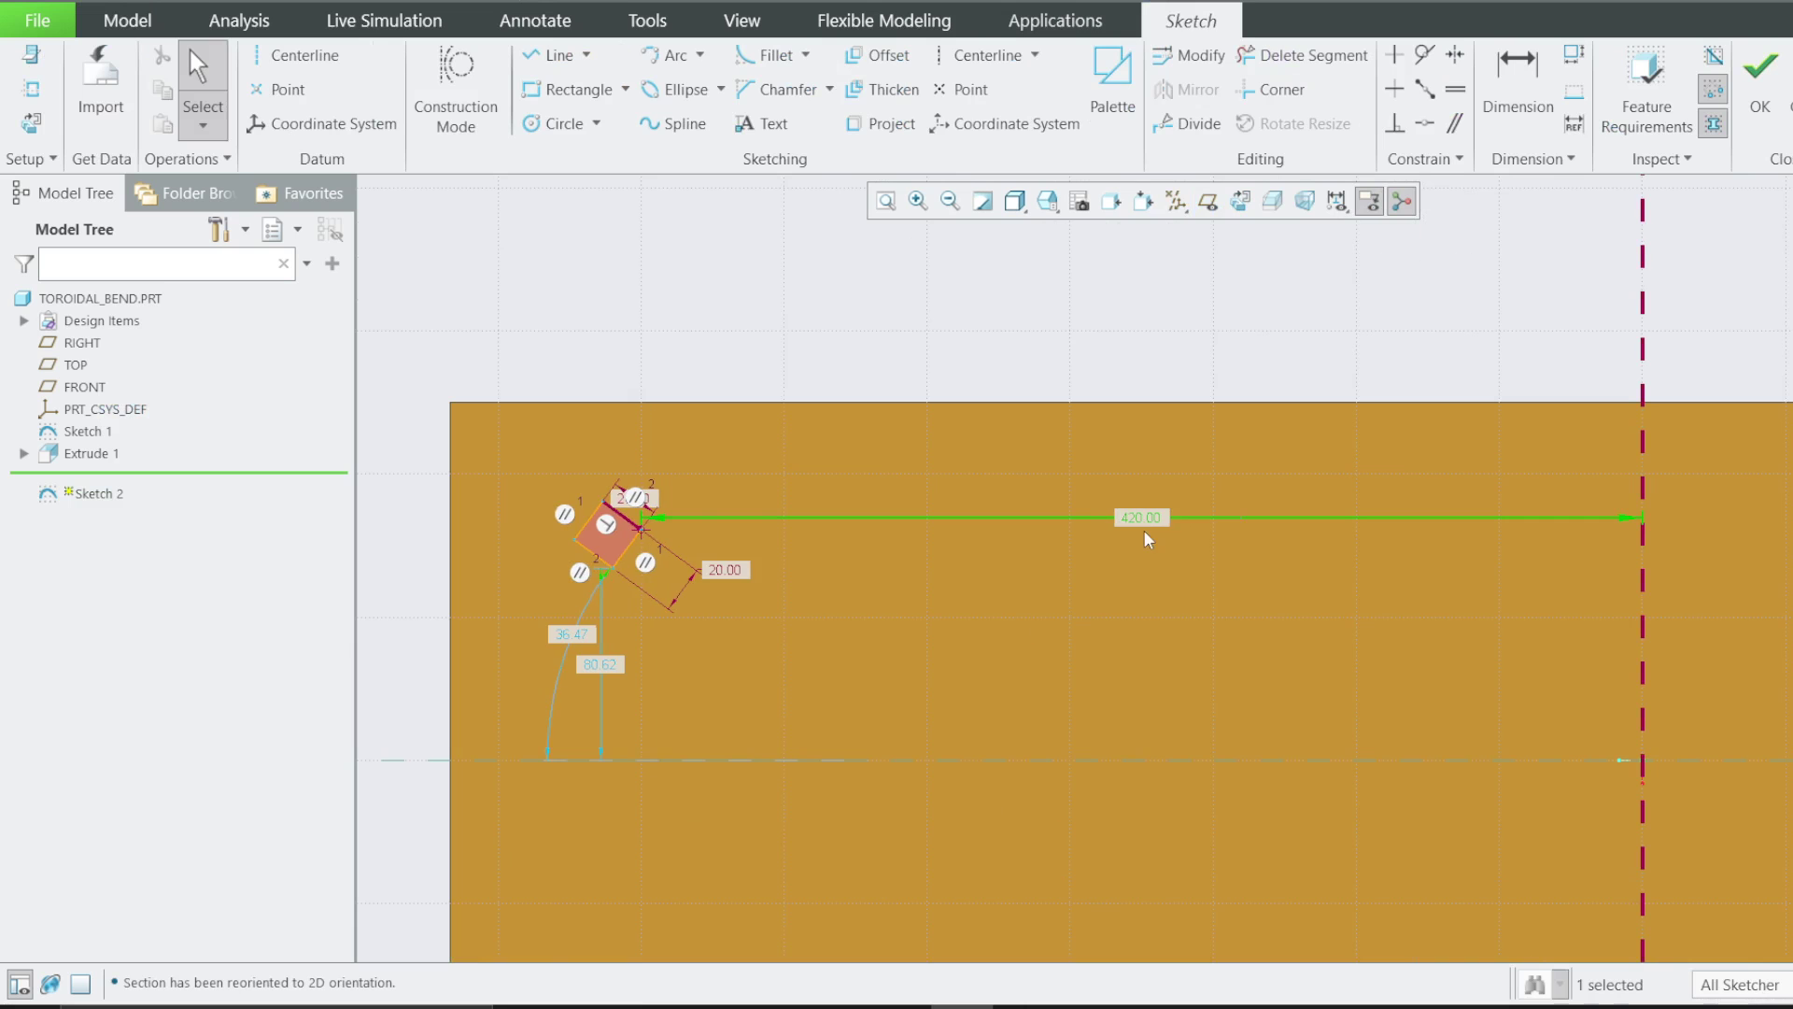
pyautogui.doubleClick(614, 669)
pyautogui.write('80')
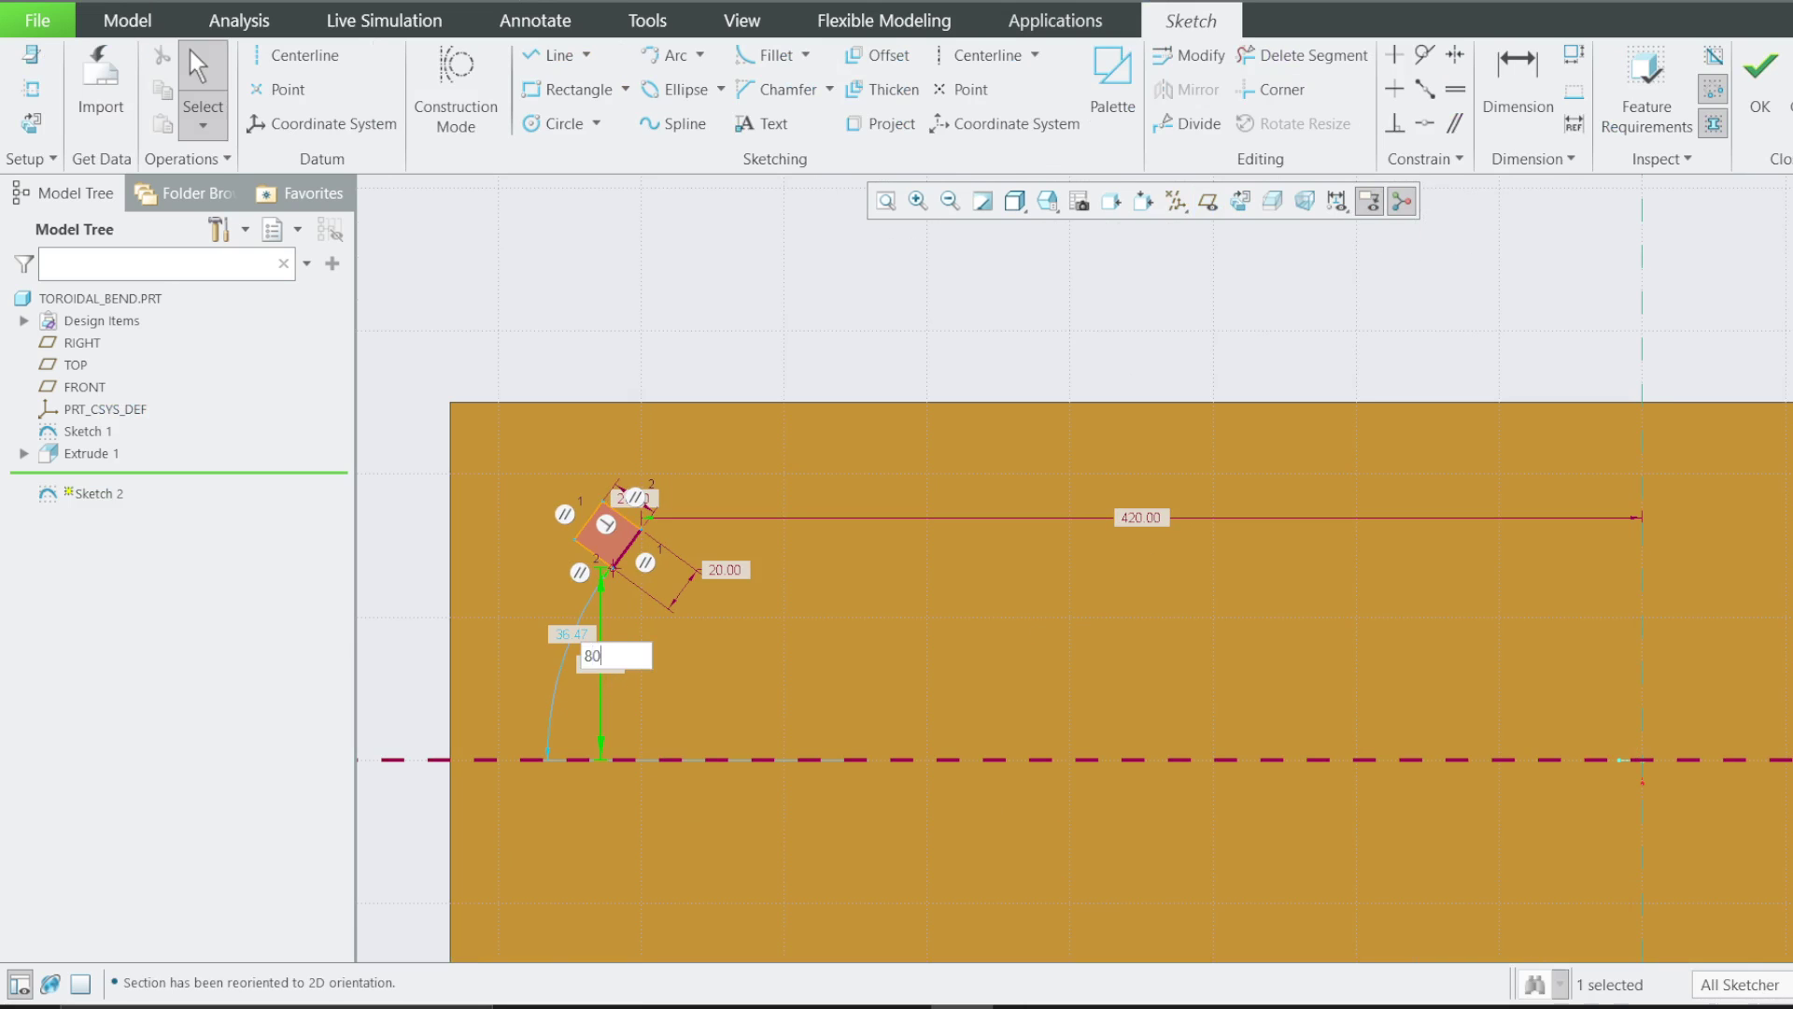
pyautogui.press('Return')
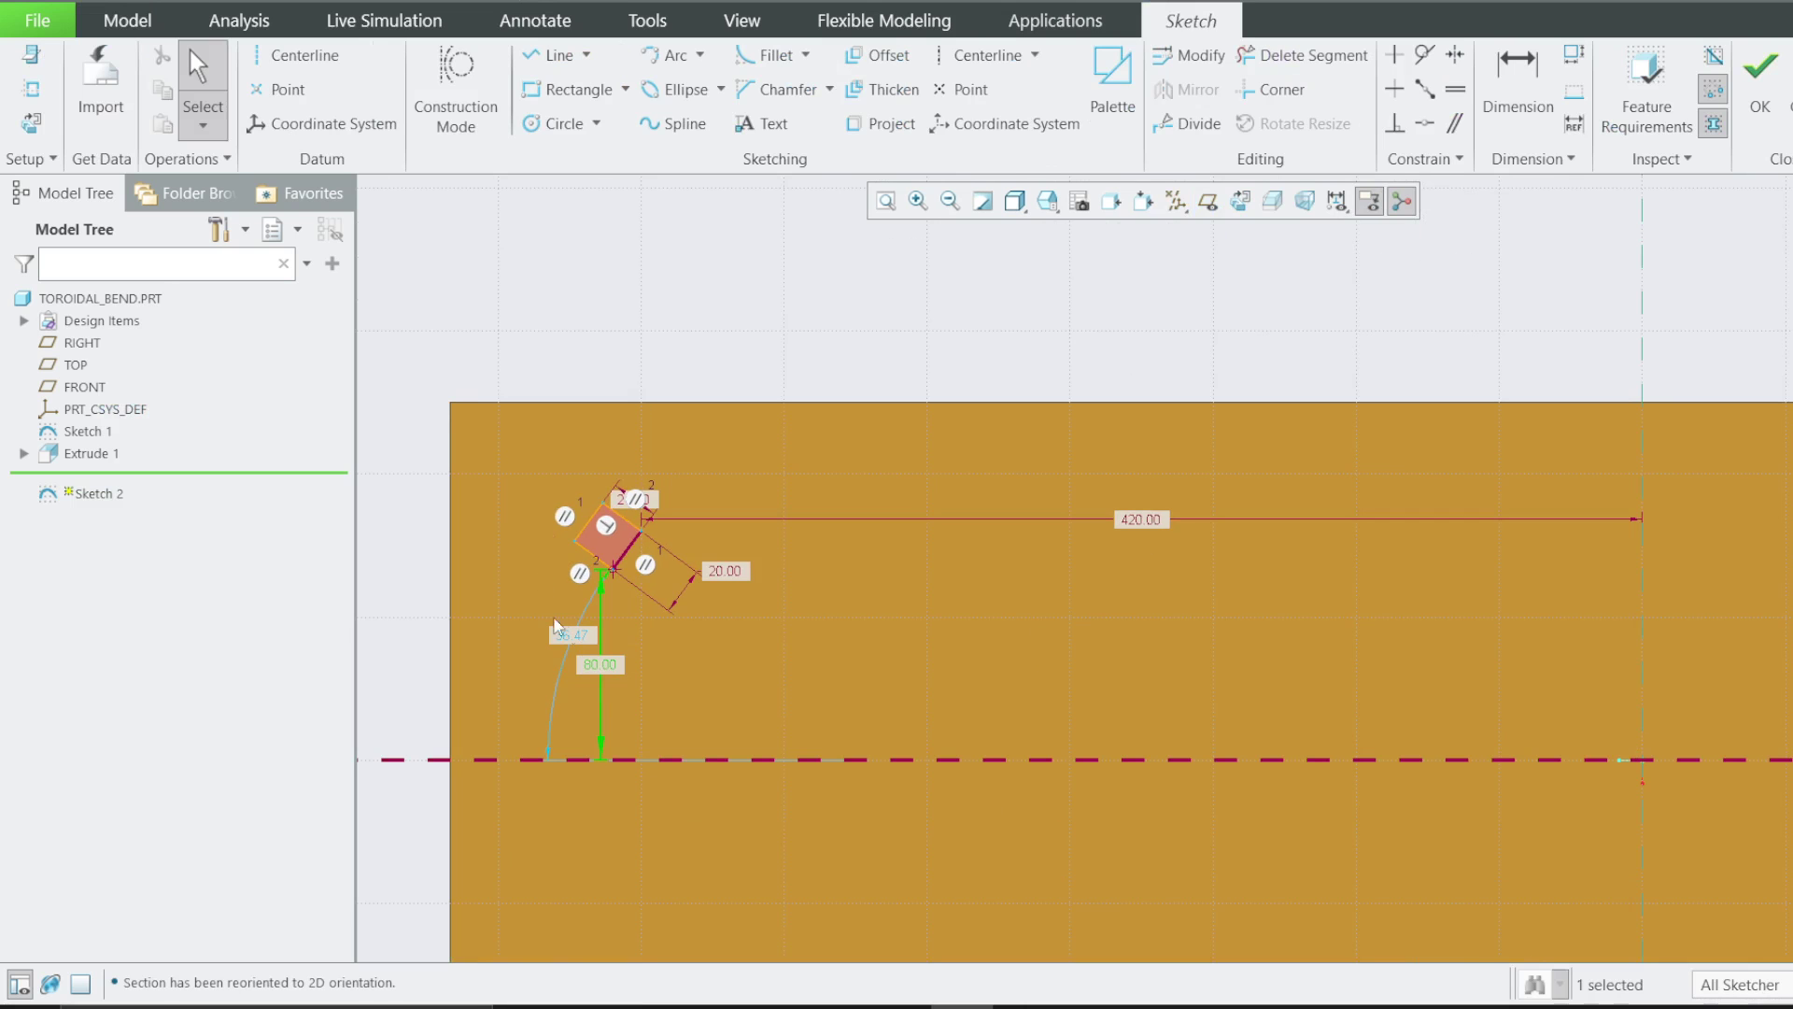
# Set the square's angle to the horizontal reference to 35 degrees and finish Sketch 2
pyautogui.doubleClick(577, 635)
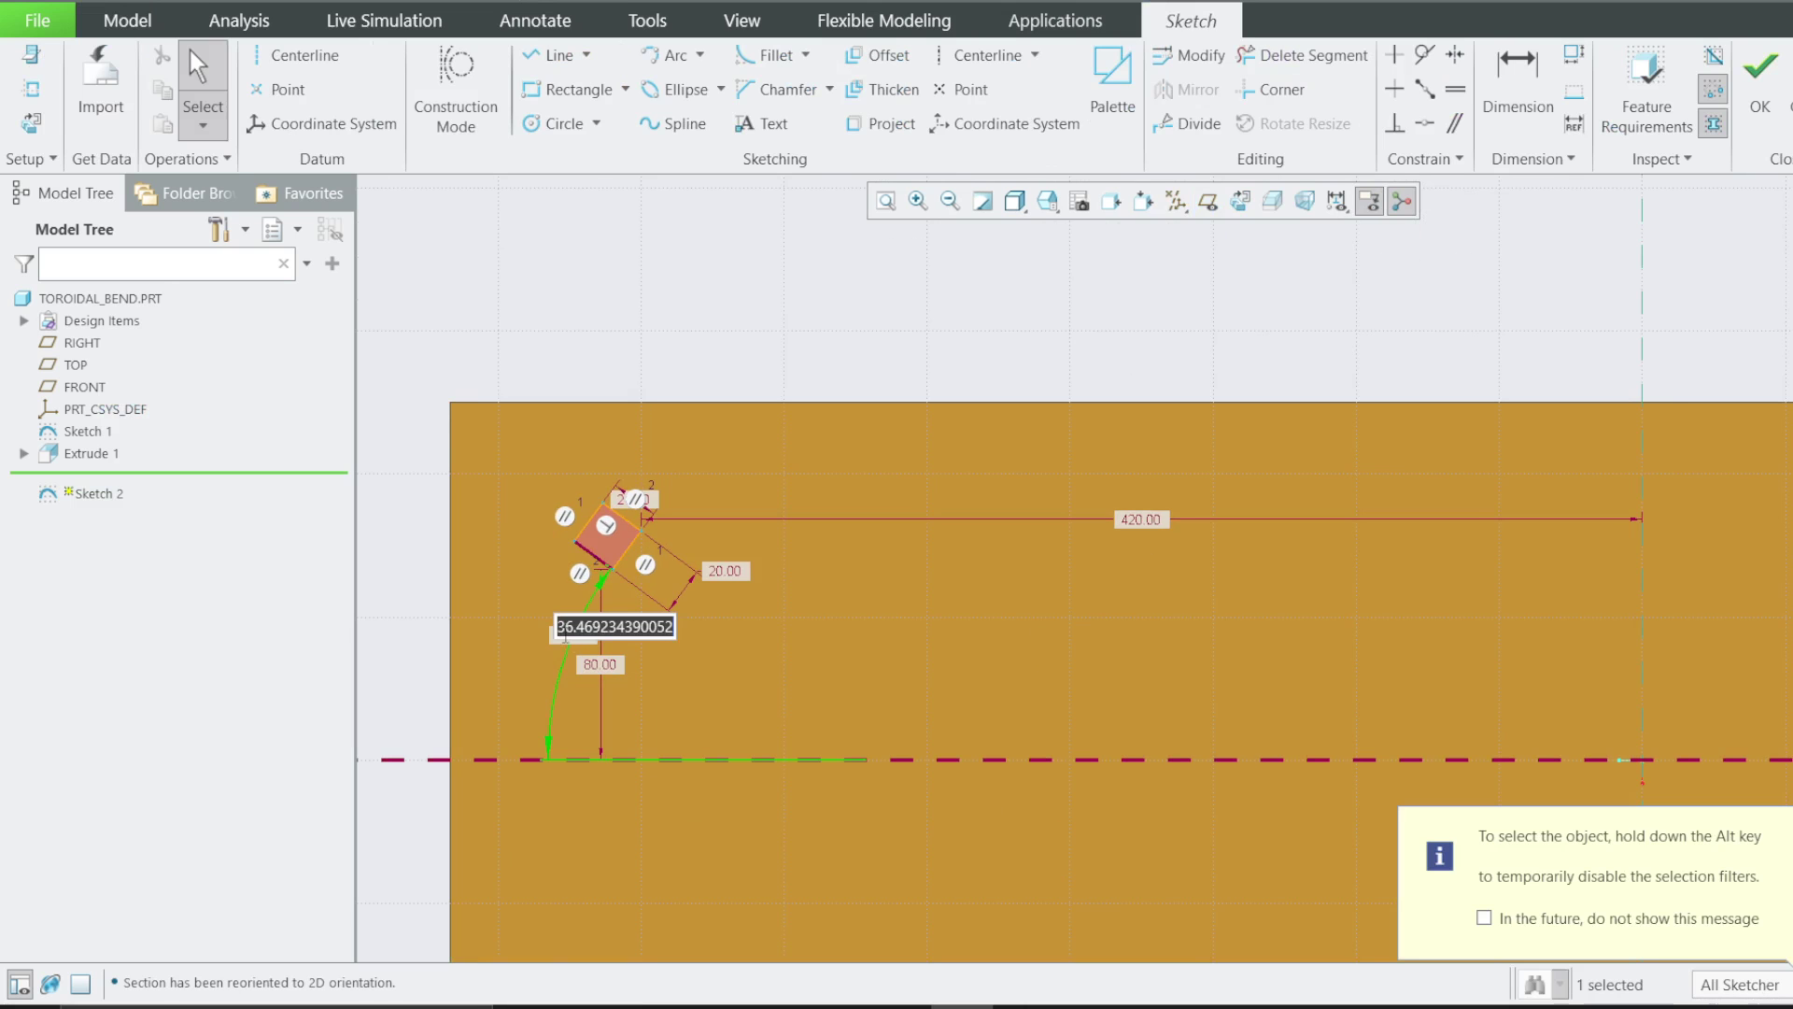
pyautogui.write('3')
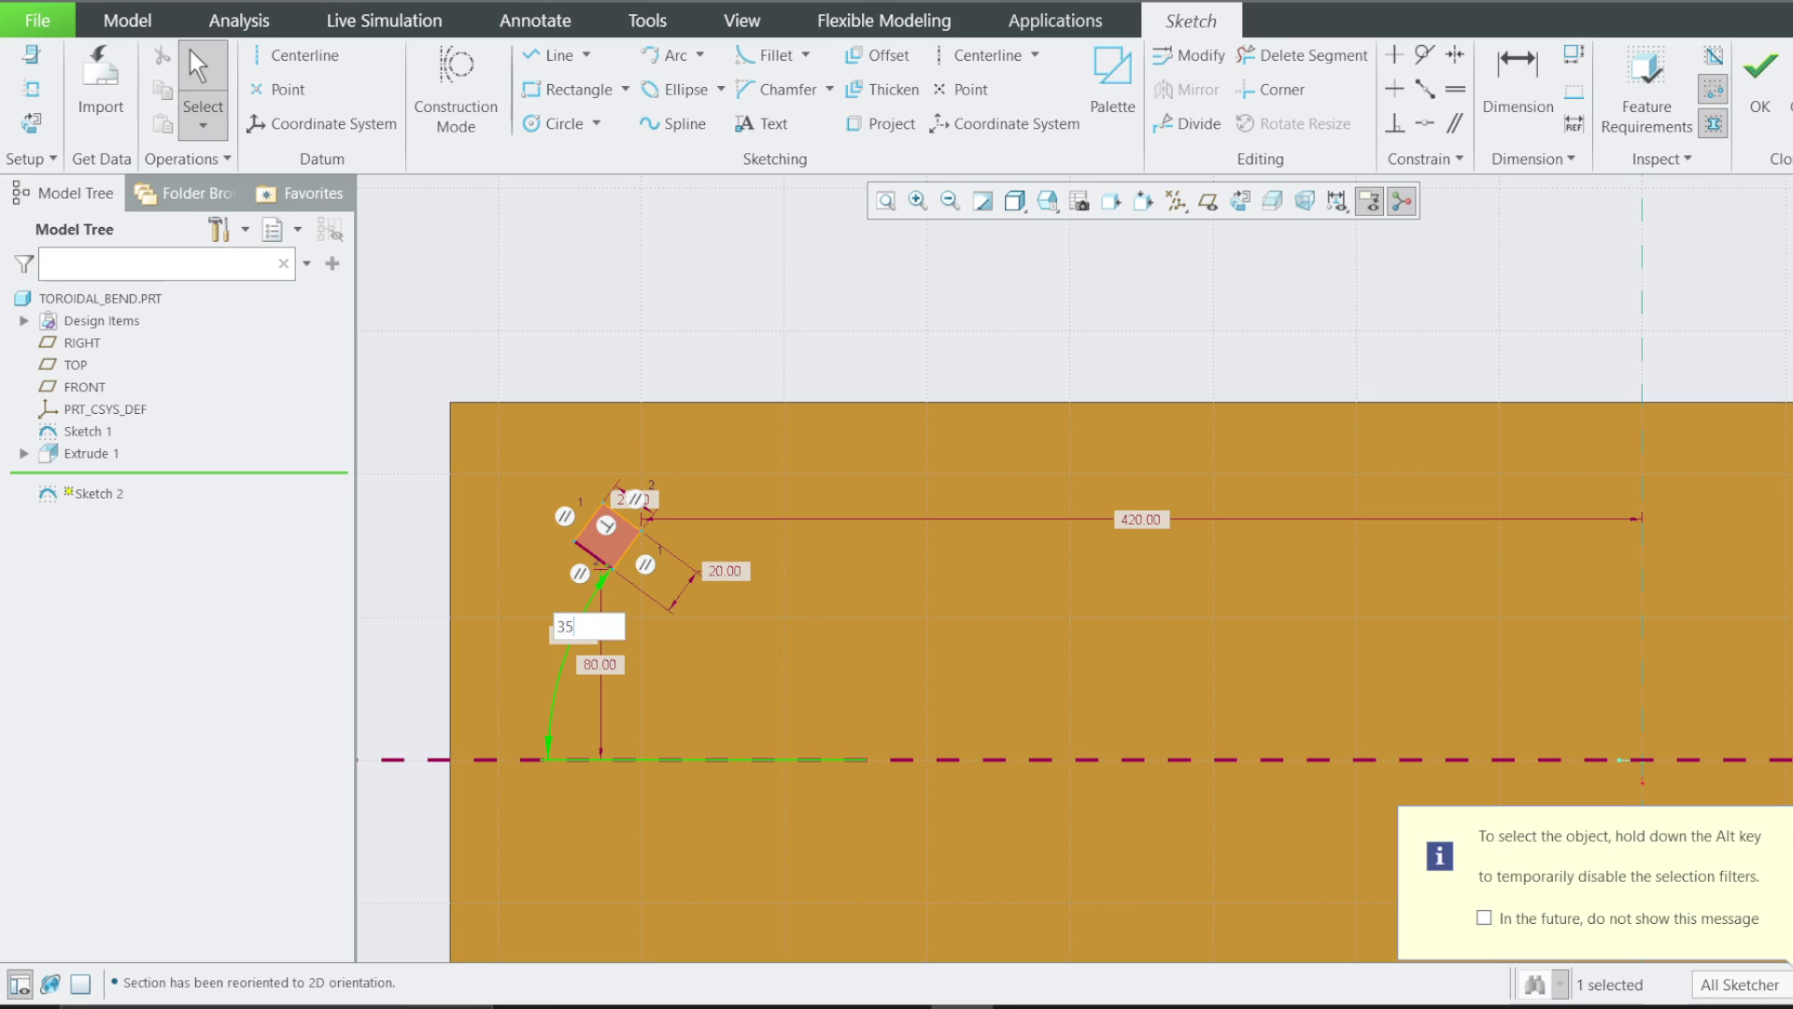
pyautogui.write('5')
pyautogui.press('Return')
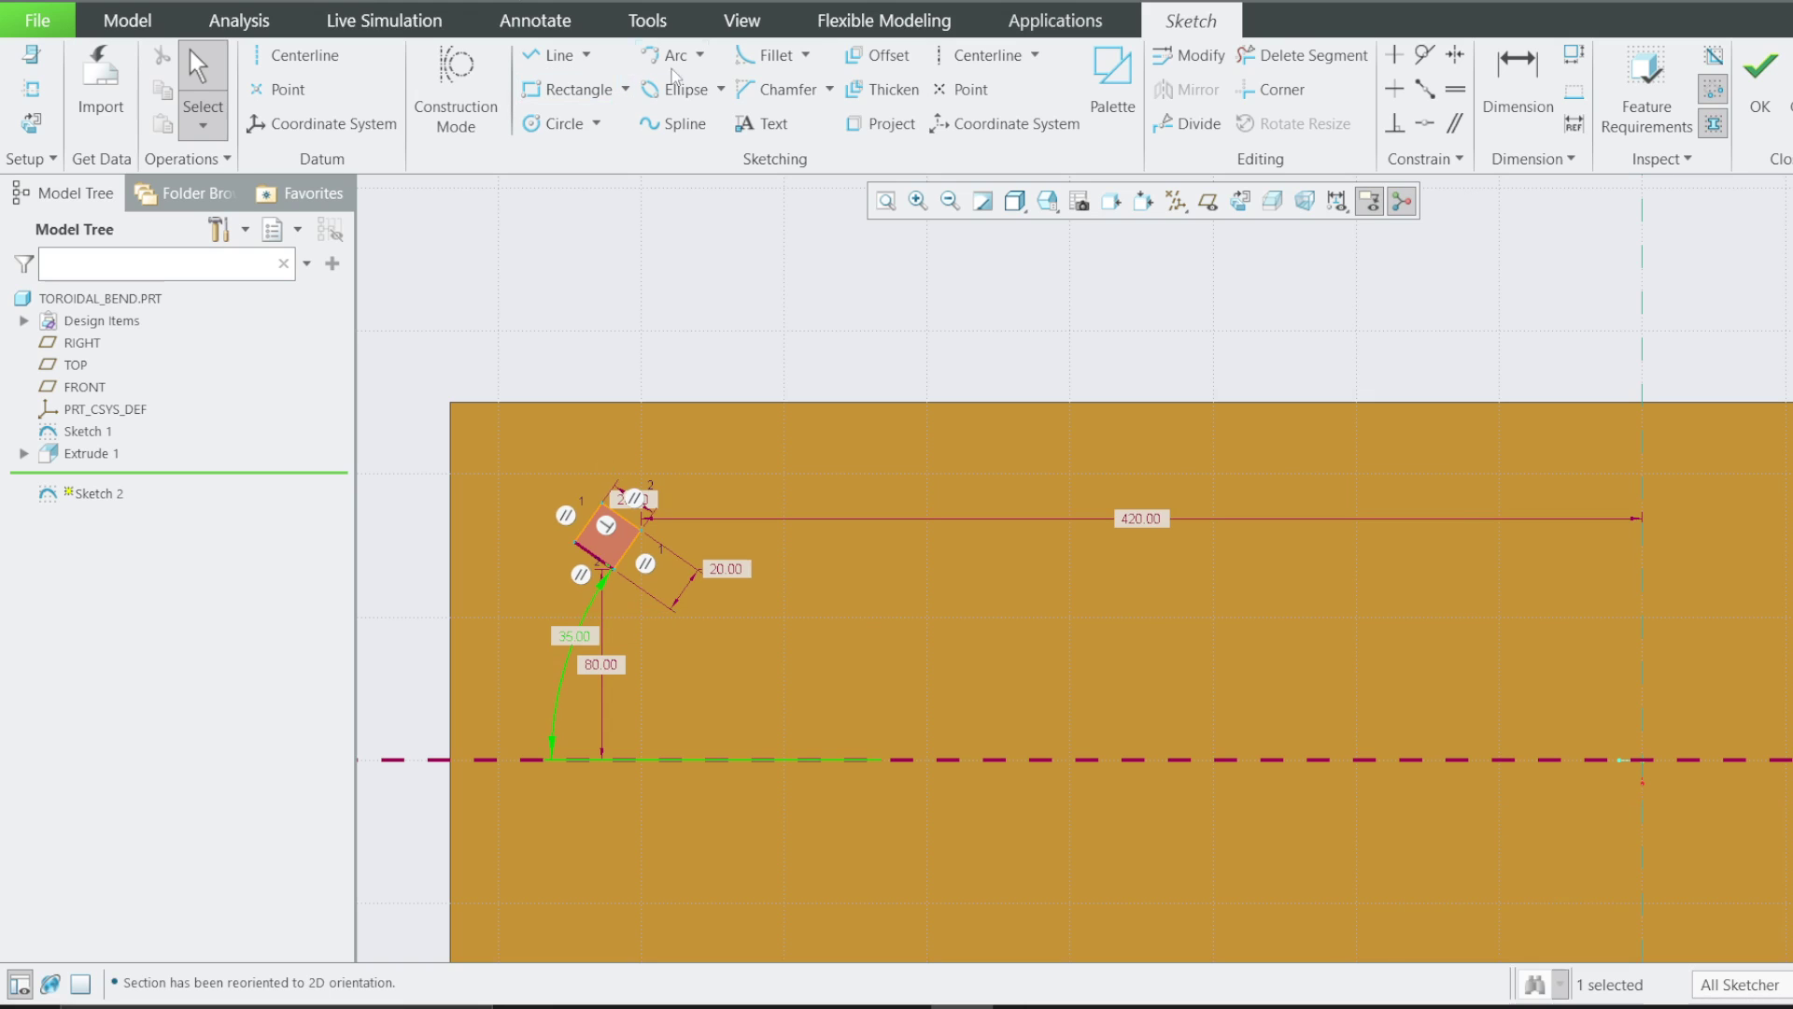
pyautogui.click(771, 271)
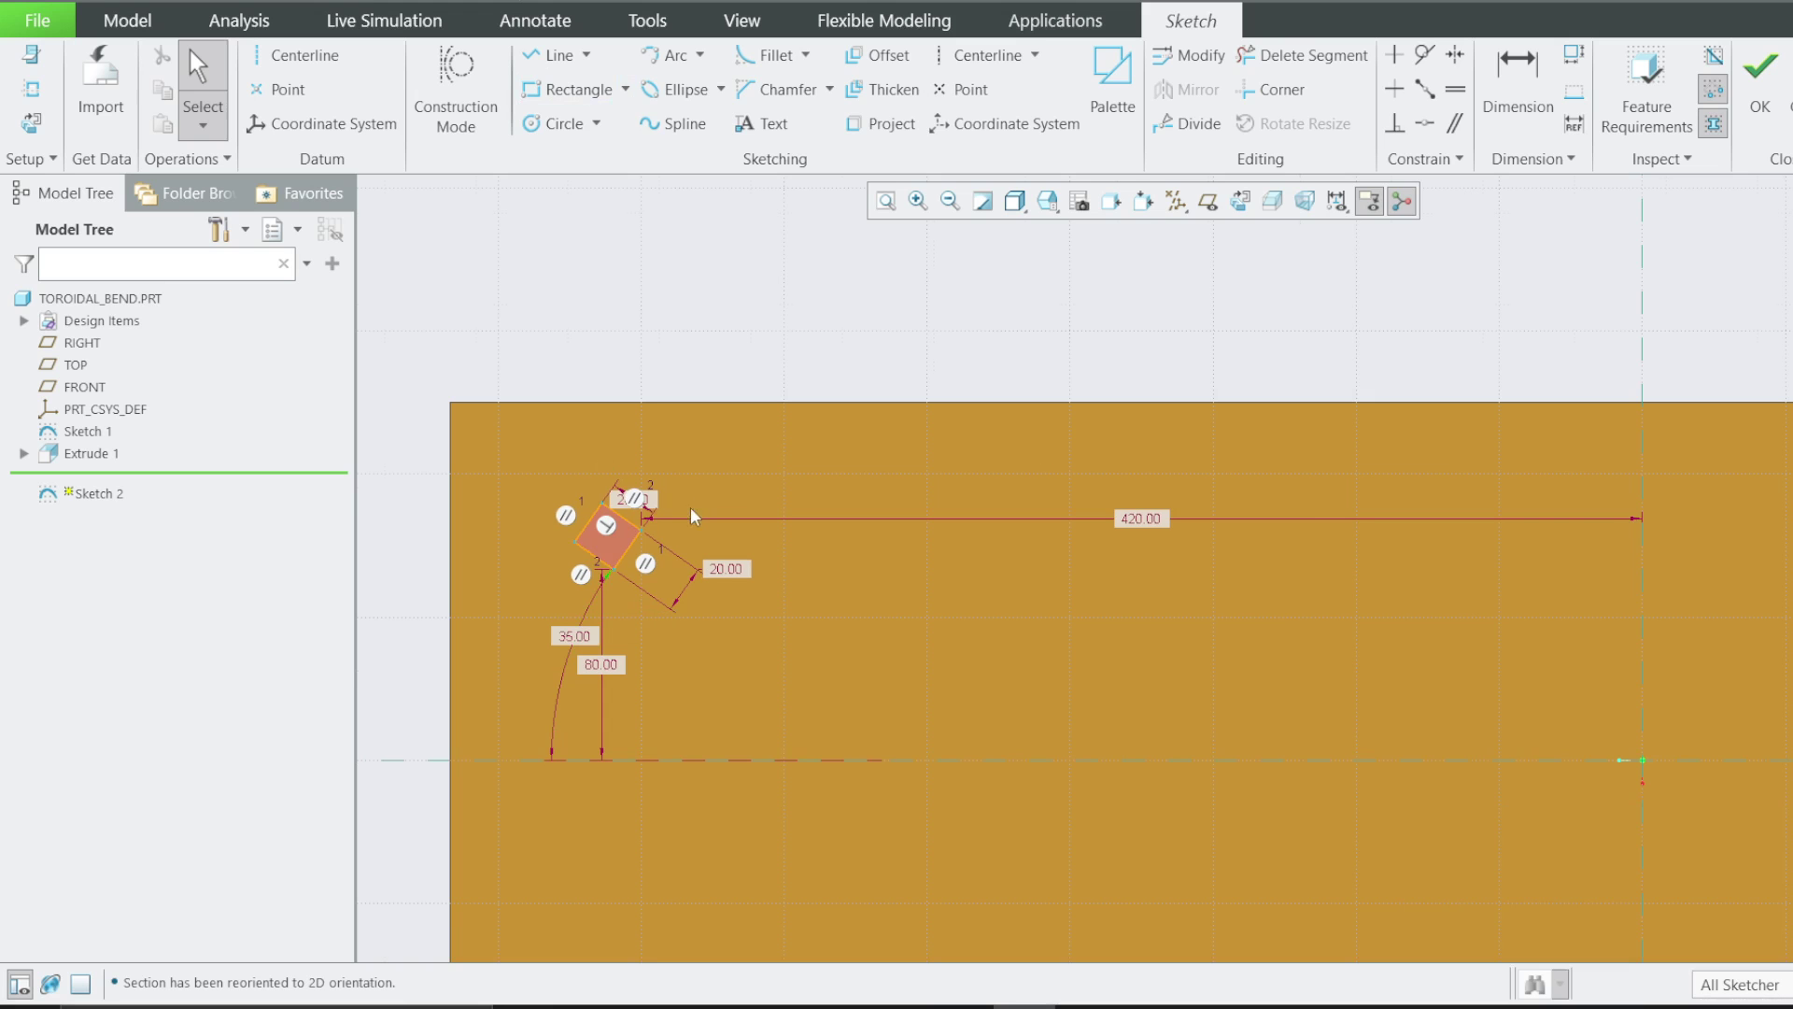
pyautogui.scroll(4, 689, 513)
pyautogui.scroll(-6, 591, 495)
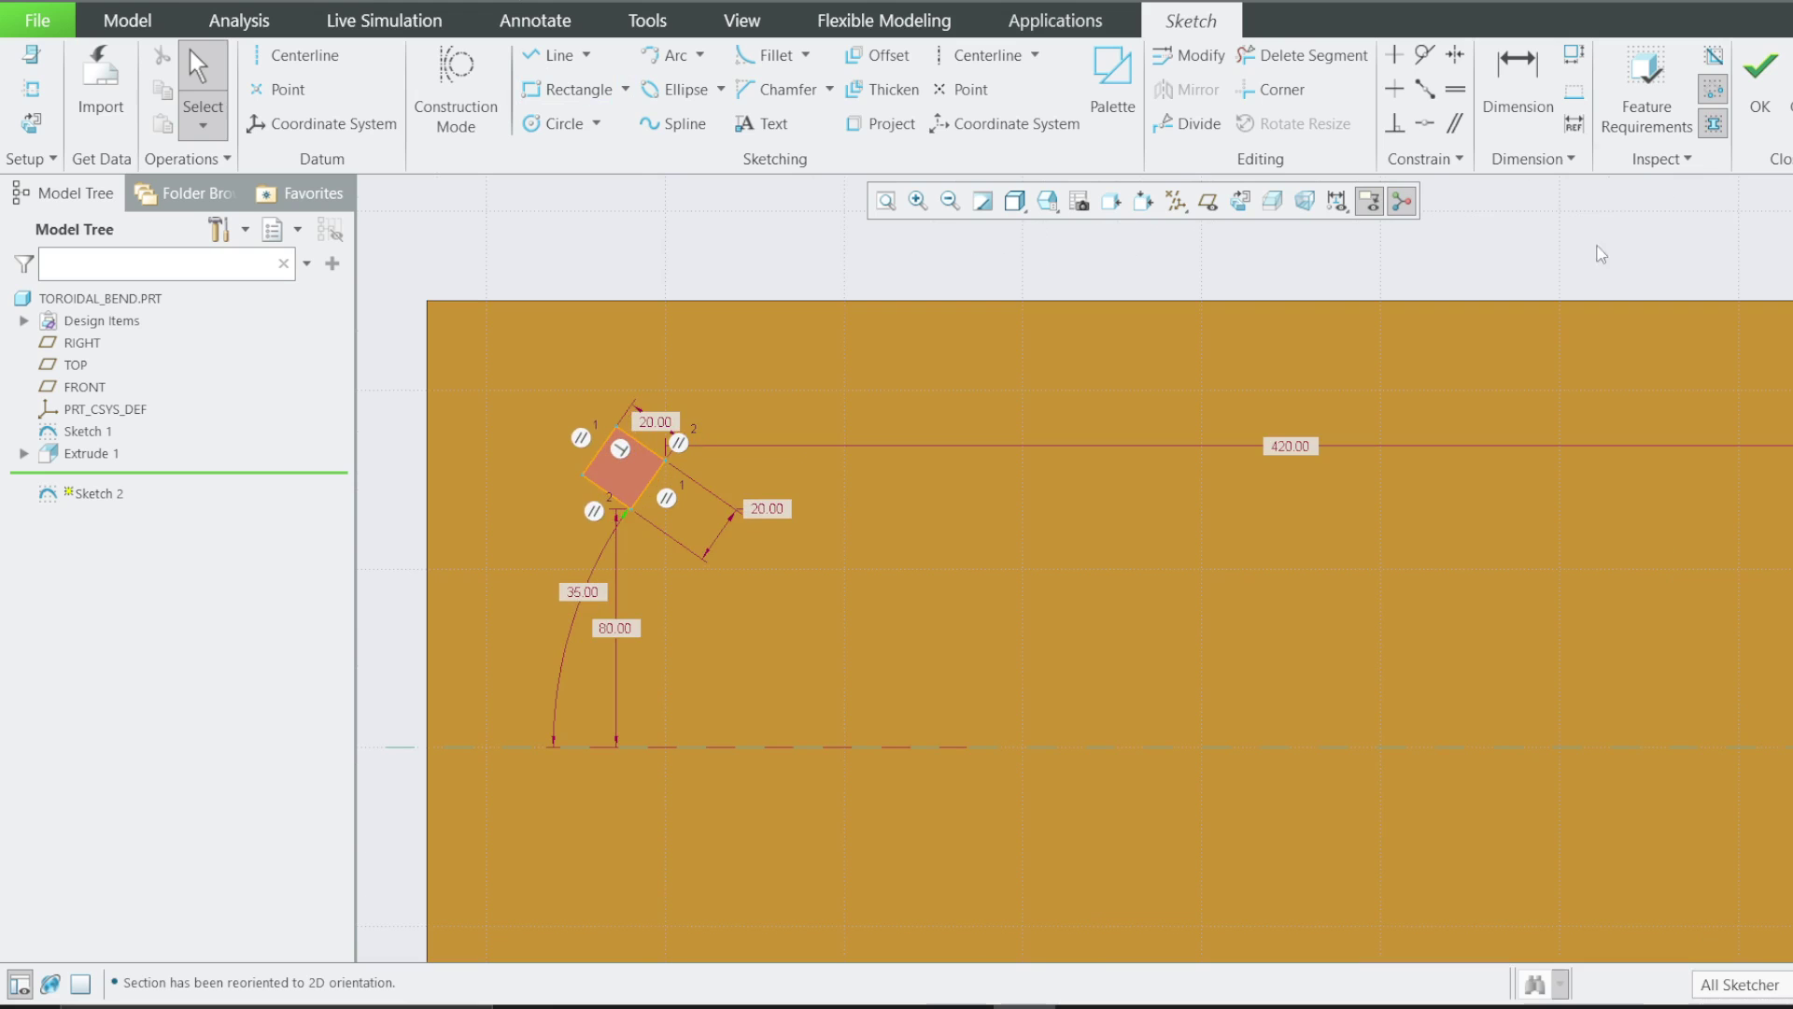
pyautogui.click(1759, 89)
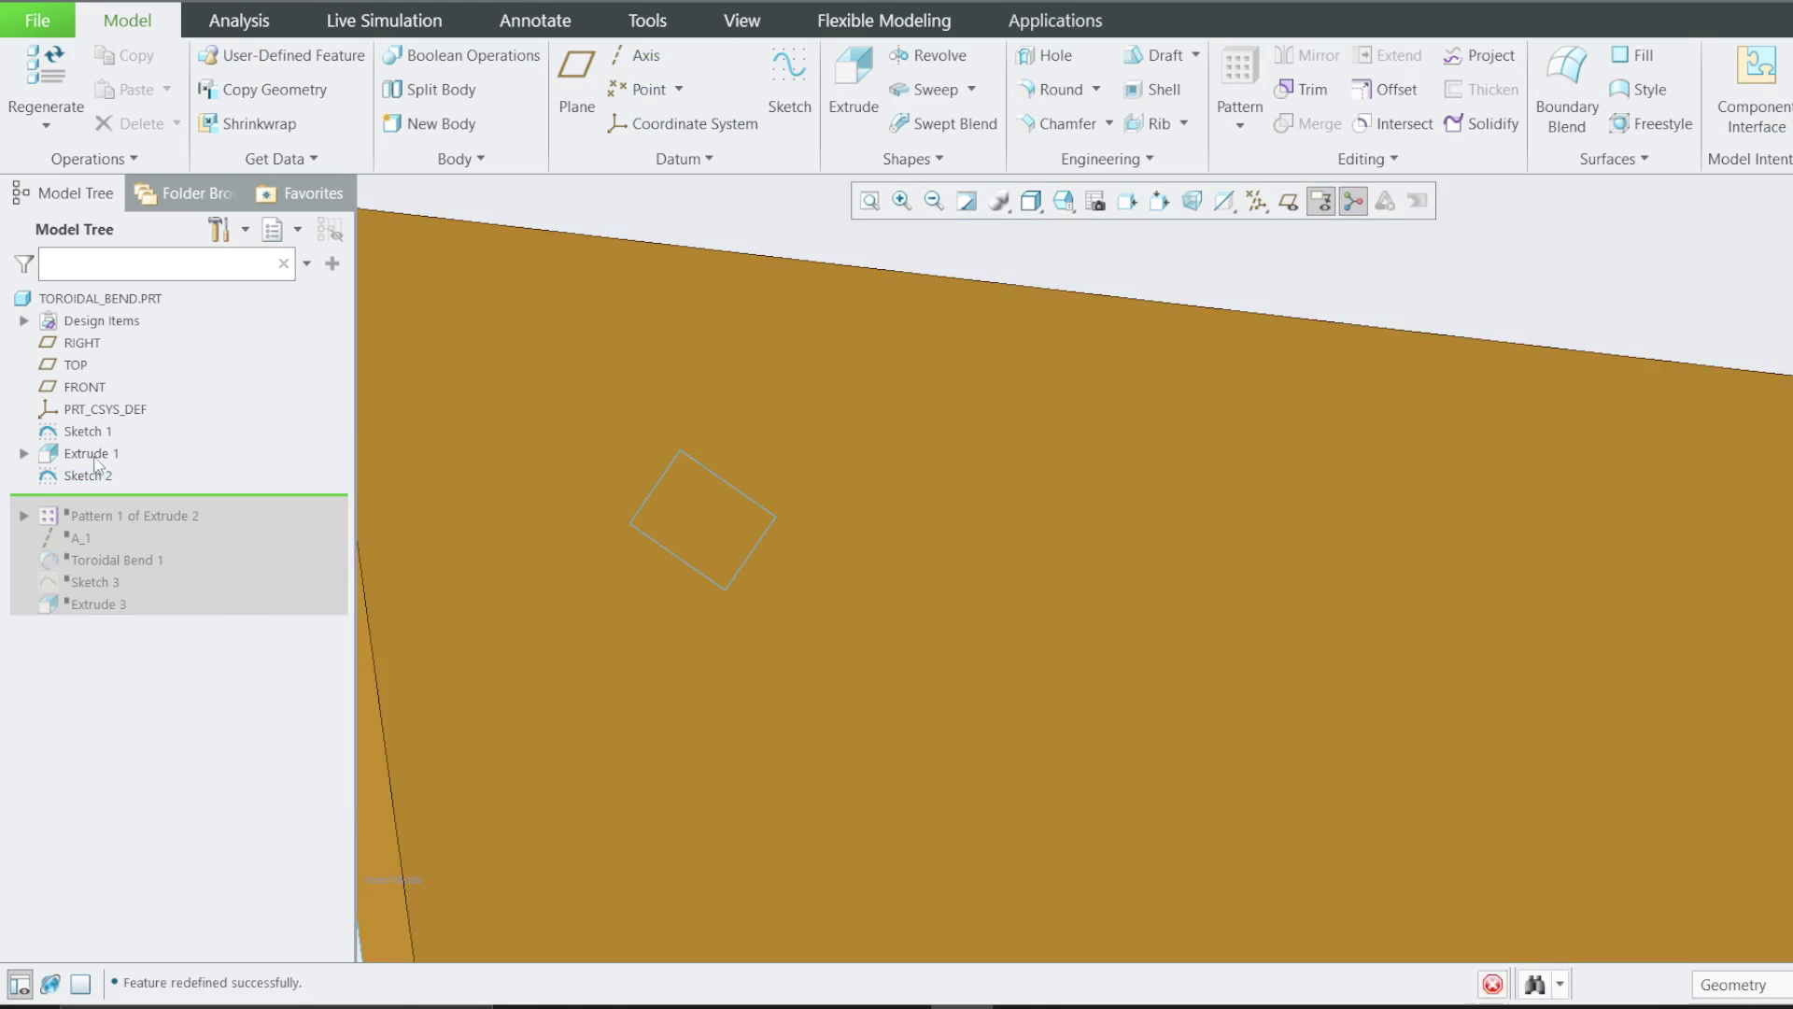
pyautogui.rightClick(95, 455)
pyautogui.click(598, 237)
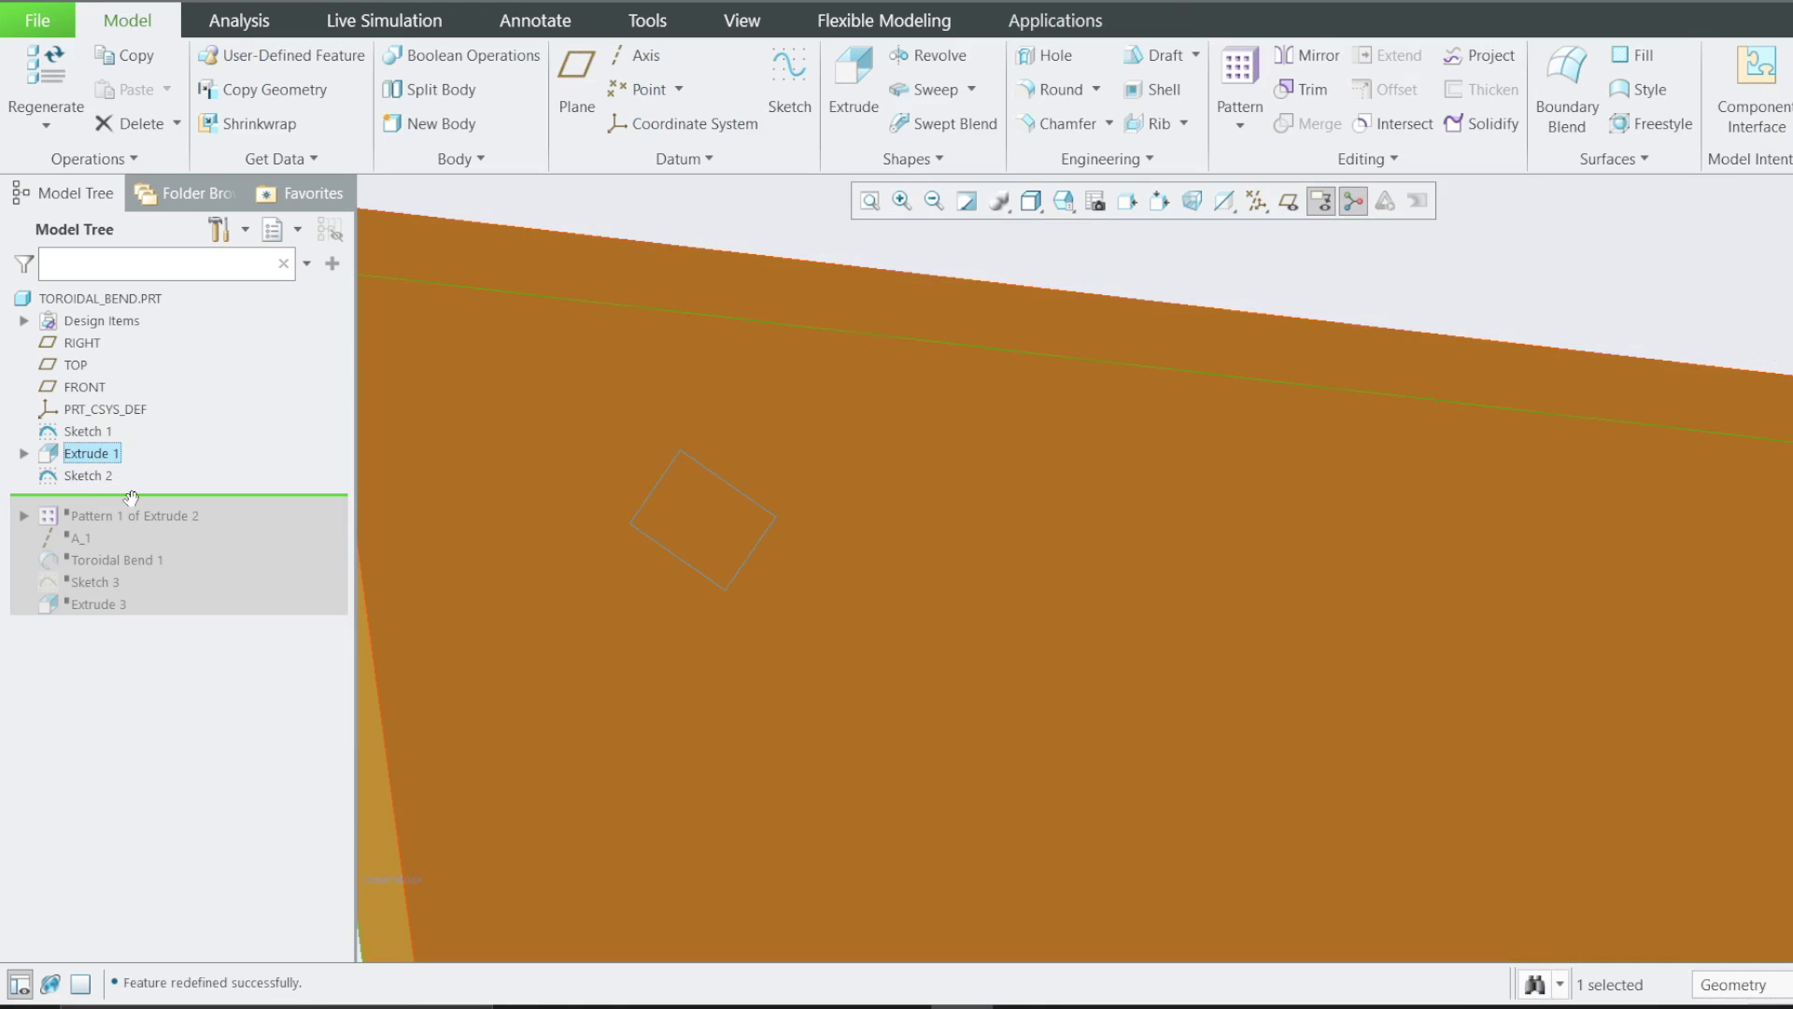
# Roll the model forward to include the pattern of Extrude 2 and expand the pattern's members
pyautogui.moveTo(131, 497); pyautogui.dragTo(115, 521)
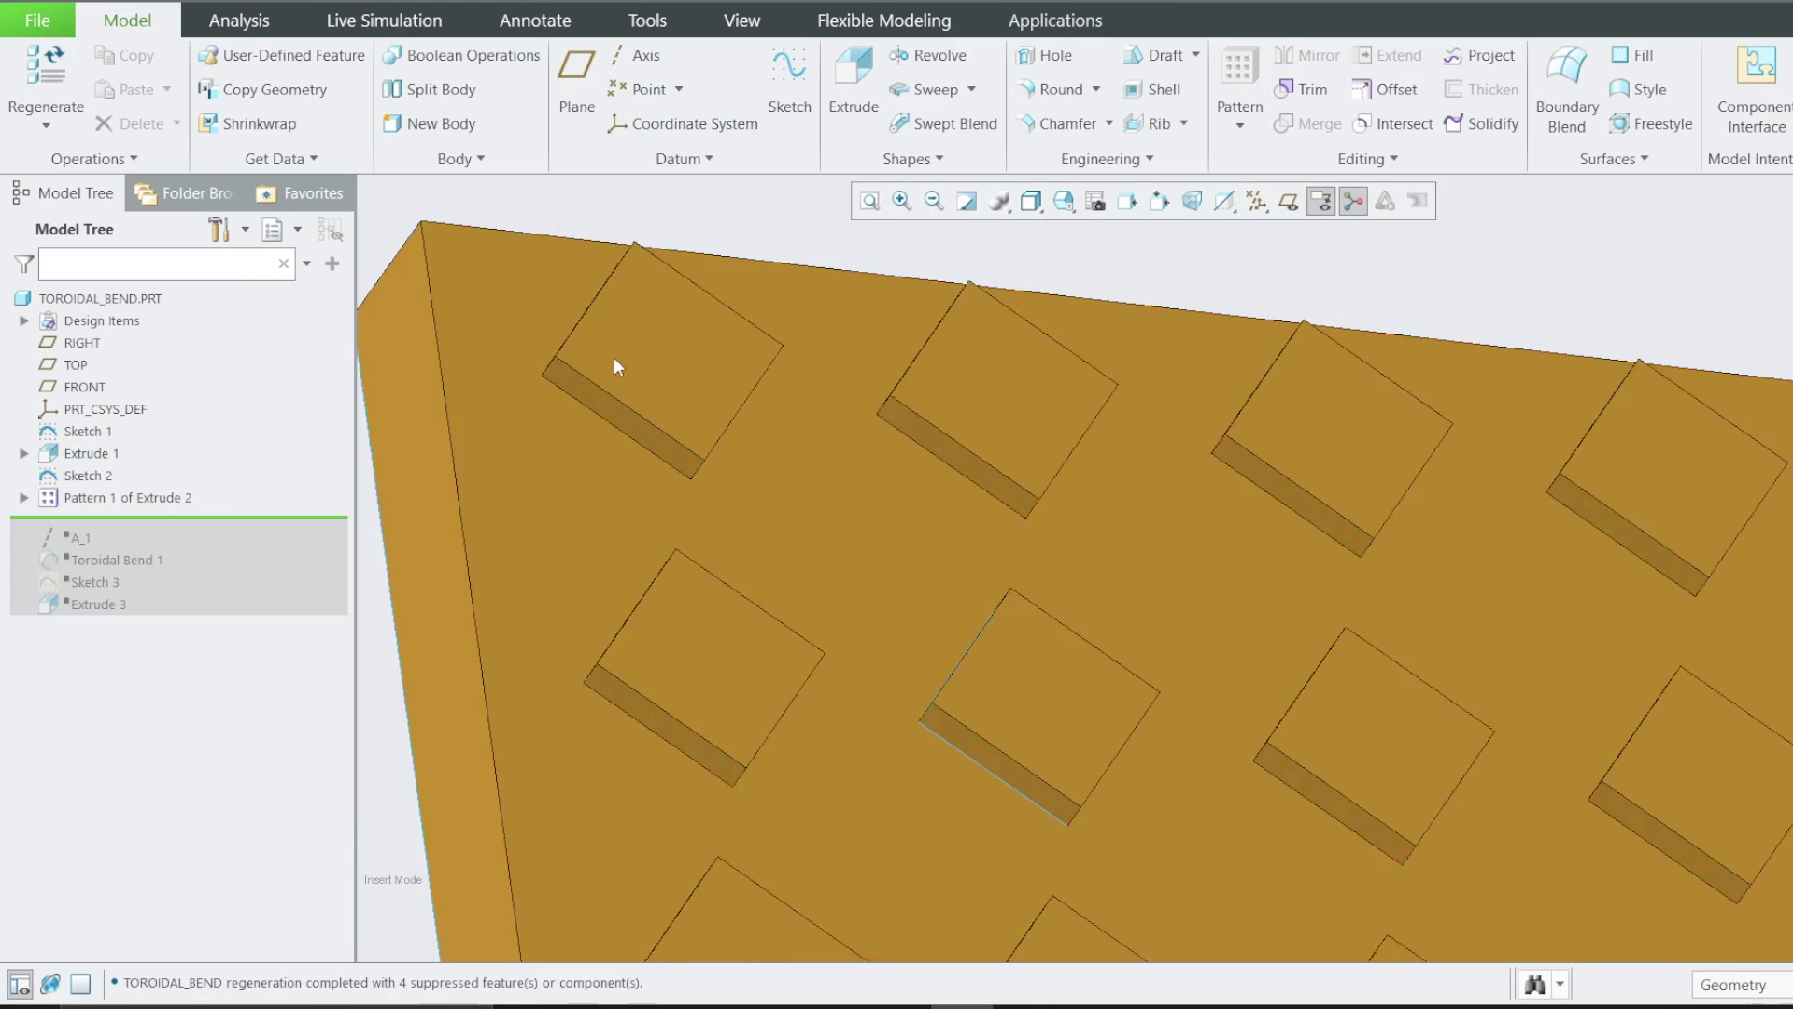
pyautogui.scroll(2, 613, 357)
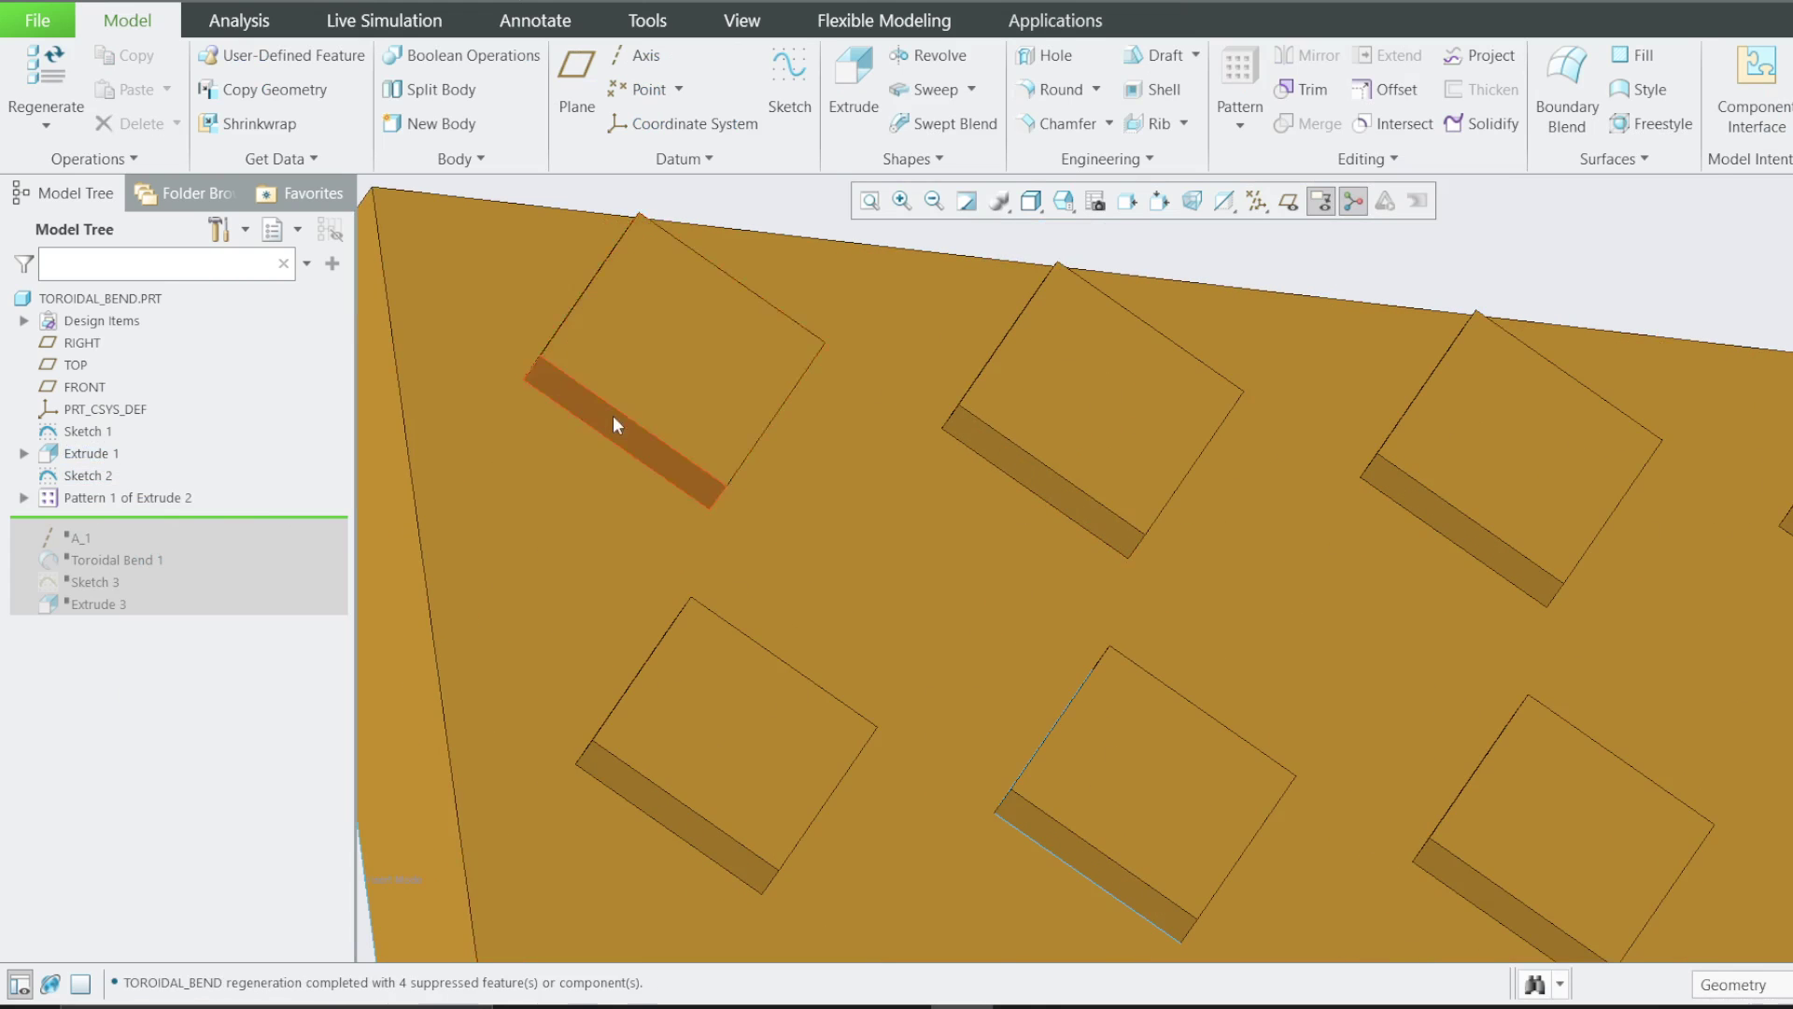
pyautogui.click(24, 497)
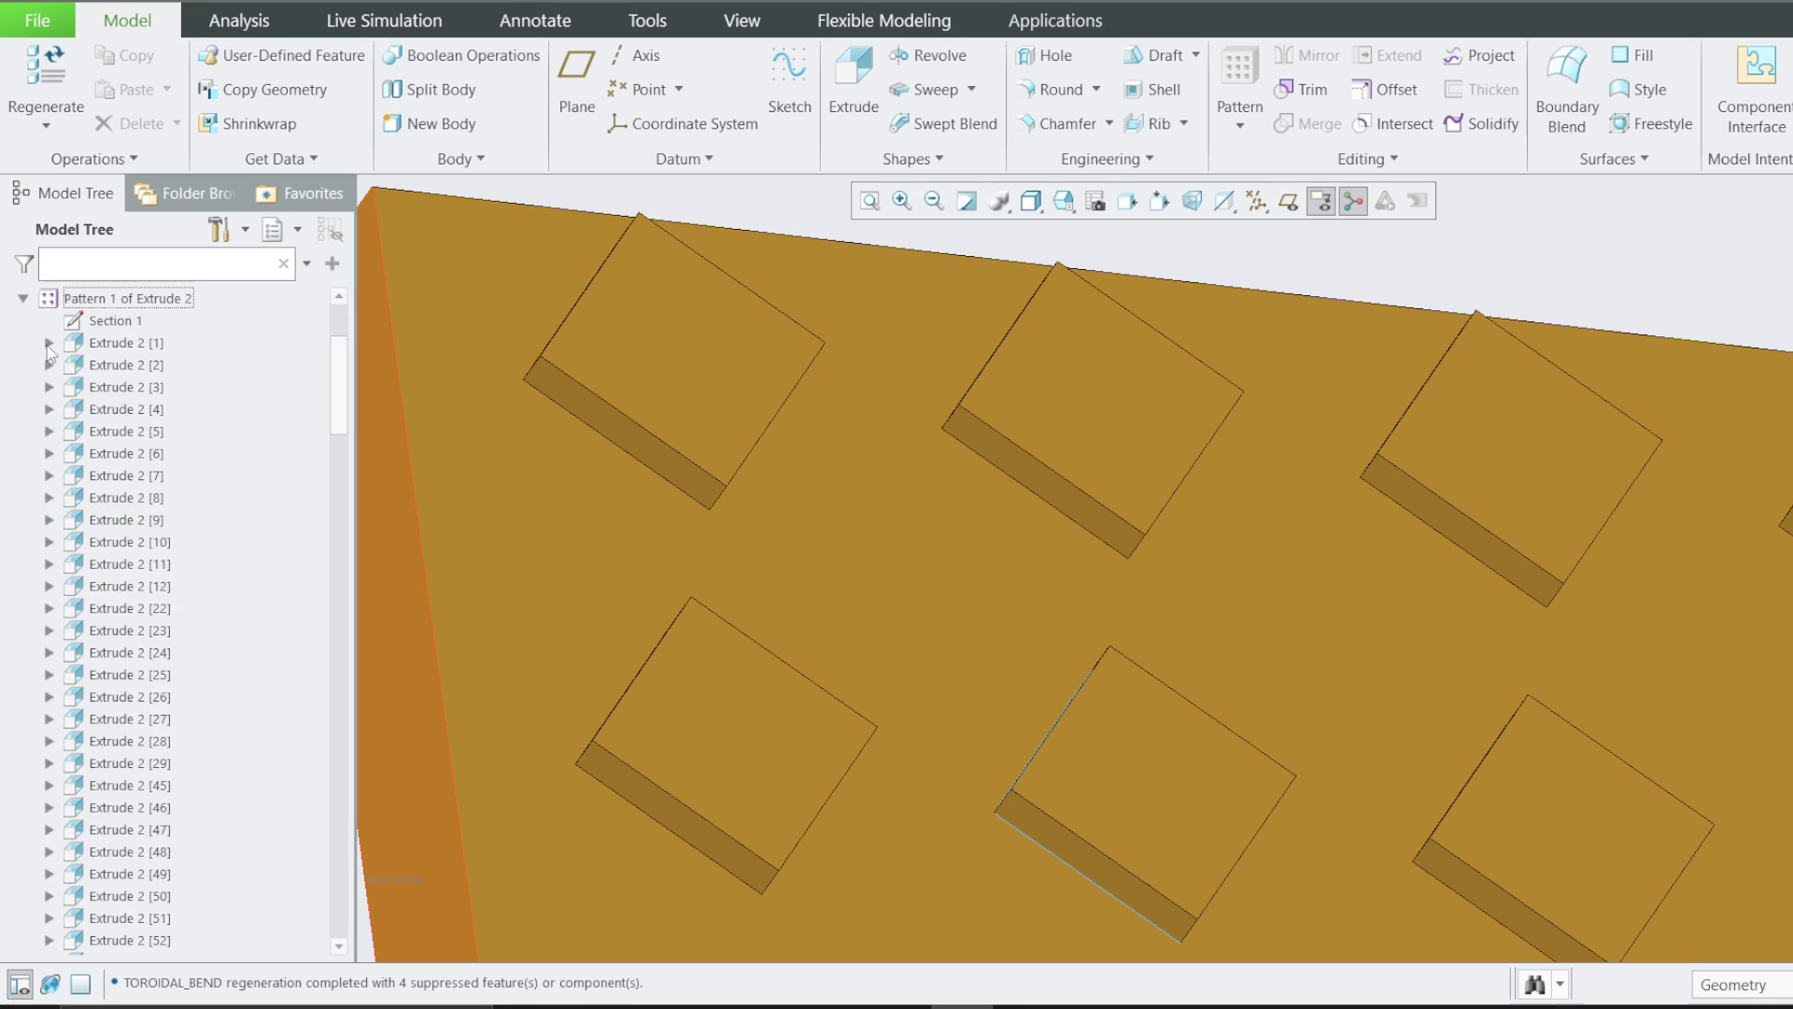
# Open the pattern's first extrusion for redefinition, review its depth setting and accept it
pyautogui.rightClick(157, 345)
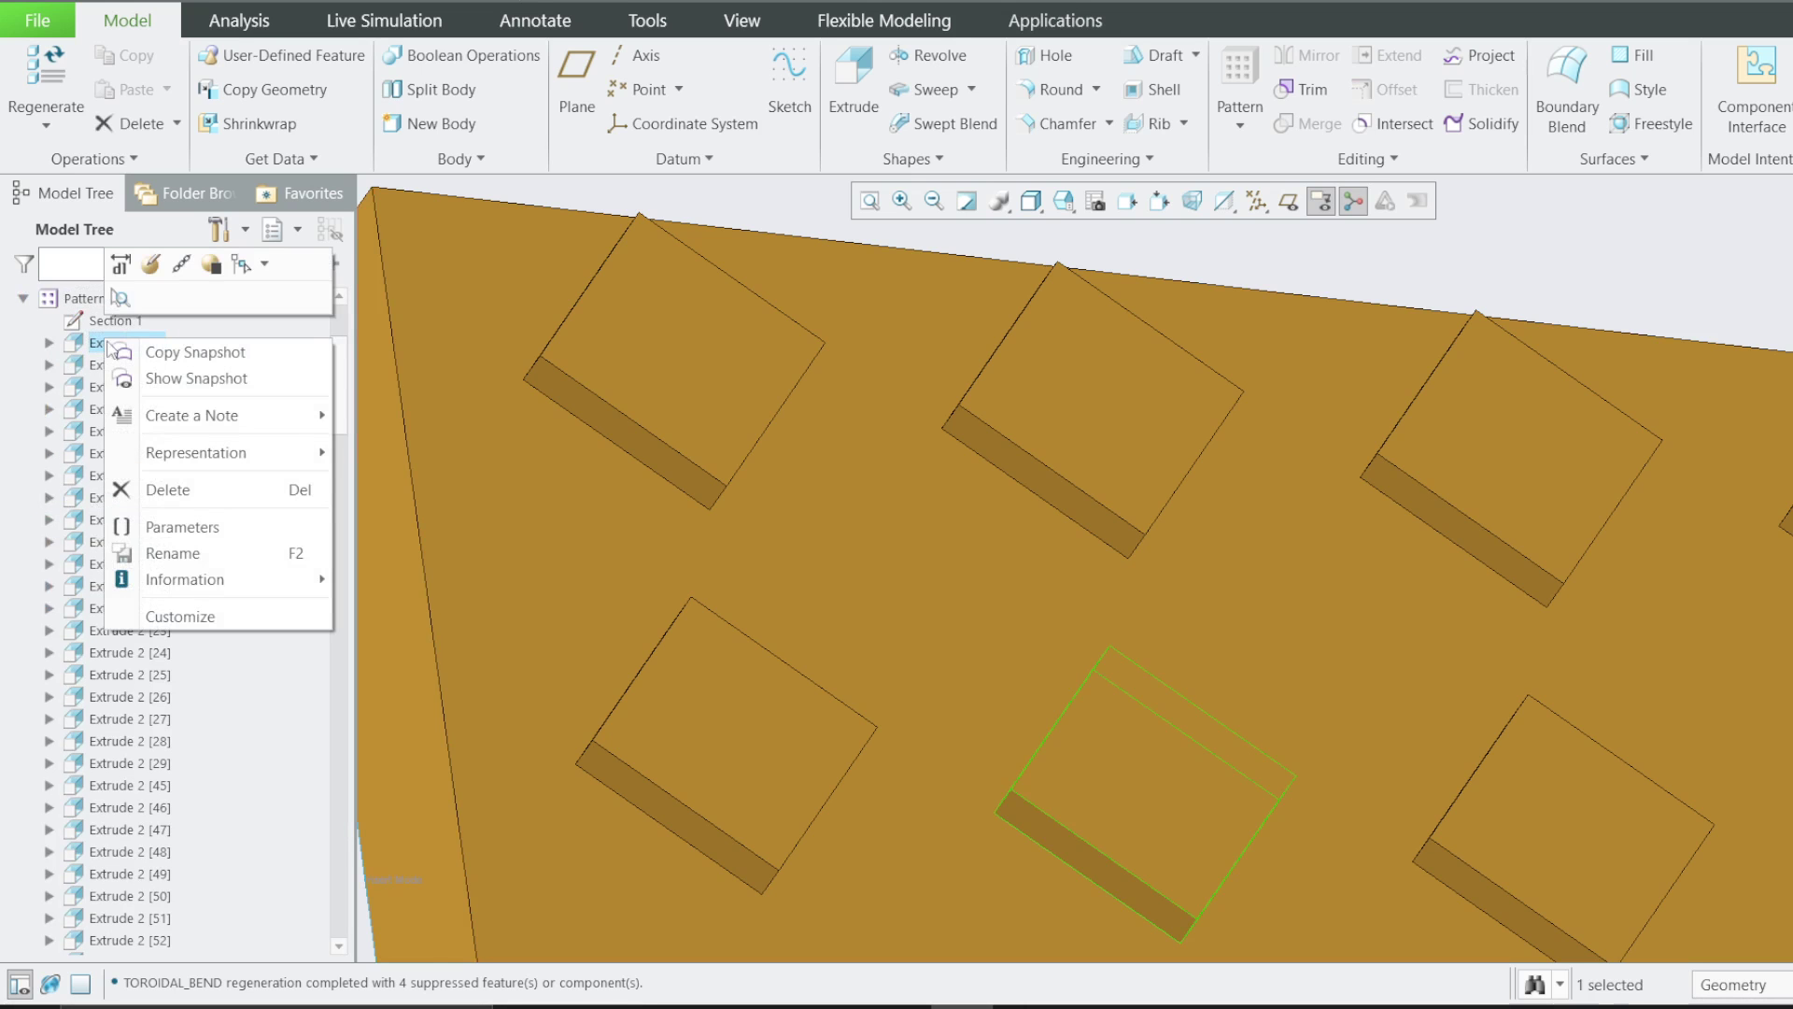
pyautogui.click(142, 256)
pyautogui.scroll(-2, 988, 503)
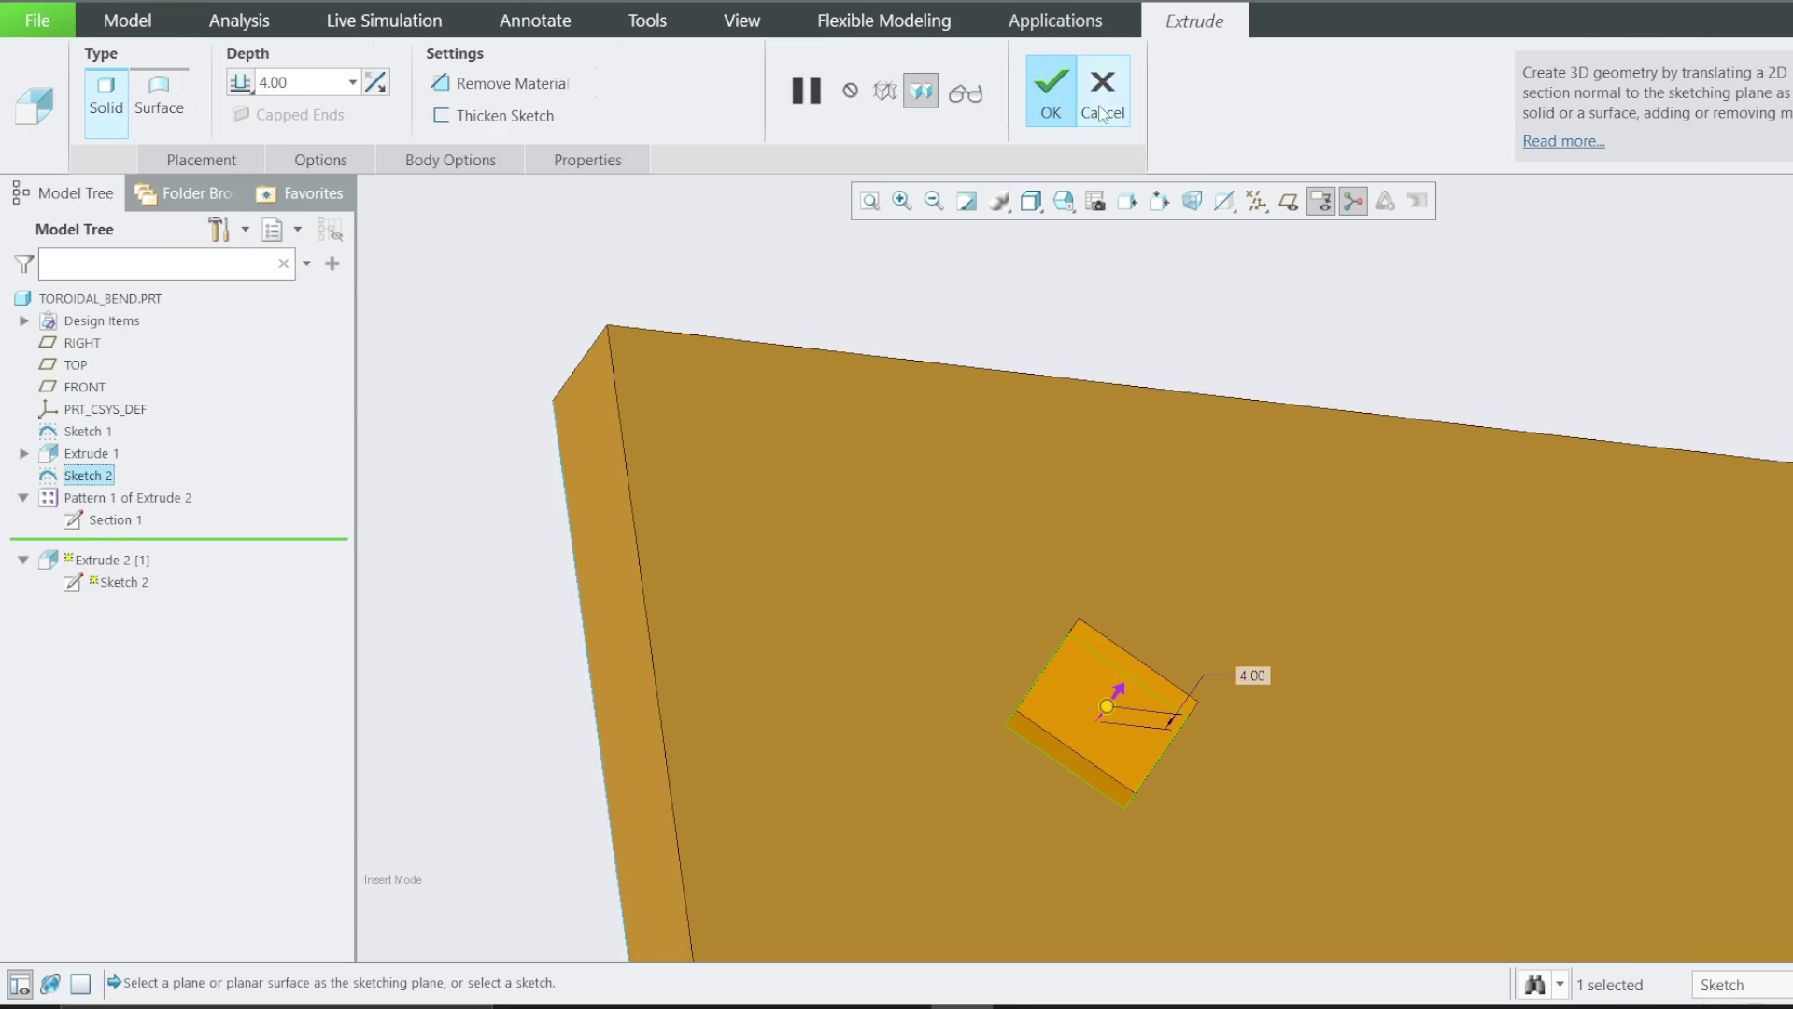
pyautogui.click(1051, 94)
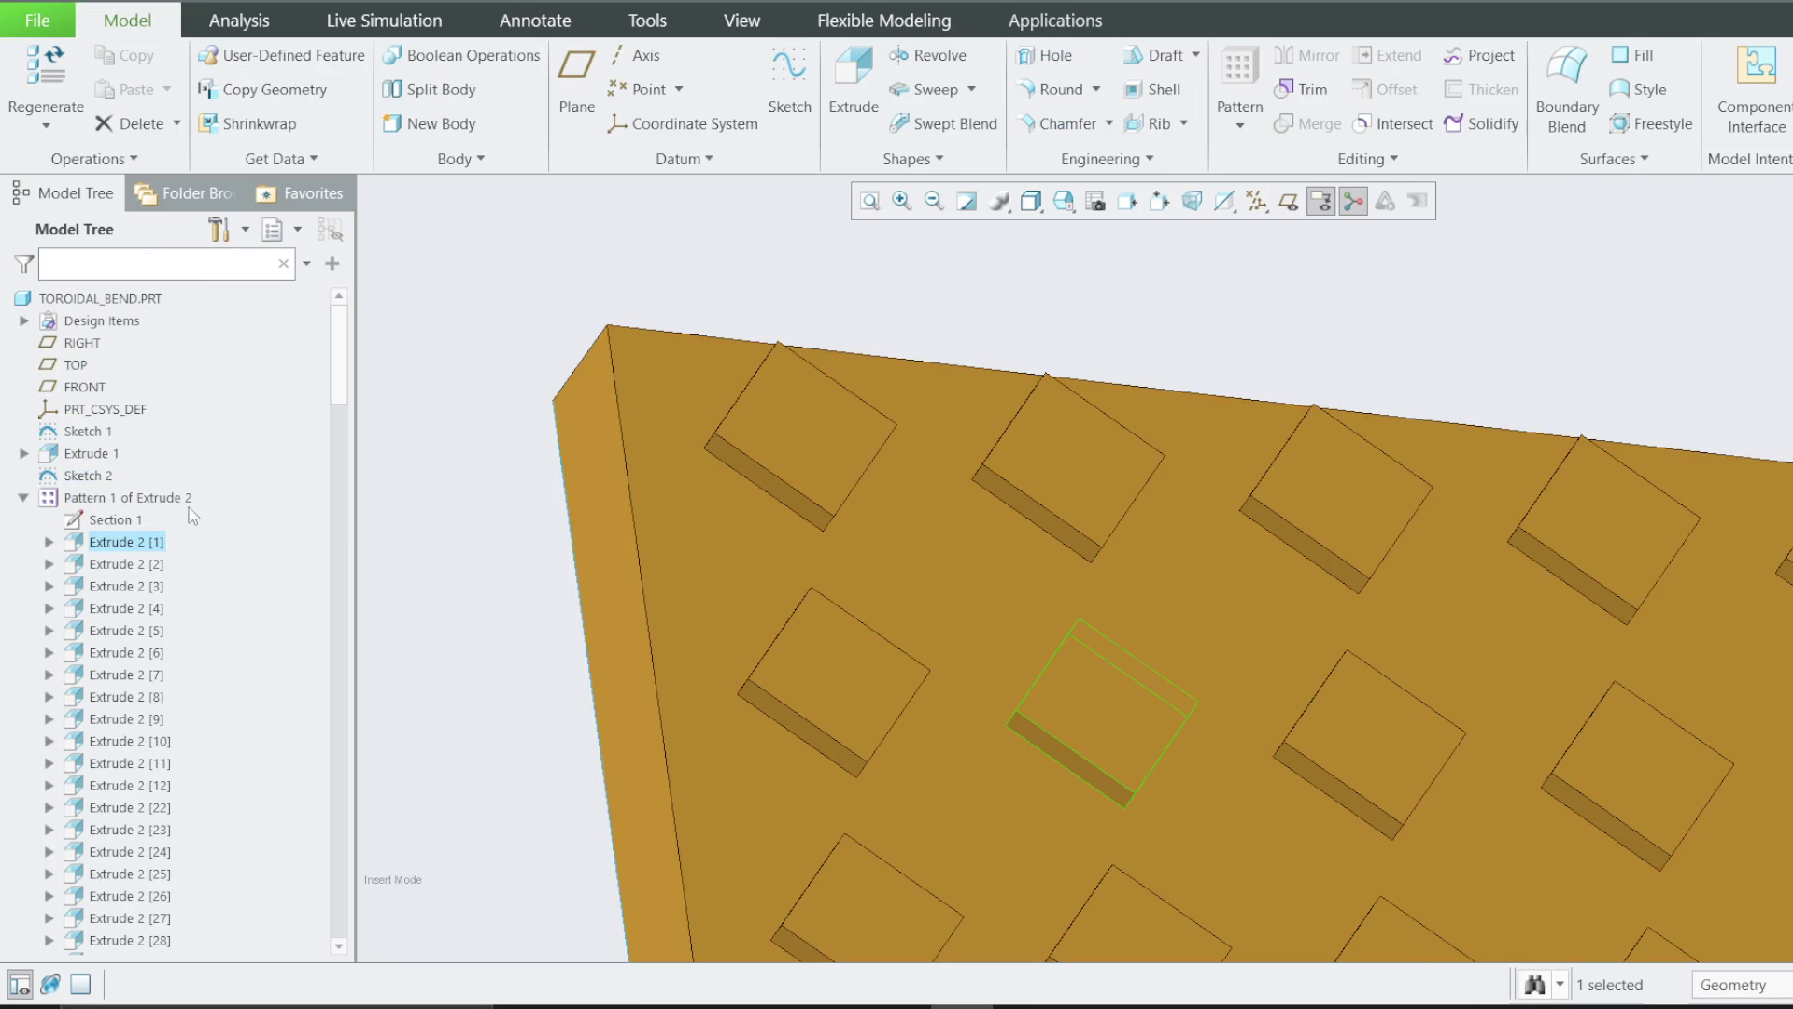
# Open the pattern of Extrude 2 for redefinition and keep Fill as the pattern type
pyautogui.rightClick(49, 497)
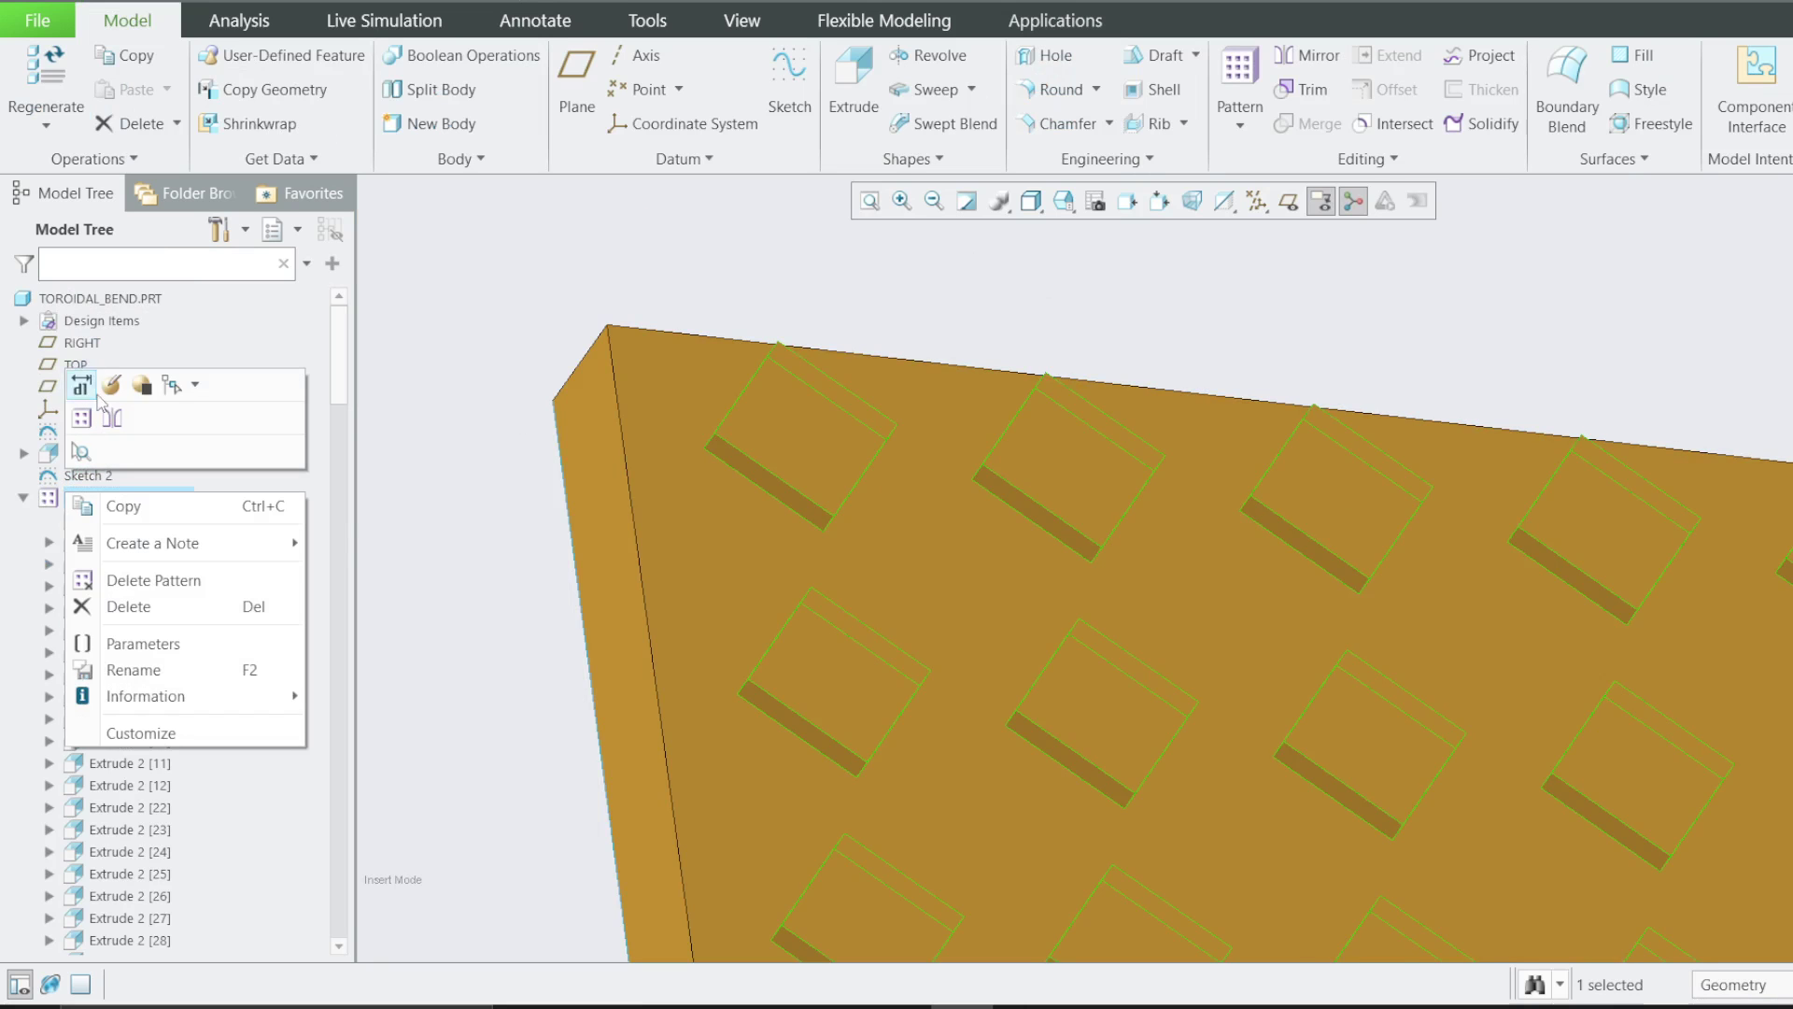
pyautogui.click(950, 278)
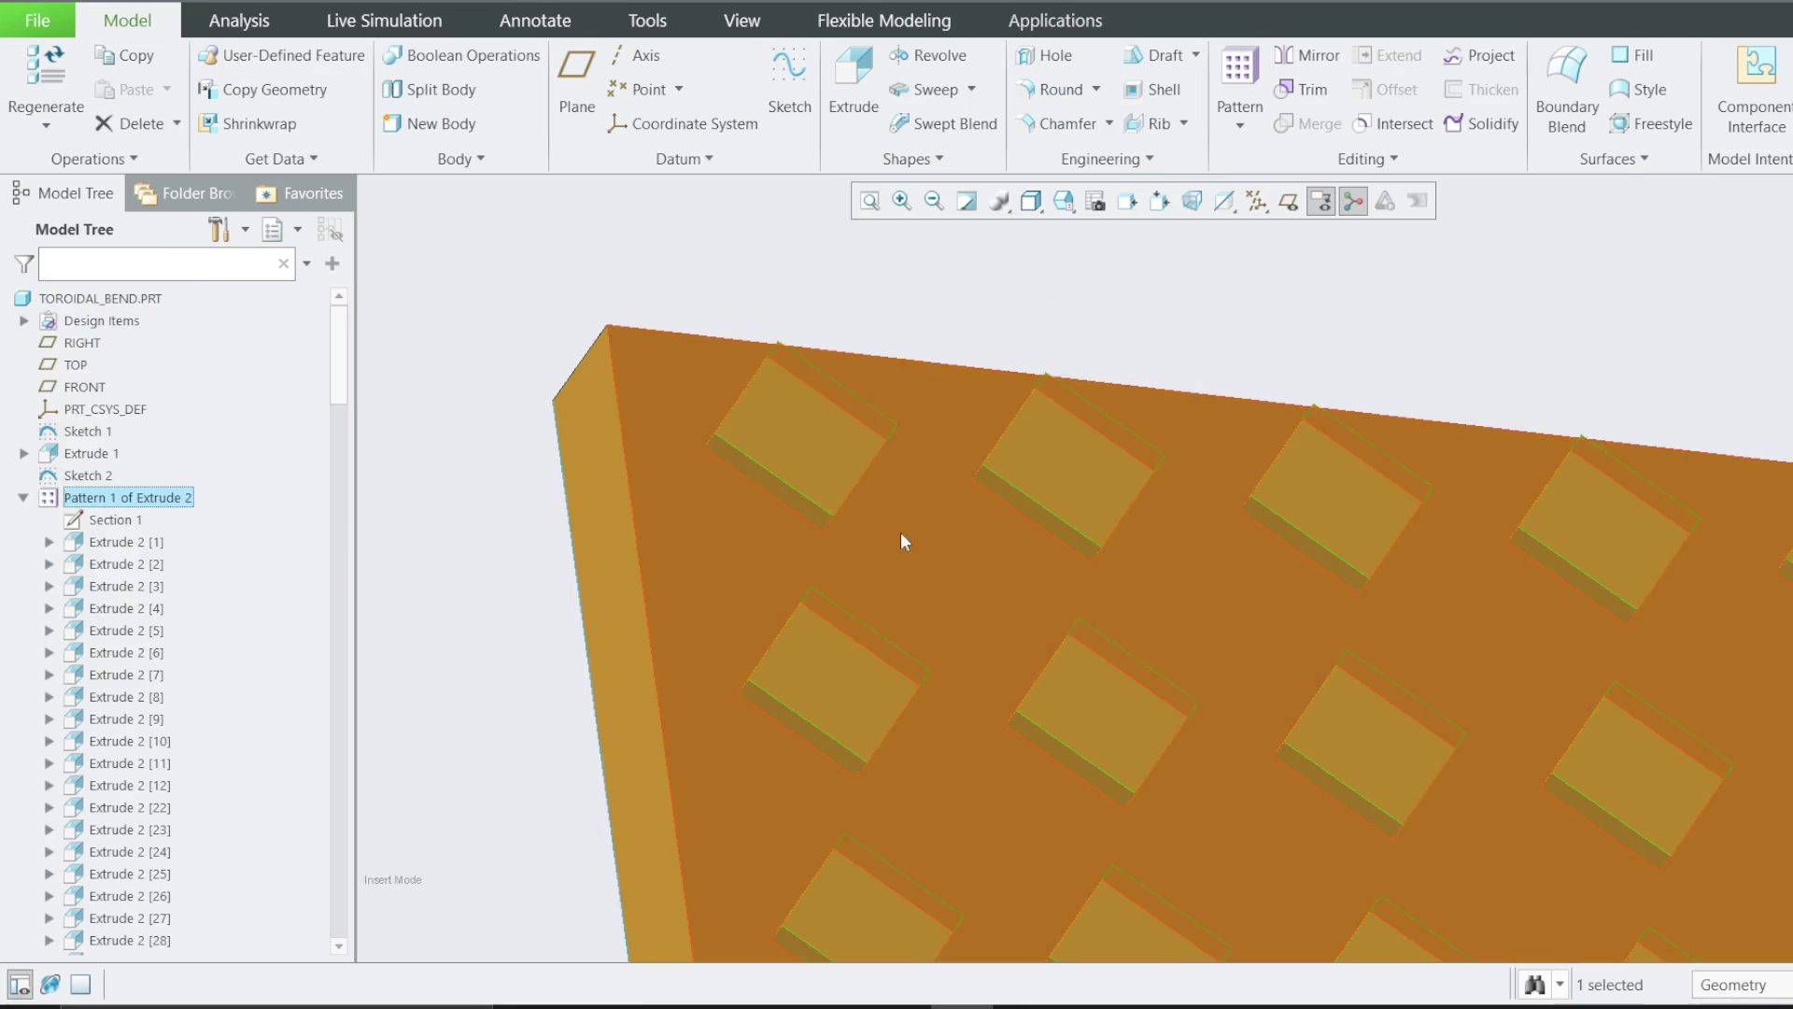
pyautogui.click(154, 517)
pyautogui.rightClick(121, 498)
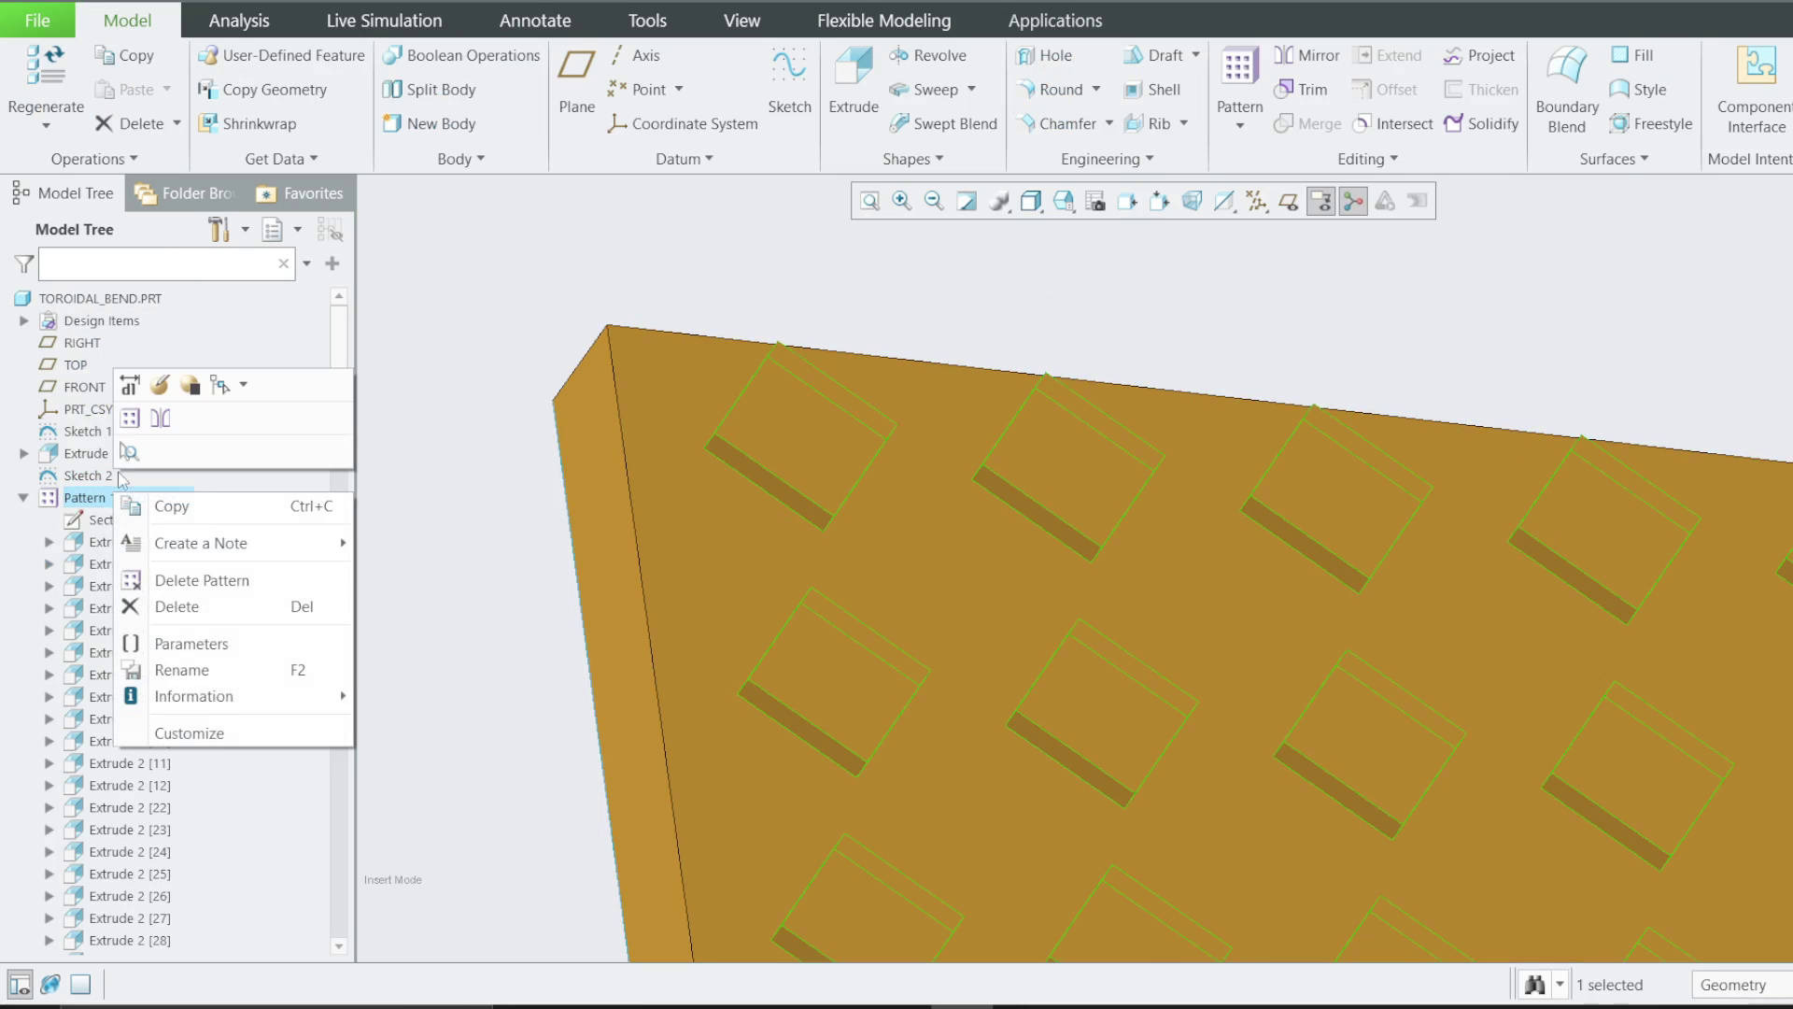
pyautogui.click(166, 340)
pyautogui.click(116, 98)
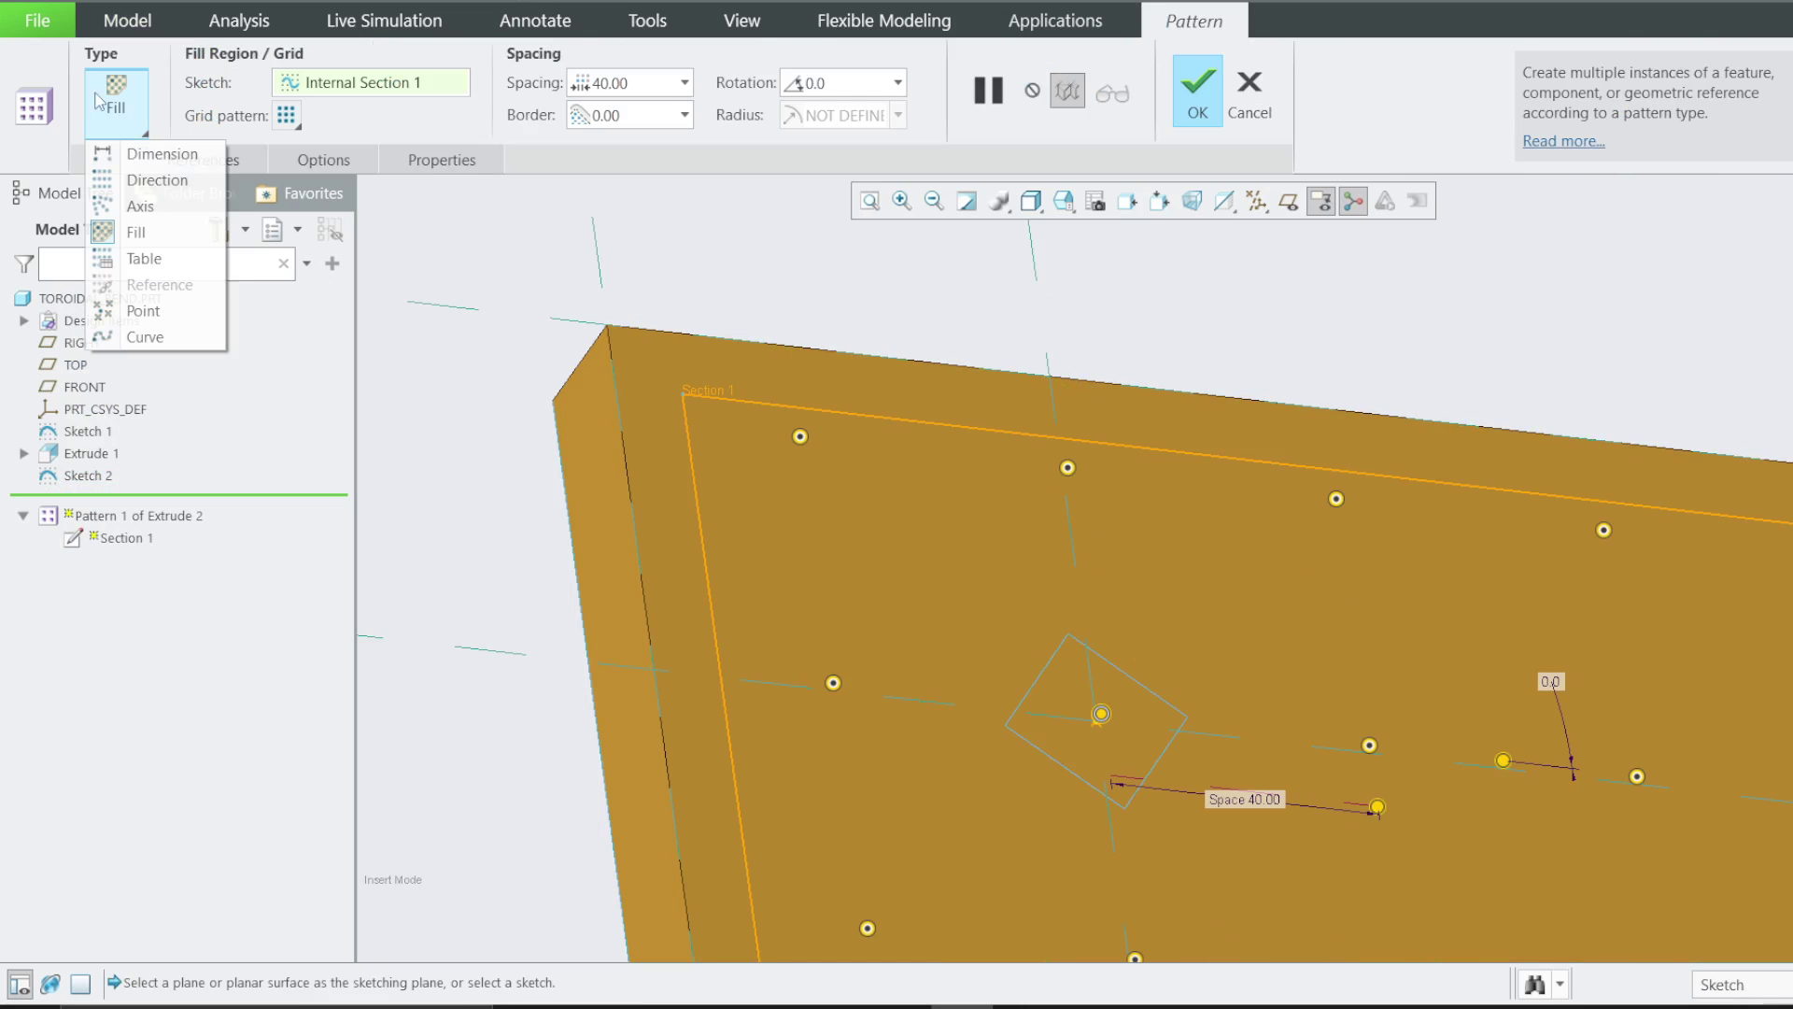
pyautogui.click(137, 234)
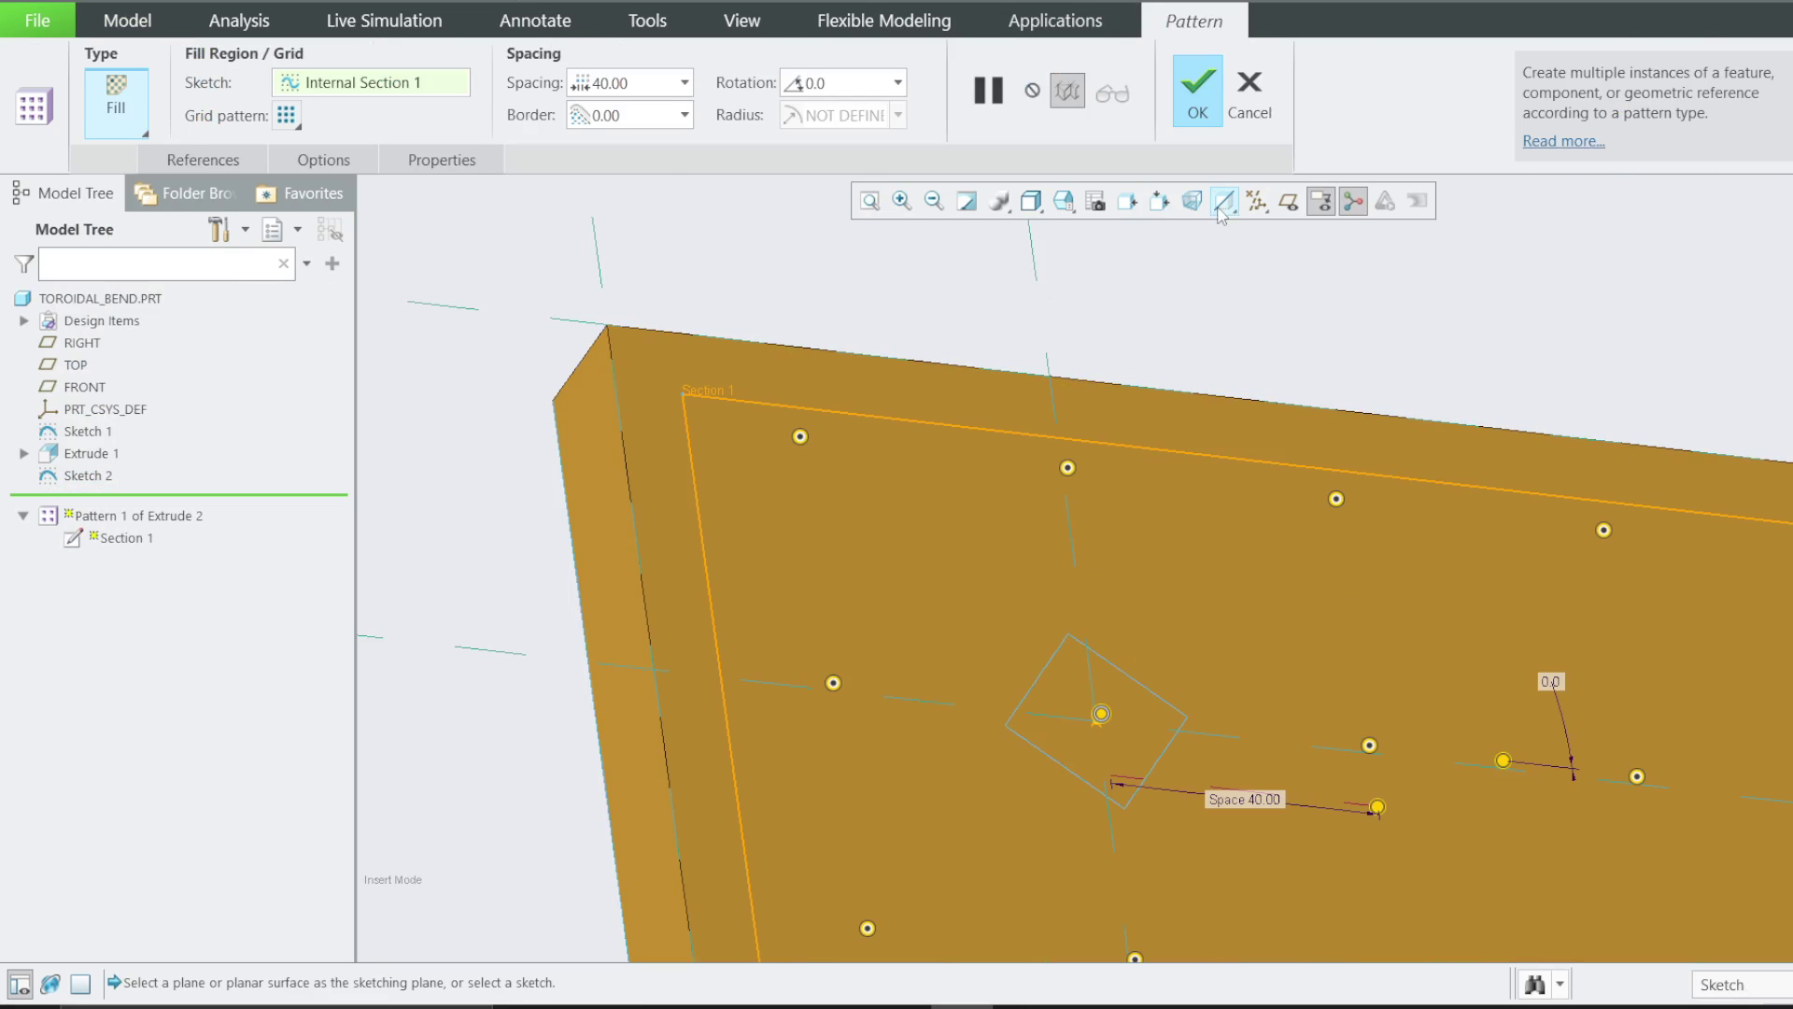
# Examine the fill pattern's layout and its internal section sketch in a flat view of the plate, and close the sketch
pyautogui.scroll(-2, 924, 399)
pyautogui.scroll(-2, 627, 327)
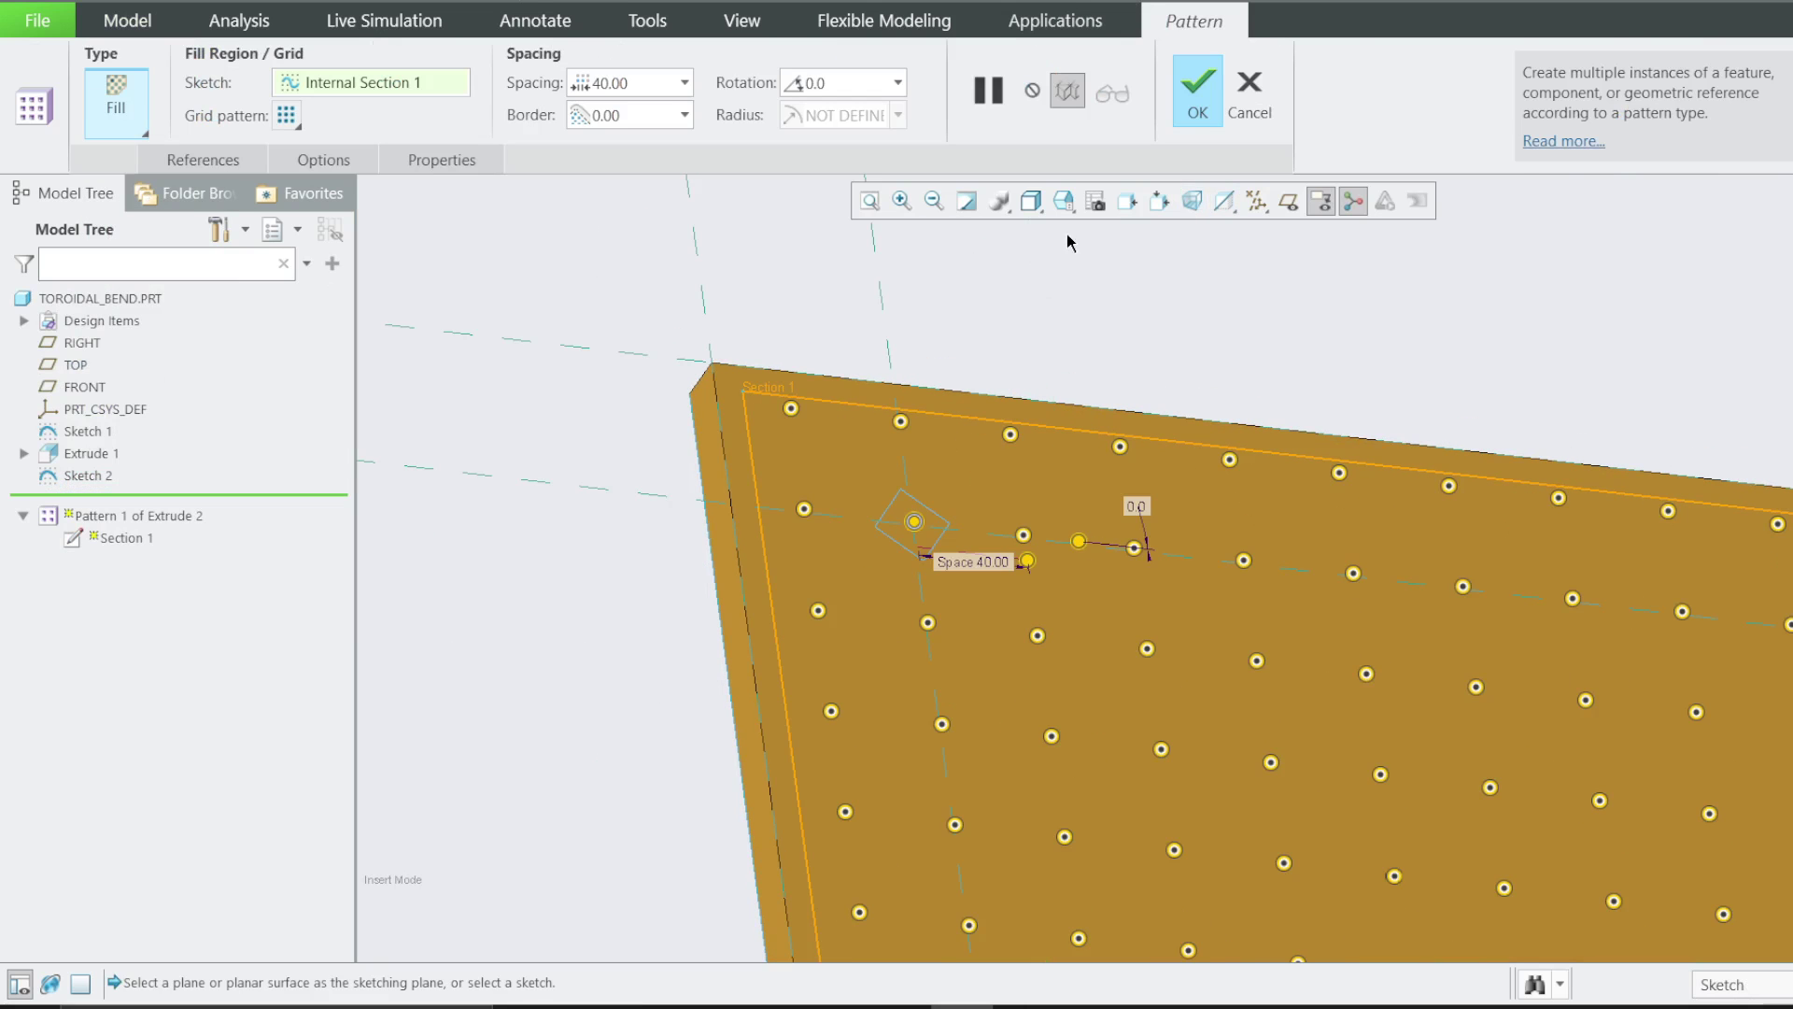
pyautogui.click(1064, 200)
pyautogui.click(1102, 374)
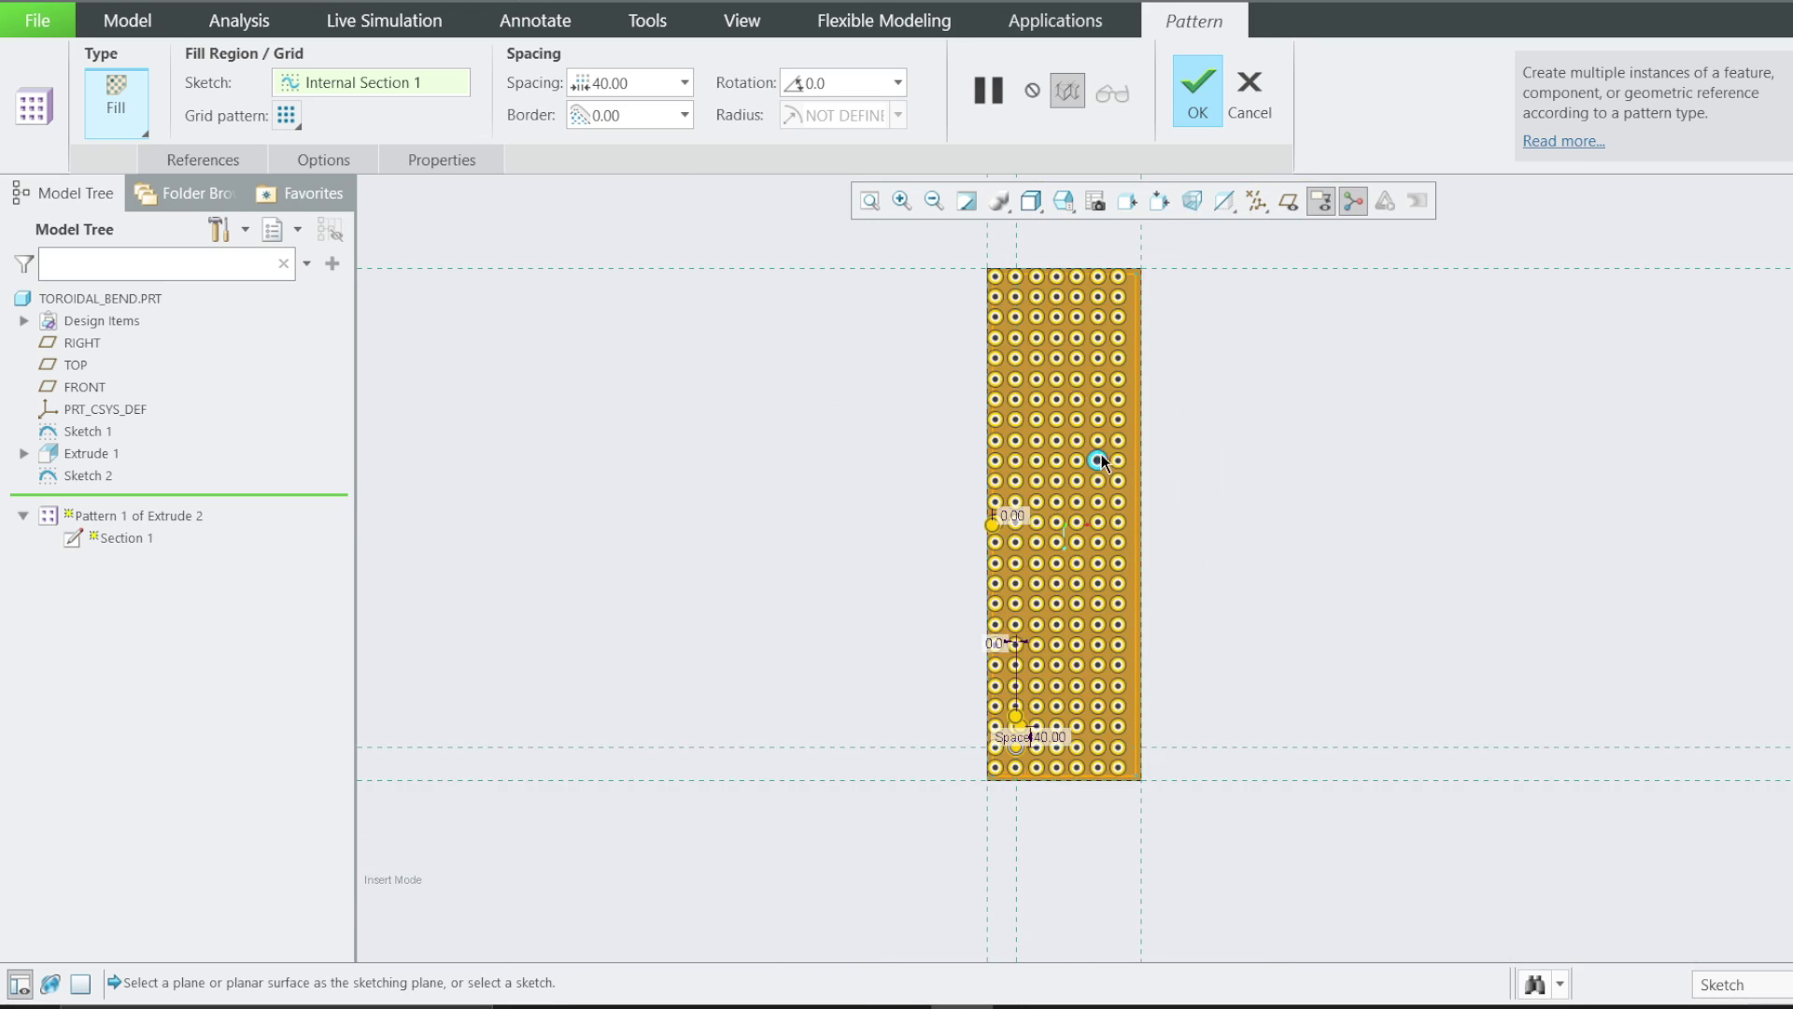
pyautogui.scroll(2, 1065, 570)
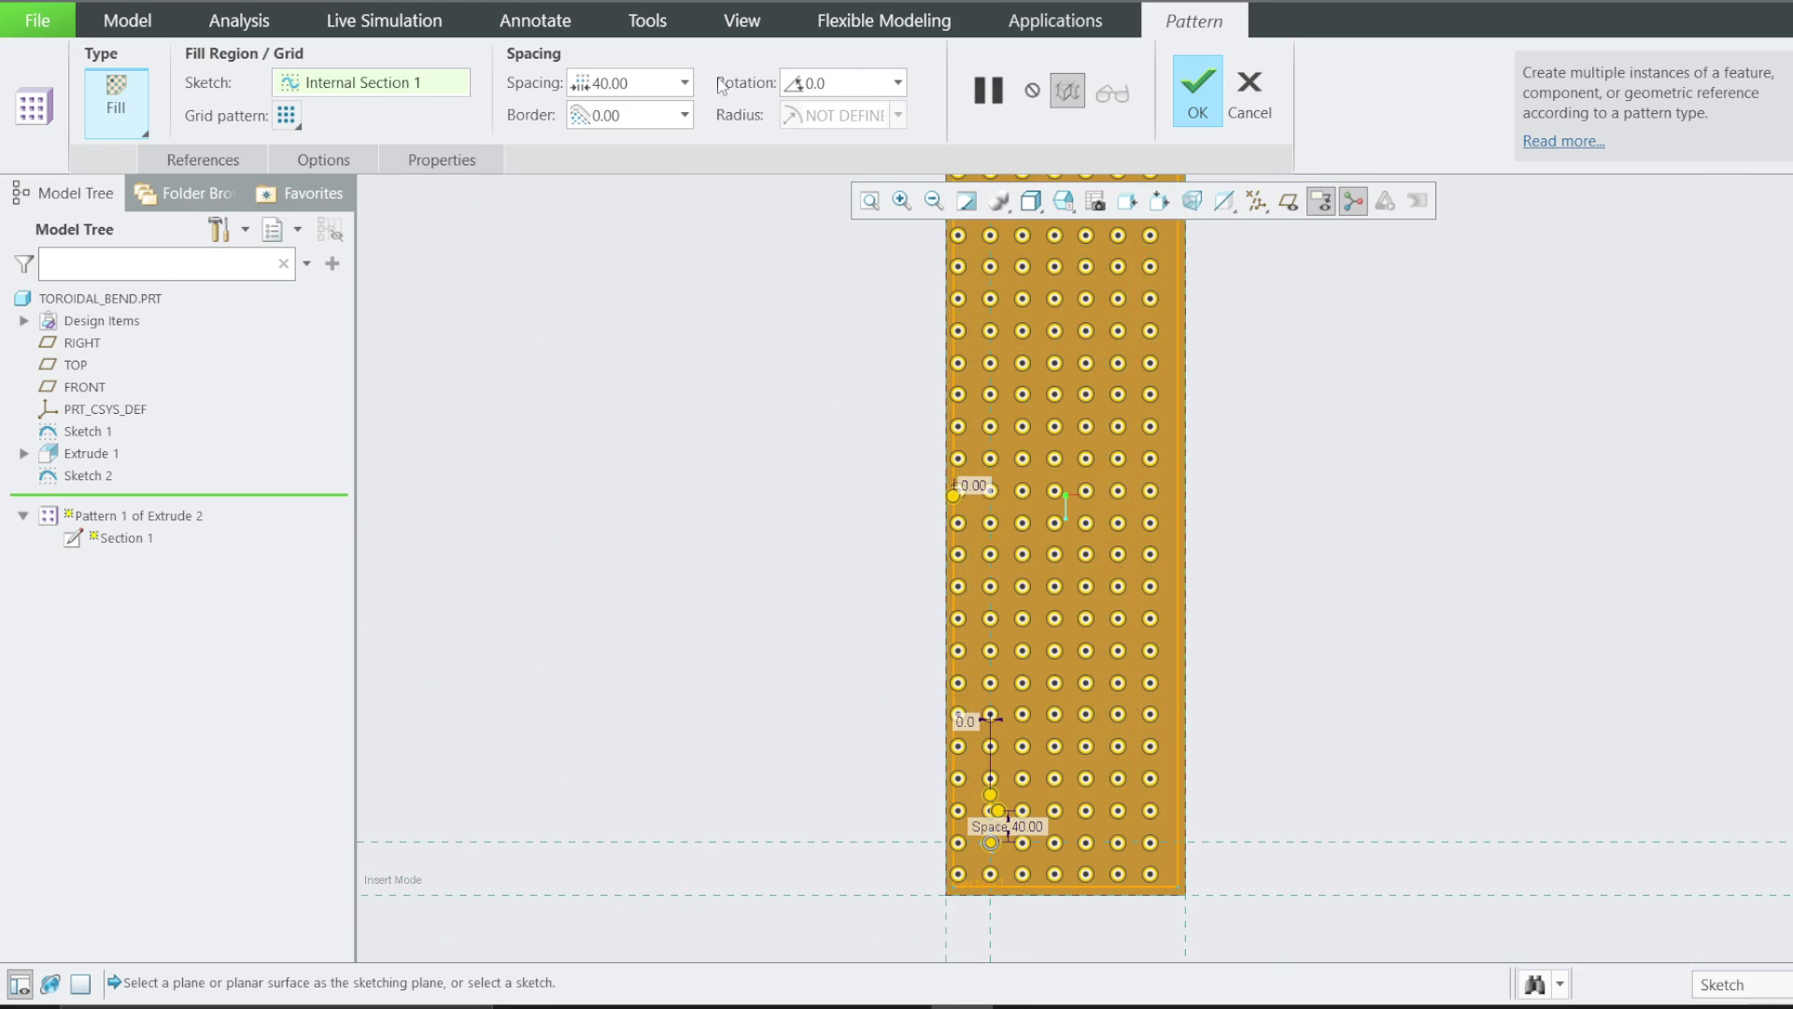
pyautogui.click(196, 166)
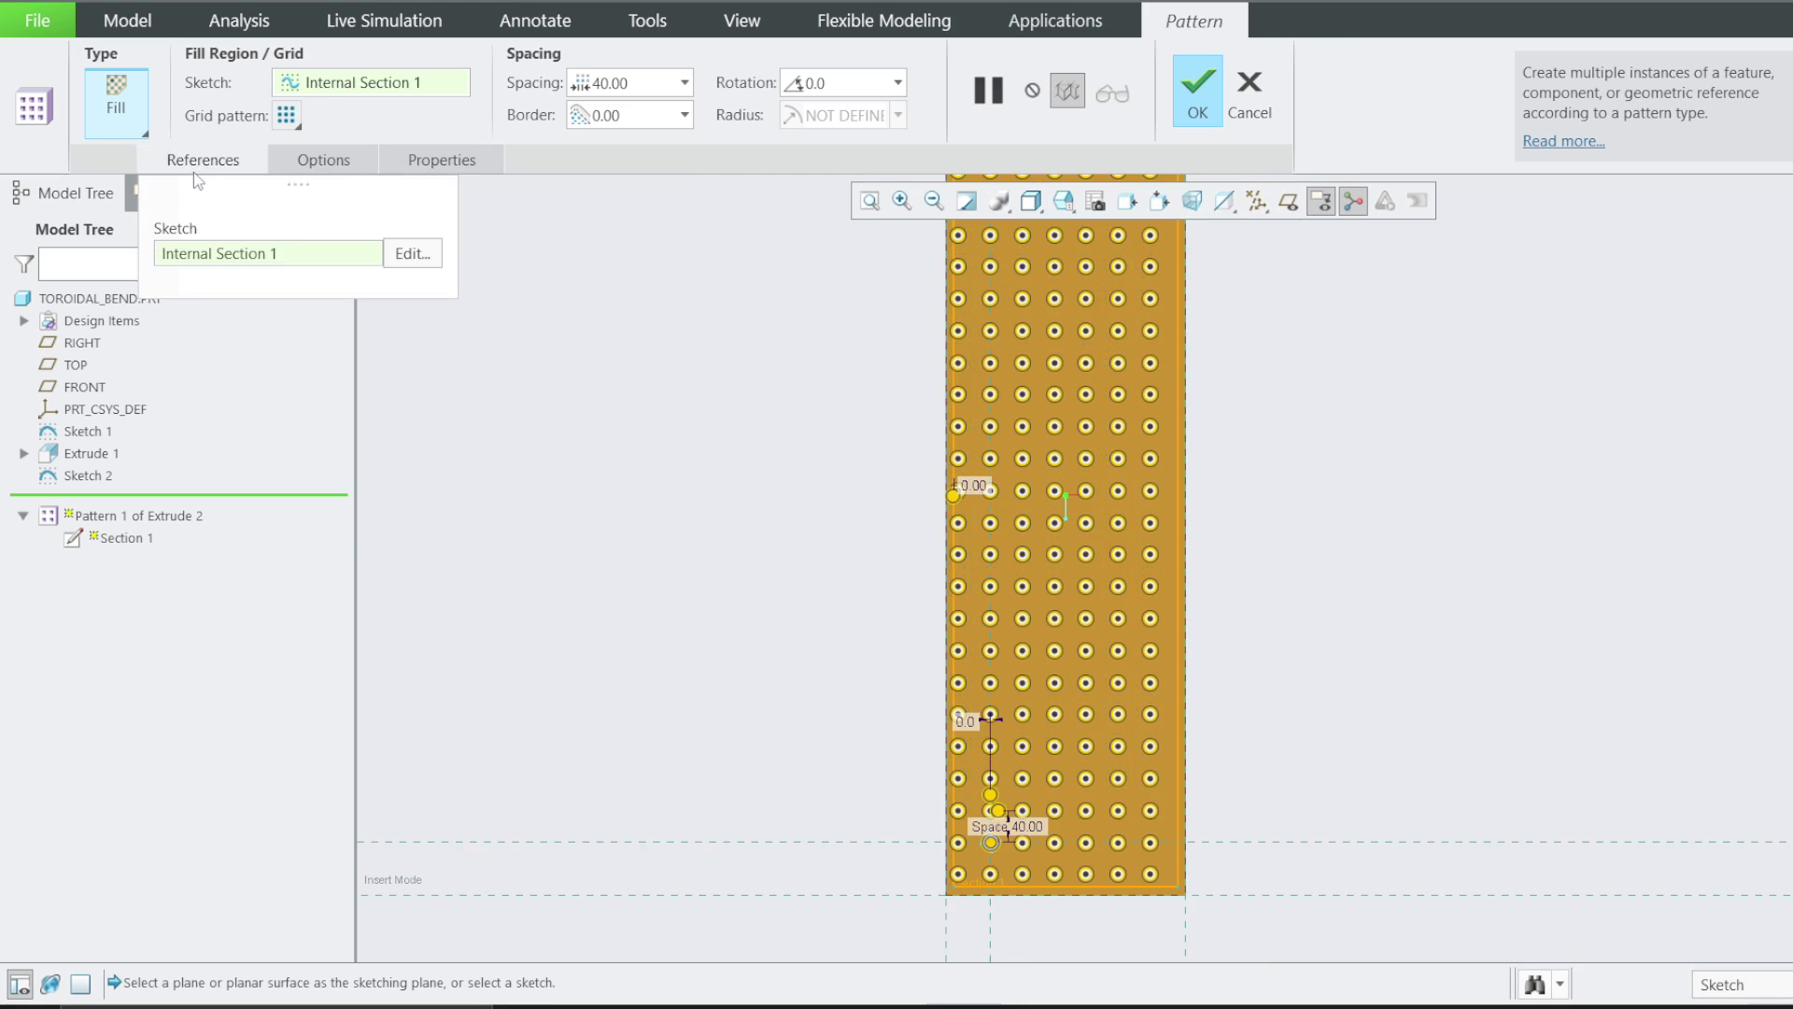
pyautogui.click(434, 252)
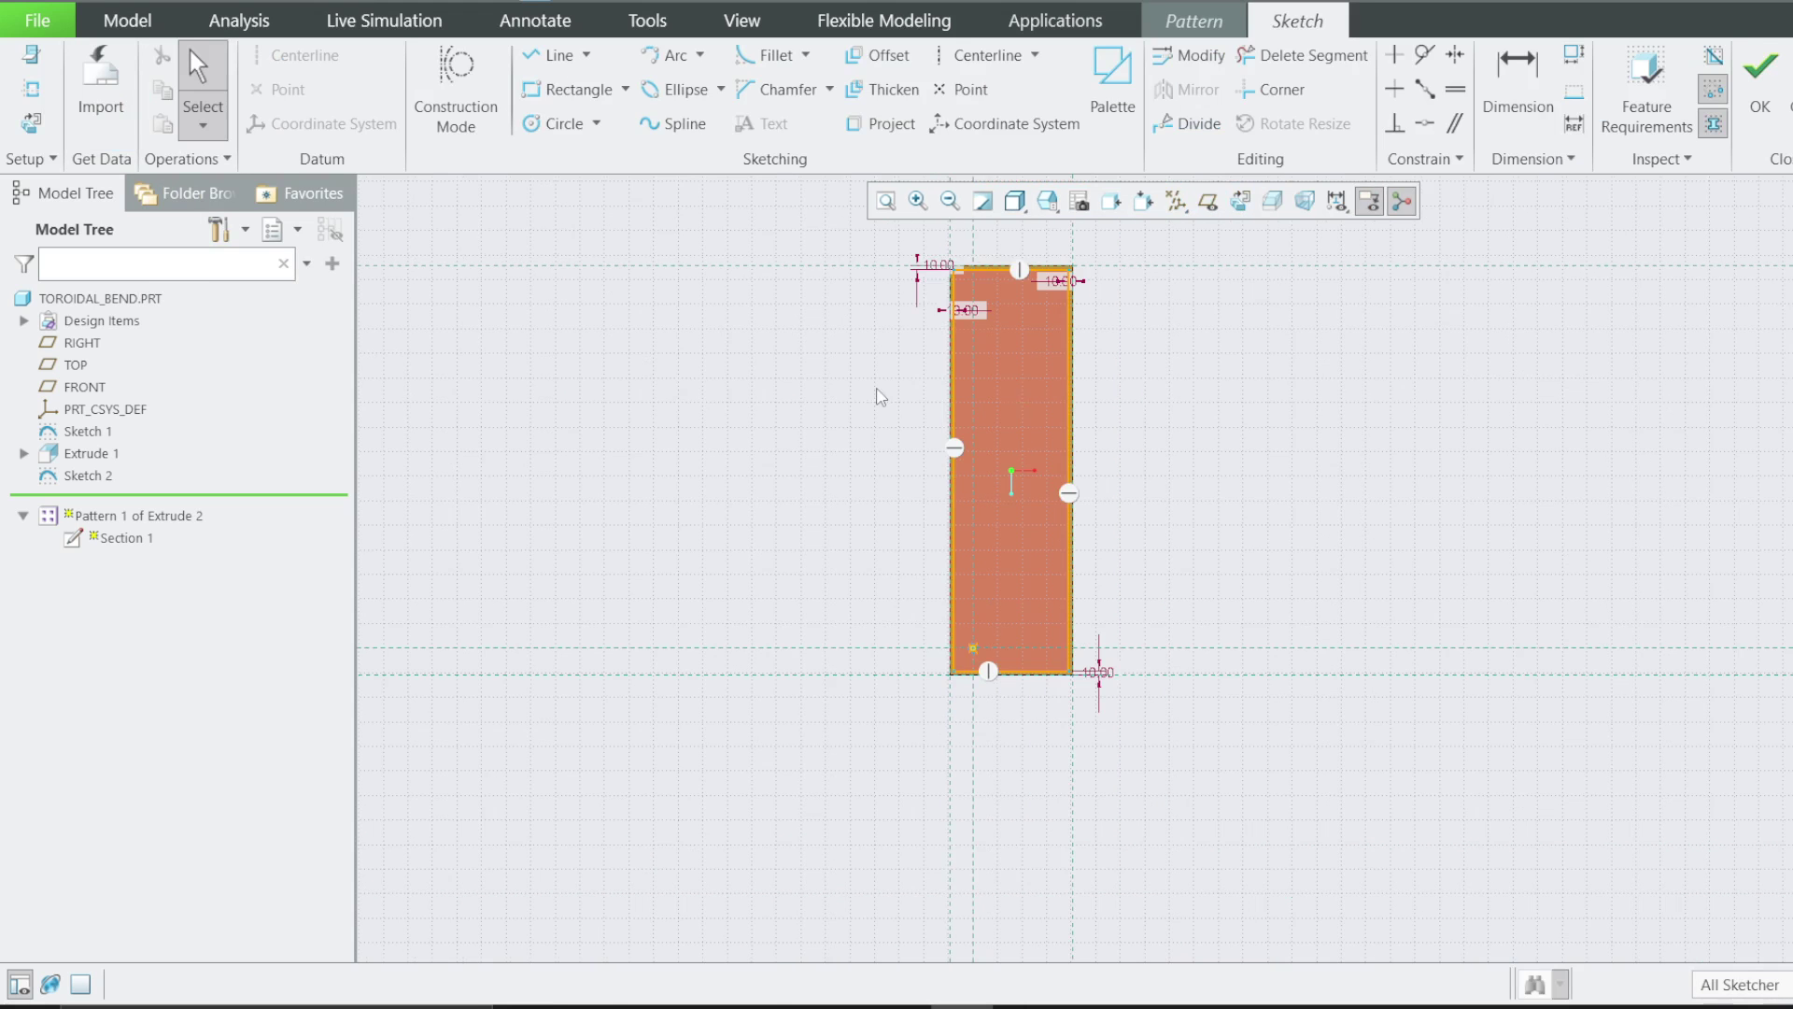
pyautogui.scroll(-5, 1041, 293)
pyautogui.scroll(3, 869, 366)
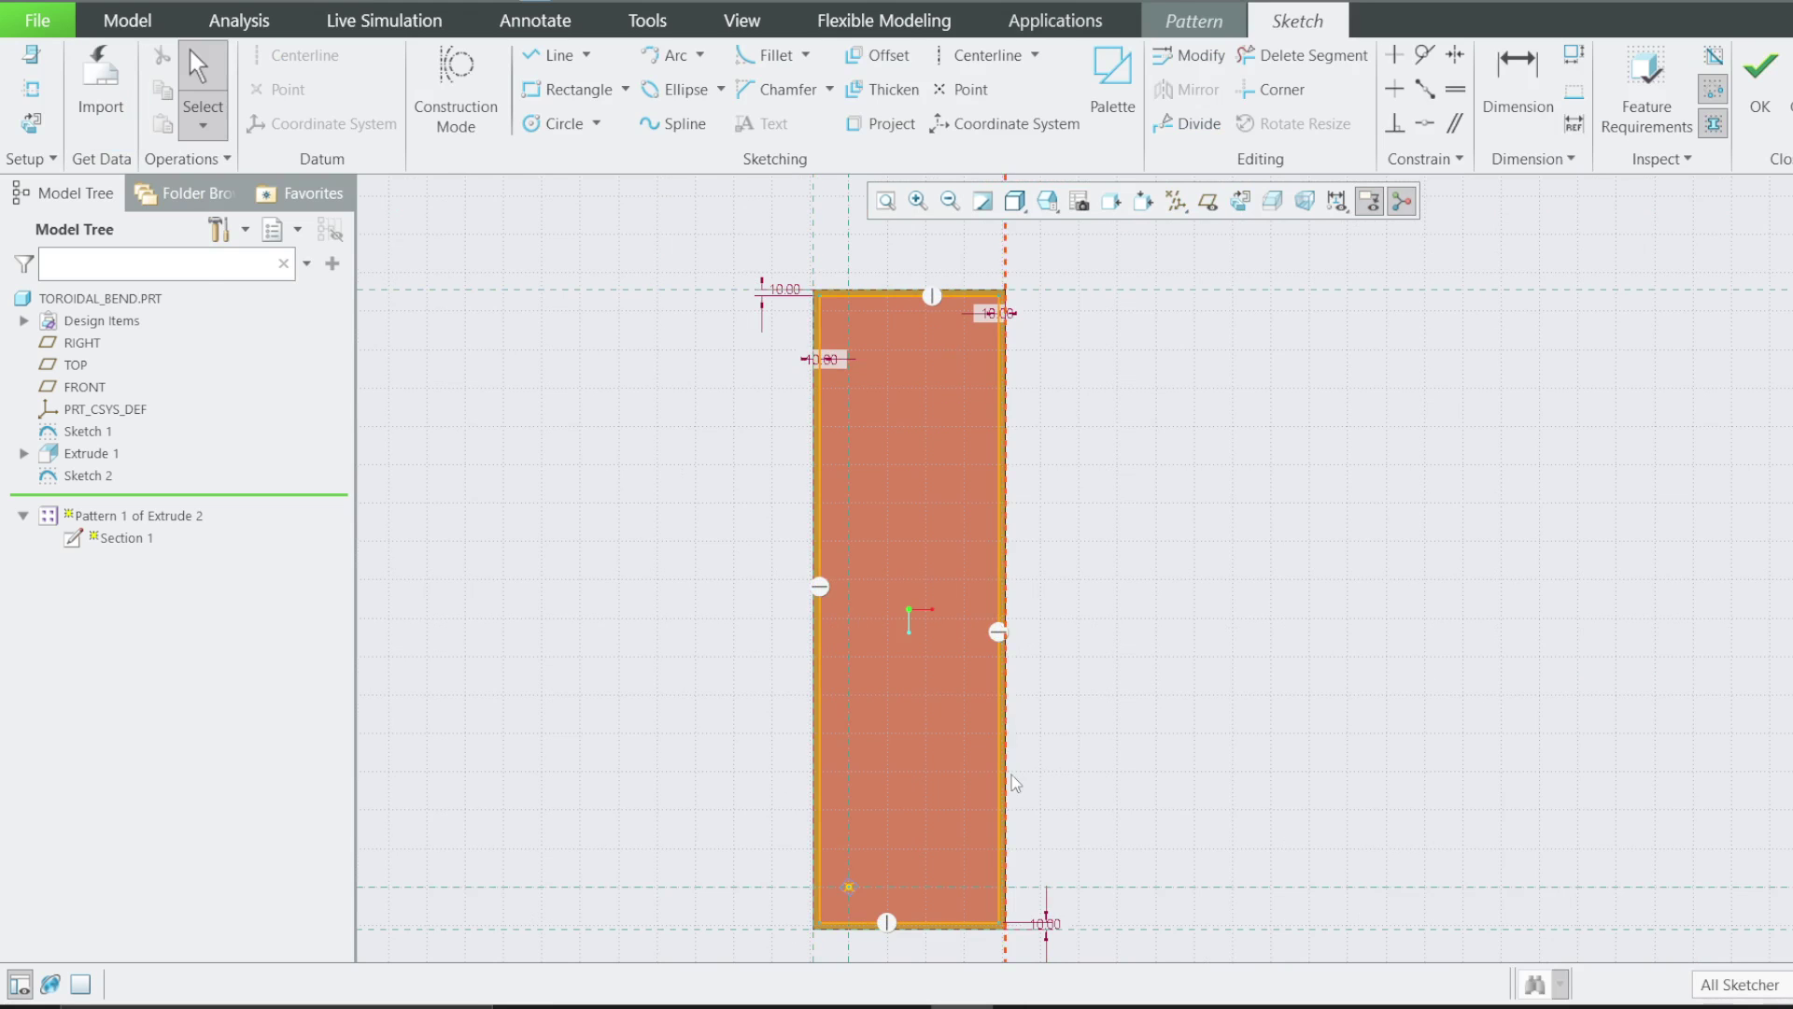
pyautogui.click(1761, 88)
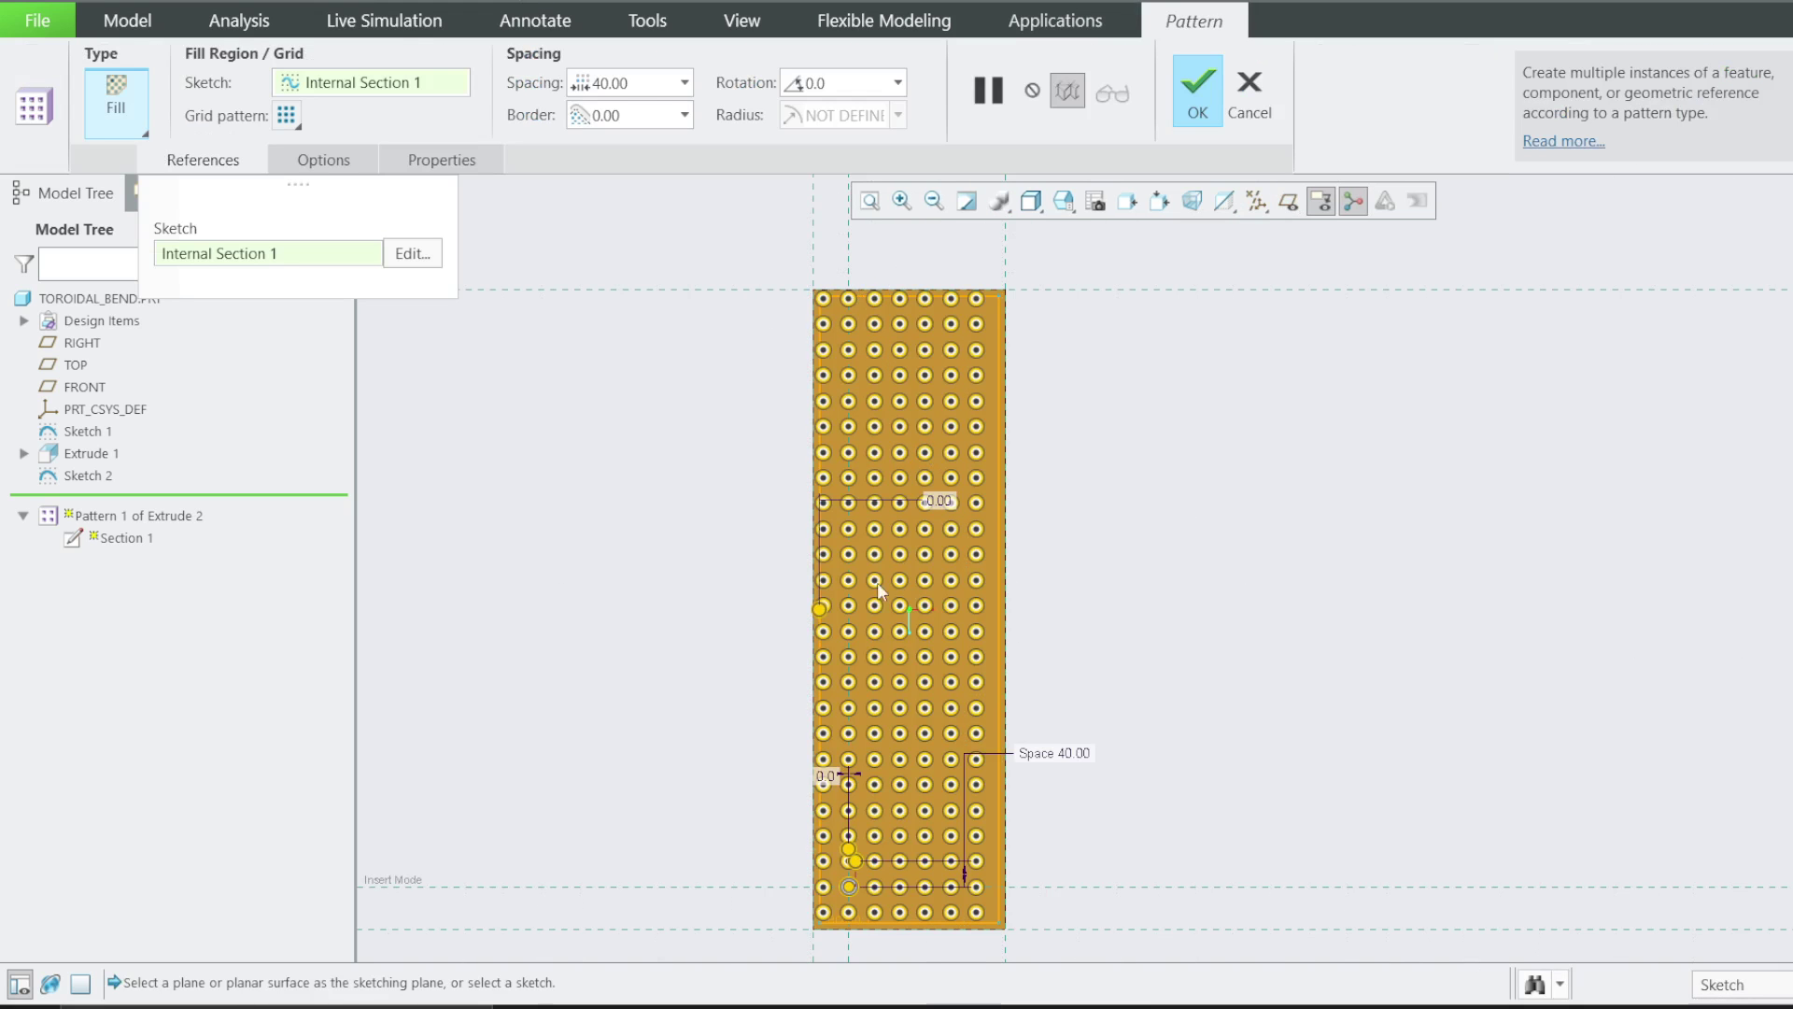
# Set the fill pattern's spacing to 50 and accept the redefined pattern
pyautogui.doubleClick(644, 83)
pyautogui.write('50')
pyautogui.press('Return')
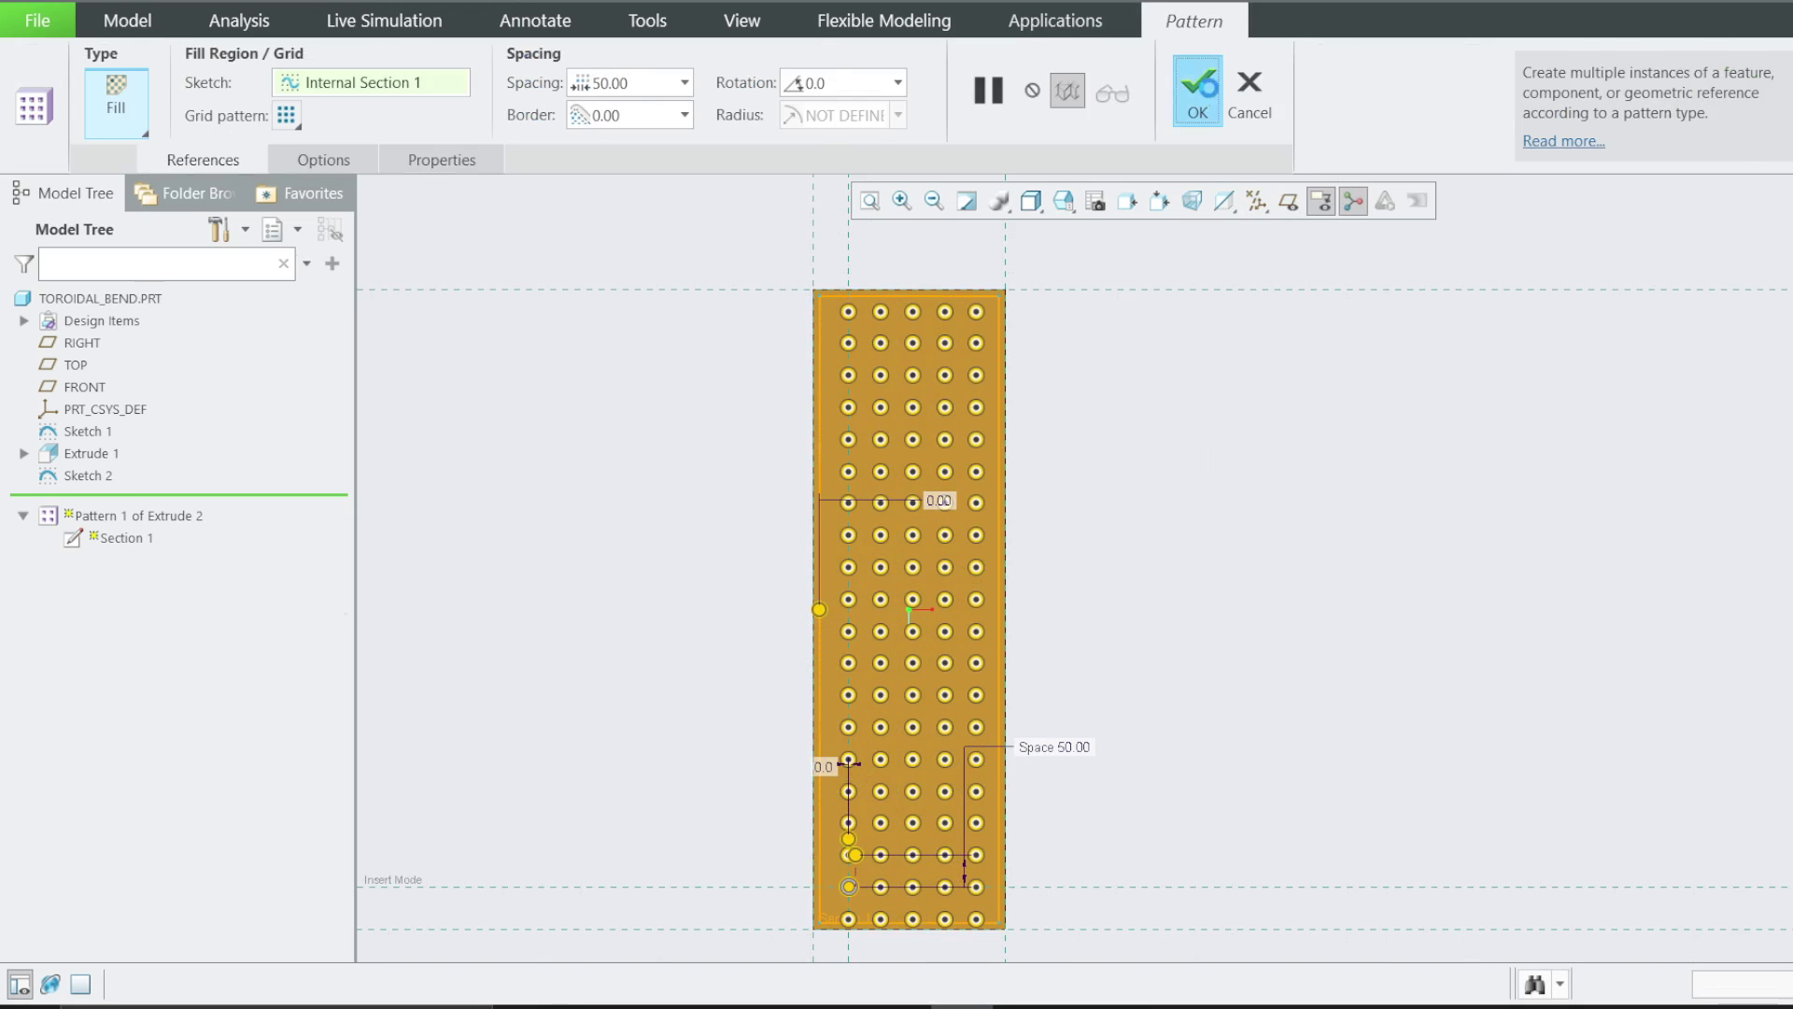
pyautogui.click(1197, 93)
# Examine the patterned tread blocks across the whole plate and collapse the pattern's member list
pyautogui.moveTo(857, 598); pyautogui.dragTo(725, 505, button='middle')
pyautogui.click(726, 463)
pyautogui.scroll(-1, 686, 697)
pyautogui.scroll(-2, 687, 698)
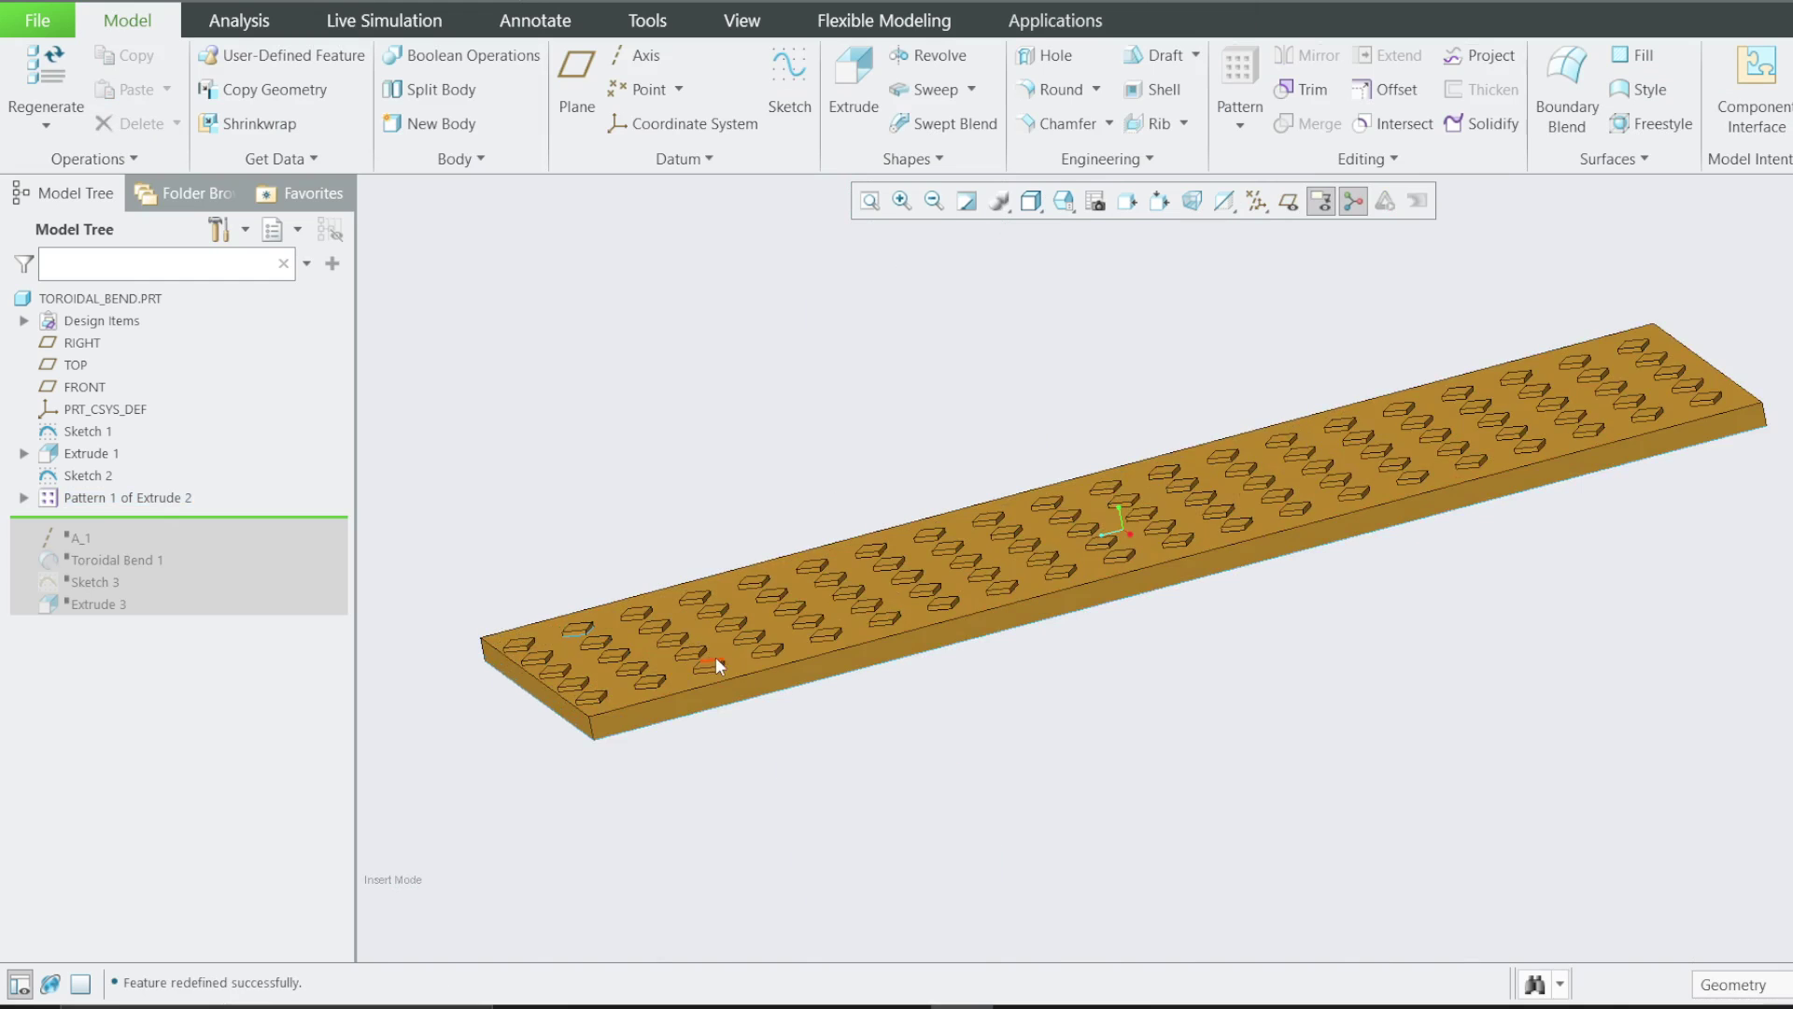
pyautogui.moveTo(719, 661); pyautogui.dragTo(558, 678, button='middle')
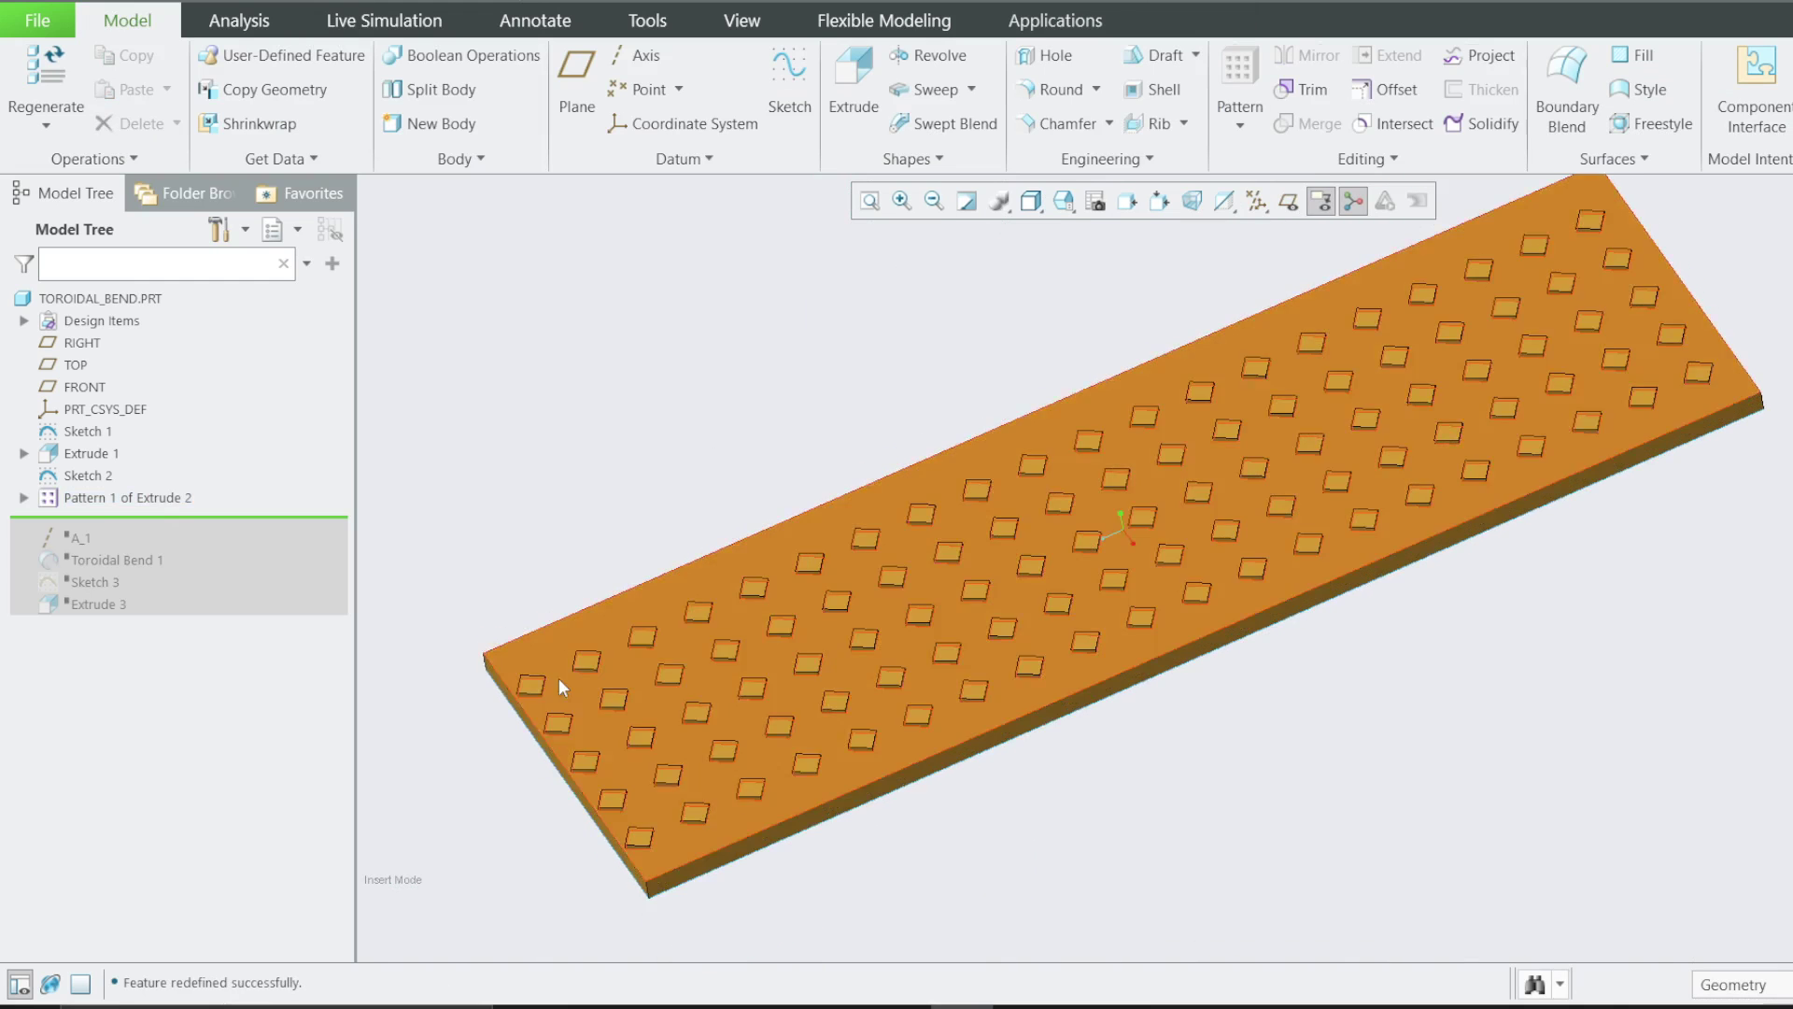
pyautogui.scroll(-3, 537, 693)
pyautogui.click(611, 733)
pyautogui.scroll(3, 581, 620)
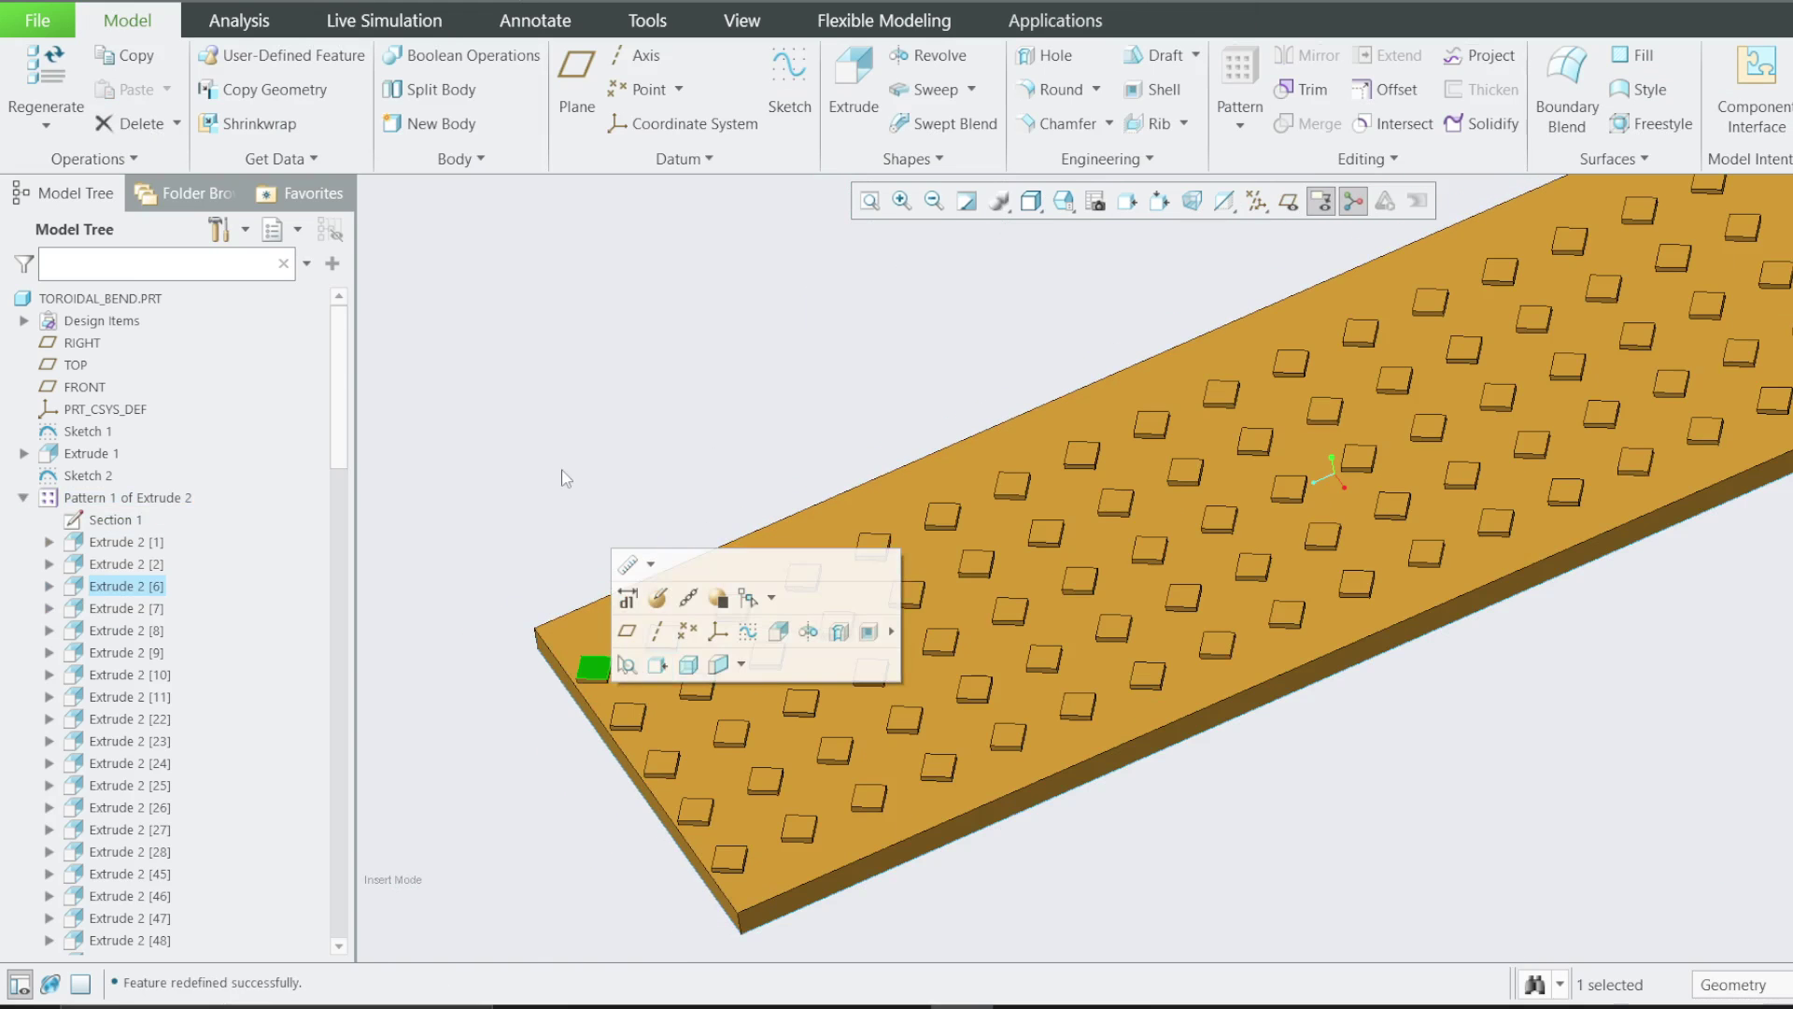
pyautogui.click(562, 478)
pyautogui.click(23, 498)
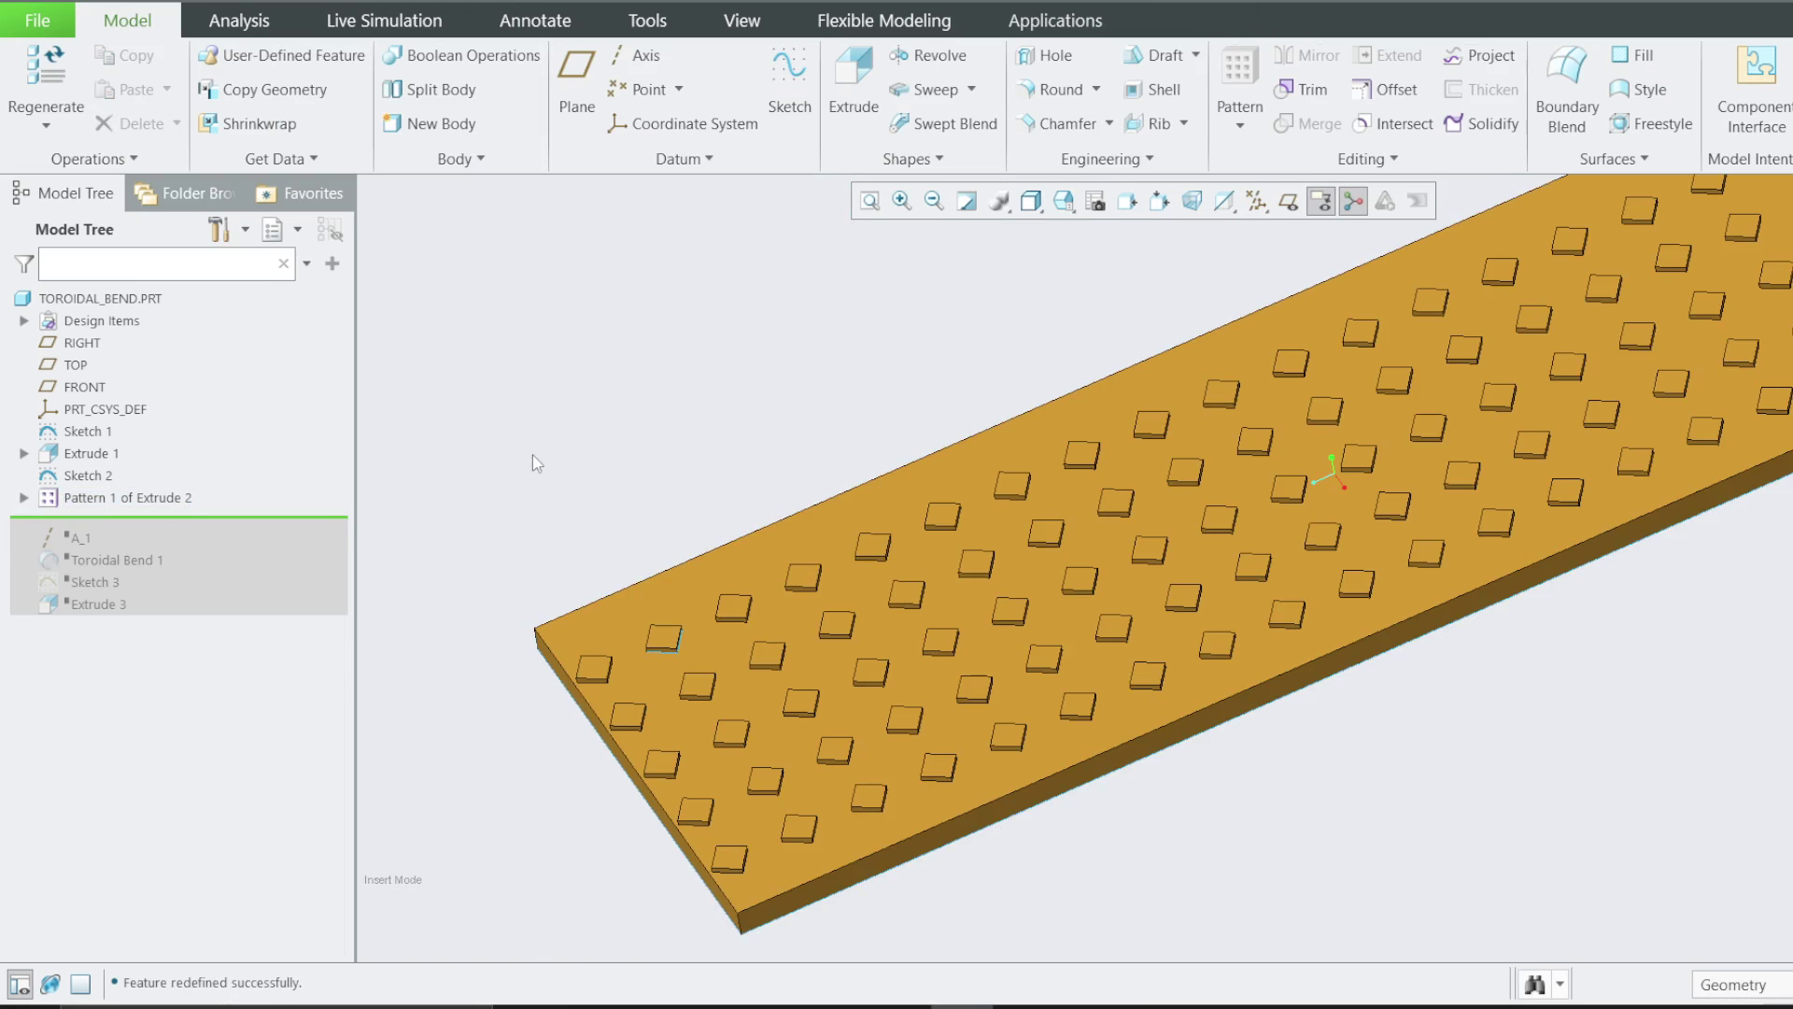
pyautogui.scroll(3, 681, 425)
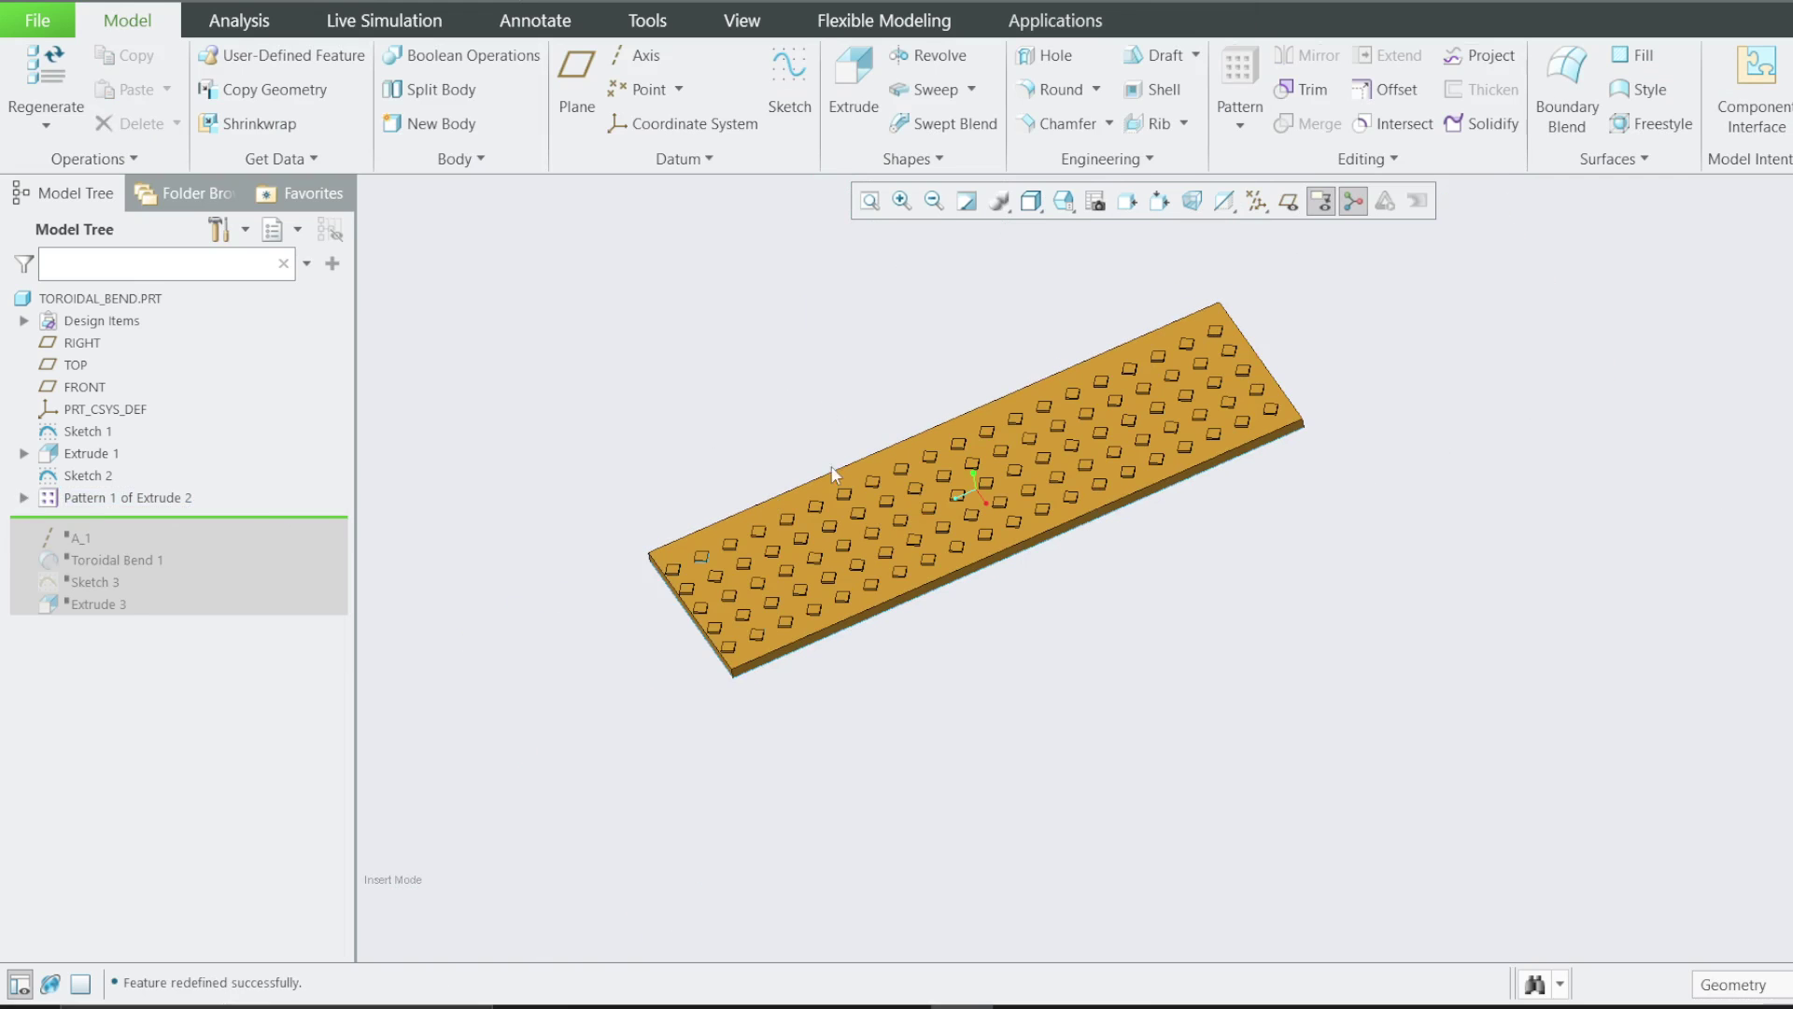
pyautogui.scroll(-2, 846, 418)
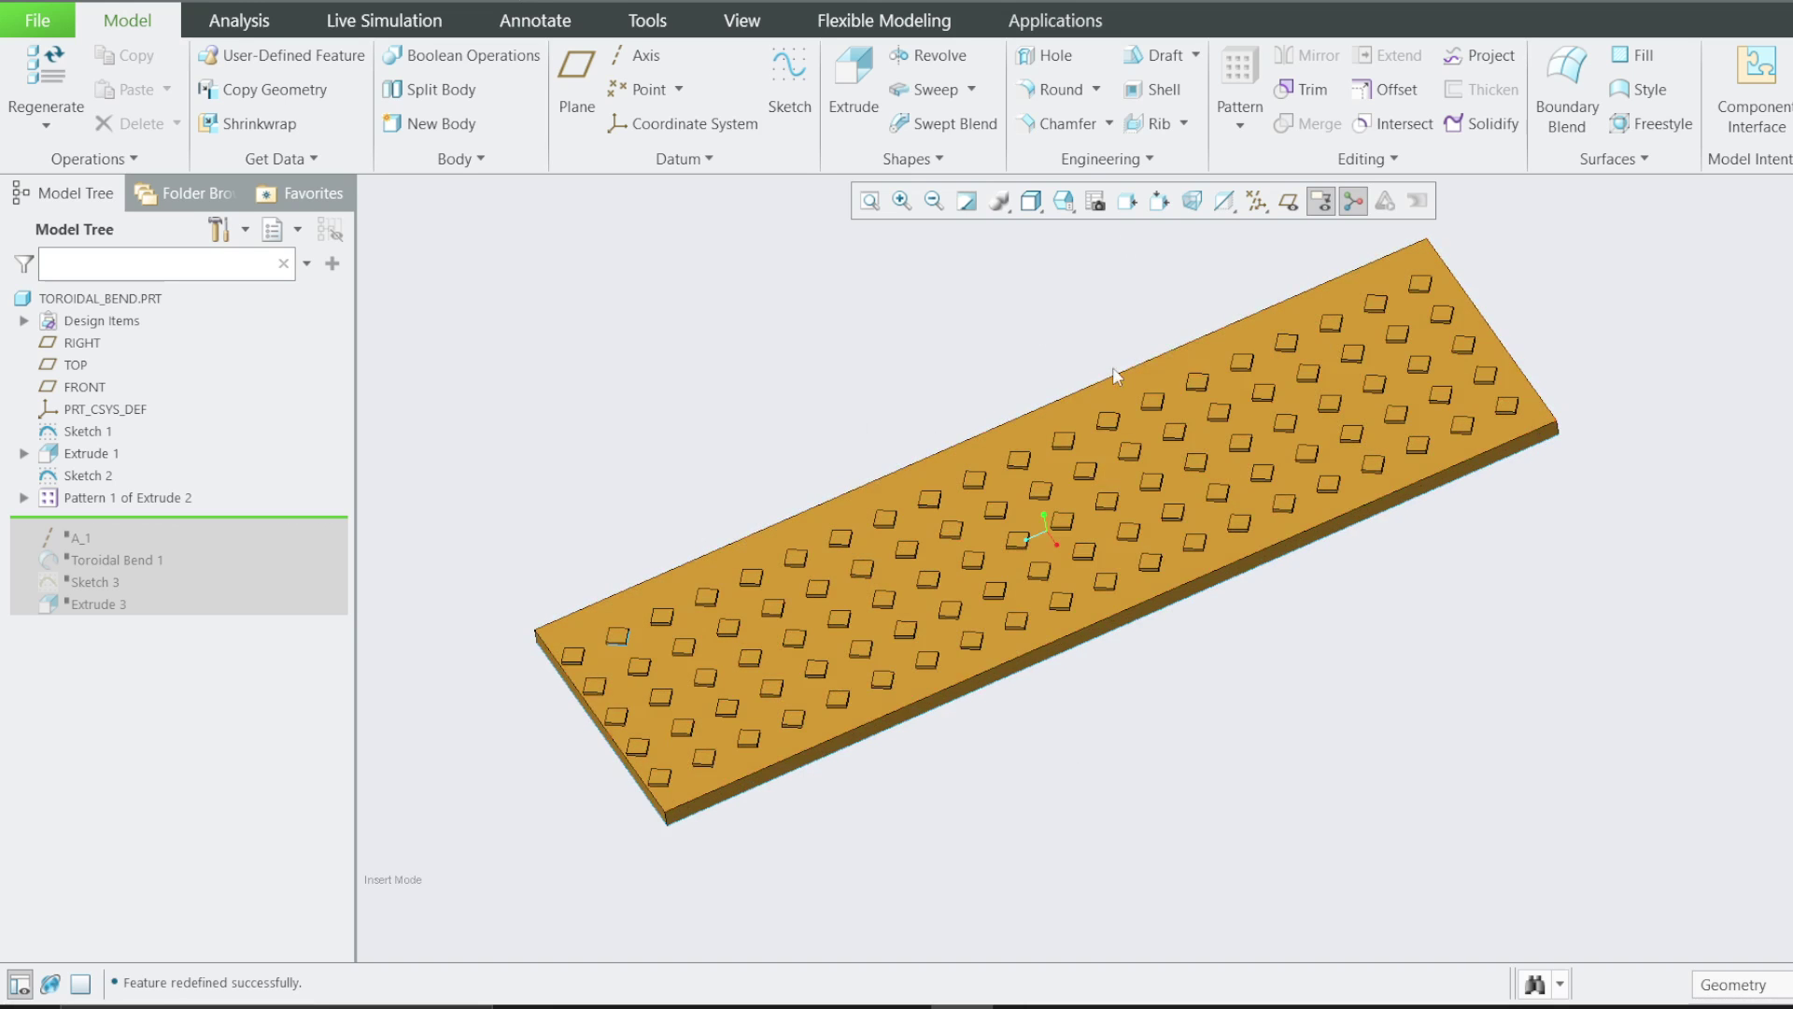
# Start a Toroidal Bend, review its references and curve bend options, and add the treaded plate's solid body as the geometry to bend
pyautogui.click(1102, 159)
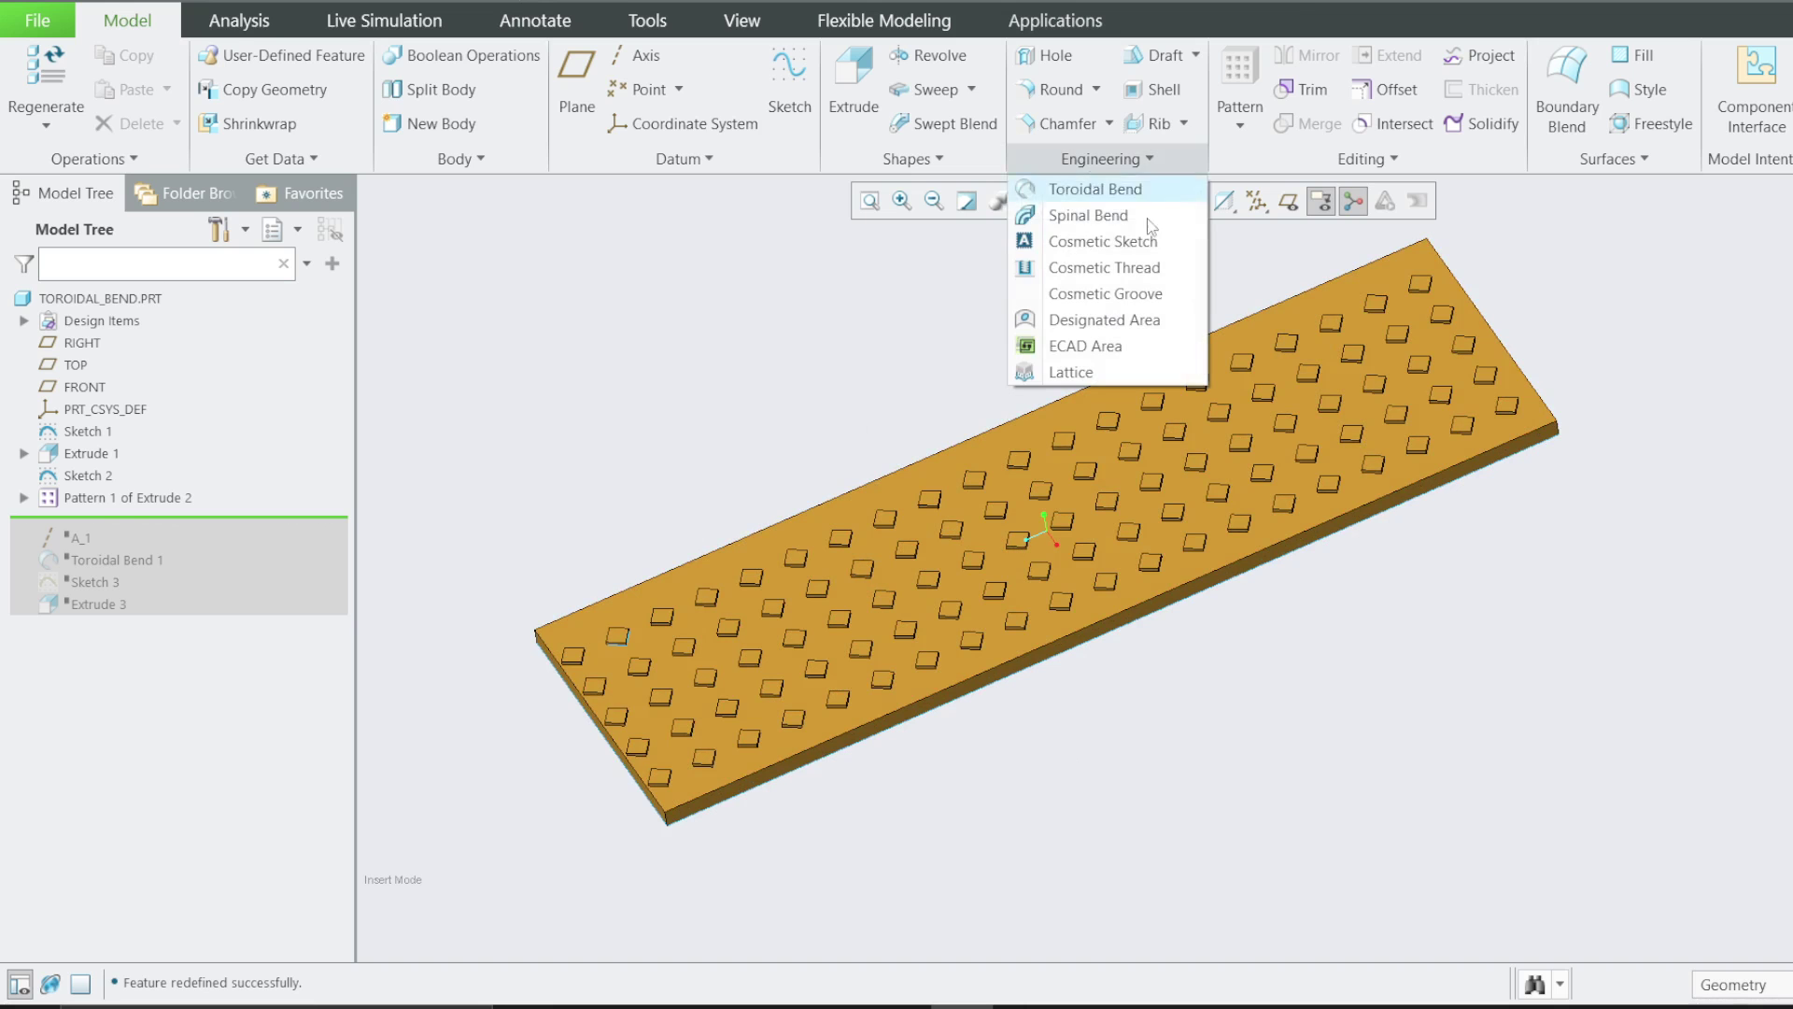
pyautogui.click(1086, 191)
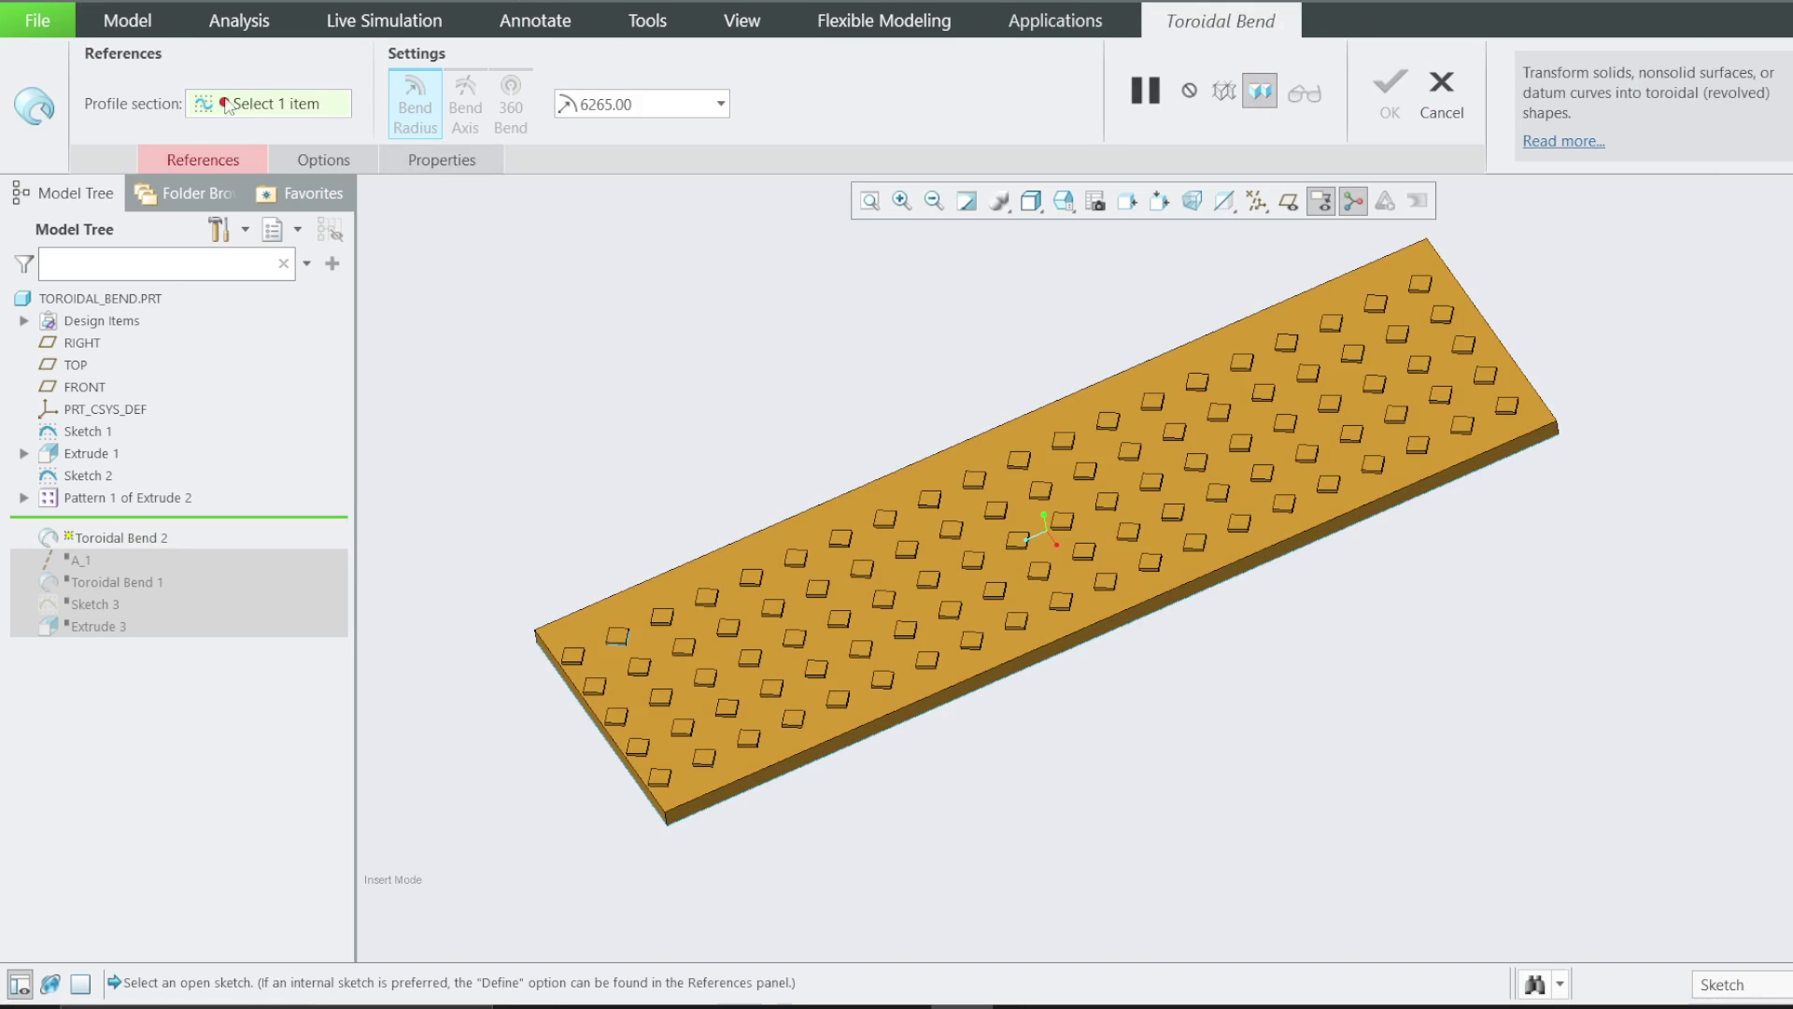
pyautogui.click(260, 108)
pyautogui.click(234, 159)
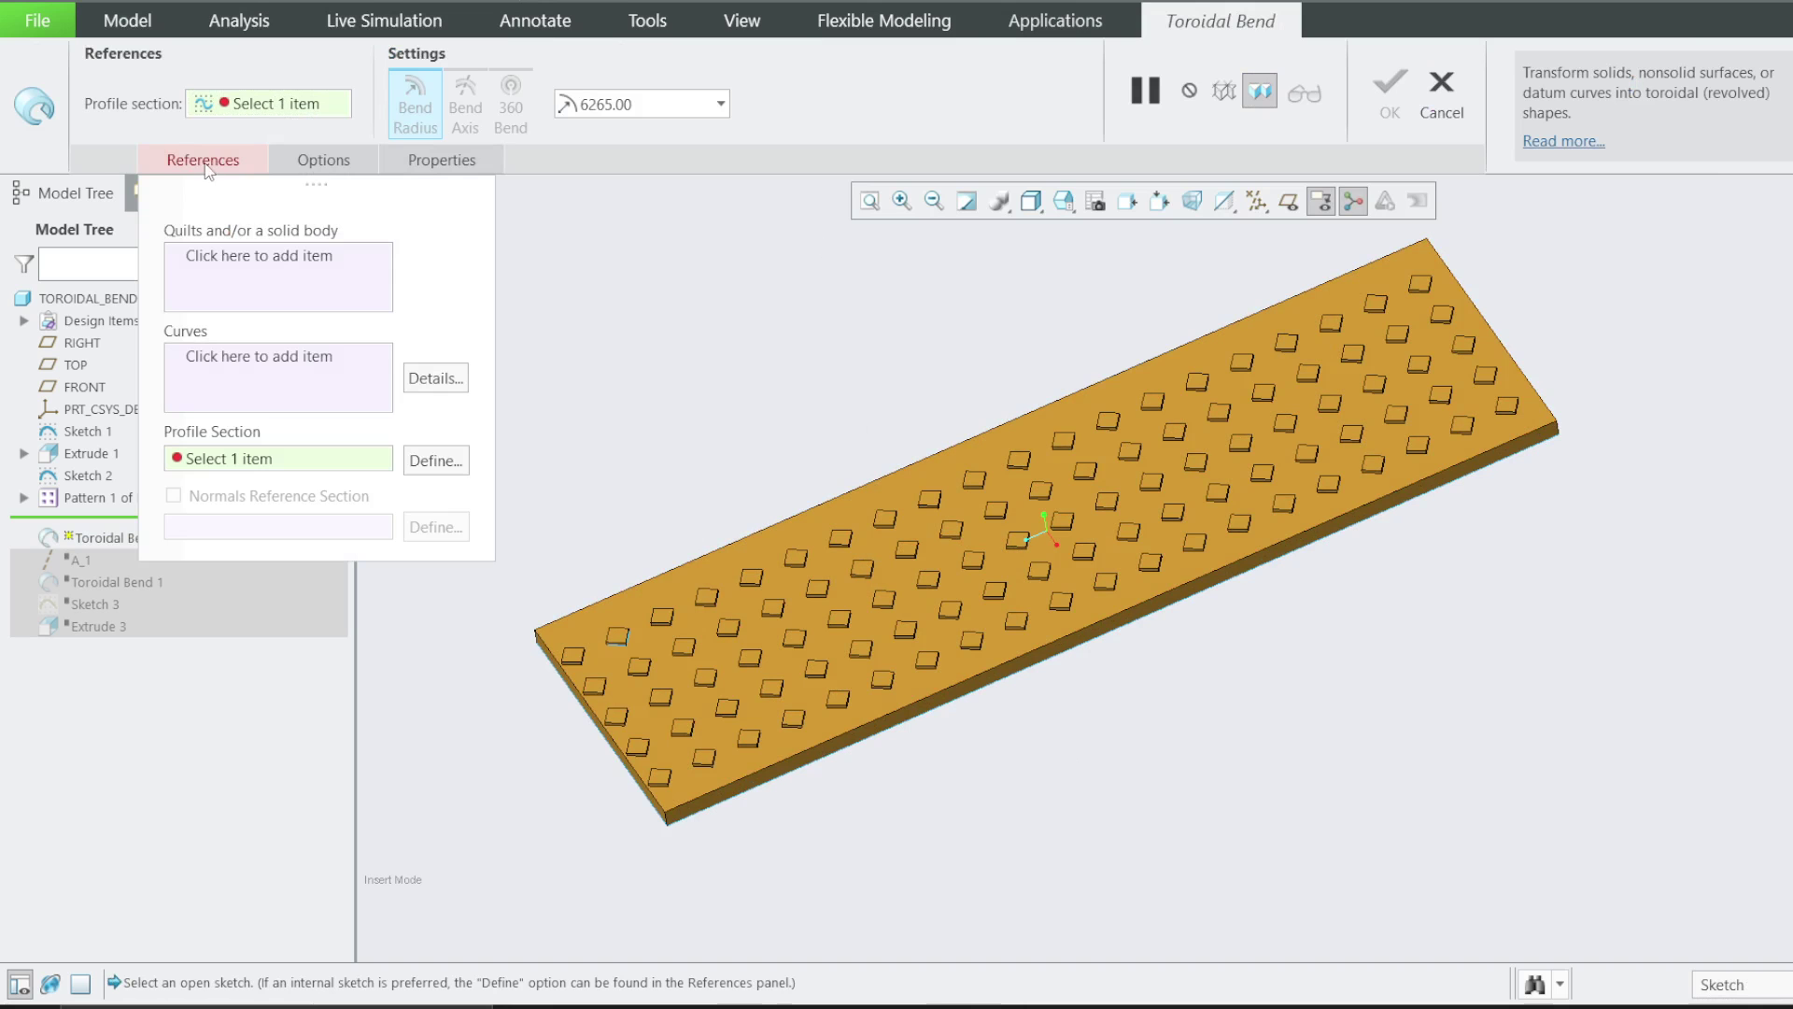
pyautogui.click(315, 159)
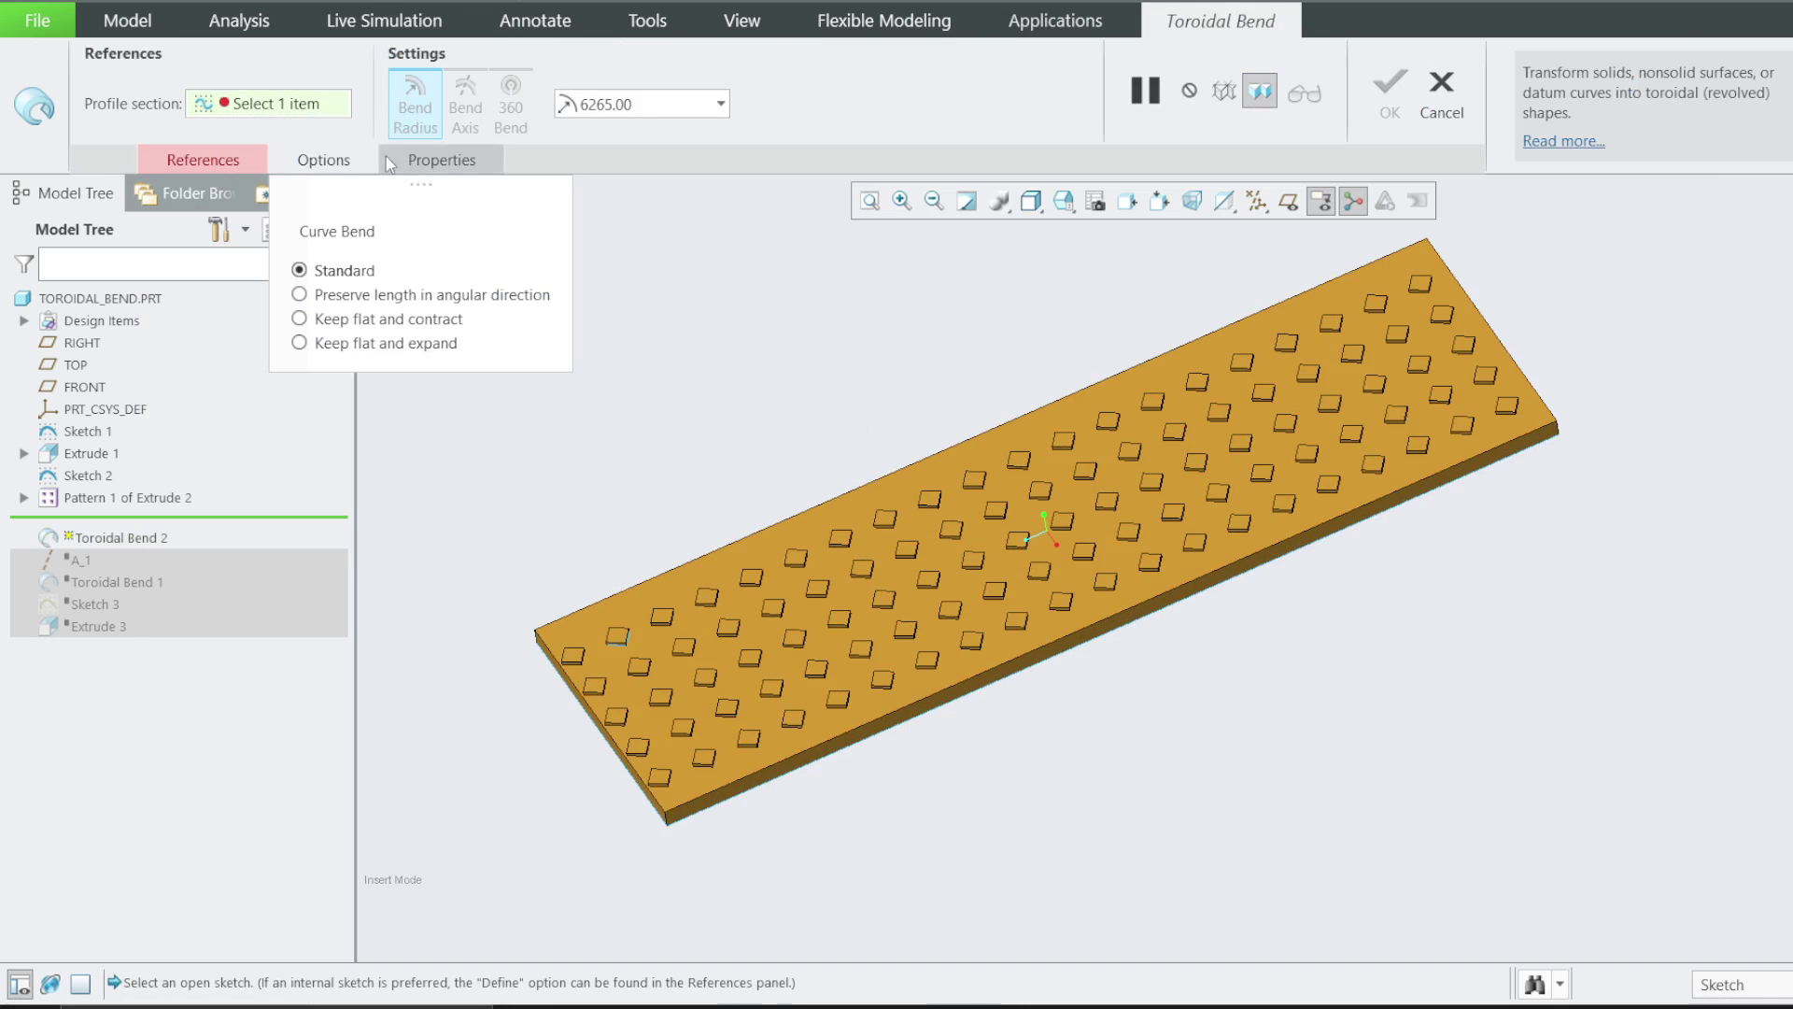
pyautogui.click(199, 161)
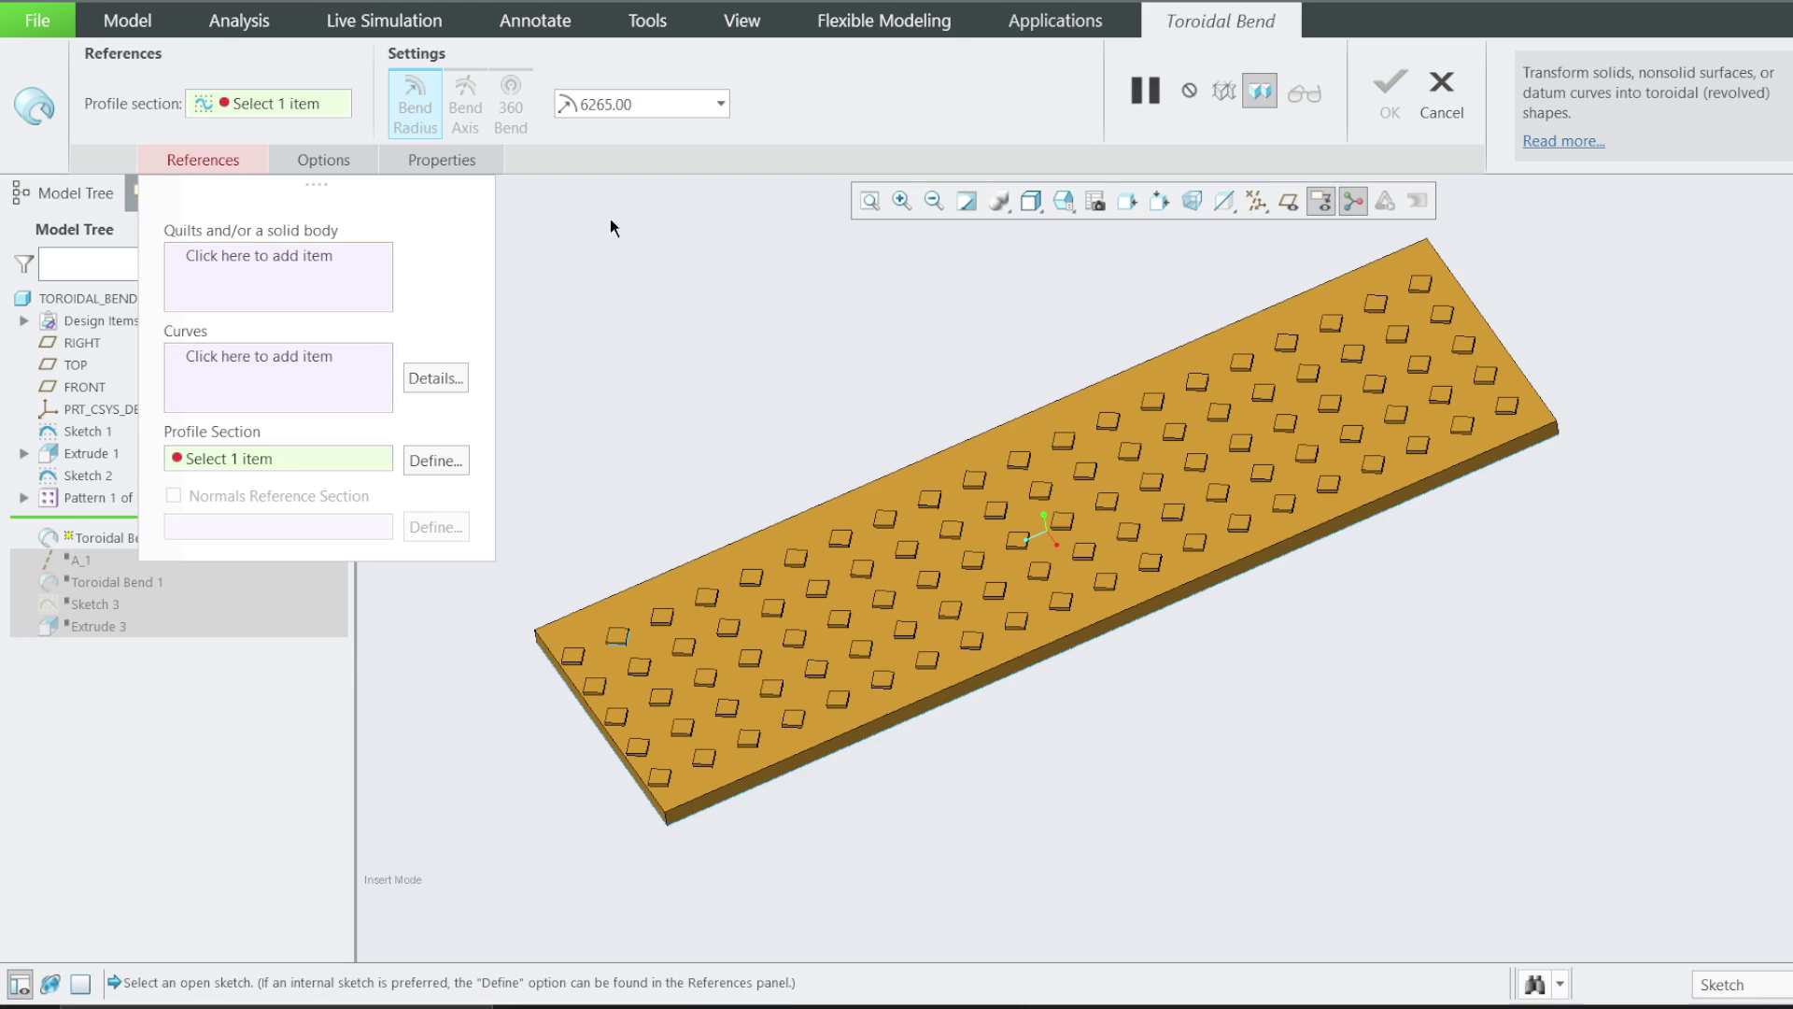
pyautogui.click(281, 272)
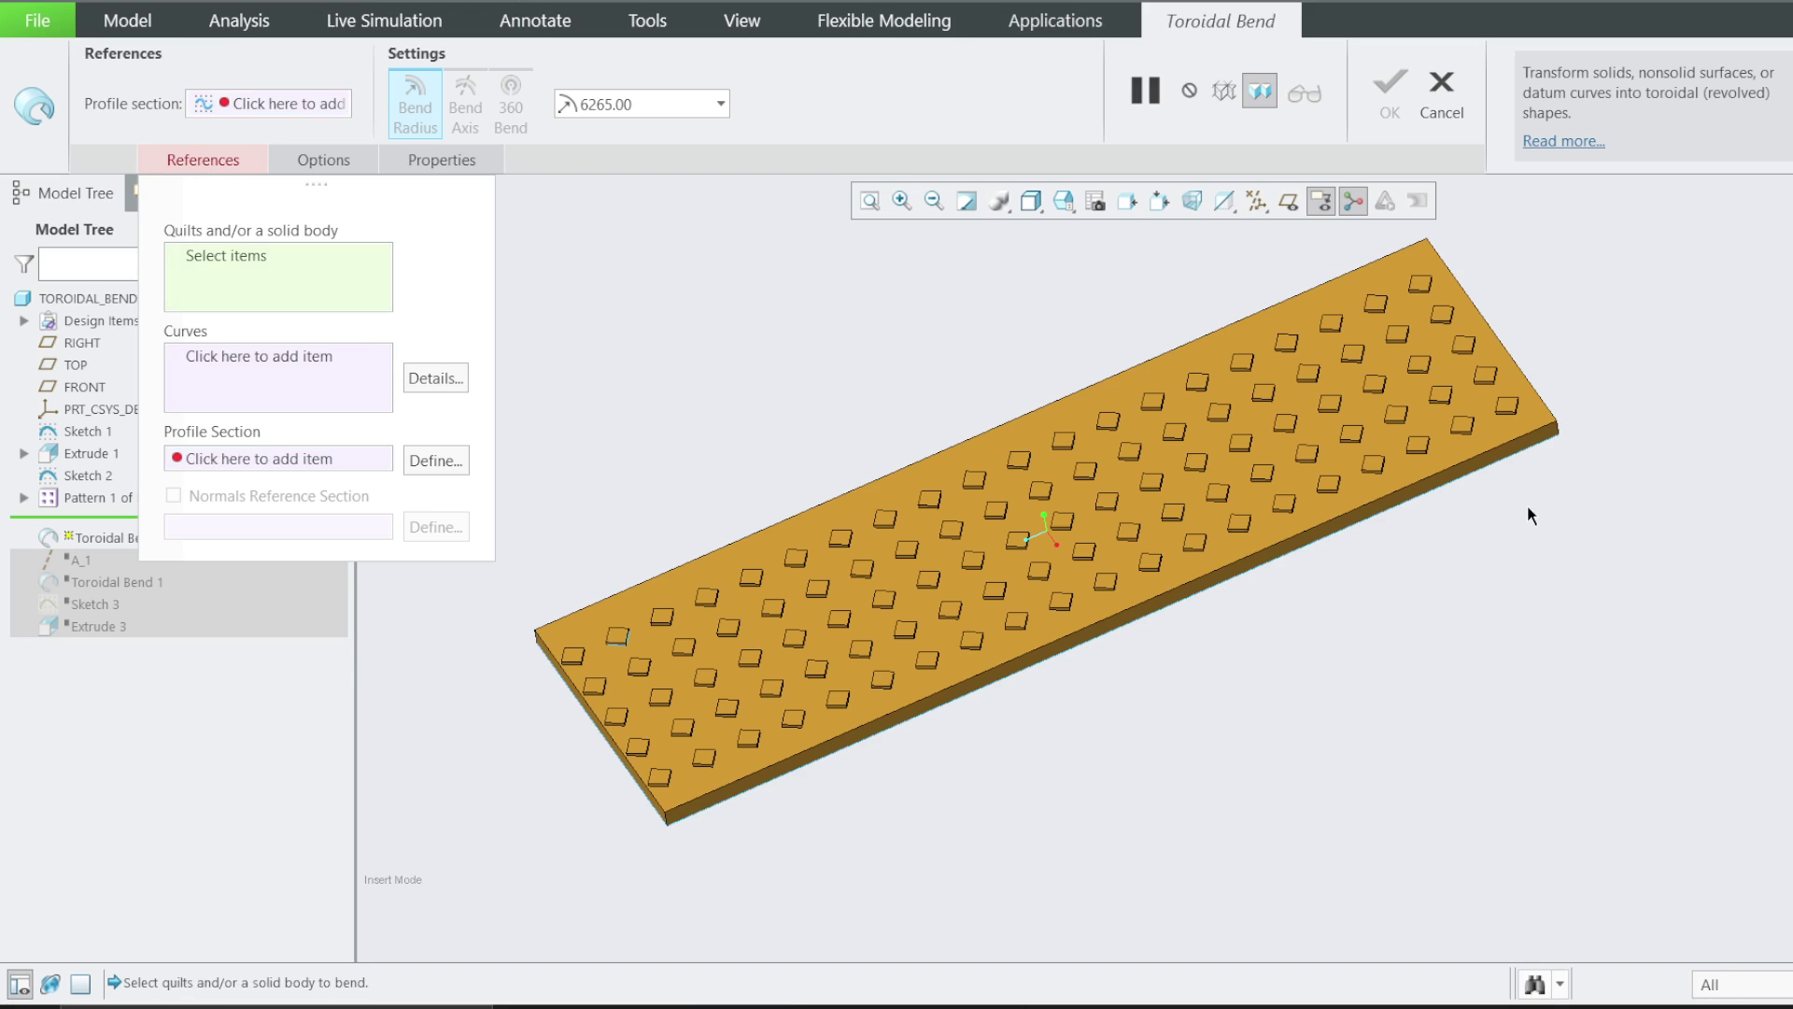
pyautogui.click(1009, 567)
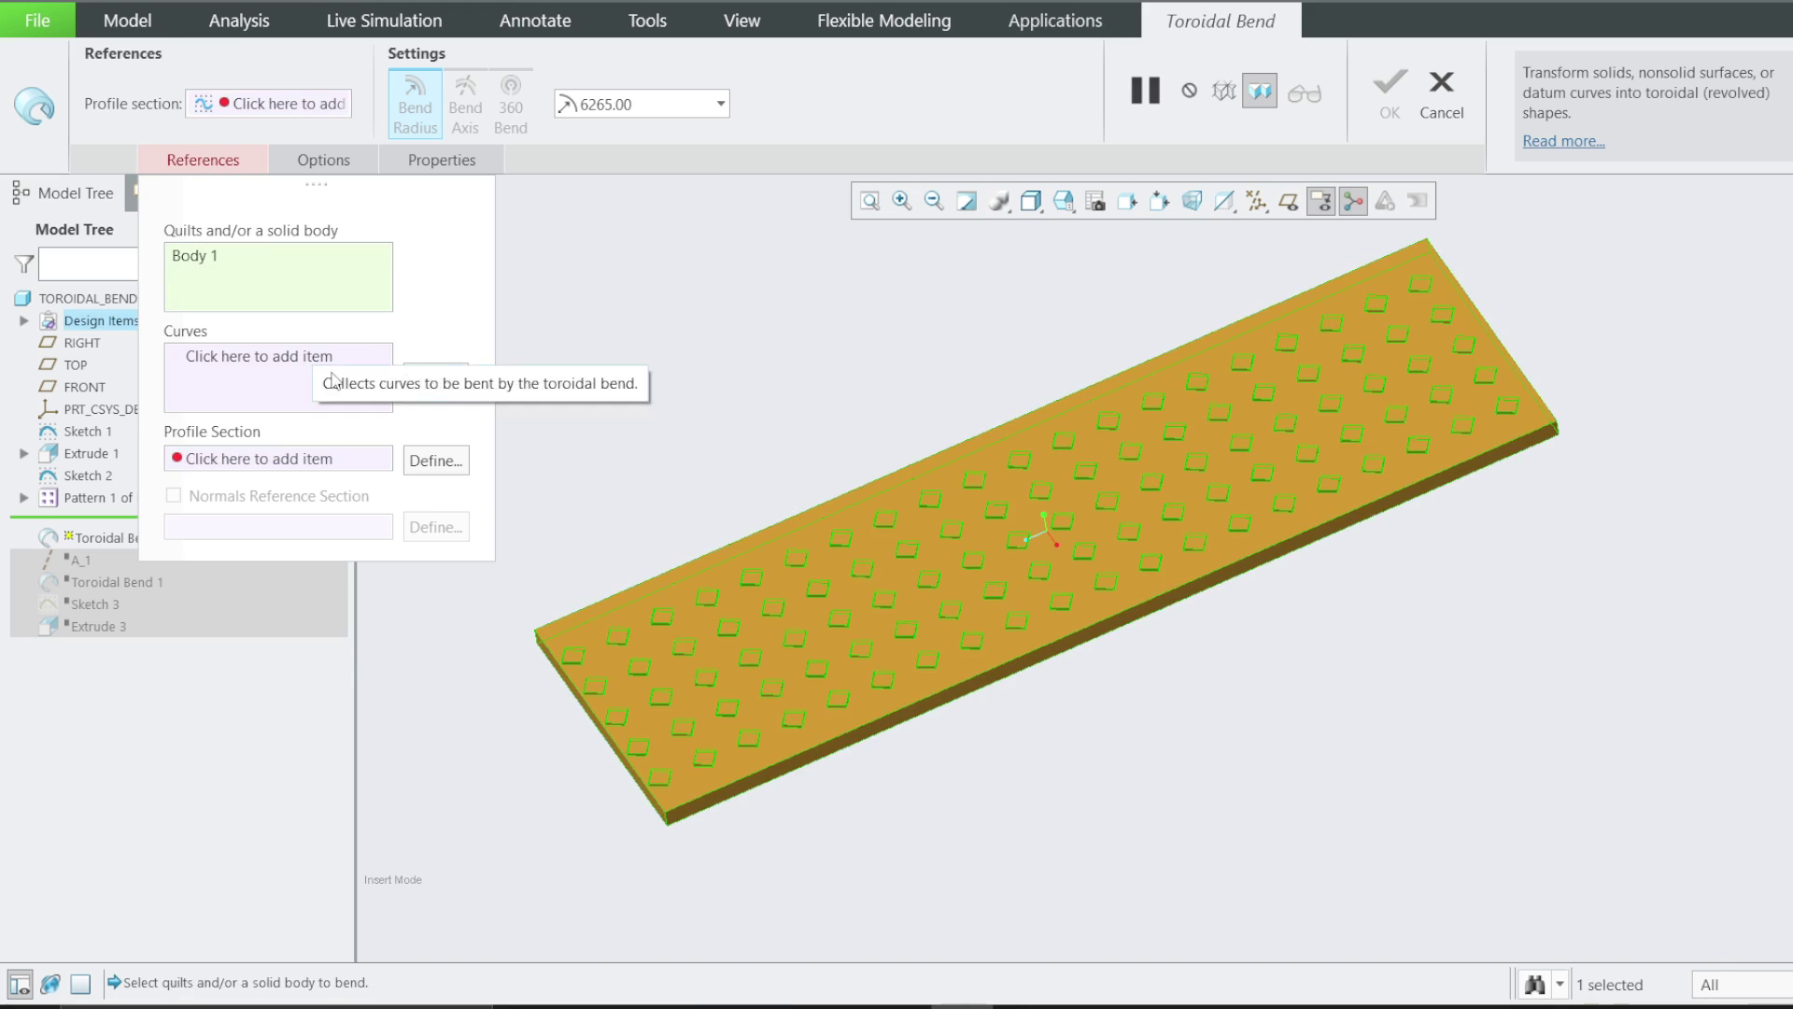
# Define an internal profile section for the bend, placing its sketch on the plate's narrow end face with Bottom orientation
pyautogui.click(202, 453)
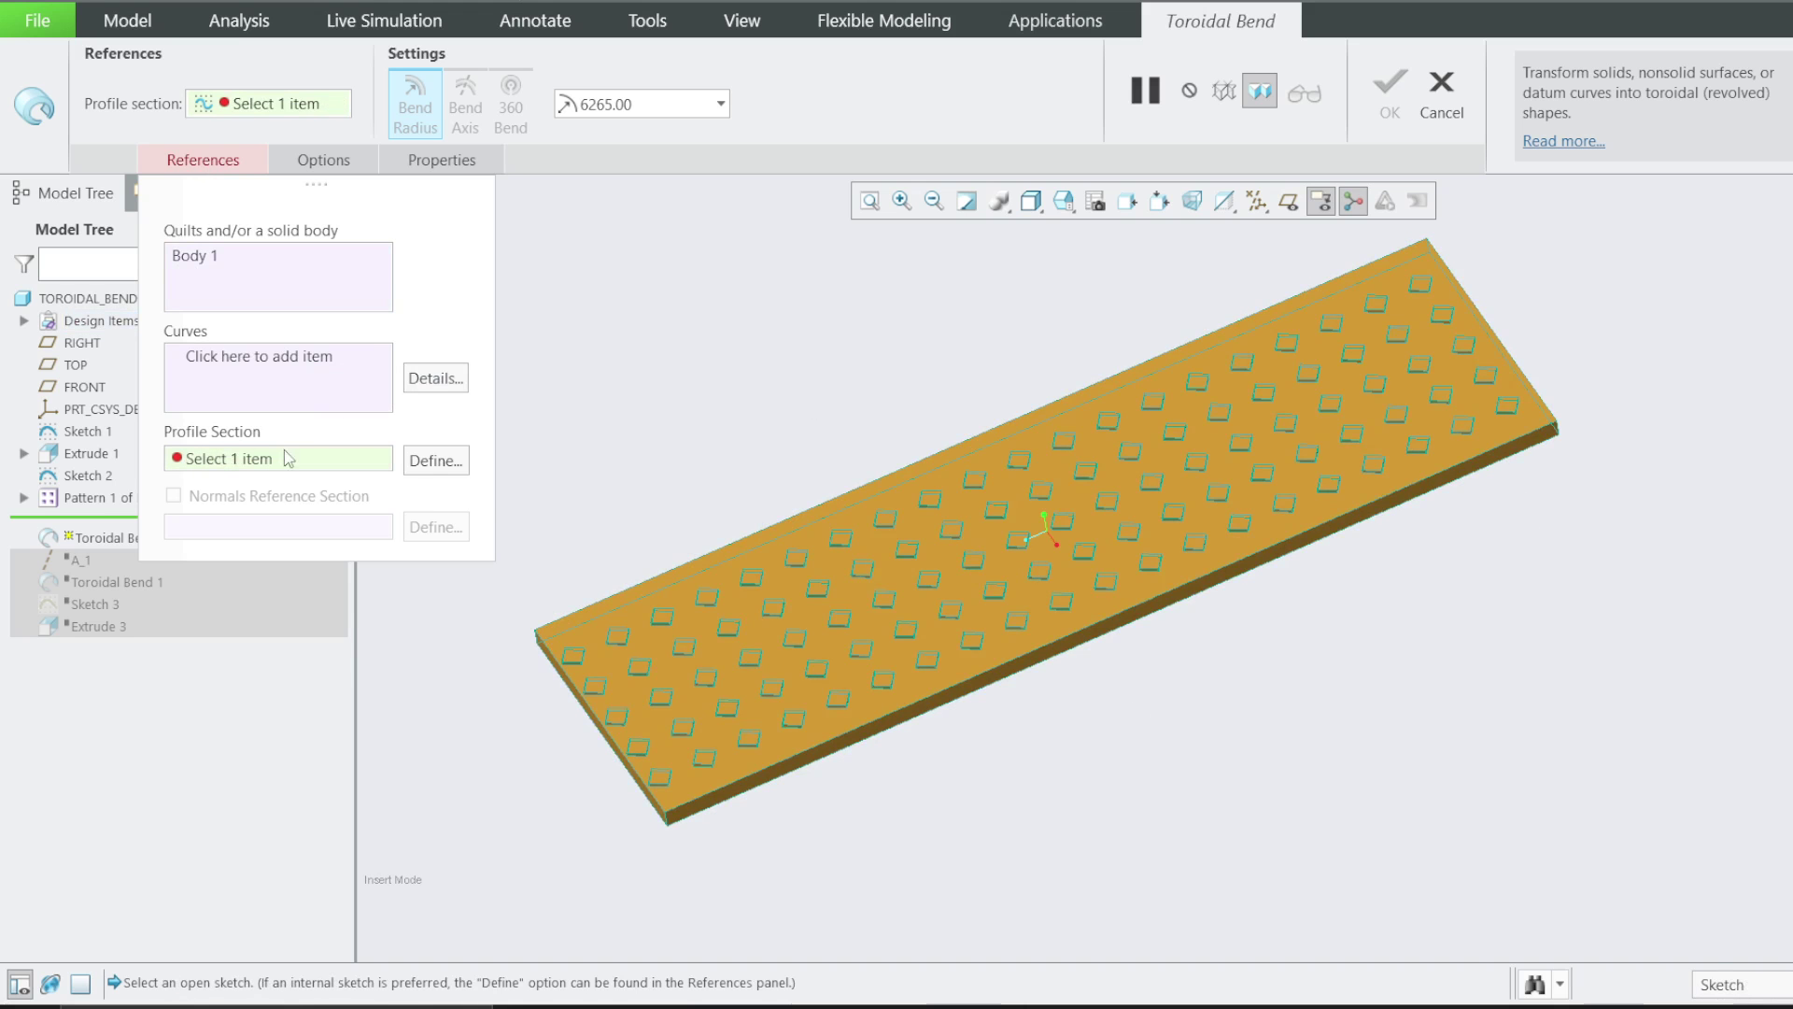
pyautogui.click(431, 461)
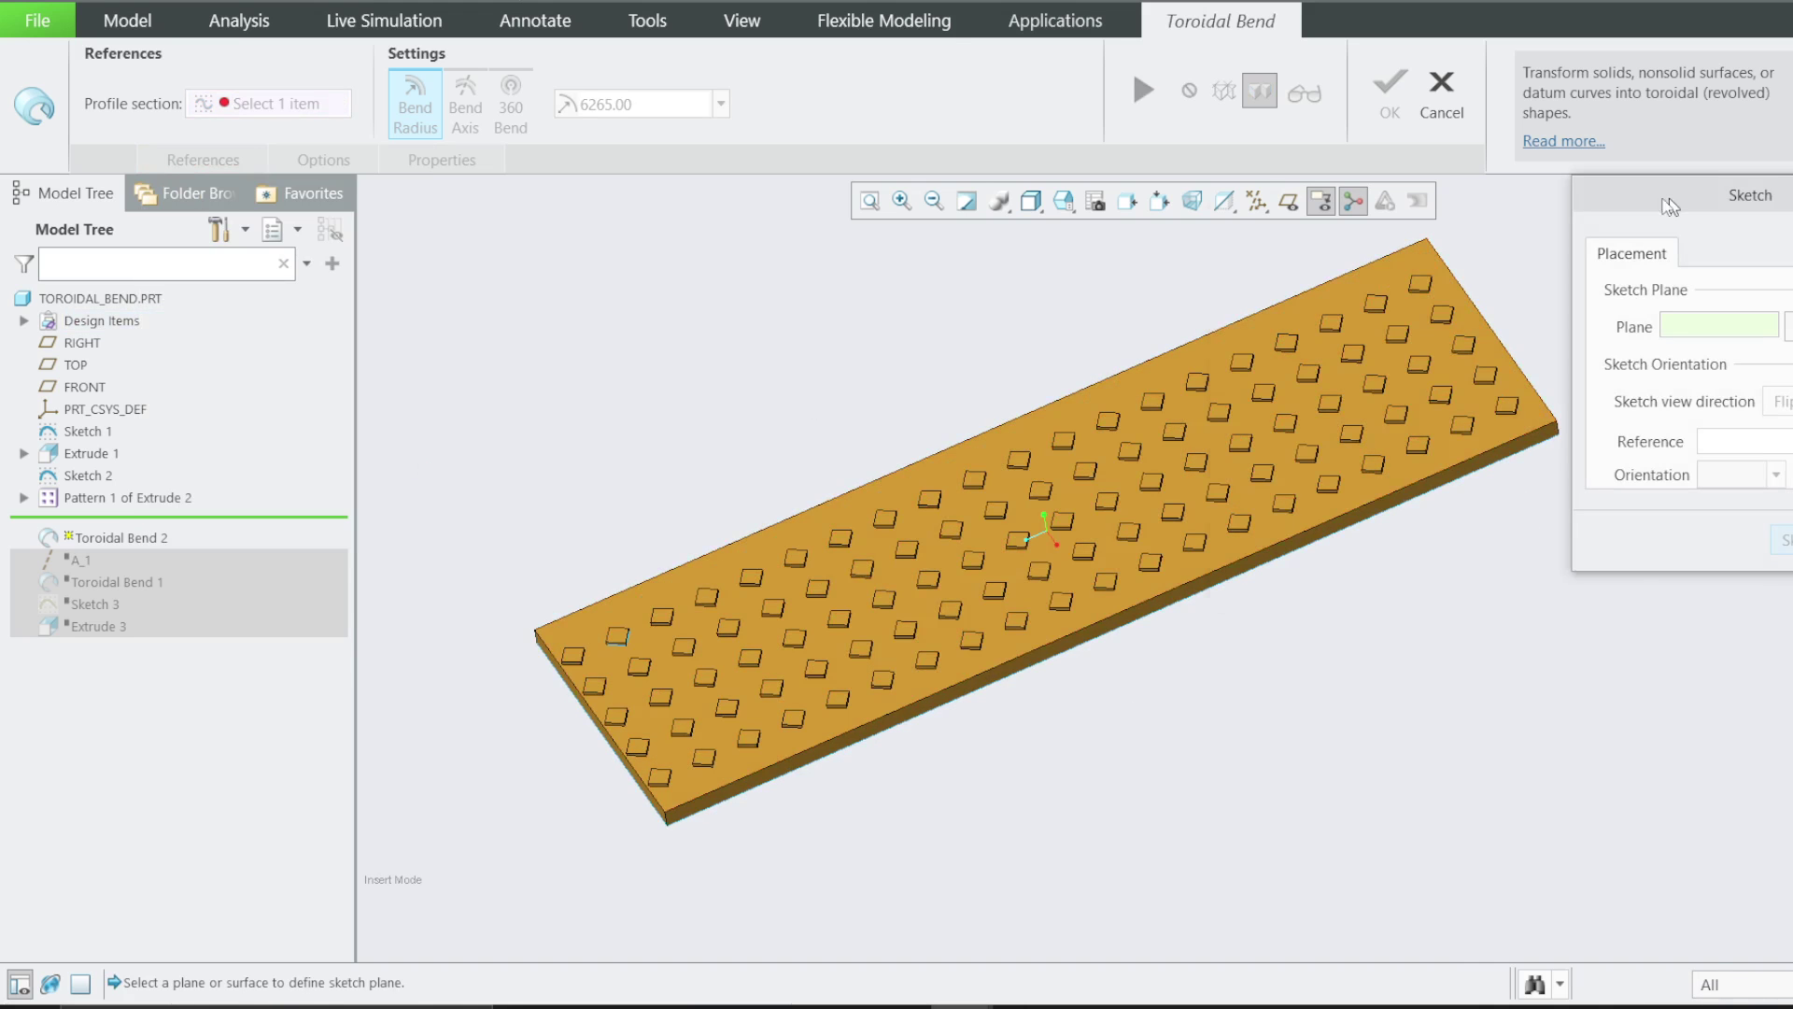
pyautogui.moveTo(1674, 215)
pyautogui.mouseDown()
pyautogui.moveTo(545, 320)
pyautogui.moveTo(490, 250)
pyautogui.mouseUp()
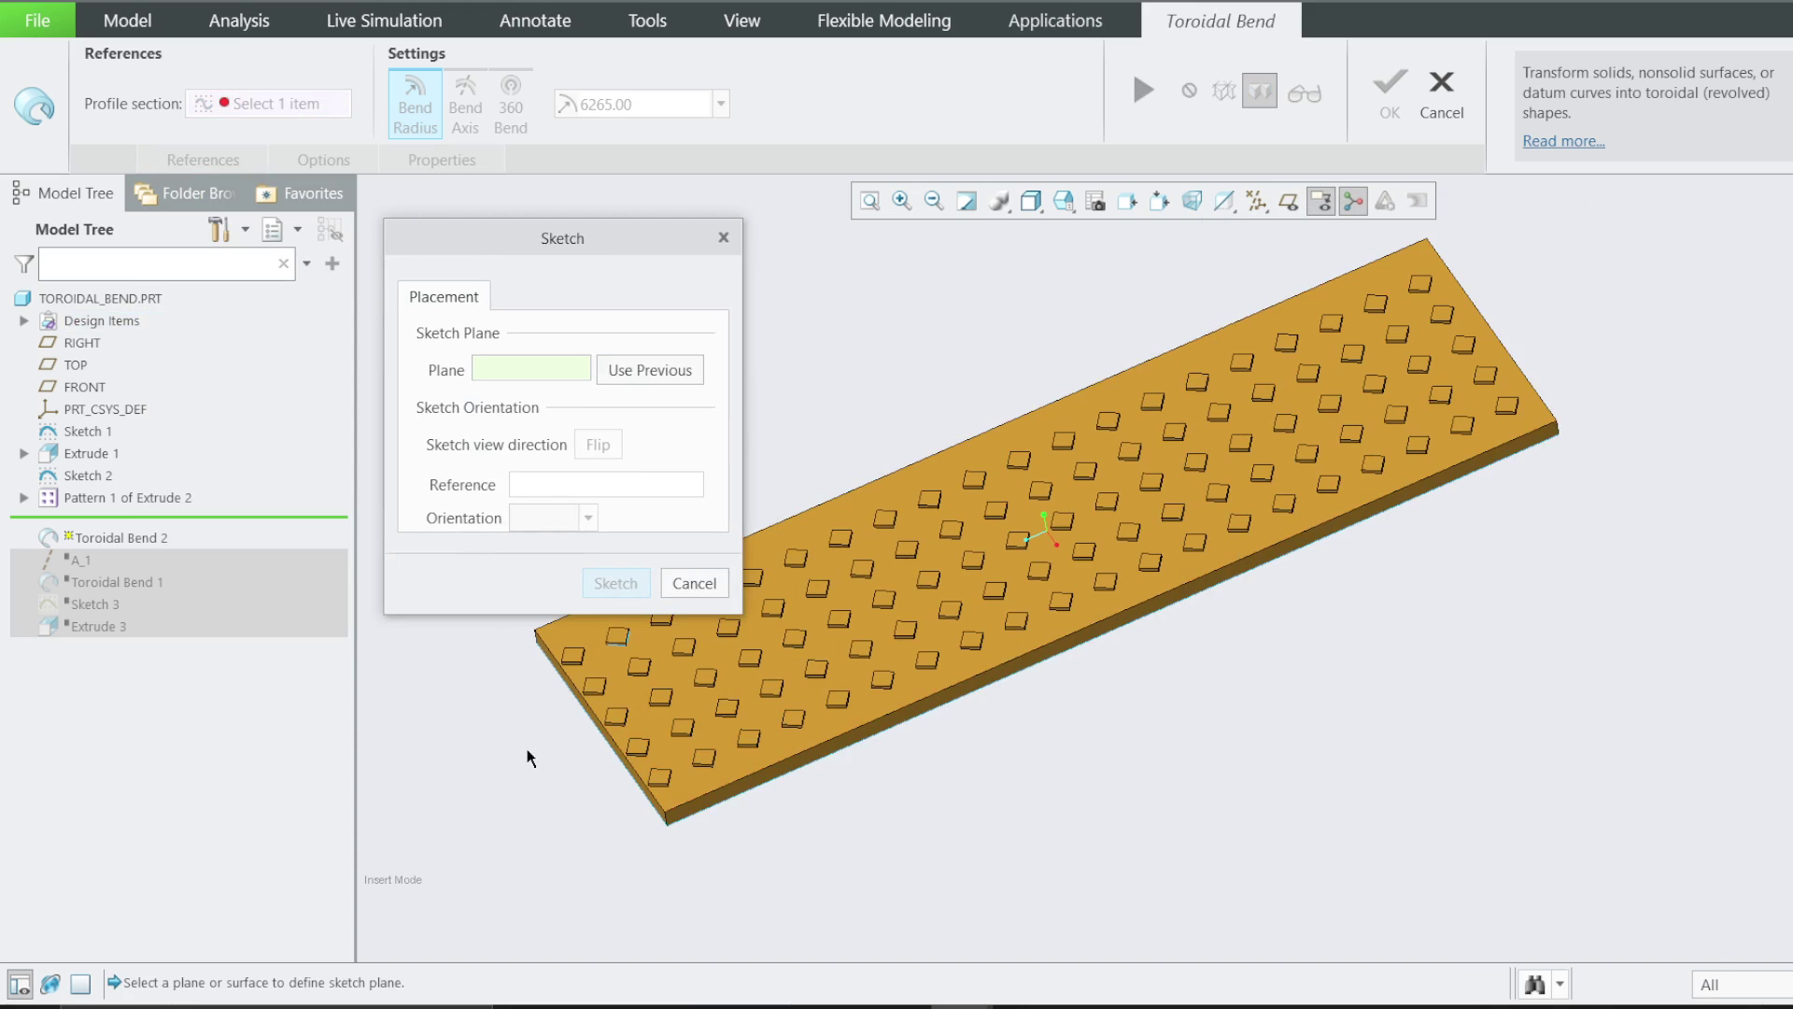
pyautogui.moveTo(732, 767); pyautogui.dragTo(773, 734, button='middle')
pyautogui.scroll(1, 1076, 750)
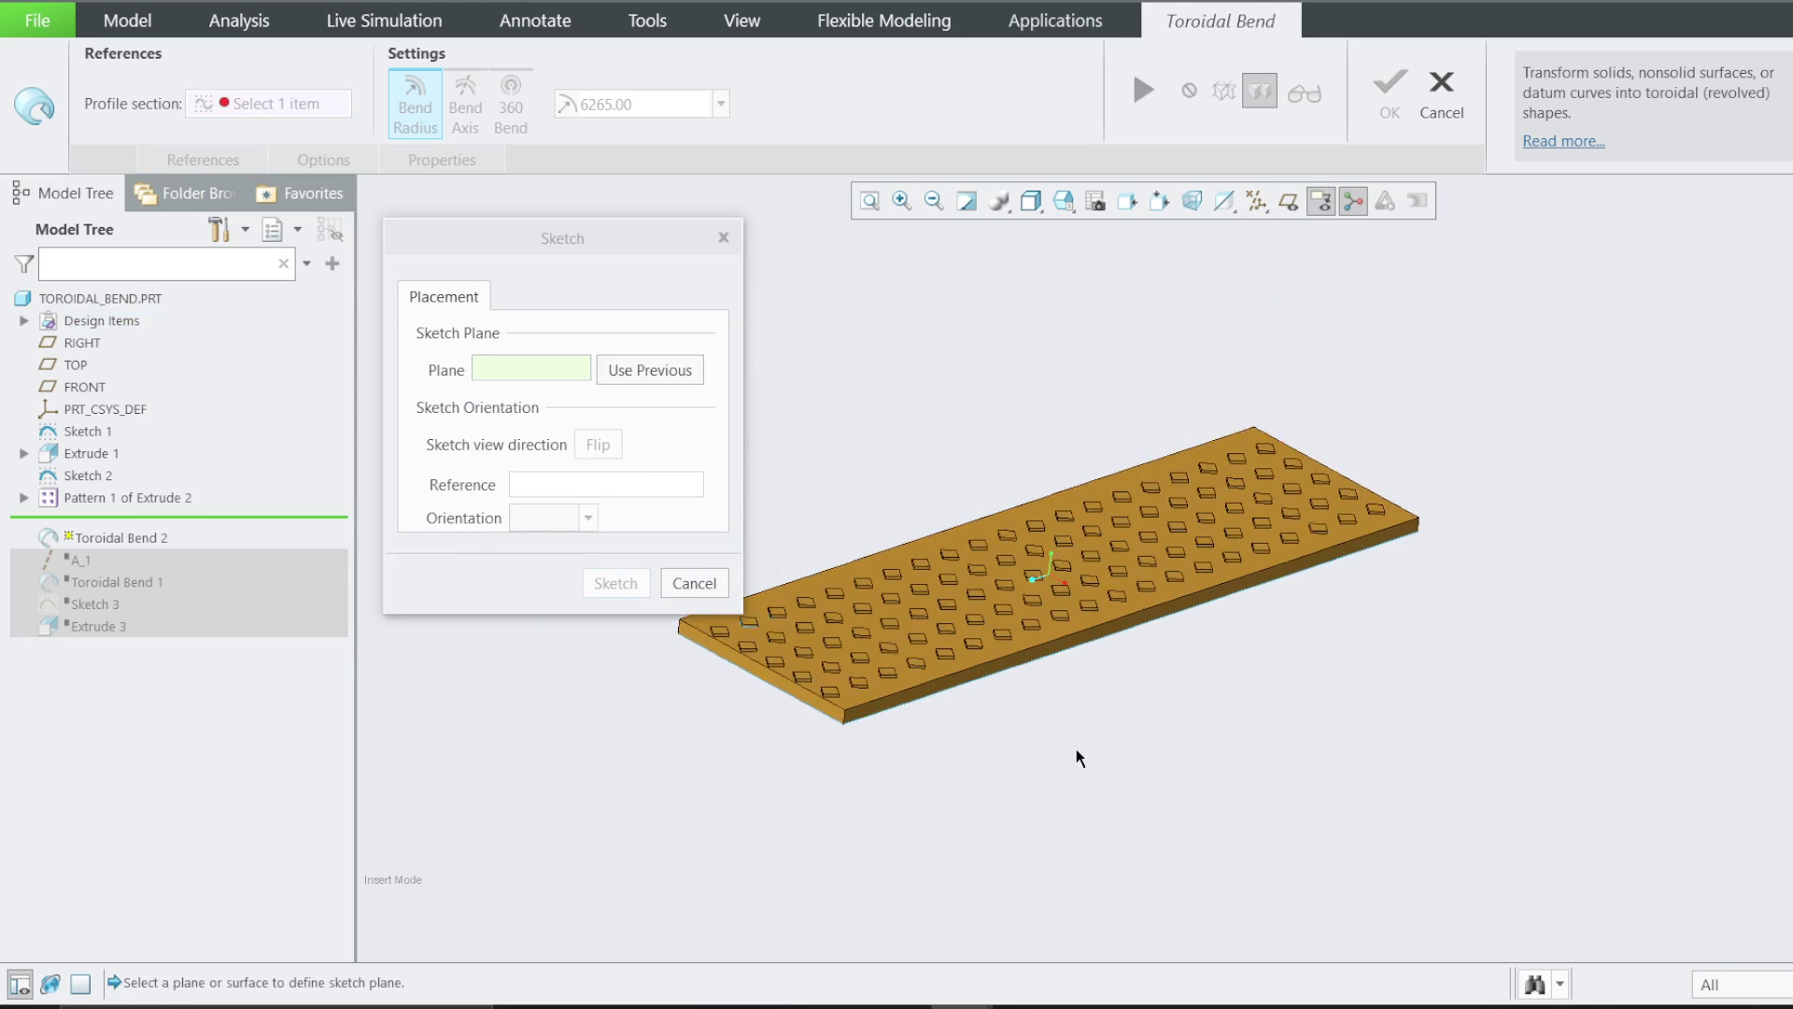
pyautogui.scroll(-4, 798, 677)
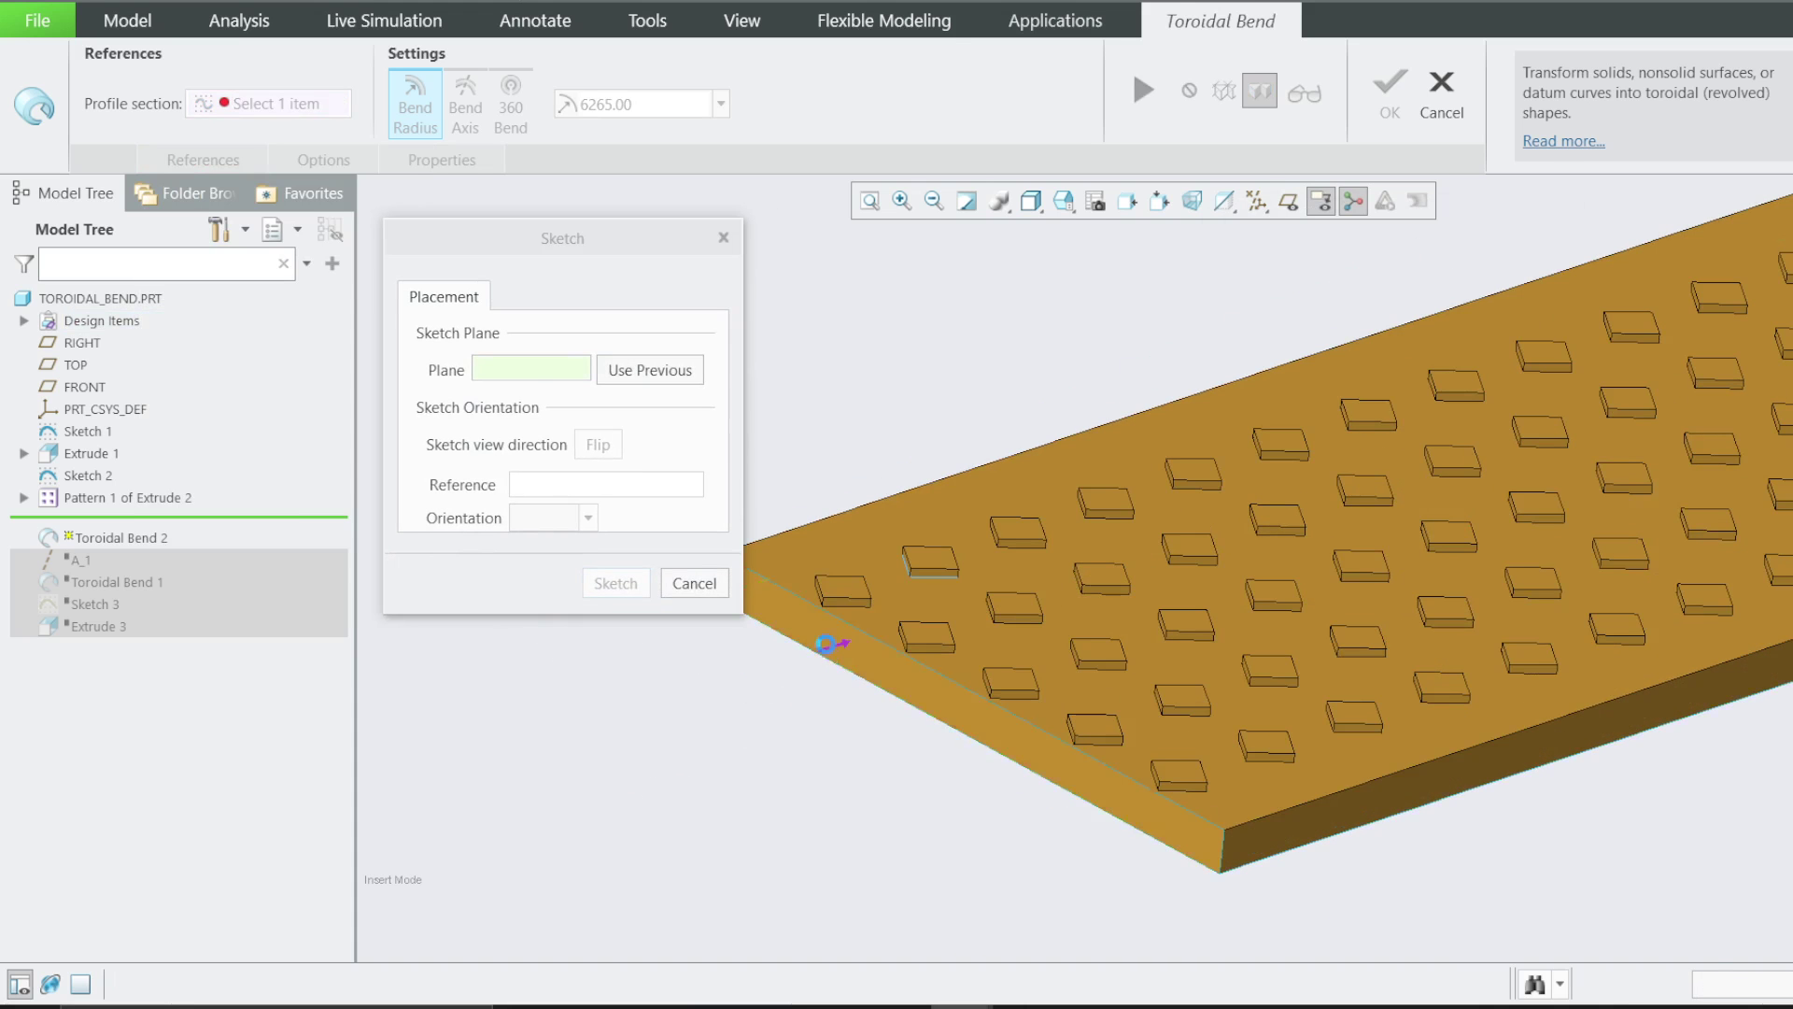
pyautogui.click(827, 645)
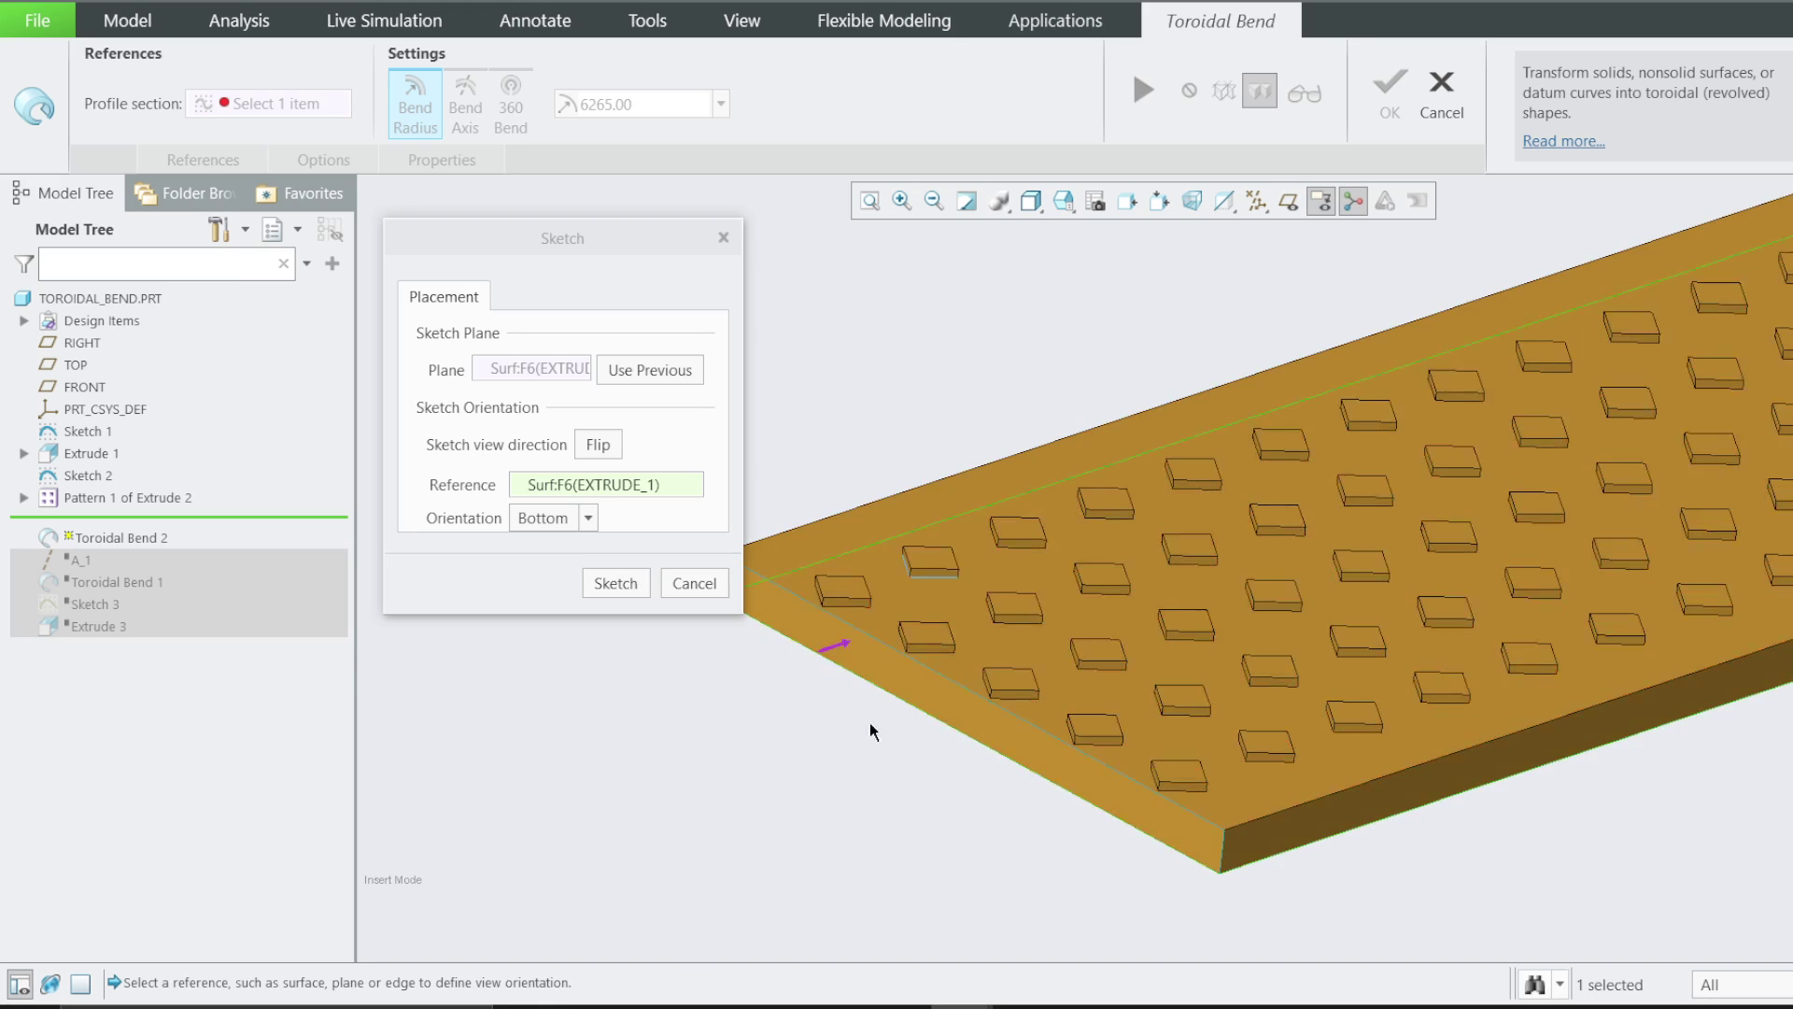
pyautogui.click(616, 584)
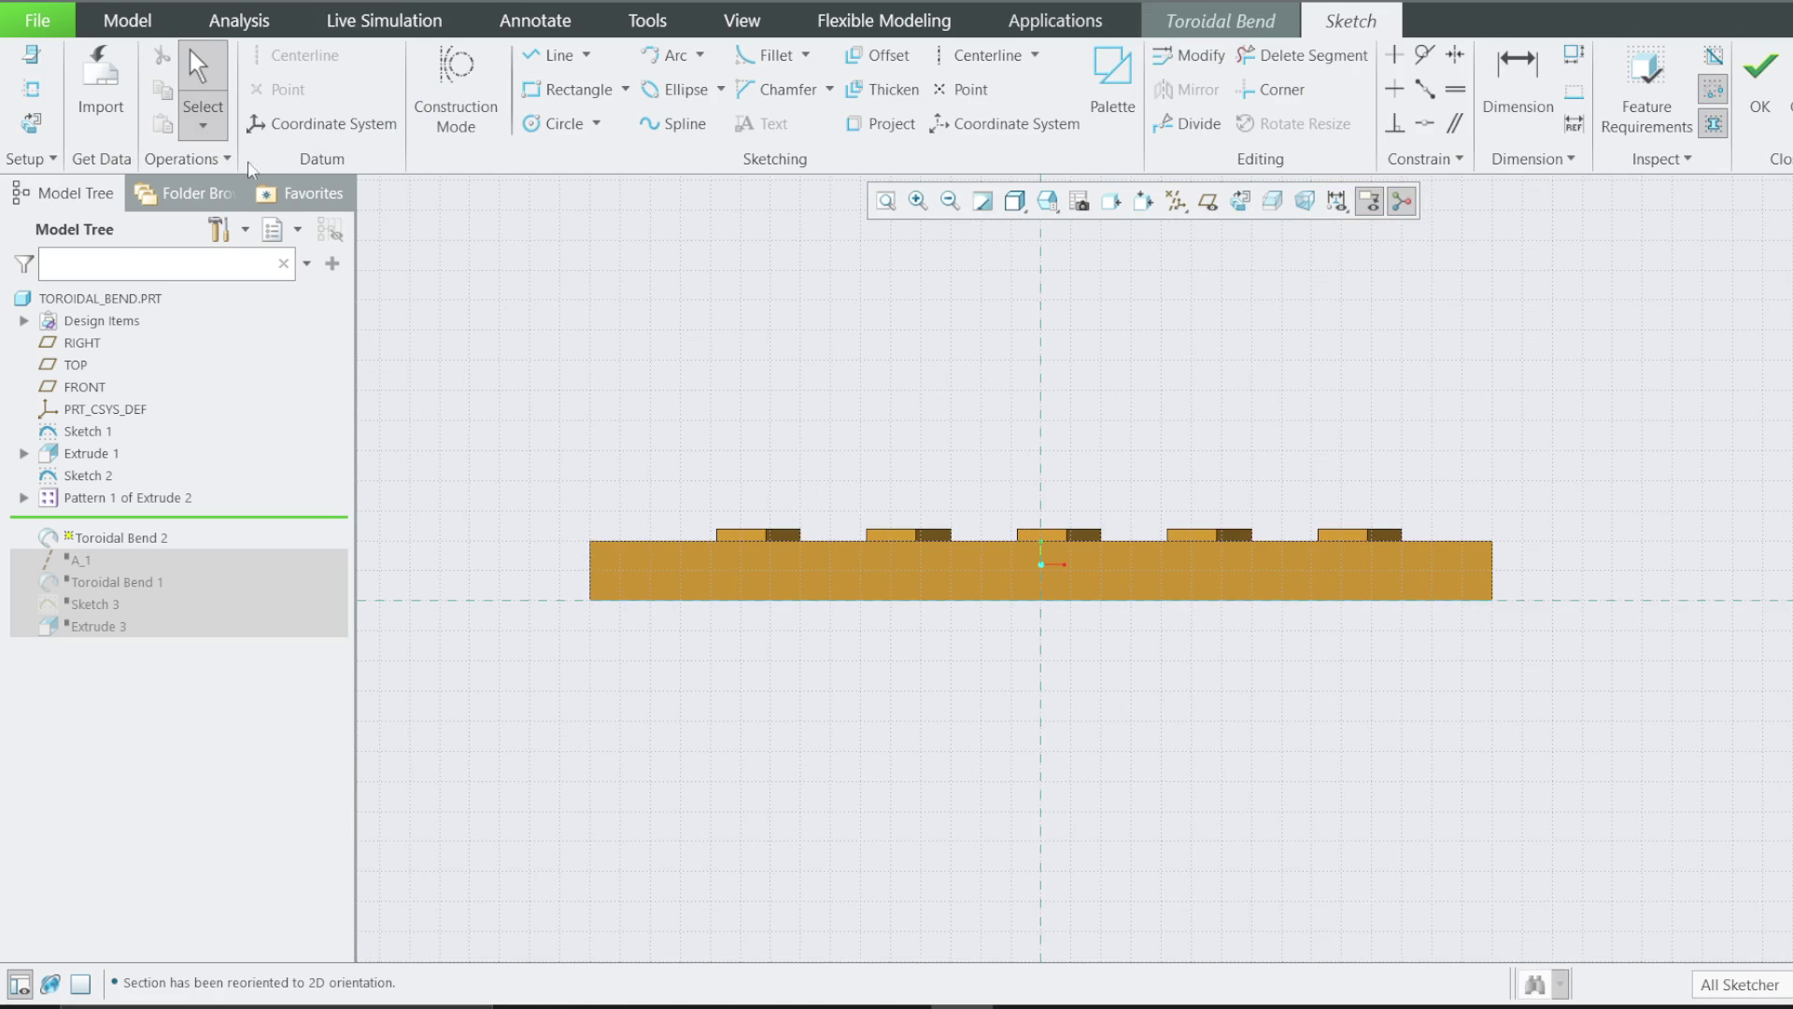
# Place a geometry coordinate system at the midpoint of the end face's lower edge, sketch a line along that full edge, and accept the section
pyautogui.click(280, 123)
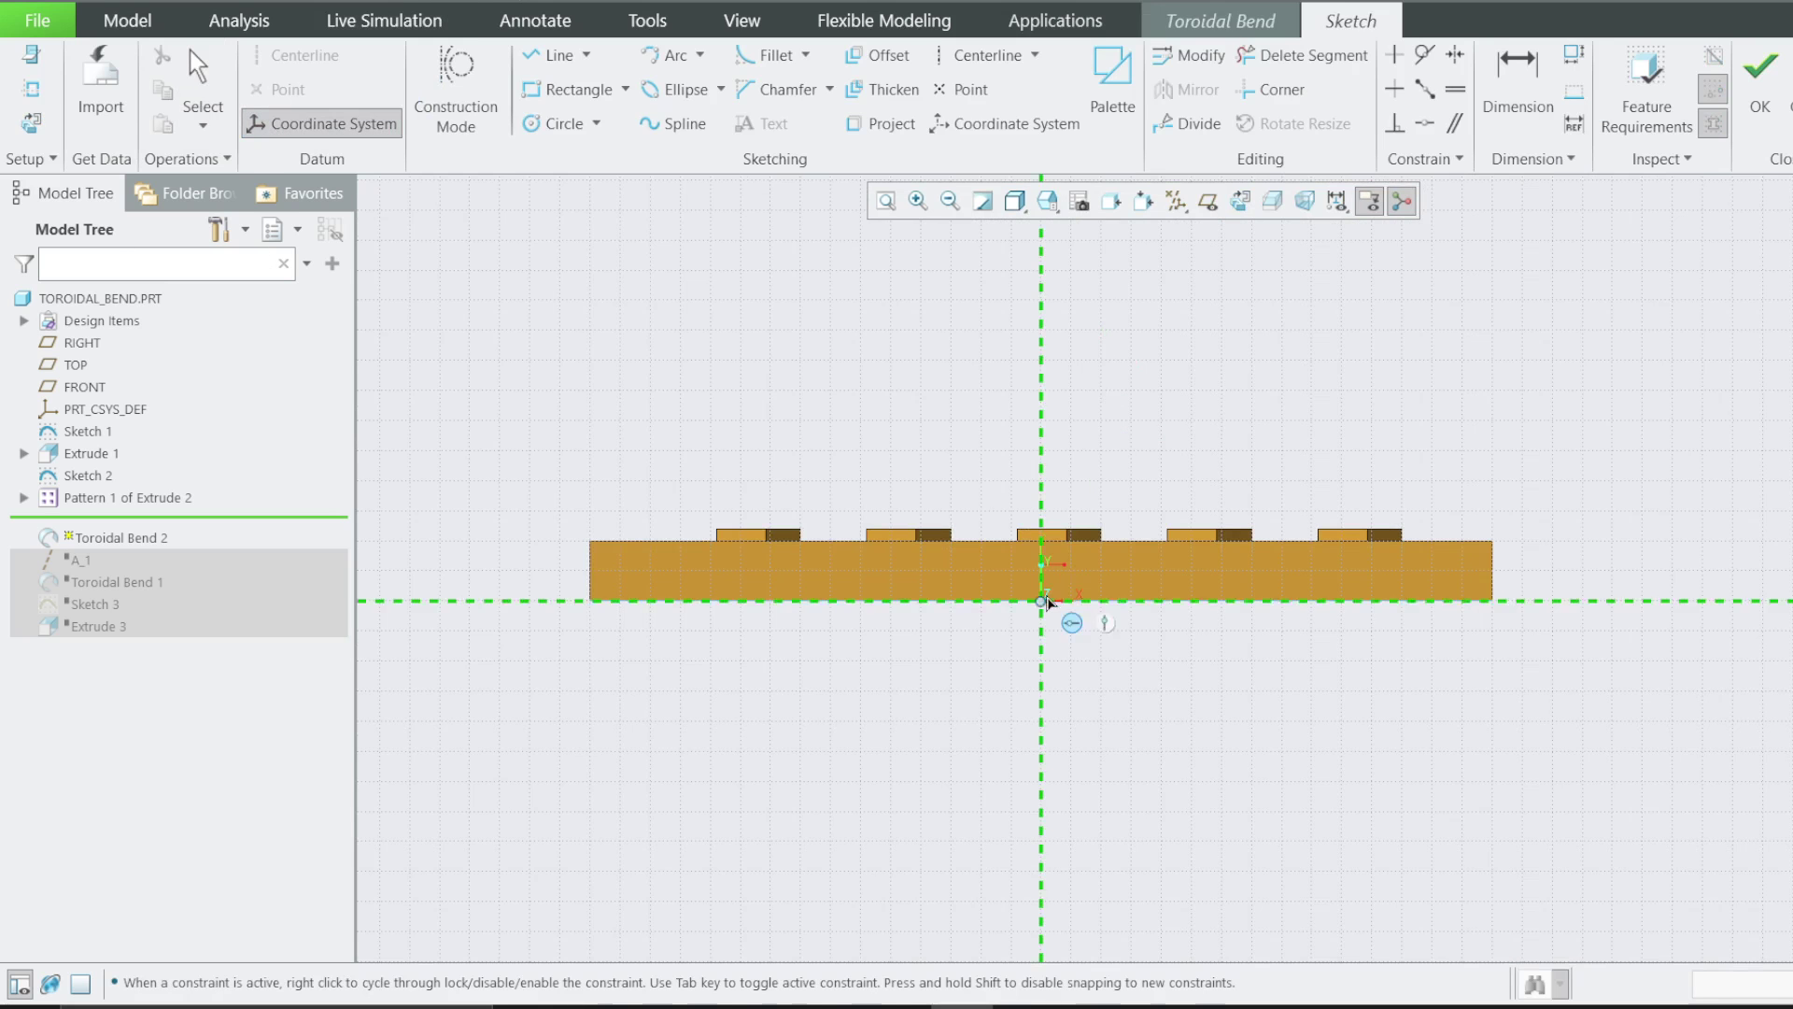
pyautogui.click(1042, 601)
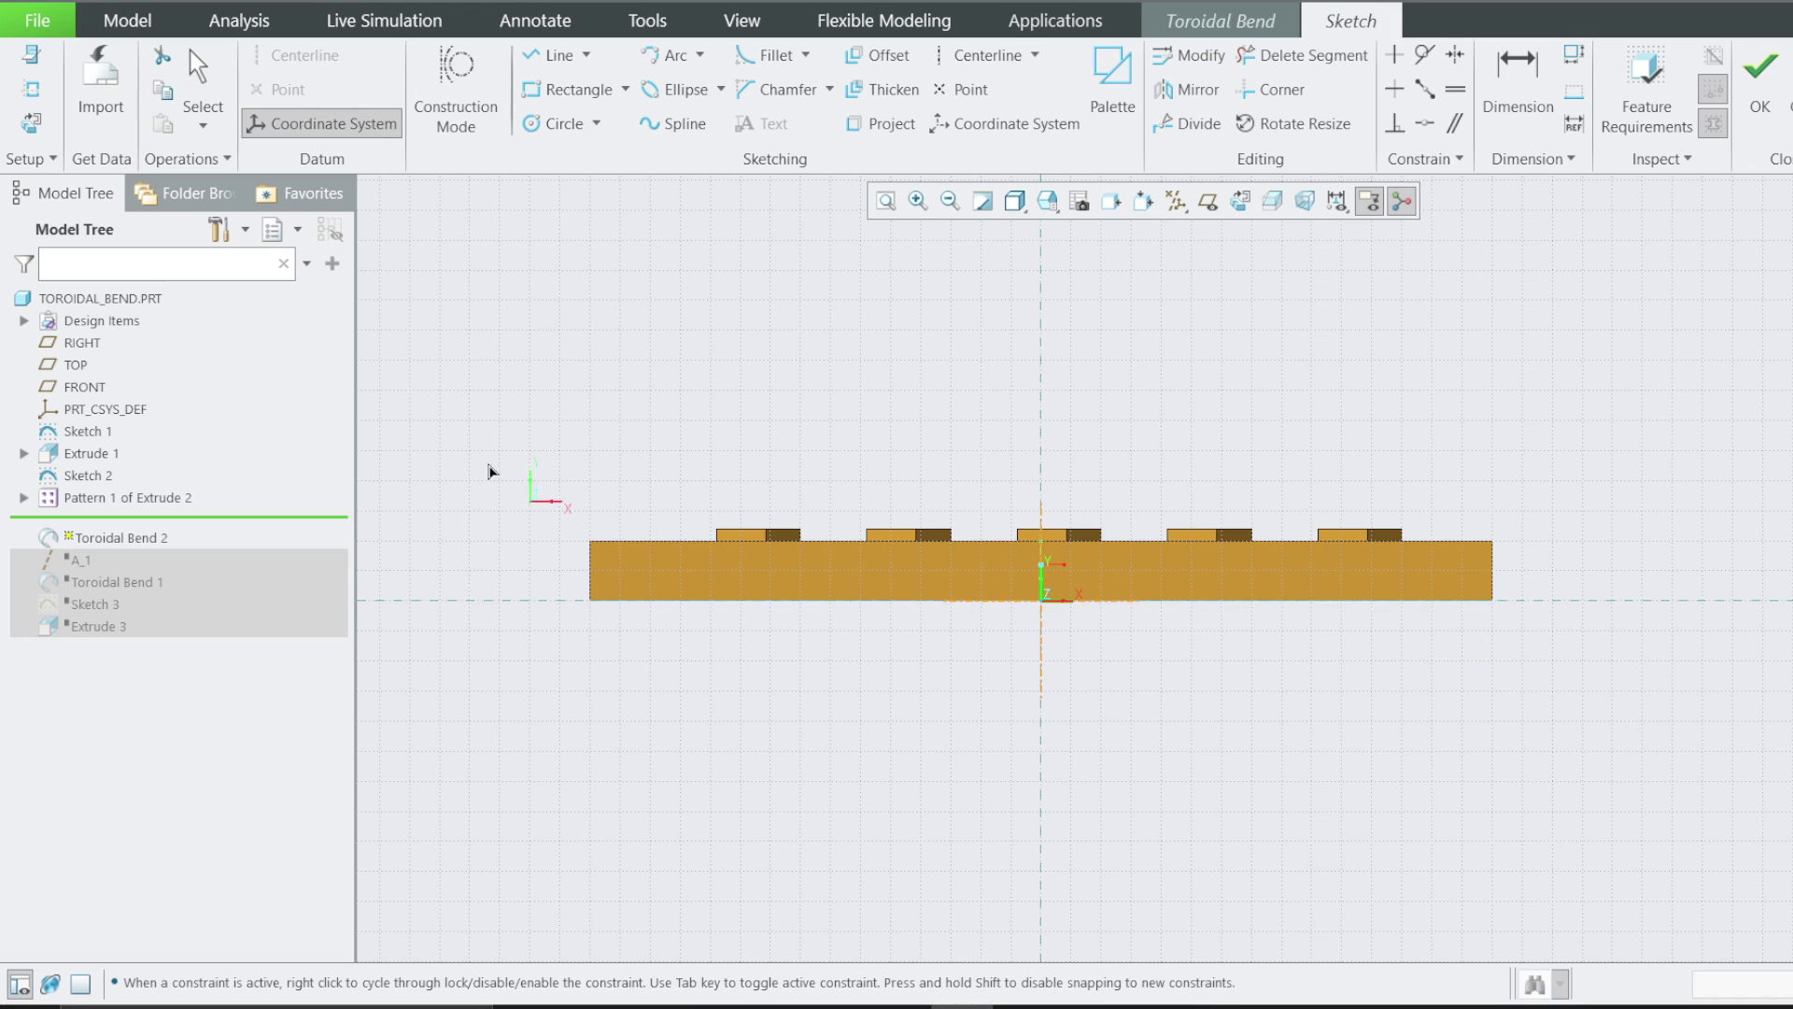
pyautogui.click(553, 55)
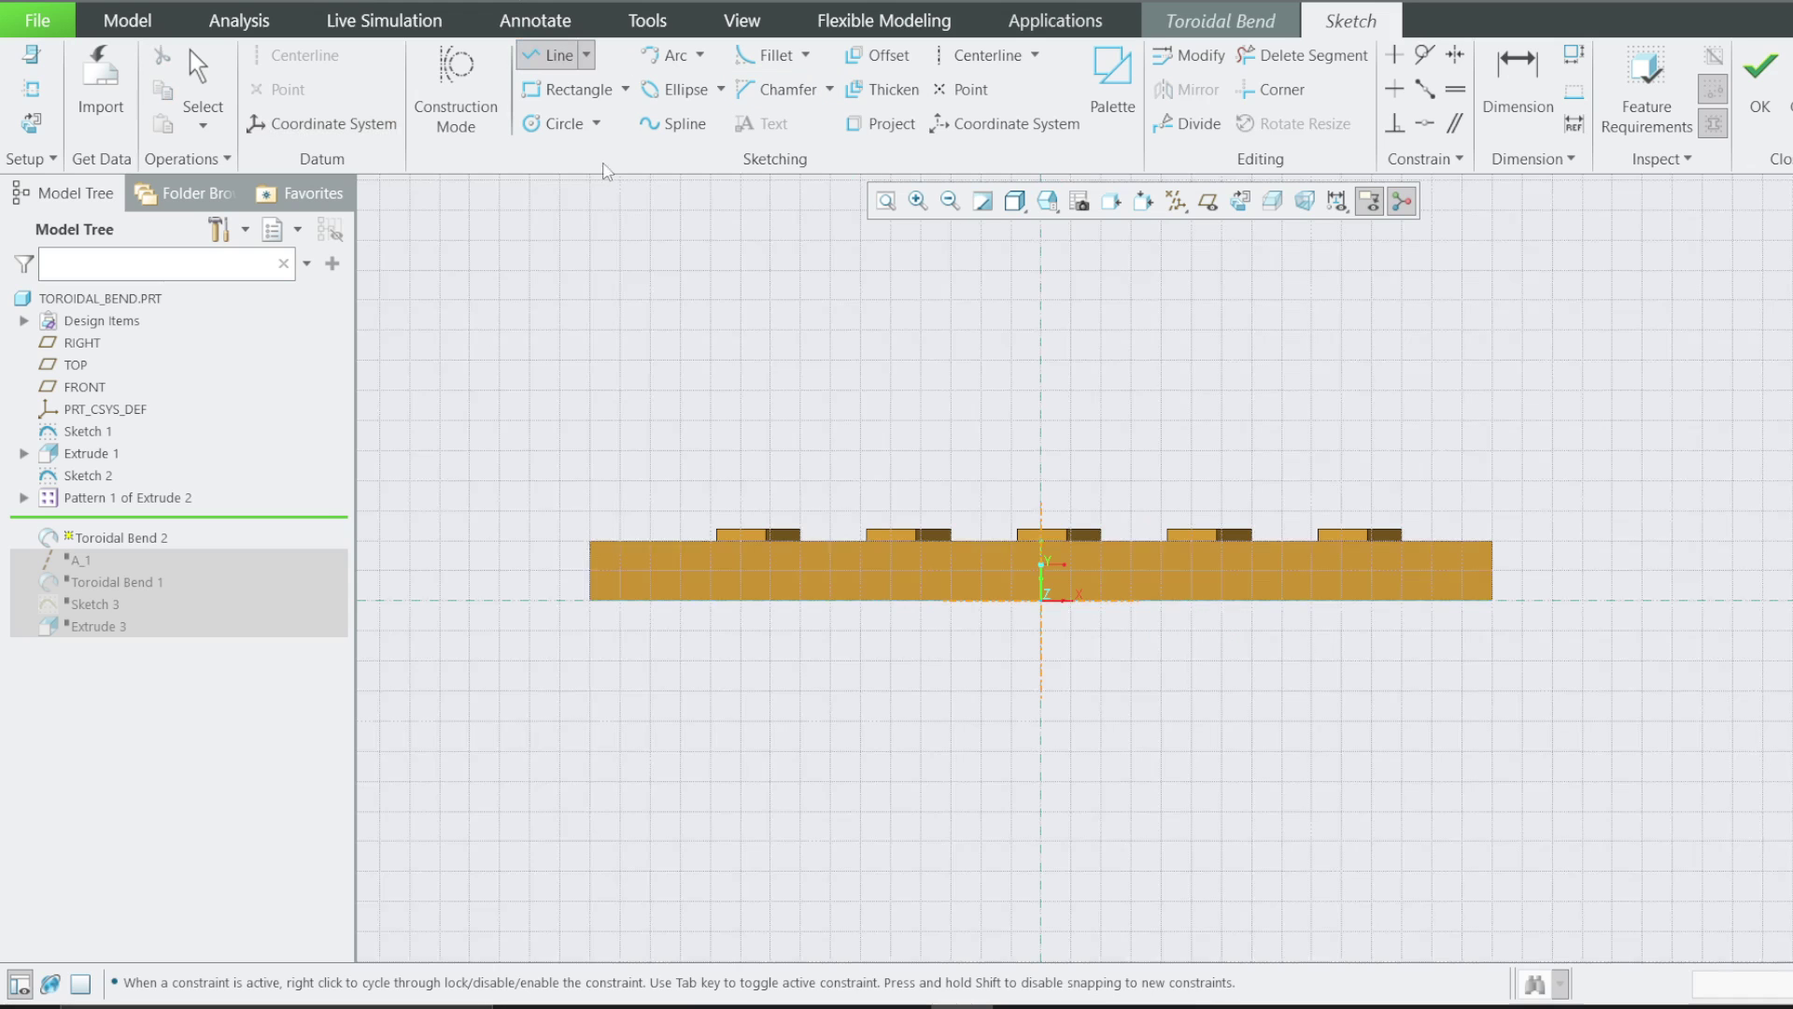
pyautogui.click(592, 601)
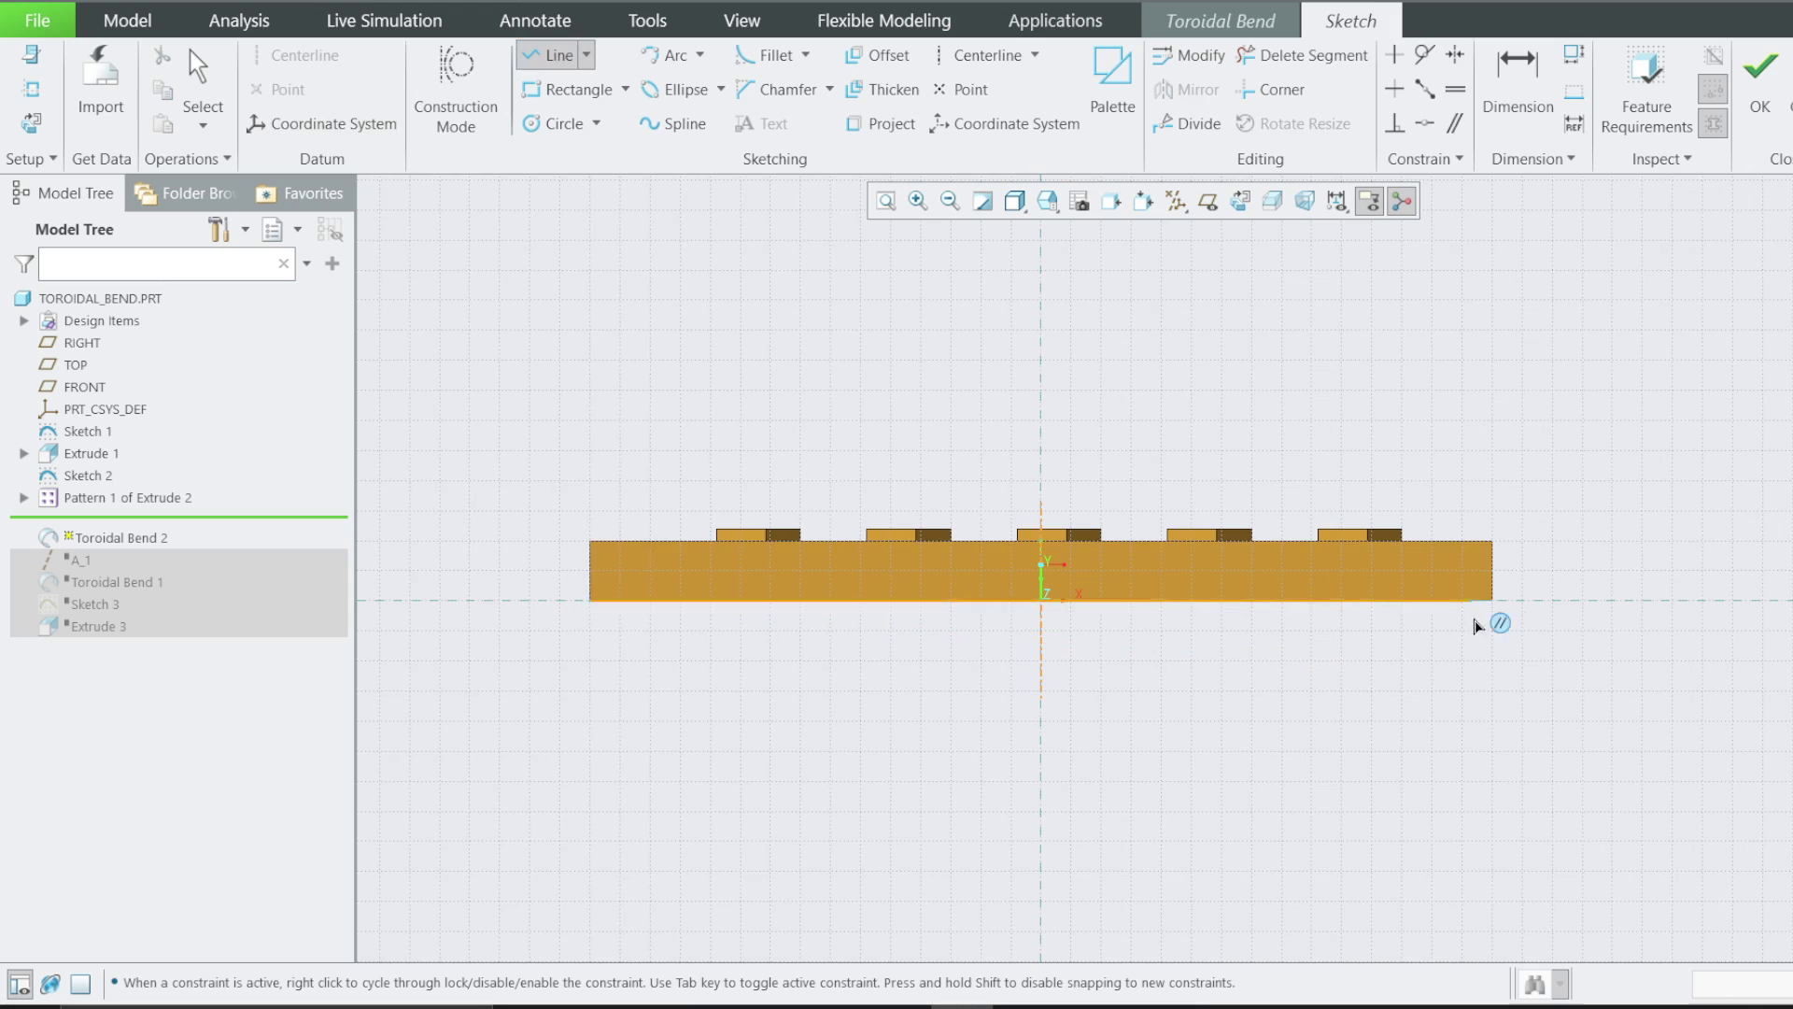
pyautogui.click(1492, 600)
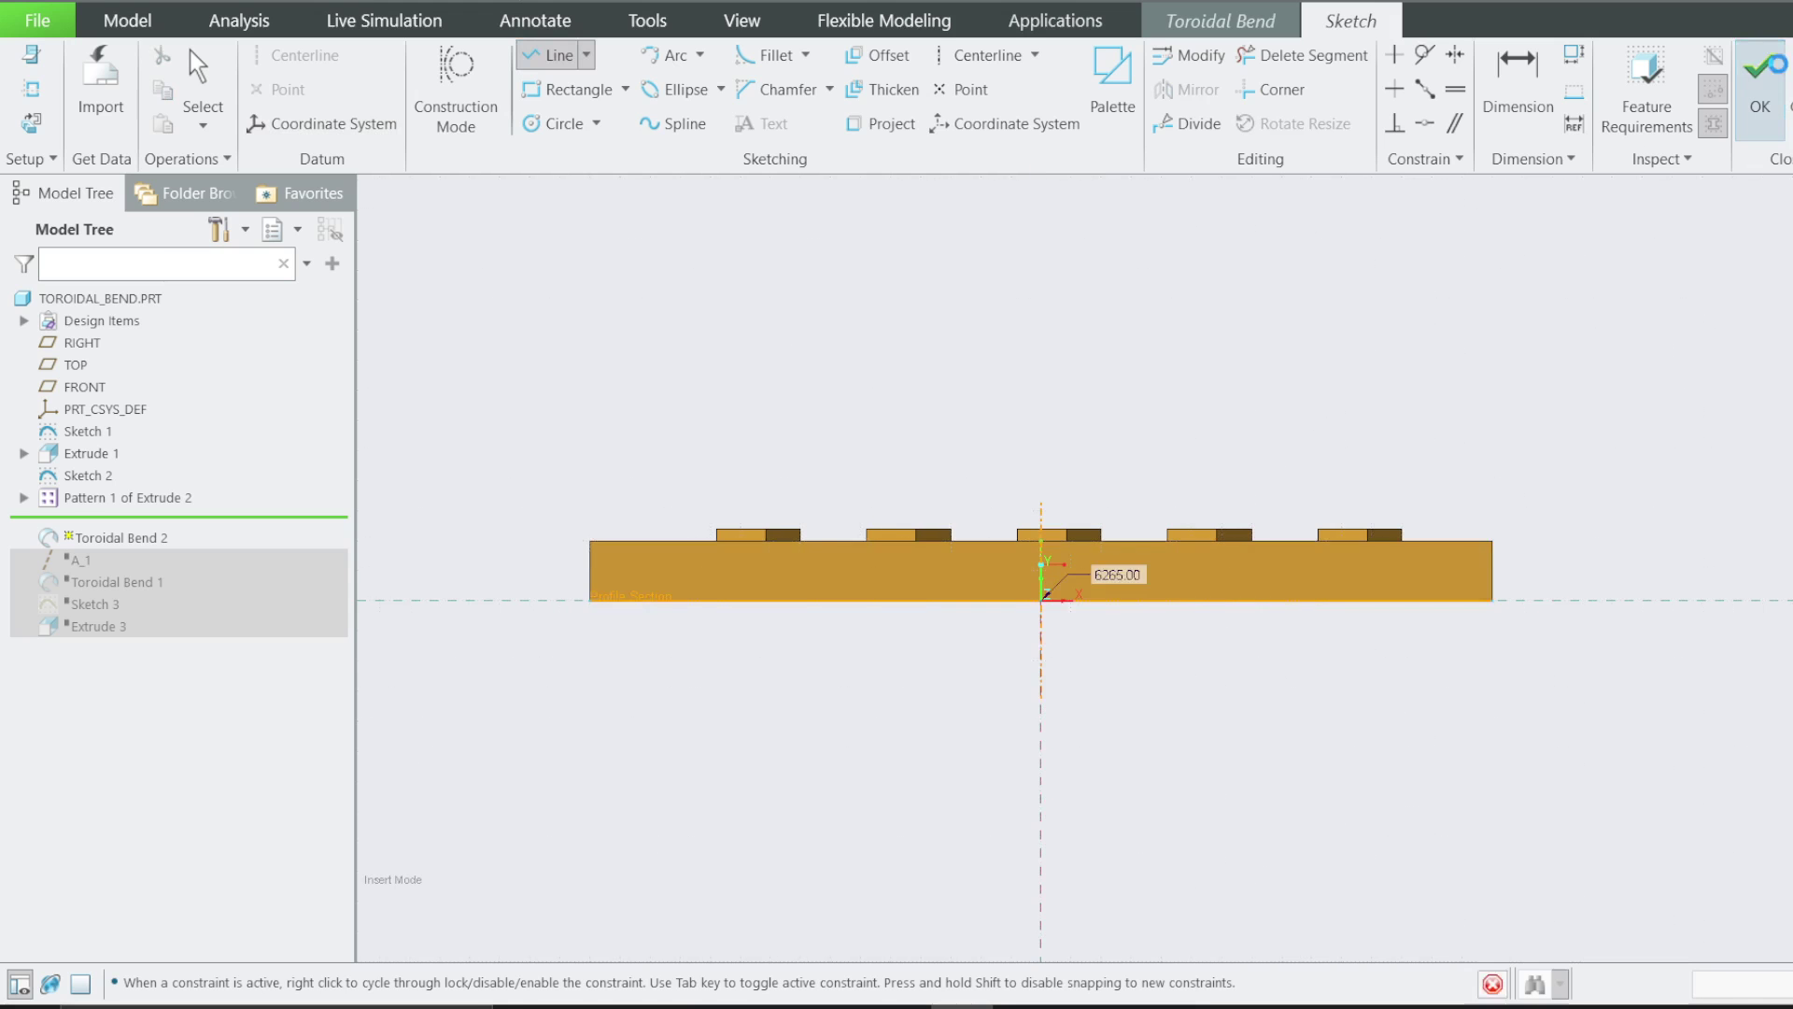
pyautogui.click(1760, 94)
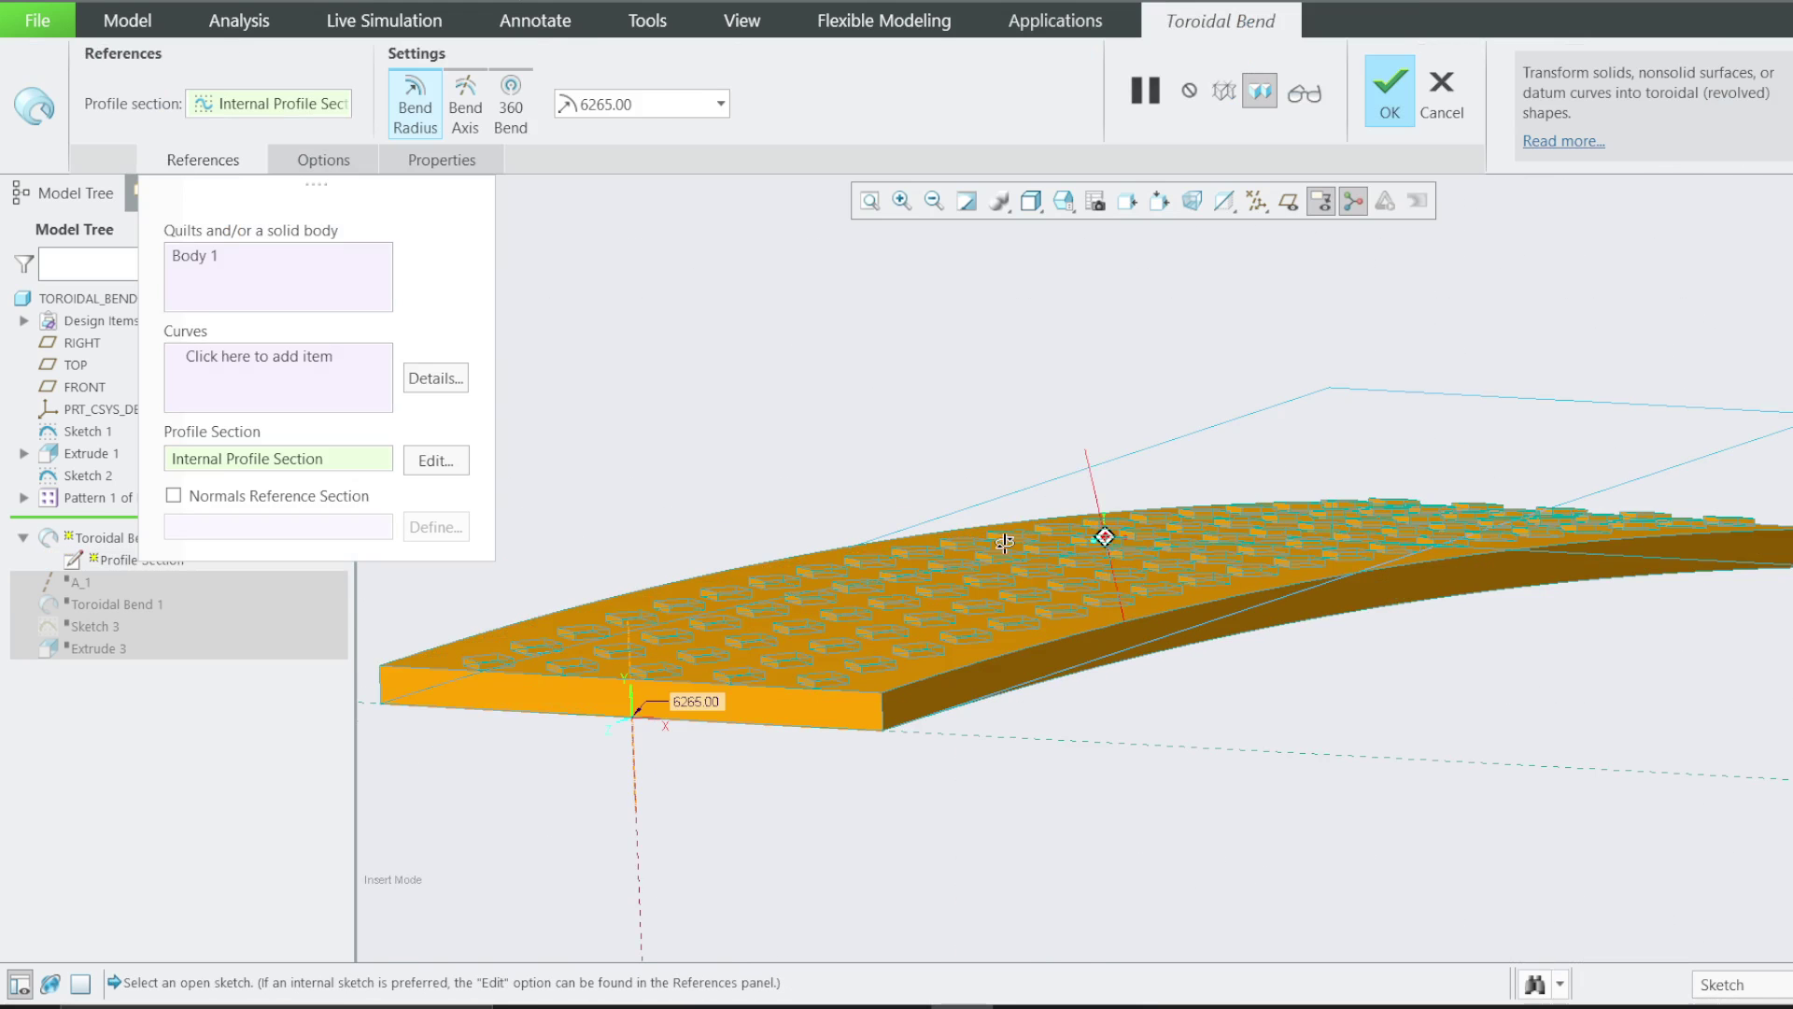
# Check the previewed curvature of the plate in the RIGHT view and accept the toroidal bend
pyautogui.scroll(3, 1065, 520)
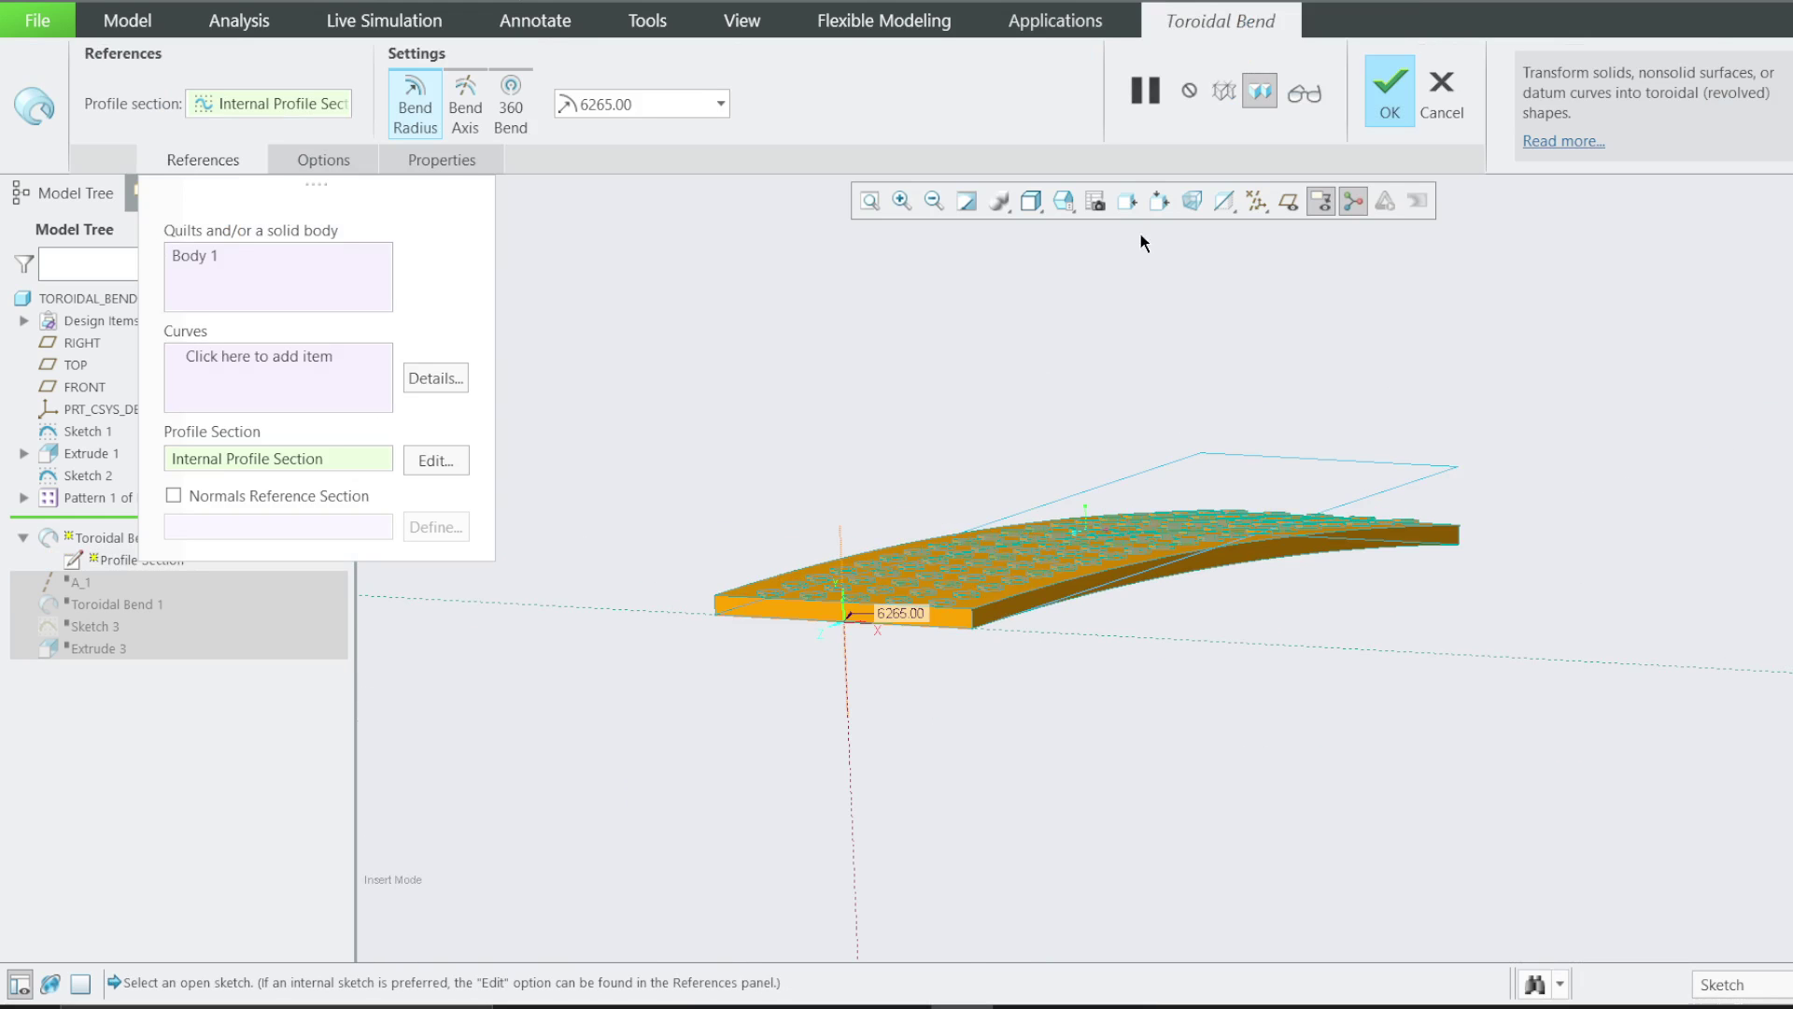
pyautogui.click(1079, 208)
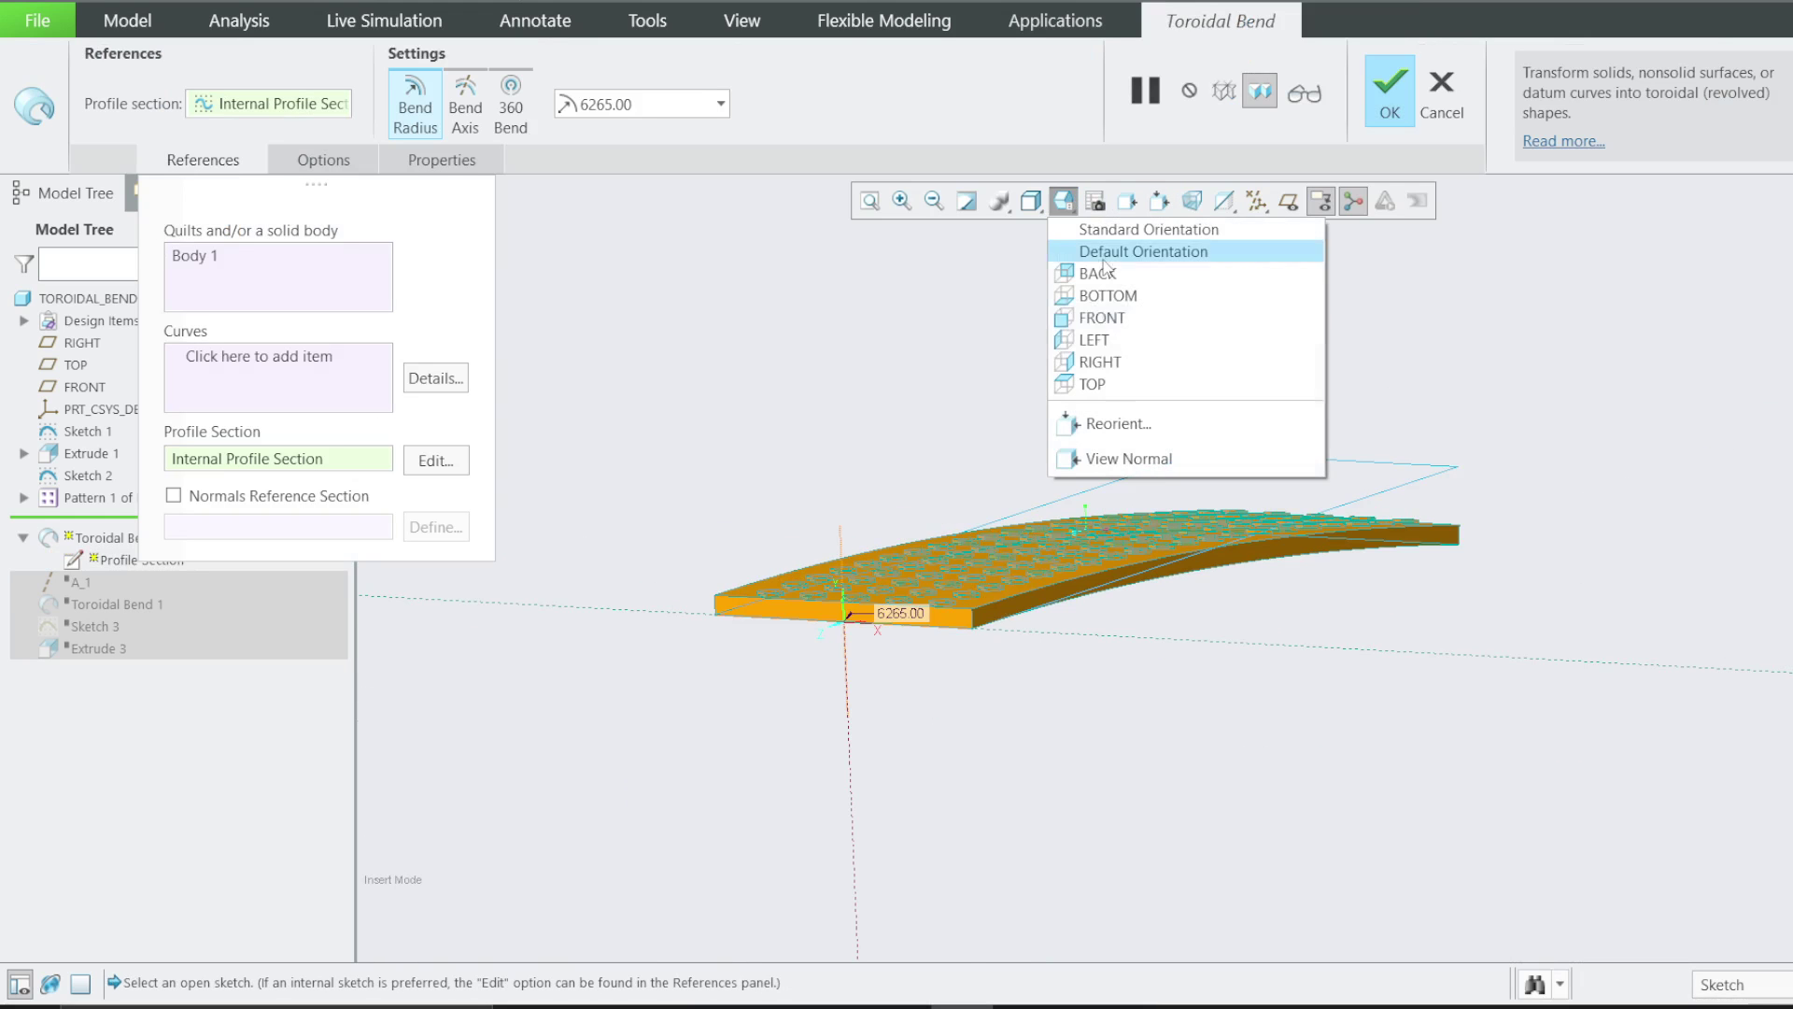
pyautogui.click(1098, 353)
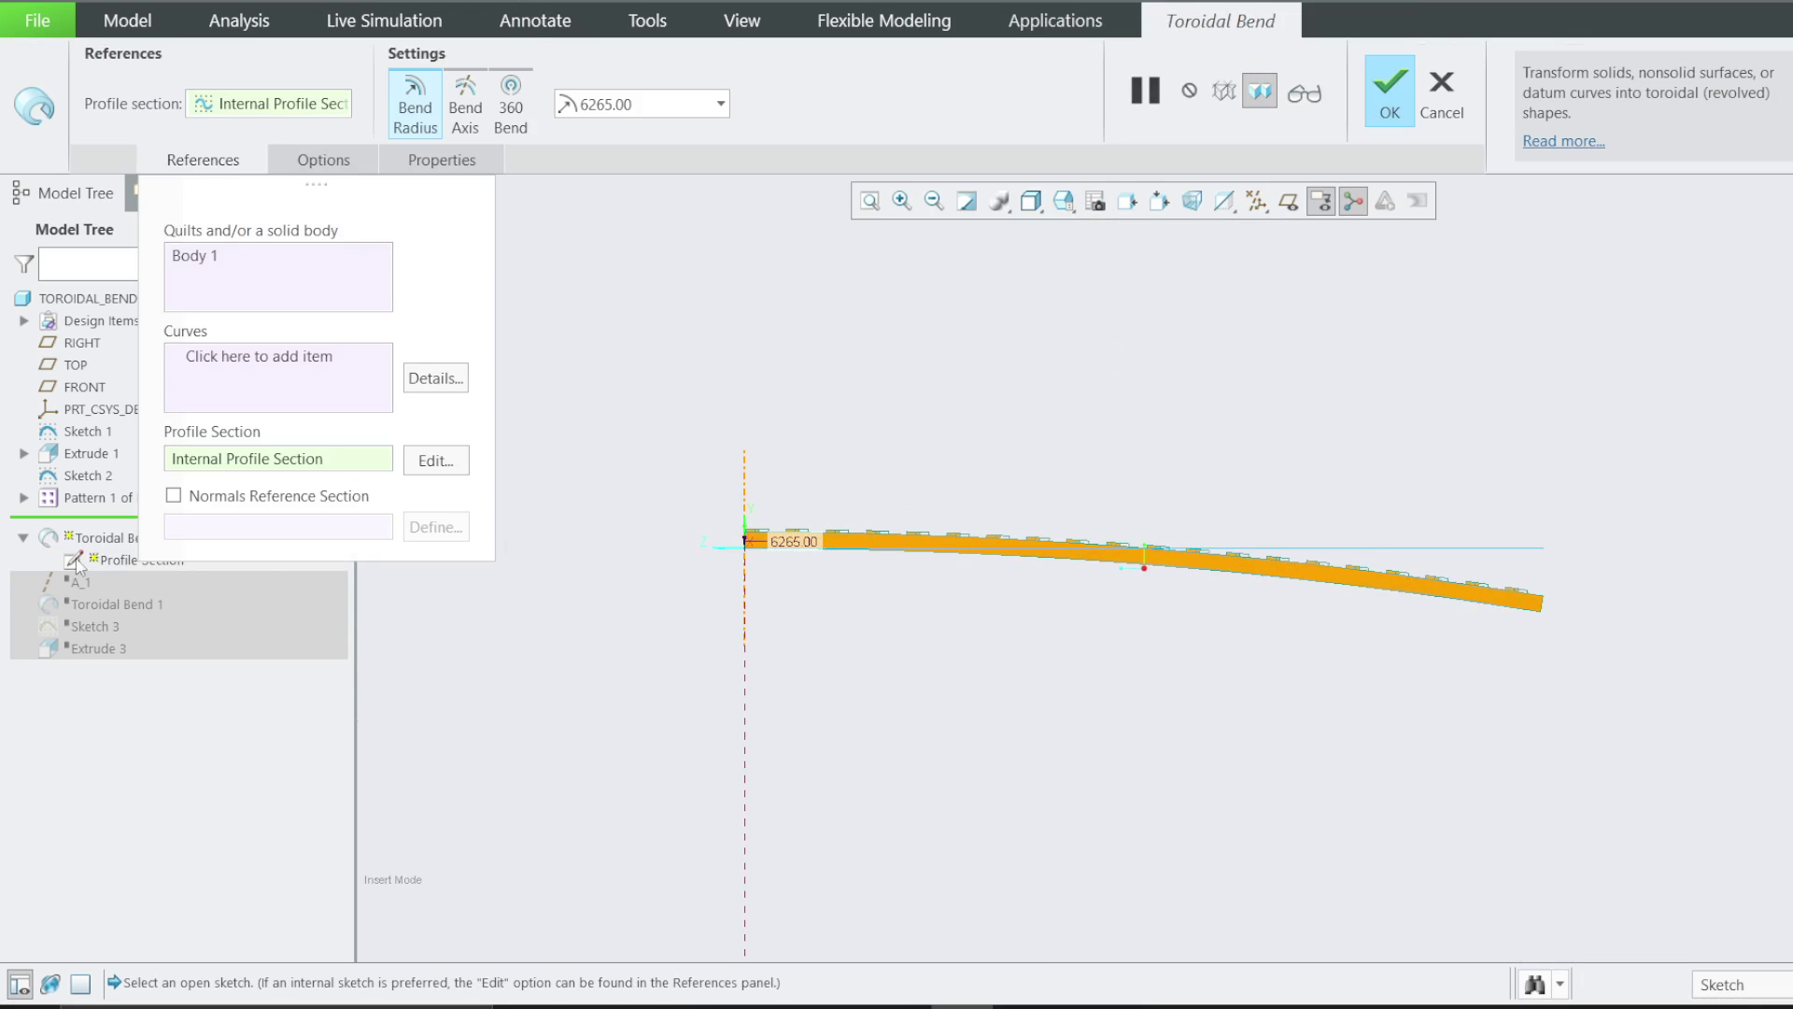
pyautogui.scroll(4, 934, 607)
pyautogui.scroll(-4, 938, 568)
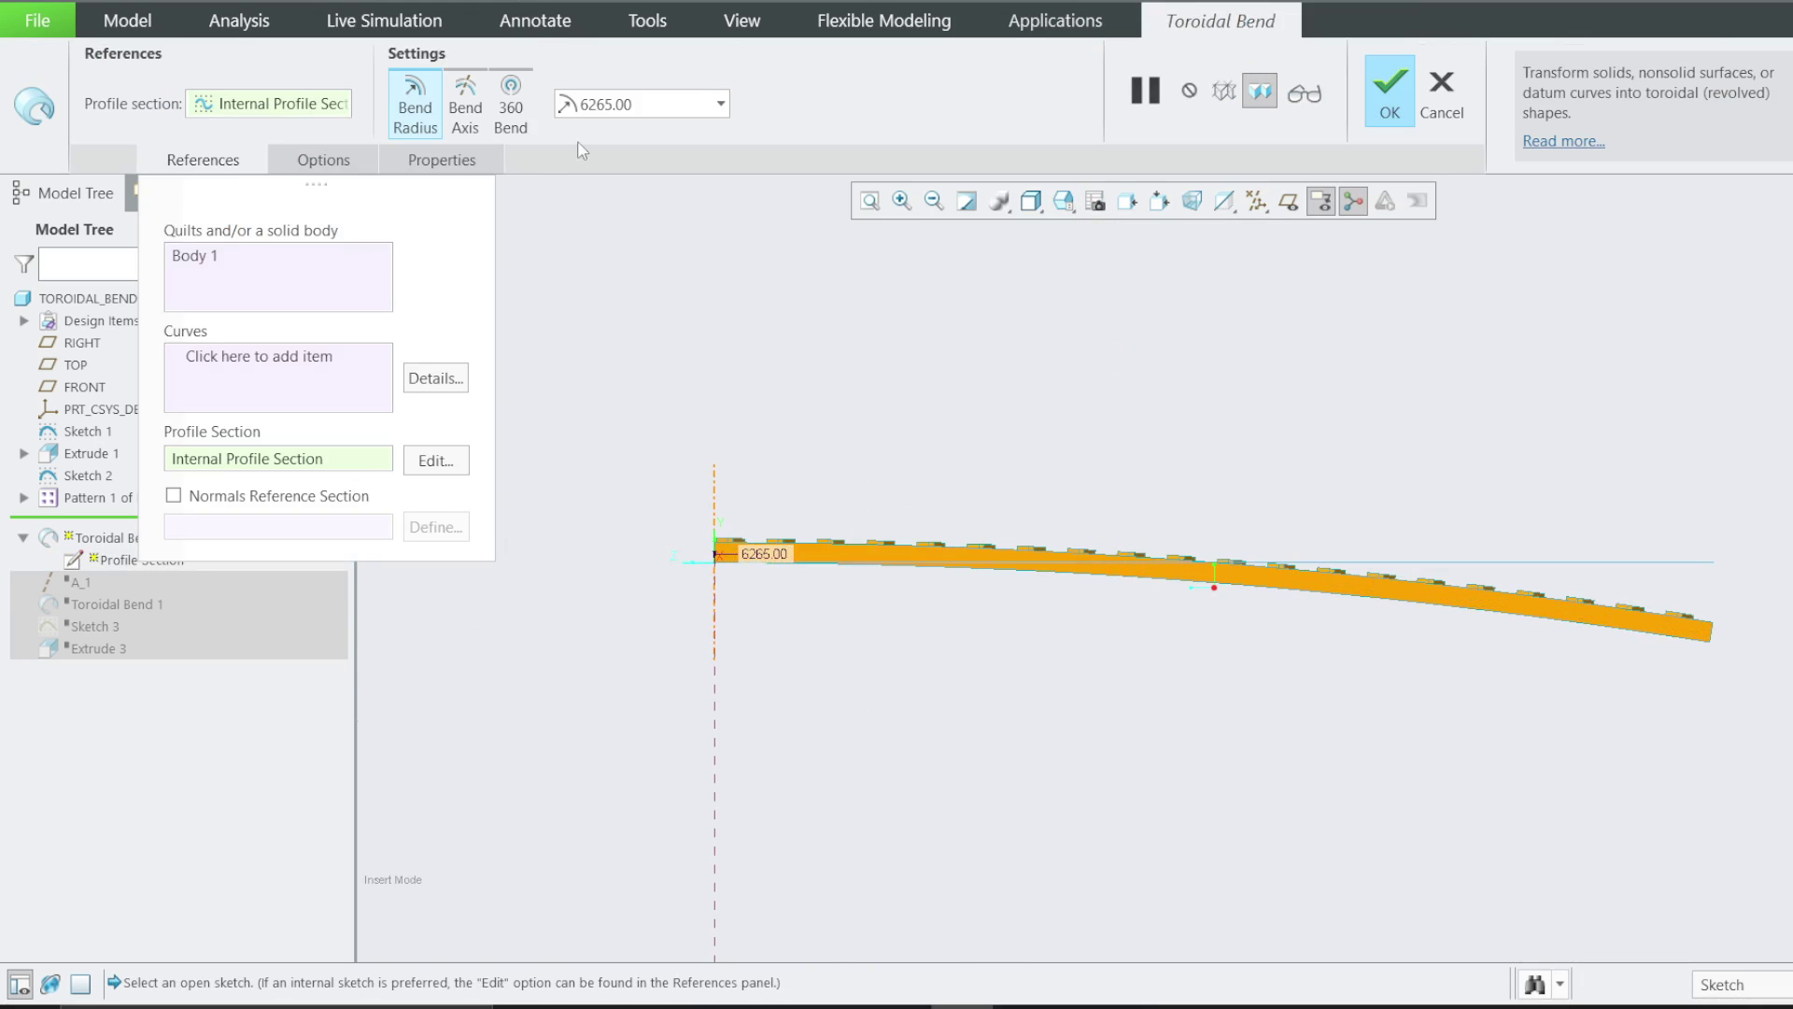
pyautogui.doubleClick(616, 105)
pyautogui.scroll(2, 889, 415)
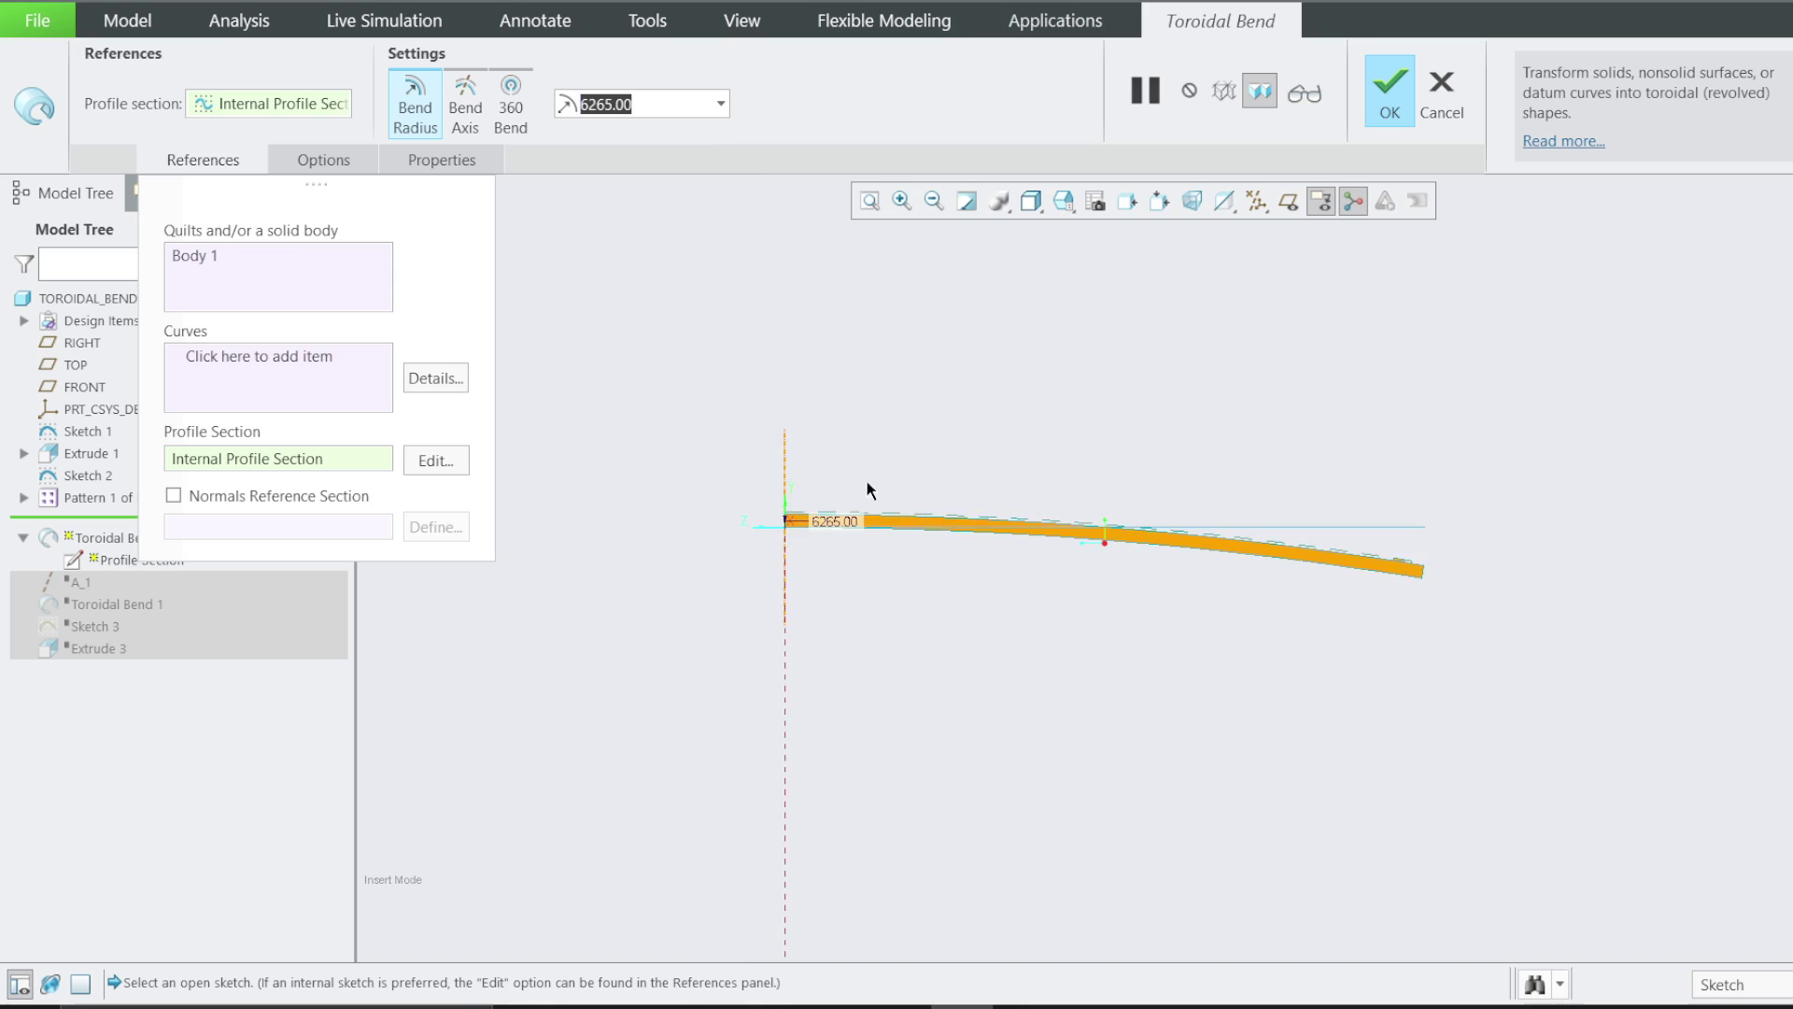
pyautogui.scroll(-3, 815, 518)
pyautogui.scroll(2, 818, 547)
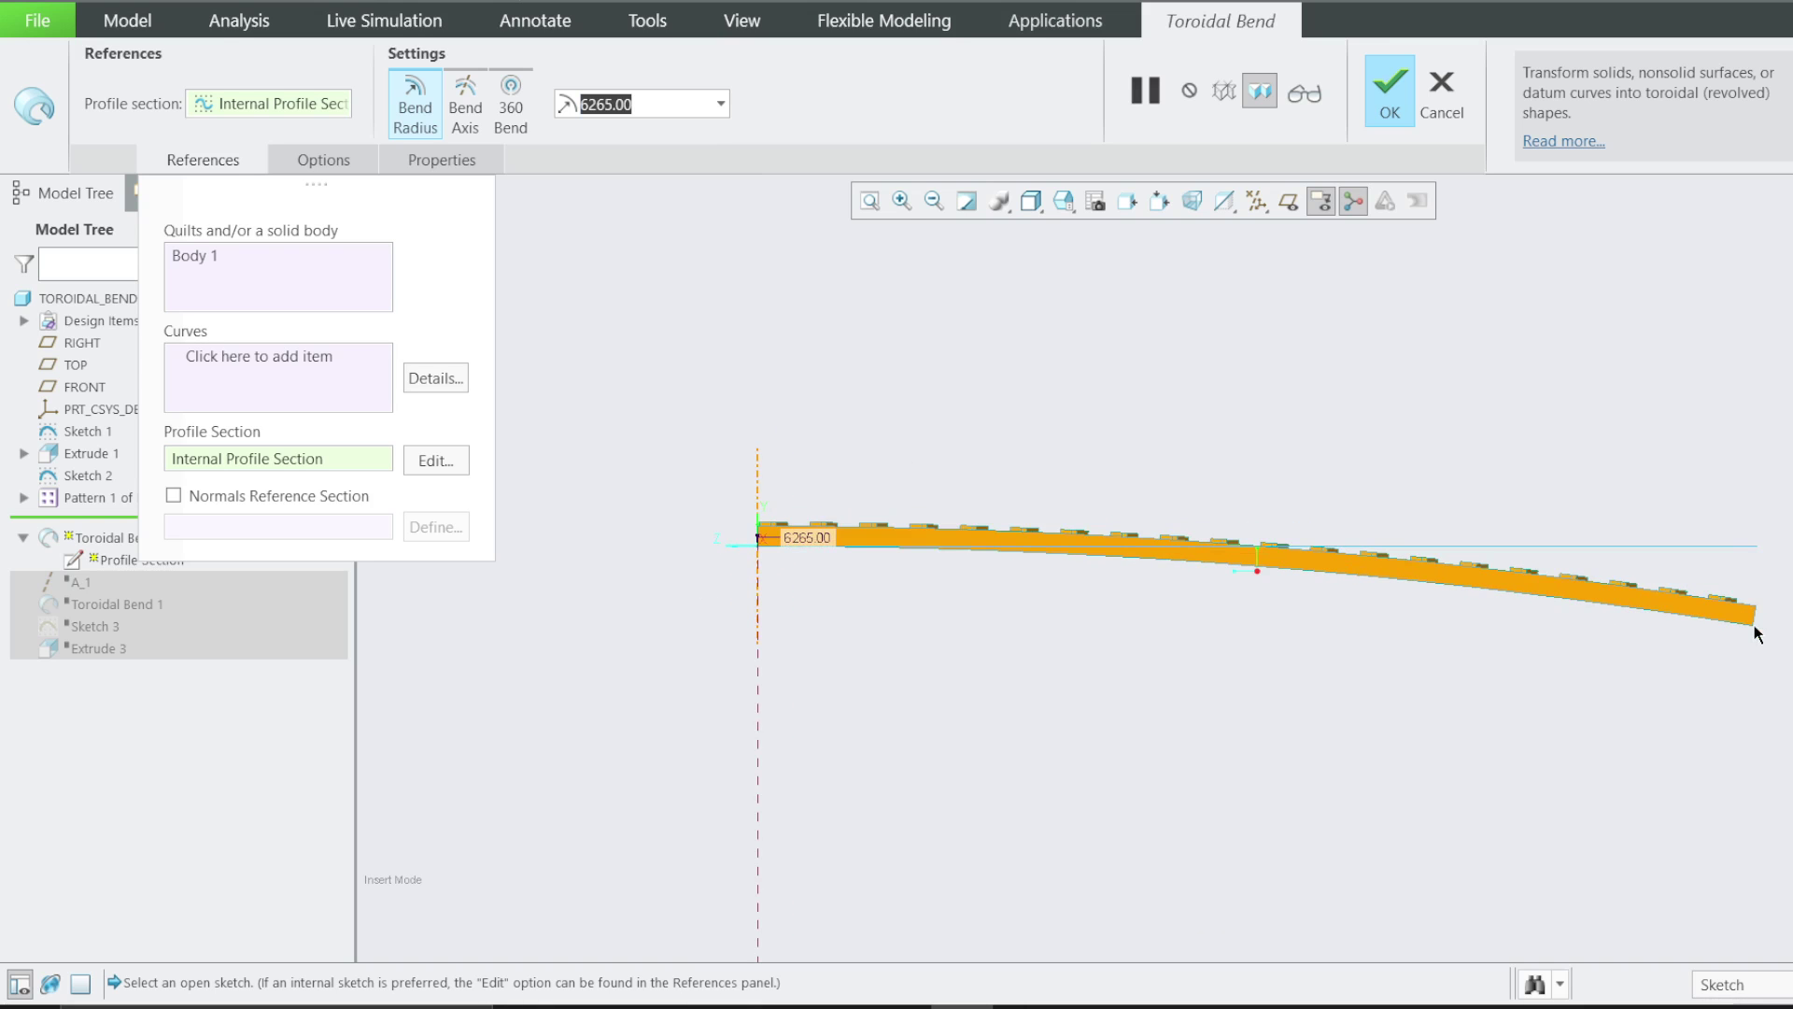
pyautogui.click(1389, 110)
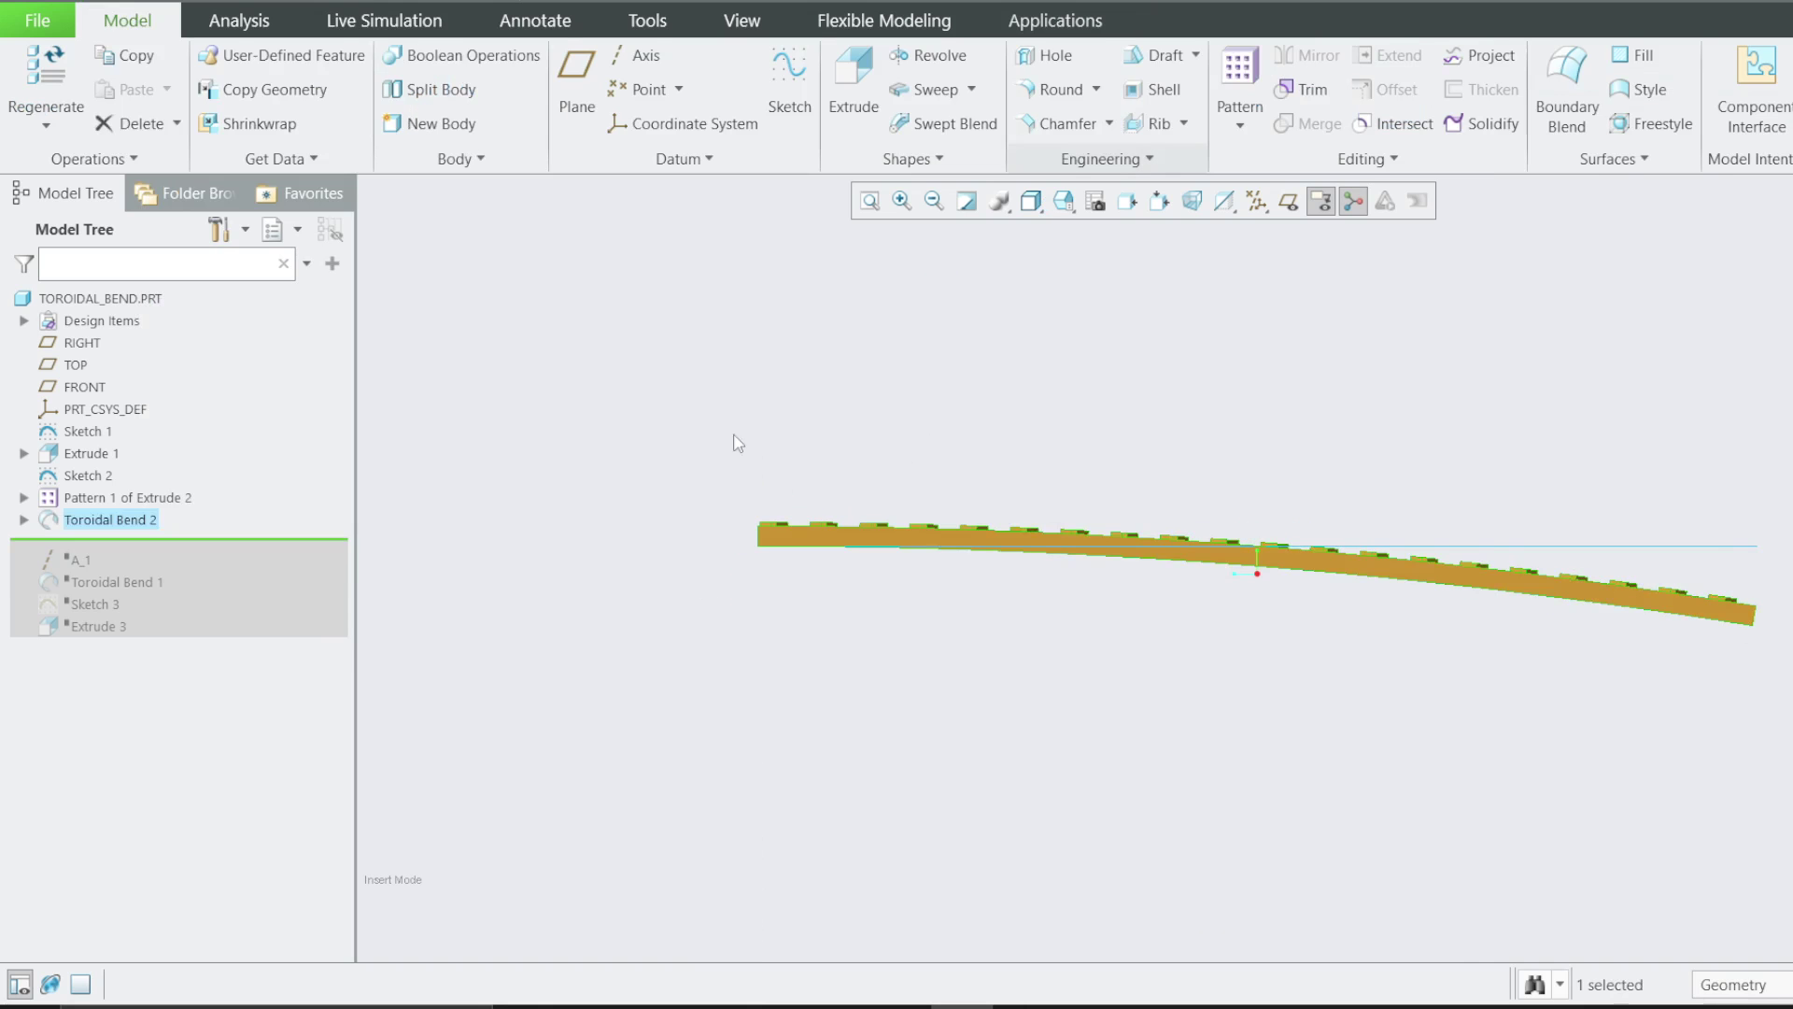
# Examine the length and width dimensions of the base plate's sketch, Sketch 1, and close it
pyautogui.rightClick(82, 433)
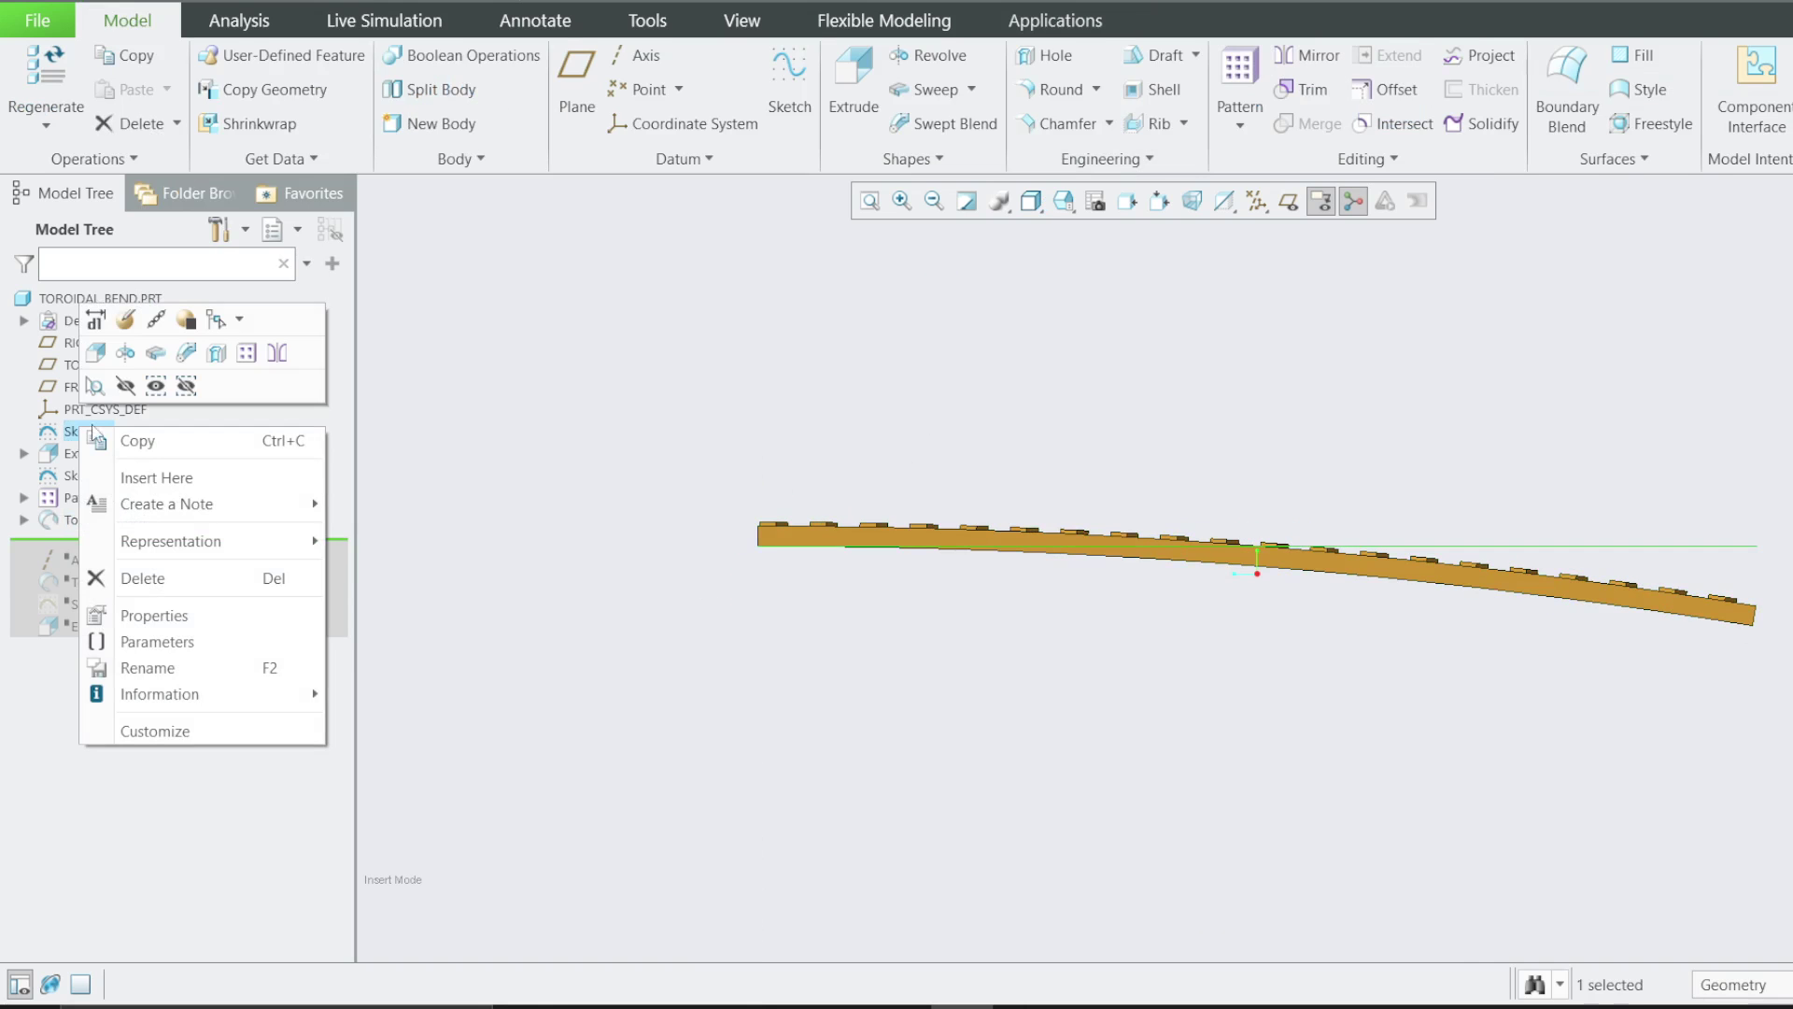
pyautogui.click(95, 320)
pyautogui.moveTo(901, 560); pyautogui.dragTo(1277, 596, button='middle')
pyautogui.scroll(-2, 1156, 514)
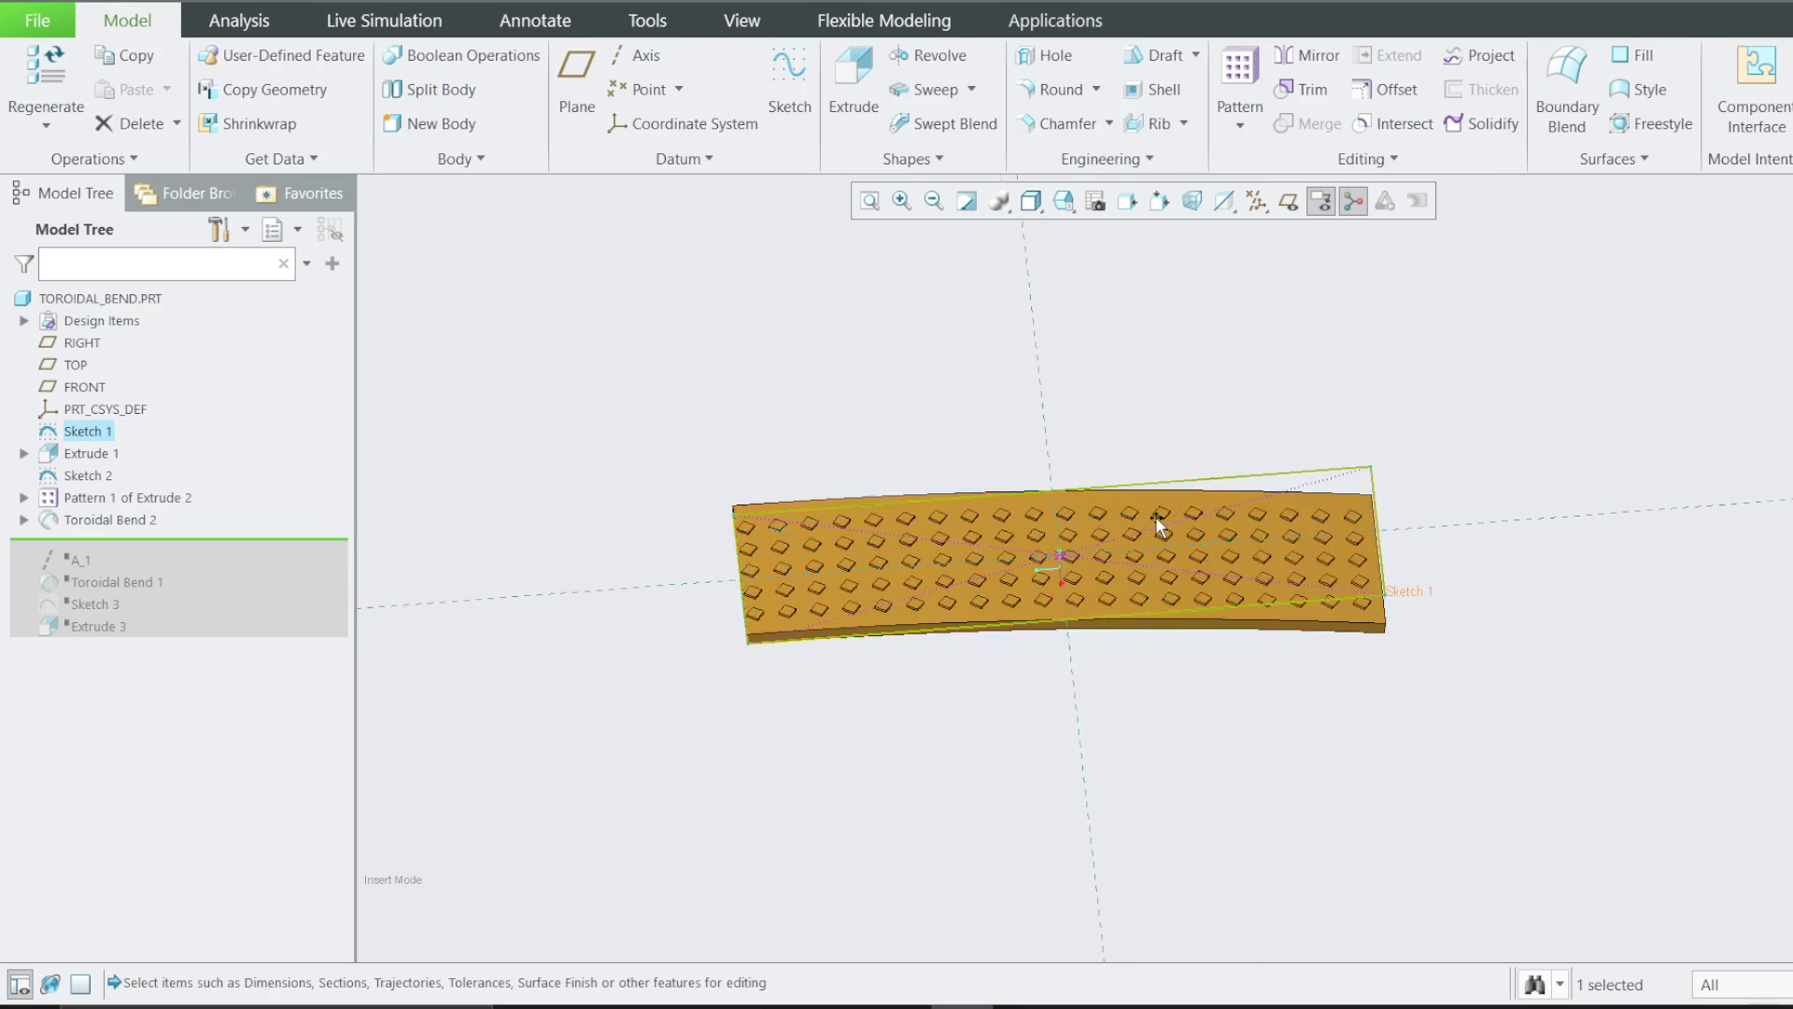
pyautogui.rightClick(100, 432)
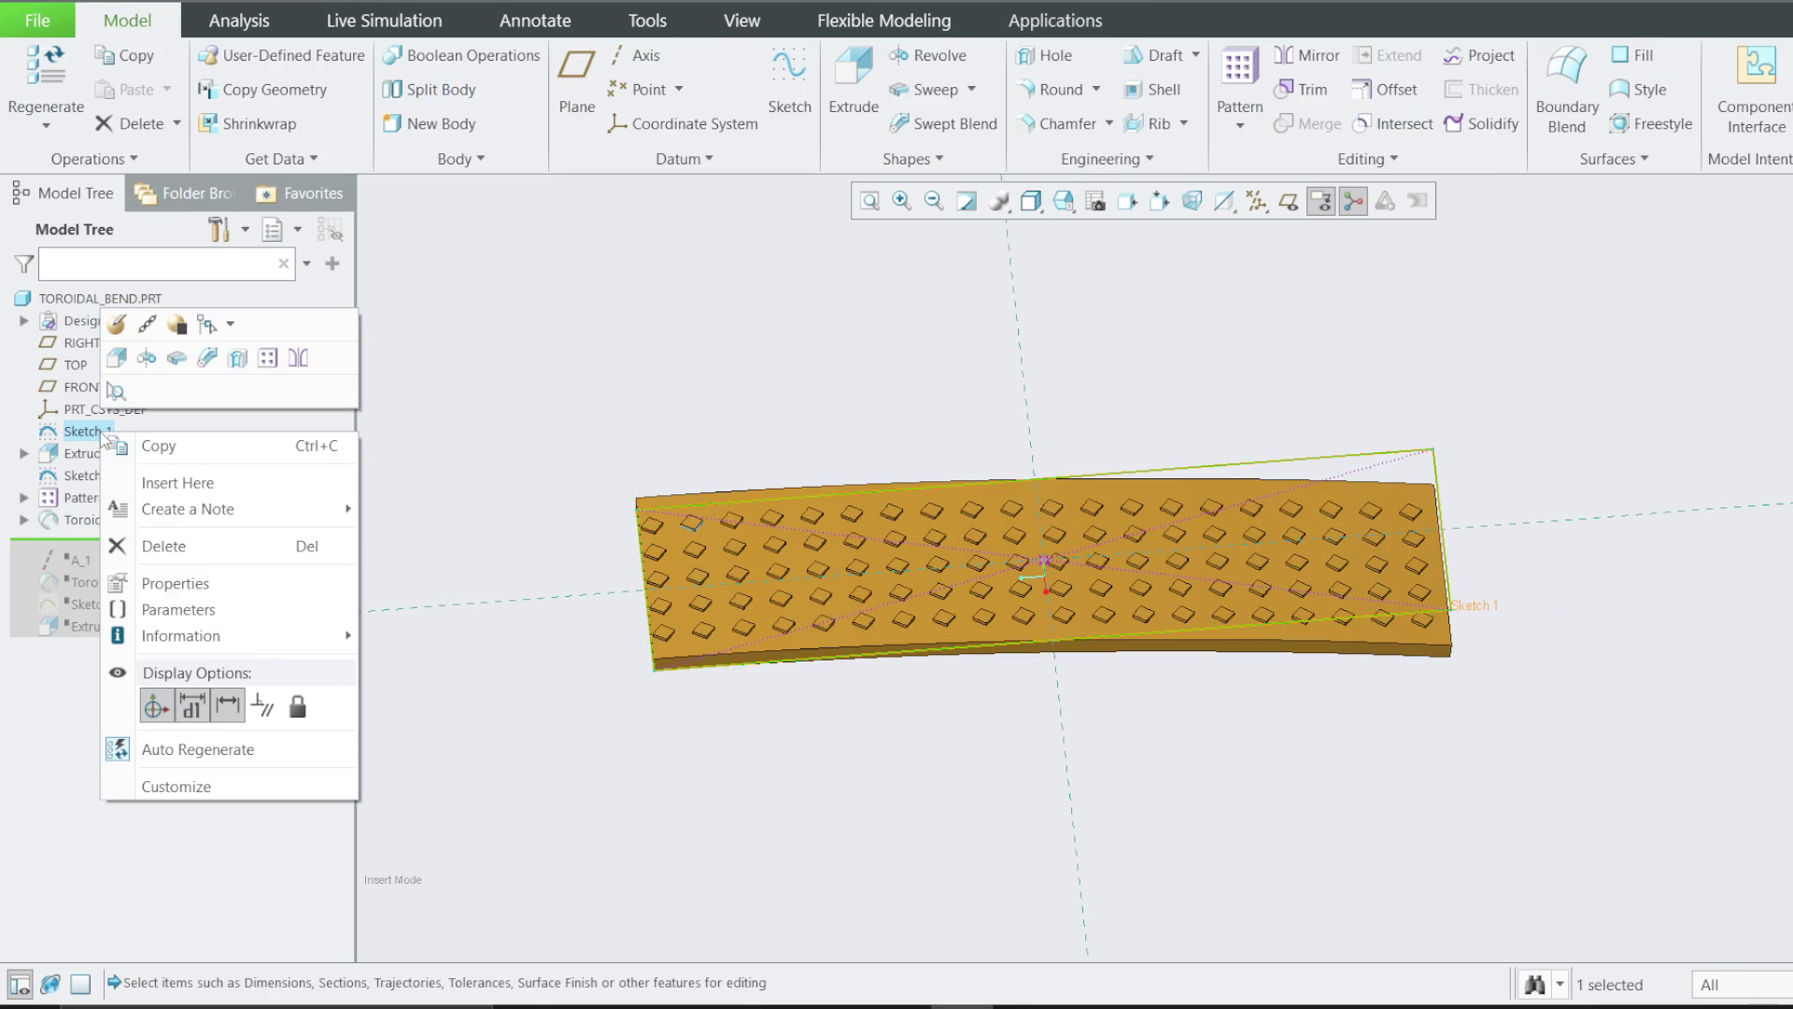
pyautogui.click(117, 324)
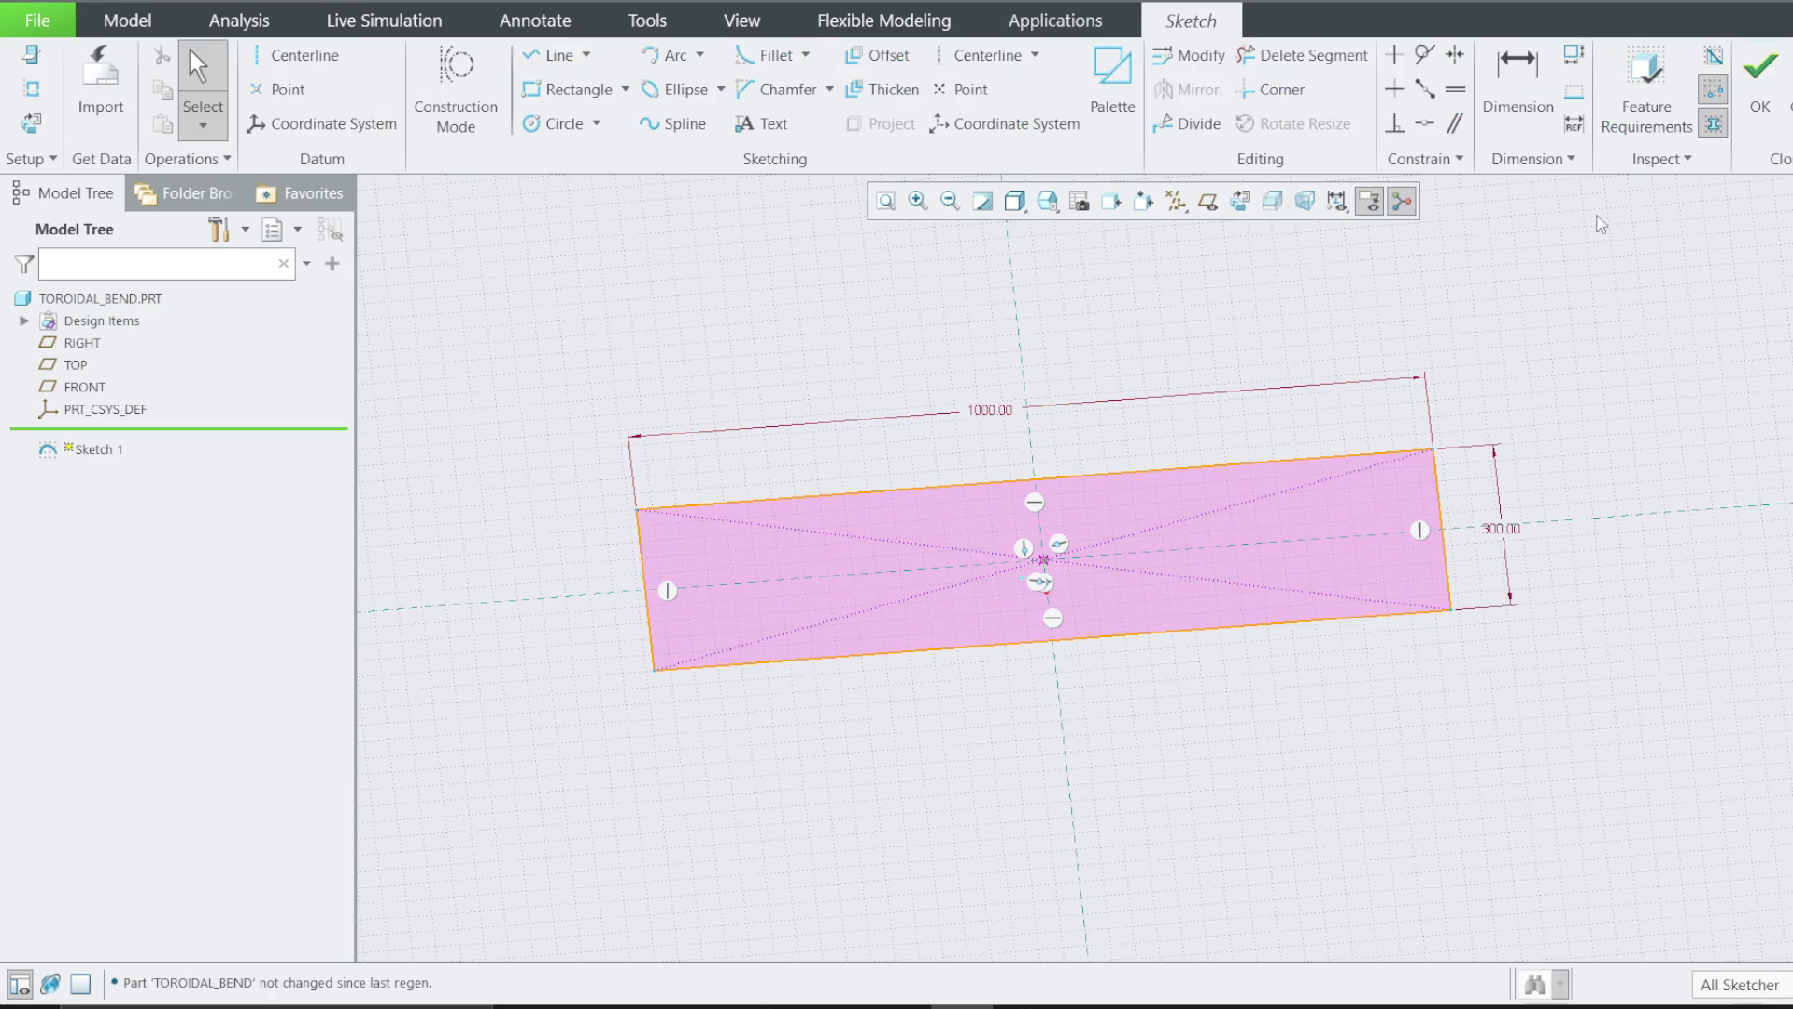
pyautogui.click(1786, 89)
pyautogui.click(1048, 547)
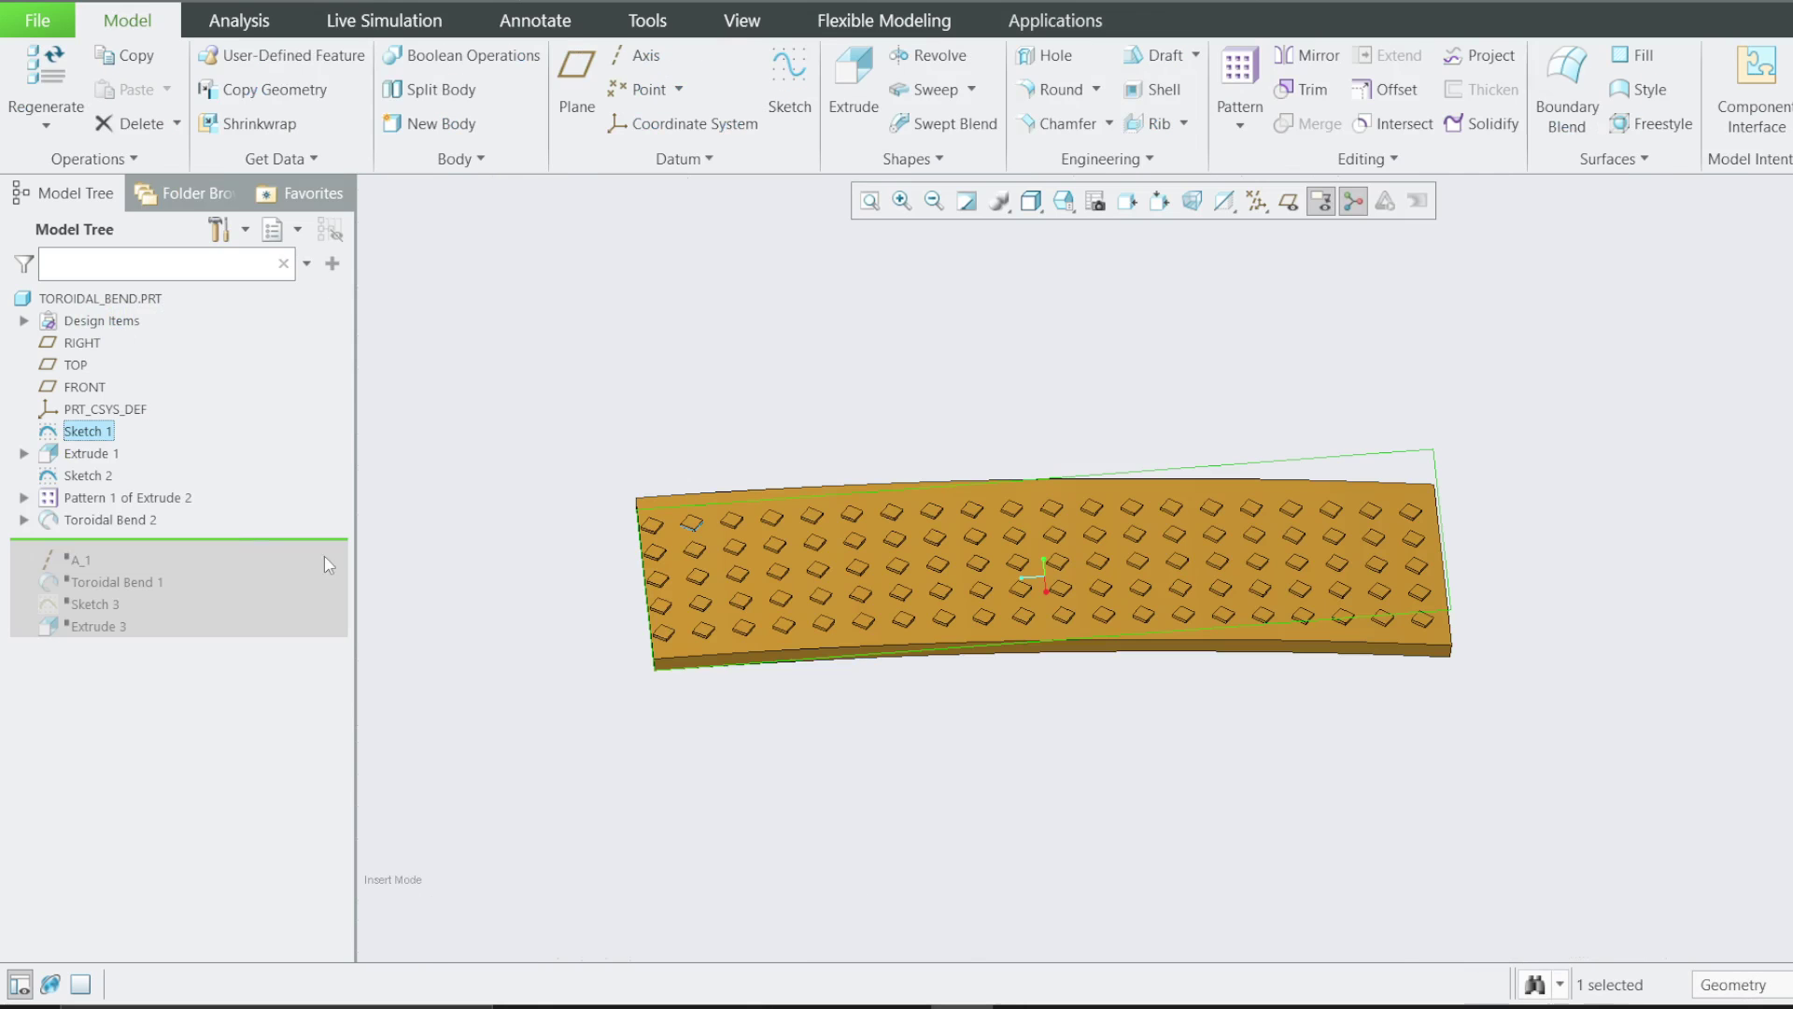
# Redefine Toroidal Bend 2 with a bend radius of 1000
pyautogui.rightClick(98, 519)
pyautogui.click(166, 409)
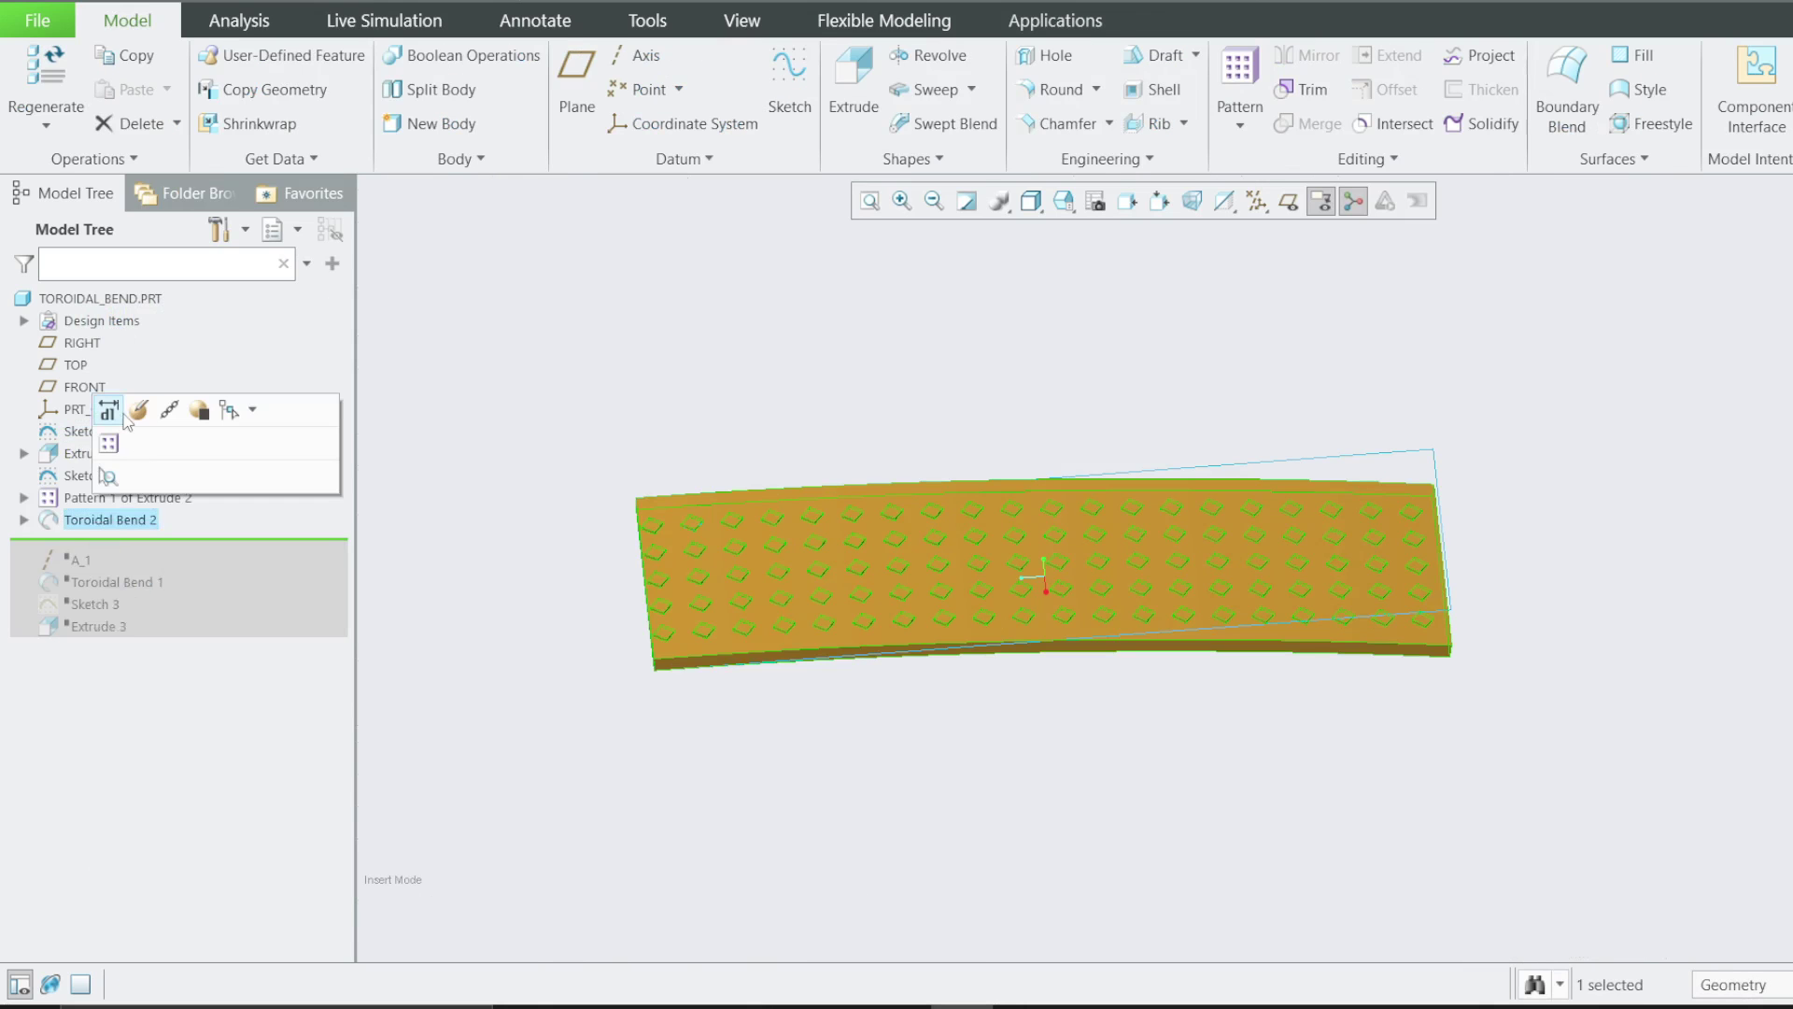
pyautogui.click(1157, 337)
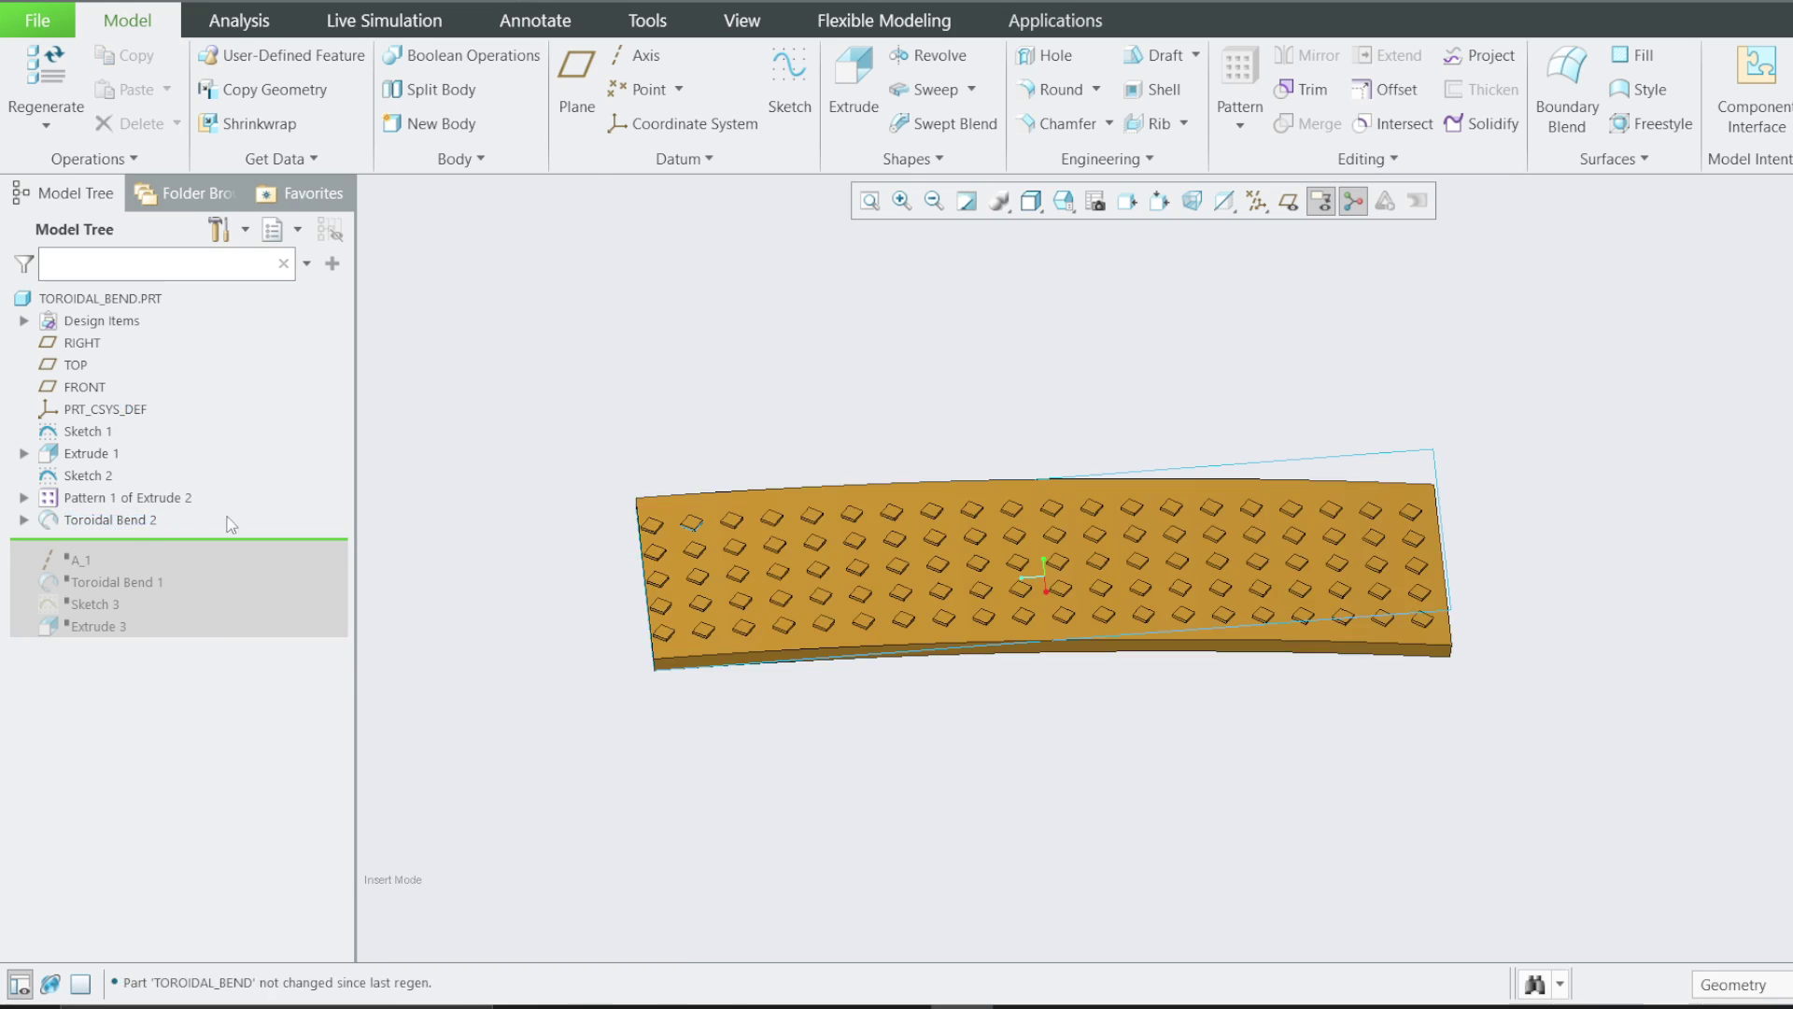
pyautogui.rightClick(112, 528)
pyautogui.click(159, 412)
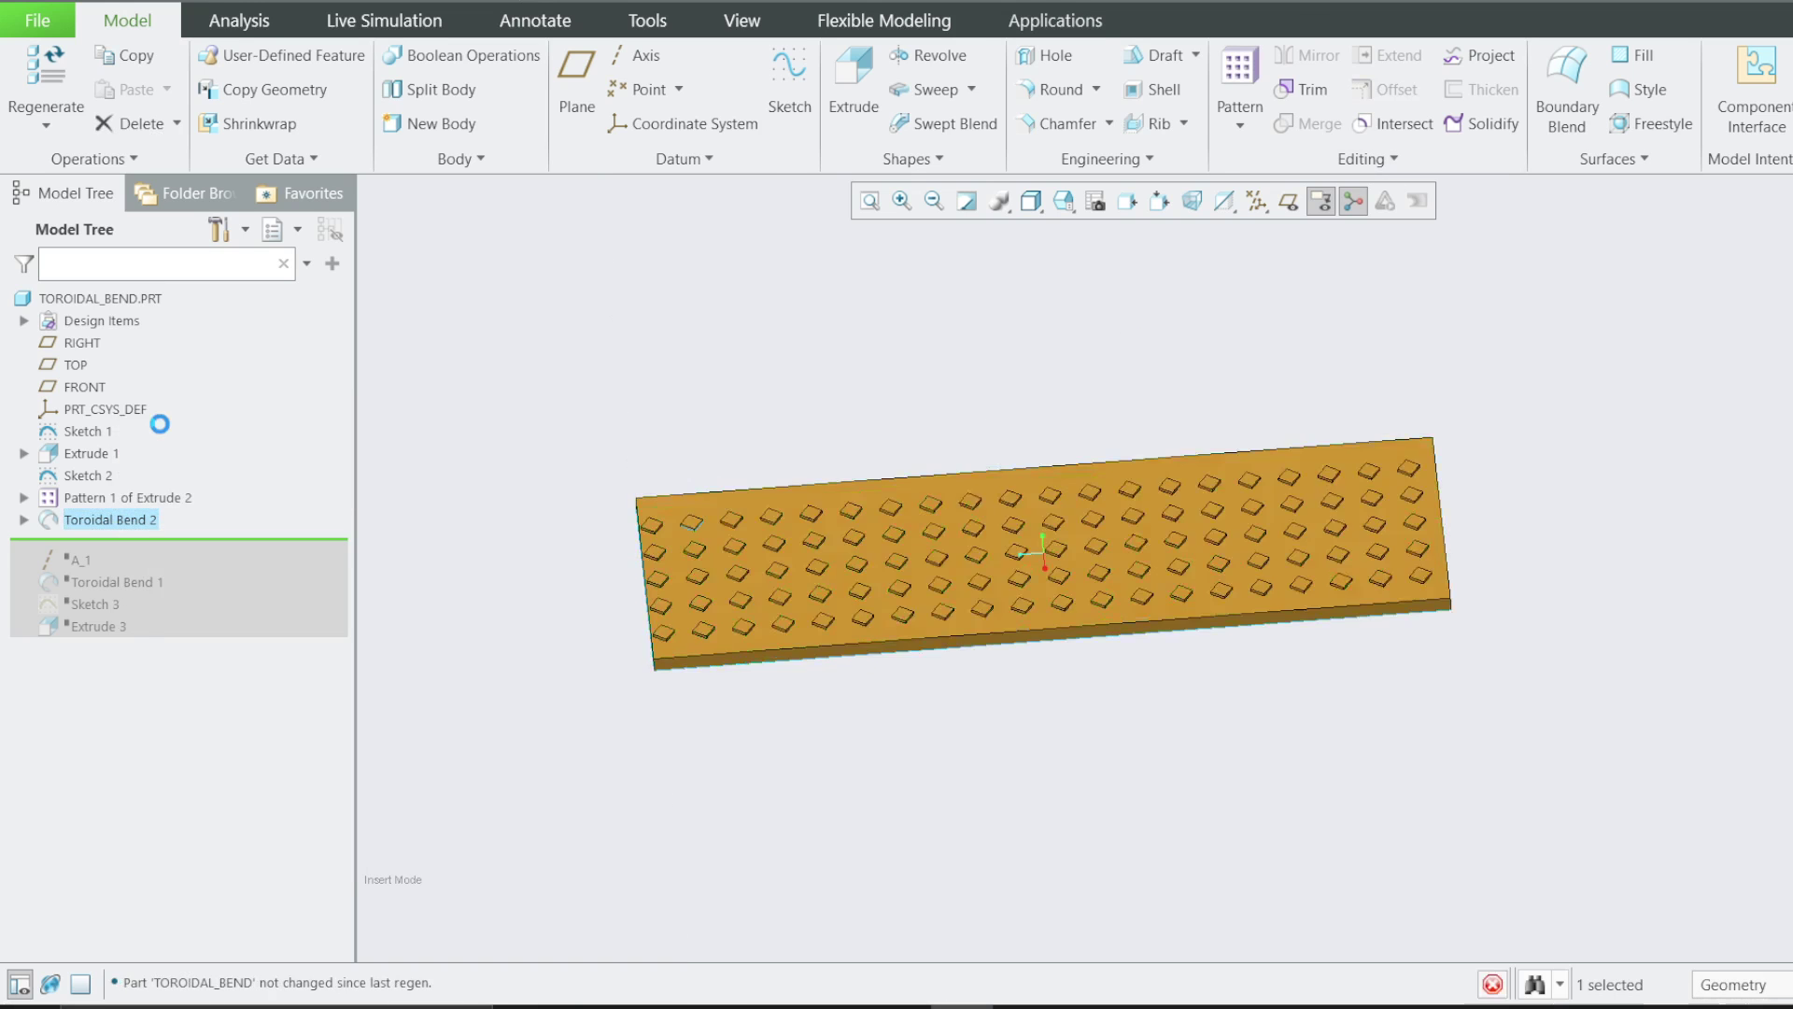
pyautogui.moveTo(717, 462); pyautogui.dragTo(706, 413, button='middle')
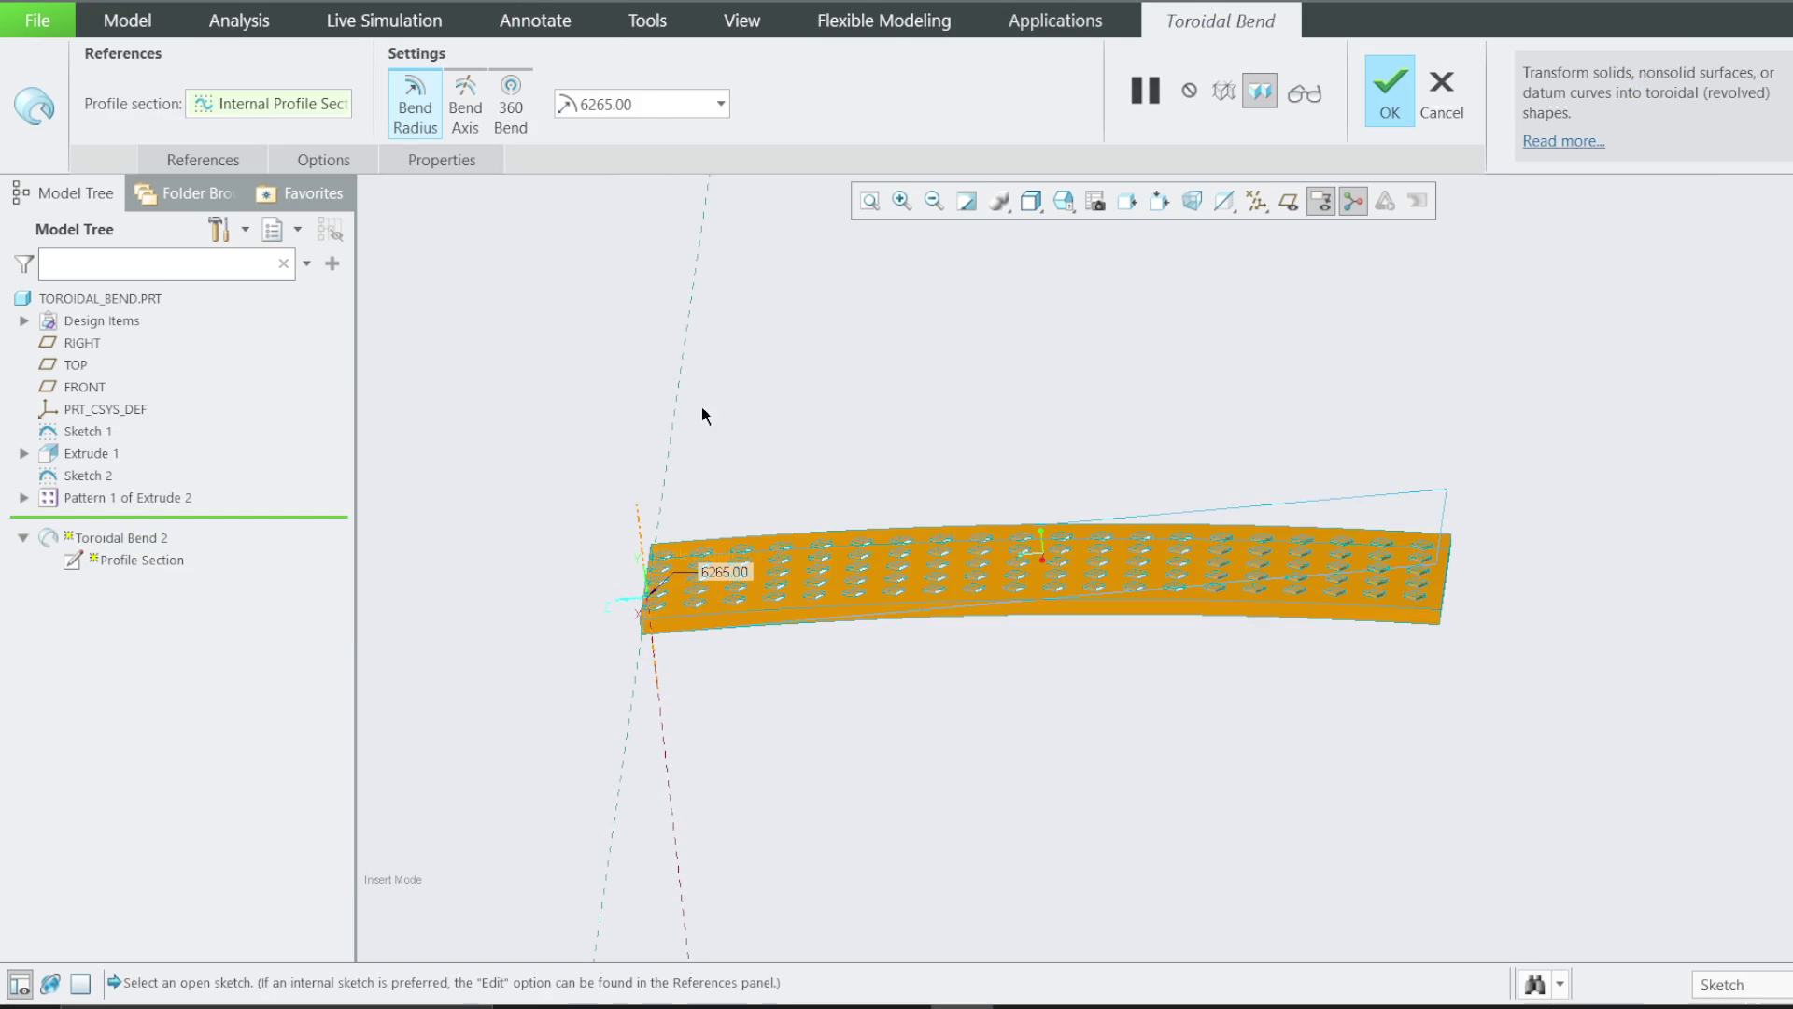
pyautogui.click(652, 104)
pyautogui.write('1000')
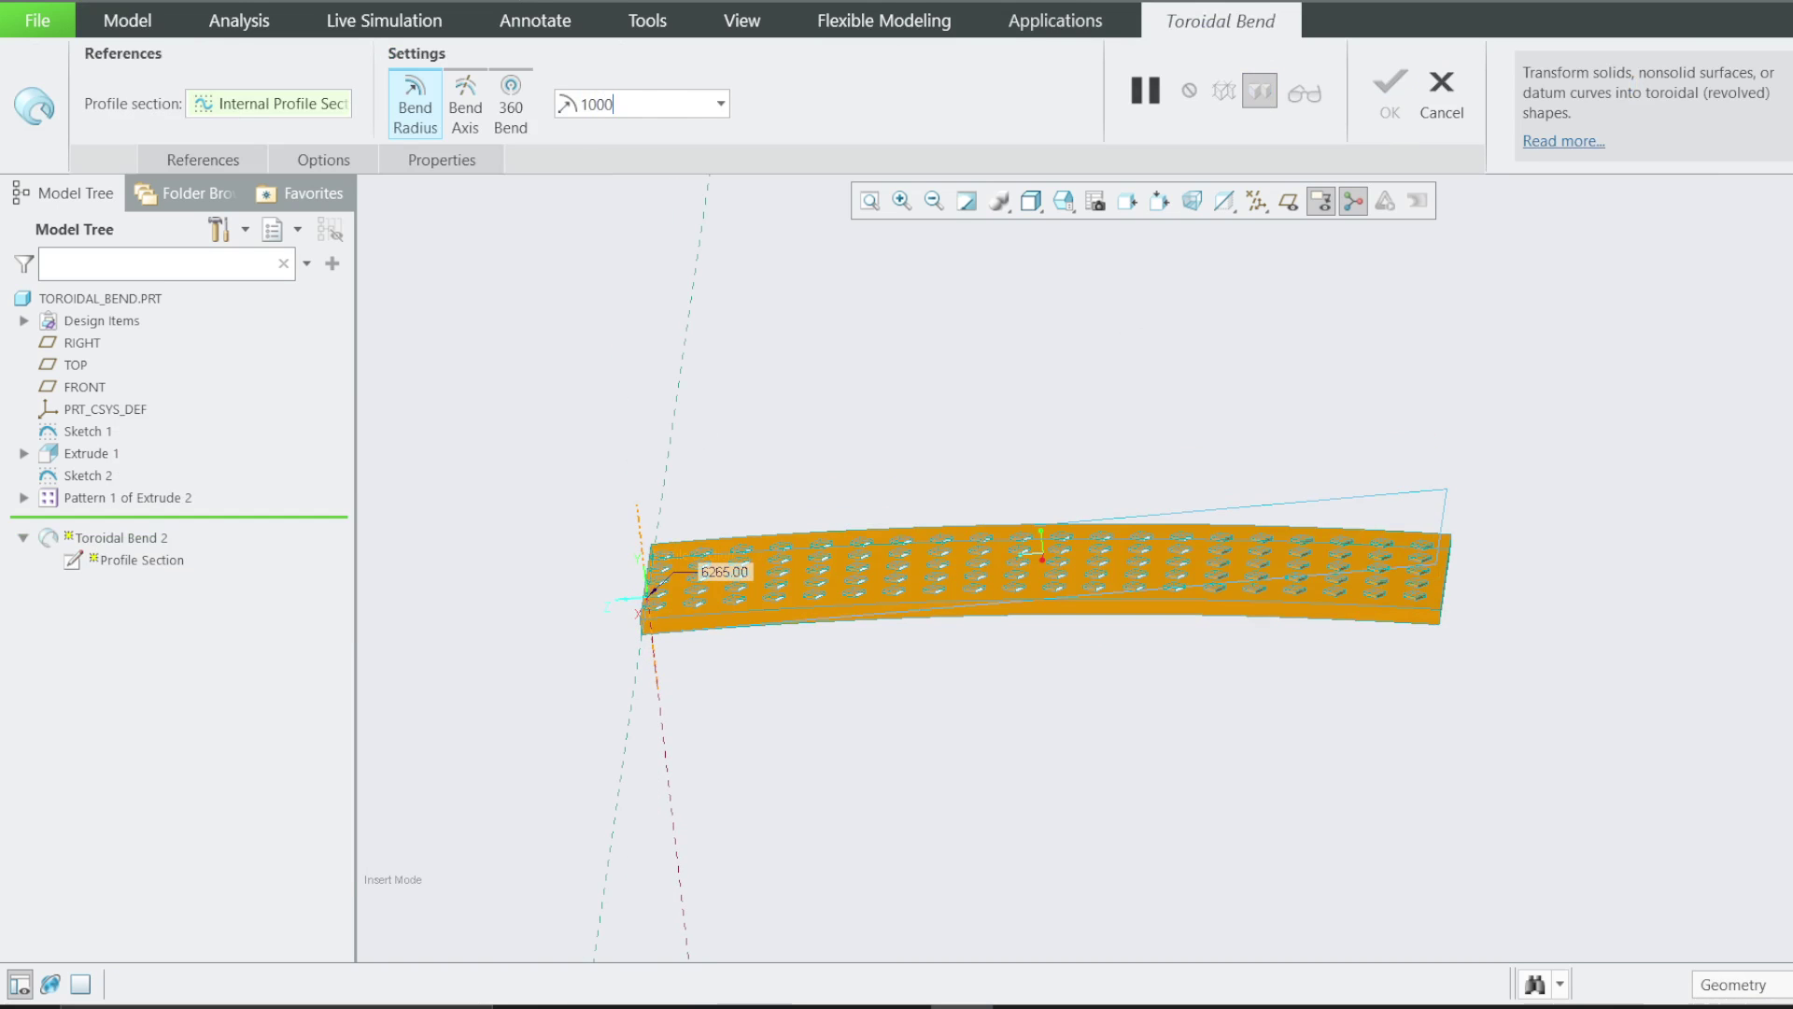
pyautogui.press('Return')
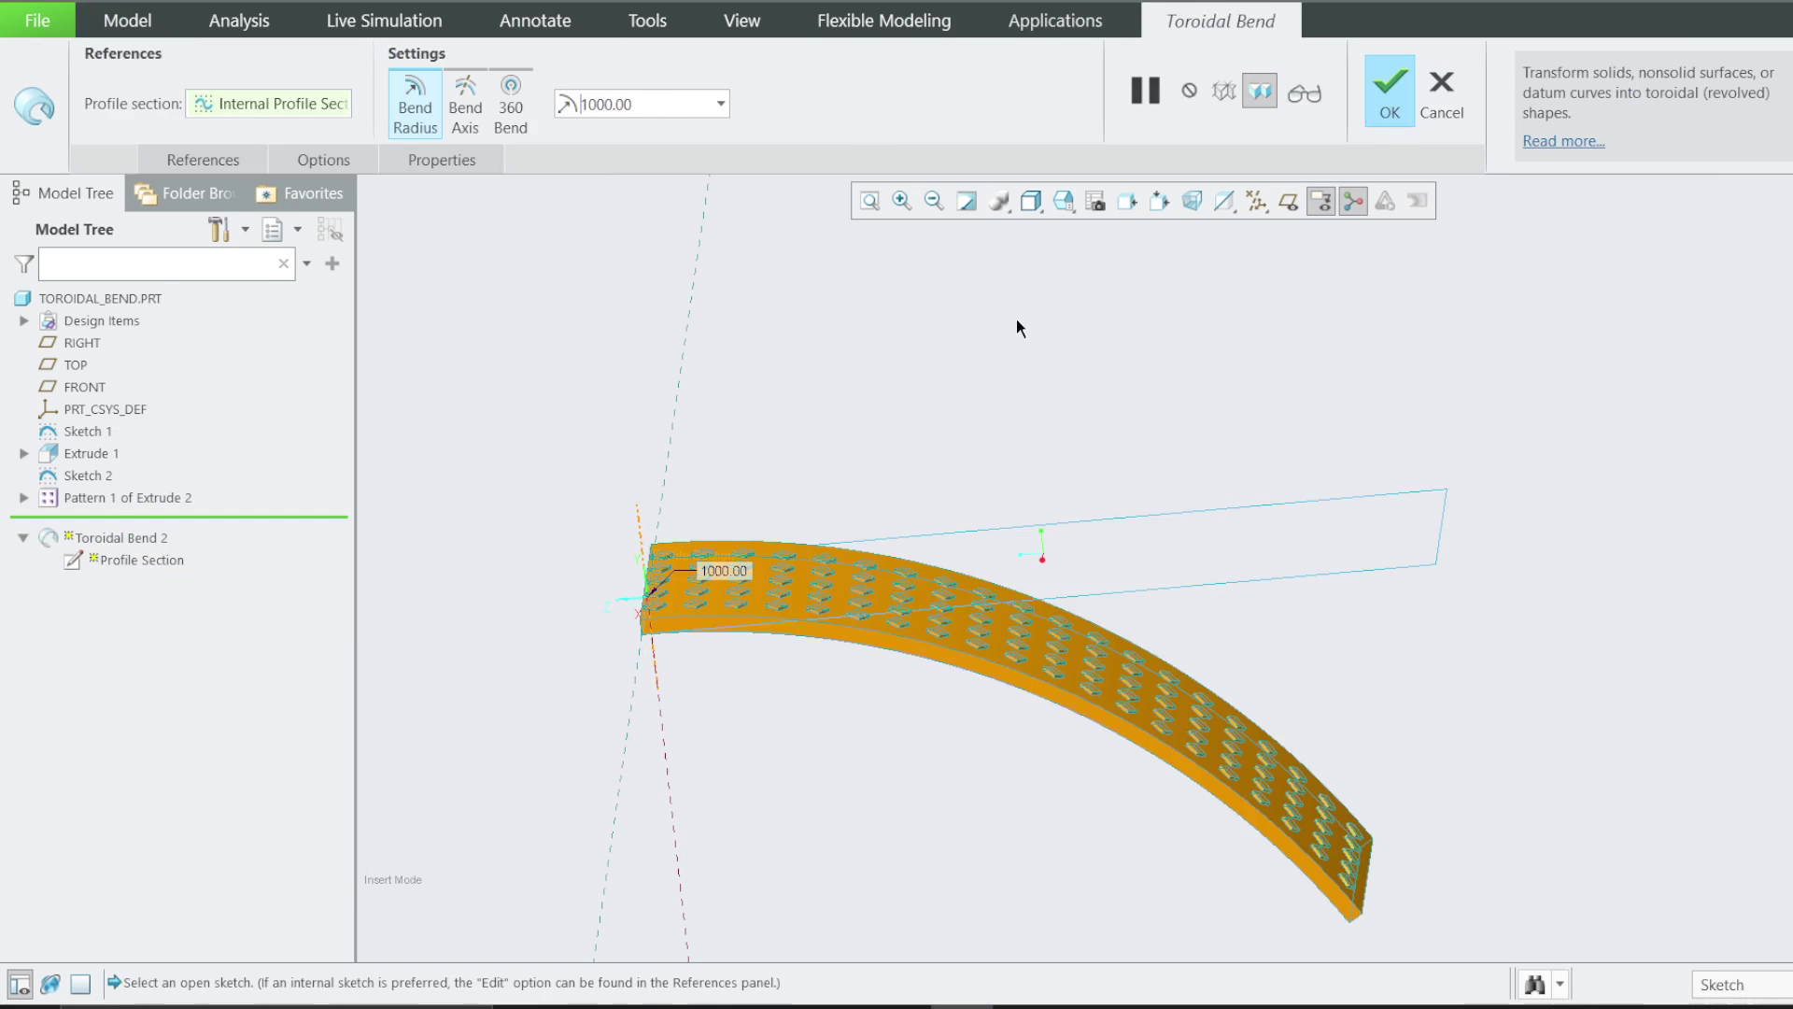
# Set the toroidal bend's radius to 1000/pi without adding a feature relation, viewing the plate from the RIGHT
pyautogui.click(1062, 200)
pyautogui.click(1102, 363)
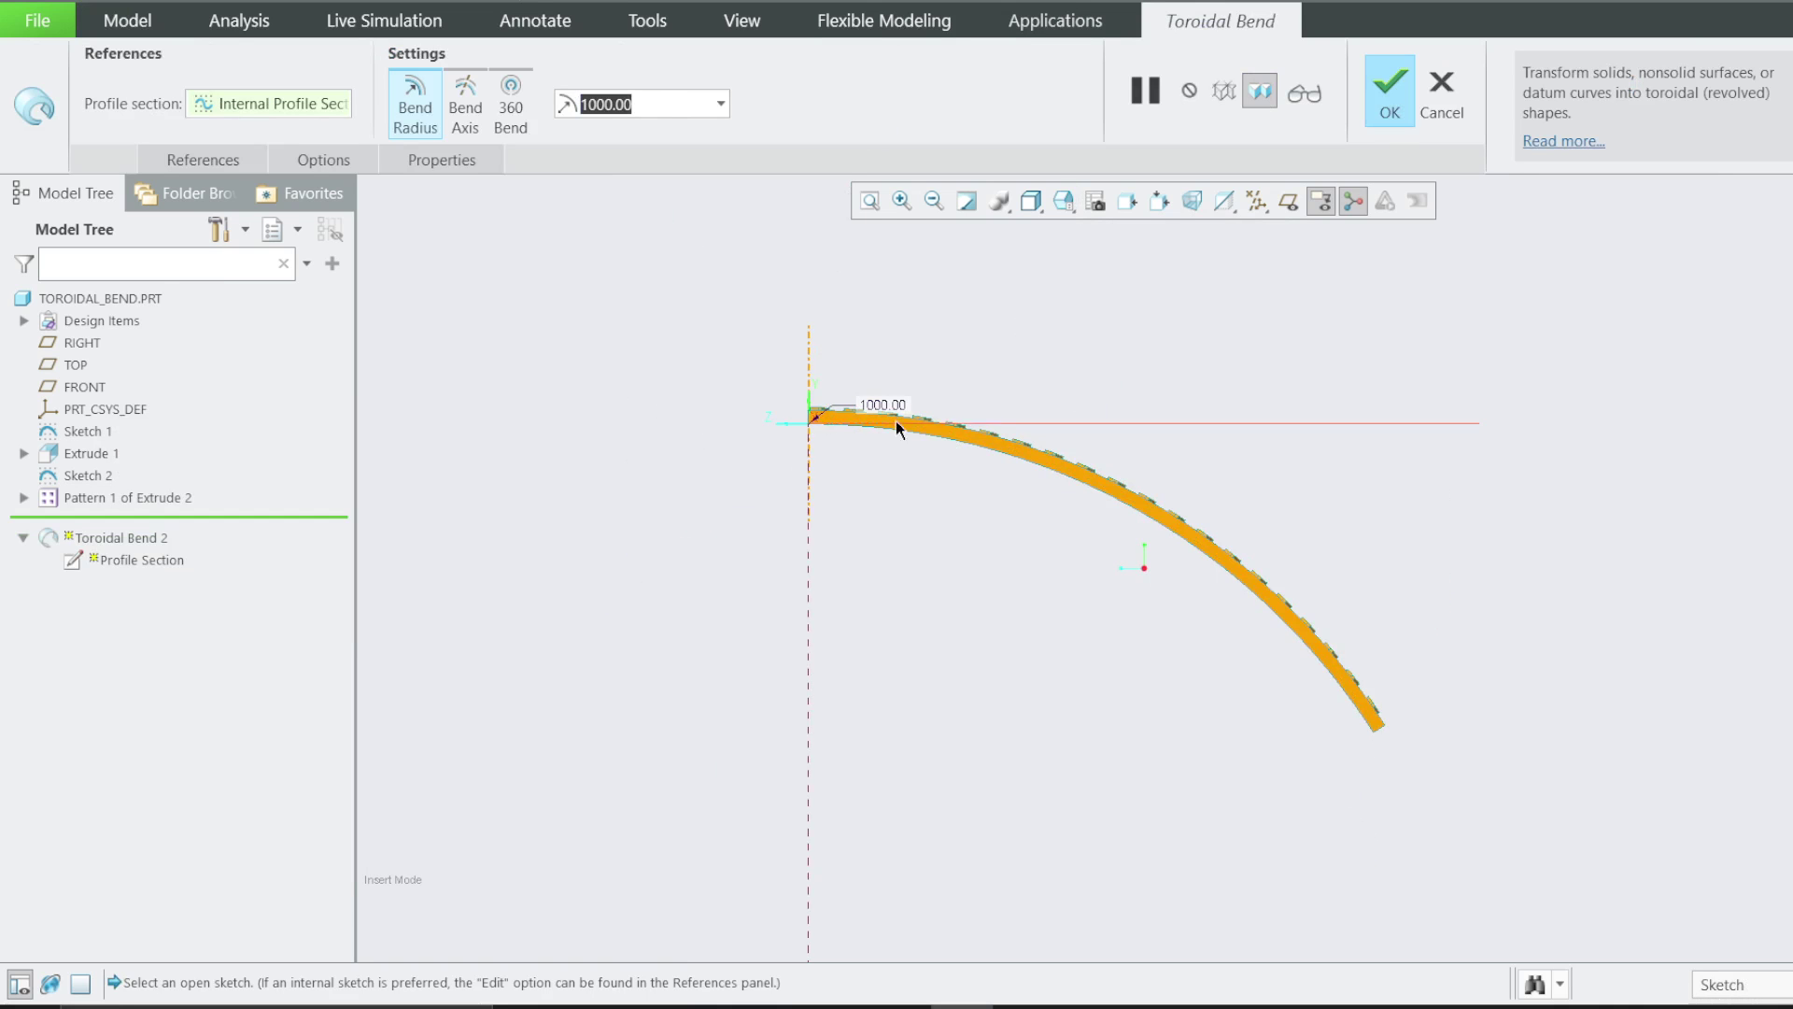
pyautogui.click(663, 105)
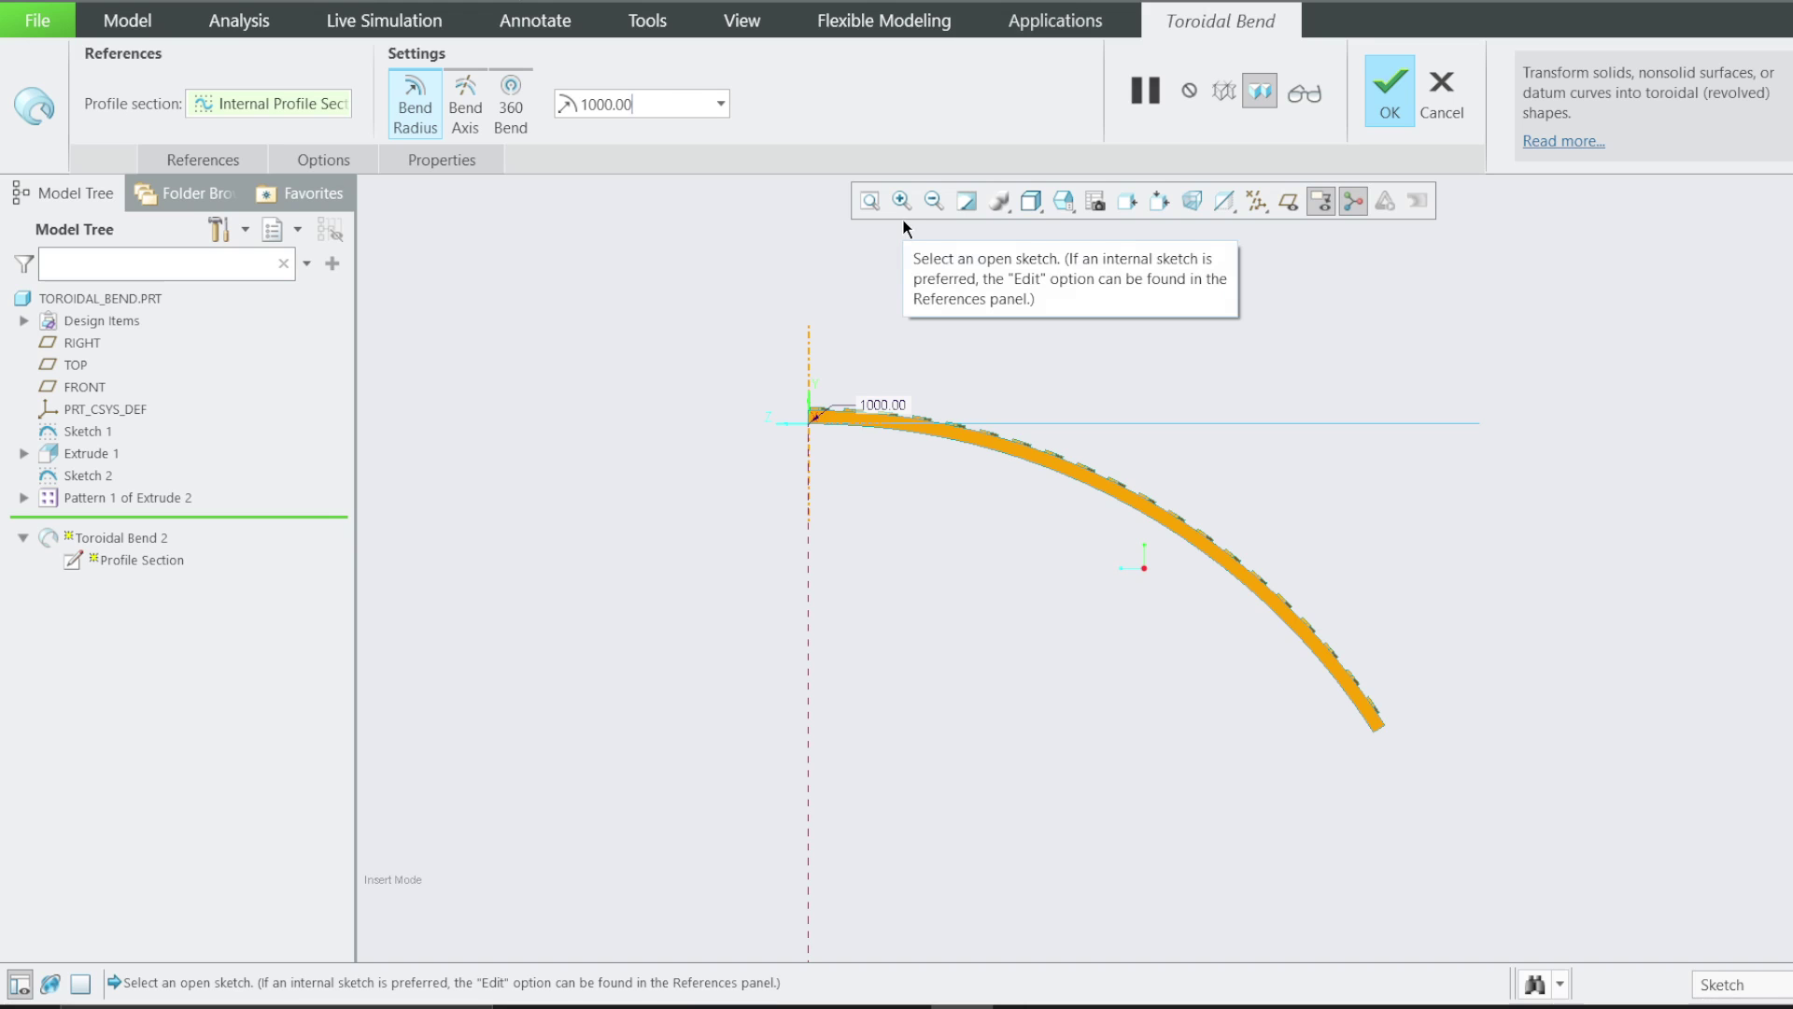
pyautogui.write('/pi')
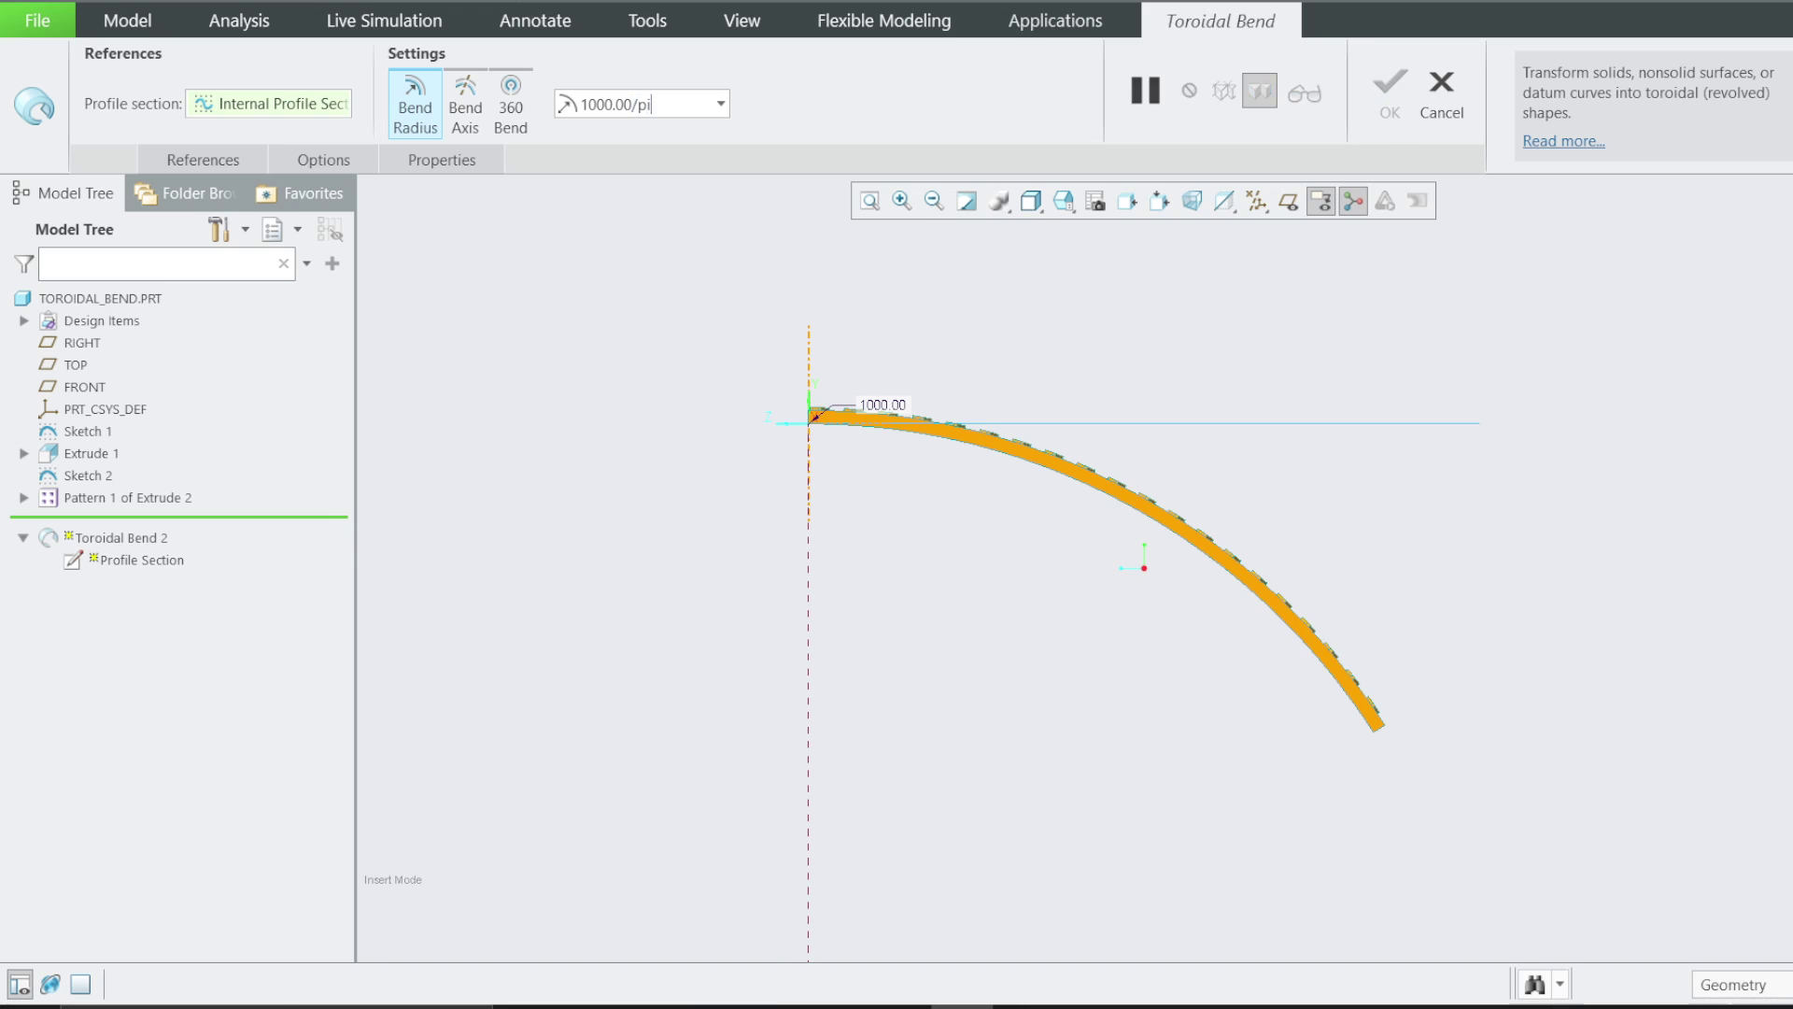
pyautogui.press('Return')
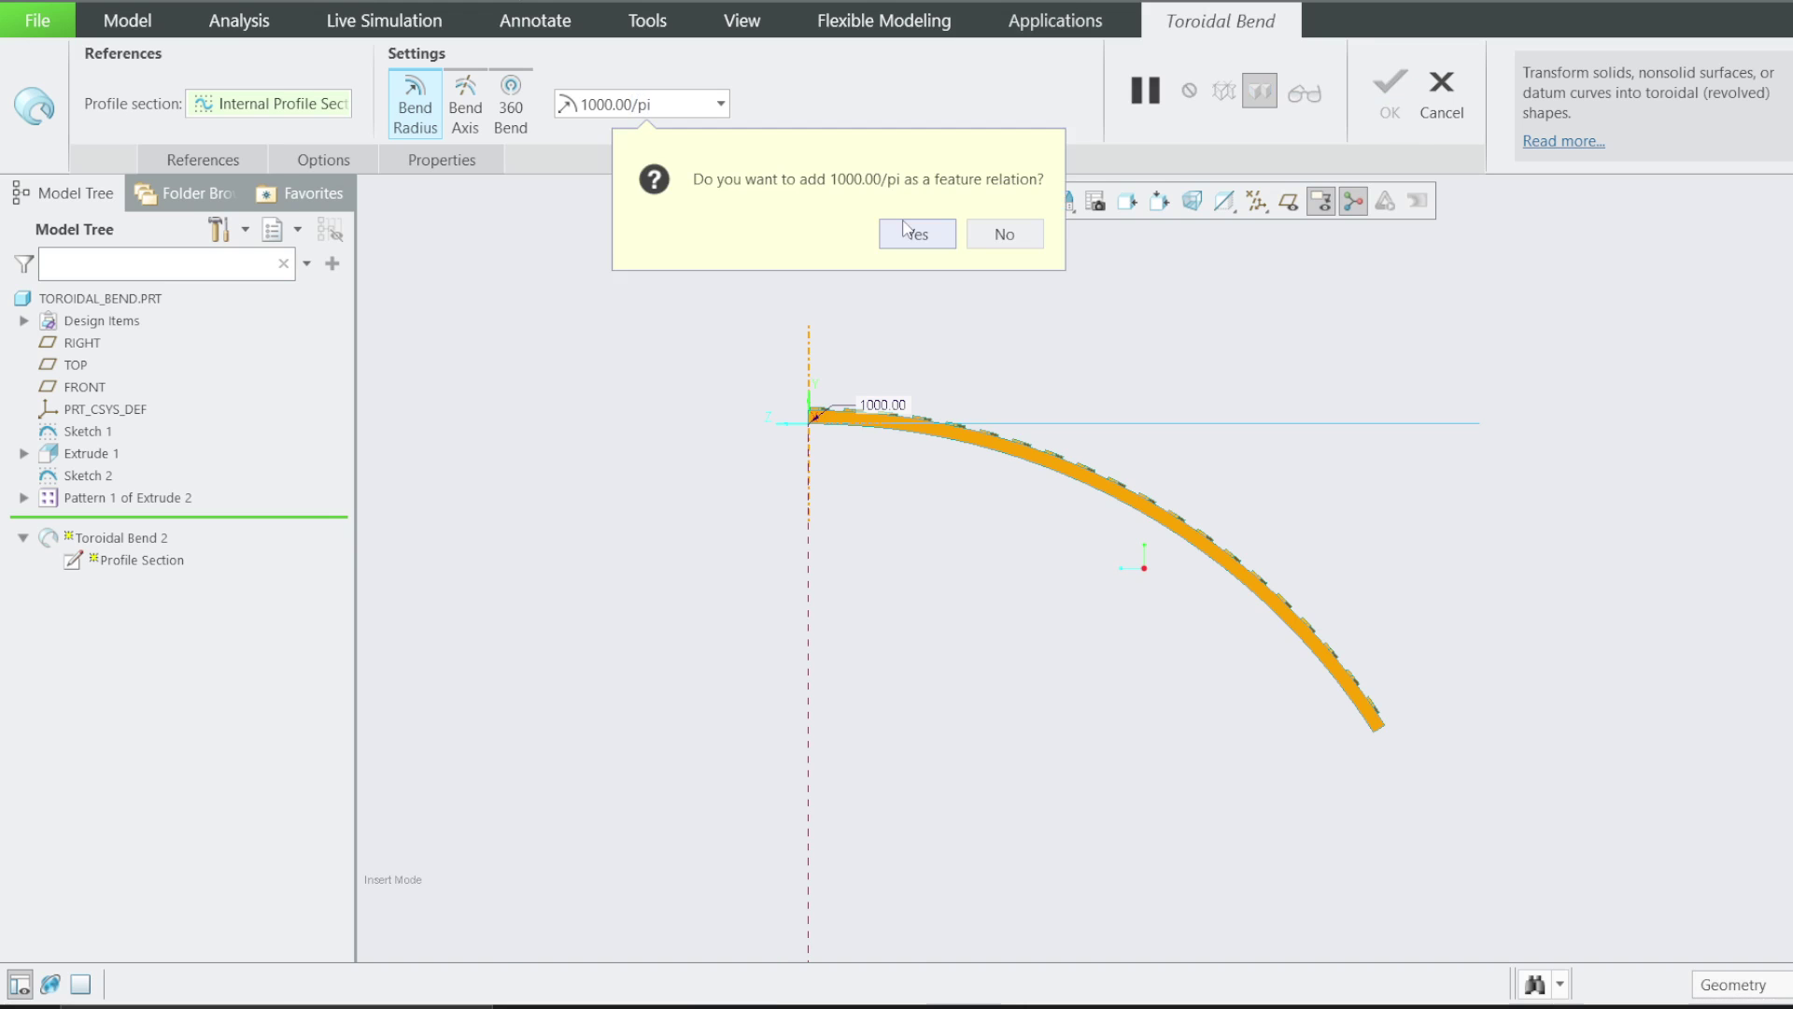
pyautogui.click(1011, 233)
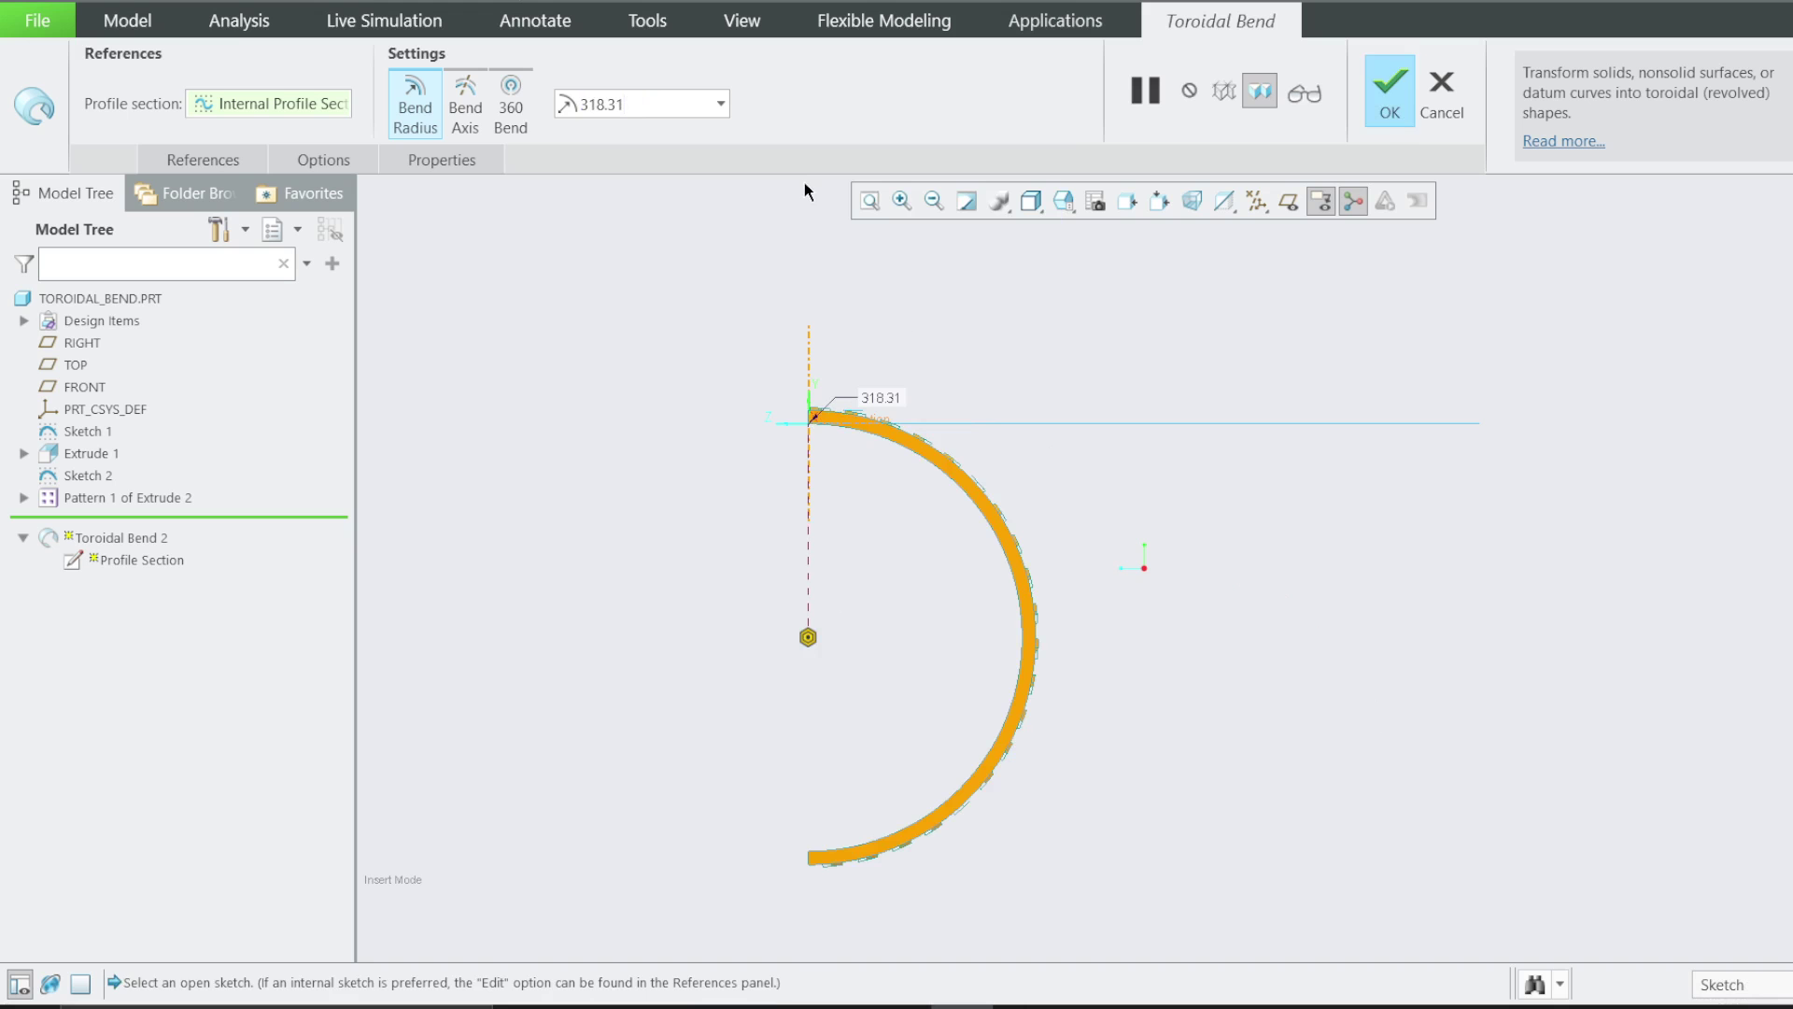
# Halve the bend radius with 318.31/2, accept the toroidal bend, and return the model to its default orientation
pyautogui.write('/2')
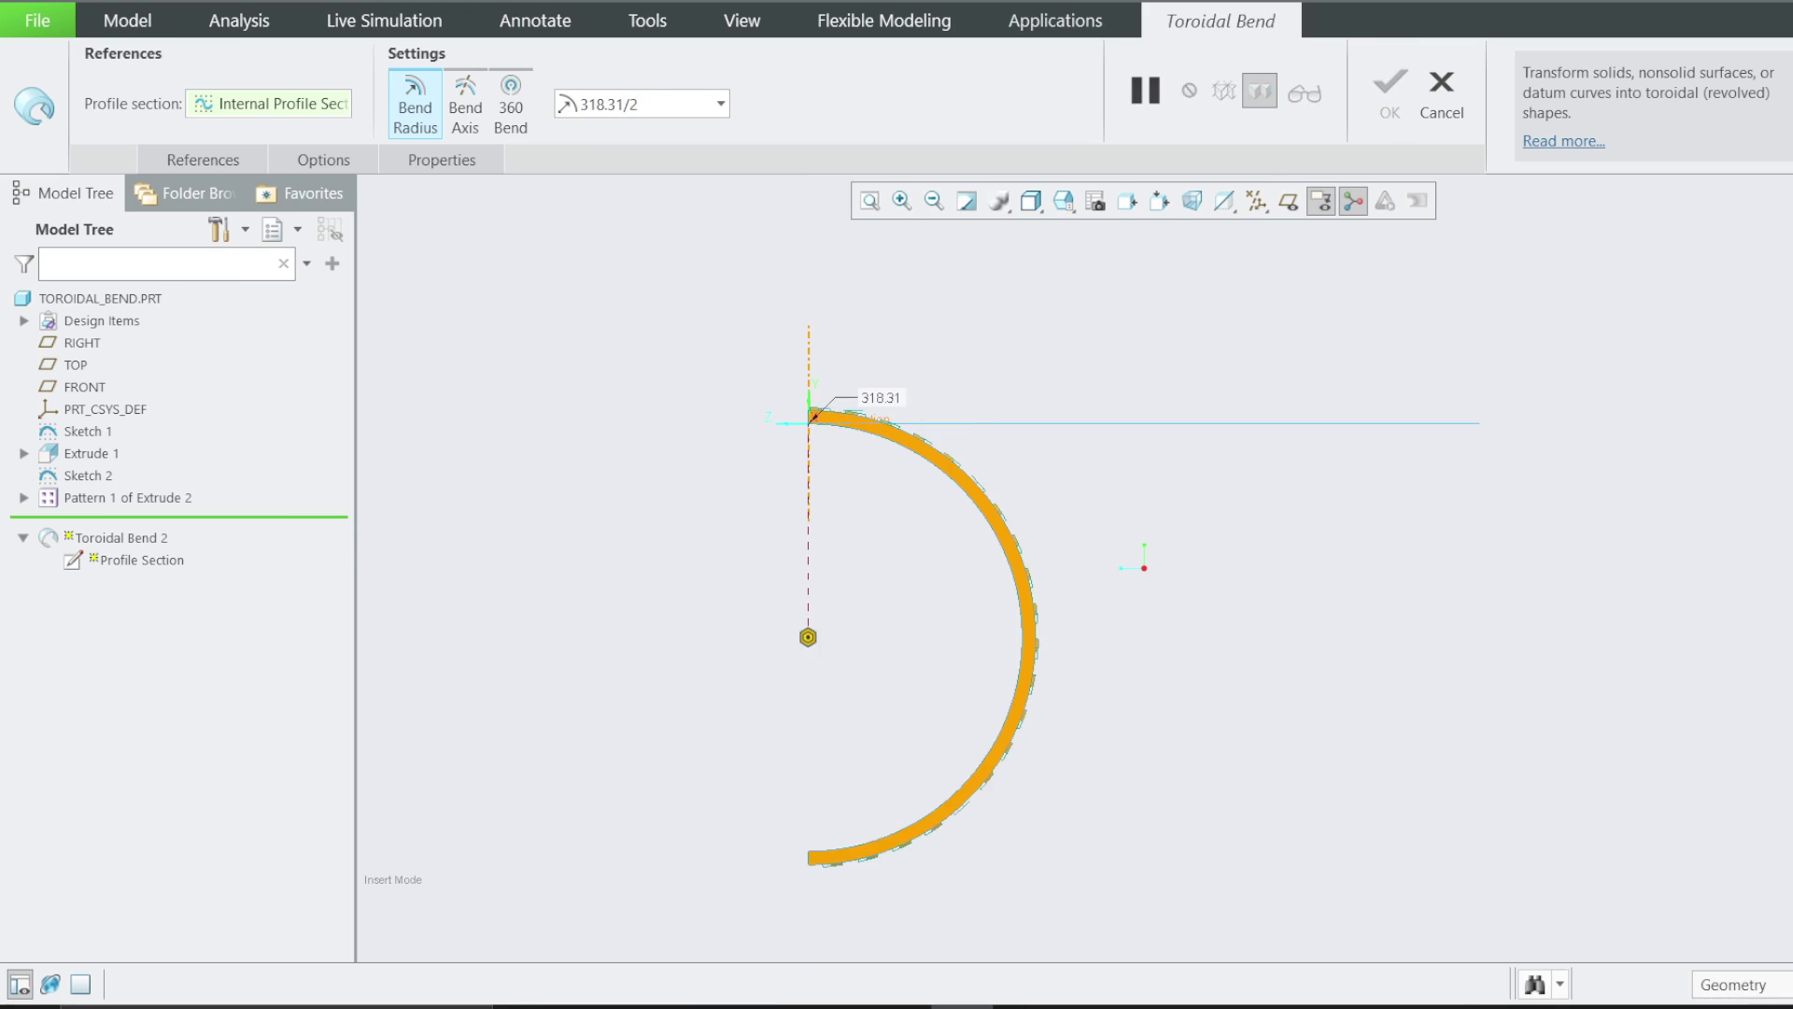
pyautogui.press('Return')
pyautogui.scroll(5, 828, 408)
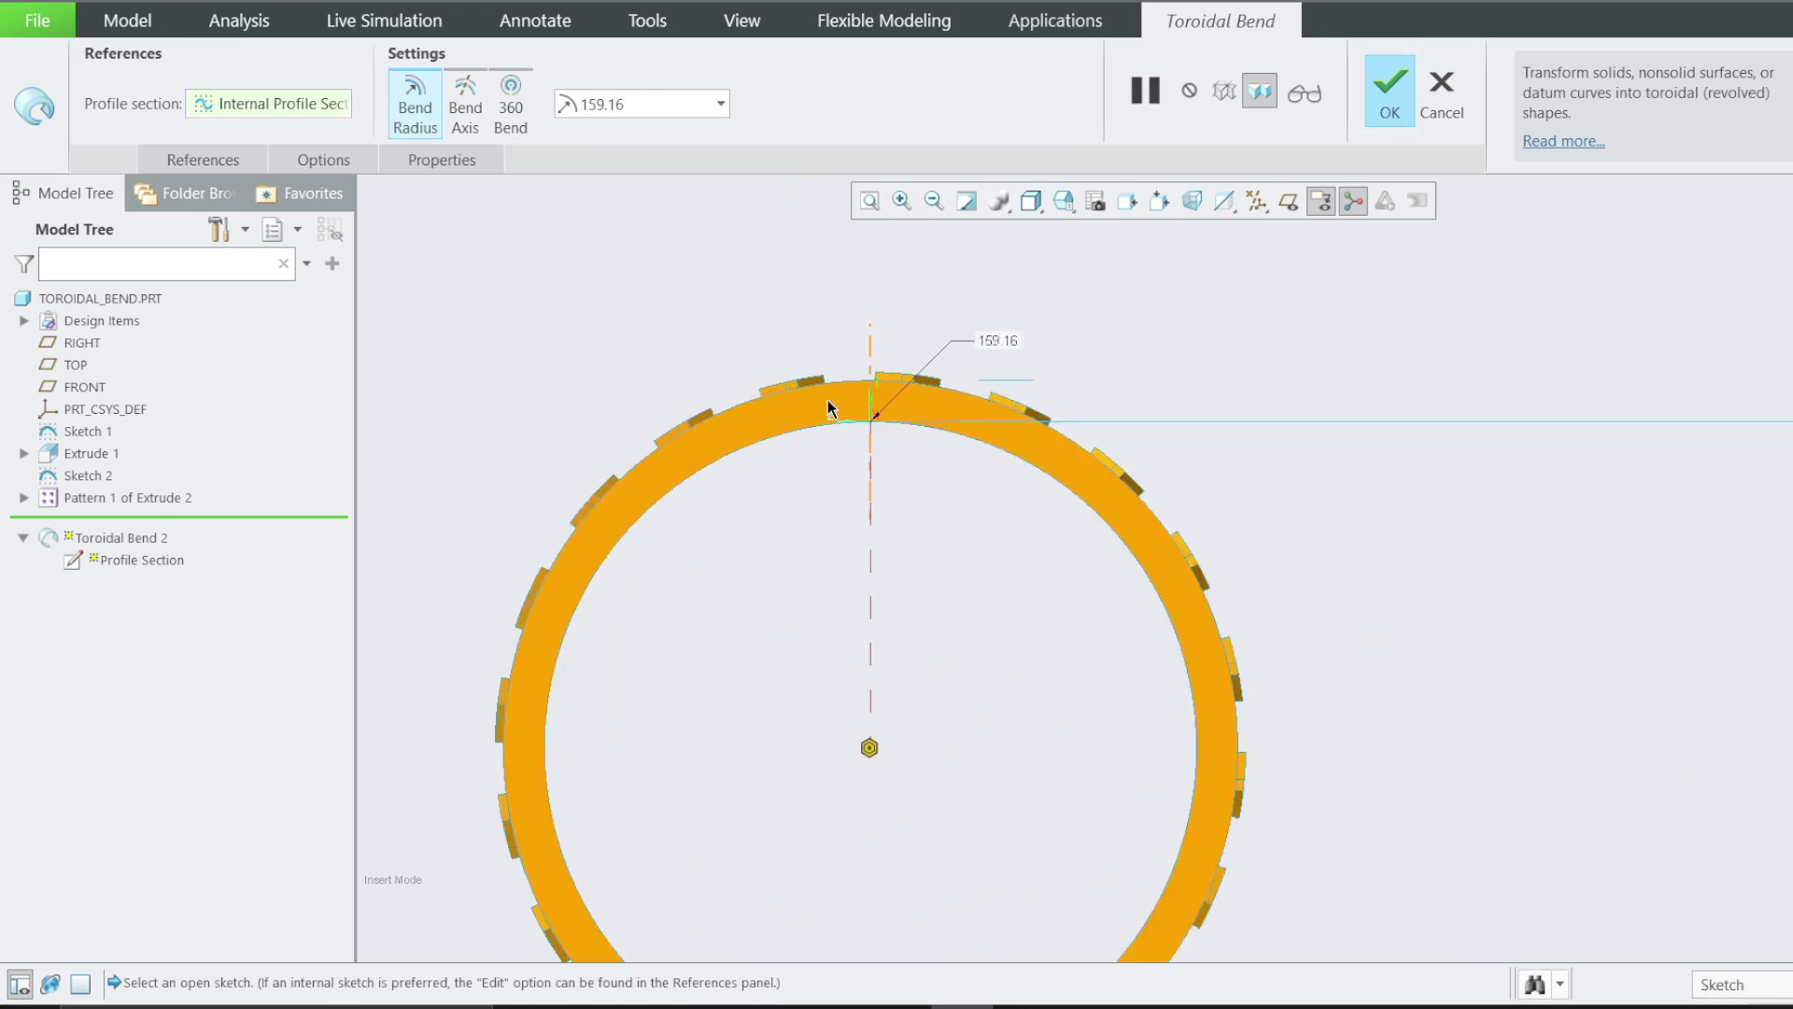
pyautogui.click(1390, 93)
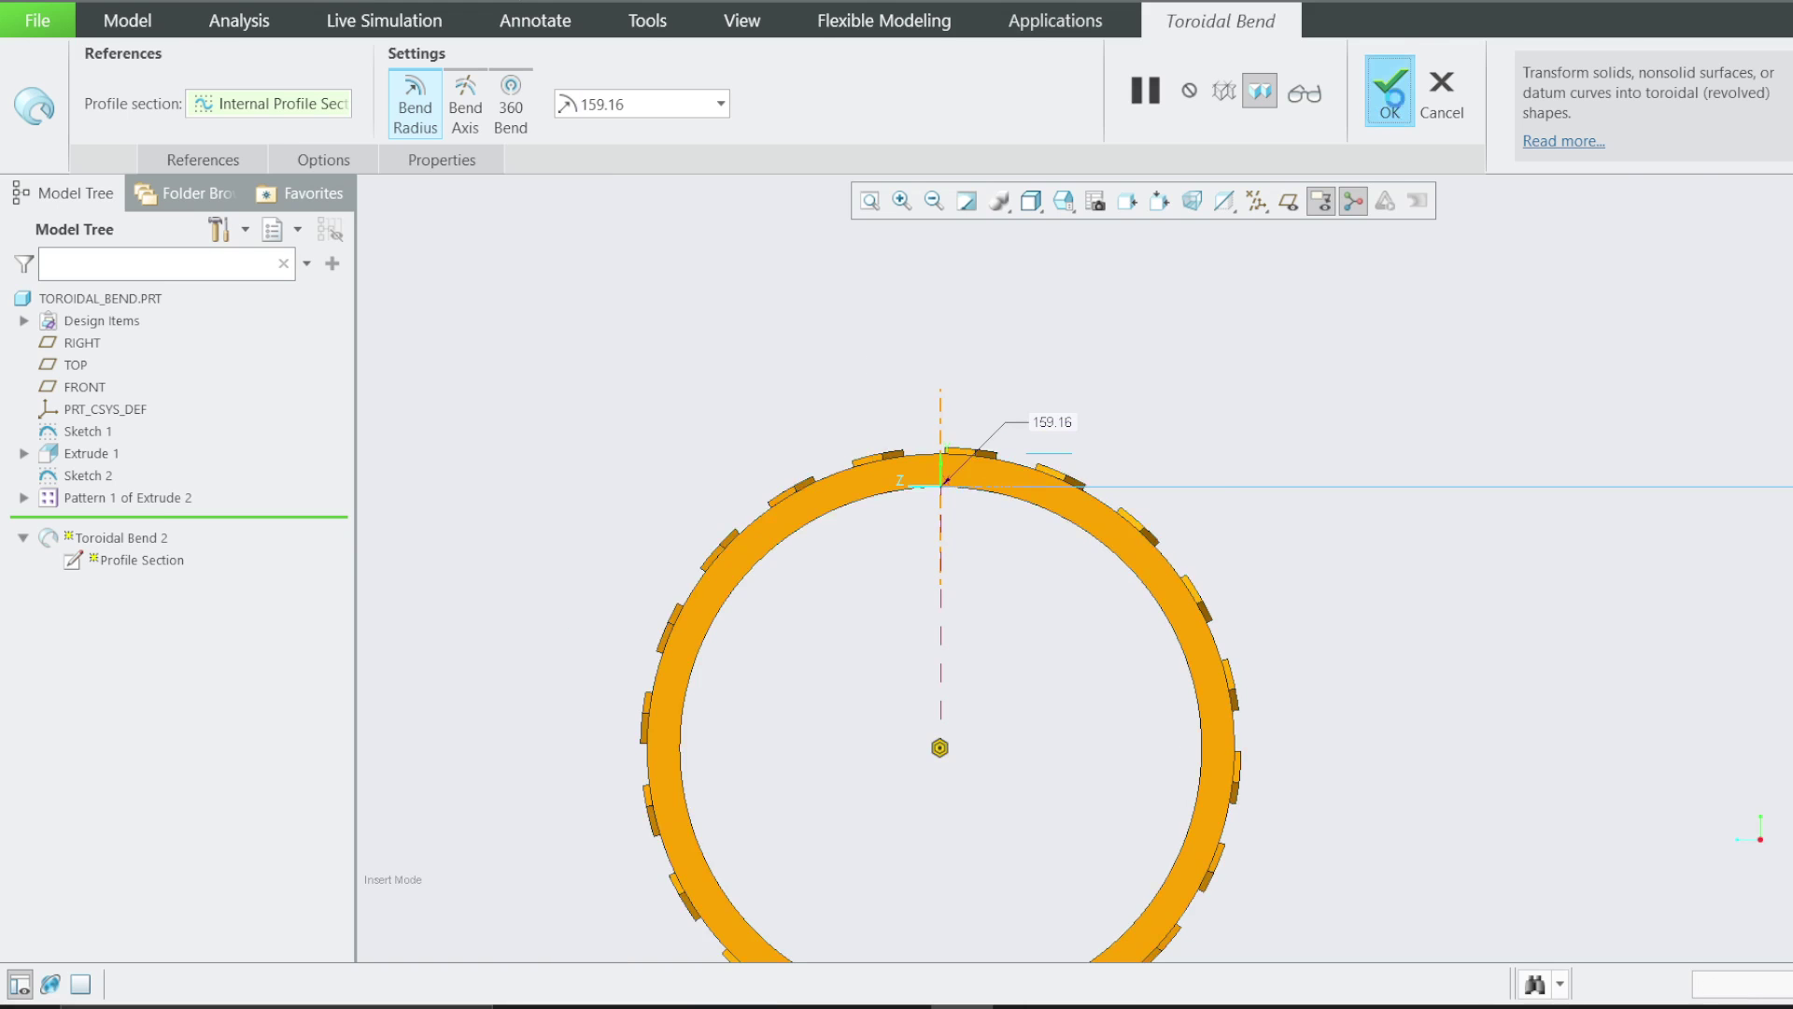
pyautogui.hotkey('ctrl', 'd')
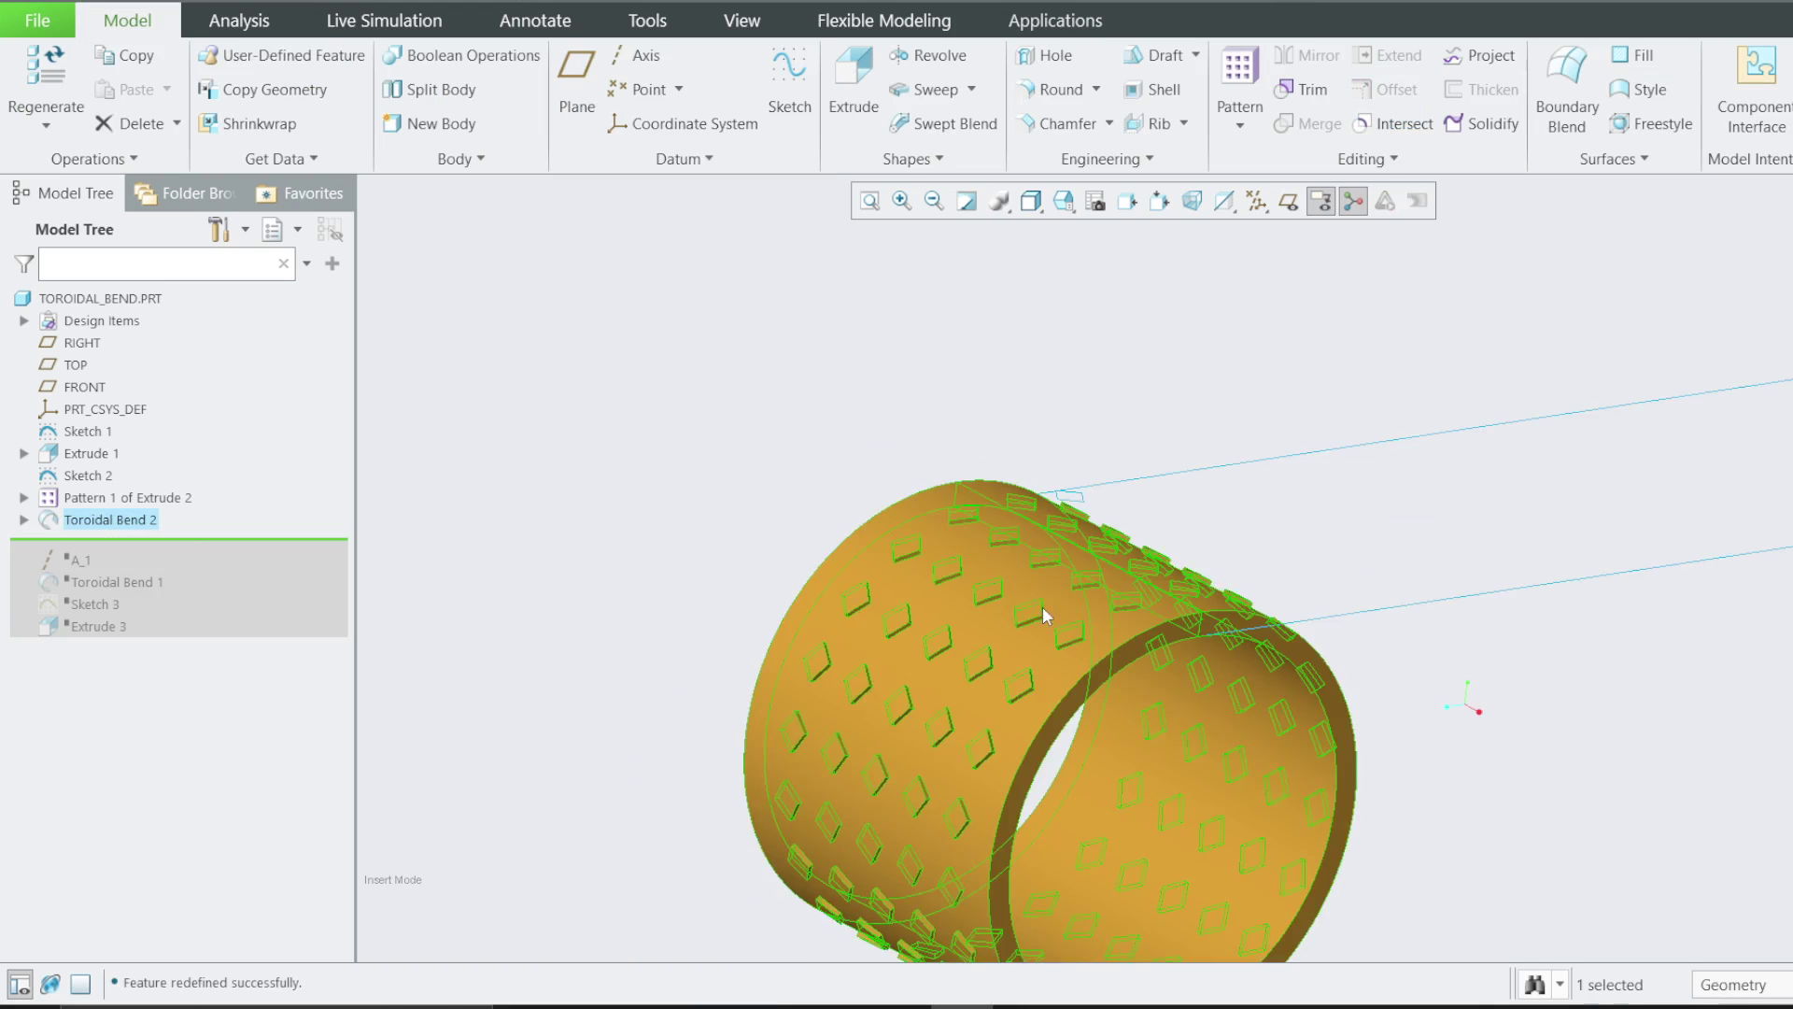
pyautogui.scroll(3, 1133, 745)
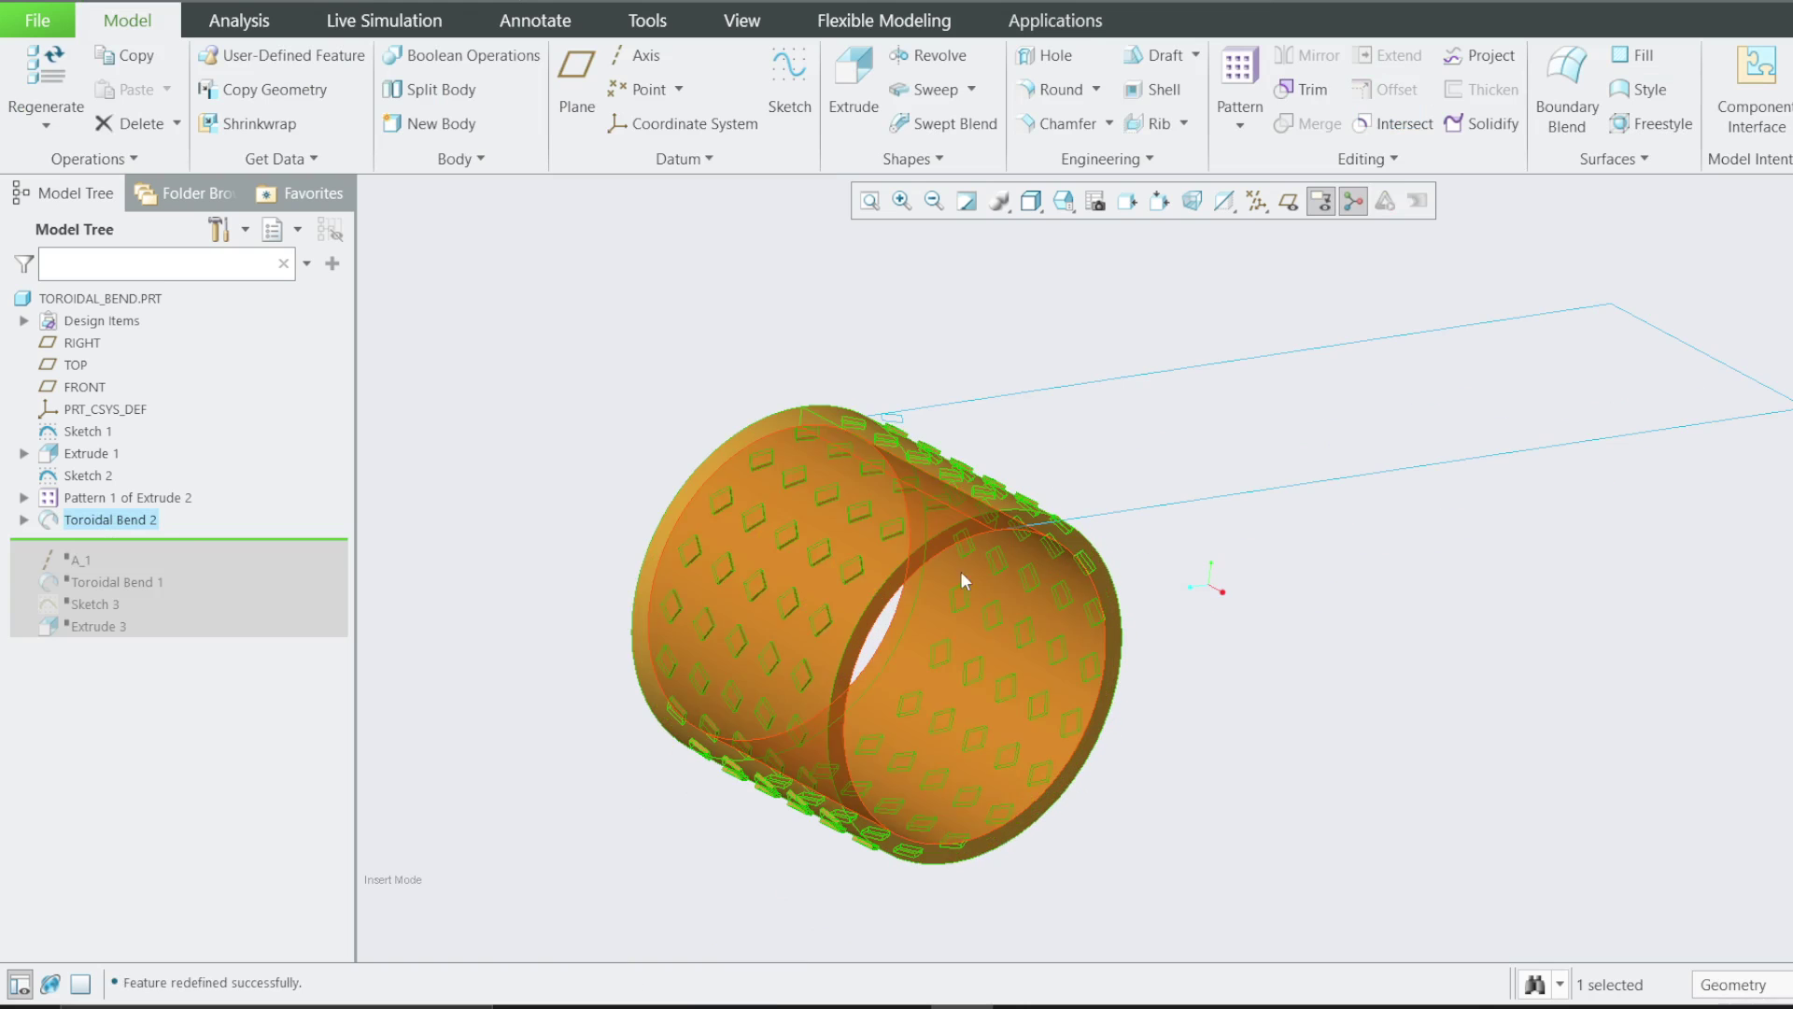
# Highlight the plate's base sketch, Sketch 1, and examine the seam between the bent ring's two ends, viewed normal to the end face
pyautogui.click(488, 448)
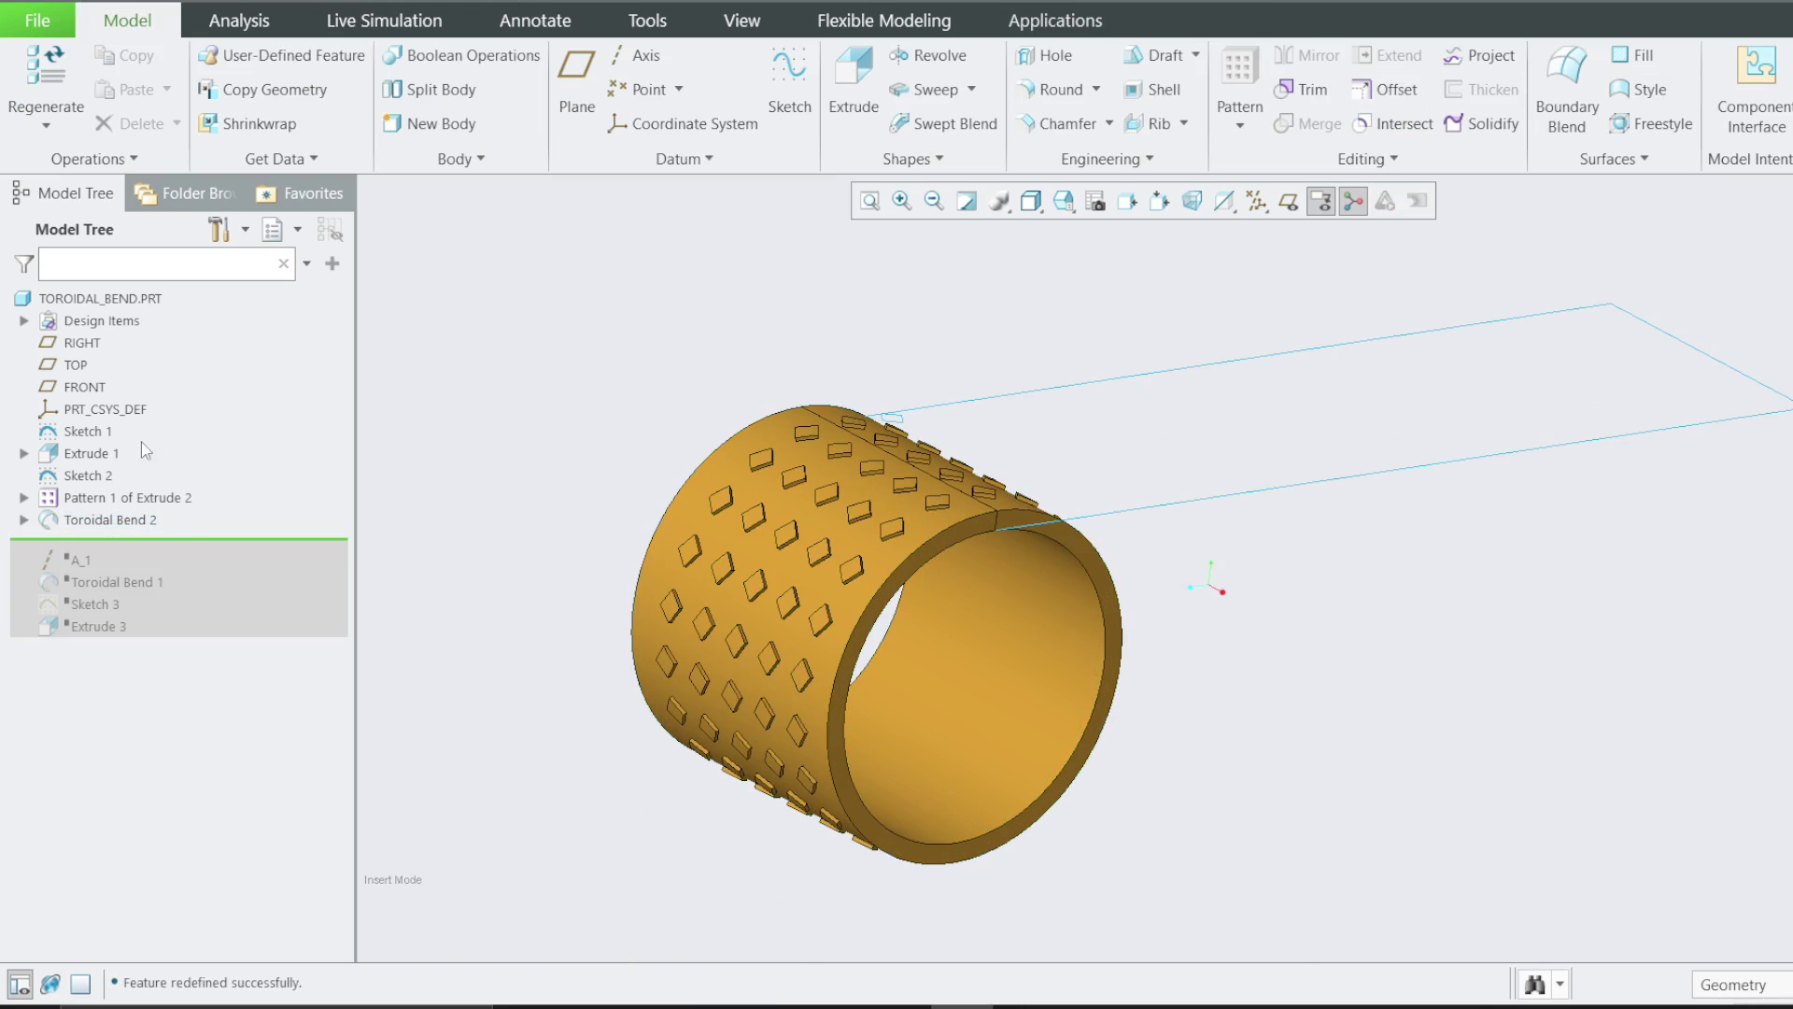
pyautogui.click(83, 432)
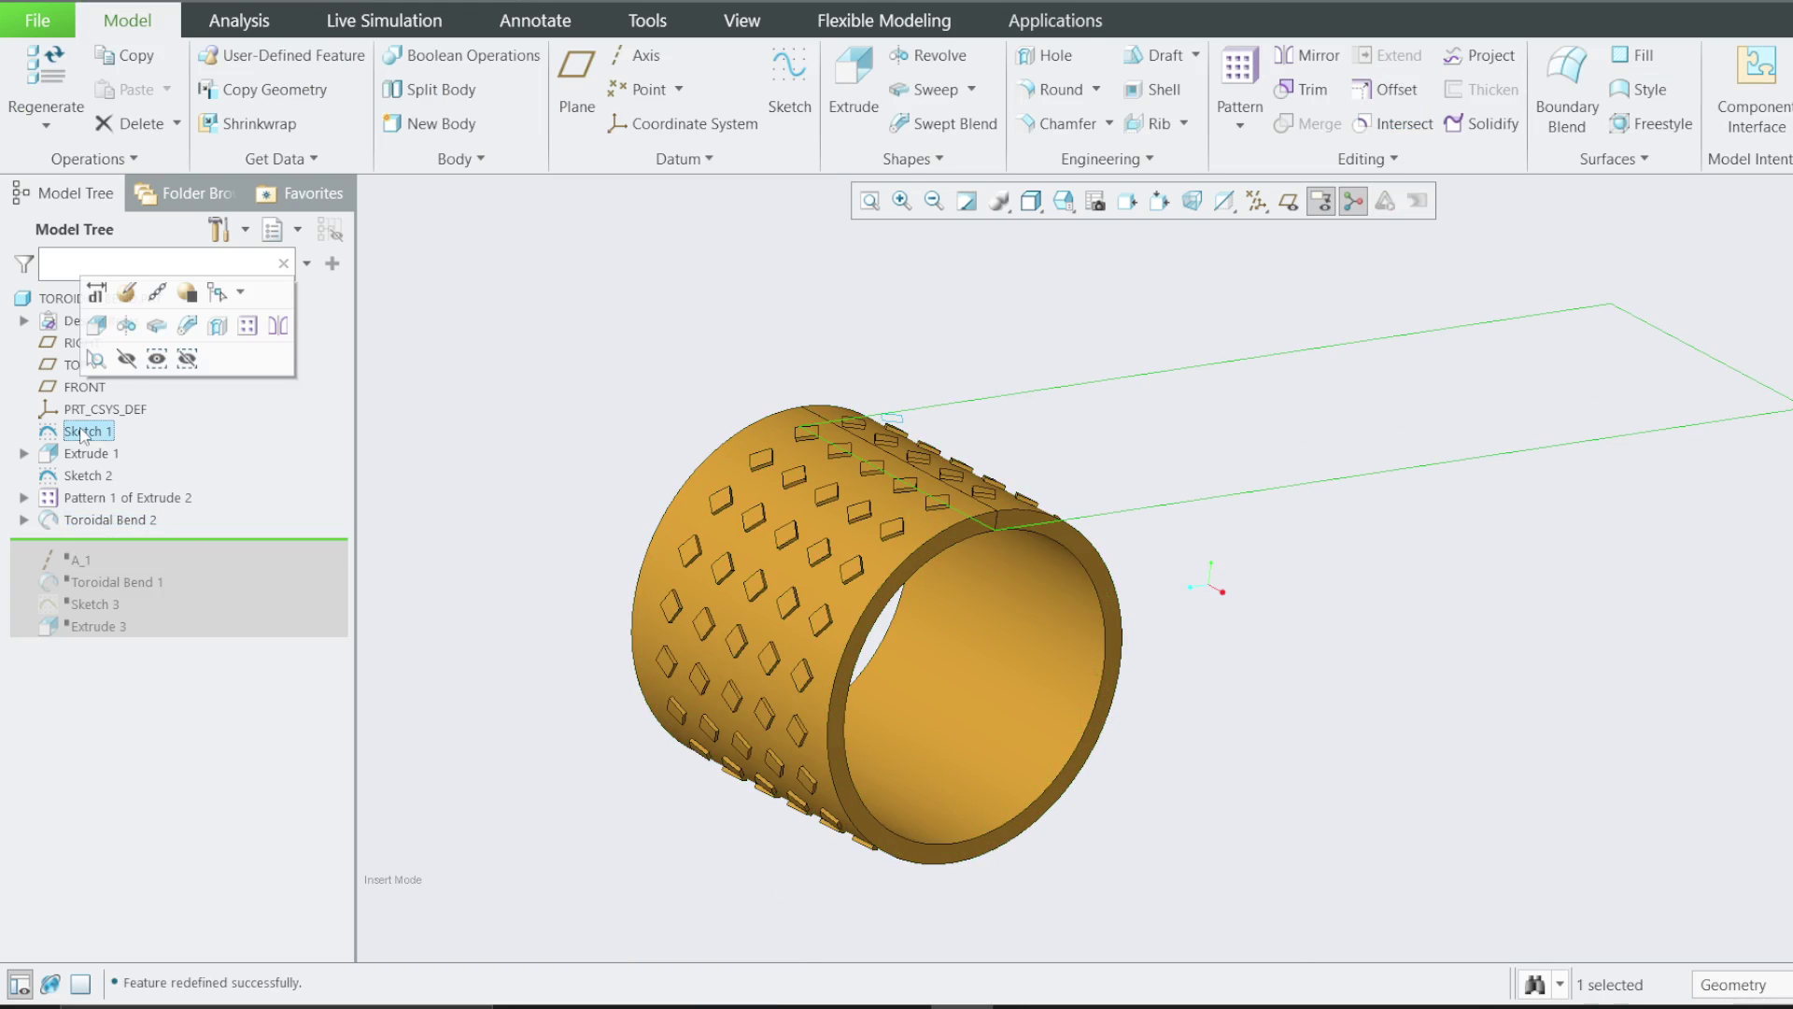
pyautogui.click(442, 421)
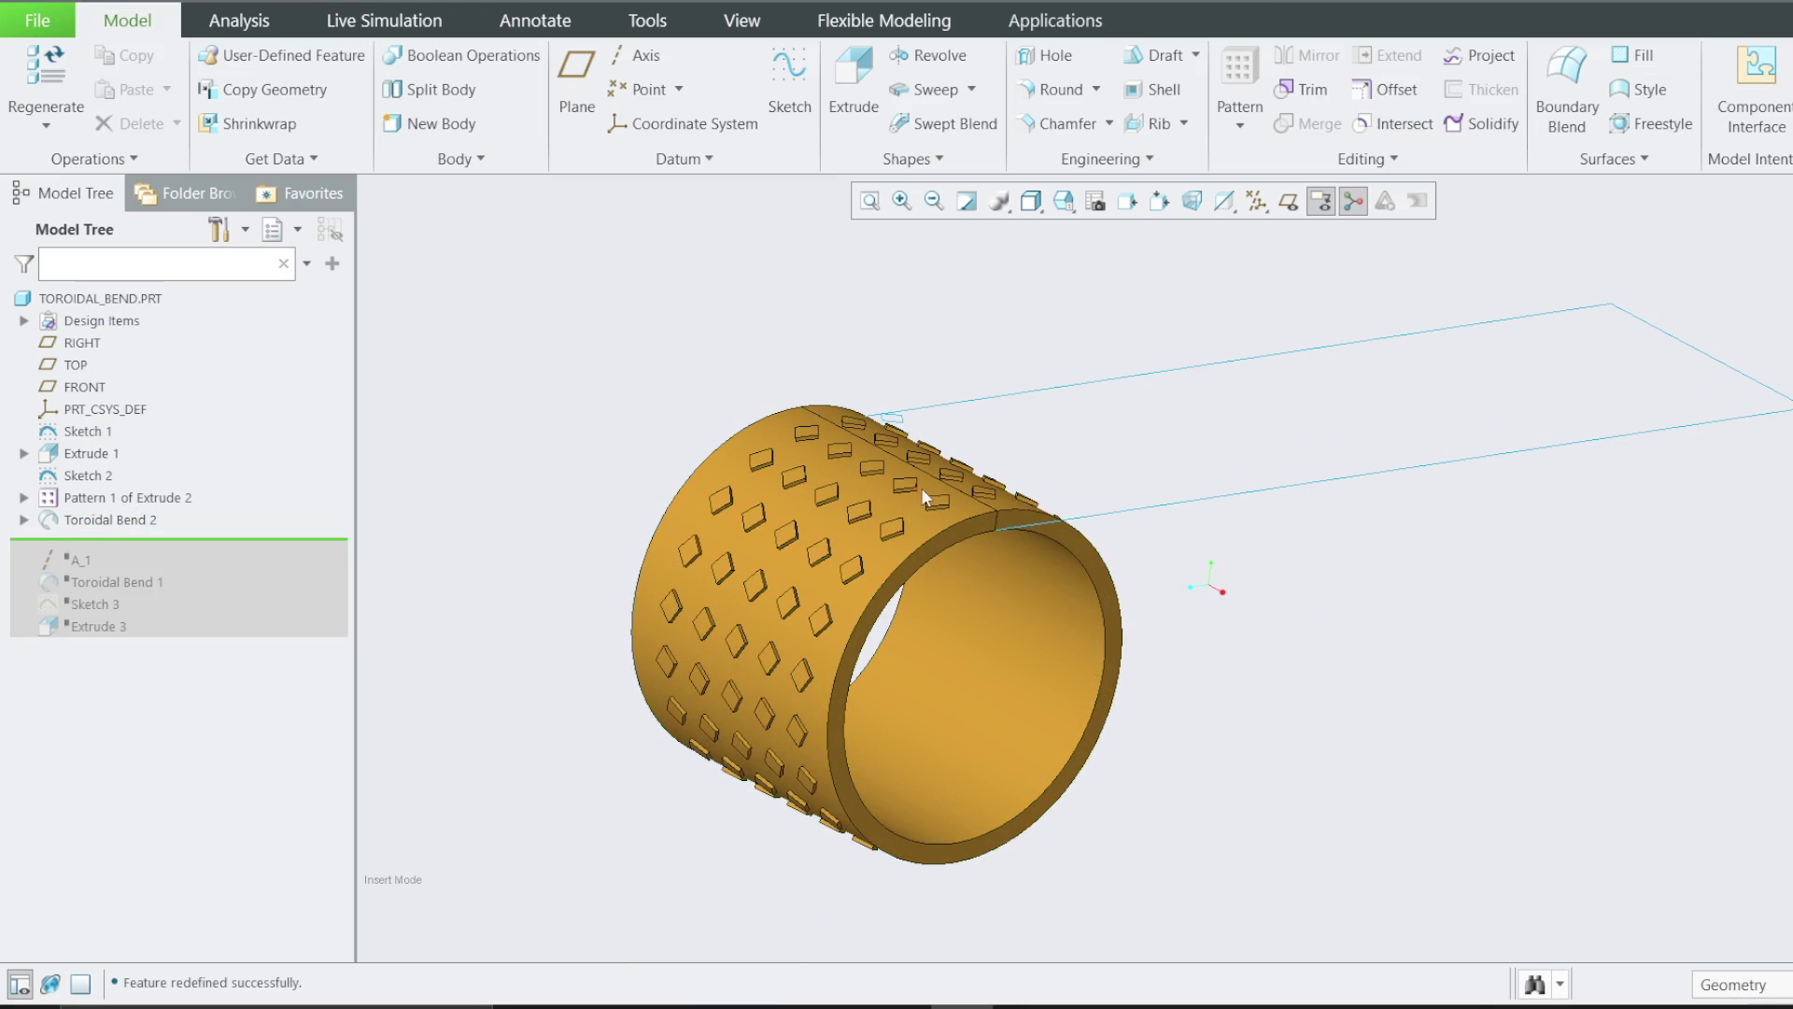
pyautogui.scroll(5, 999, 523)
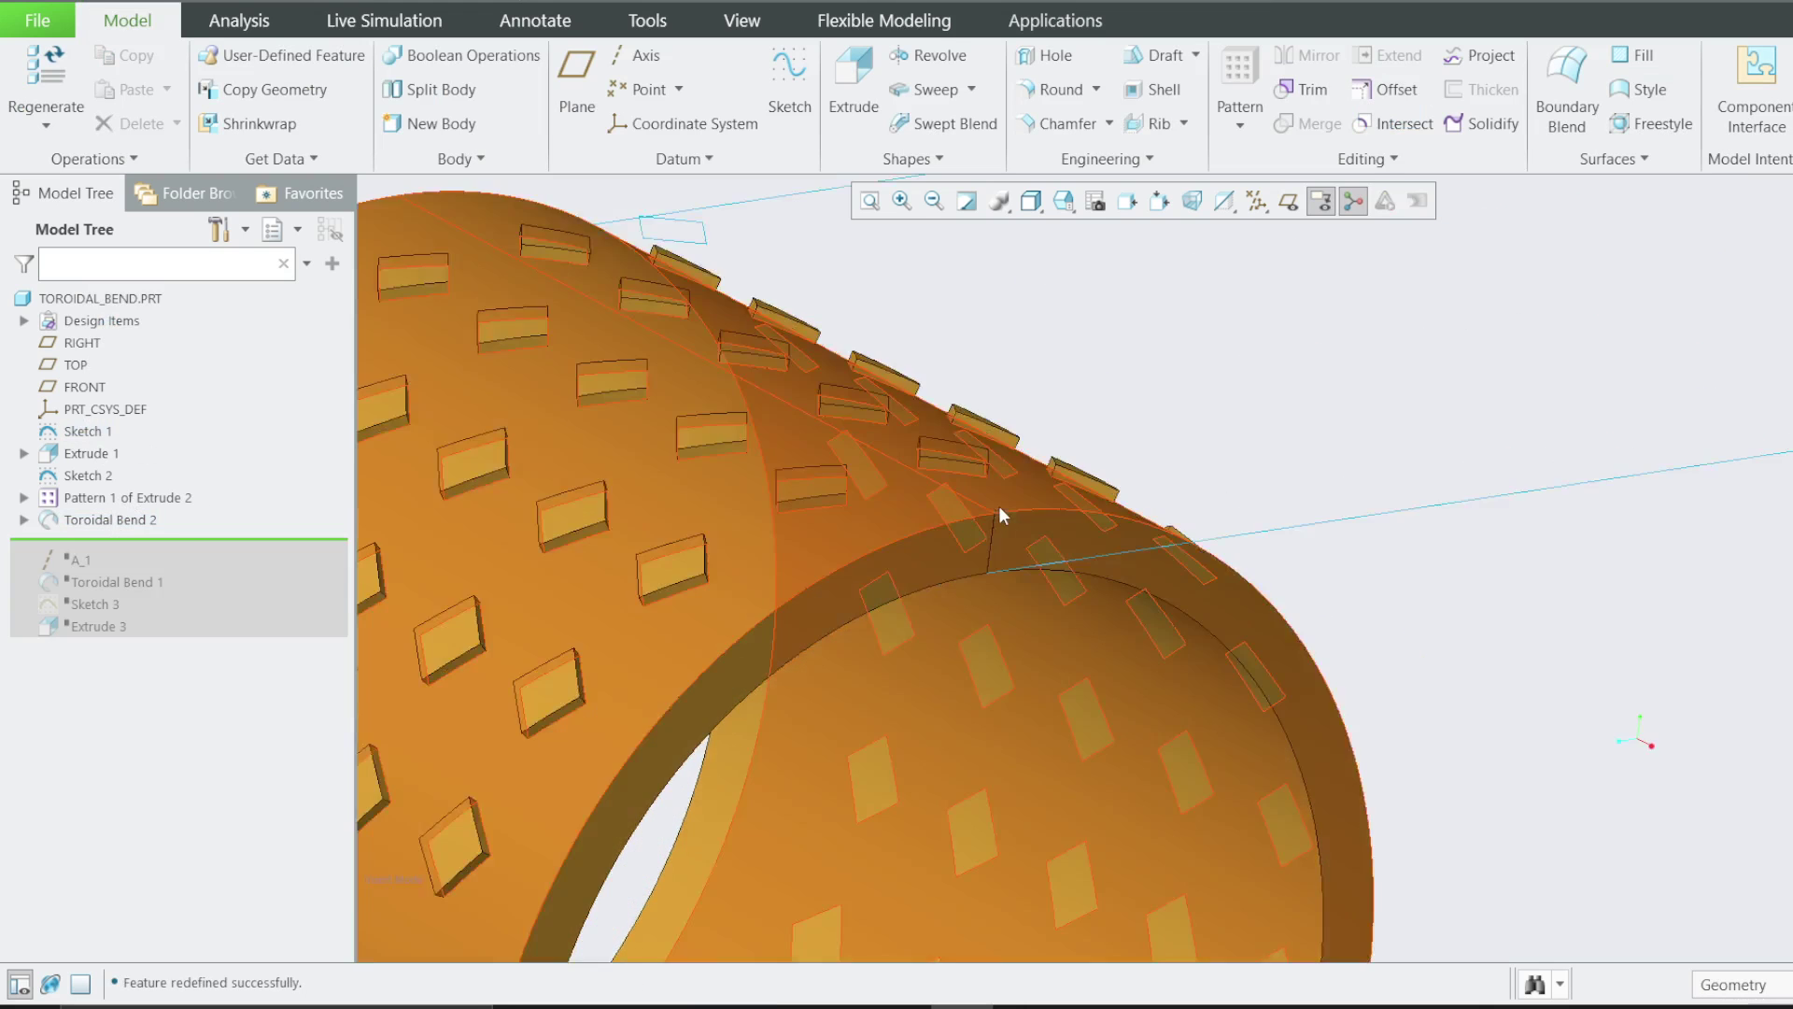
pyautogui.scroll(-5, 998, 564)
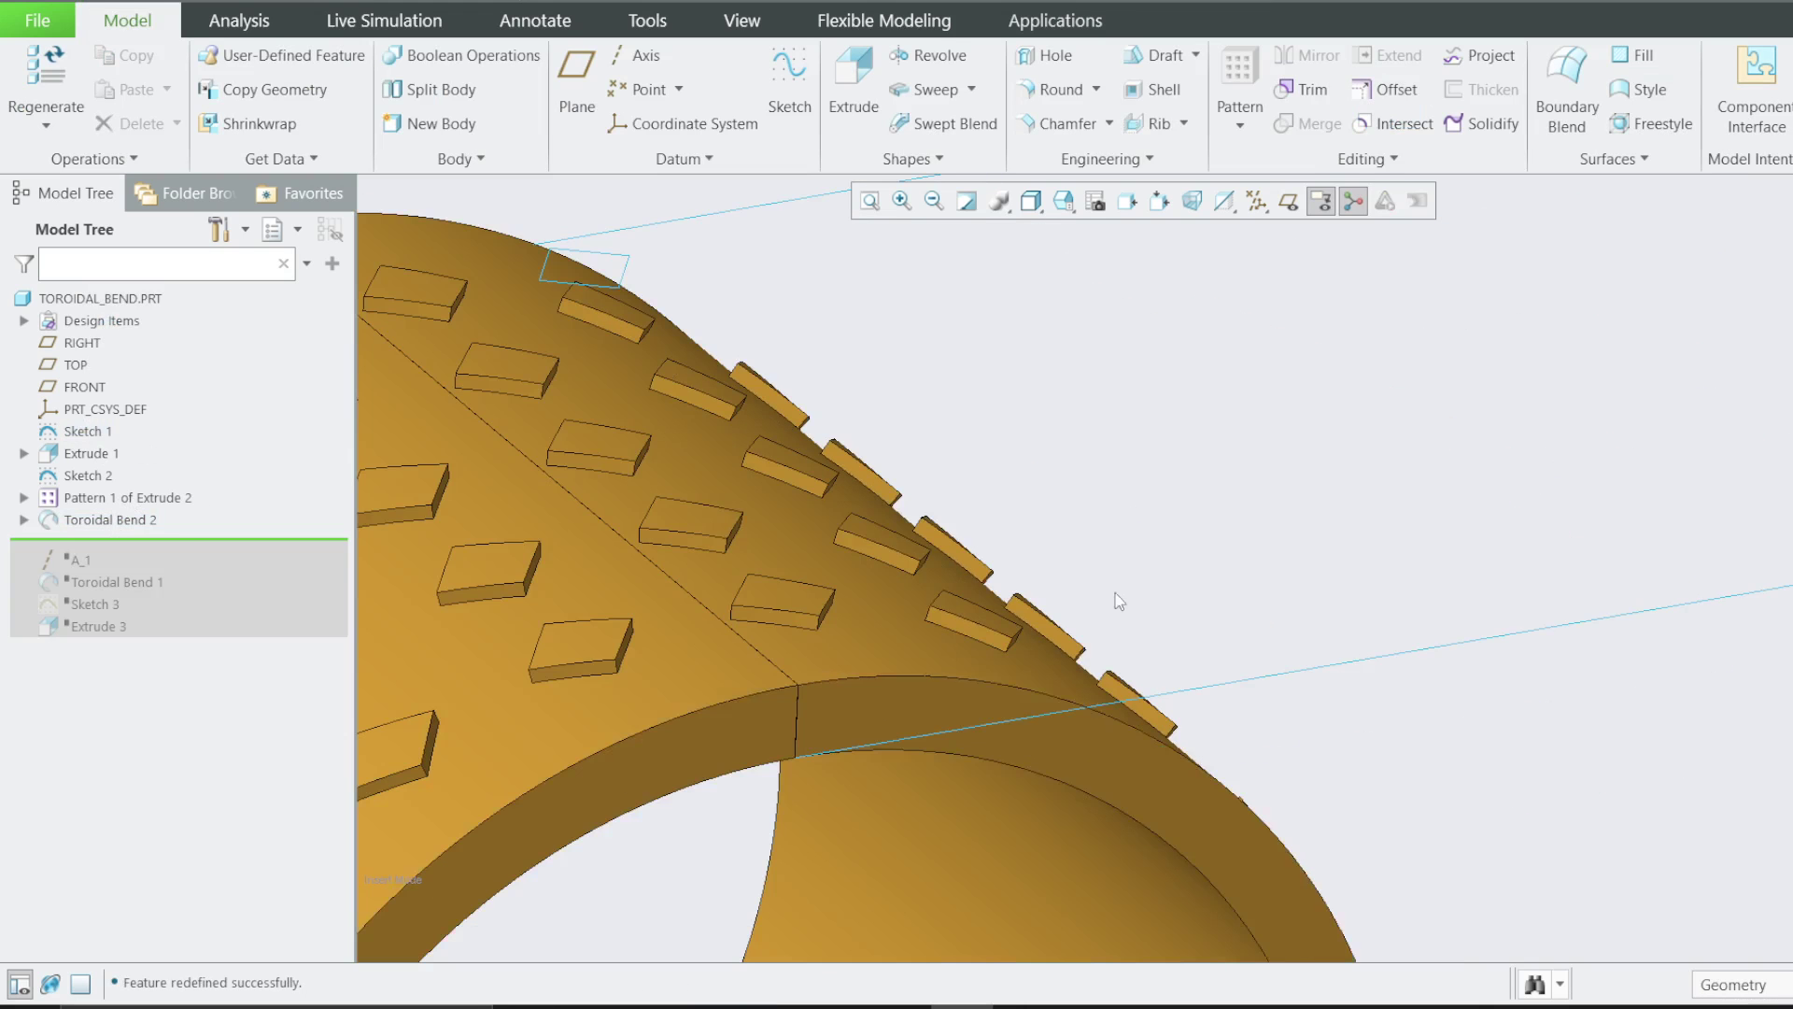
pyautogui.scroll(5, 790, 725)
pyautogui.click(822, 692)
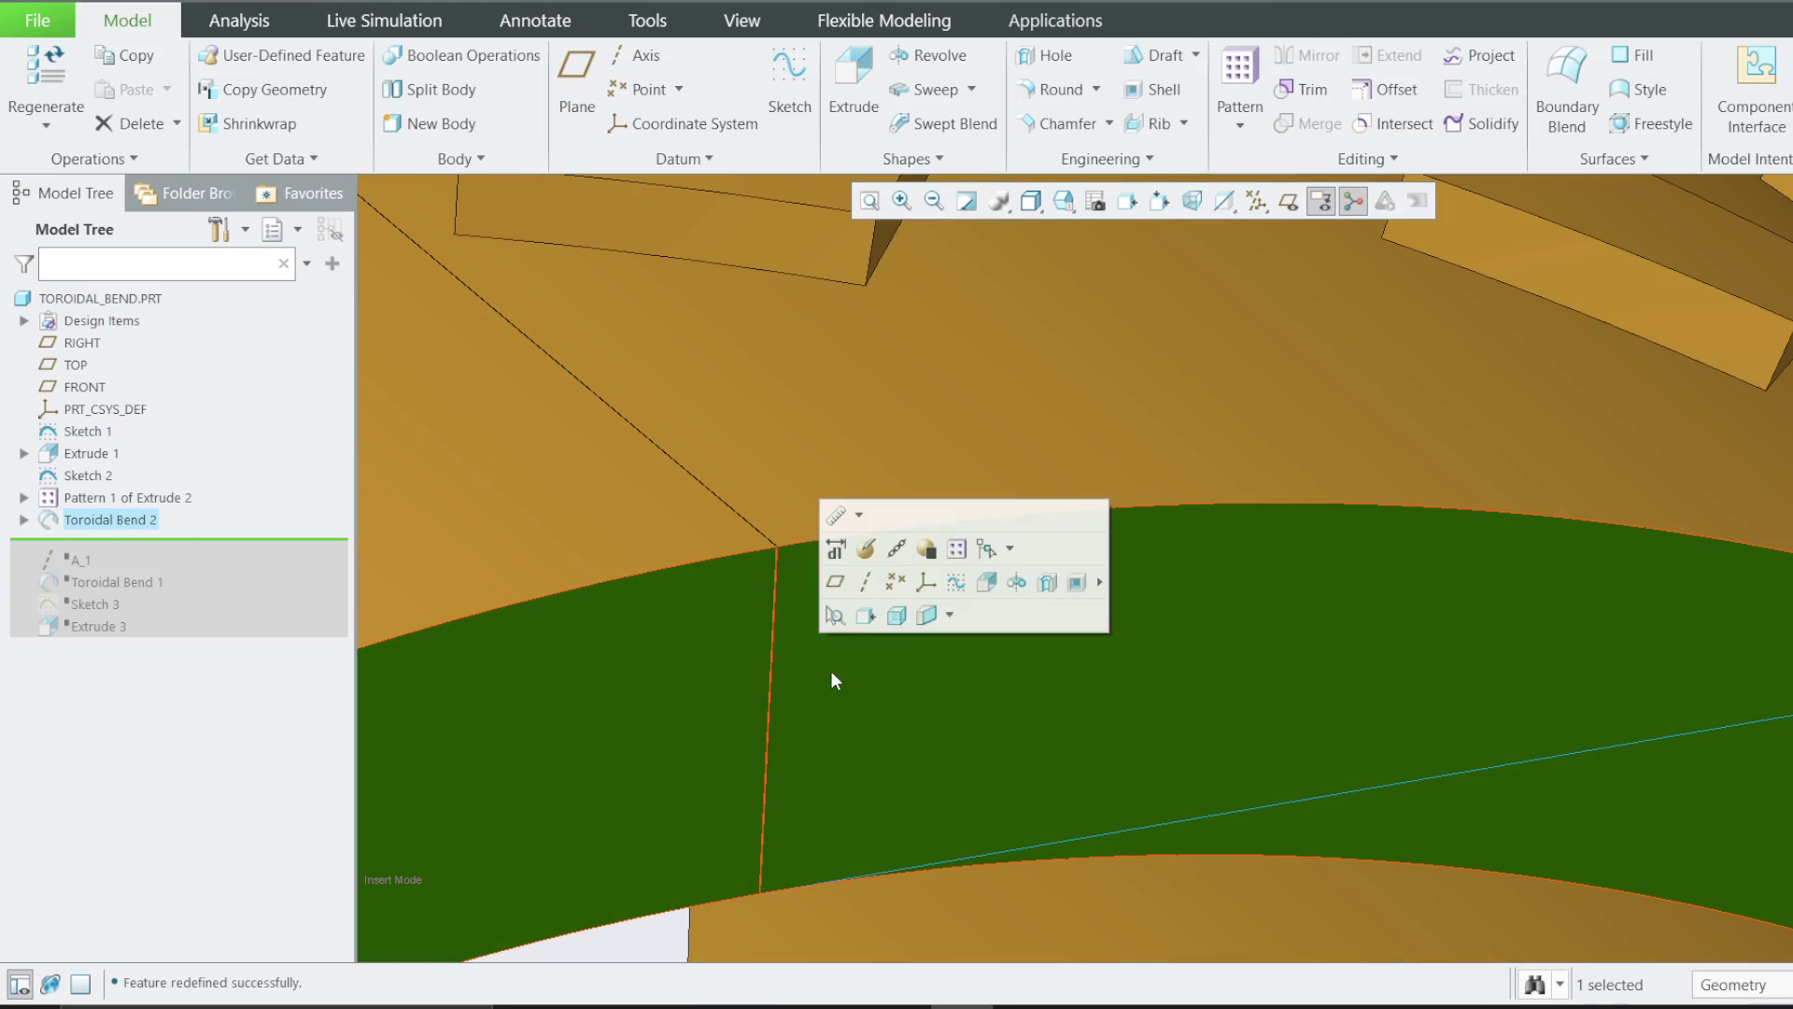
pyautogui.click(875, 616)
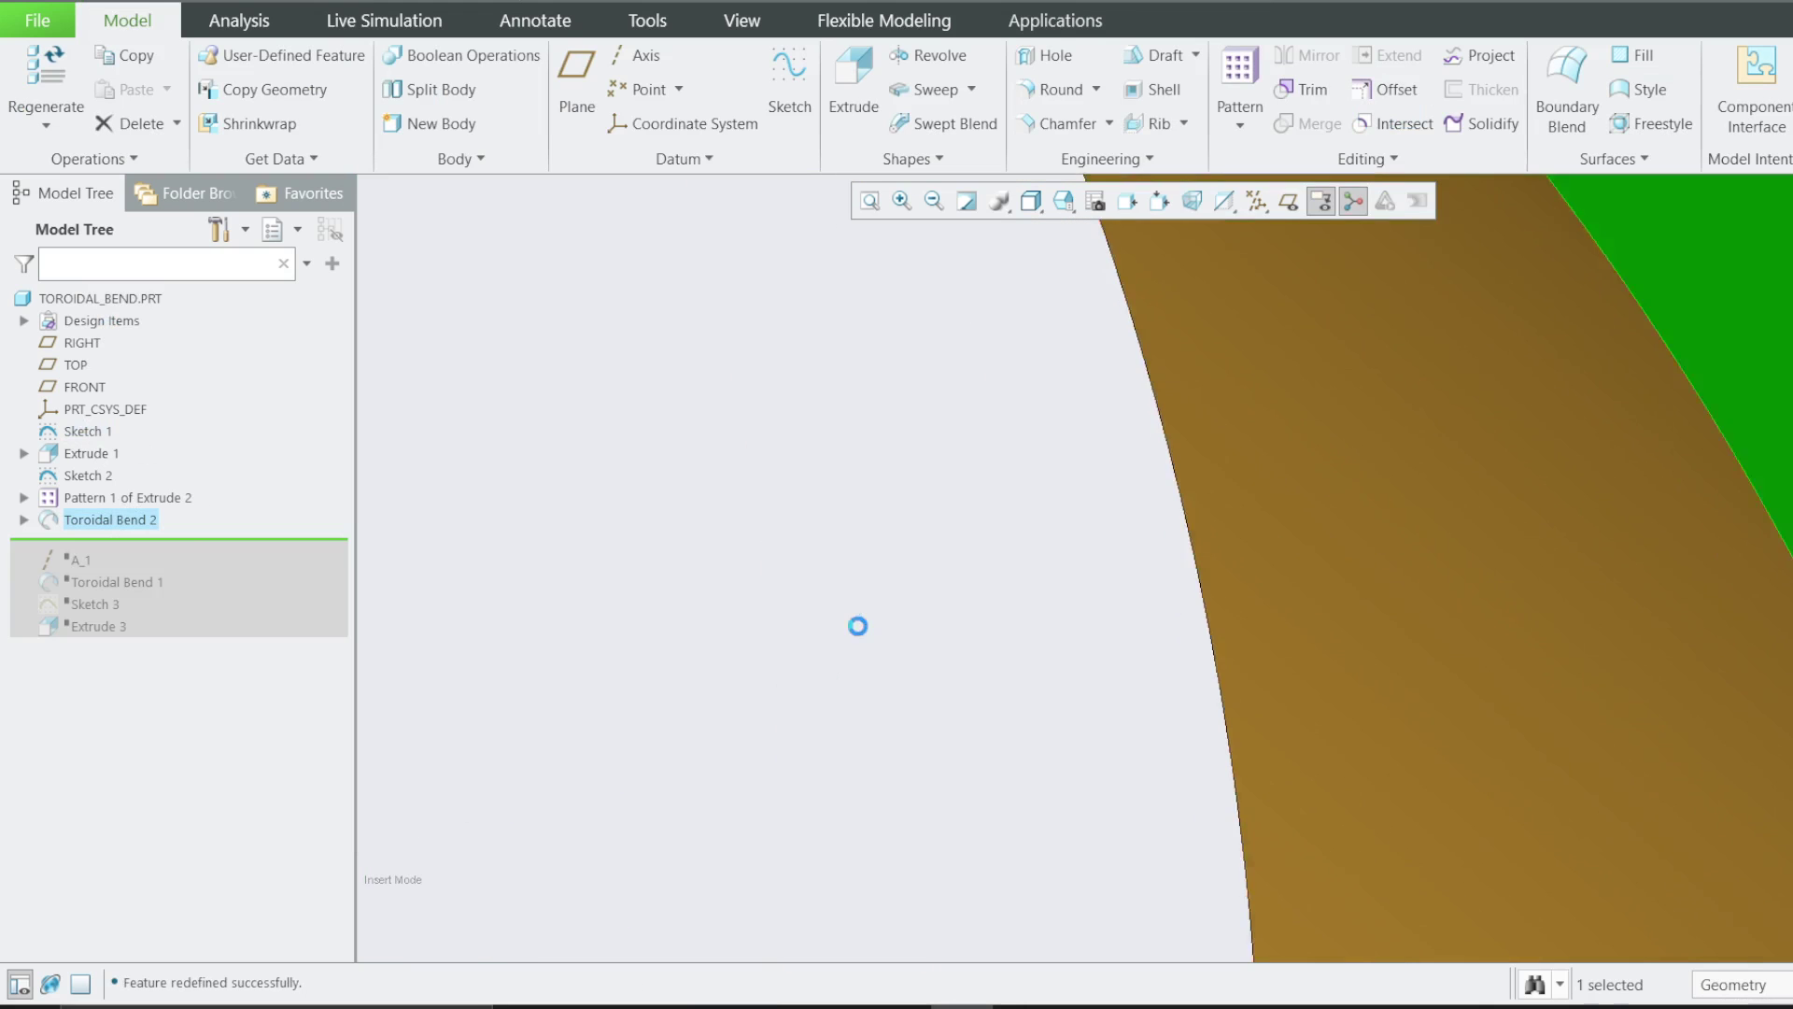
pyautogui.scroll(-5, 1134, 717)
pyautogui.click(1223, 321)
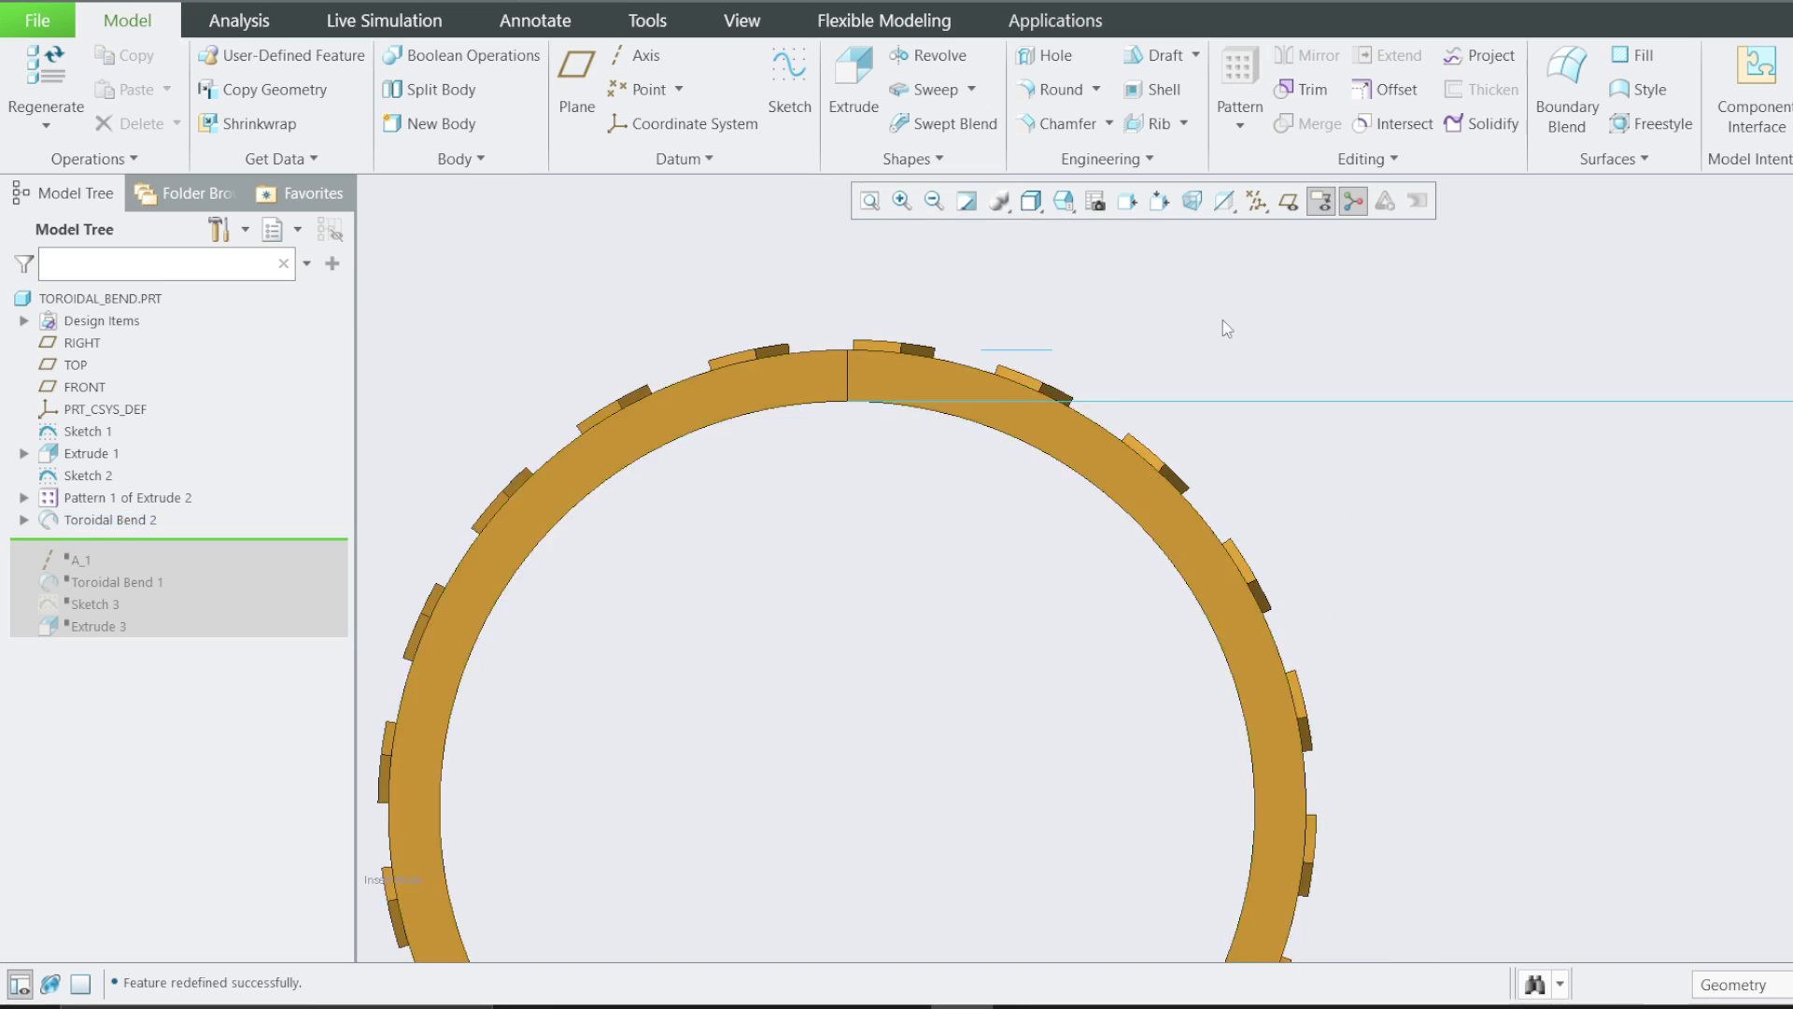
pyautogui.scroll(4, 829, 362)
pyautogui.scroll(6, 841, 355)
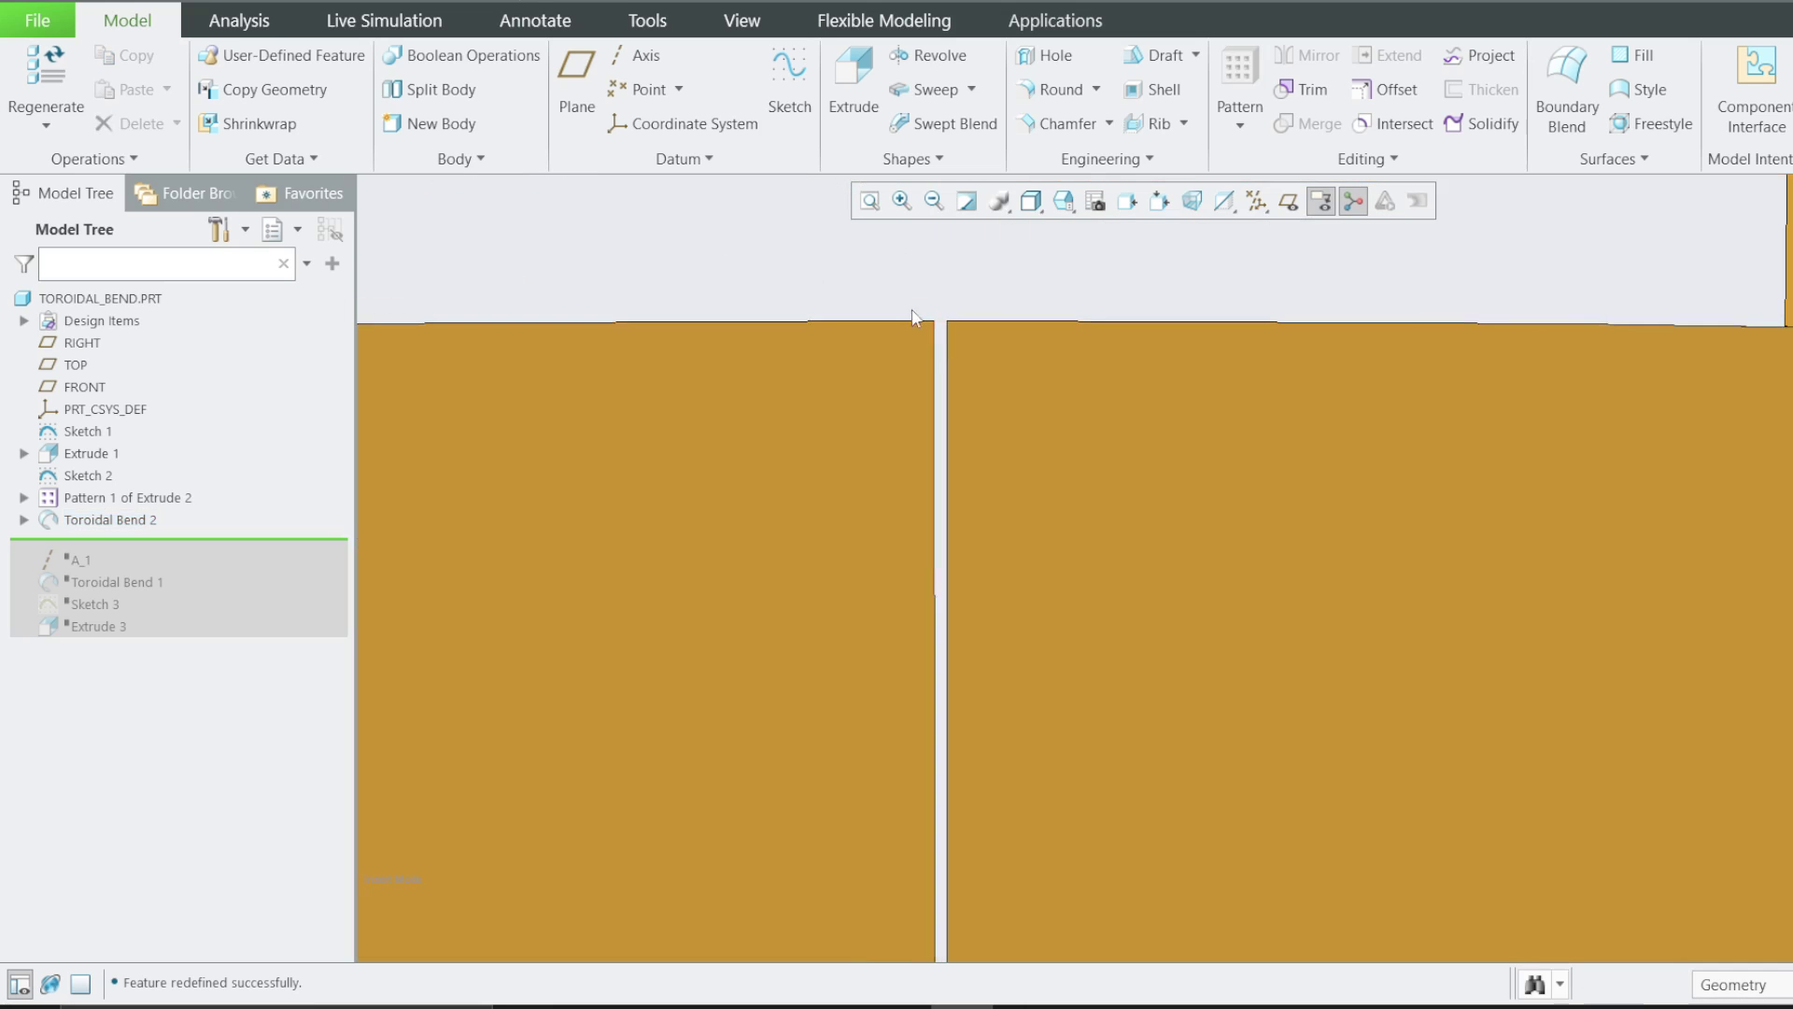
pyautogui.scroll(3, 970, 341)
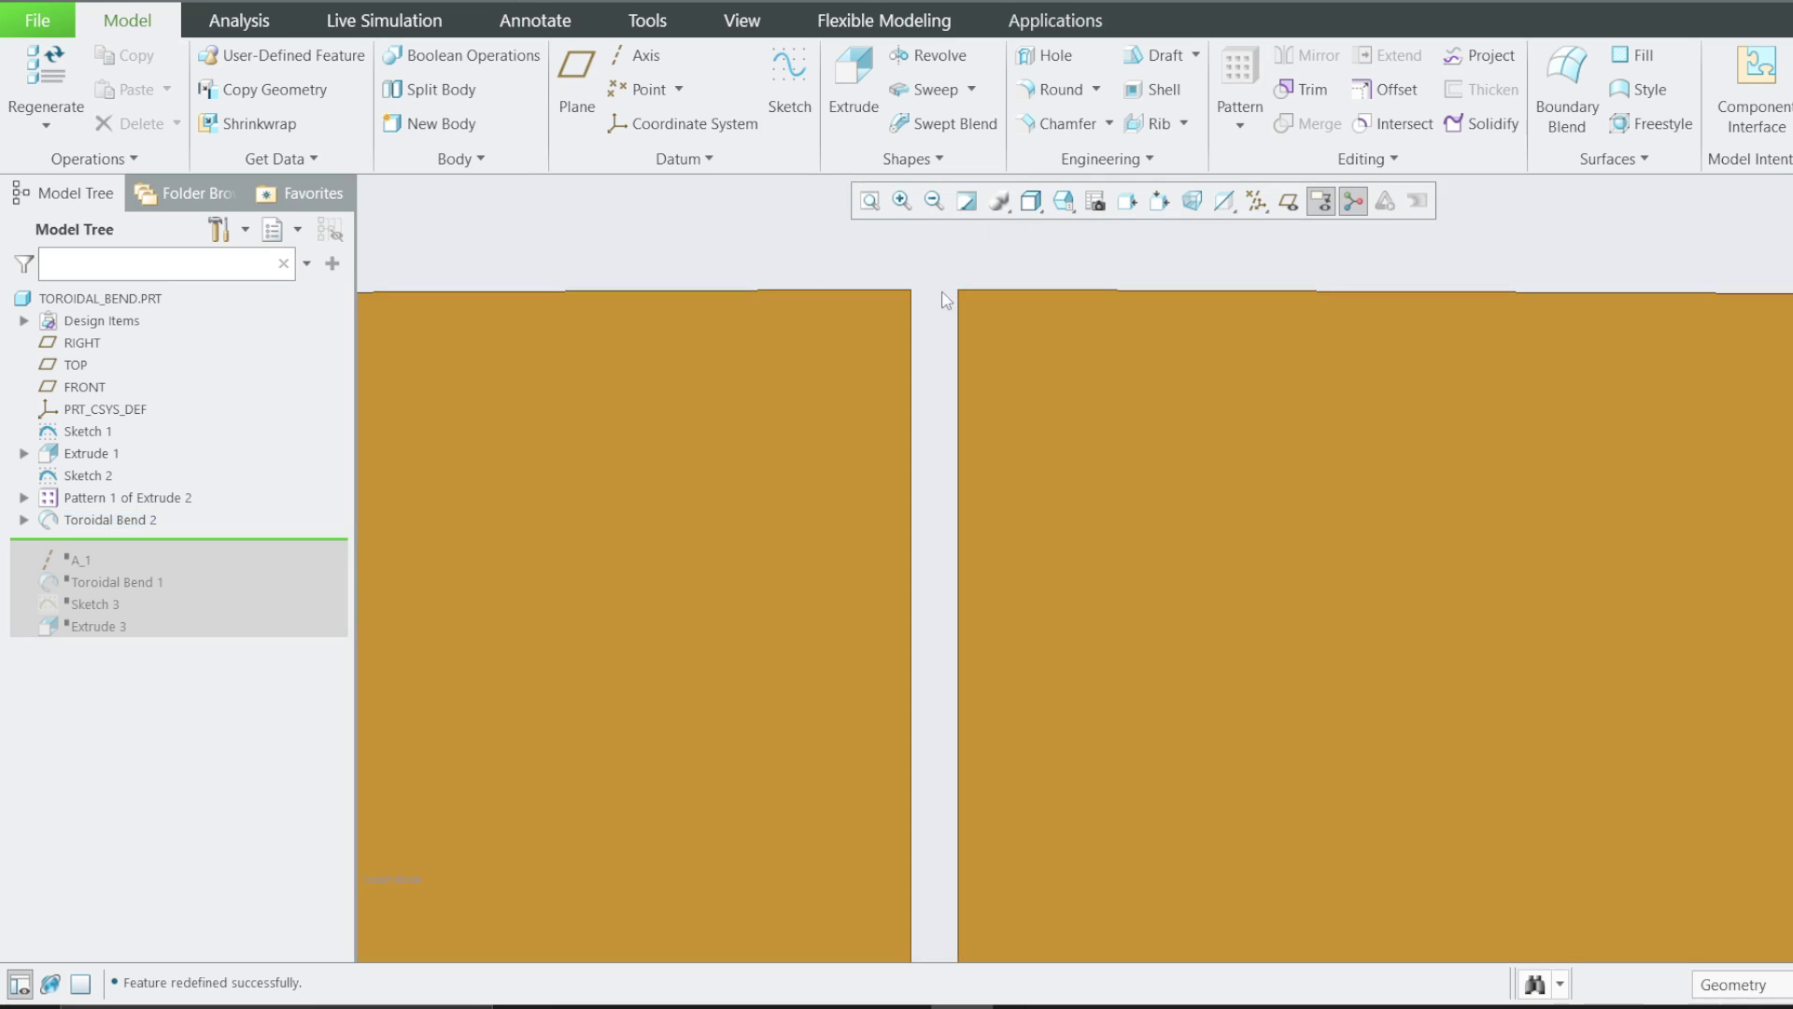
pyautogui.scroll(-8, 787, 402)
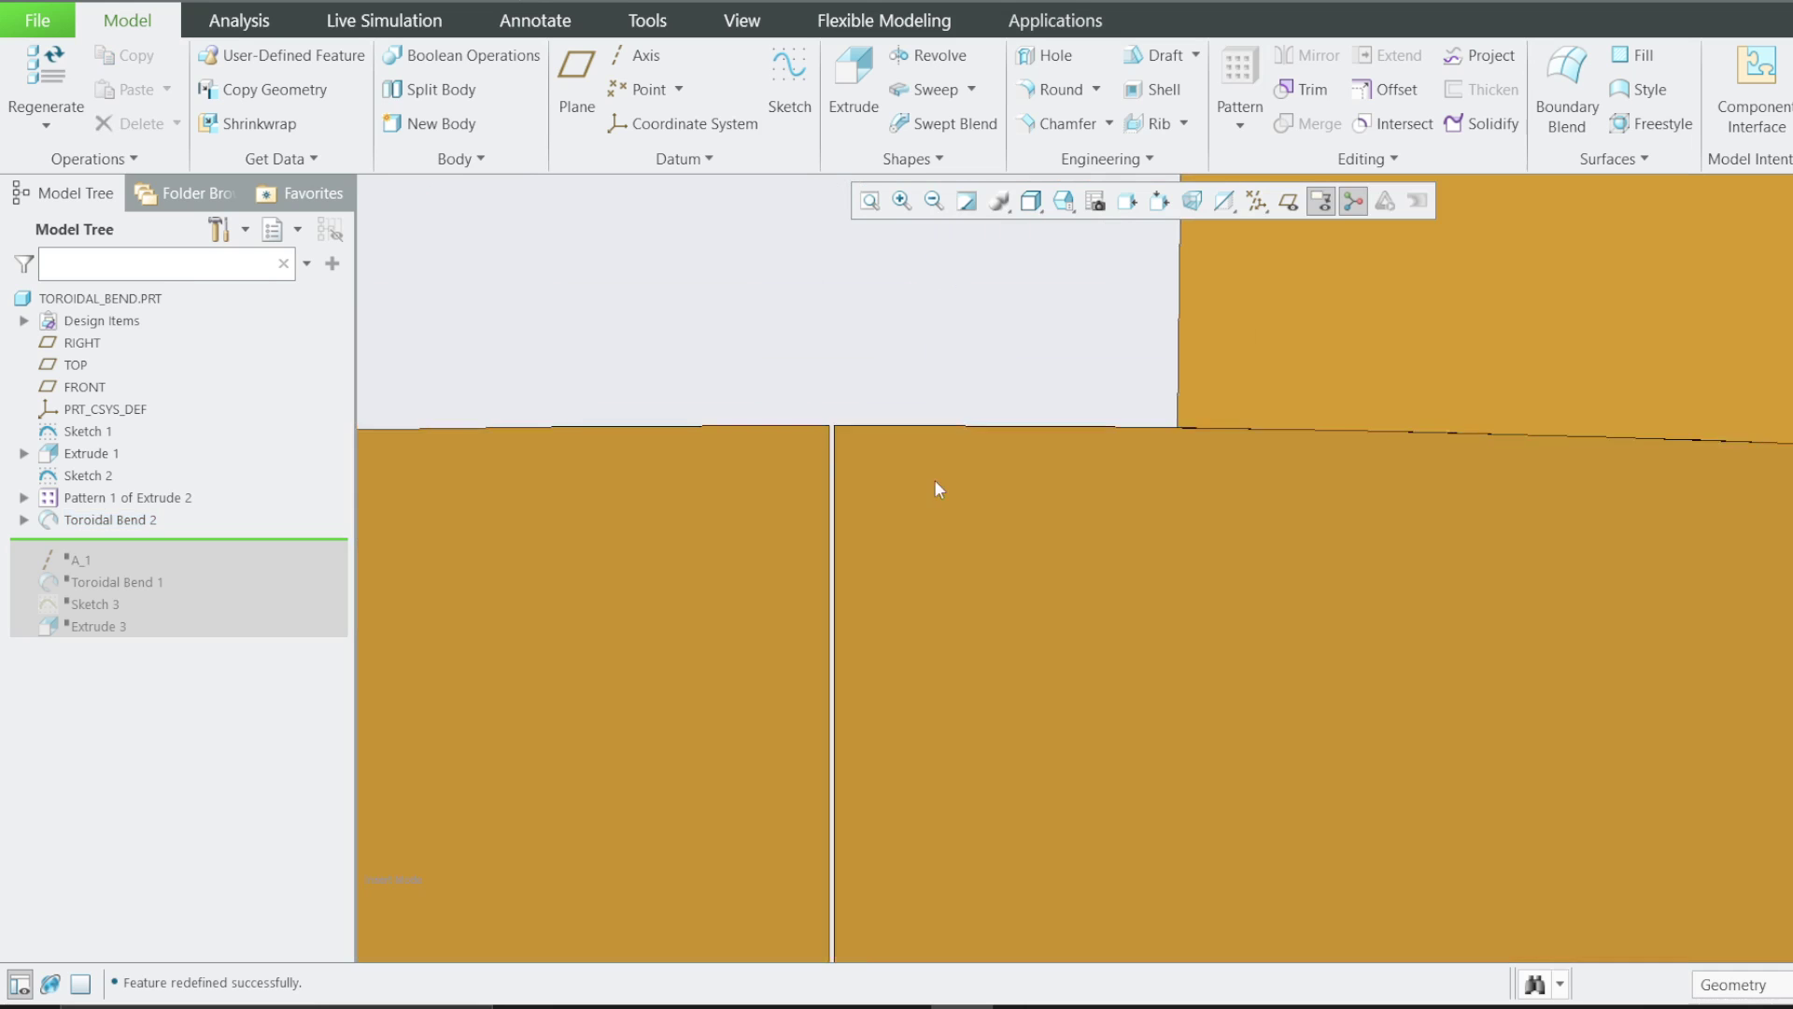
pyautogui.scroll(4, 962, 467)
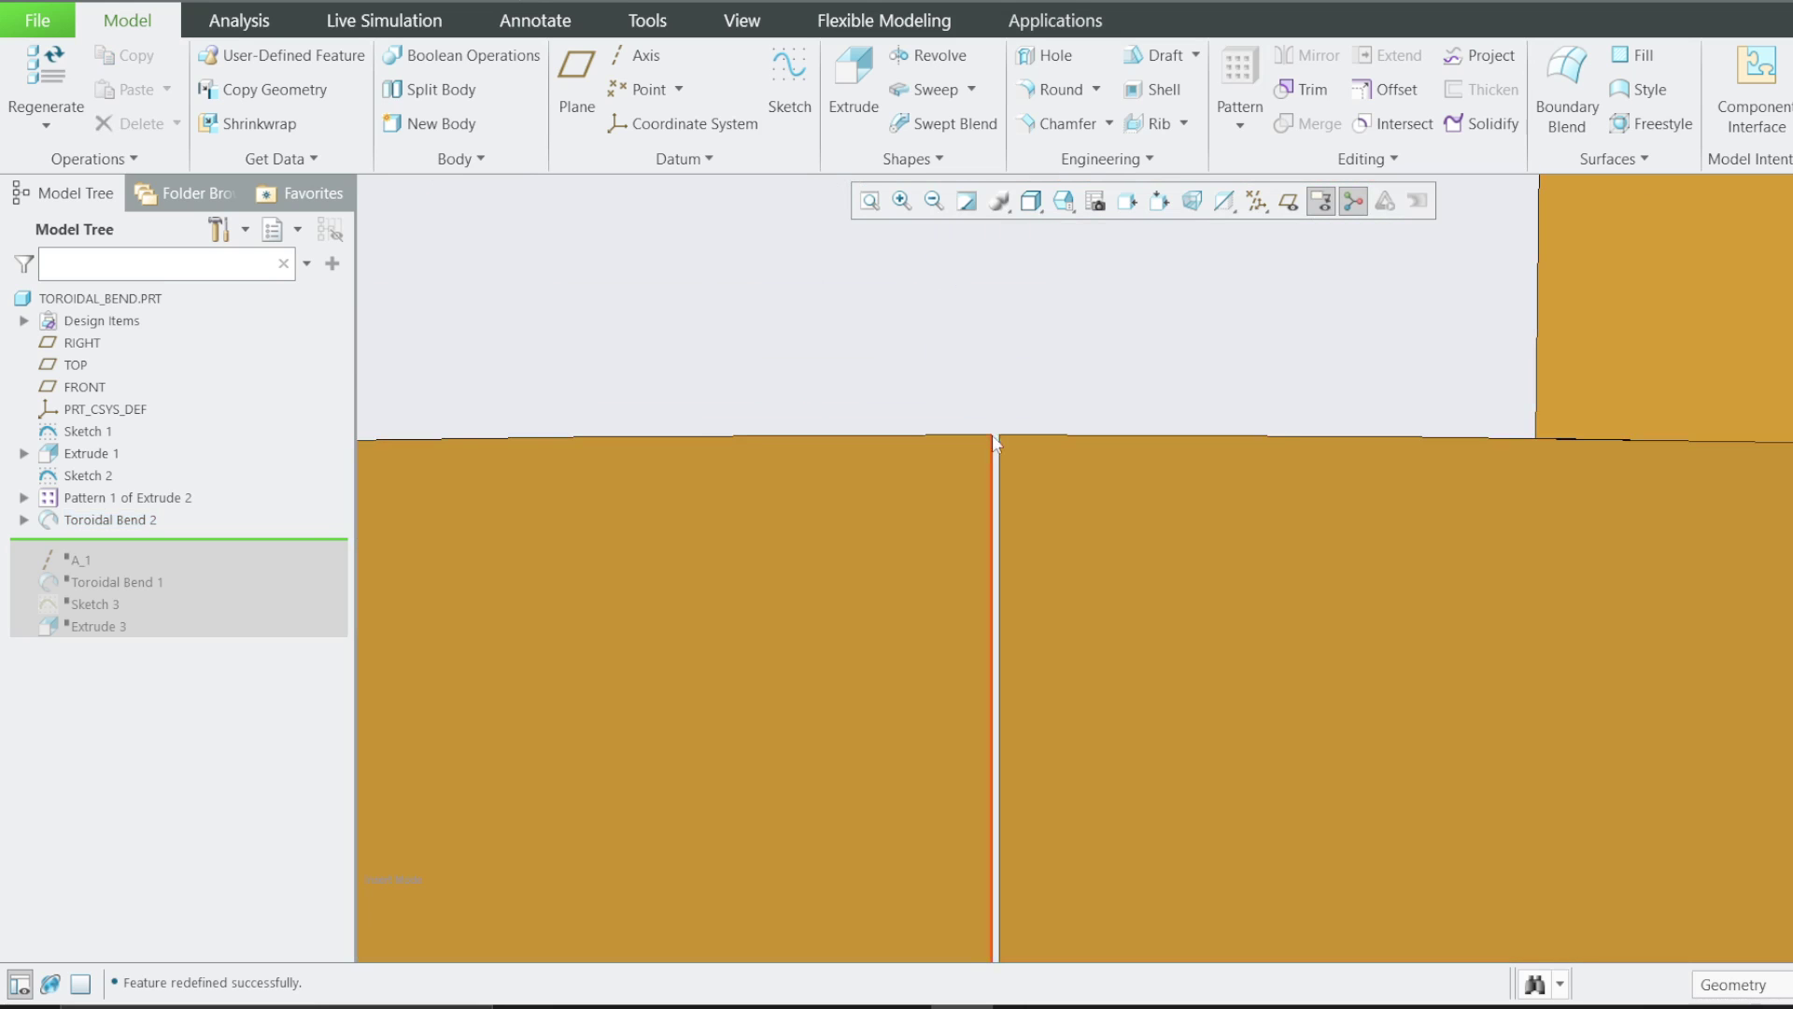
pyautogui.scroll(10, 1029, 499)
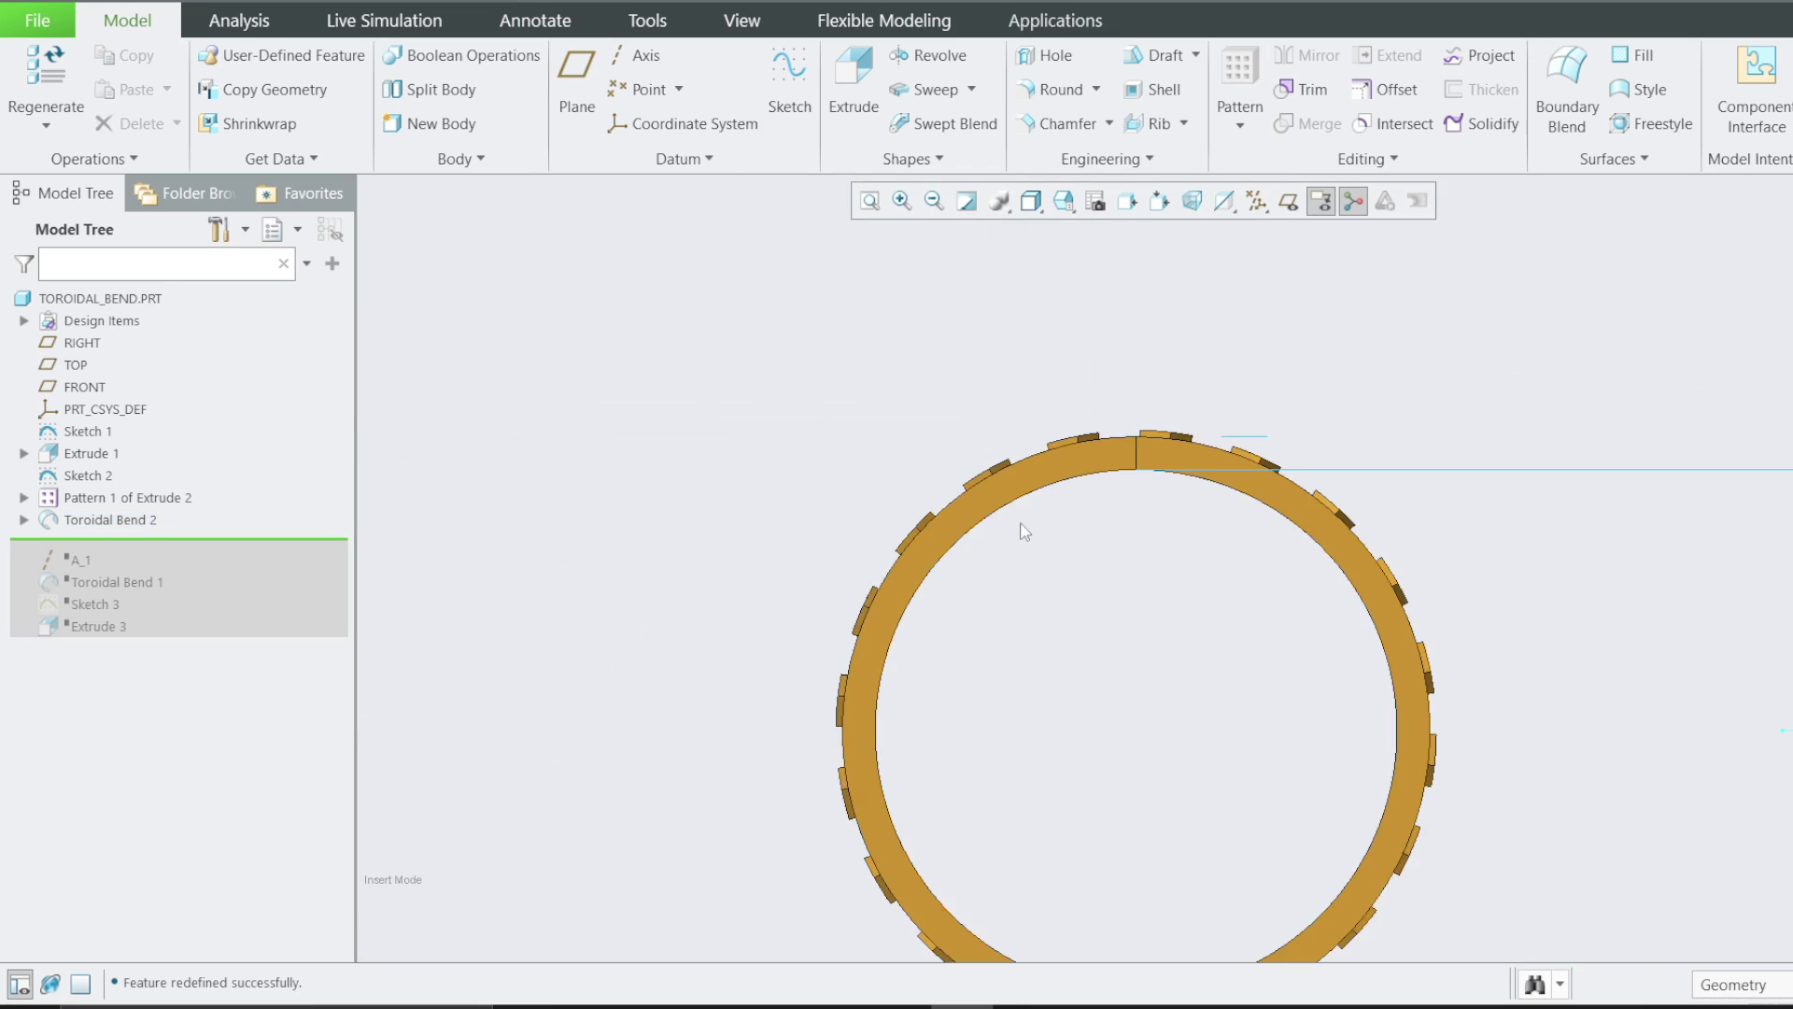
# Try redefining Toroidal Bend 2 with a bend radius of 150 and discard the edit
pyautogui.rightClick(111, 517)
pyautogui.click(155, 412)
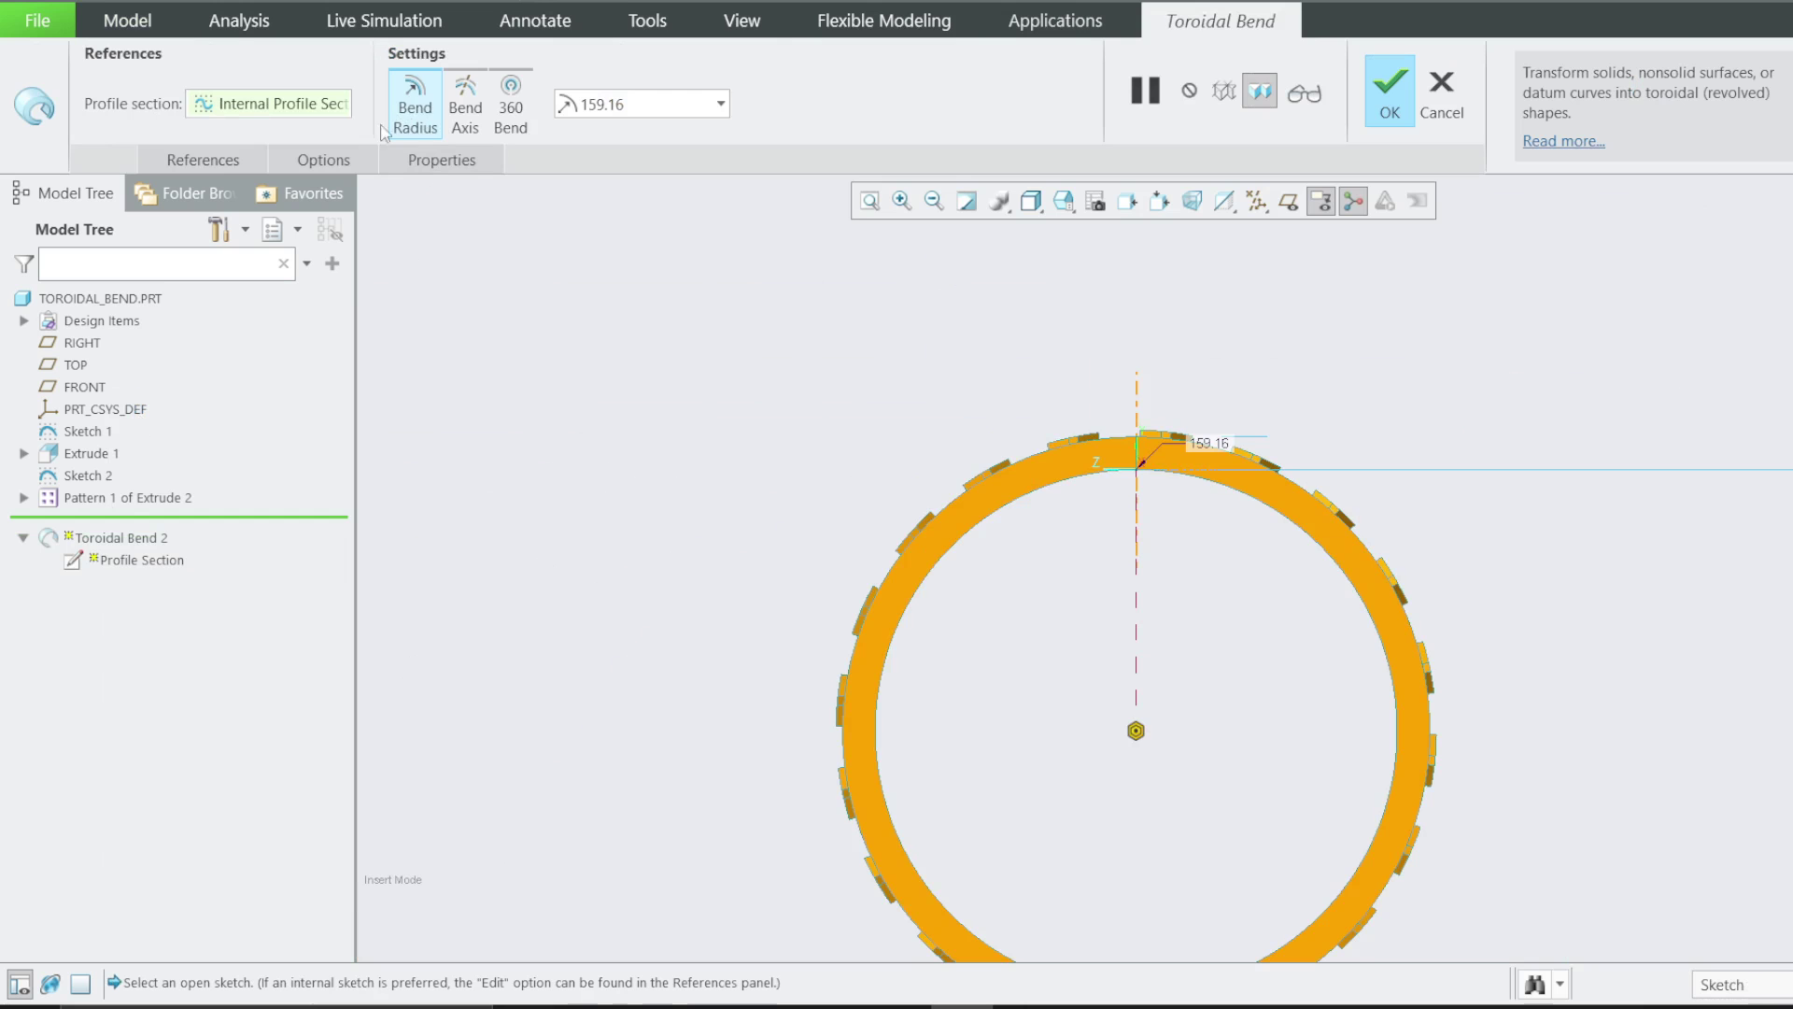
pyautogui.click(648, 111)
pyautogui.click(654, 98)
pyautogui.write('15')
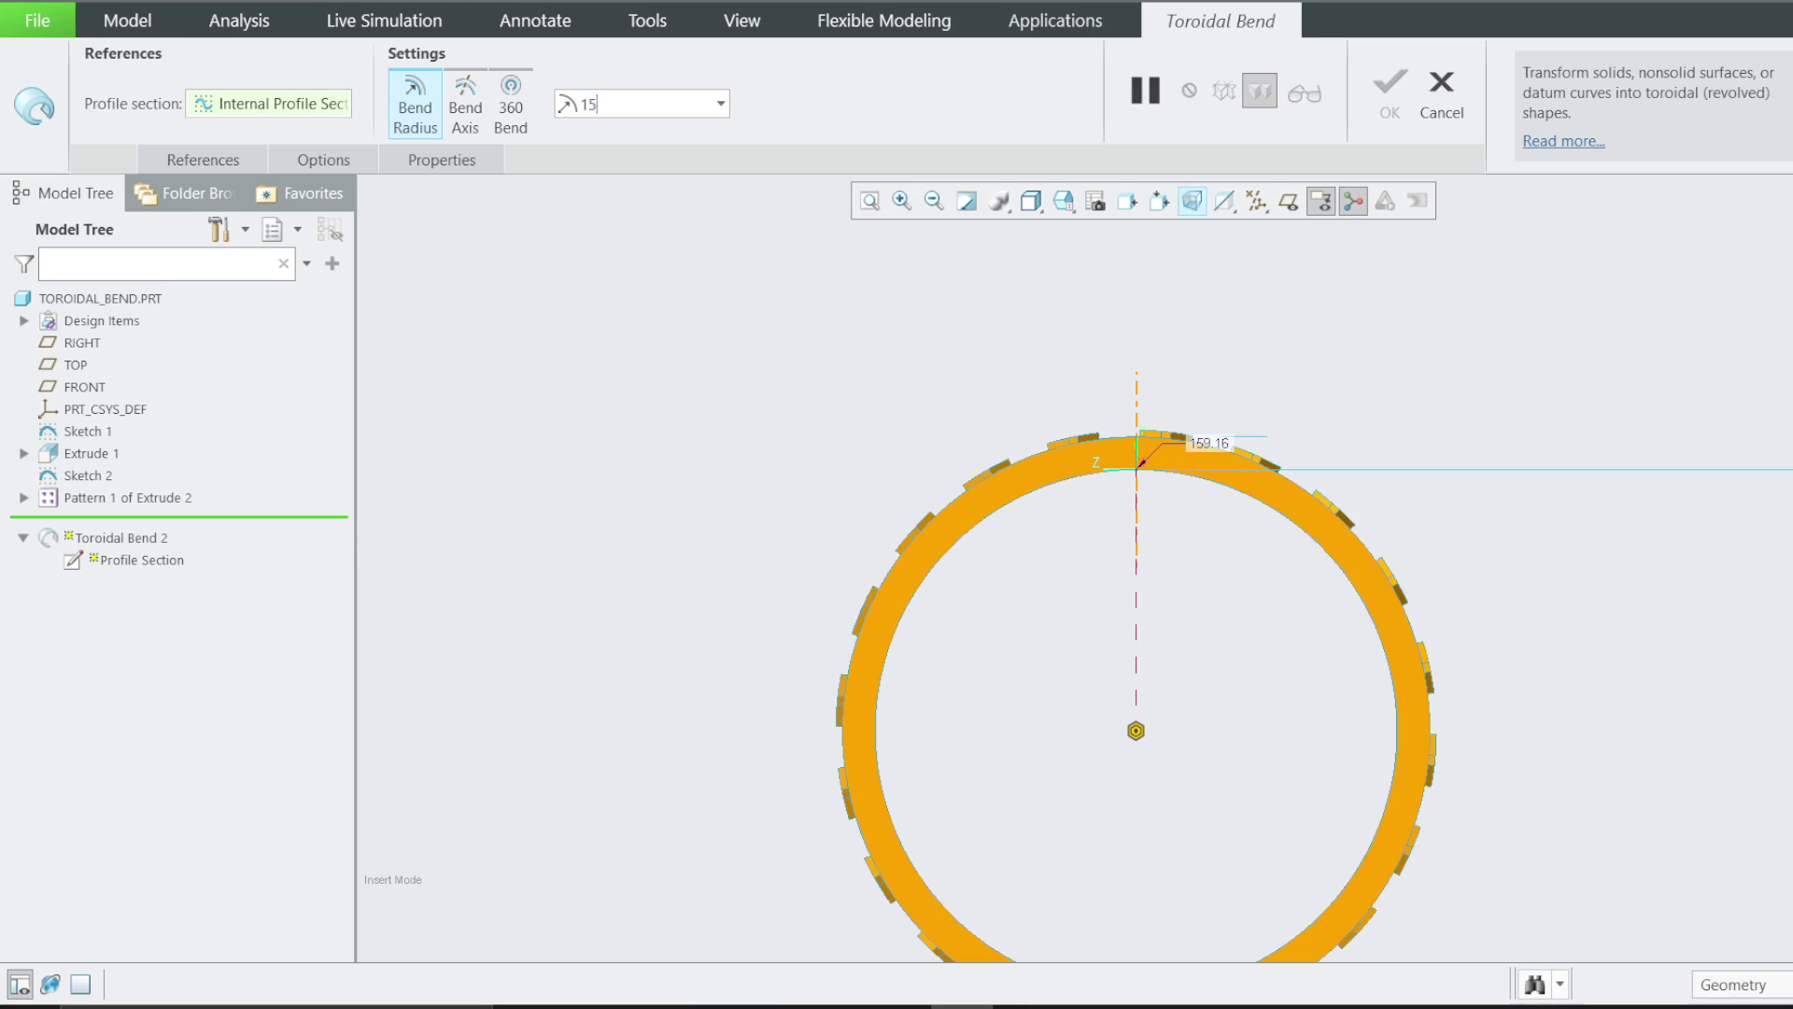
pyautogui.write('0')
pyautogui.press('Return')
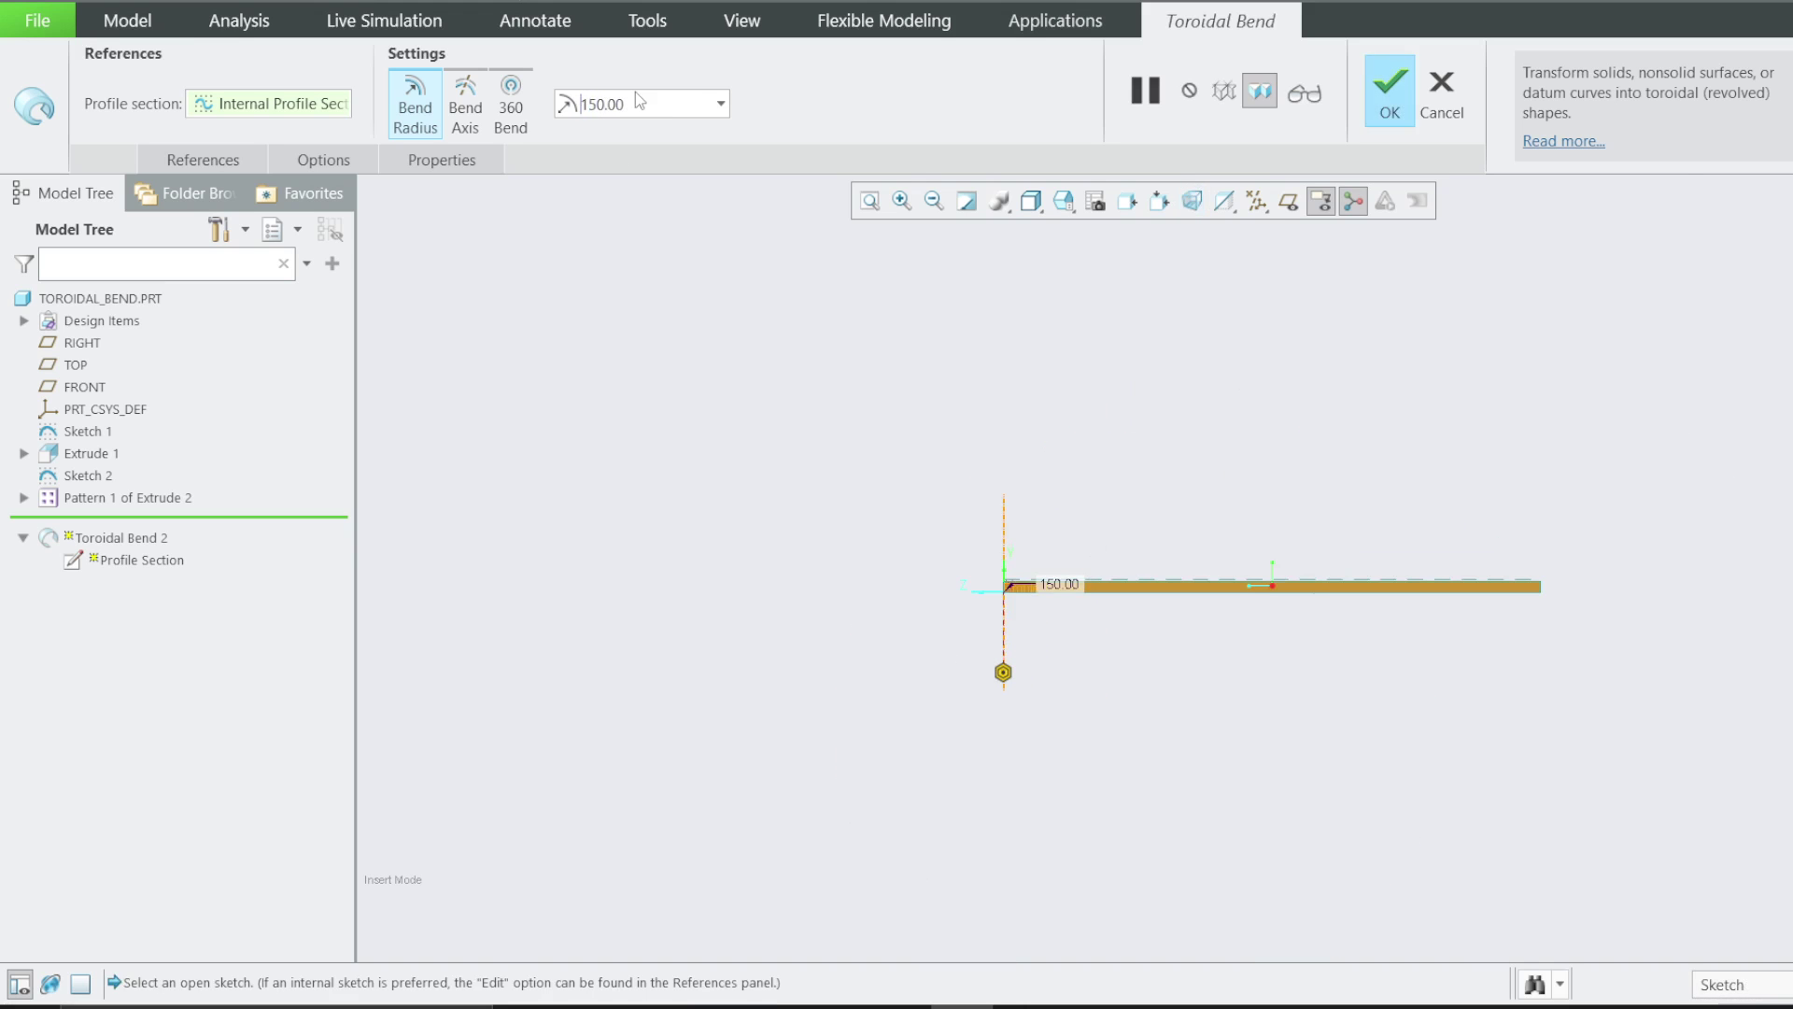
pyautogui.click(1441, 94)
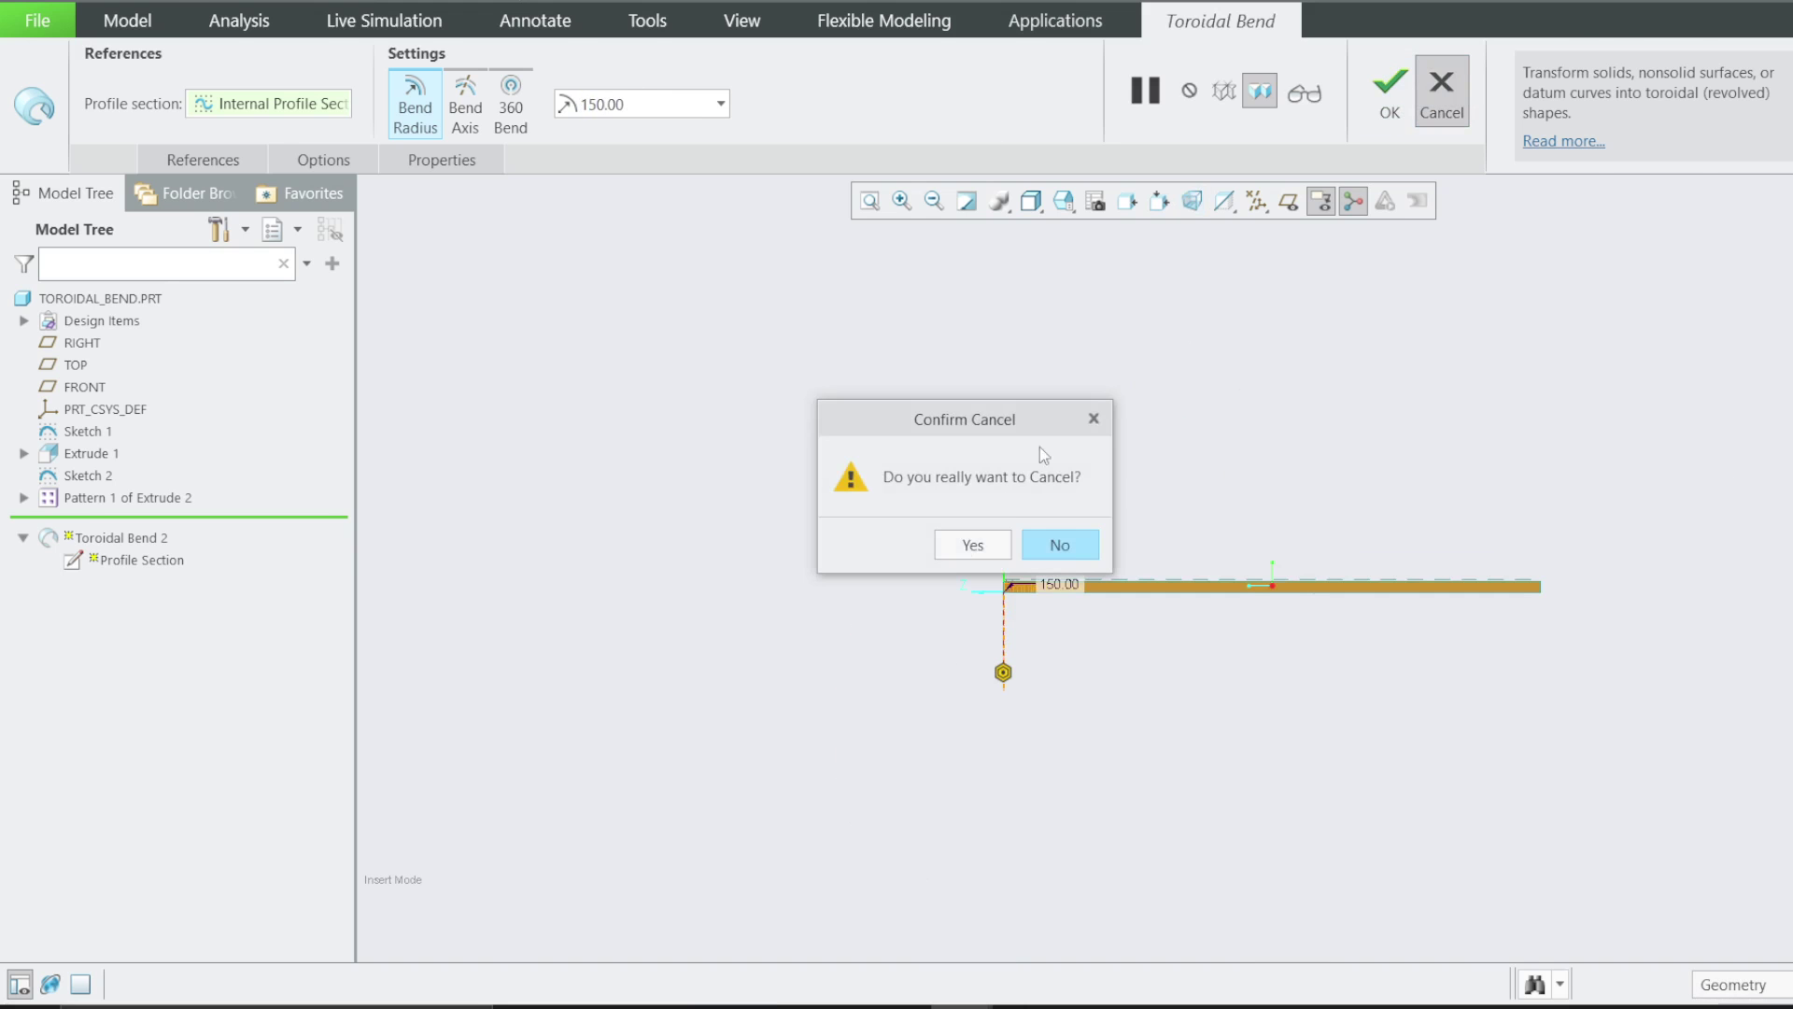
pyautogui.click(967, 543)
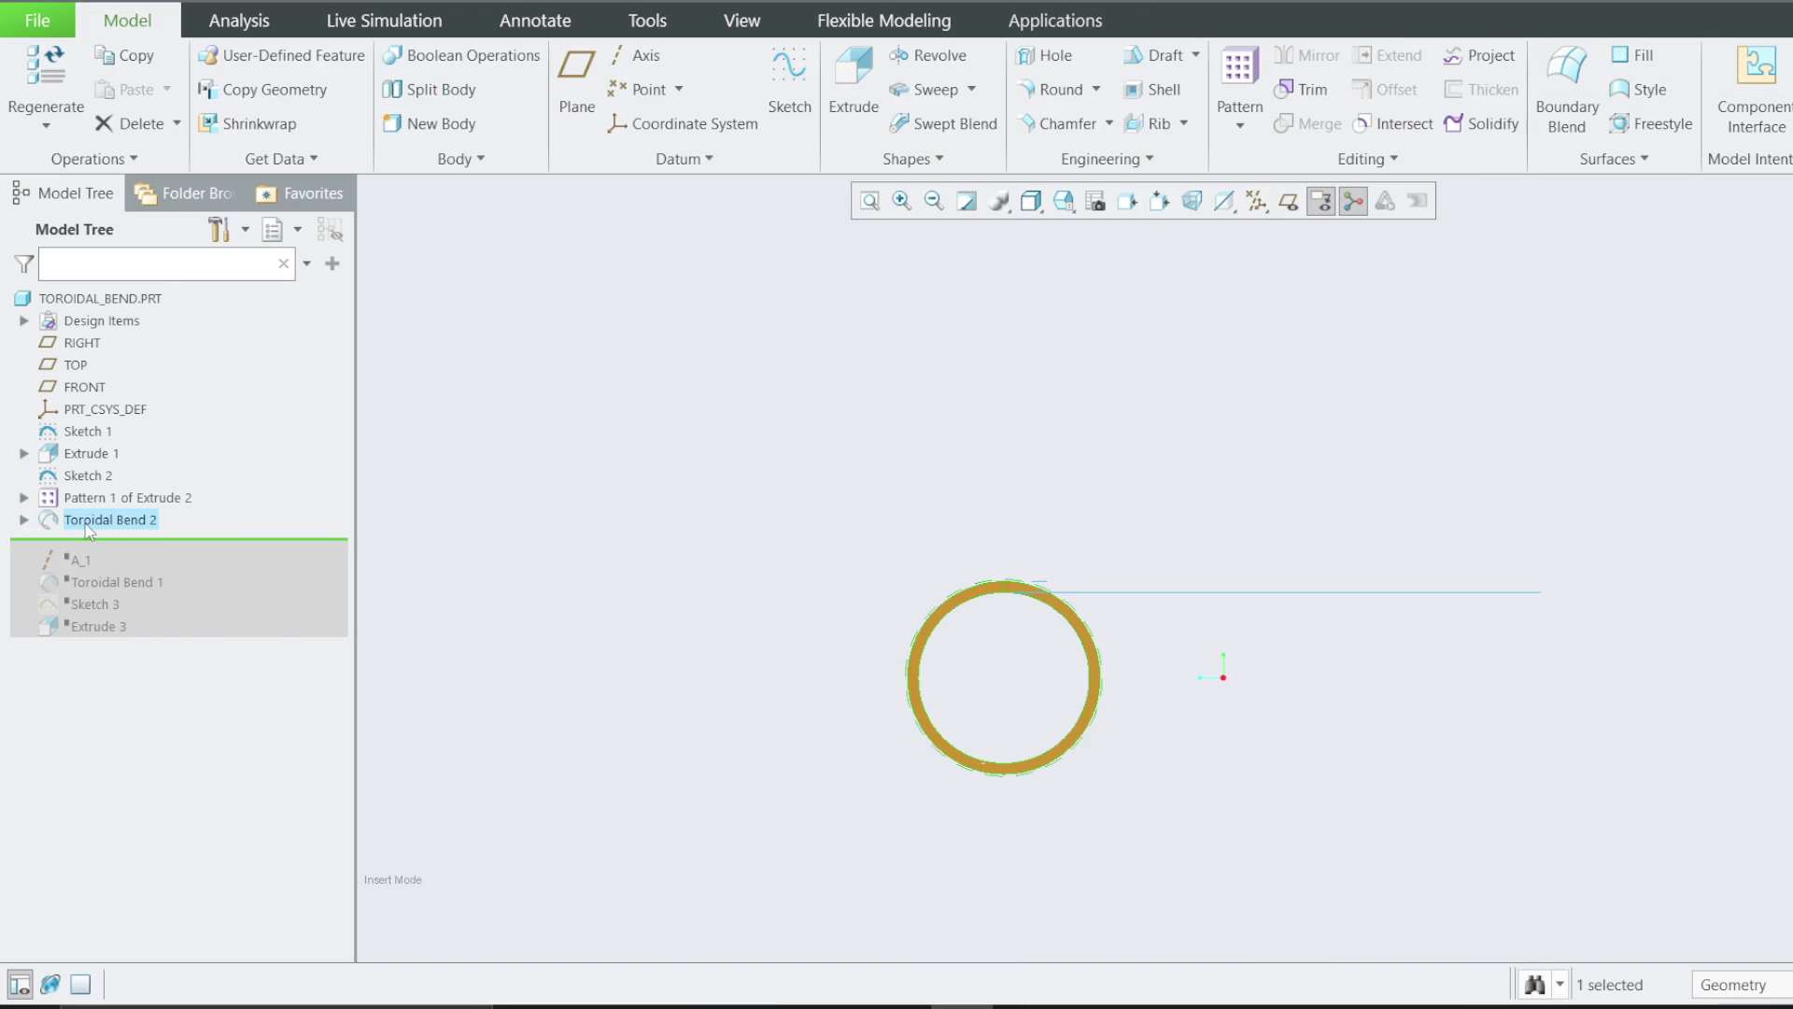
# Redefine Toroidal Bend 2 to use the 360 Bend method, showing the flat plate in its default orientation
pyautogui.rightClick(88, 530)
pyautogui.click(132, 415)
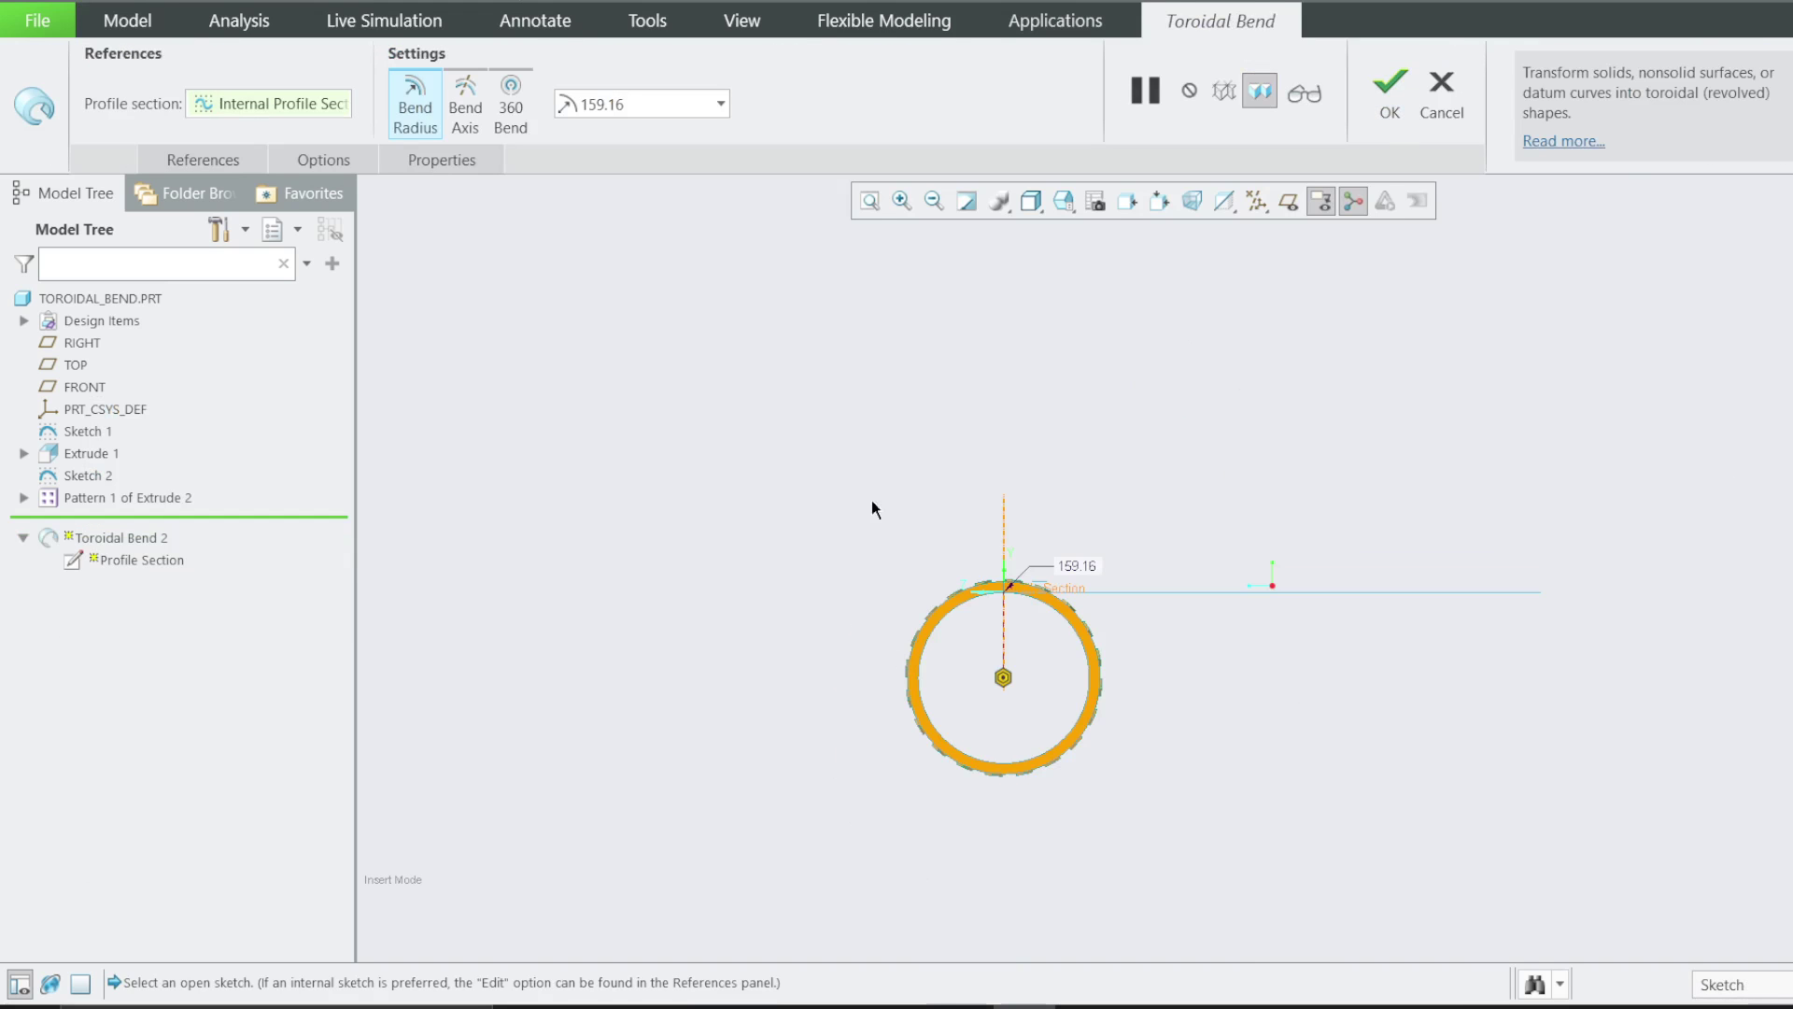
pyautogui.scroll(-2, 1140, 607)
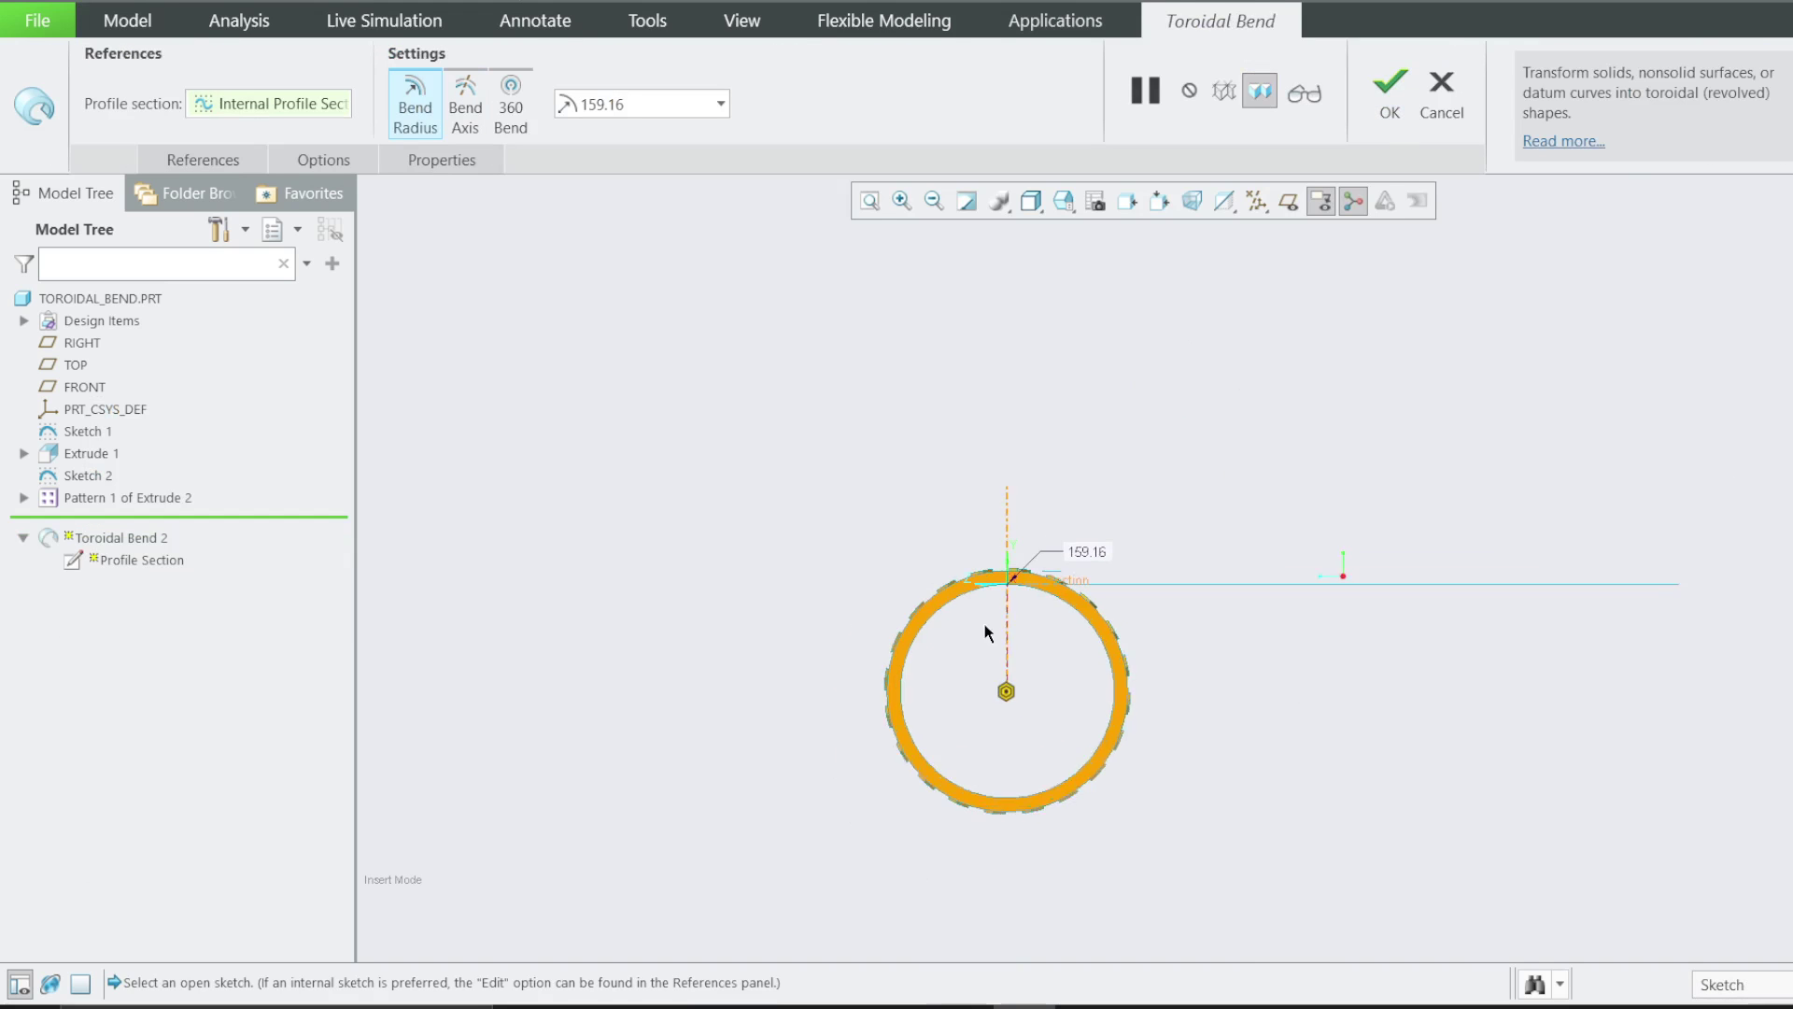
pyautogui.scroll(-3, 1215, 733)
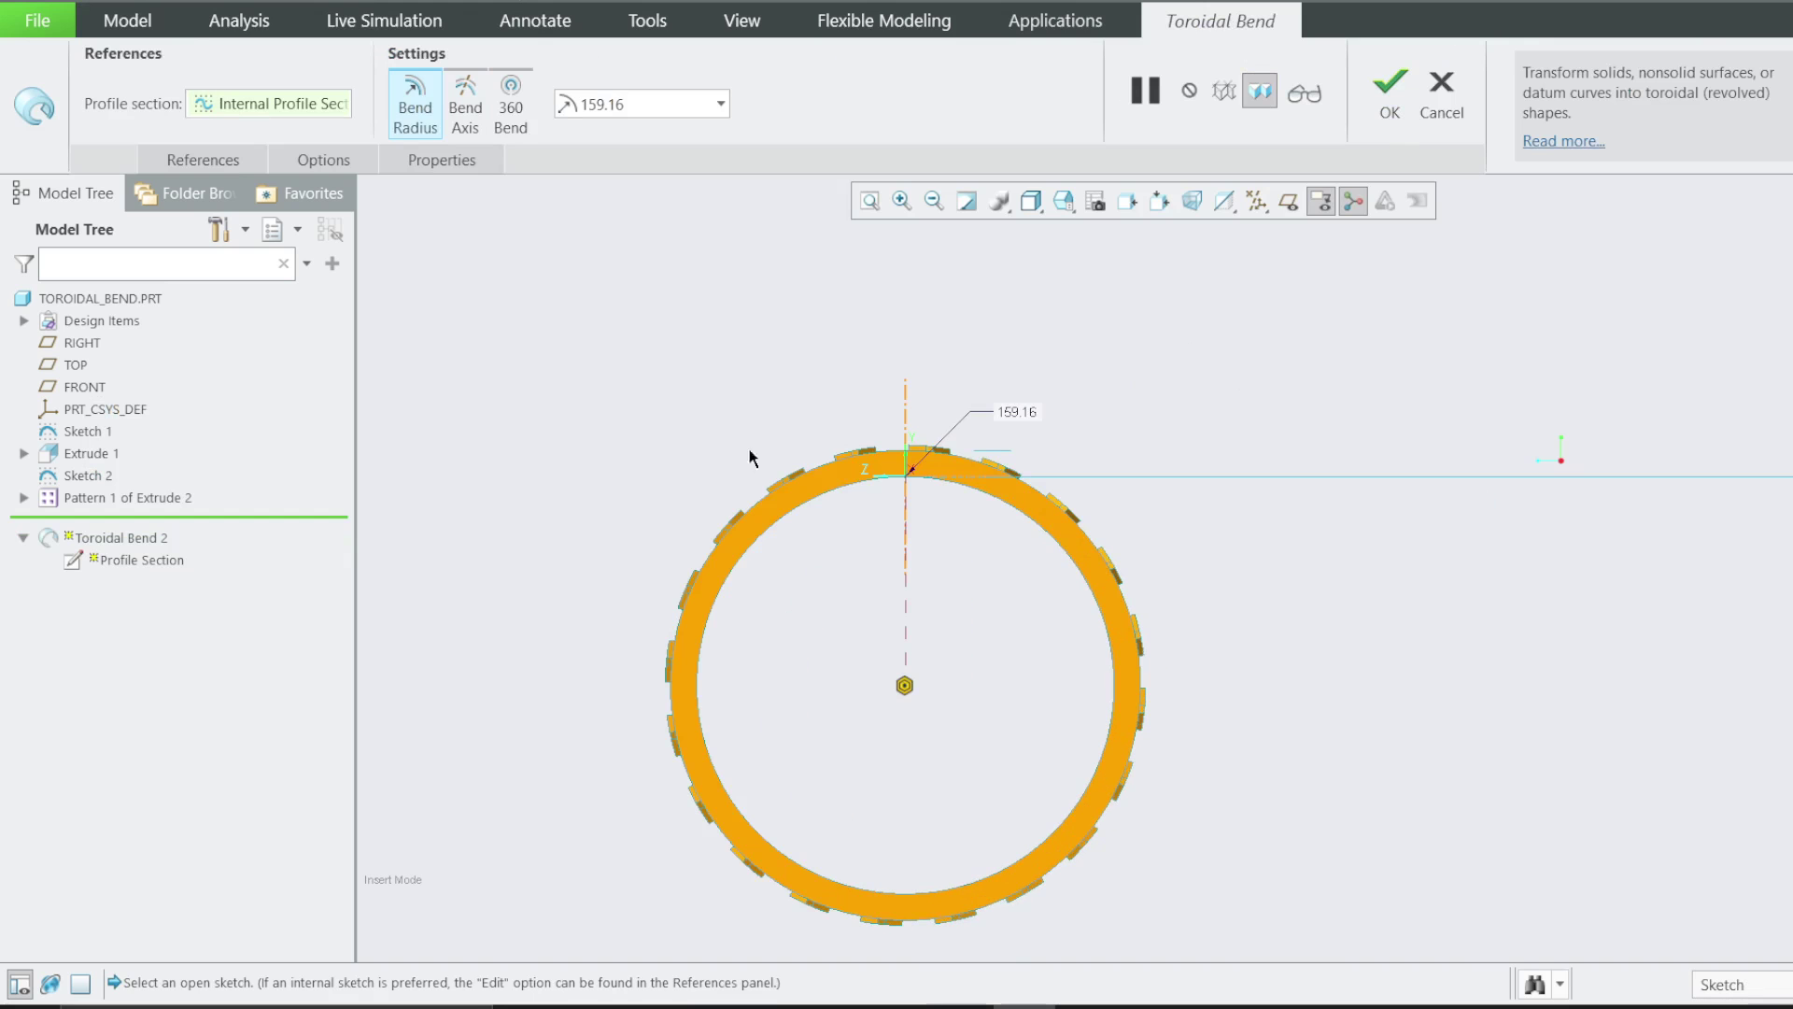
pyautogui.click(517, 112)
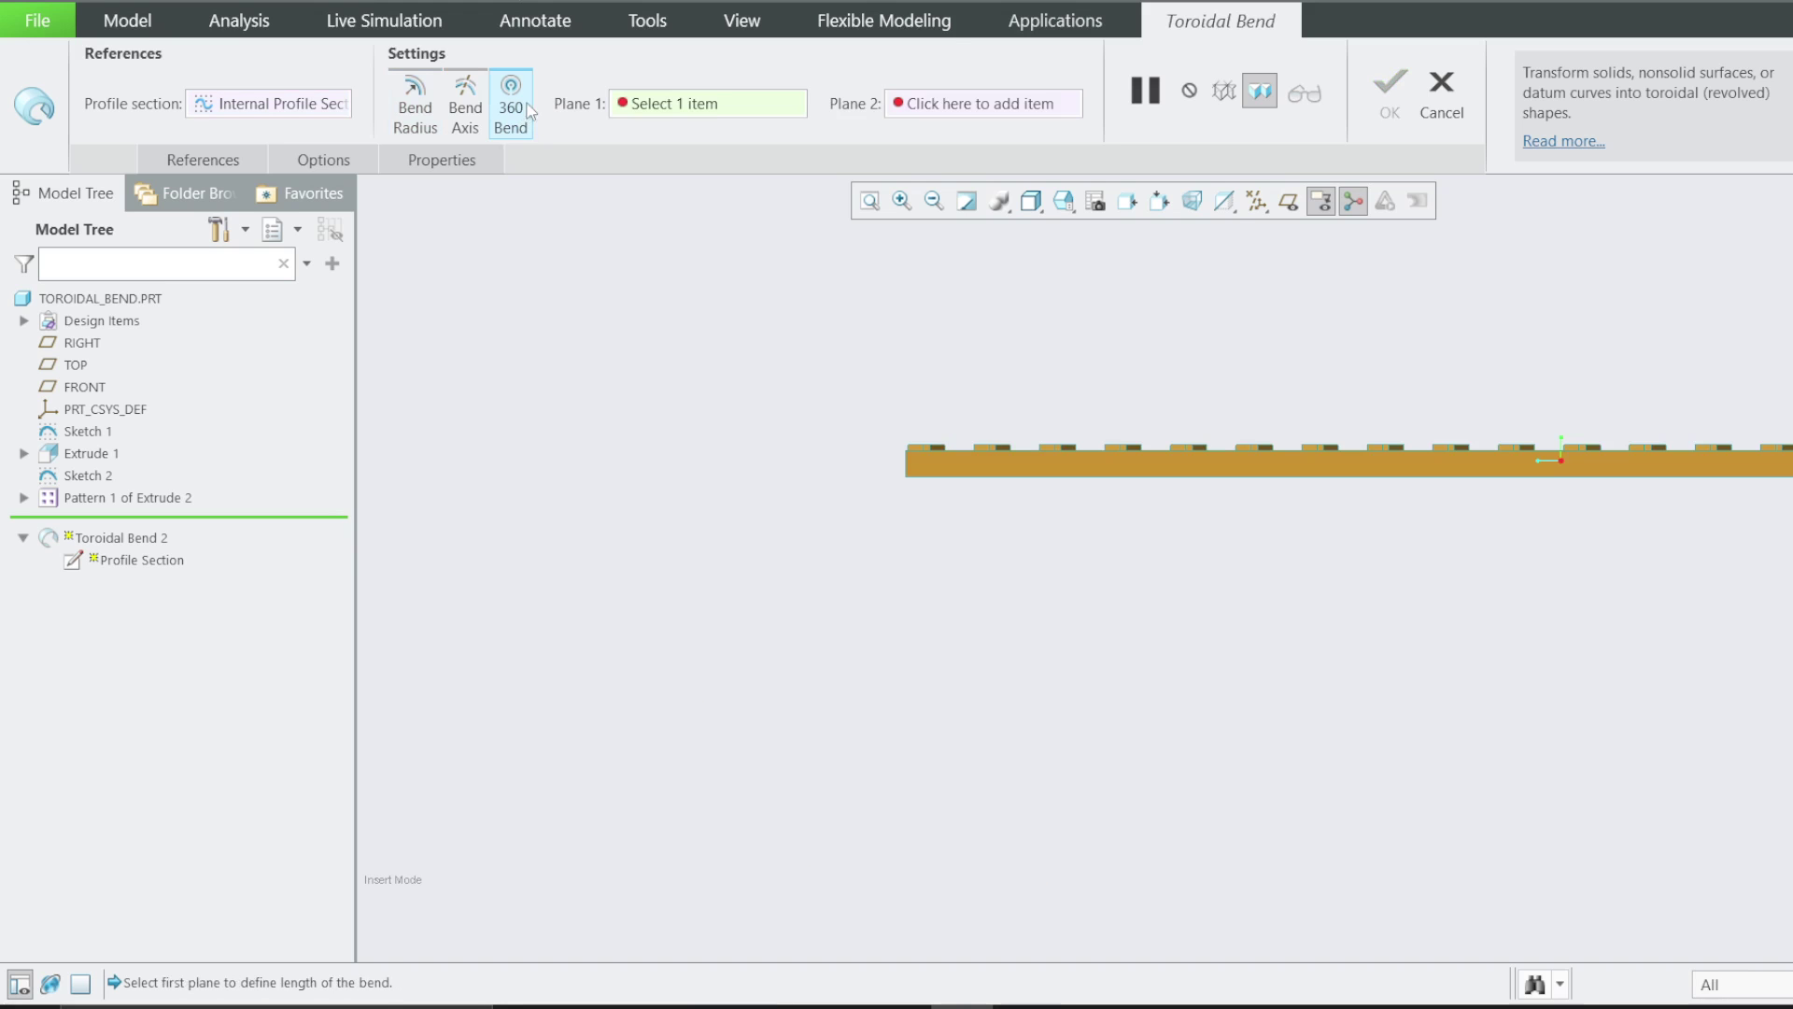
pyautogui.scroll(-2, 747, 327)
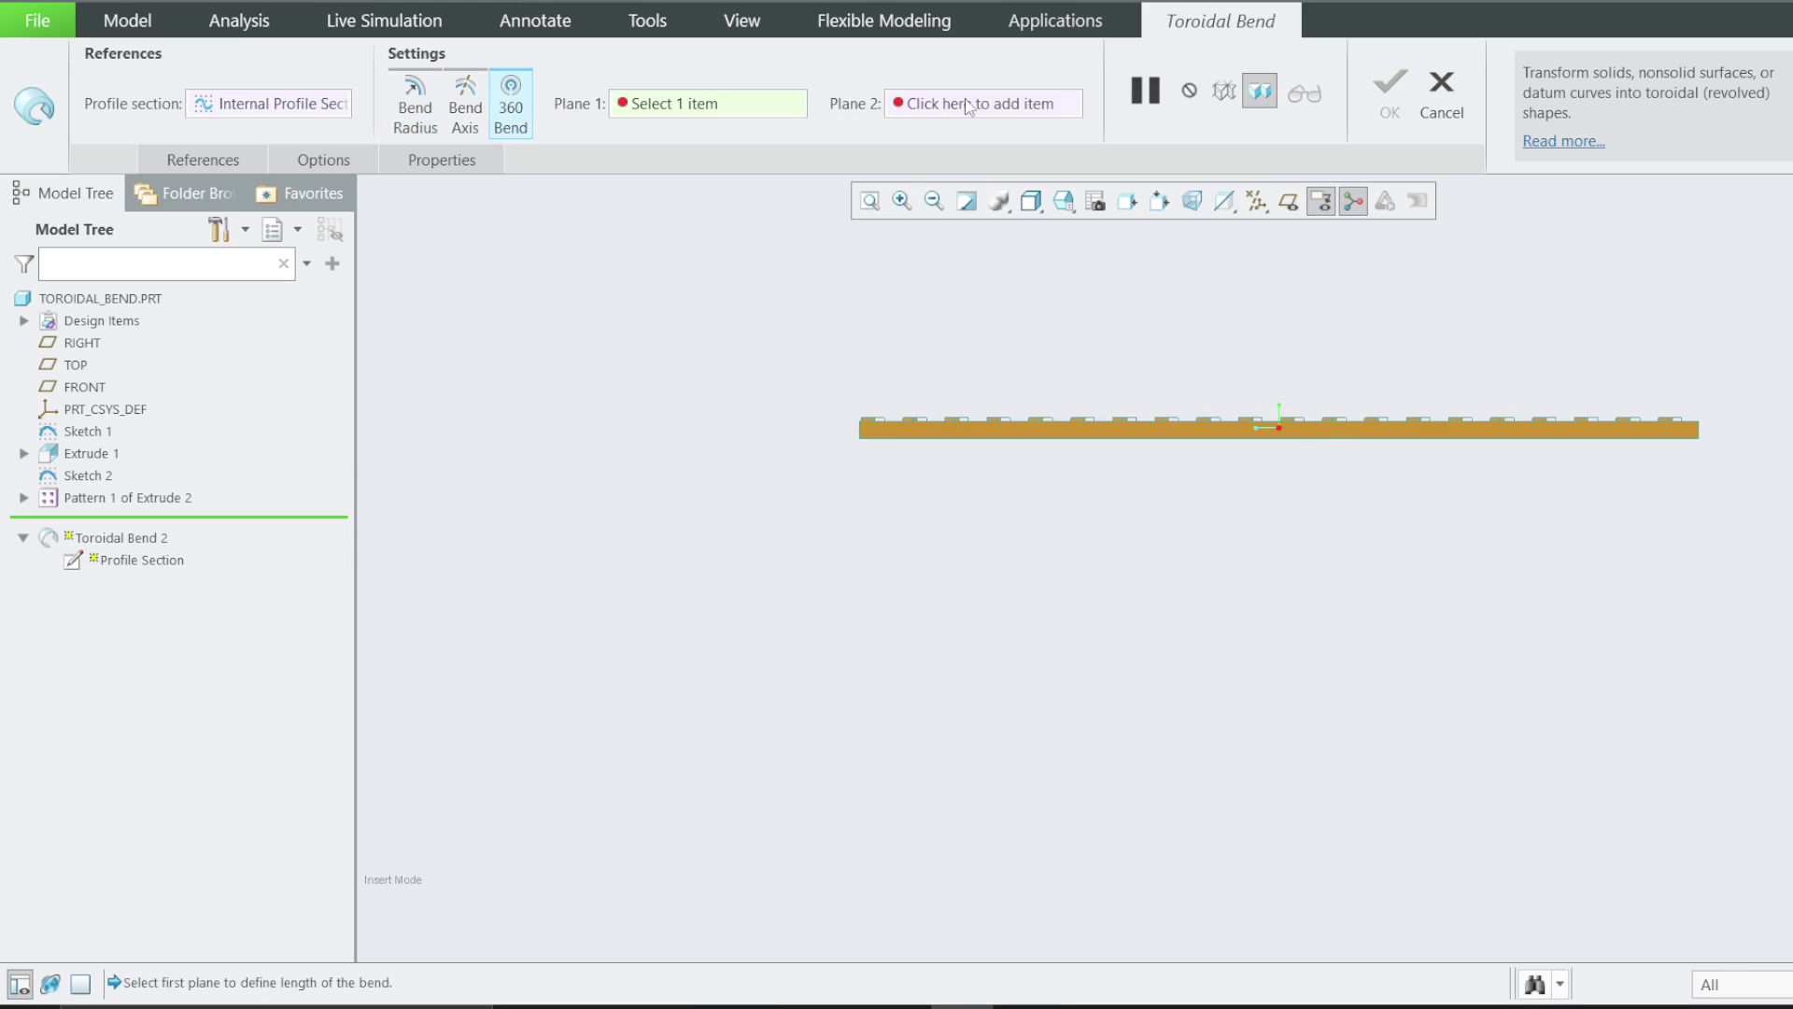
pyautogui.scroll(3, 1738, 411)
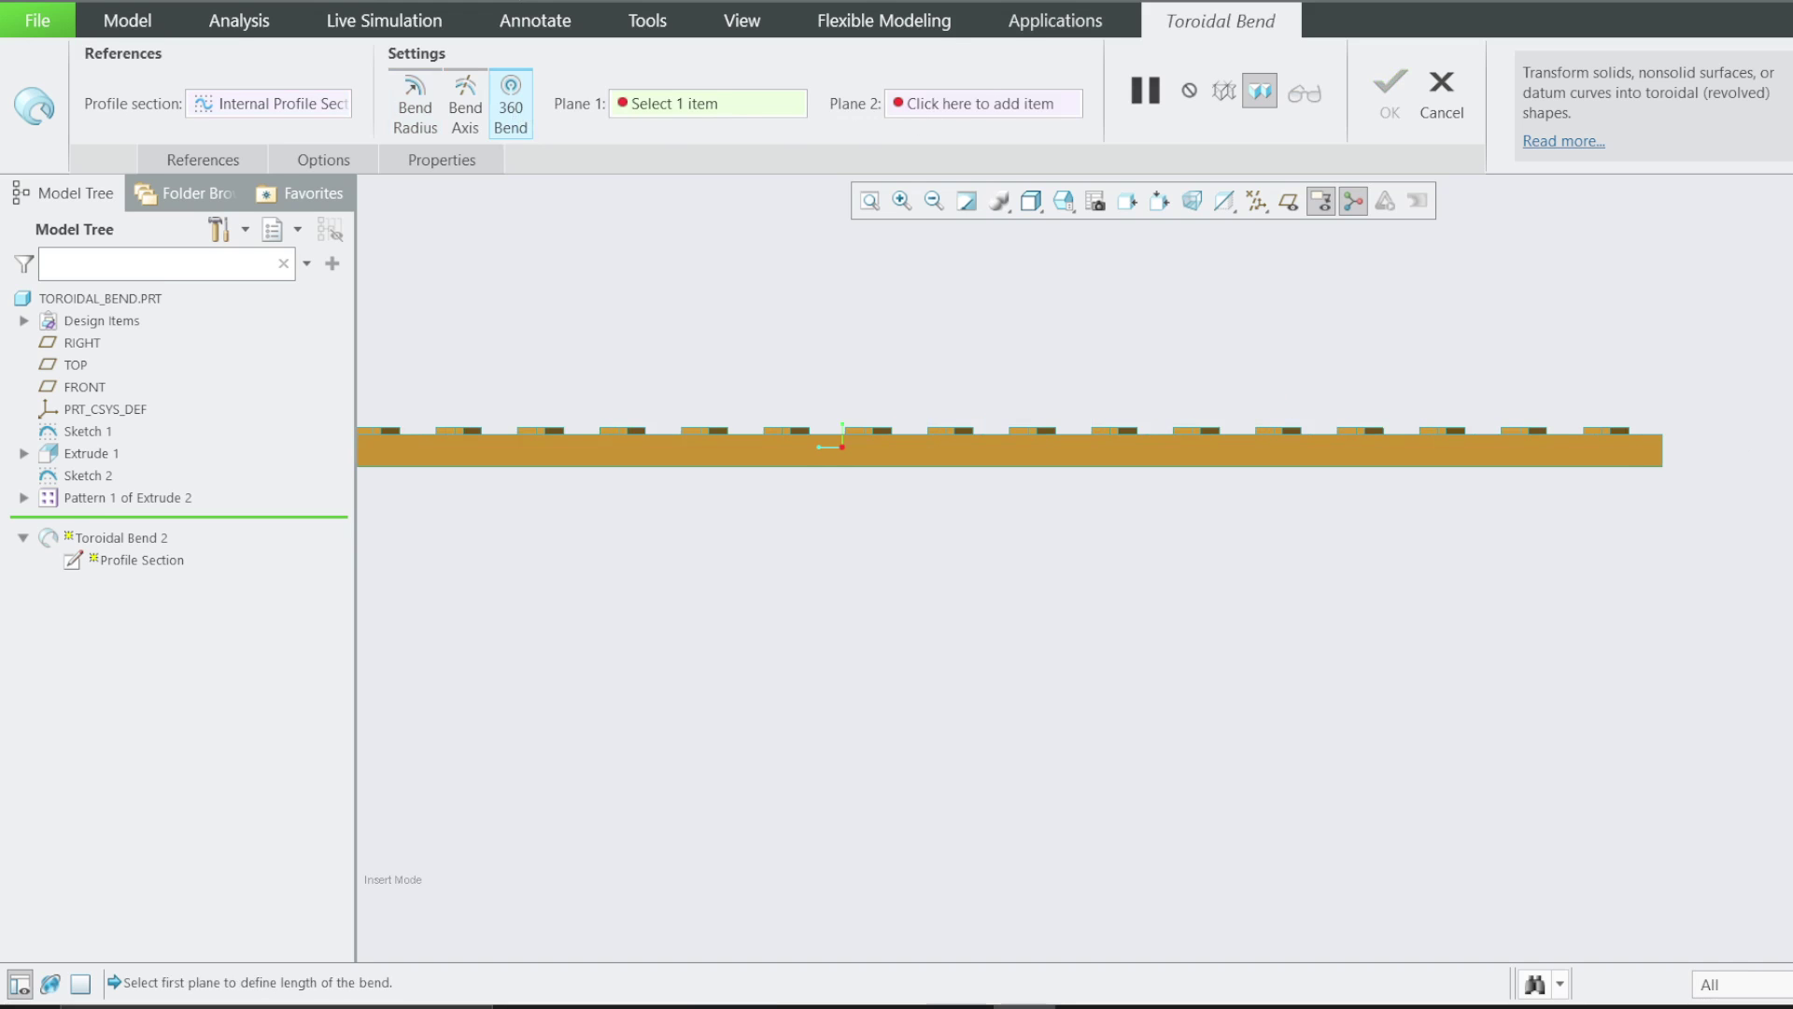
pyautogui.scroll(-1, 1355, 402)
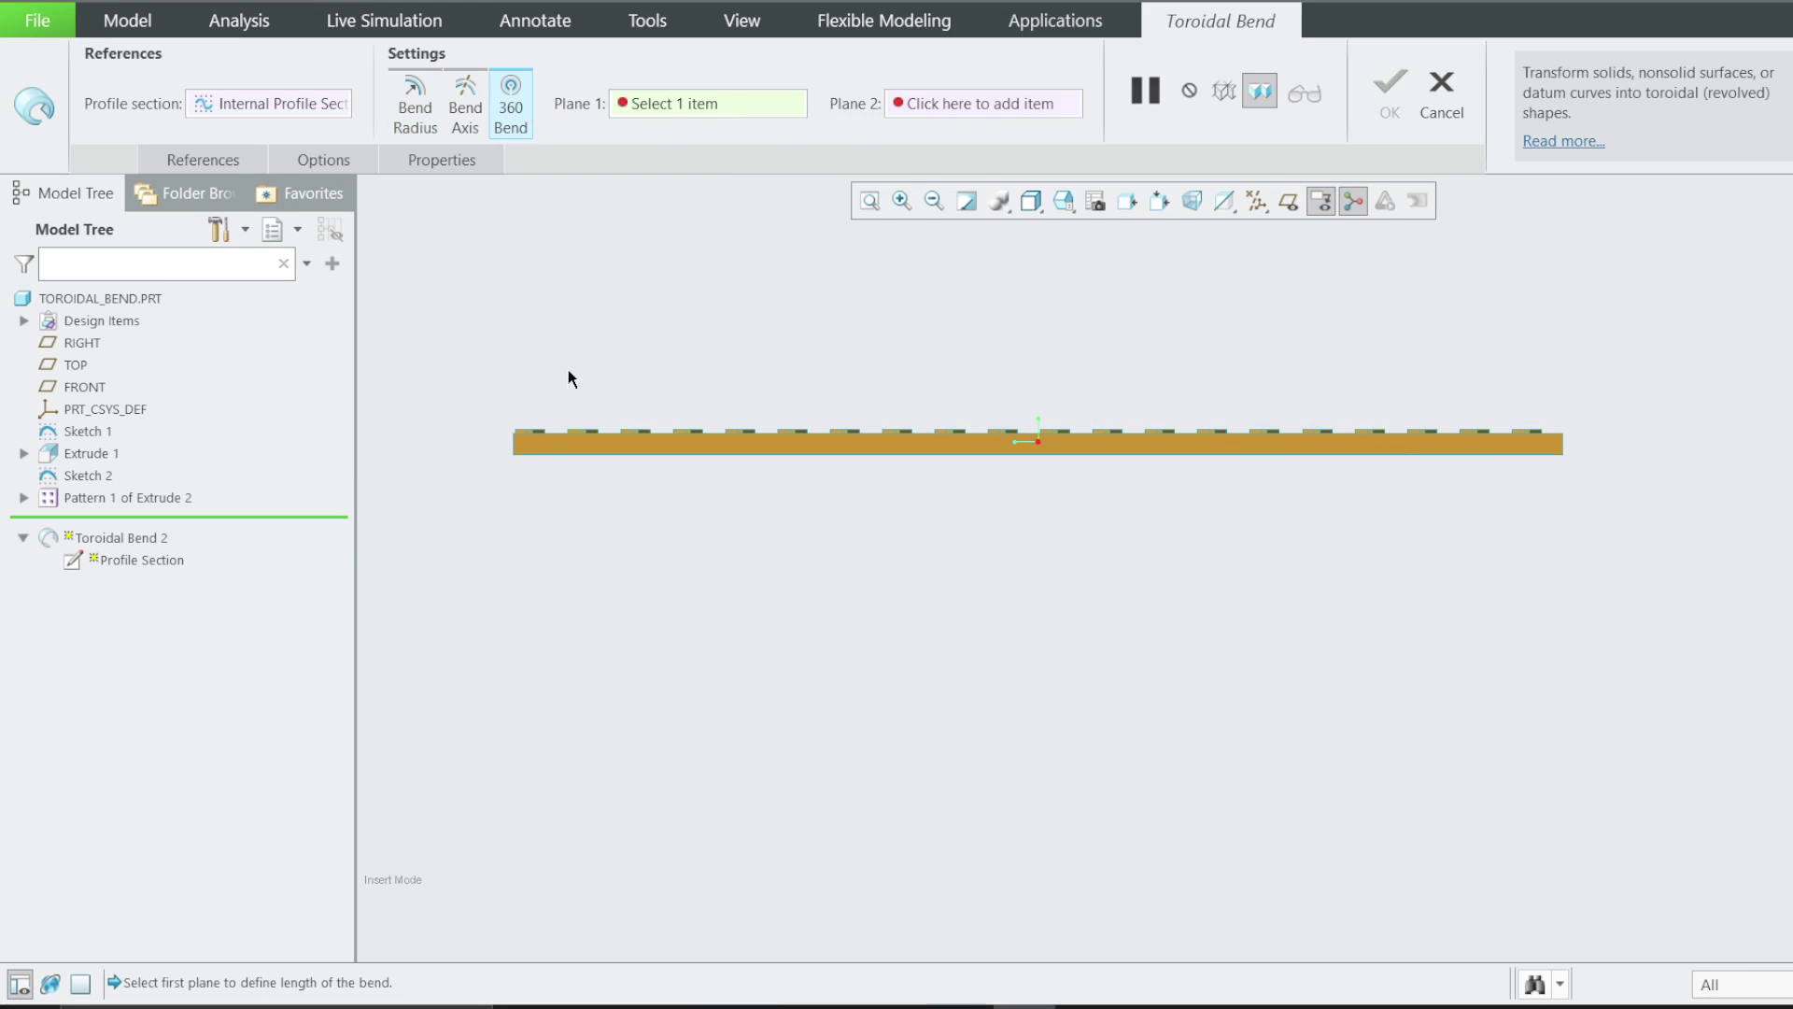
pyautogui.hotkey('ctrl', 'd')
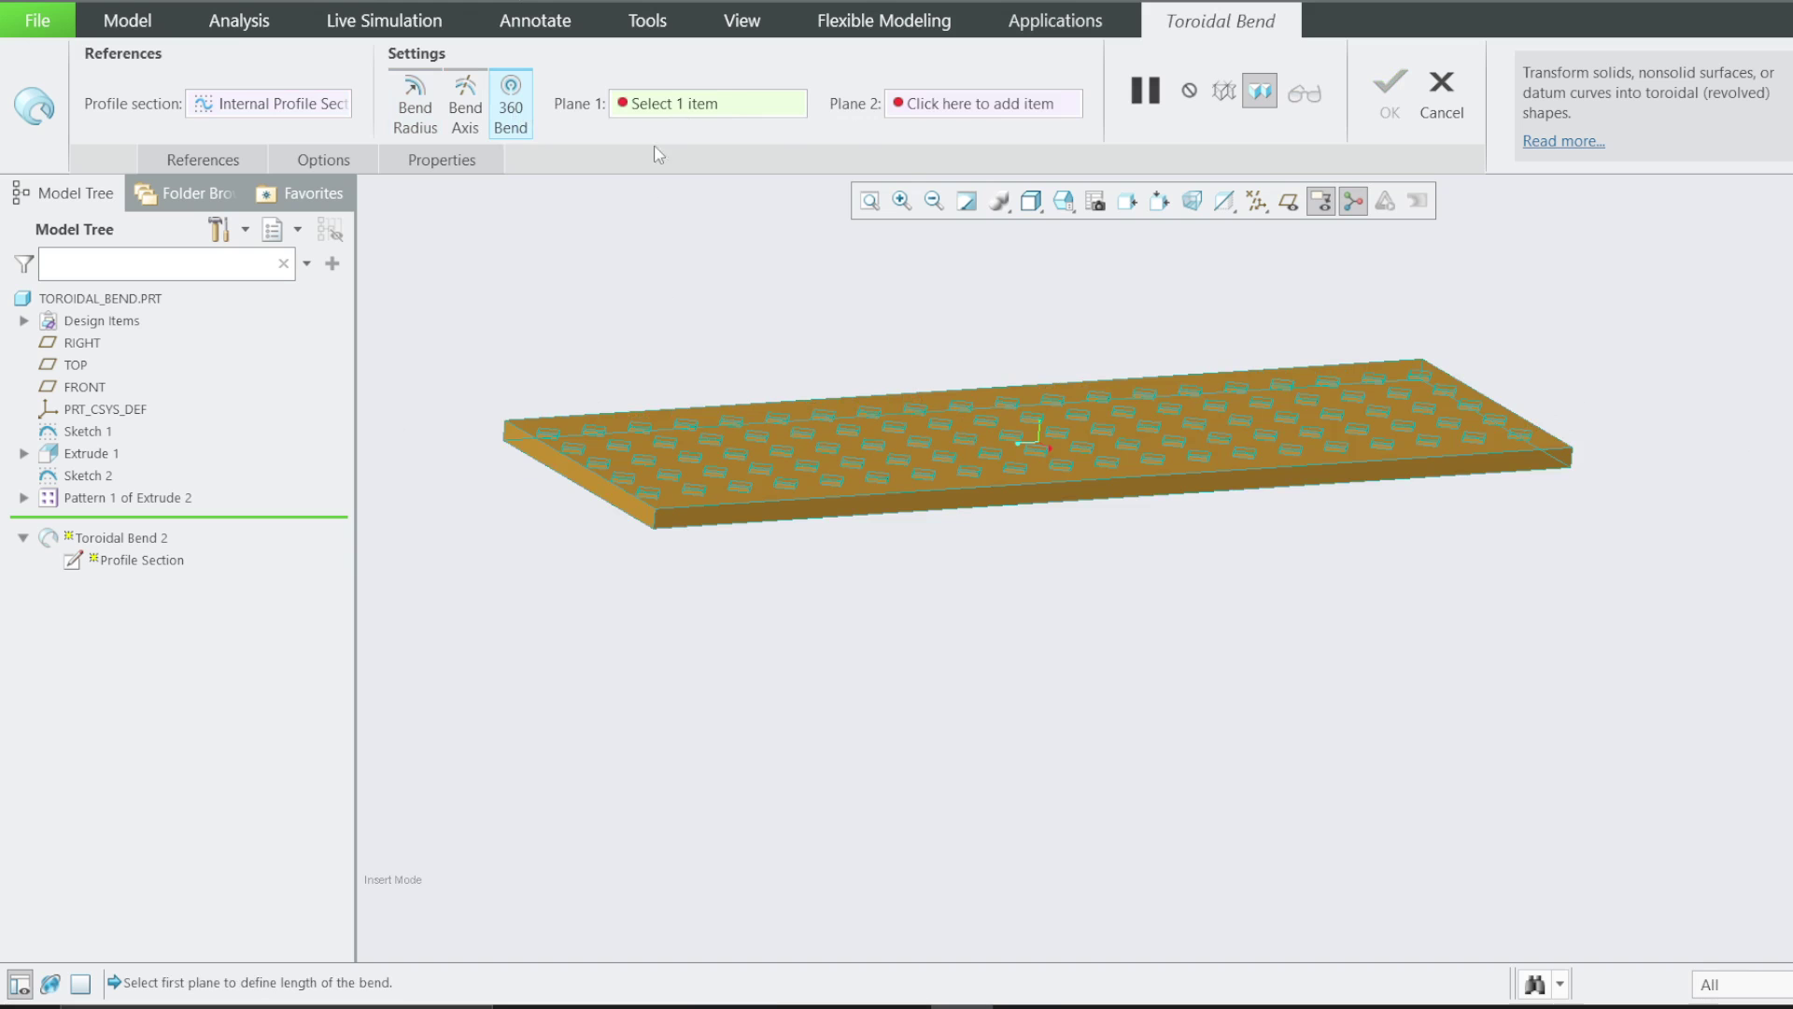
# Pick the plate's two opposite end faces as Plane 1 and Plane 2 and accept the toroidal bend
pyautogui.click(570, 470)
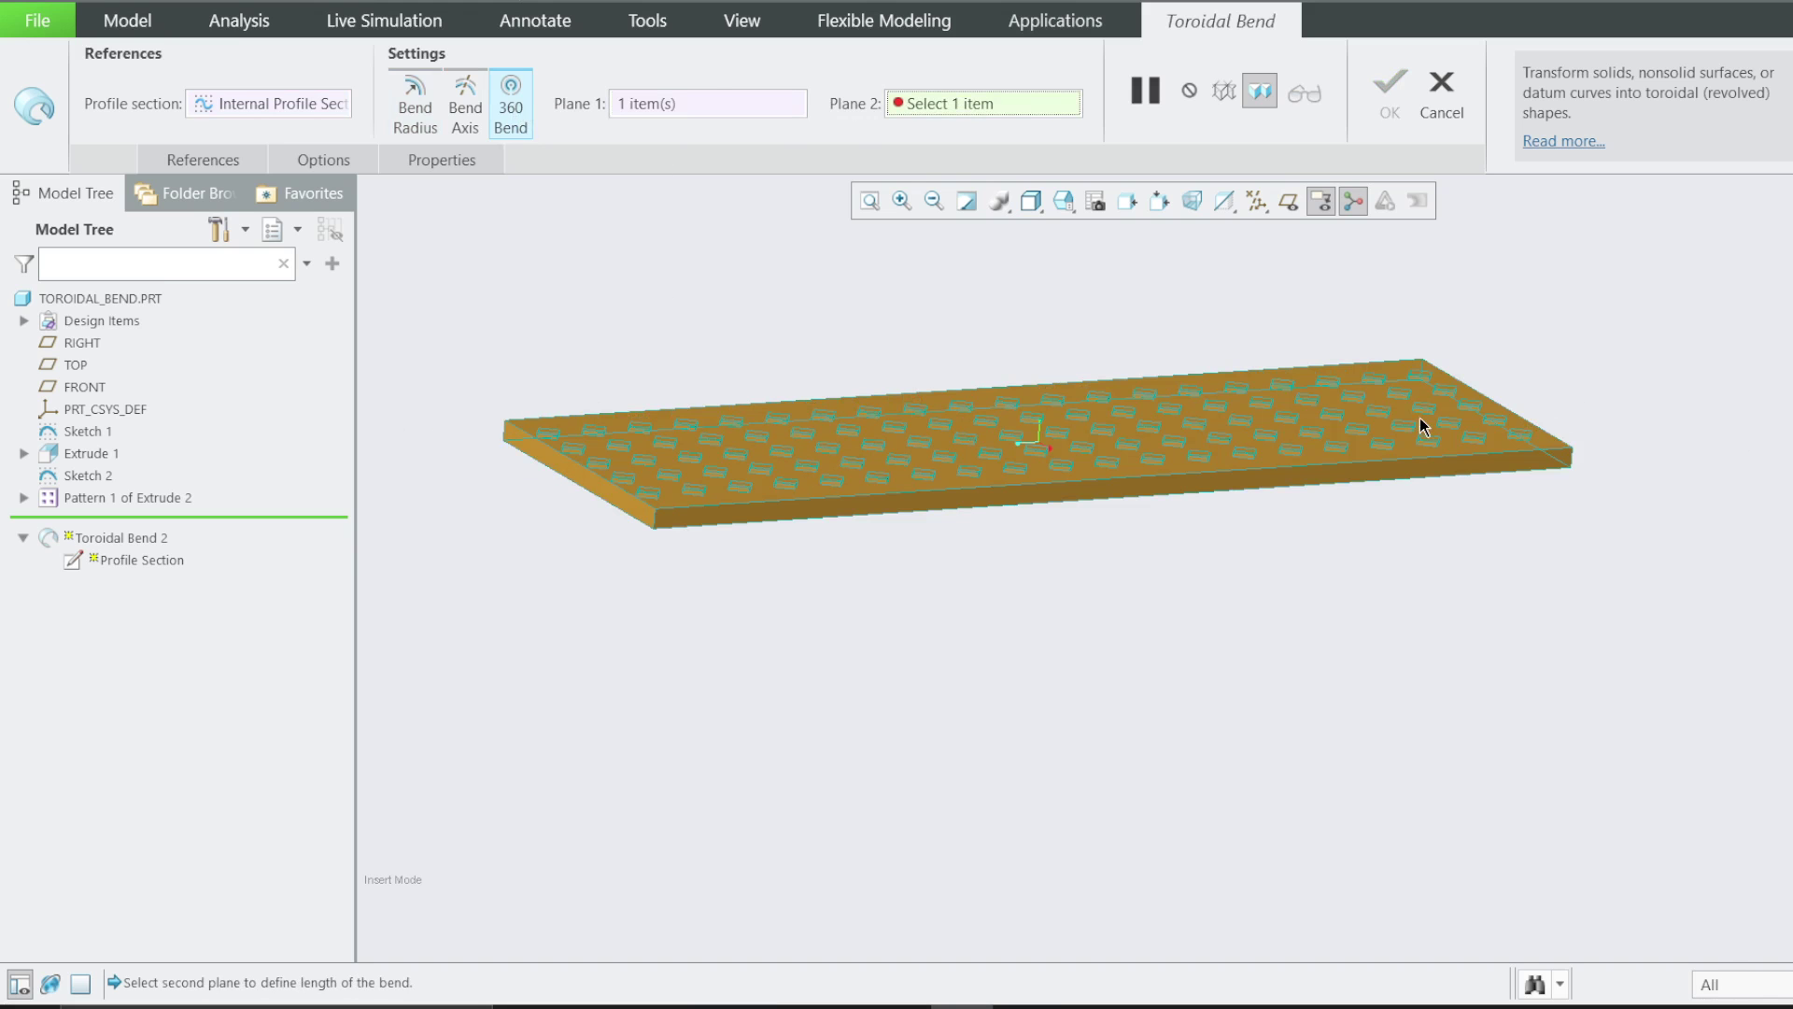
pyautogui.moveTo(1420, 418); pyautogui.dragTo(1298, 464, button='middle')
pyautogui.scroll(-2, 1495, 423)
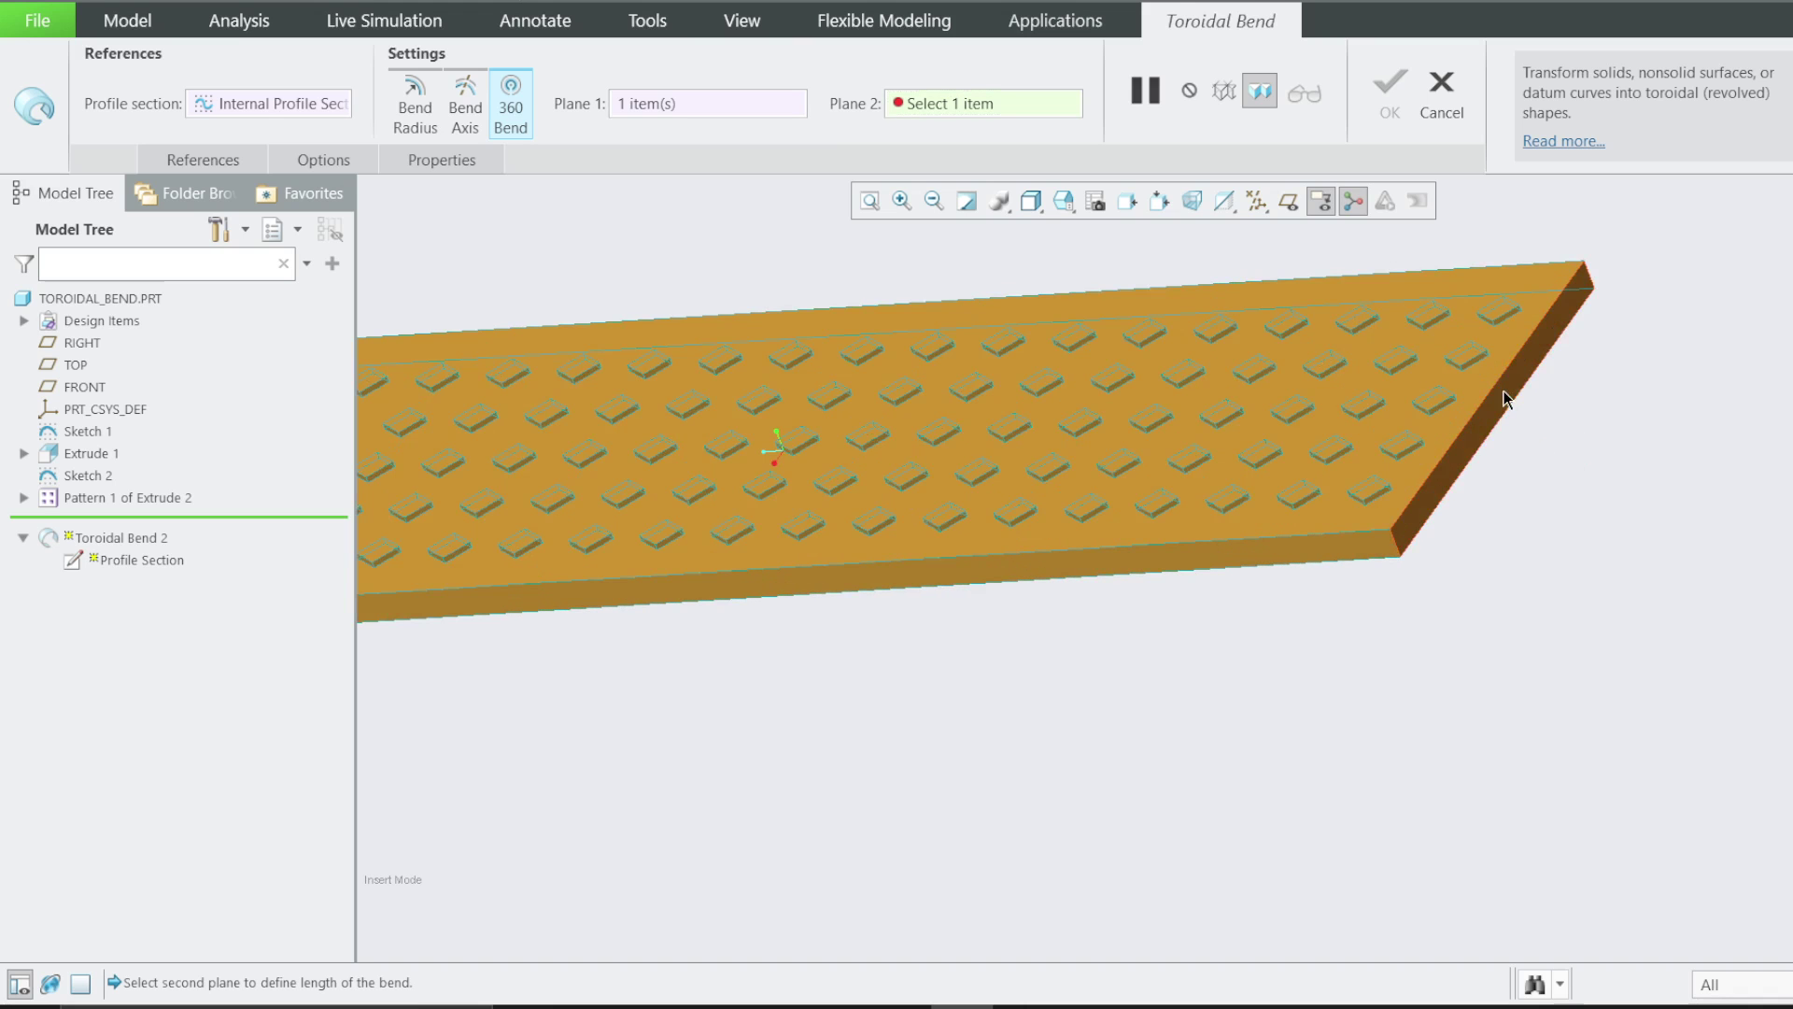
pyautogui.click(1504, 392)
pyautogui.scroll(4, 1308, 660)
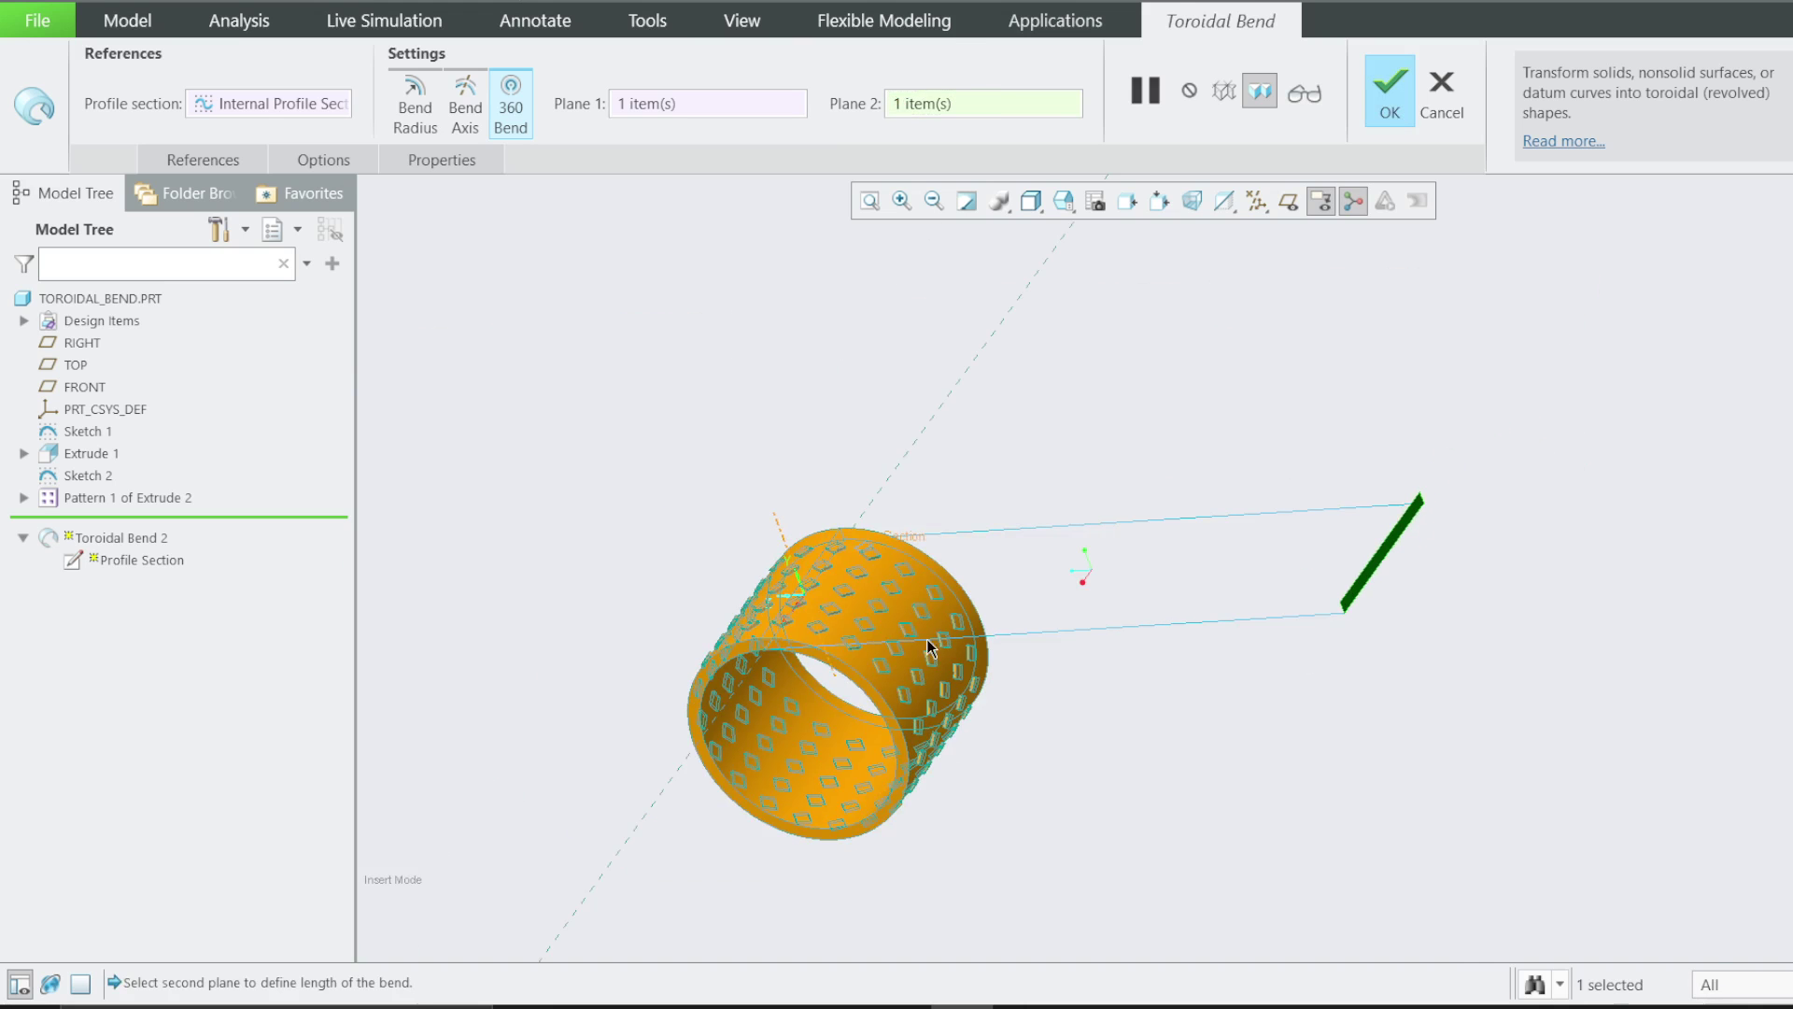
pyautogui.click(1414, 83)
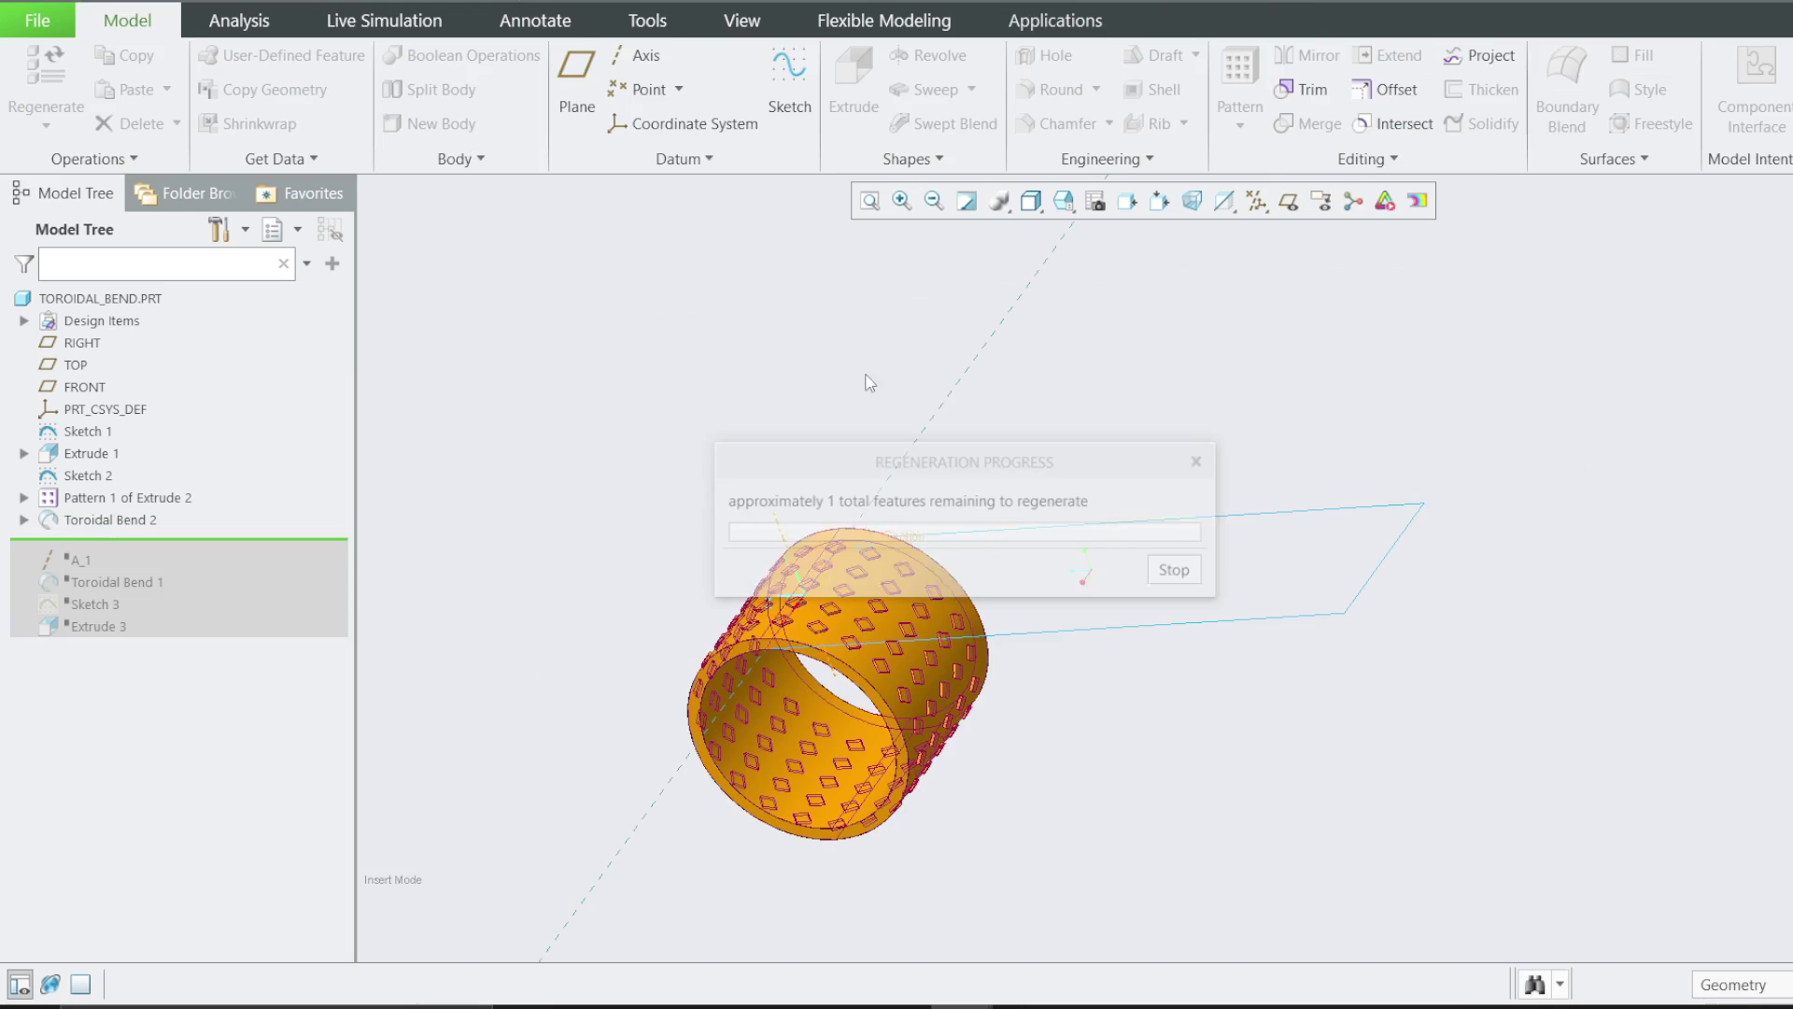
# Examine the bent ring's closure from the side and its tread pattern from several angles, with the feature deselected
pyautogui.scroll(-2, 849, 699)
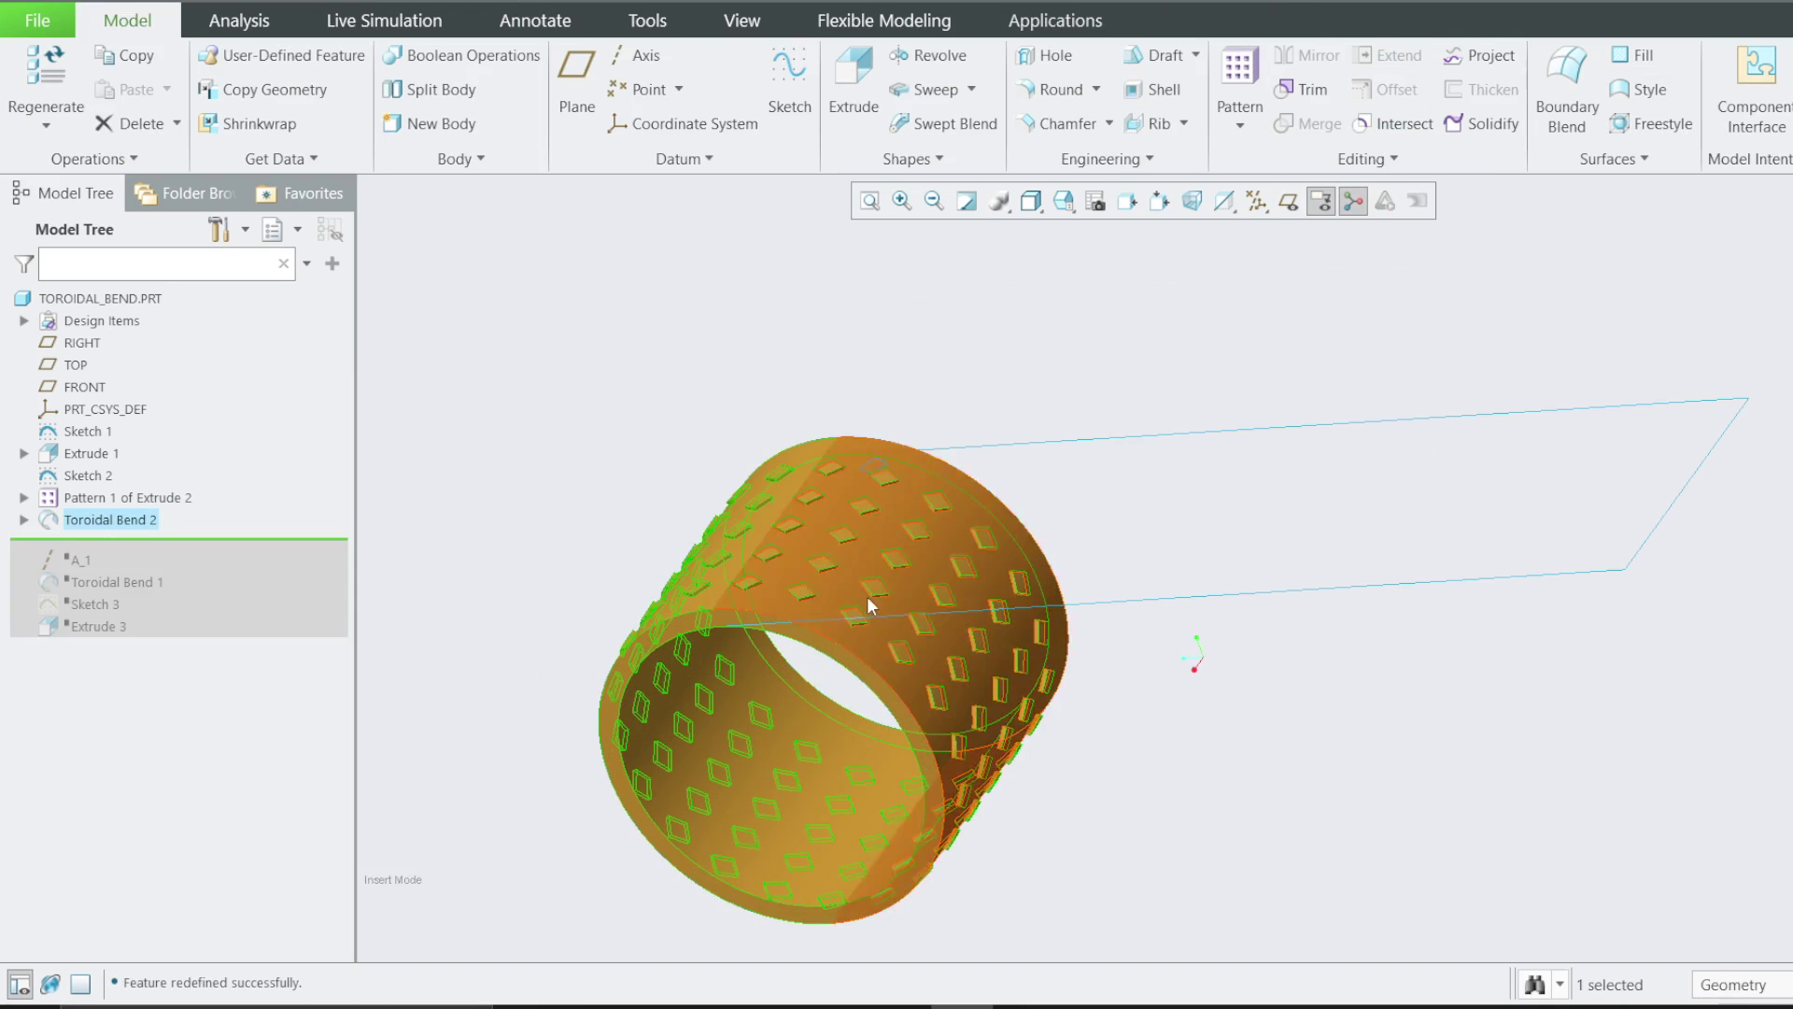
pyautogui.click(1064, 201)
pyautogui.click(1100, 340)
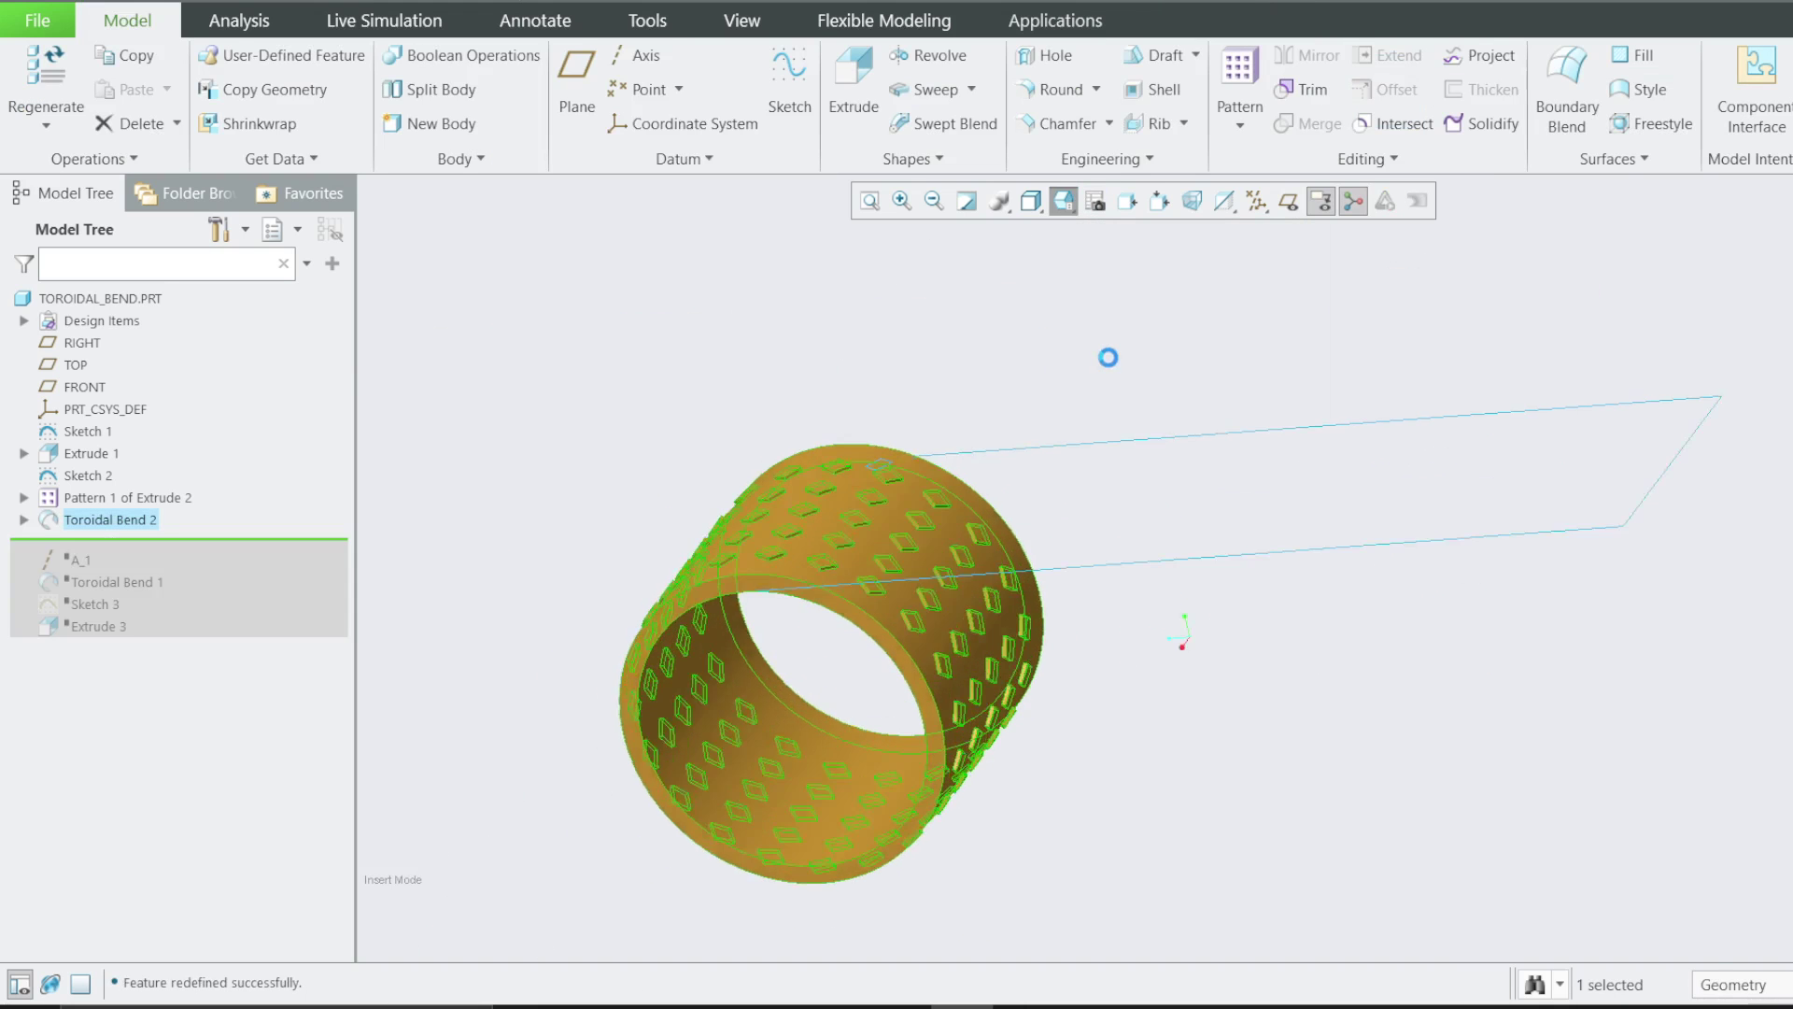
pyautogui.scroll(-2, 822, 453)
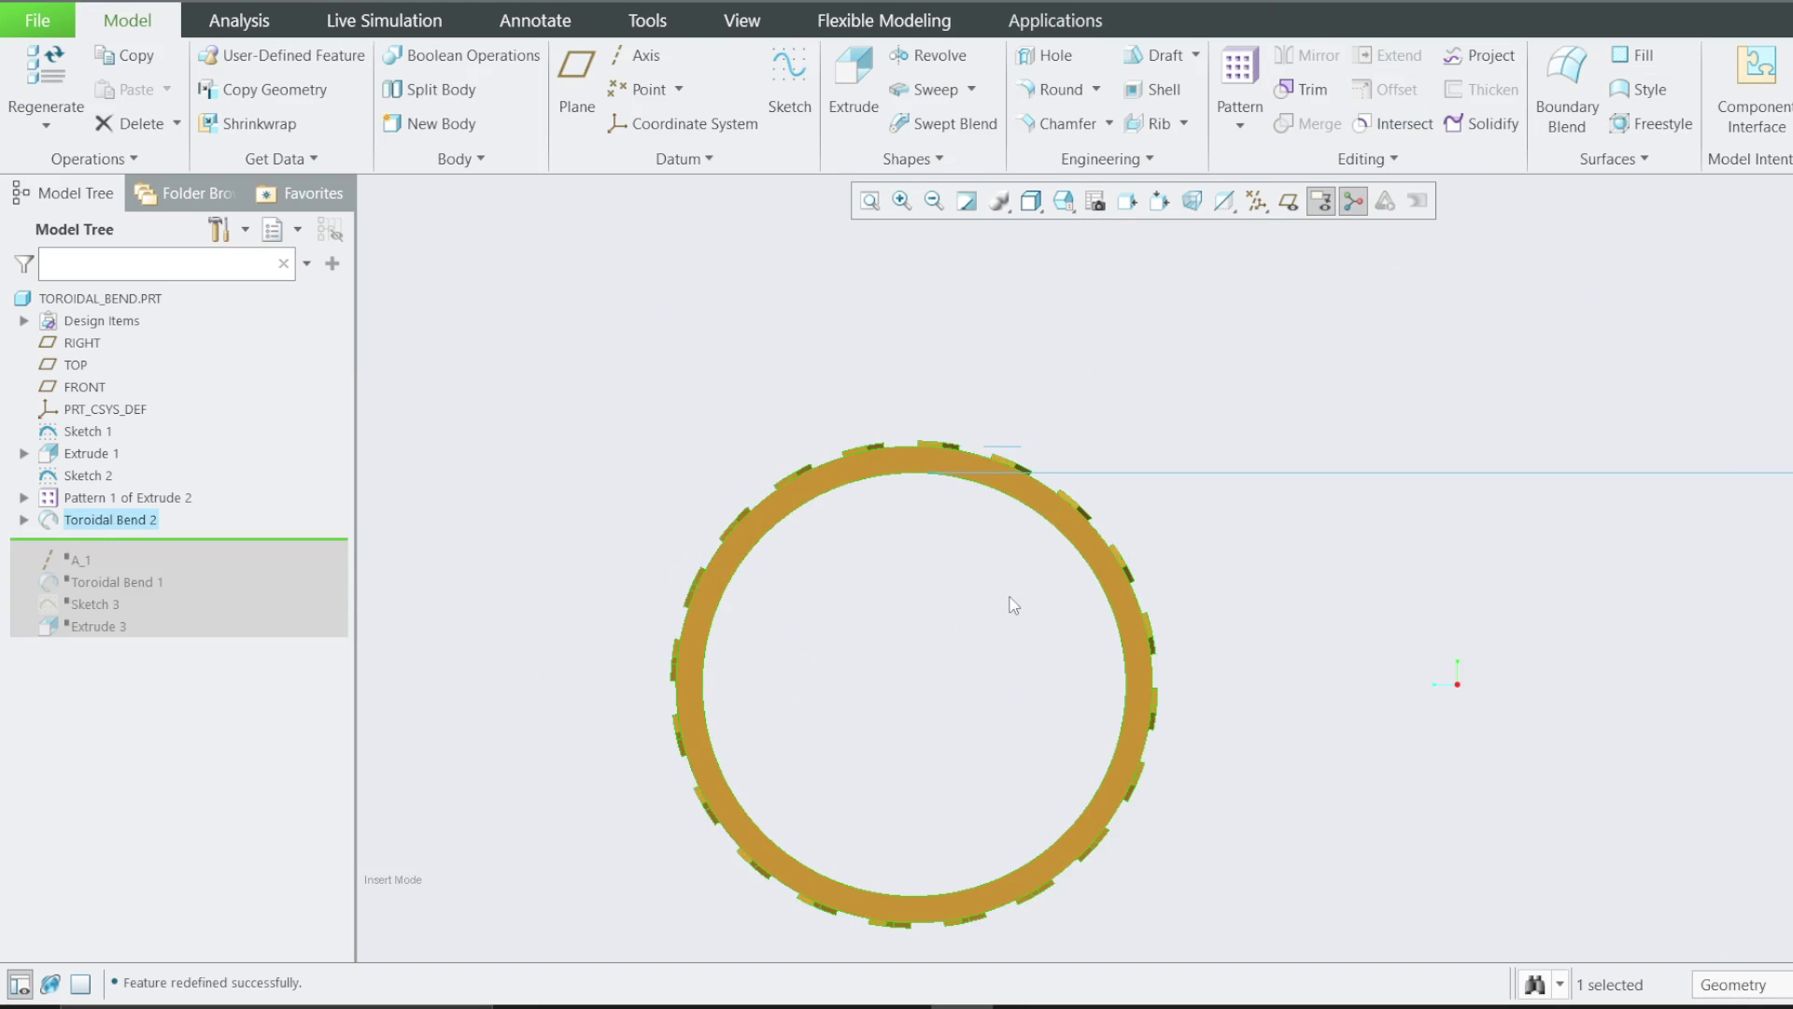
pyautogui.moveTo(1013, 606); pyautogui.dragTo(904, 681, button='middle')
pyautogui.scroll(2, 869, 612)
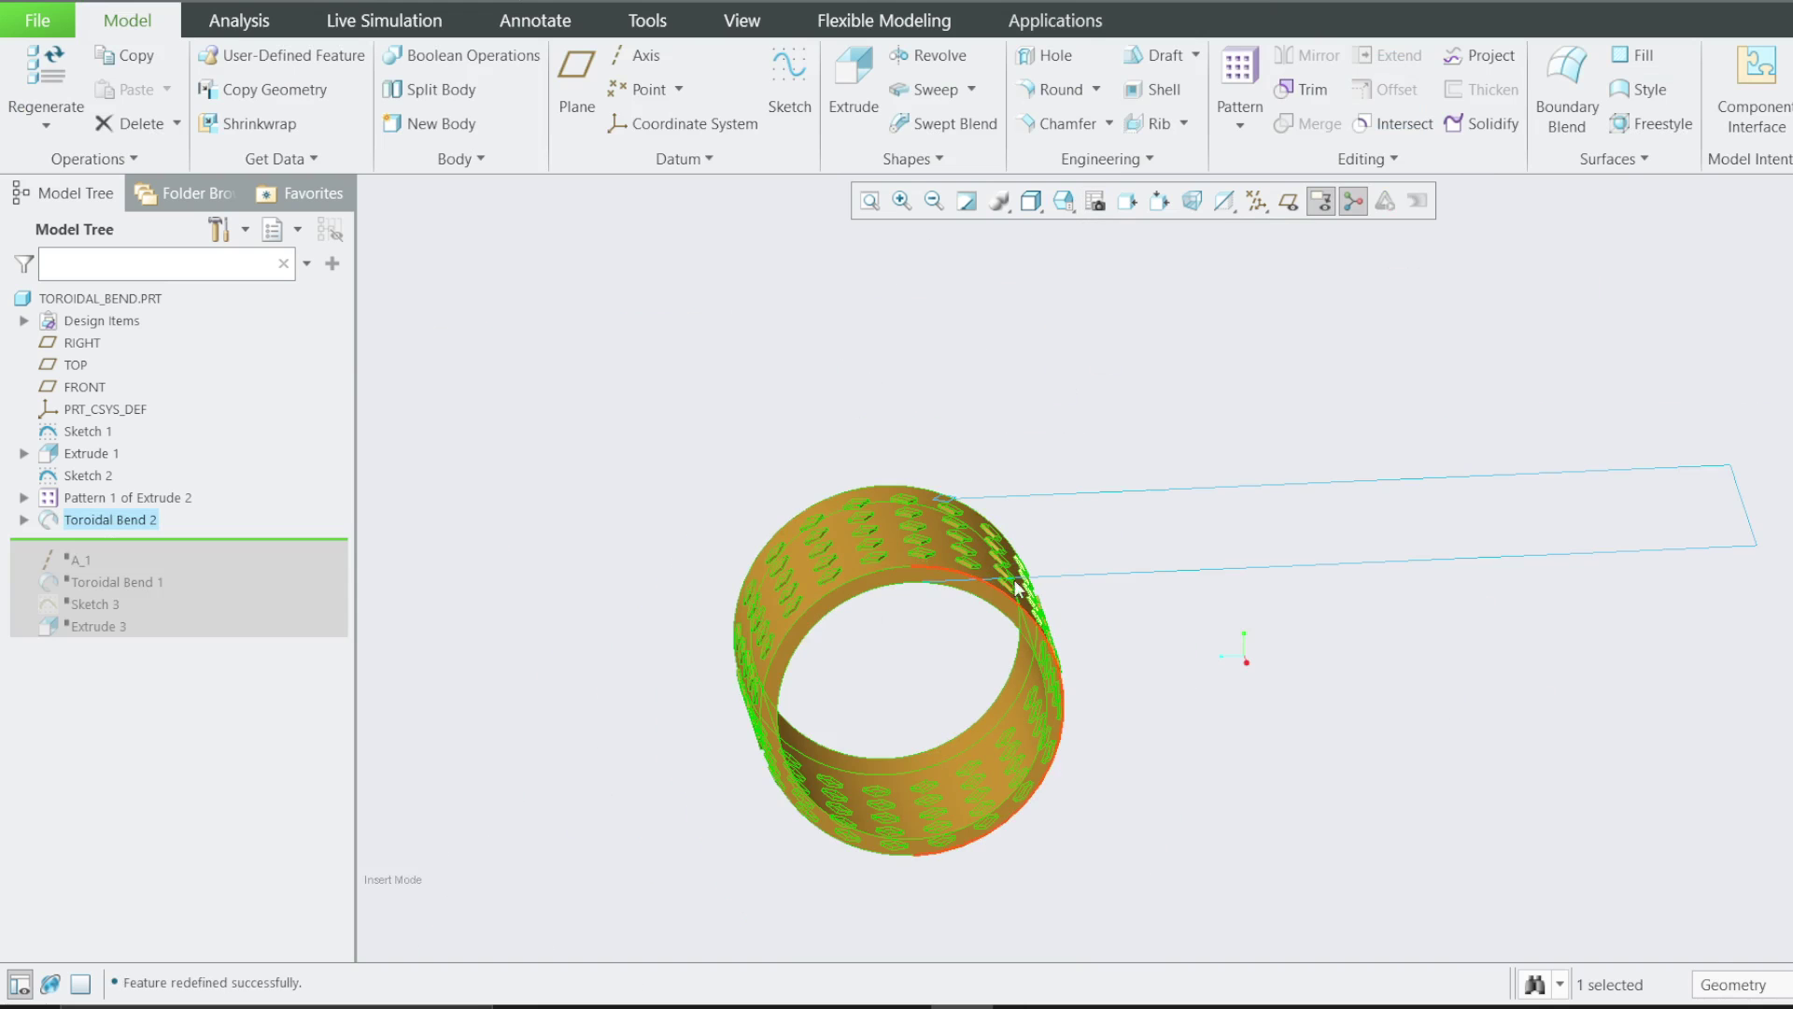
pyautogui.click(679, 551)
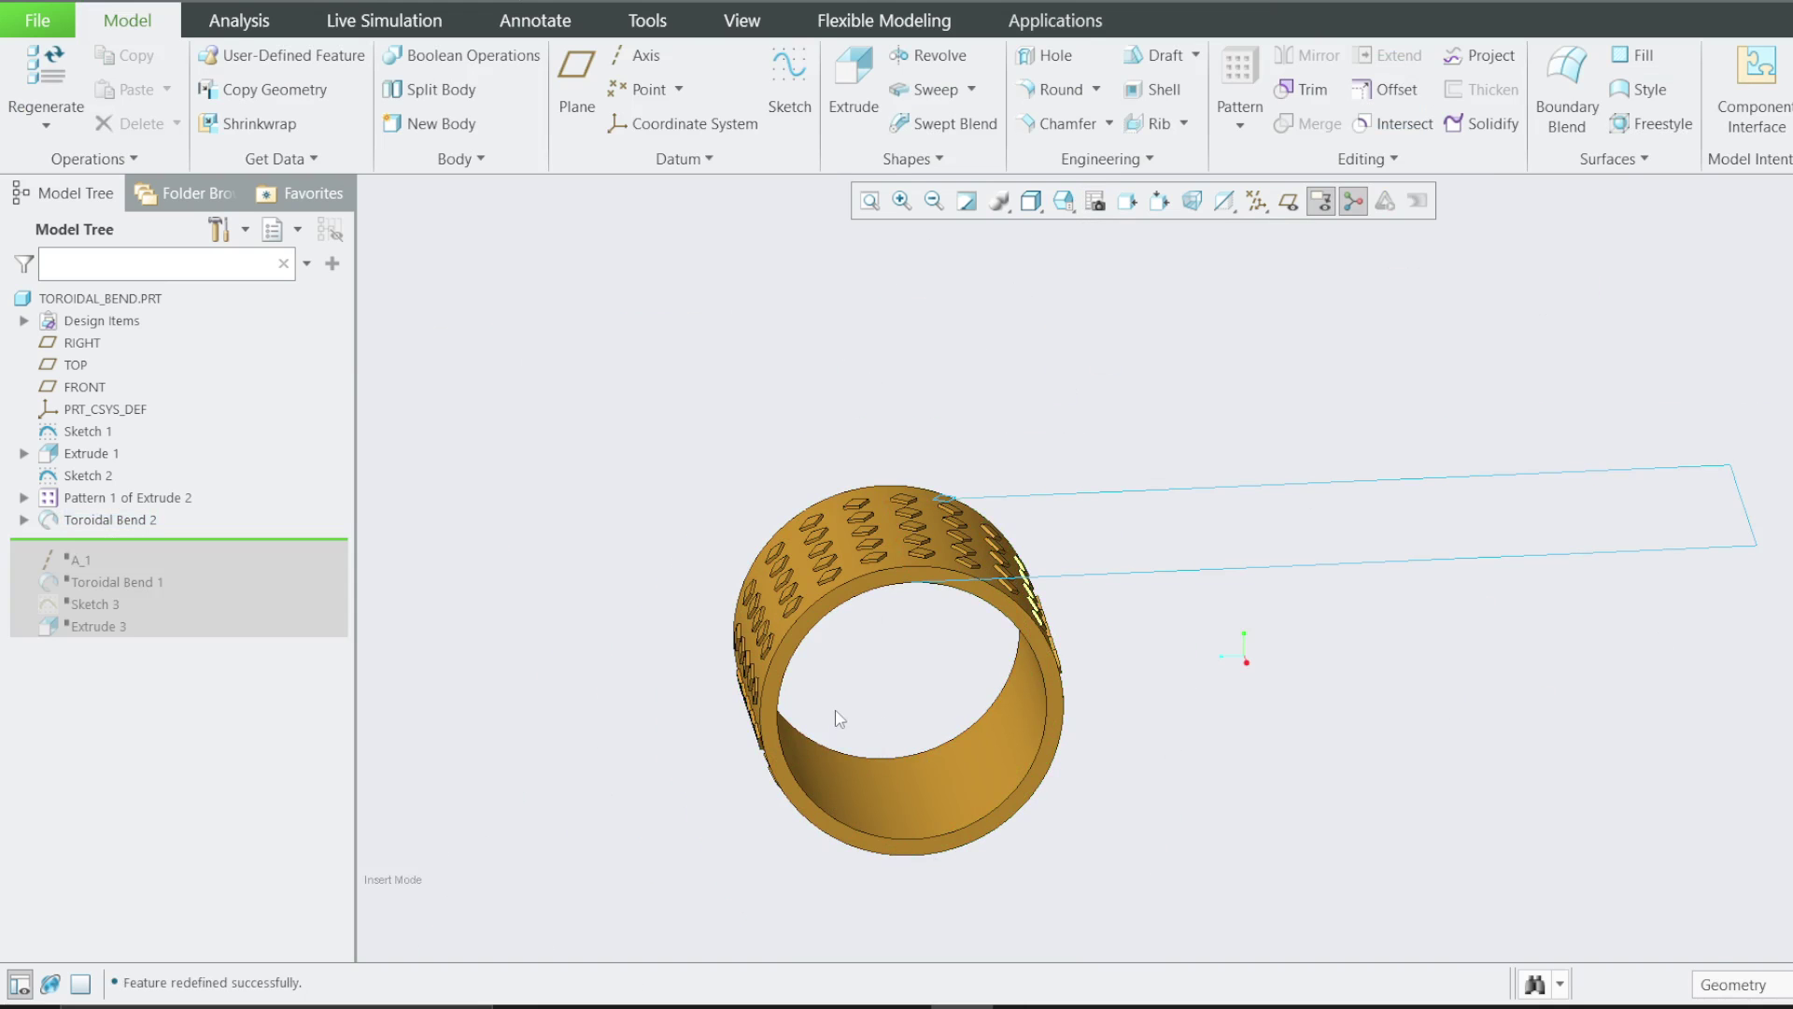
pyautogui.moveTo(916, 745); pyautogui.dragTo(663, 360, button='middle')
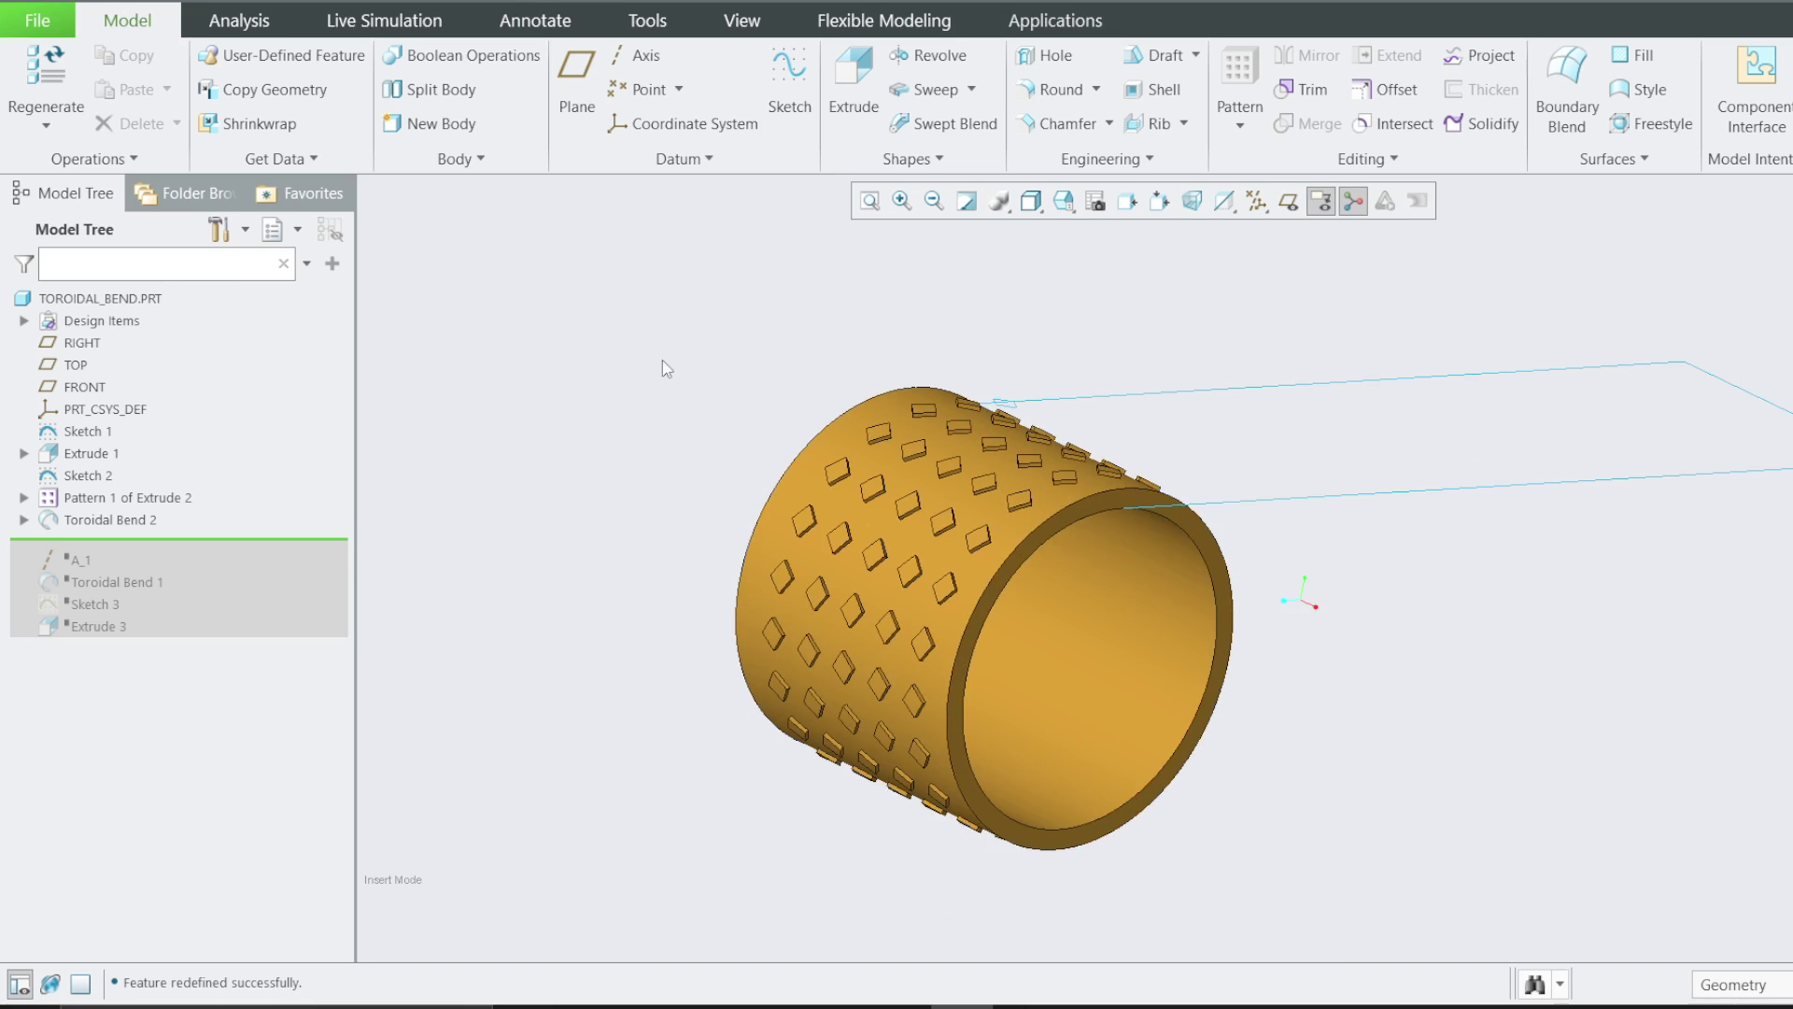
# Redefine Toroidal Bend 2 again and switch its bend method to Bend Axis
pyautogui.rightClick(139, 521)
pyautogui.click(194, 418)
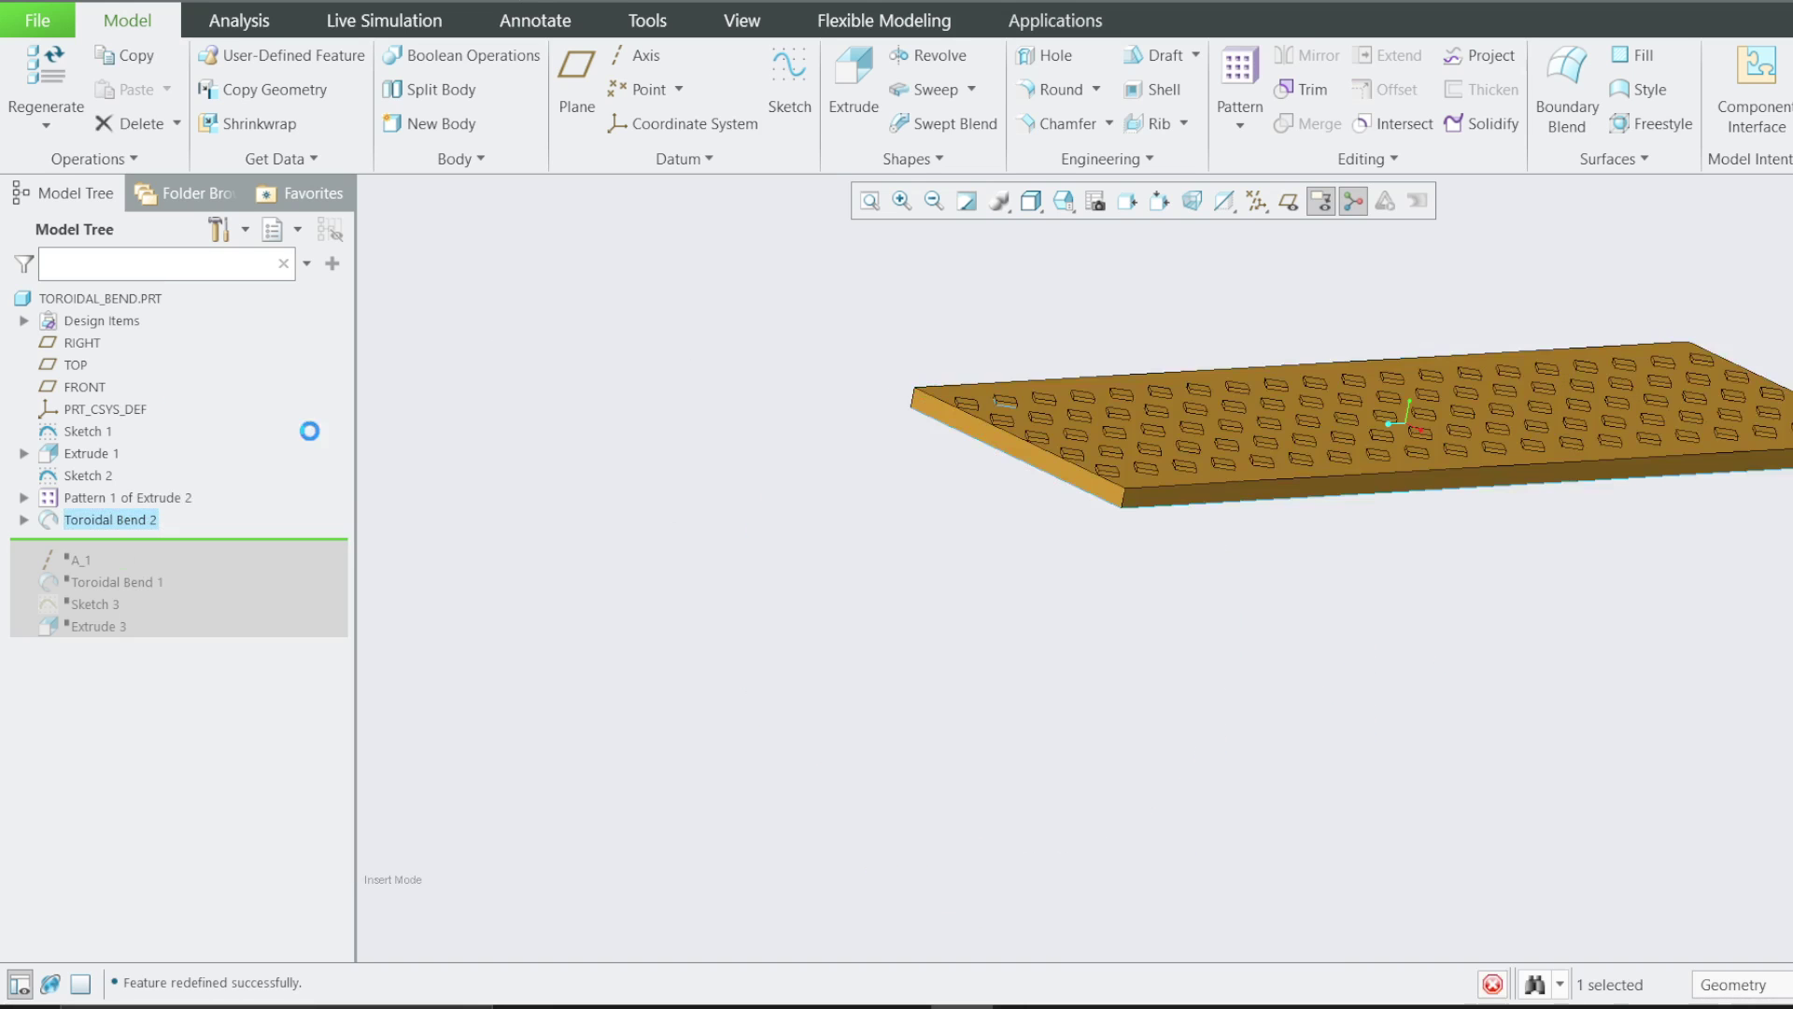
pyautogui.scroll(-3, 738, 644)
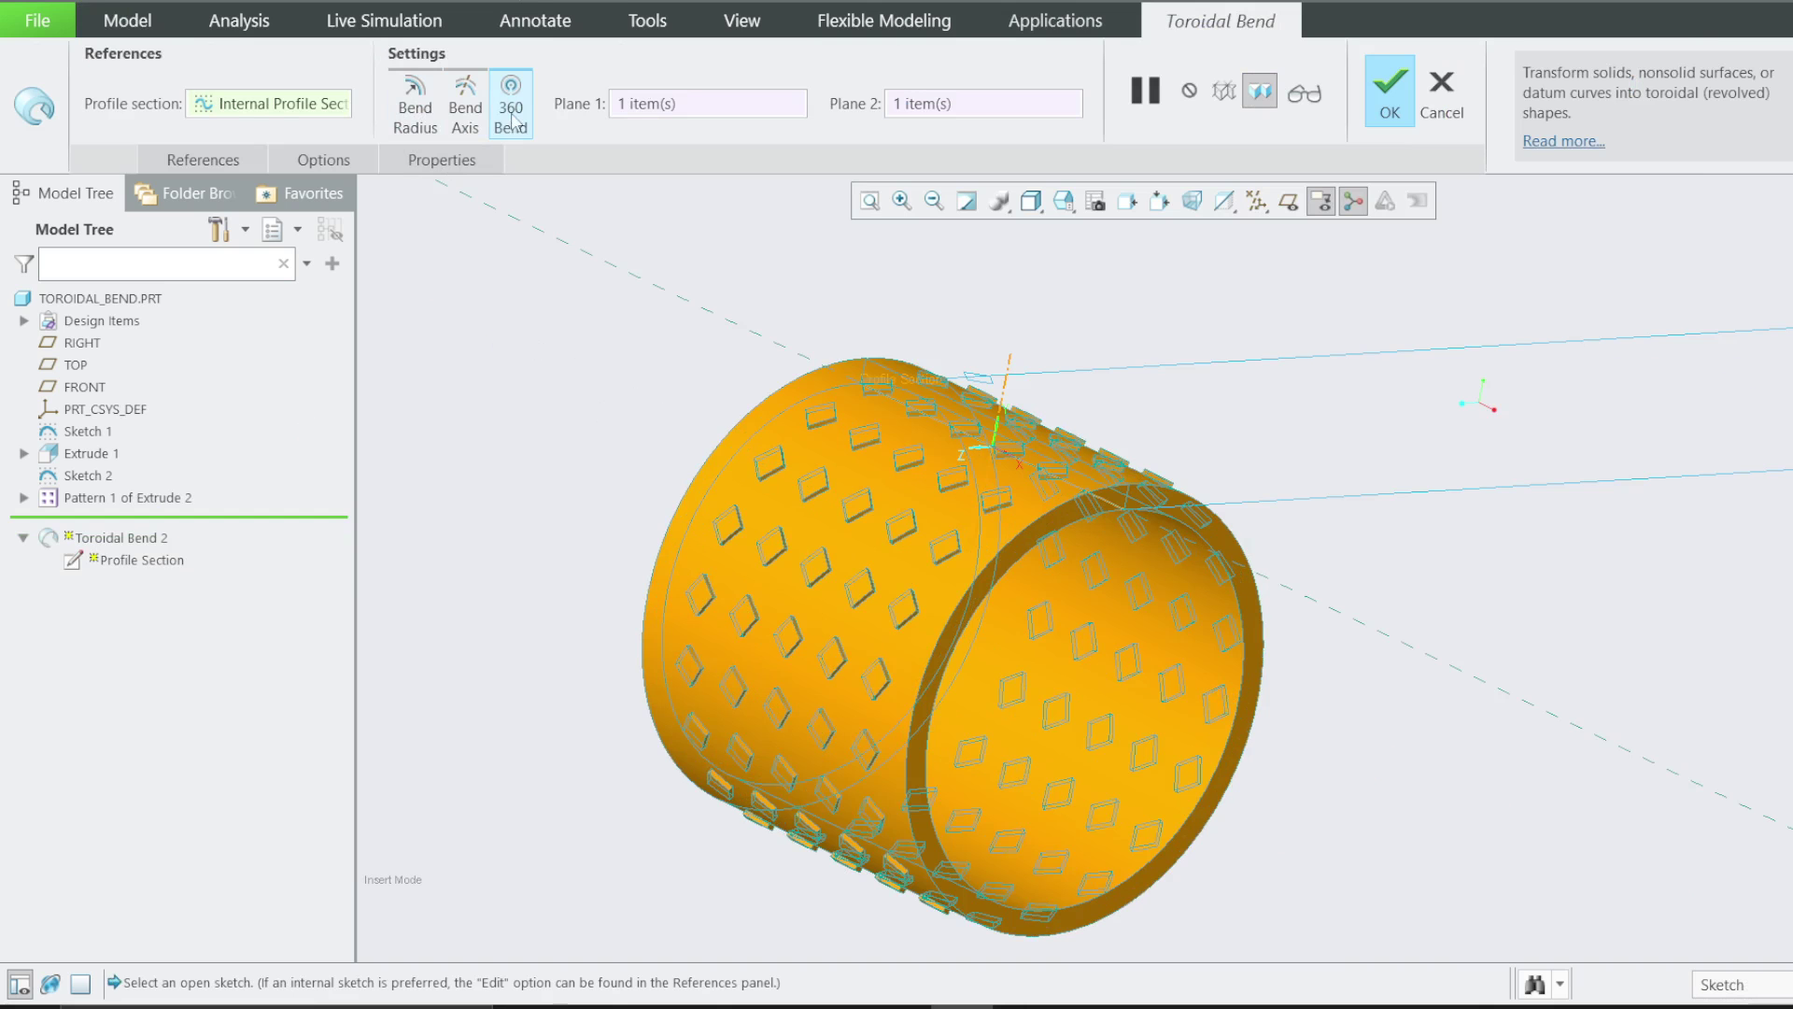
pyautogui.click(462, 119)
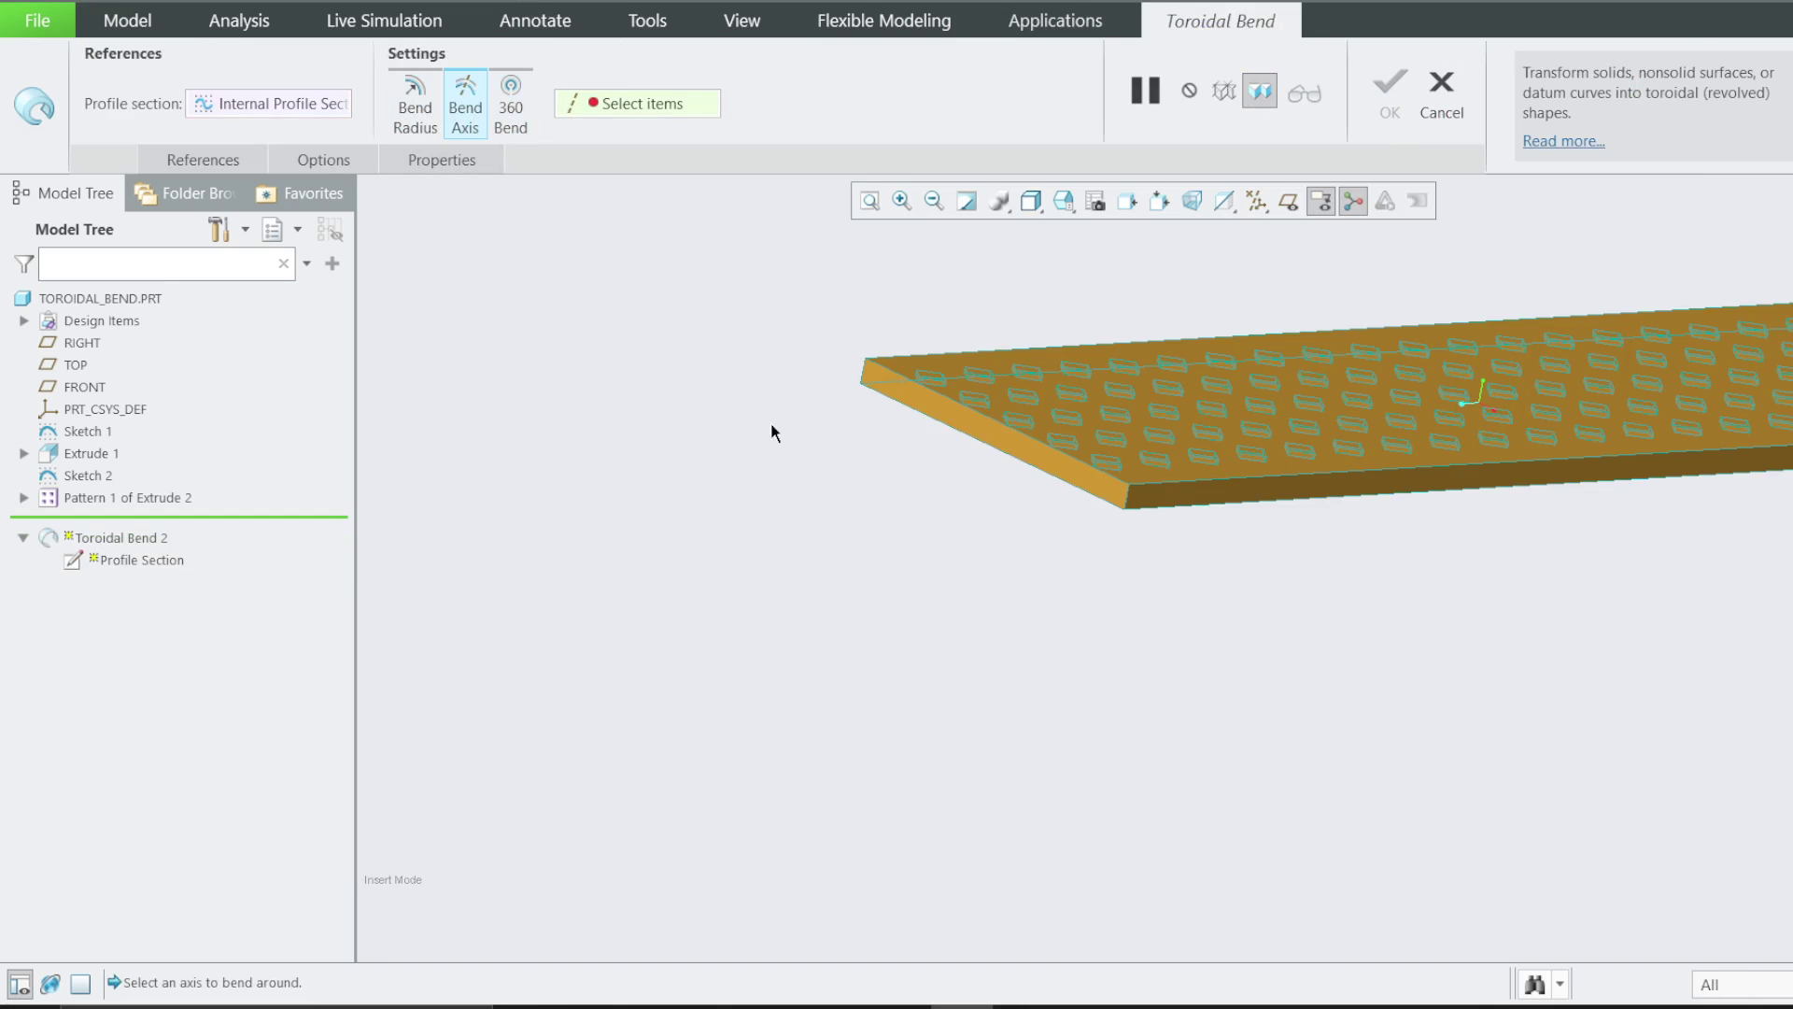
pyautogui.scroll(2, 812, 513)
pyautogui.scroll(-2, 1539, 382)
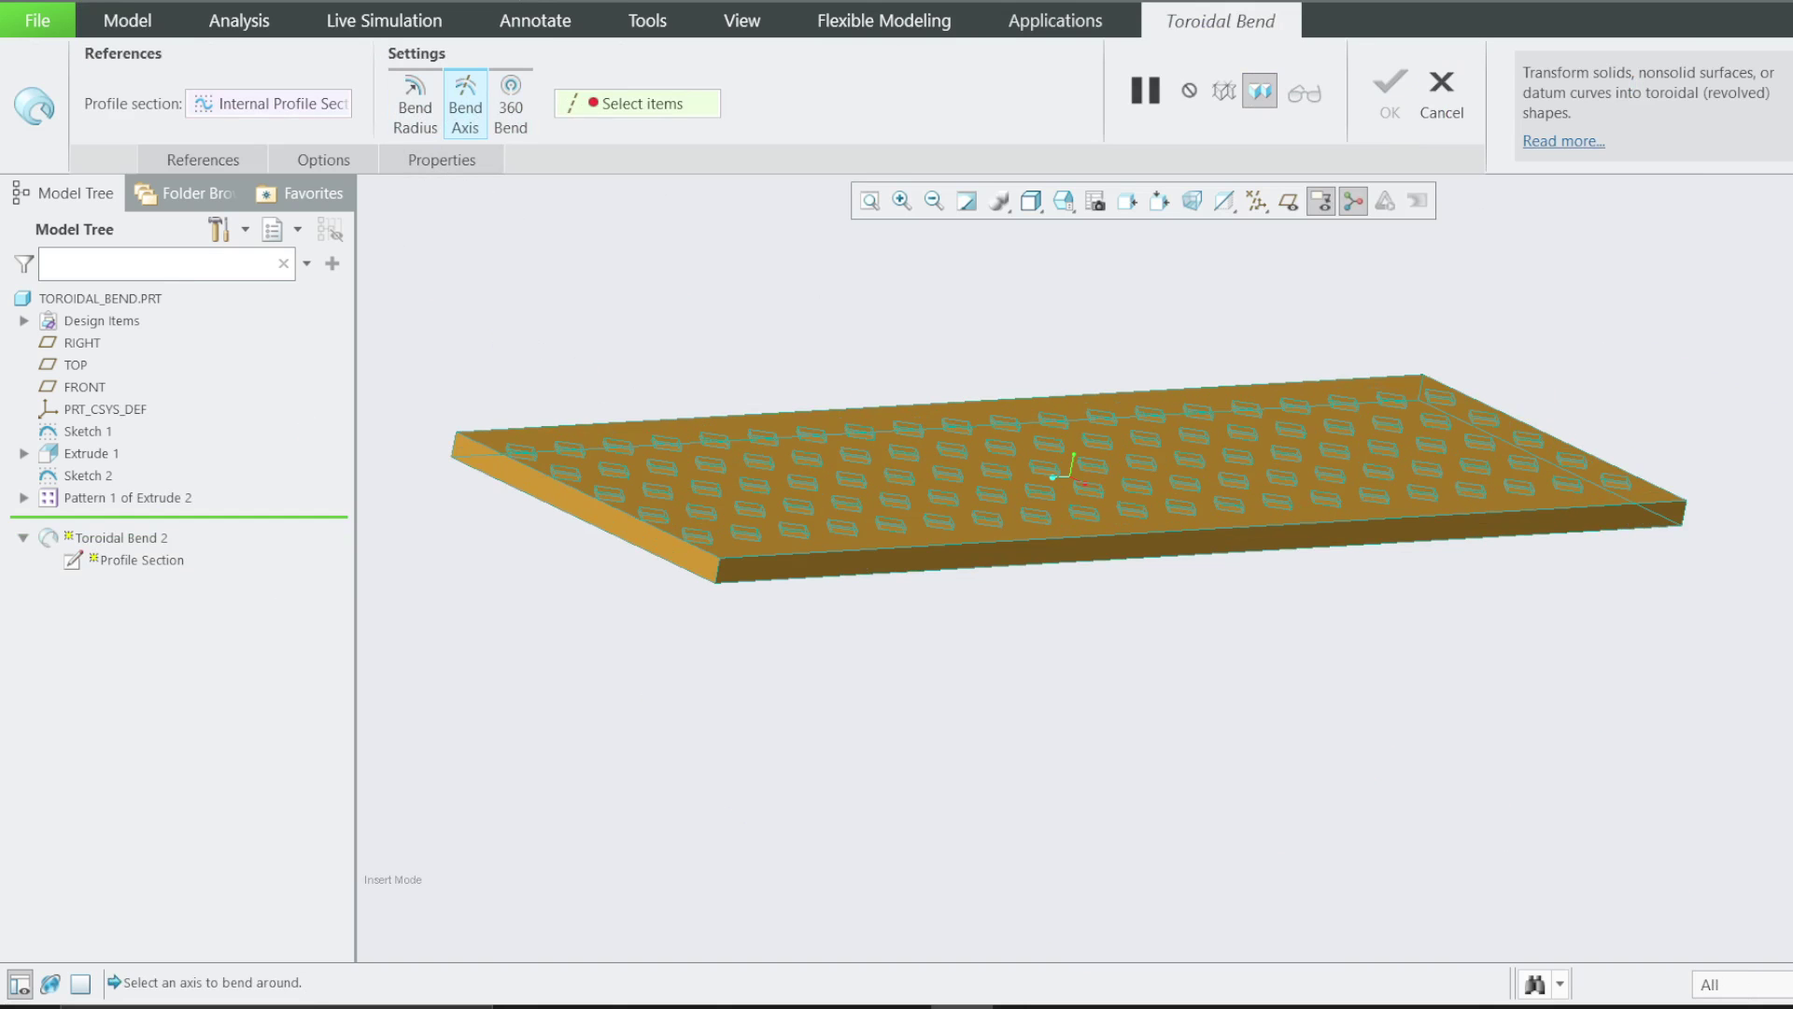
# Start a datum axis normal to the RIGHT plane, with datum planes displayed and the plate's end face and top face as offset references
pyautogui.press('a')
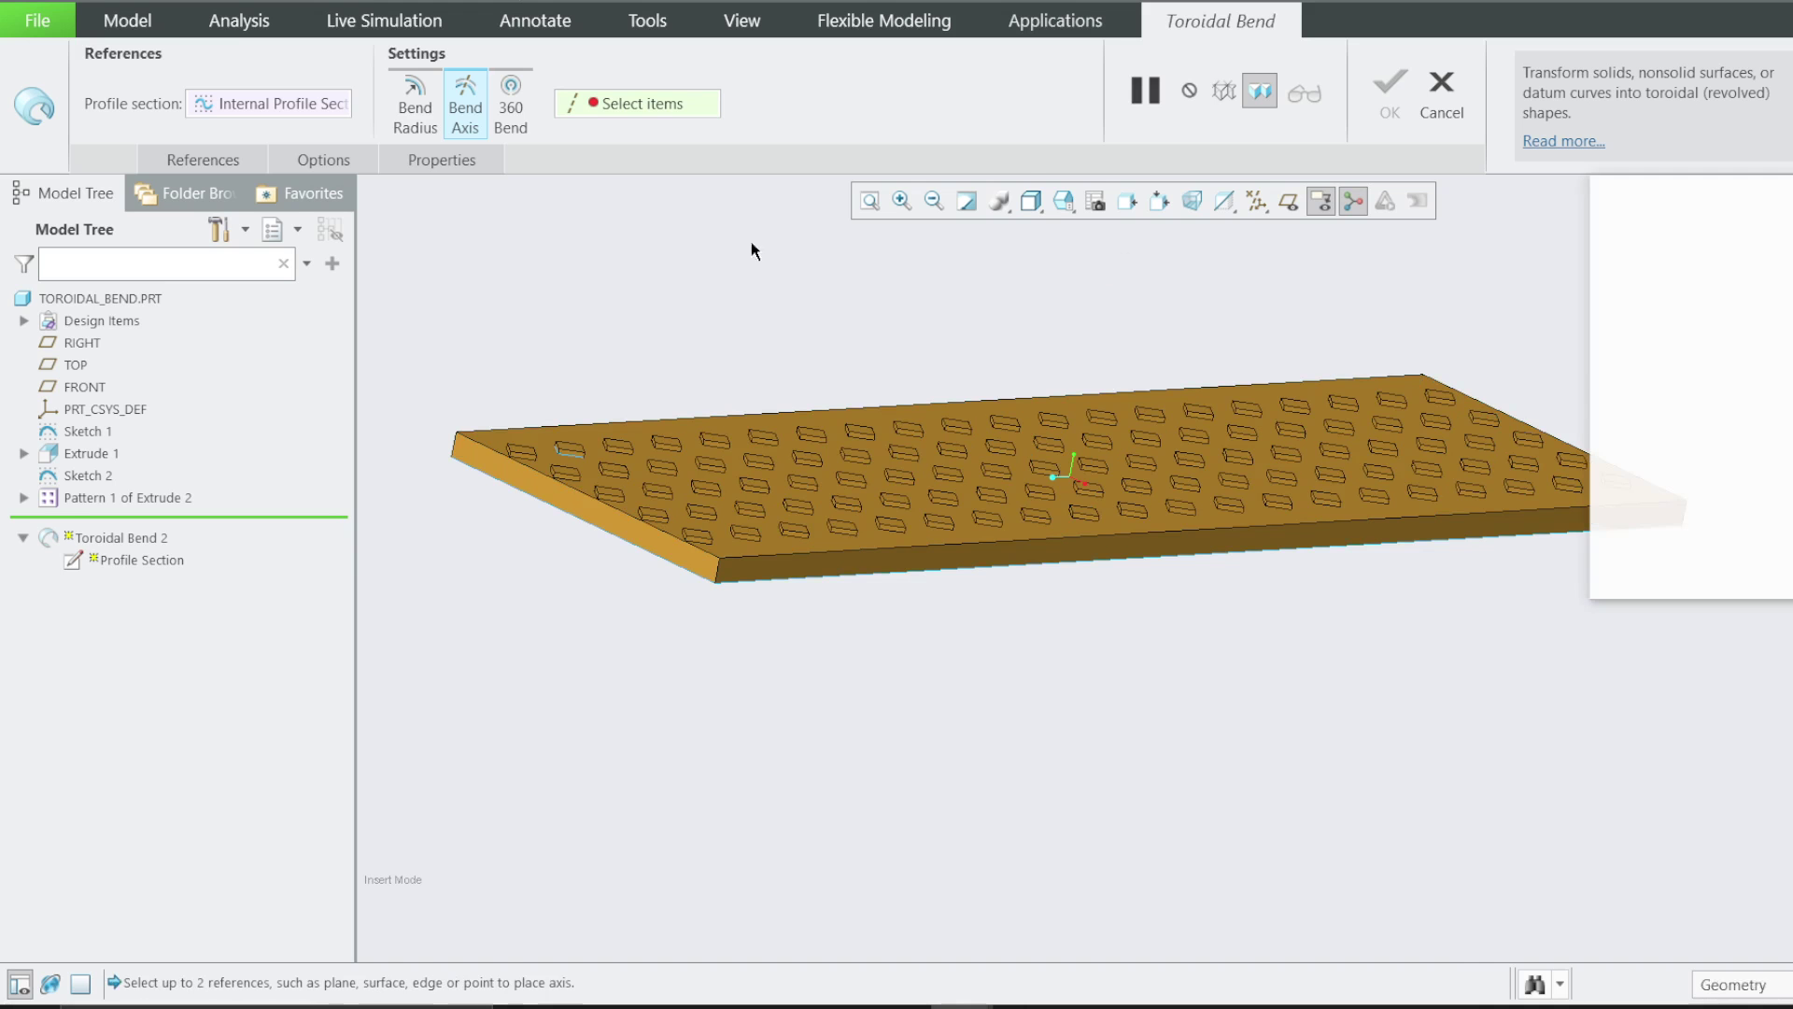
pyautogui.moveTo(1744, 205); pyautogui.dragTo(537, 263)
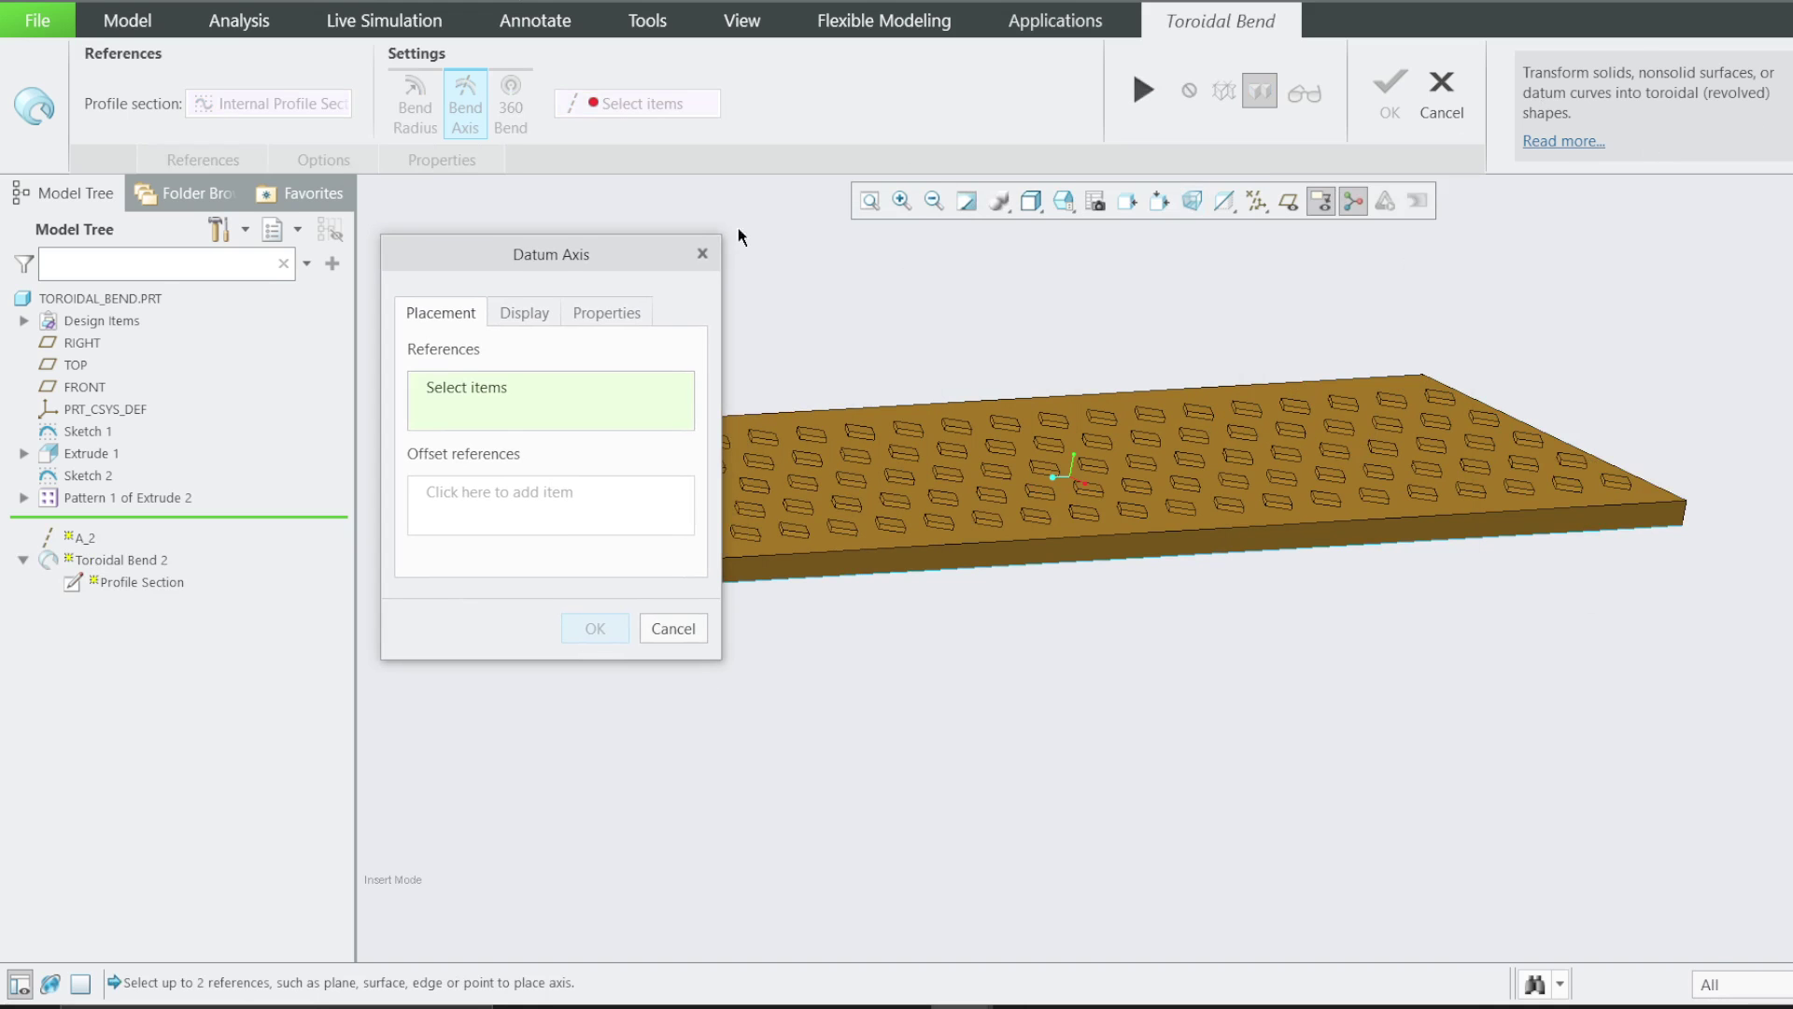
pyautogui.moveTo(567, 261)
pyautogui.mouseDown()
pyautogui.moveTo(806, 479)
pyautogui.moveTo(1079, 467)
pyautogui.mouseUp()
pyautogui.click(1289, 201)
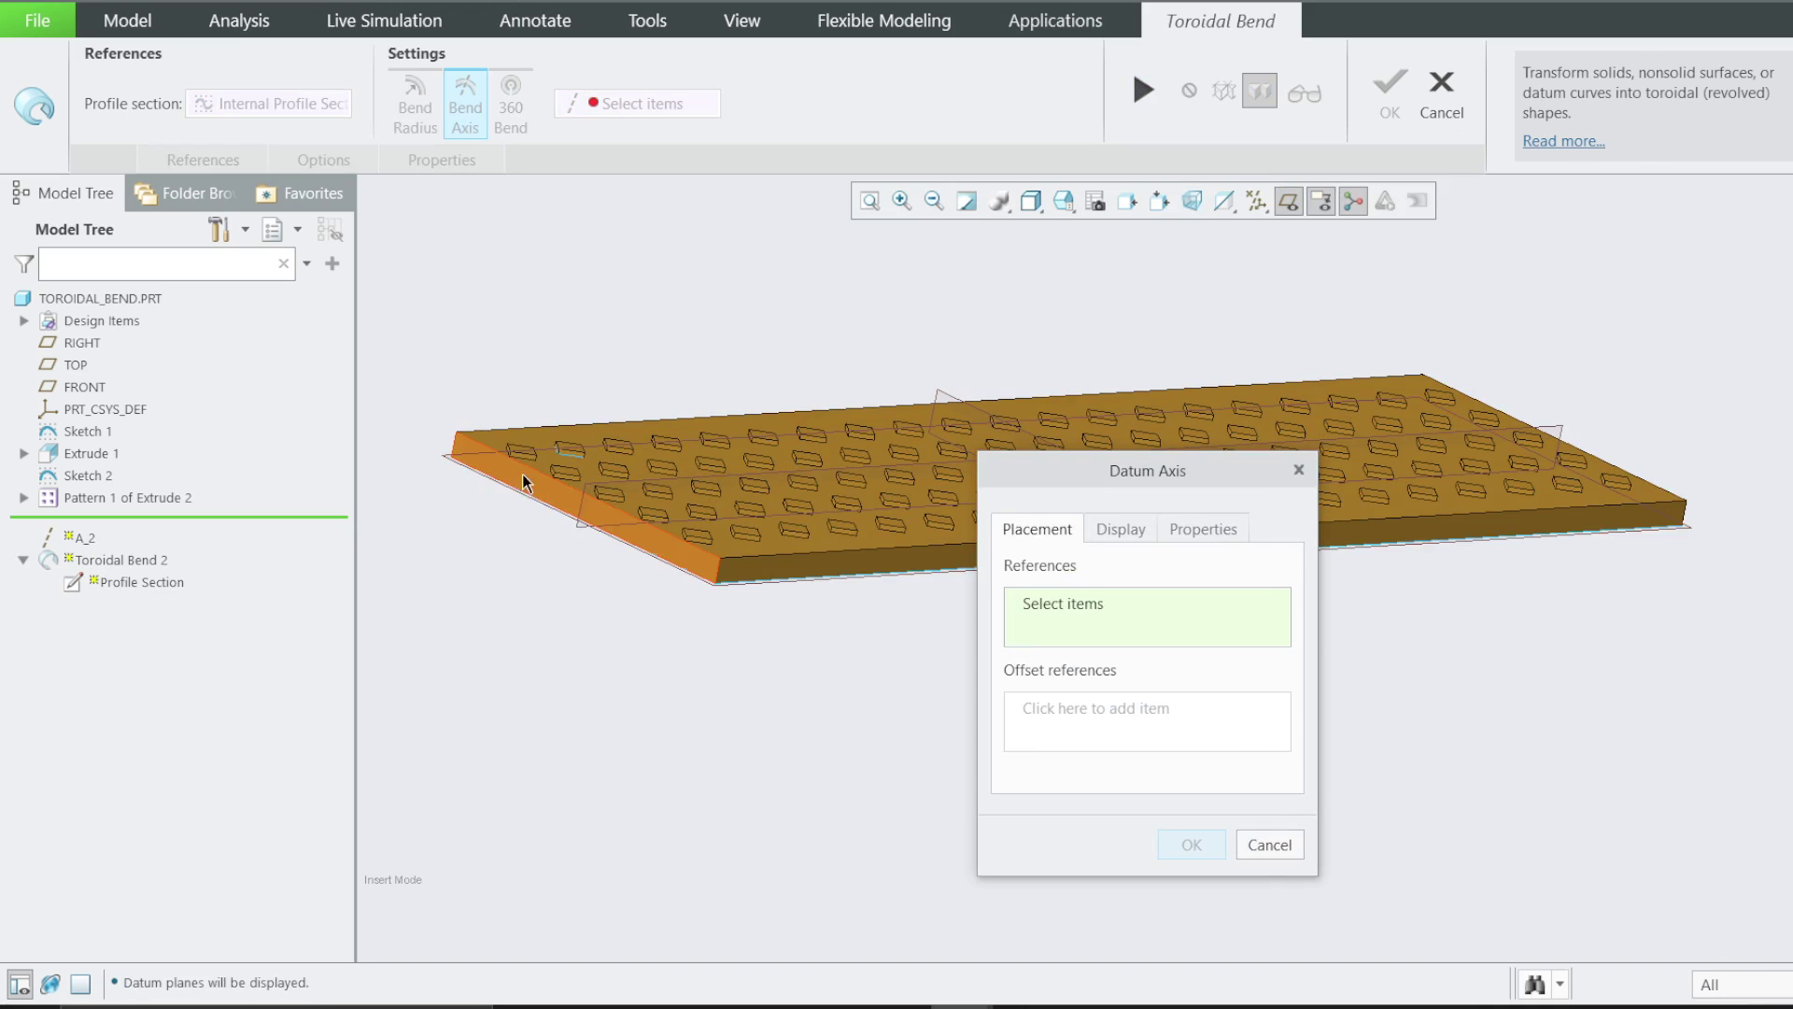
pyautogui.scroll(3, 523, 482)
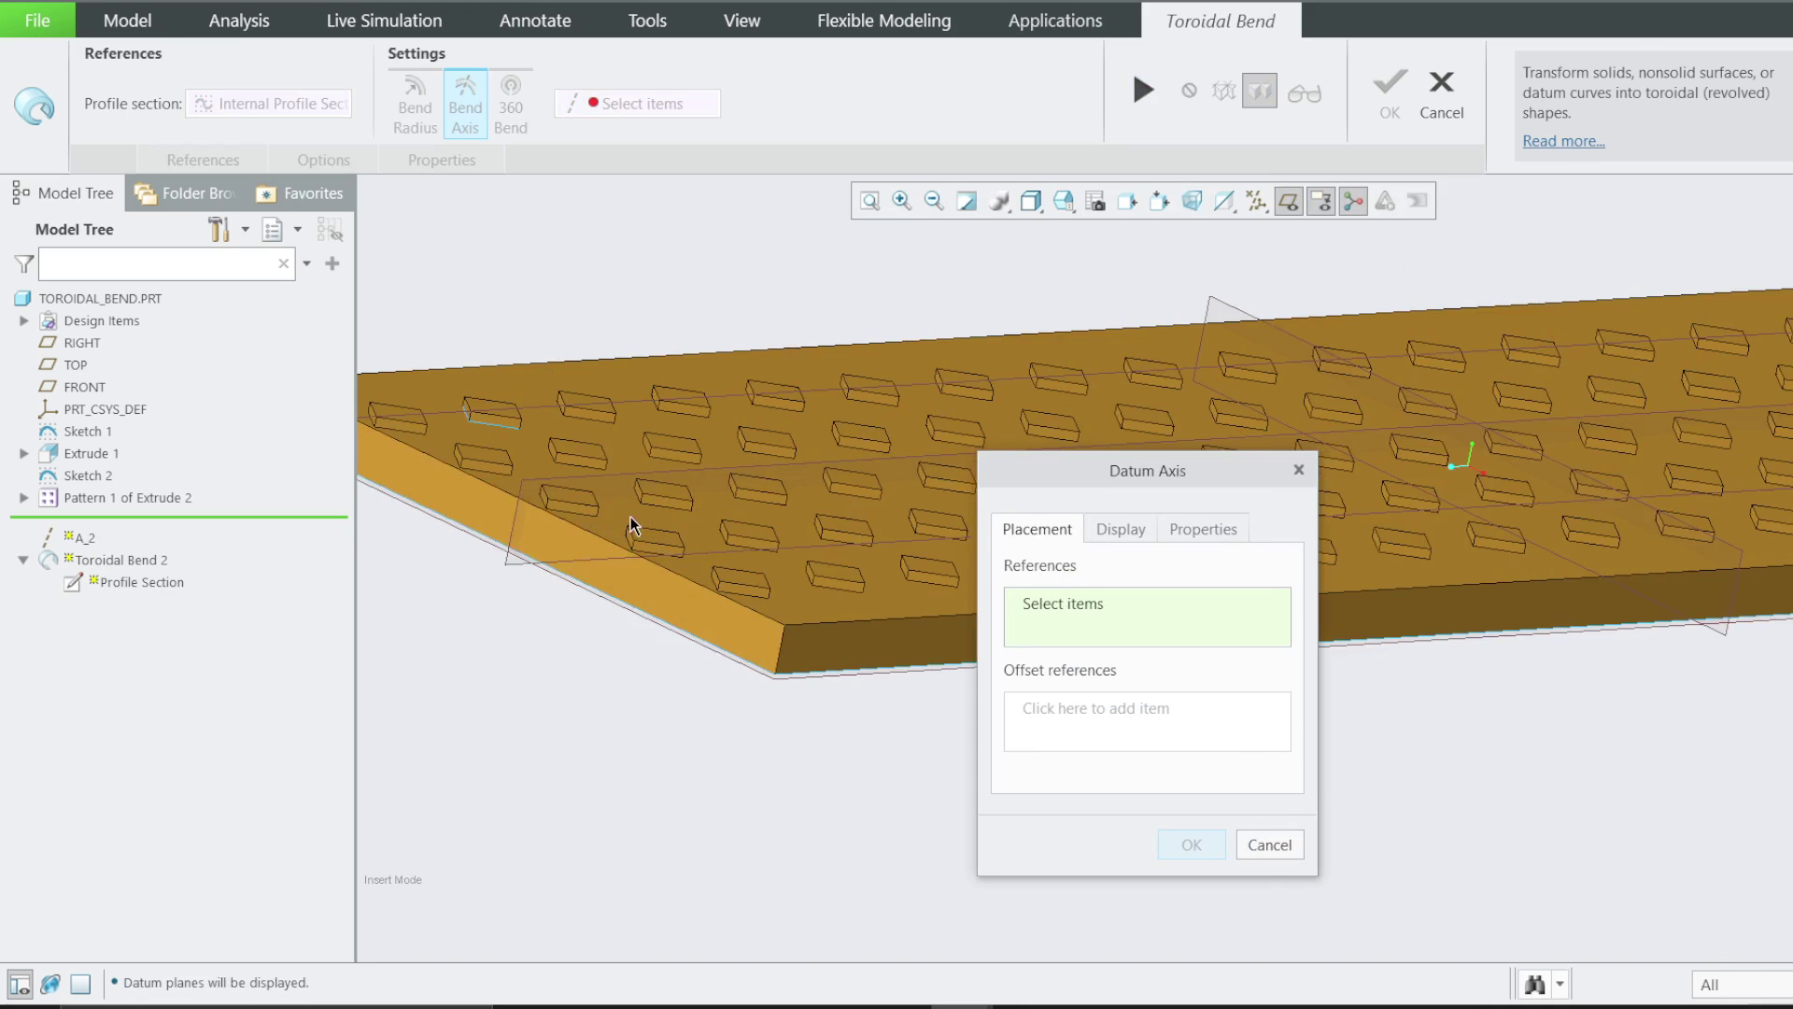
pyautogui.click(510, 559)
pyautogui.scroll(-2, 864, 607)
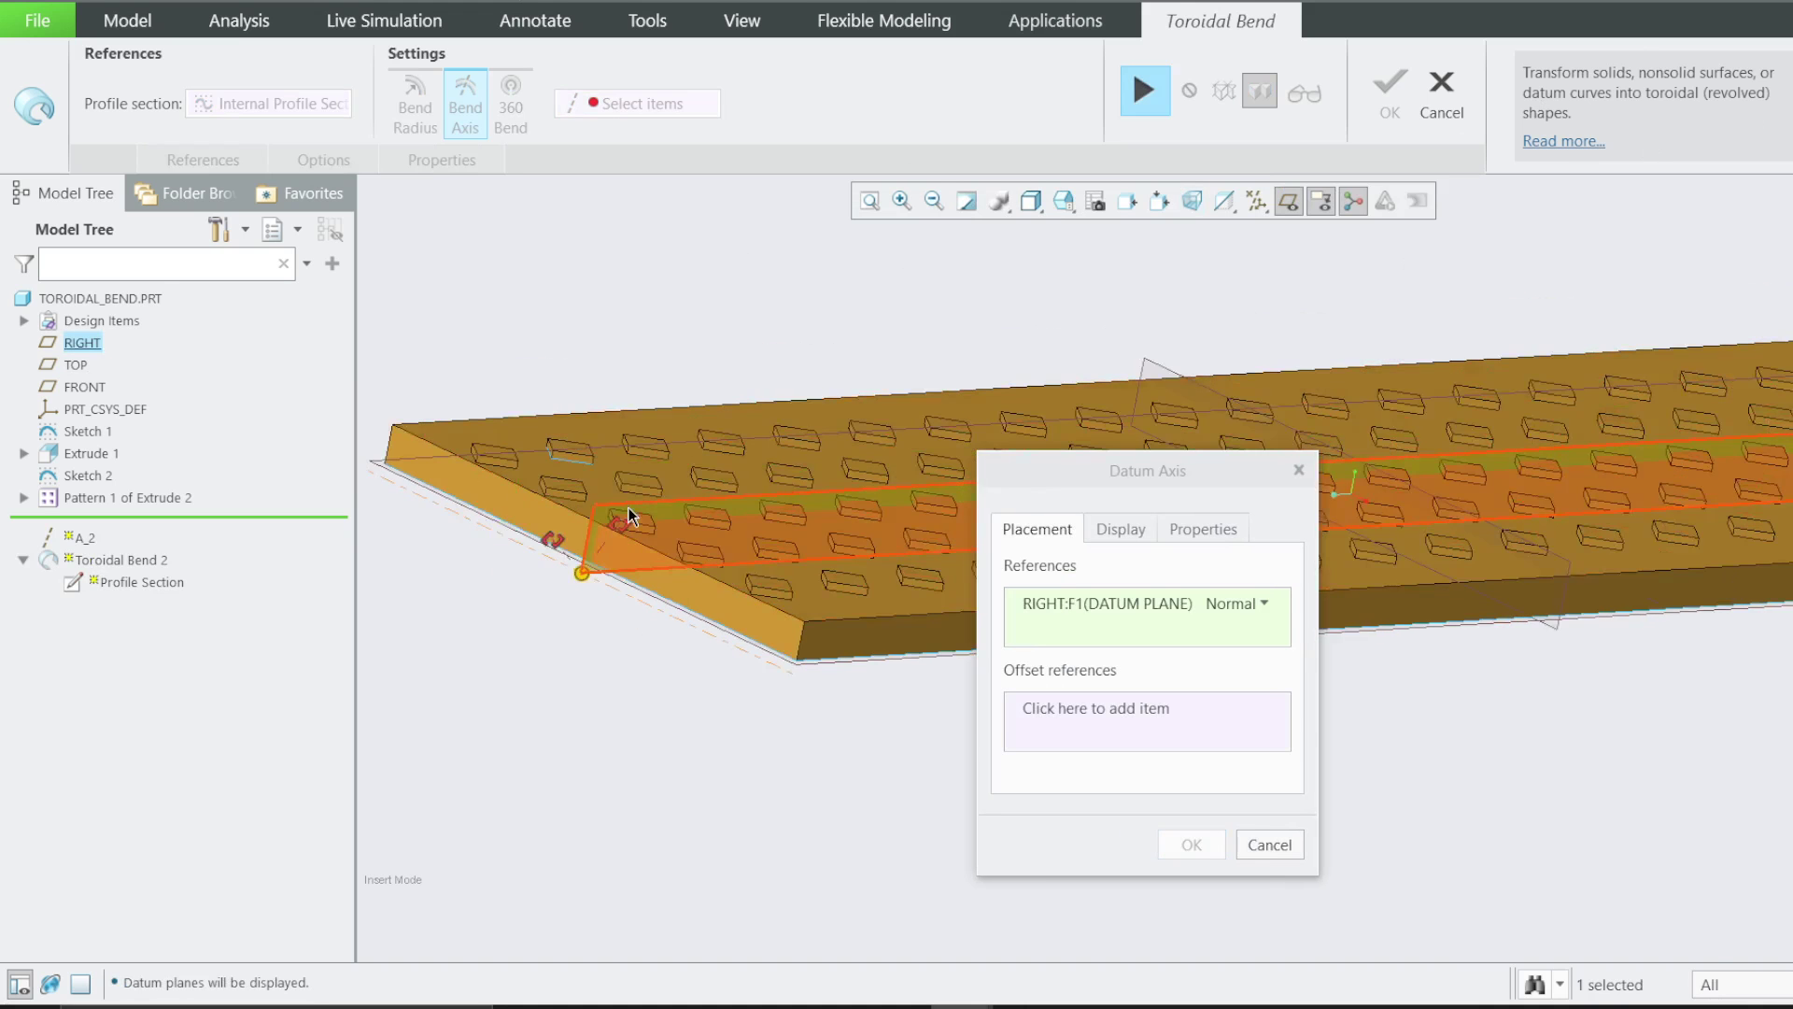
pyautogui.scroll(4, 627, 515)
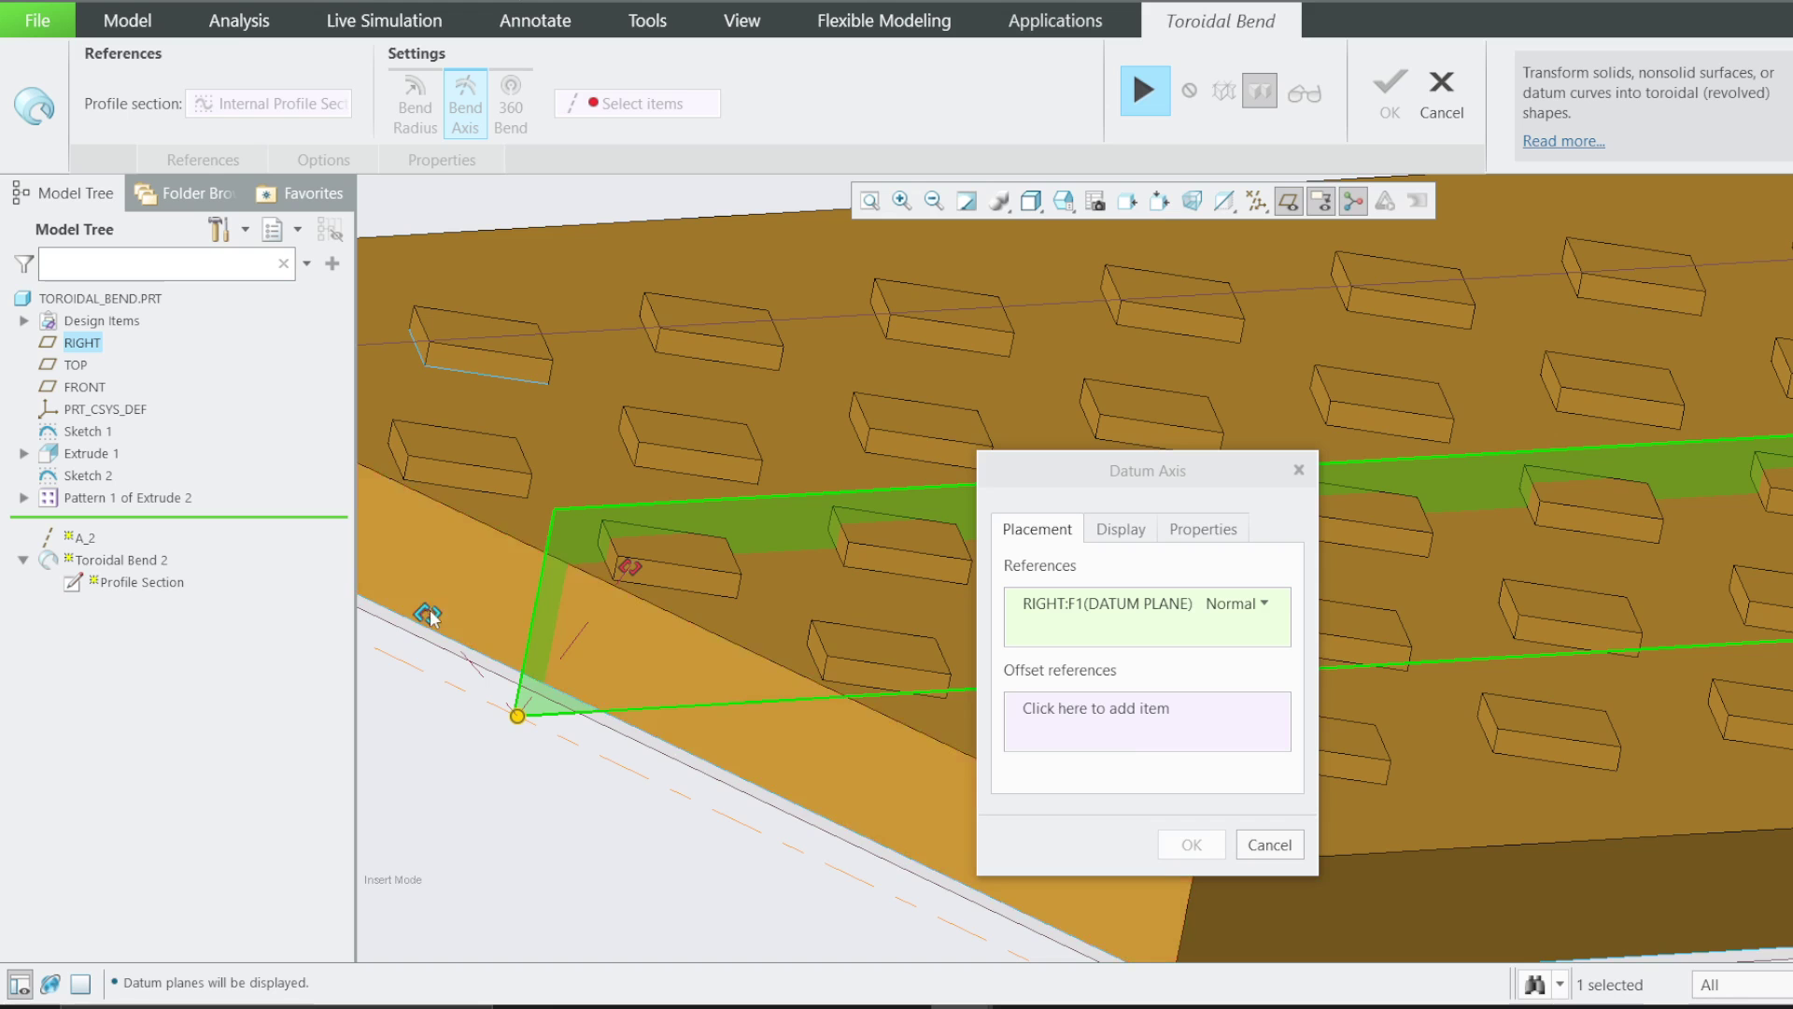
pyautogui.moveTo(428, 614); pyautogui.dragTo(580, 458)
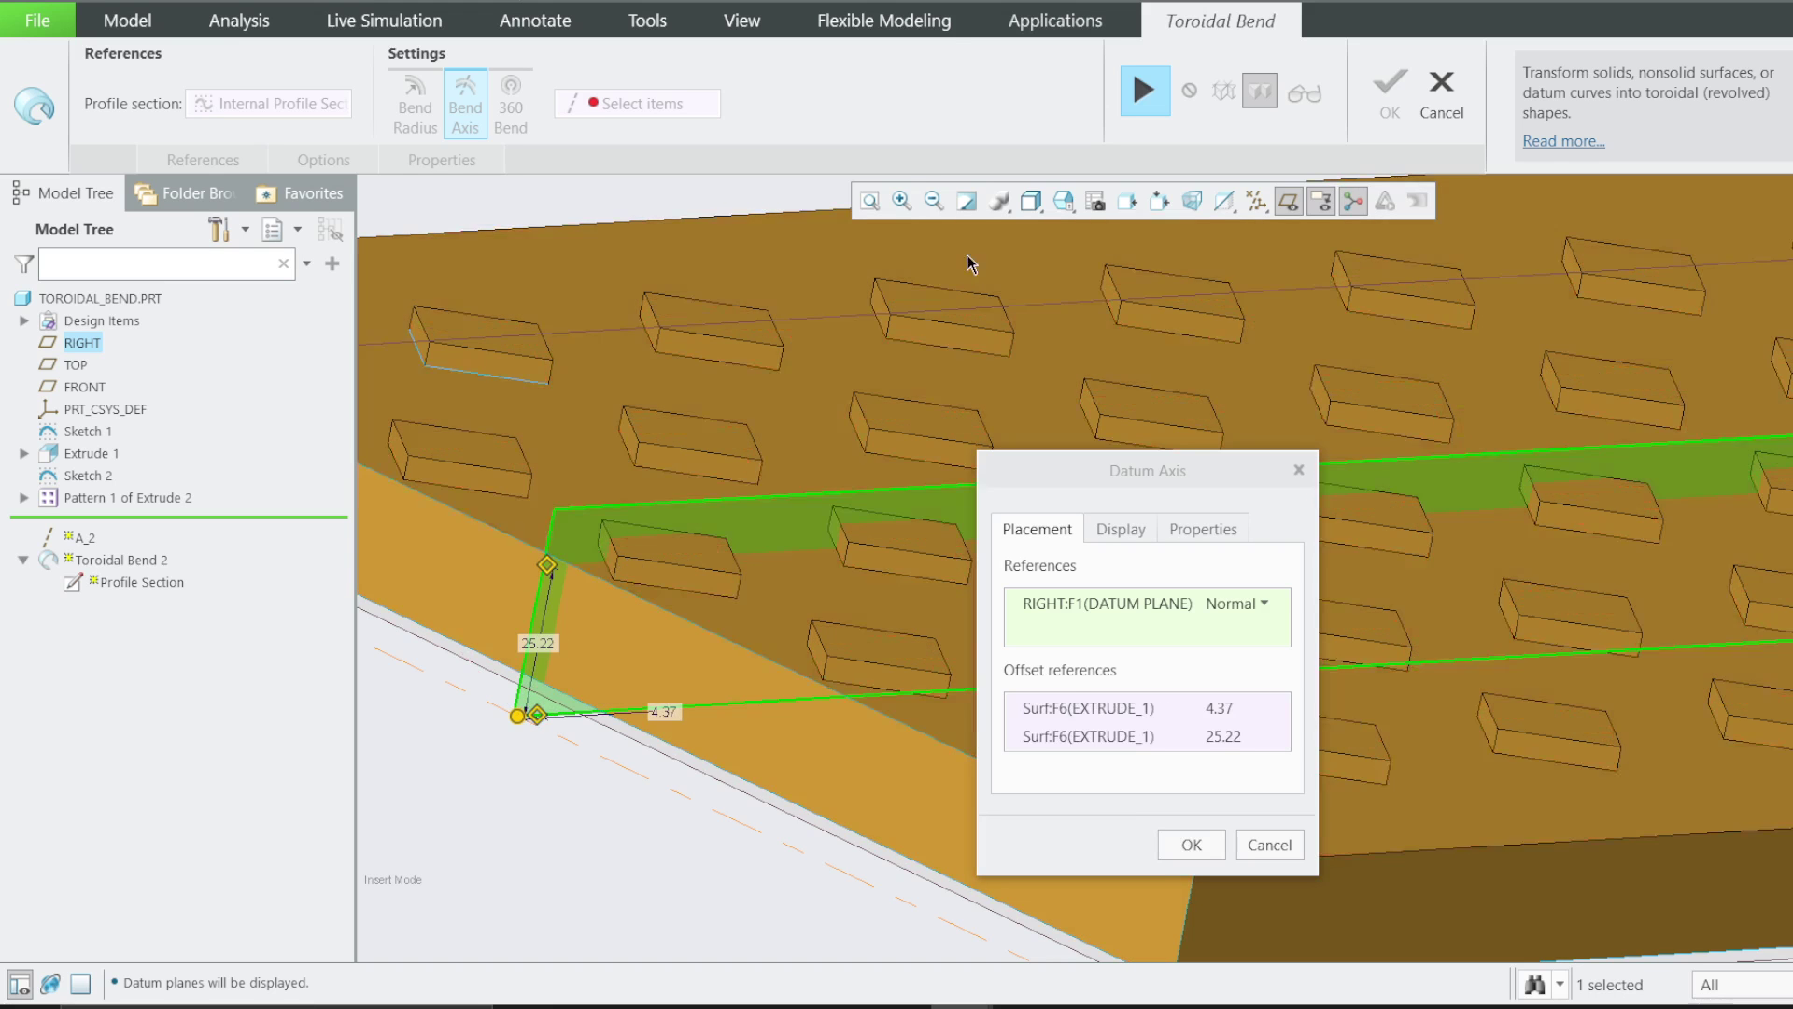
# Set the datum axis offsets to 0 from the plate's end face and 500 from its top face, viewing the plate from the side
pyautogui.click(1064, 199)
pyautogui.click(1102, 362)
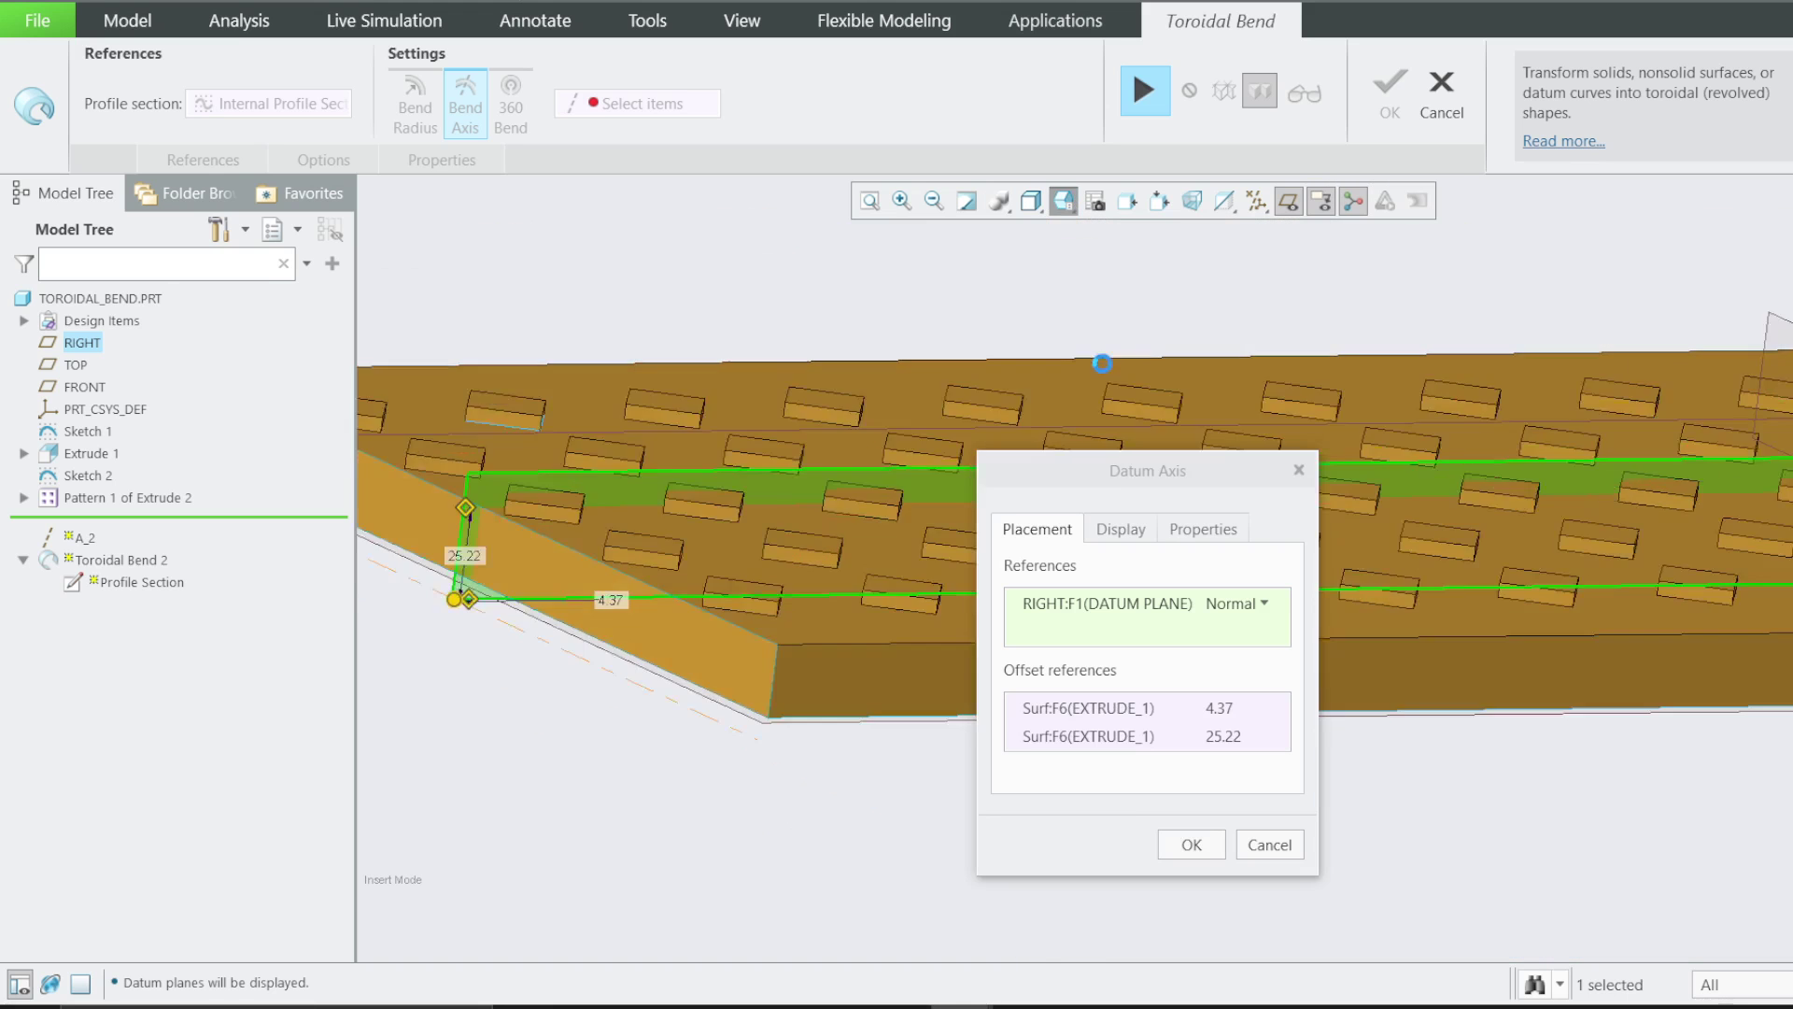
pyautogui.moveTo(1111, 474); pyautogui.dragTo(448, 428)
pyautogui.click(562, 665)
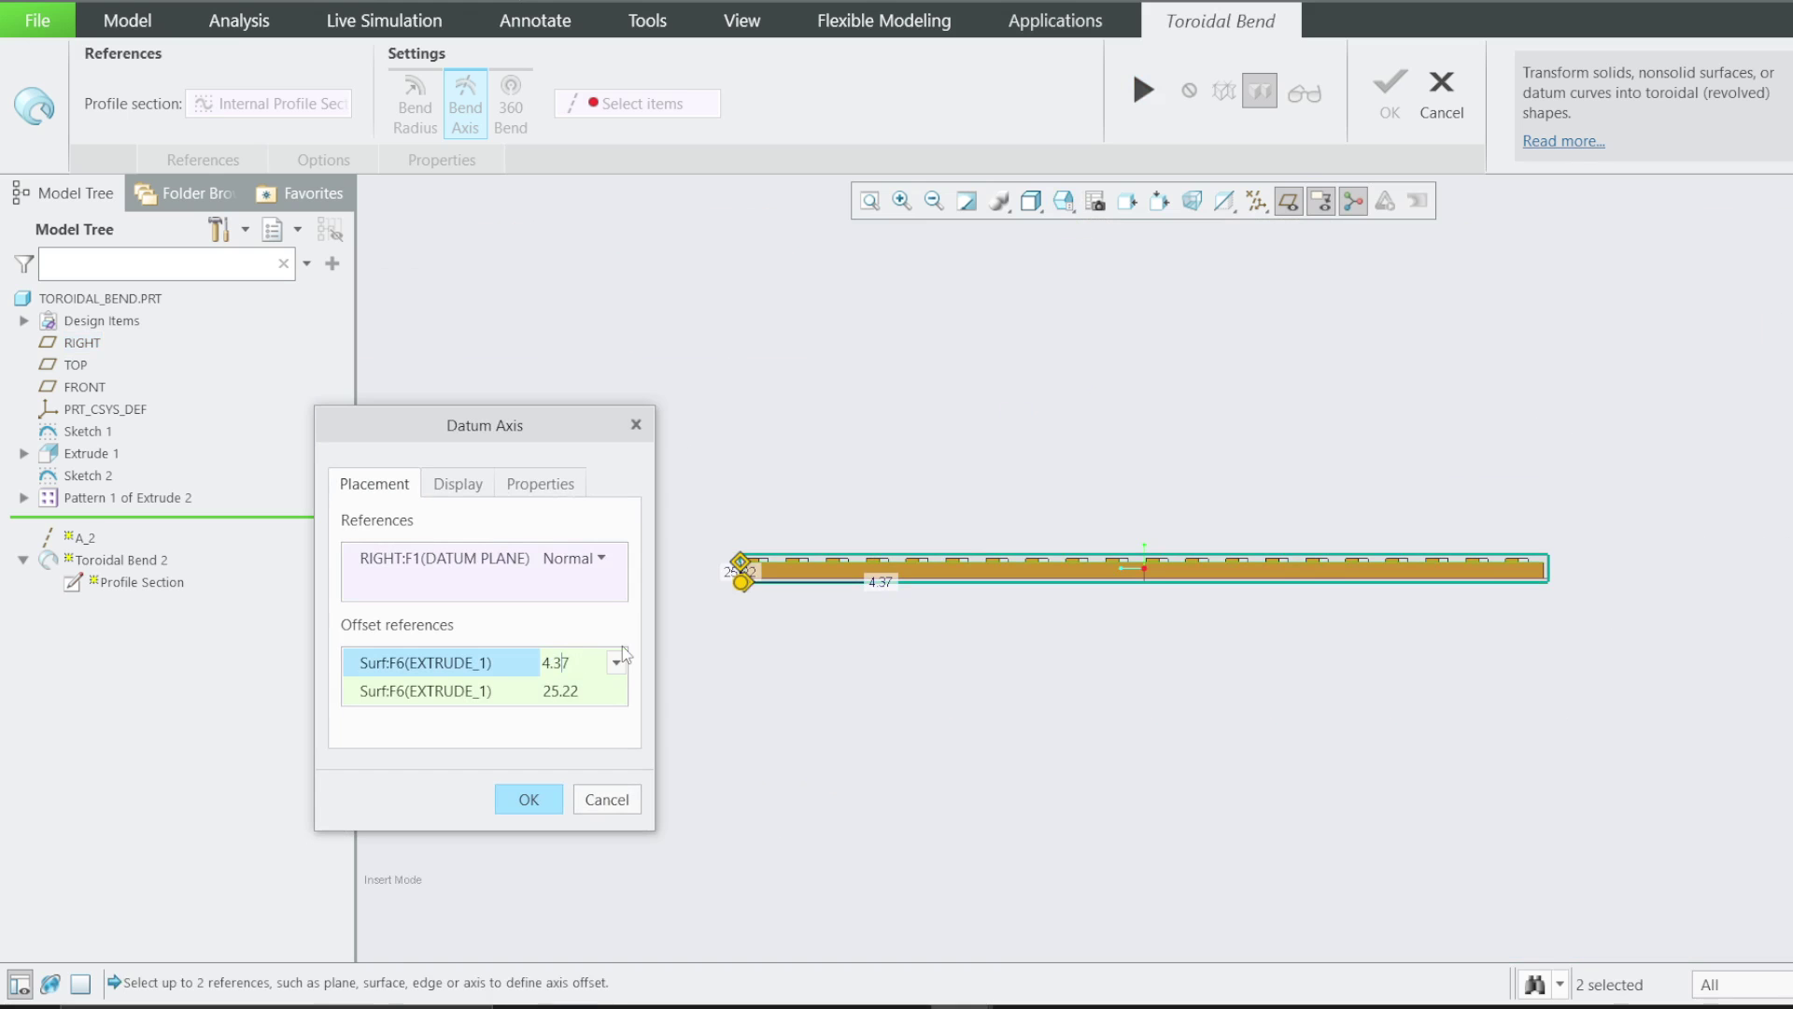
pyautogui.hotkey('ctrl', 'a')
pyautogui.write('0')
pyautogui.press('Return')
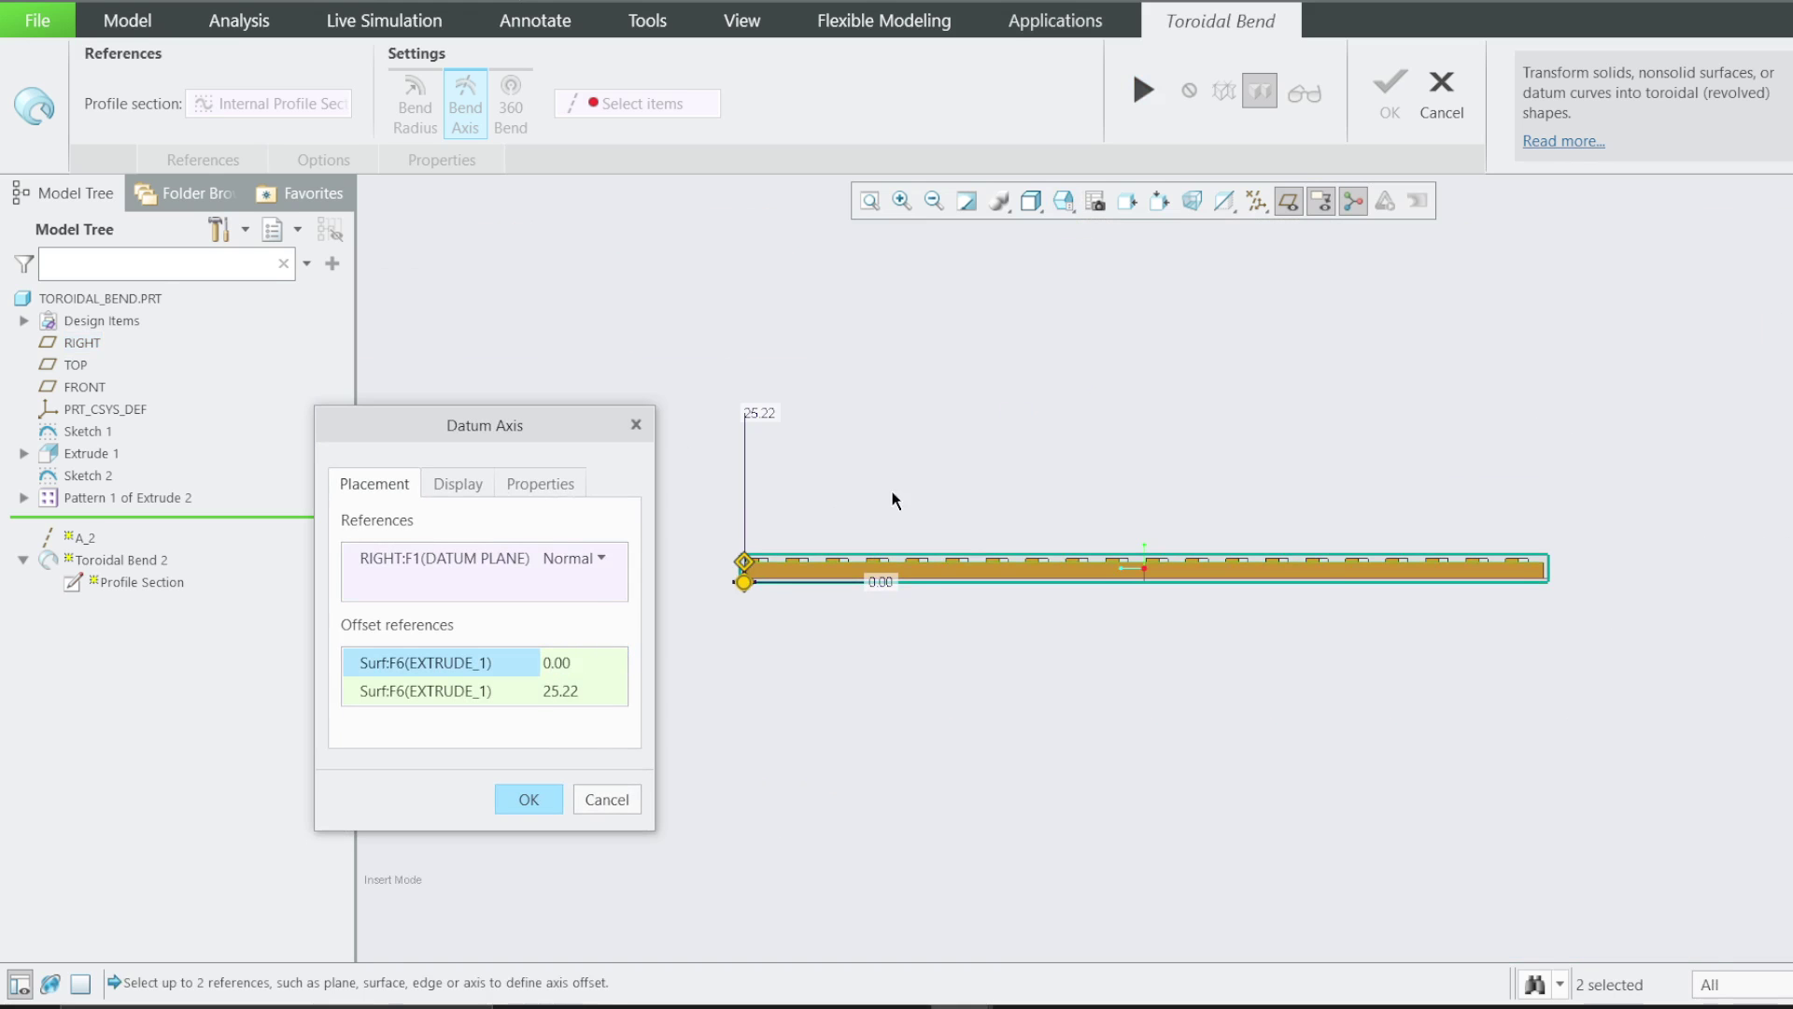
pyautogui.click(581, 693)
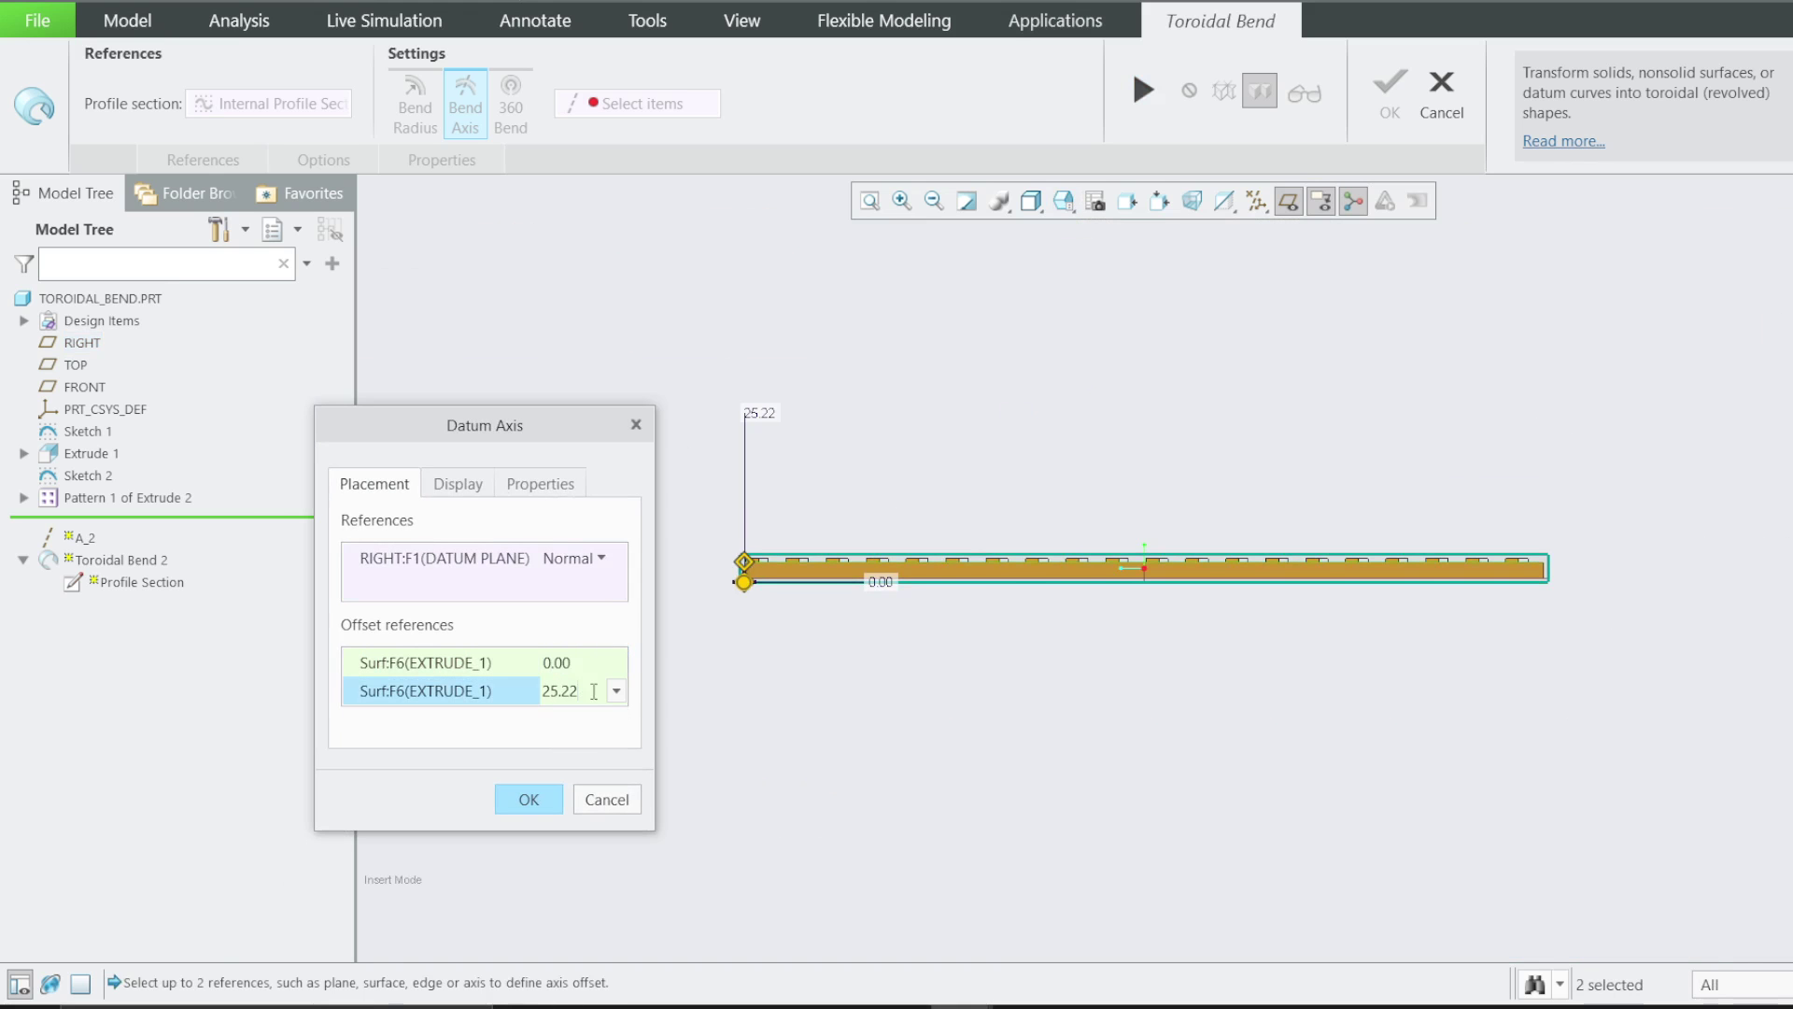
pyautogui.hotkey('ctrl', 'a')
pyautogui.write('500')
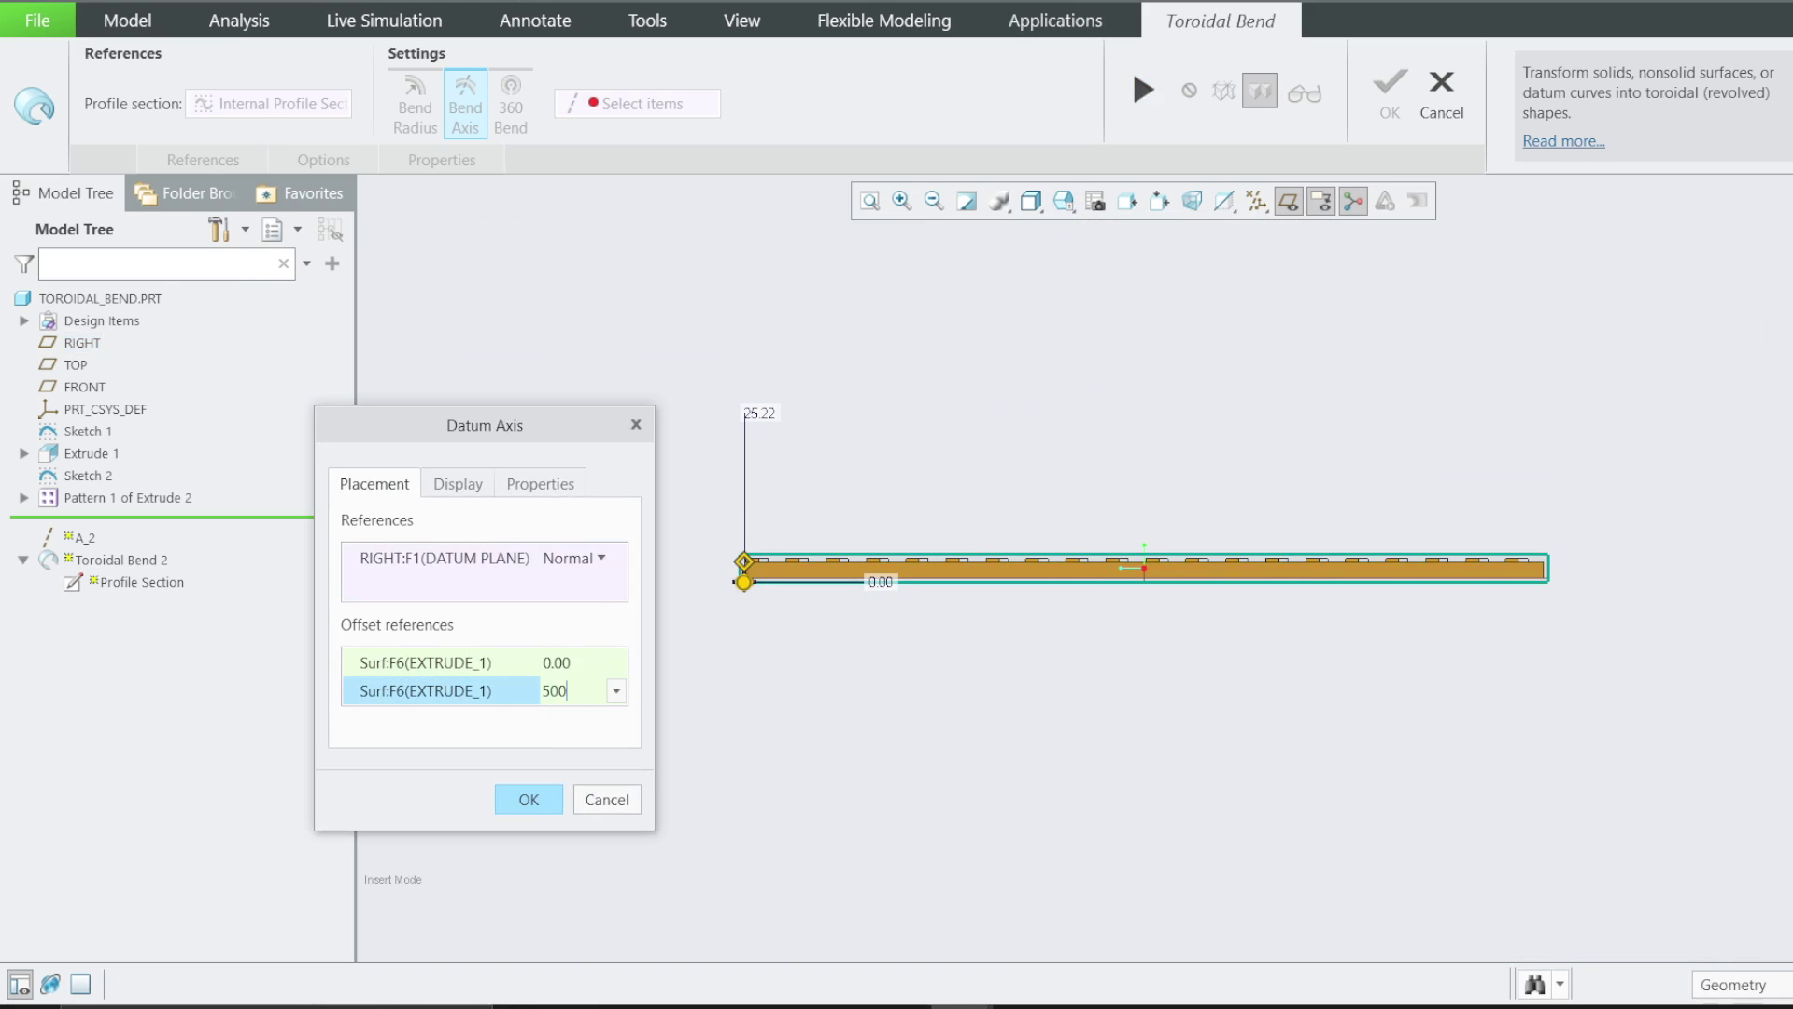
pyautogui.press('Return')
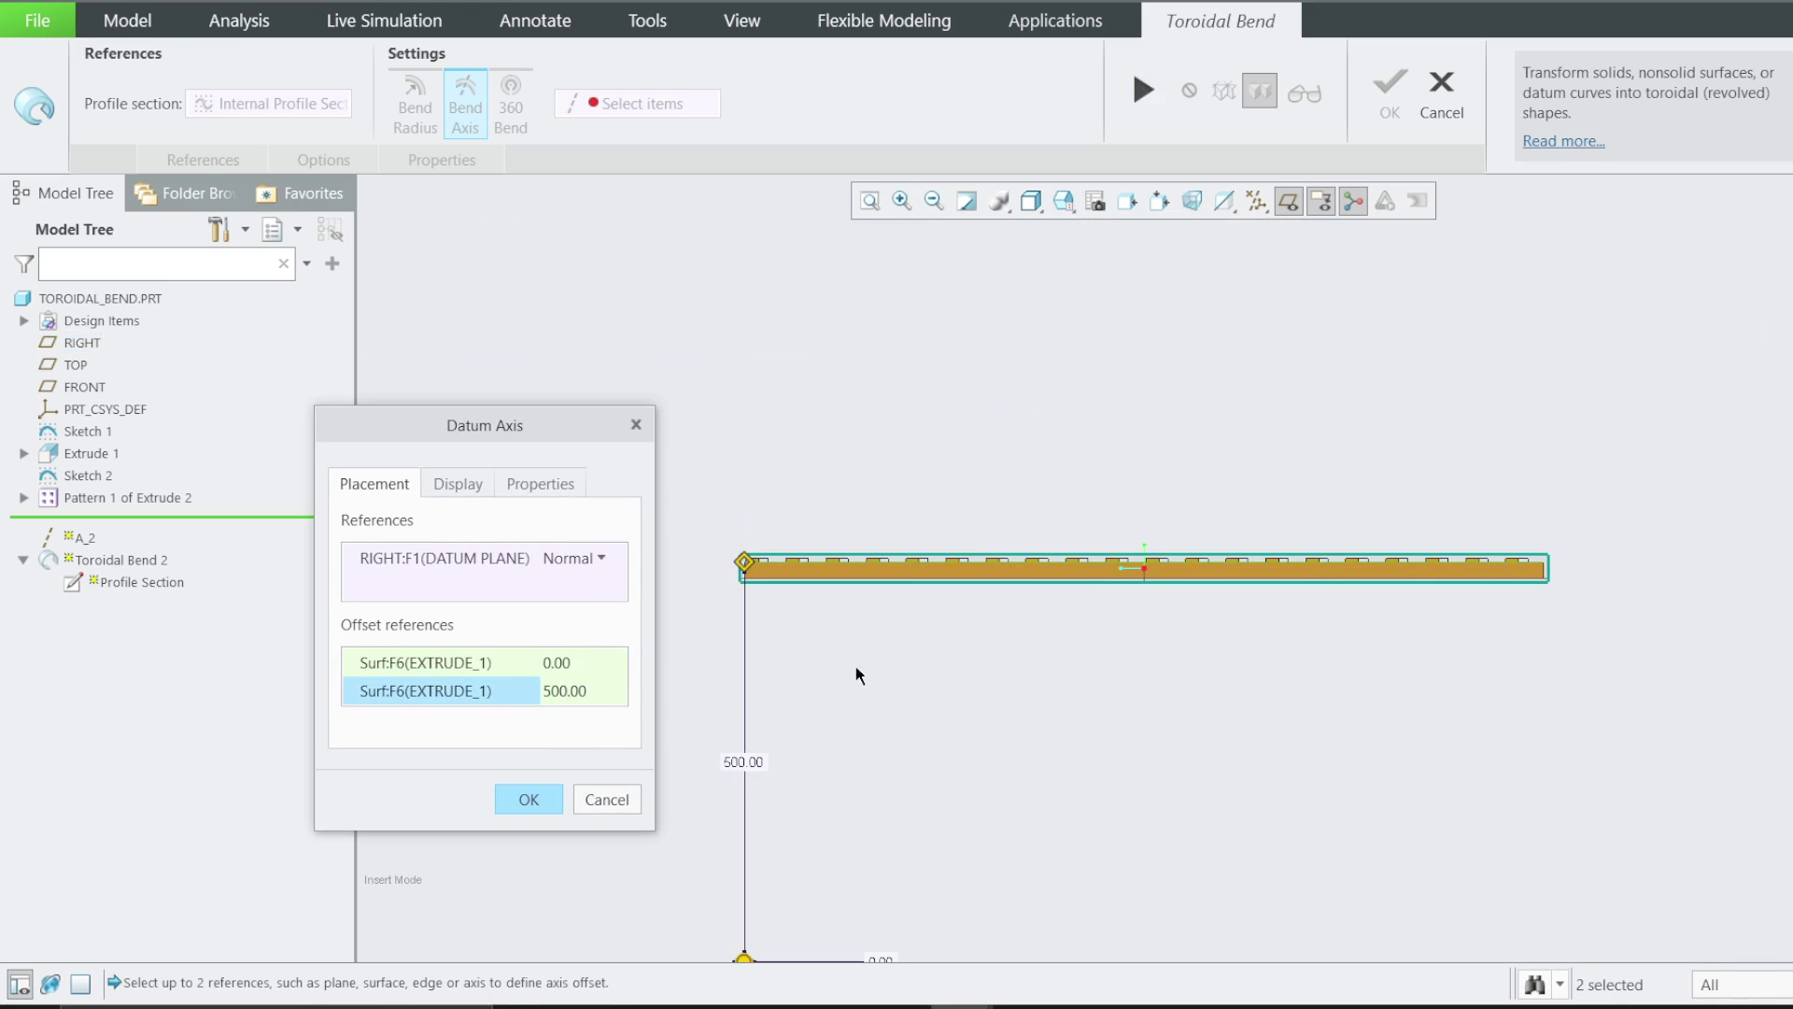
# Accept the datum axis offset from the plate and complete Toroidal Bend 2 with it as the bend axis
pyautogui.scroll(-2, 953, 854)
pyautogui.moveTo(893, 854); pyautogui.dragTo(968, 871, button='middle')
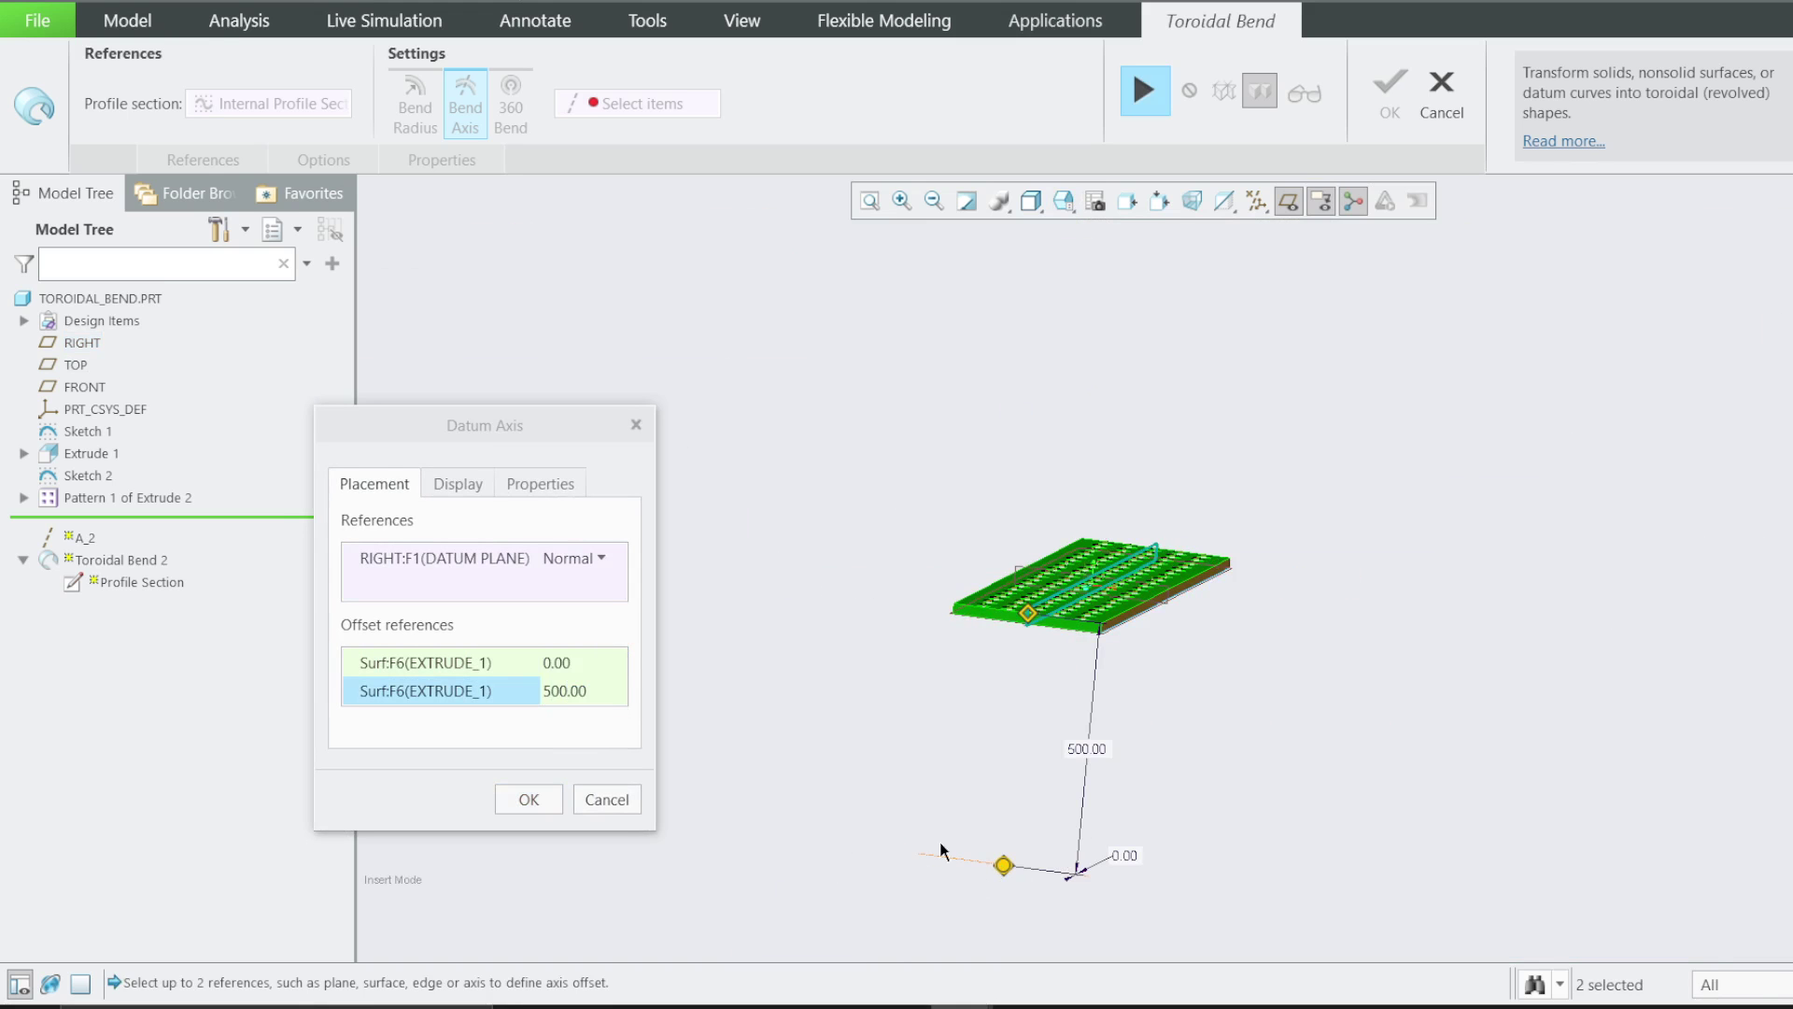
pyautogui.click(527, 800)
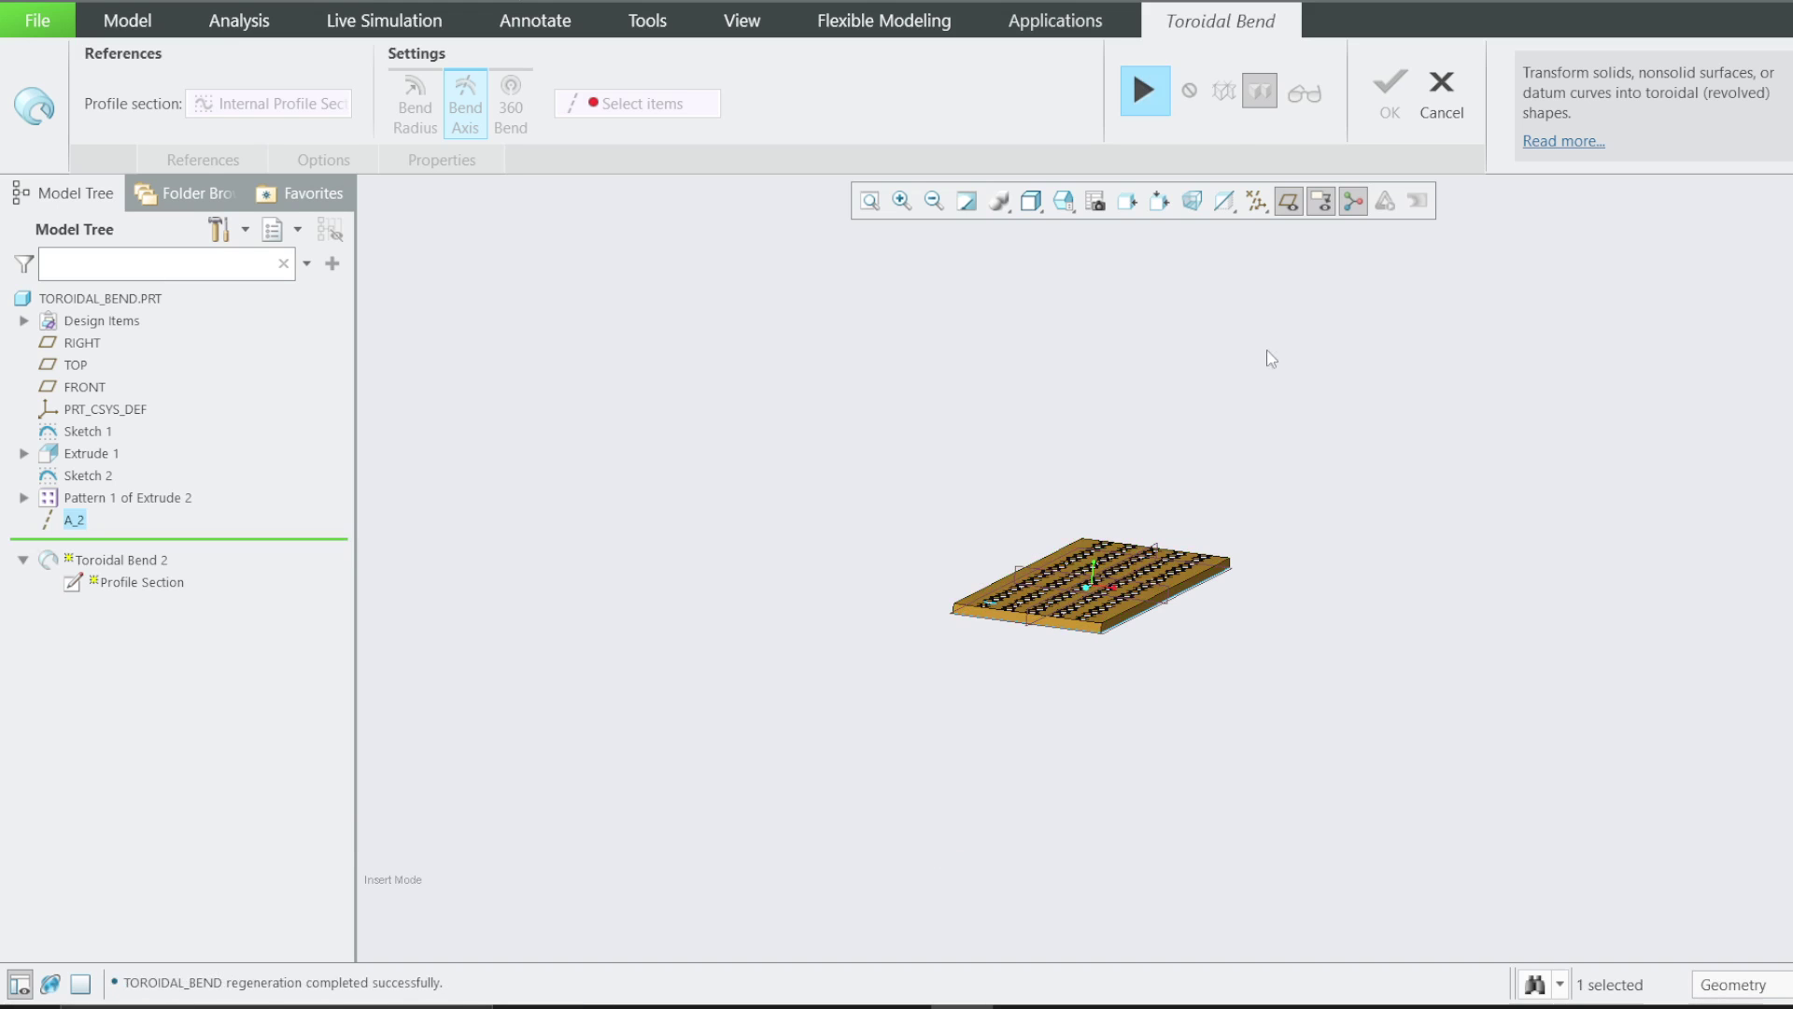
pyautogui.click(1139, 86)
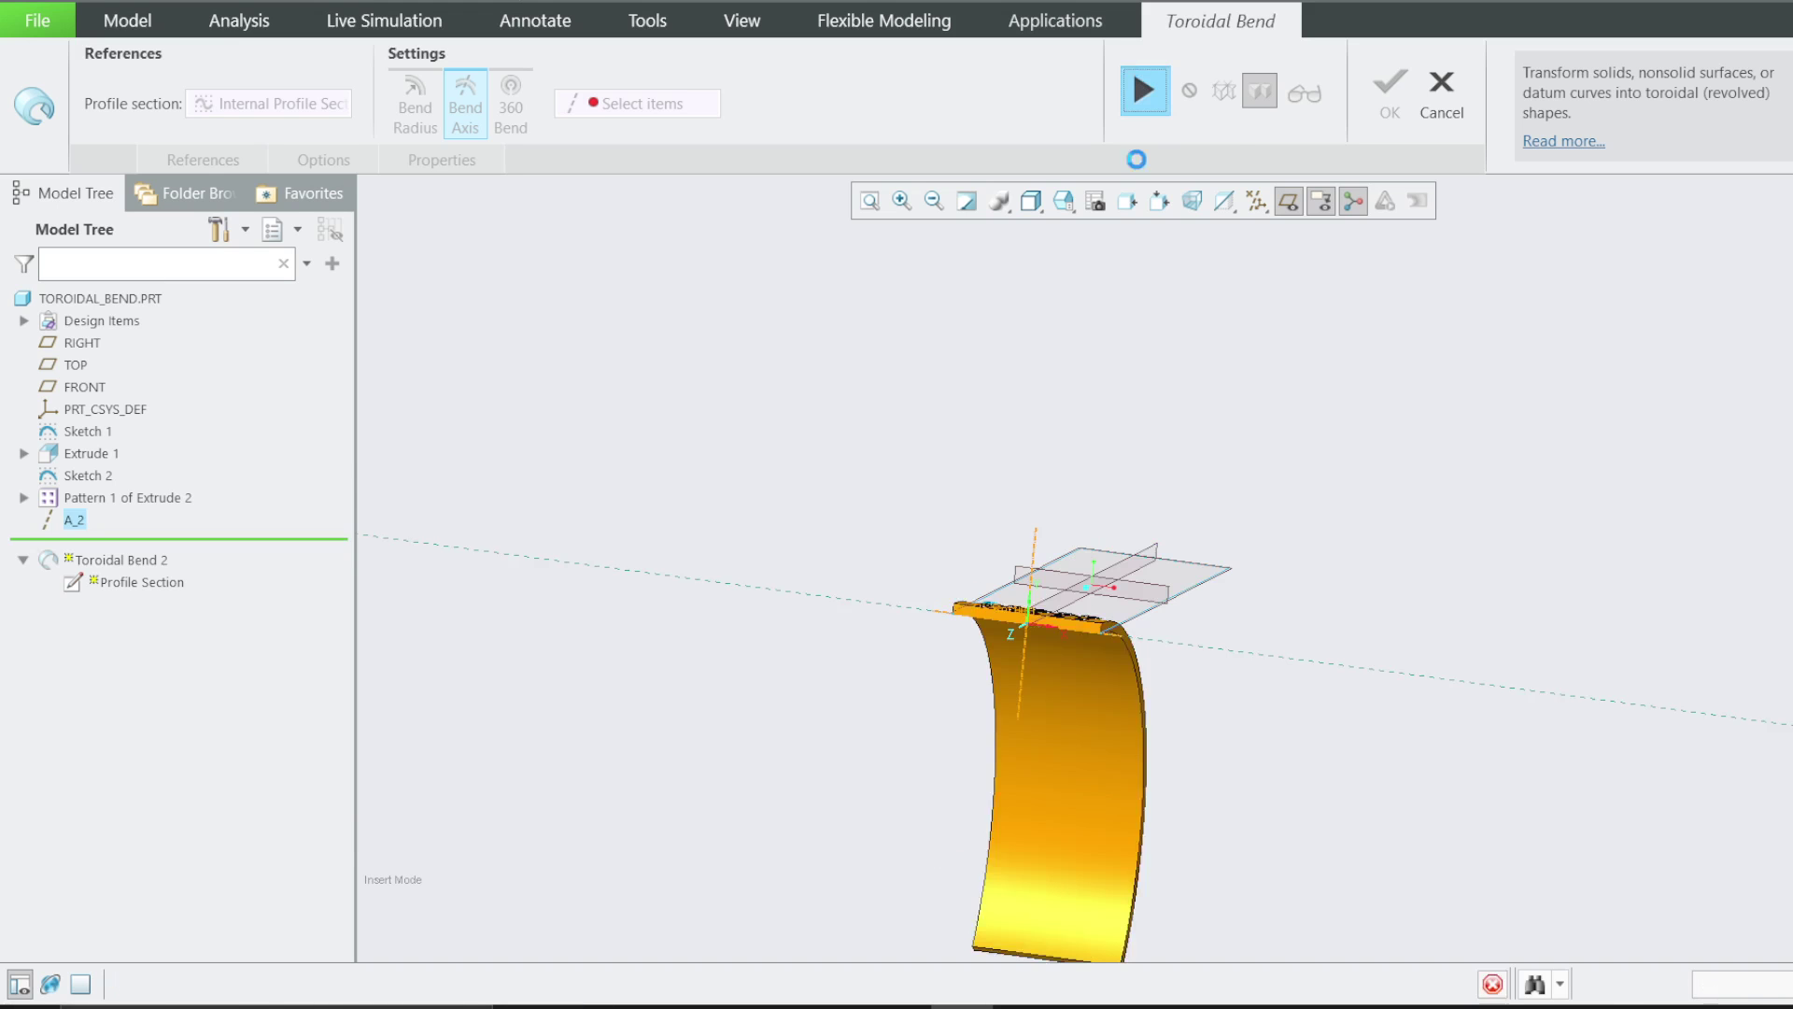
pyautogui.moveTo(1089, 601); pyautogui.dragTo(1005, 643, button='middle')
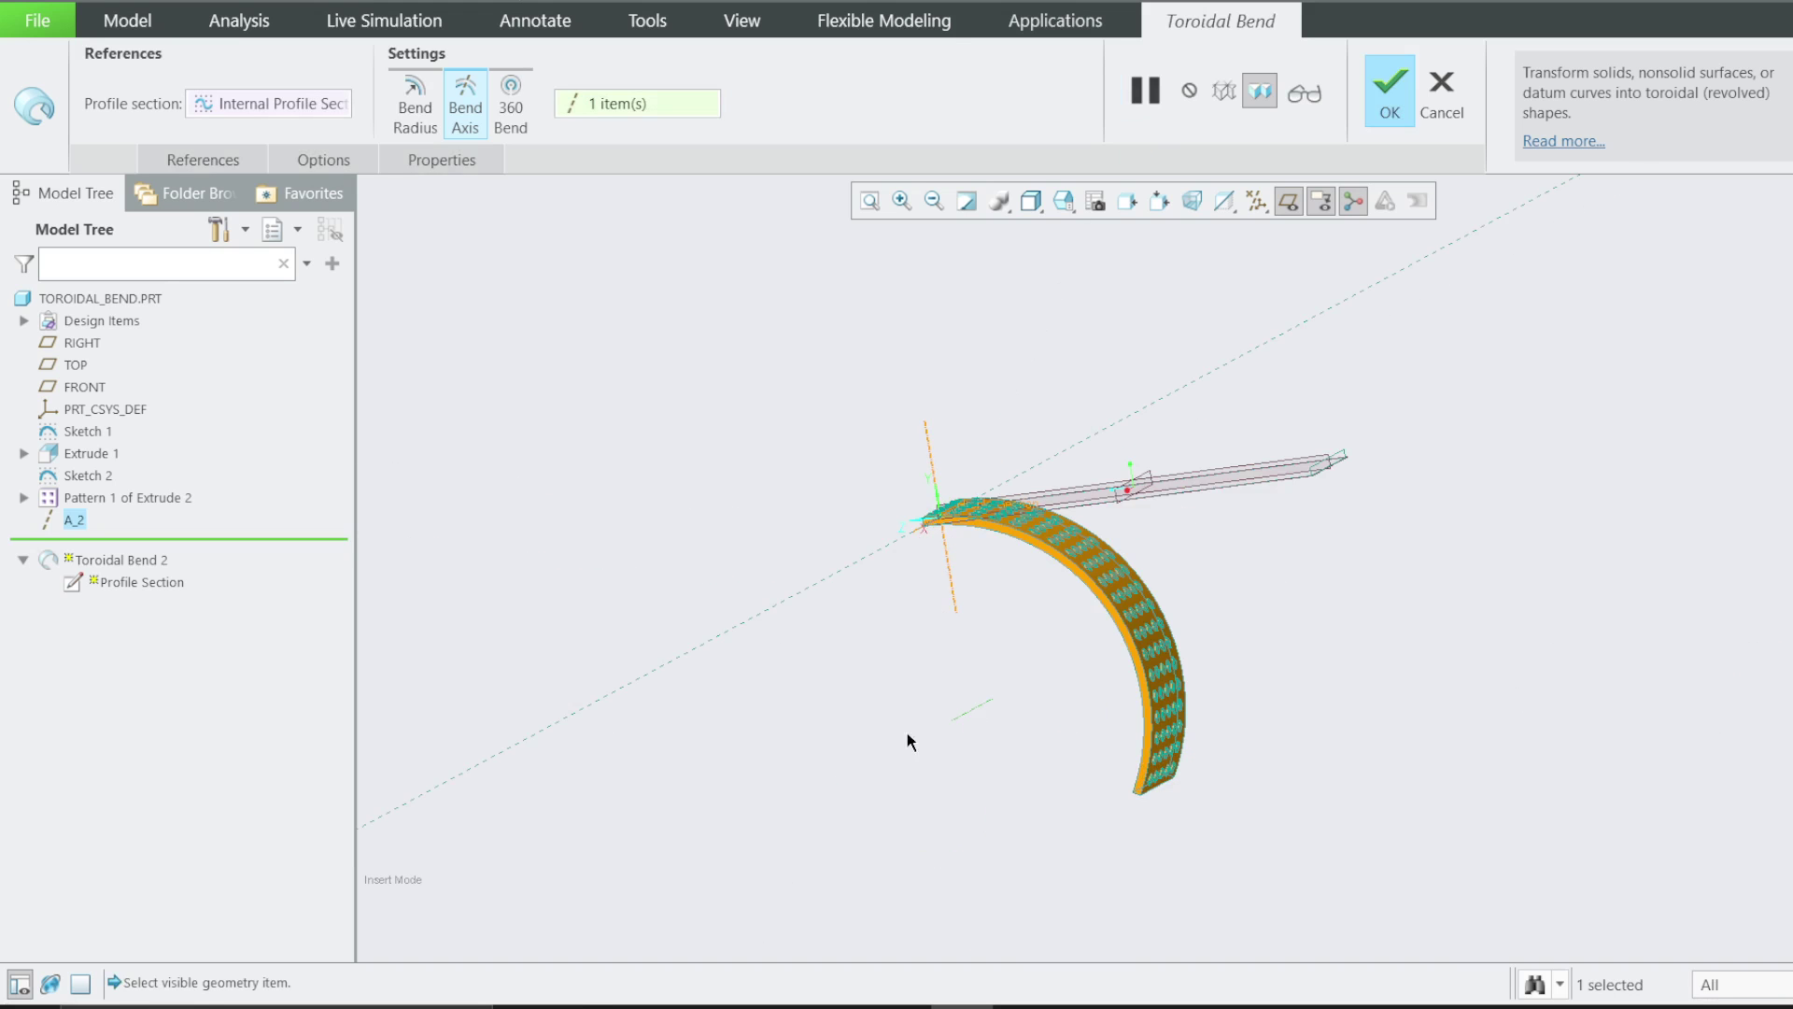
pyautogui.click(1395, 110)
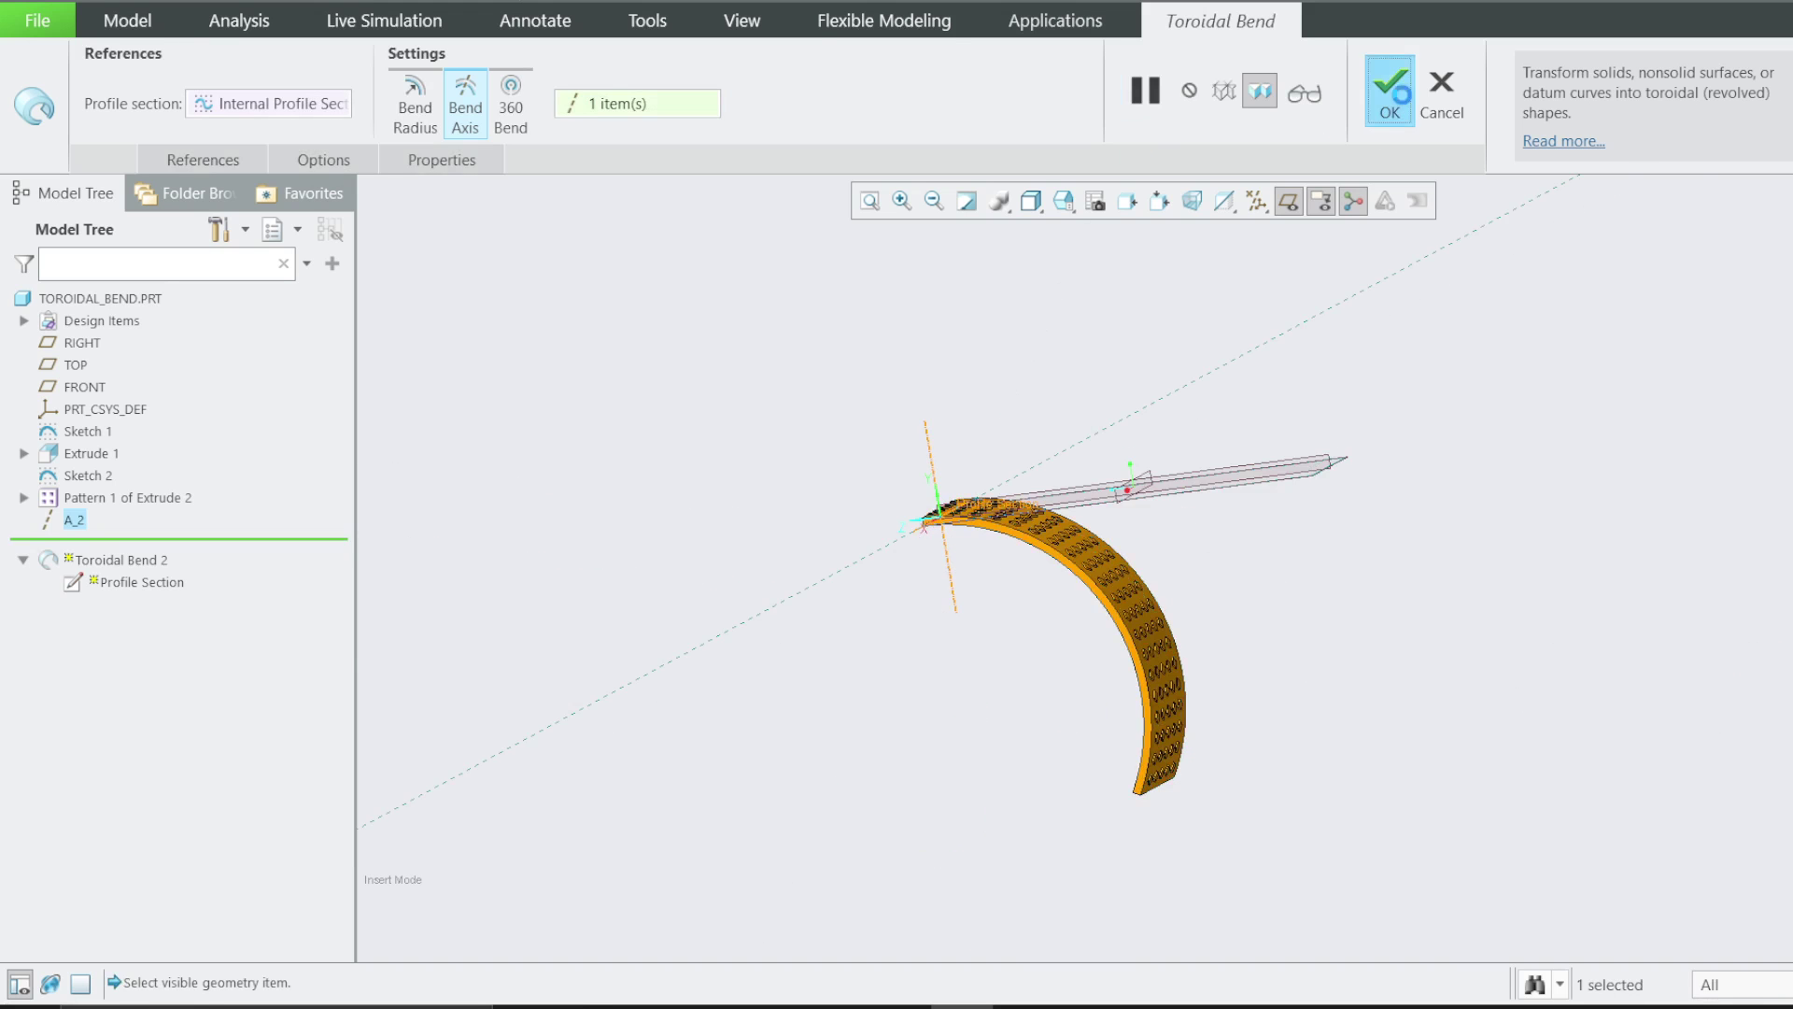
# Turn on the display of all datum types, including axes, points and coordinate systems, and deselect the bend
pyautogui.click(1257, 203)
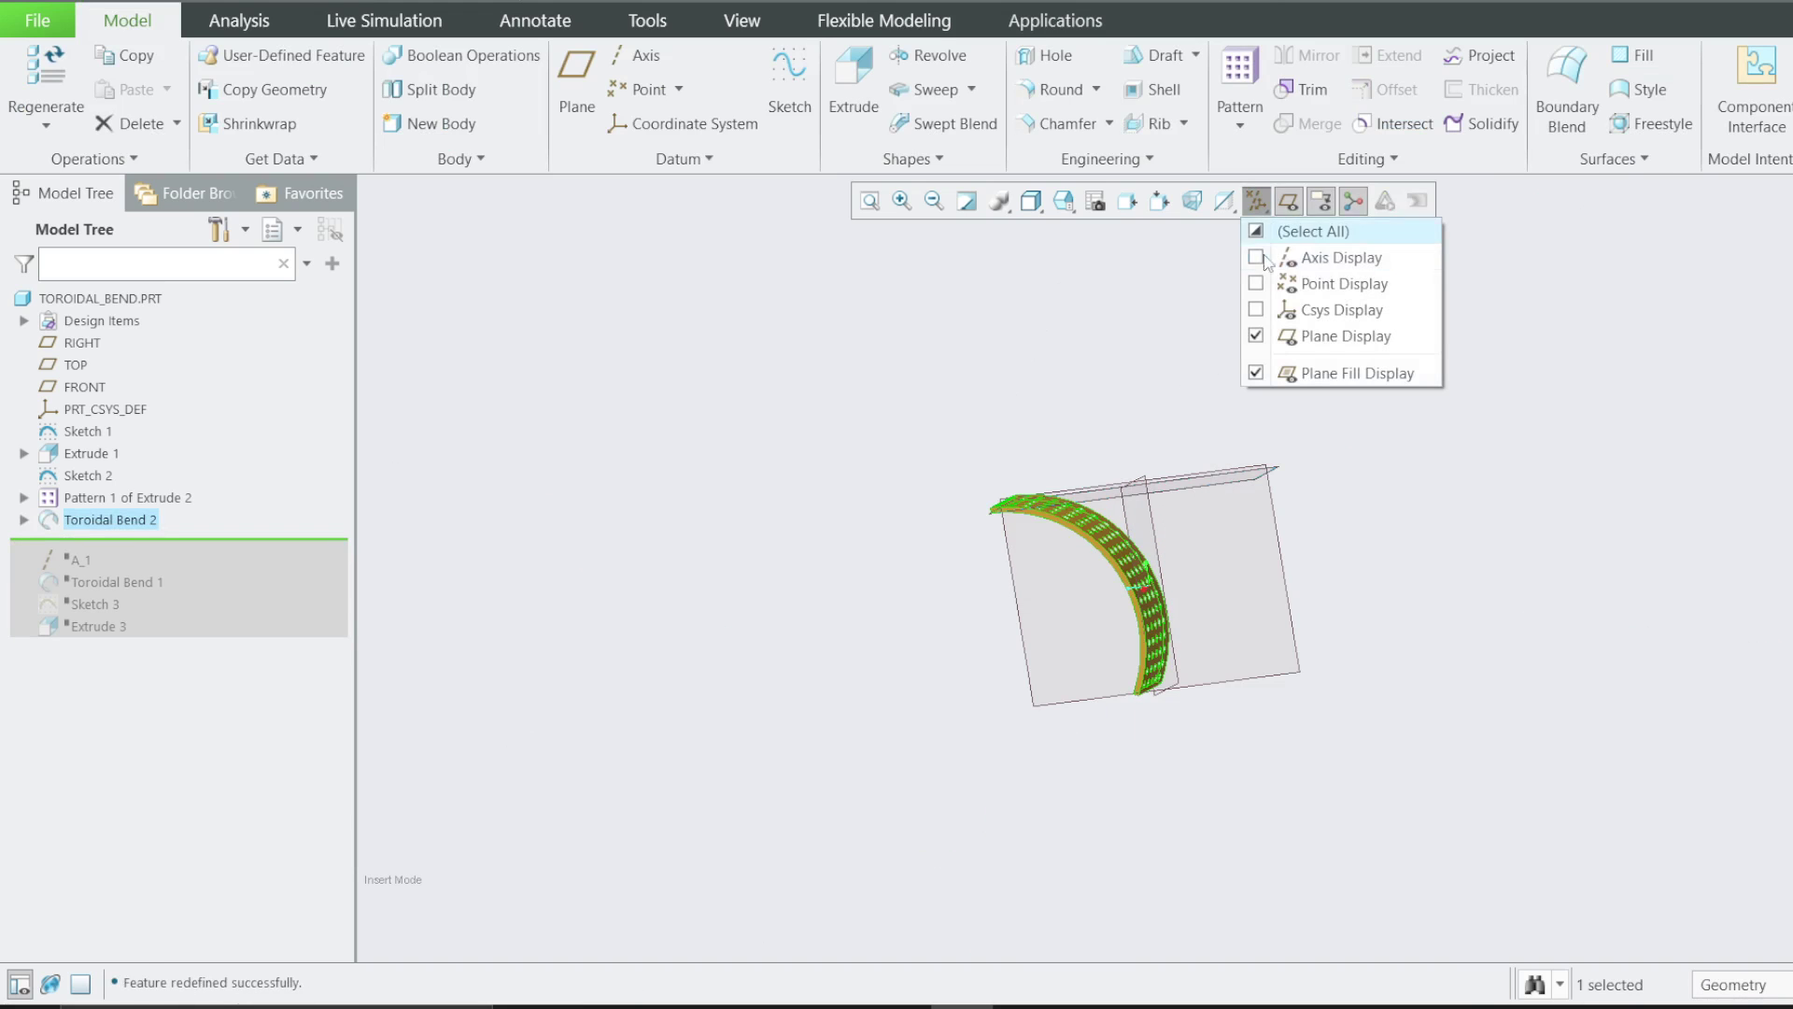
pyautogui.click(1256, 255)
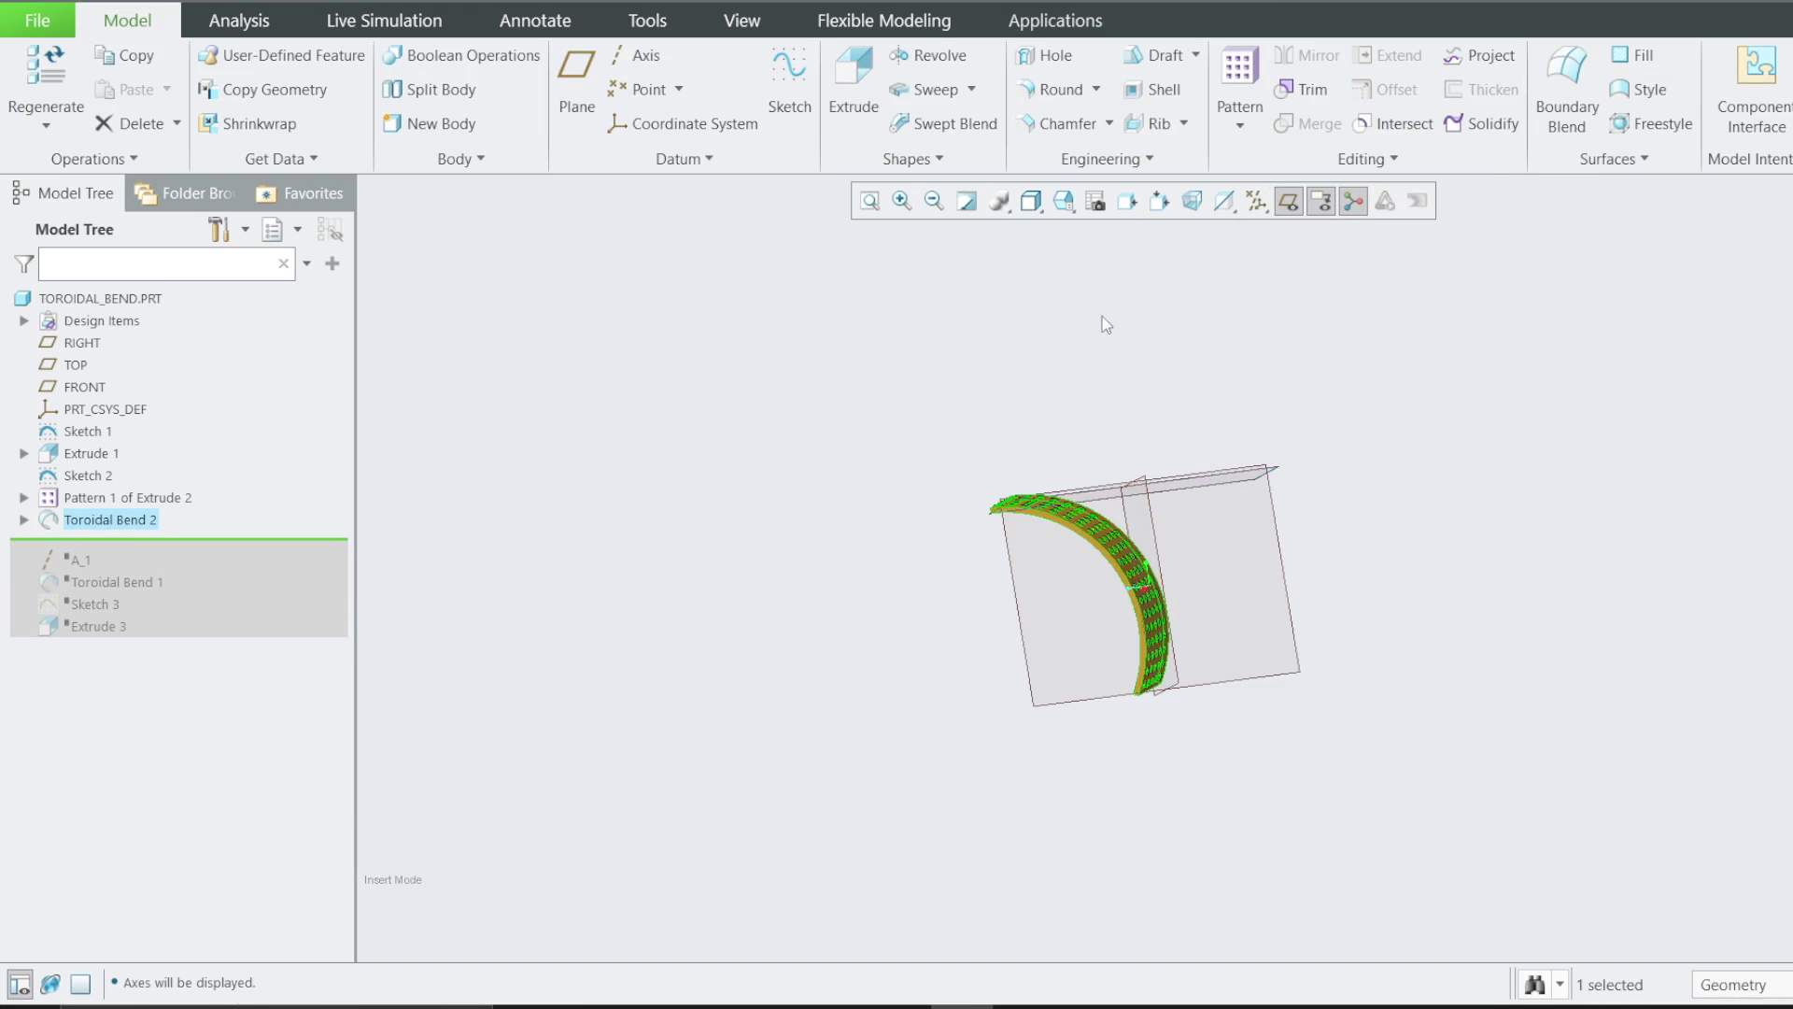
pyautogui.moveTo(1084, 607); pyautogui.dragTo(1134, 640, button='middle')
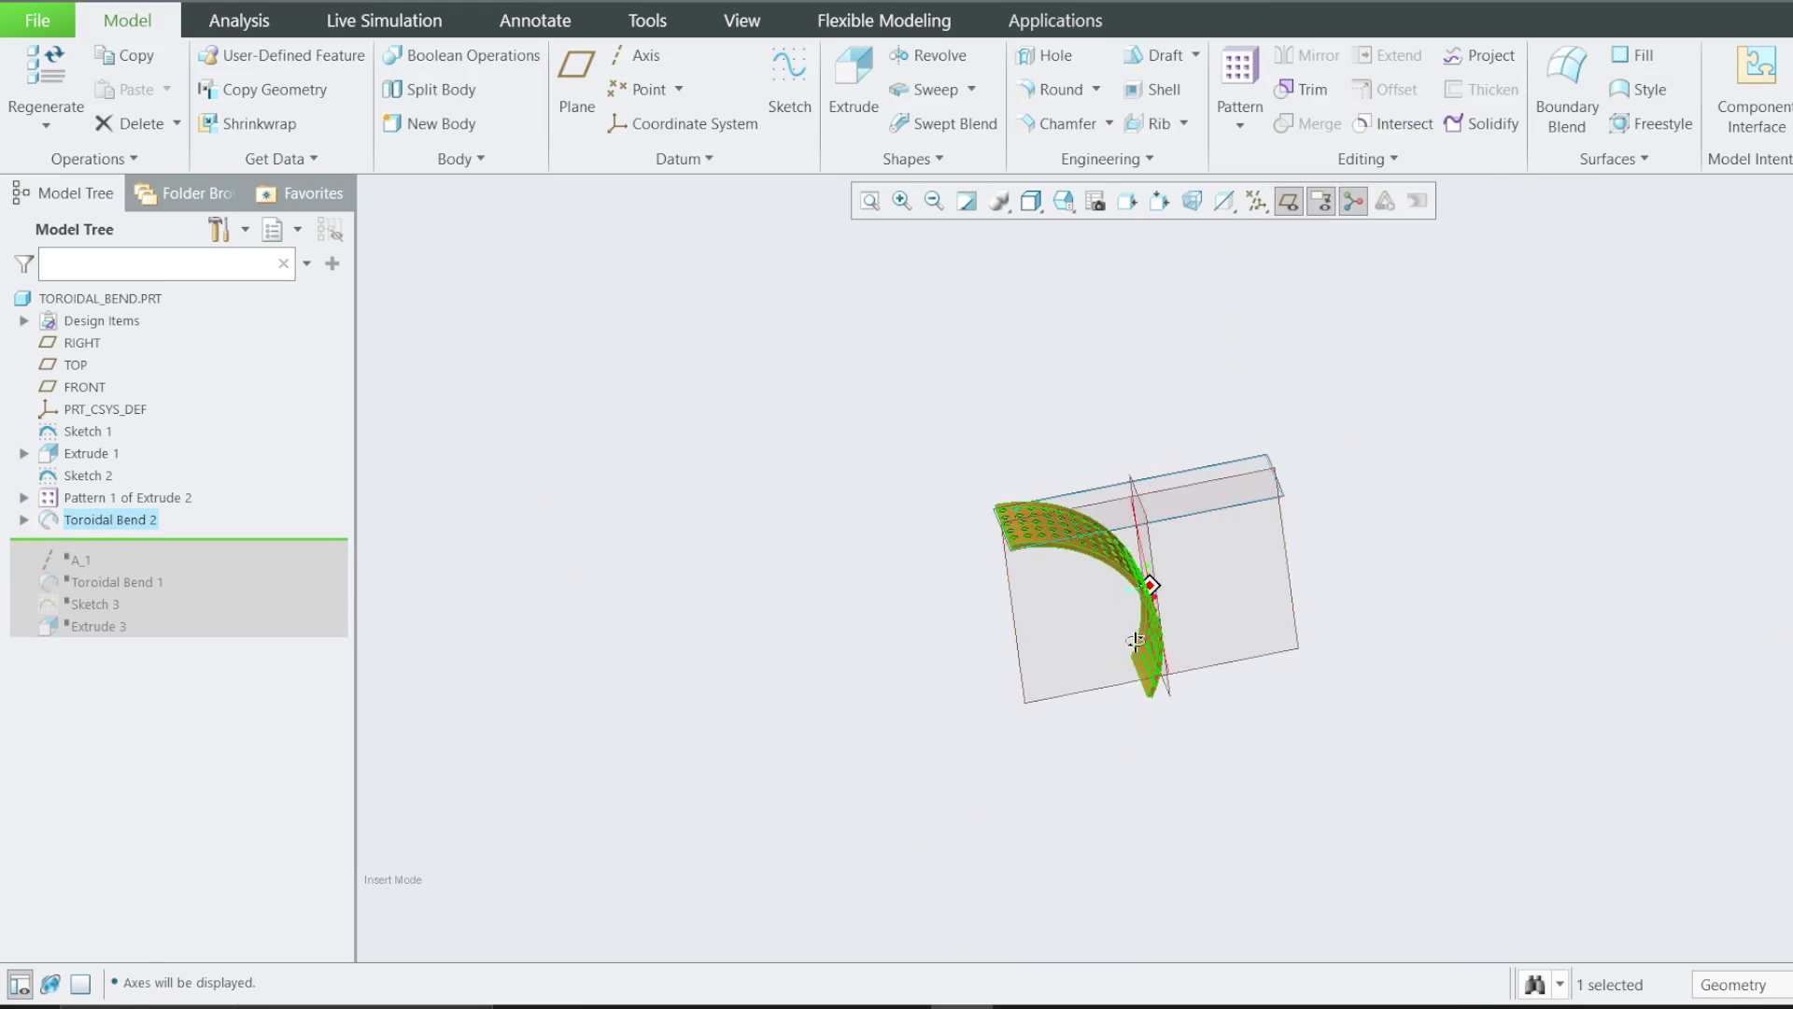
pyautogui.click(1258, 201)
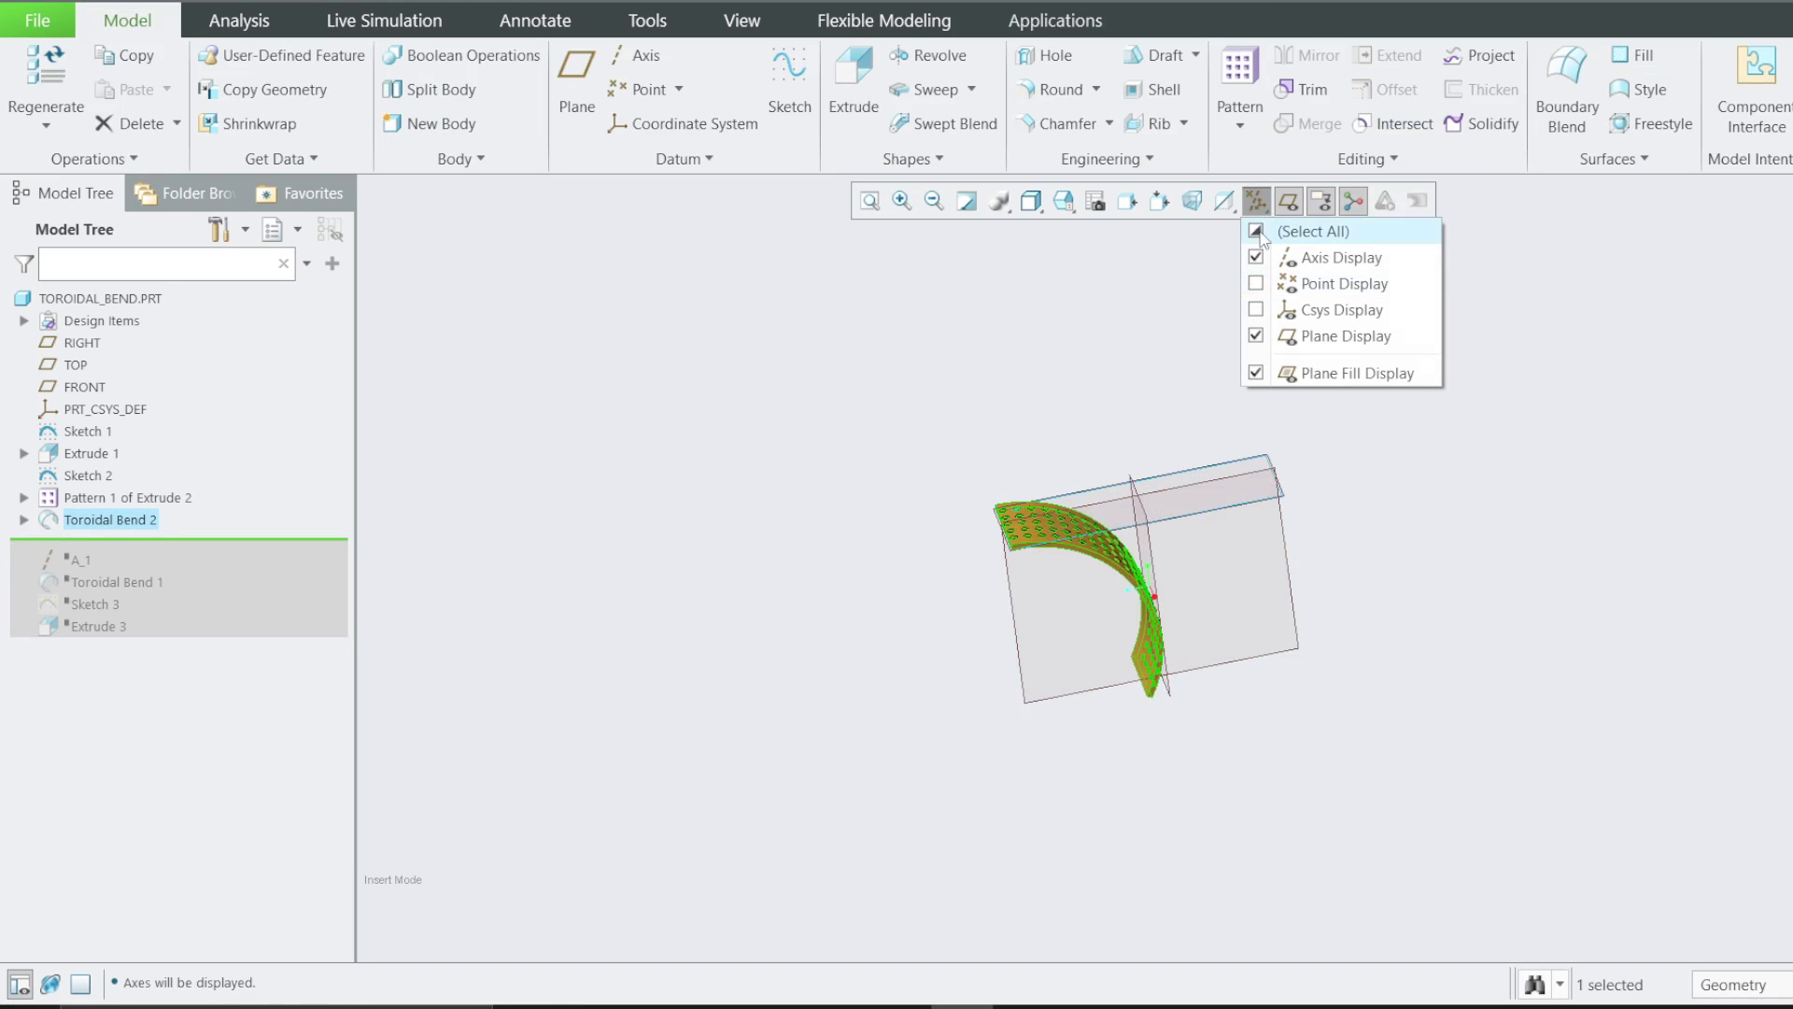
pyautogui.click(1257, 230)
pyautogui.click(1257, 230)
pyautogui.click(1257, 231)
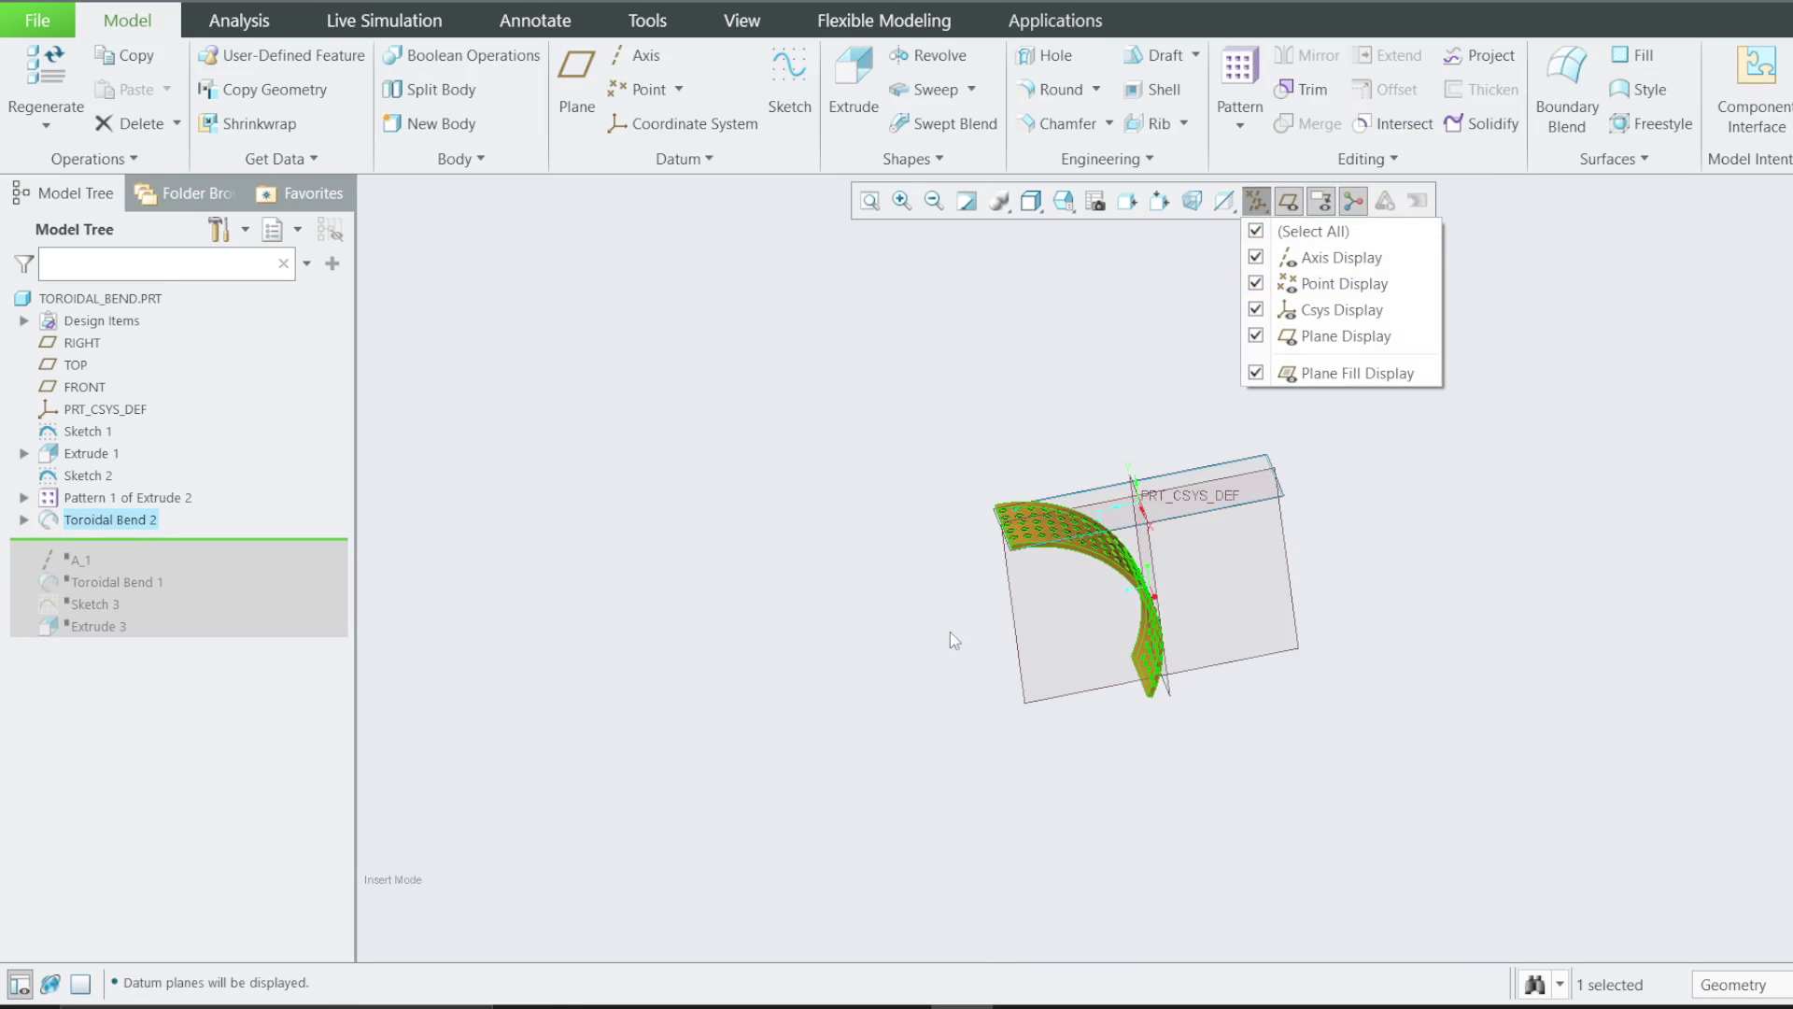
pyautogui.click(1072, 621)
pyautogui.scroll(1, 1112, 602)
pyautogui.click(1009, 603)
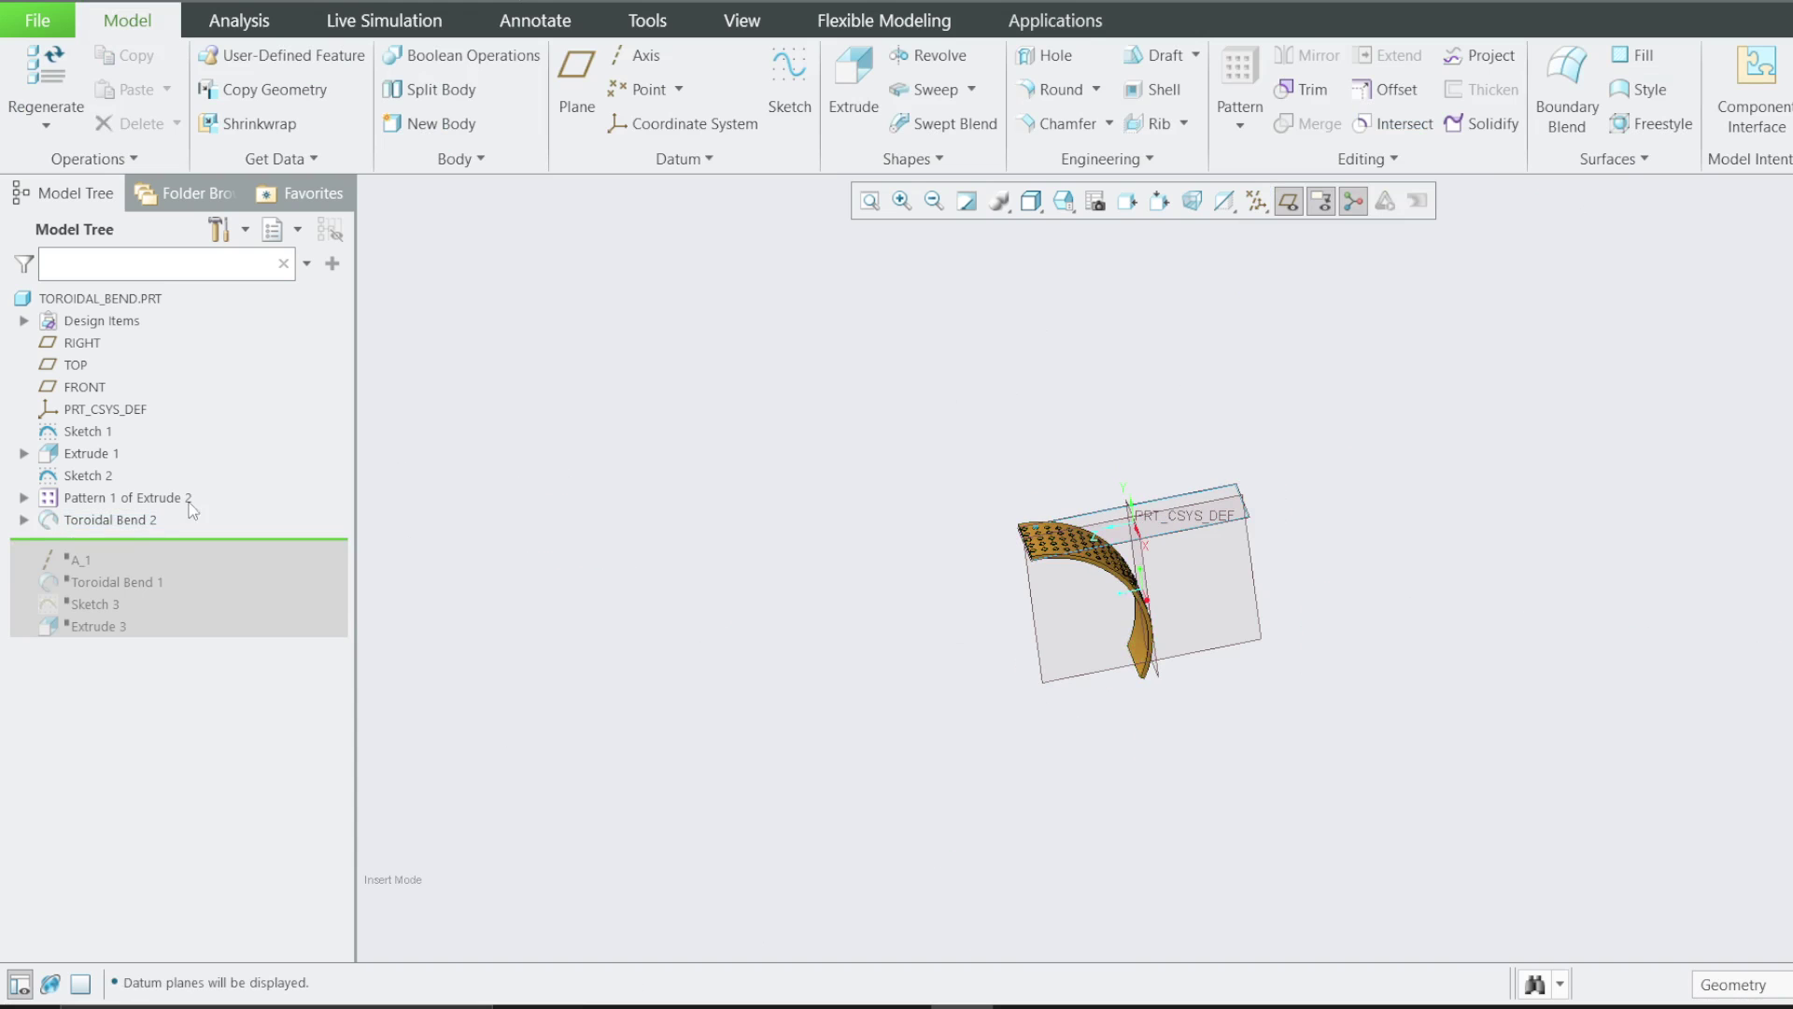
# Show the hidden axis A_2 within Toroidal Bend 2 and turn off the datum plane display
pyautogui.click(23, 521)
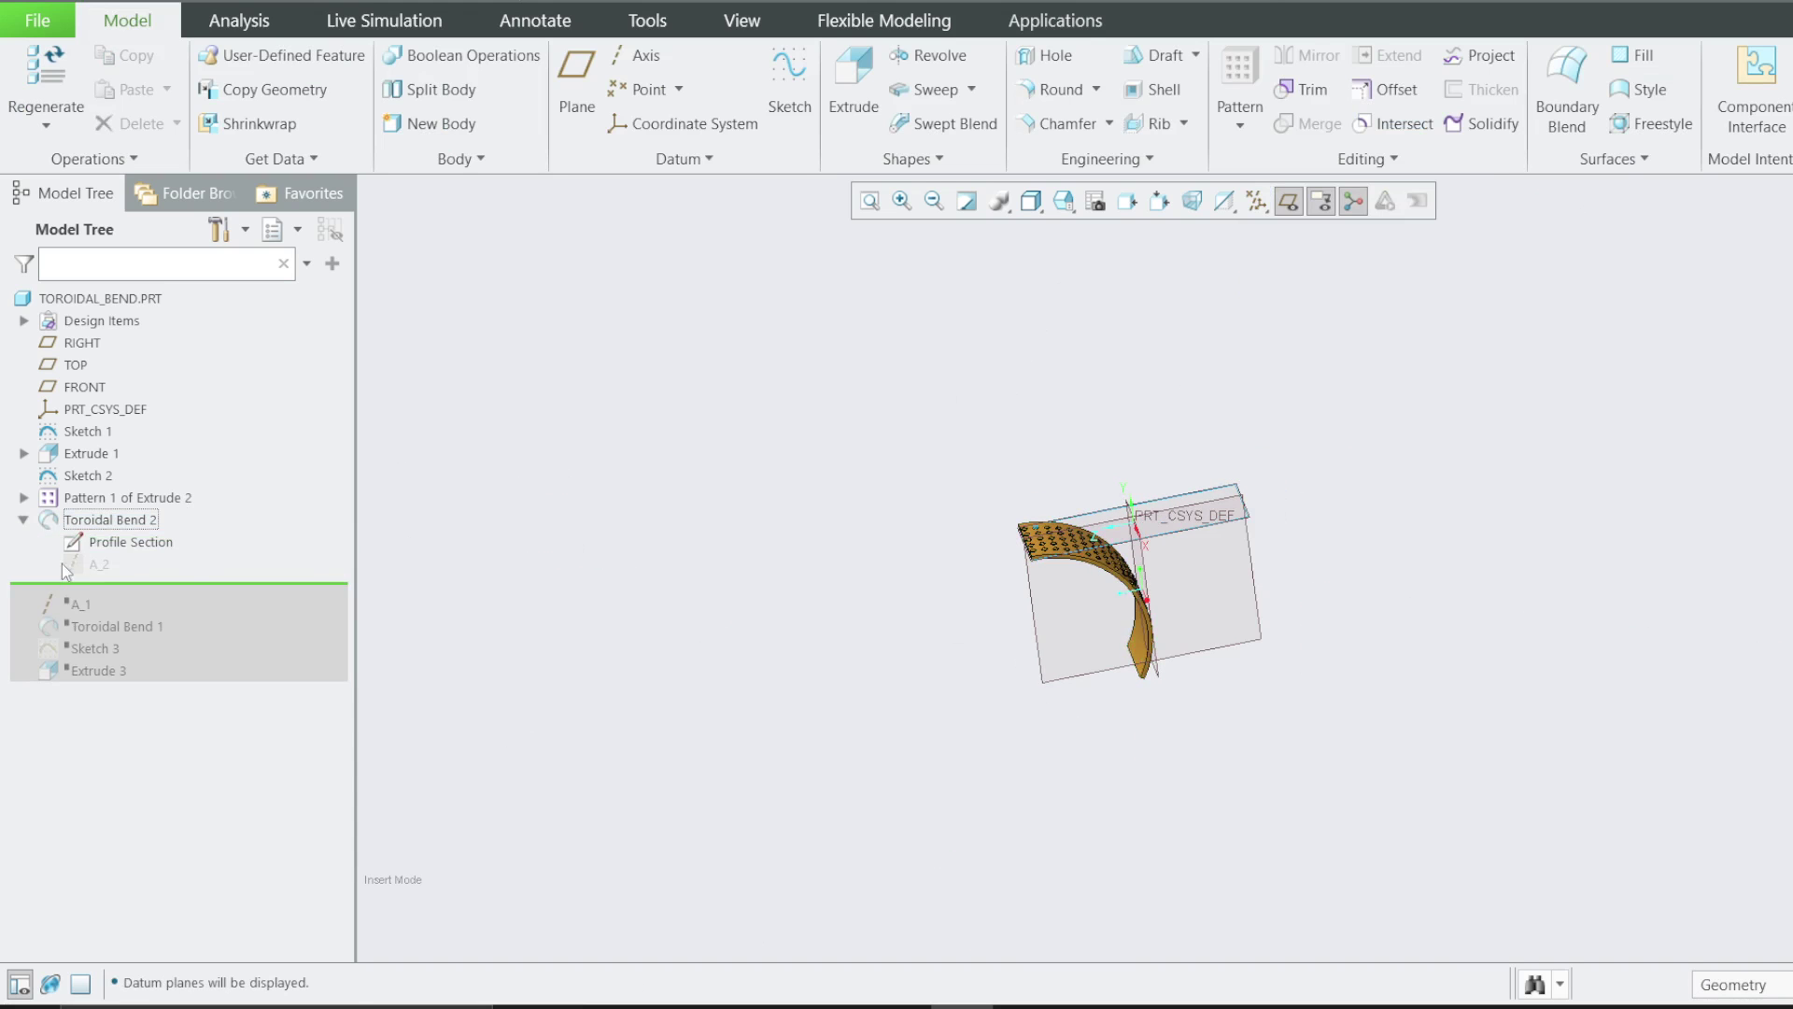
pyautogui.rightClick(65, 570)
pyautogui.click(85, 564)
pyautogui.rightClick(100, 565)
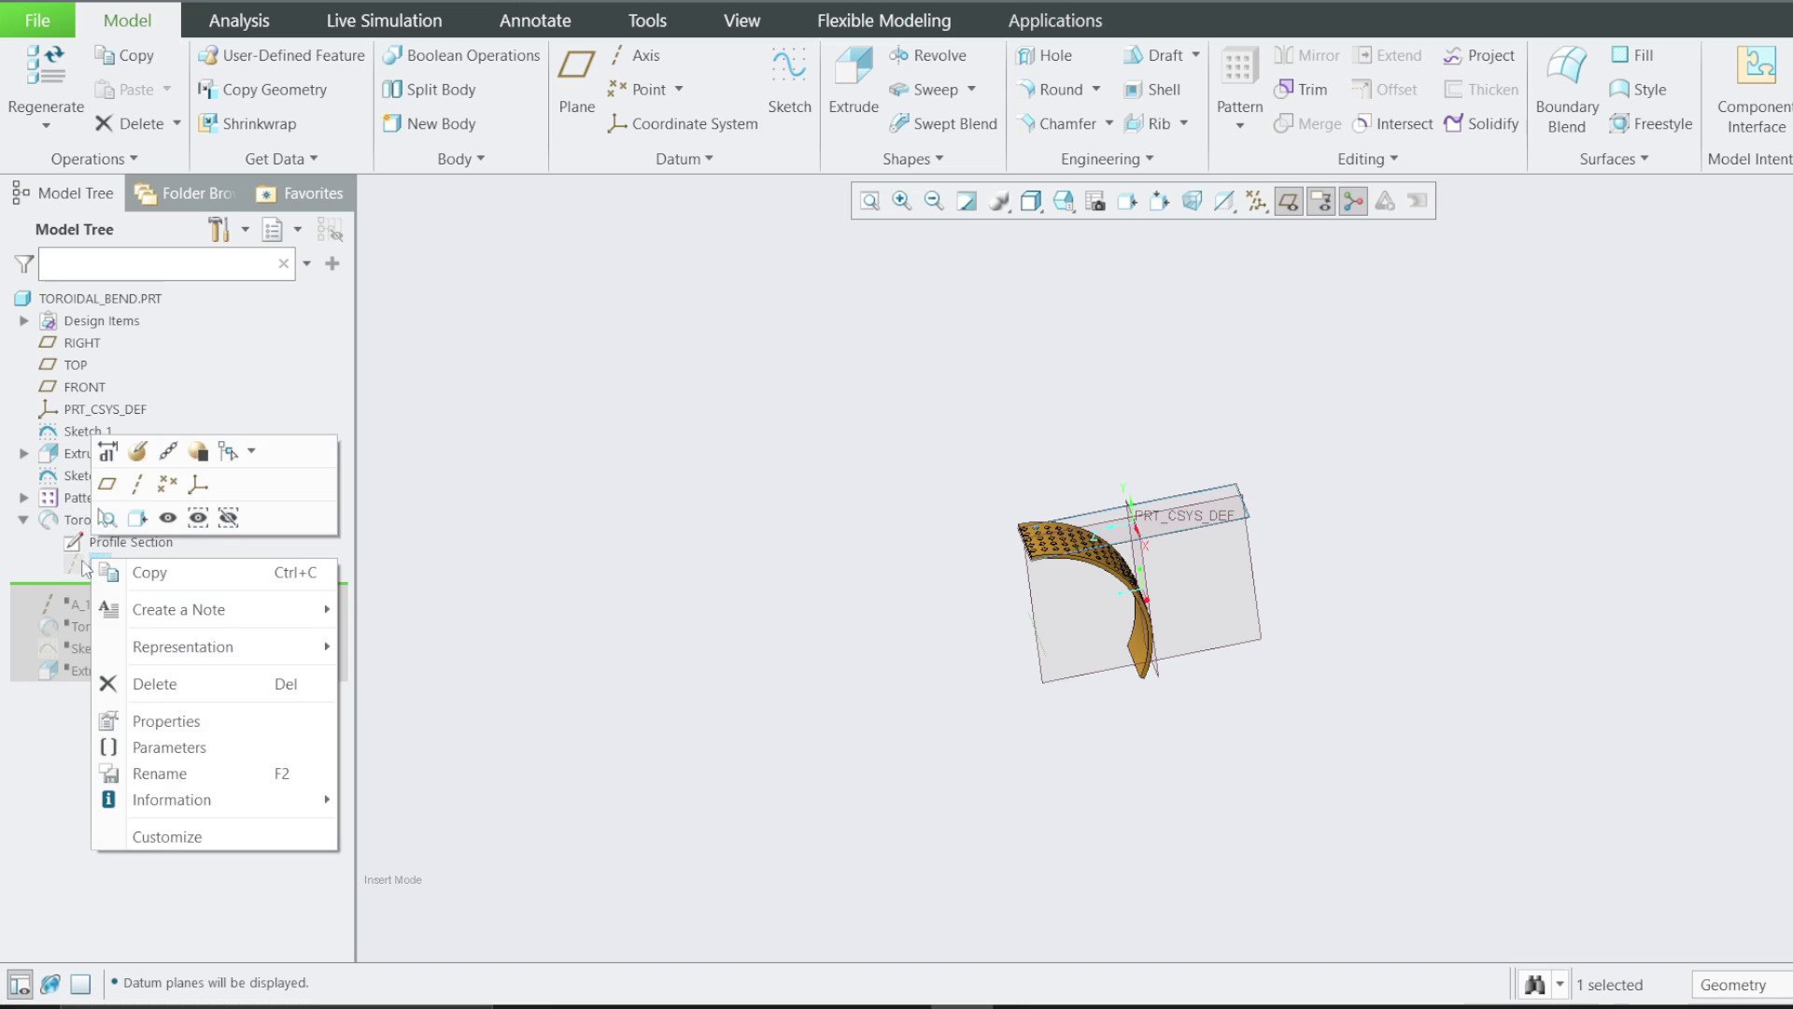
pyautogui.click(168, 519)
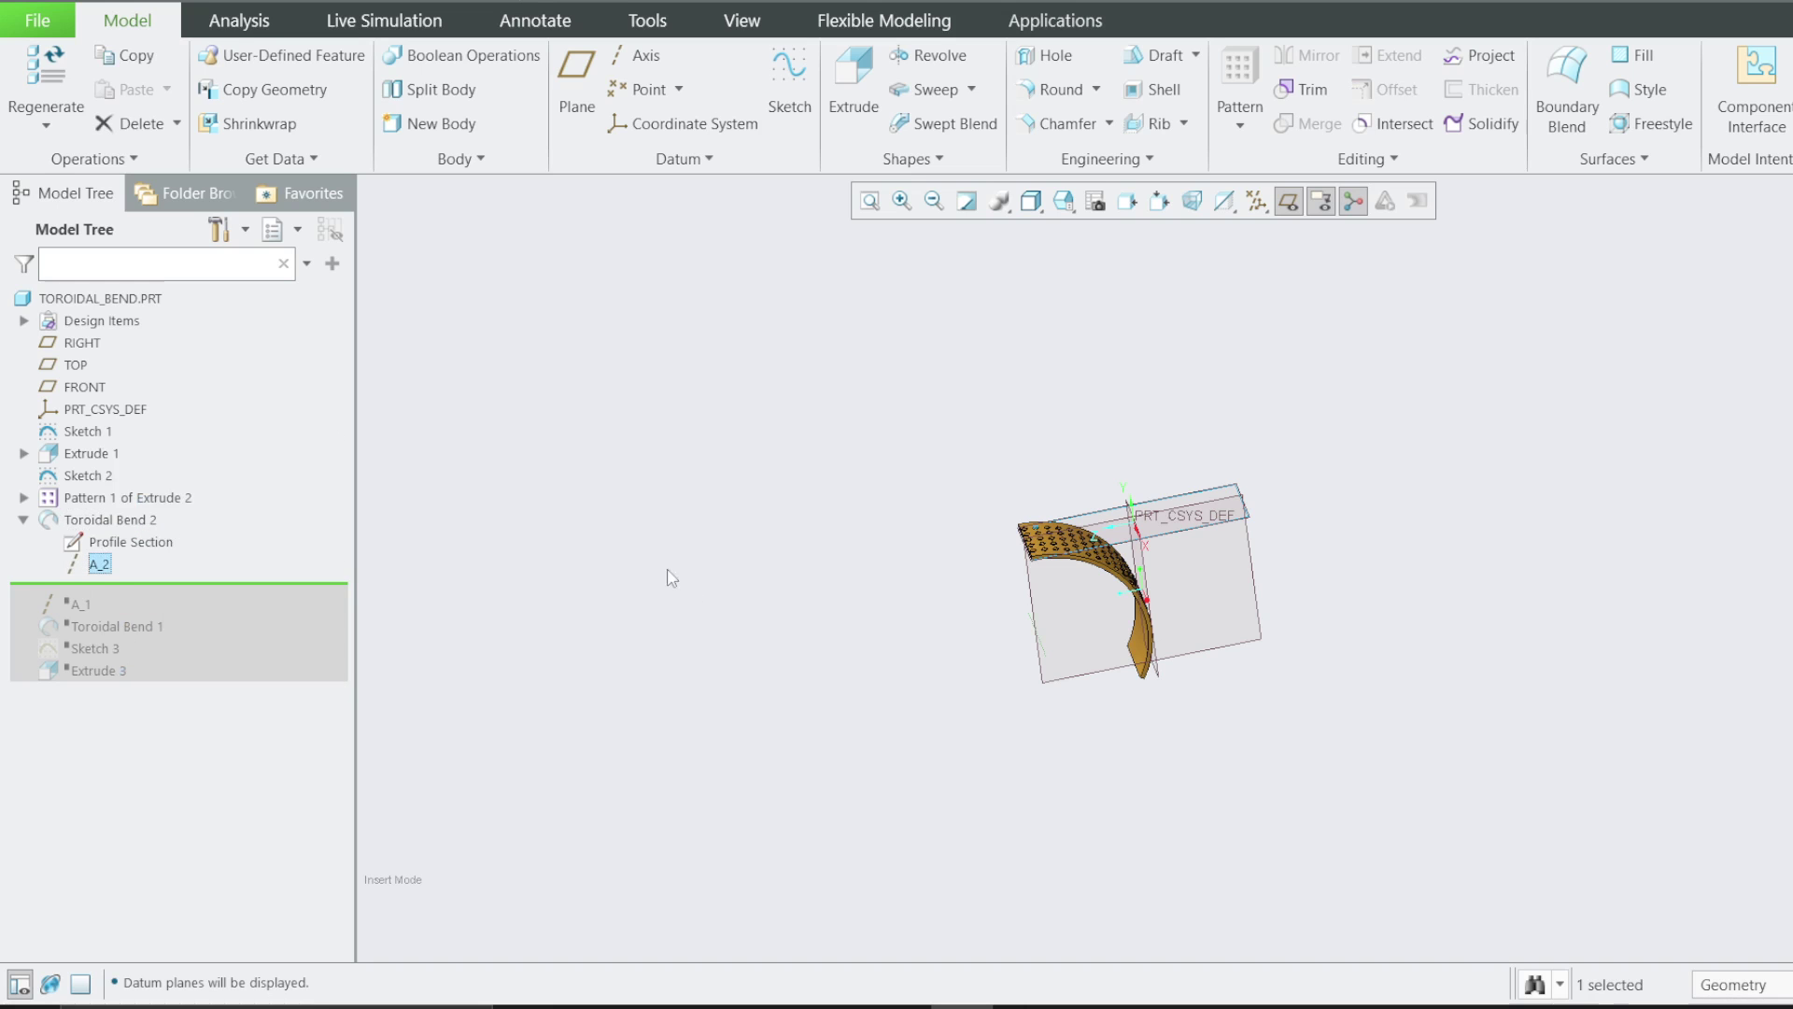
pyautogui.click(487, 567)
pyautogui.scroll(4, 1012, 648)
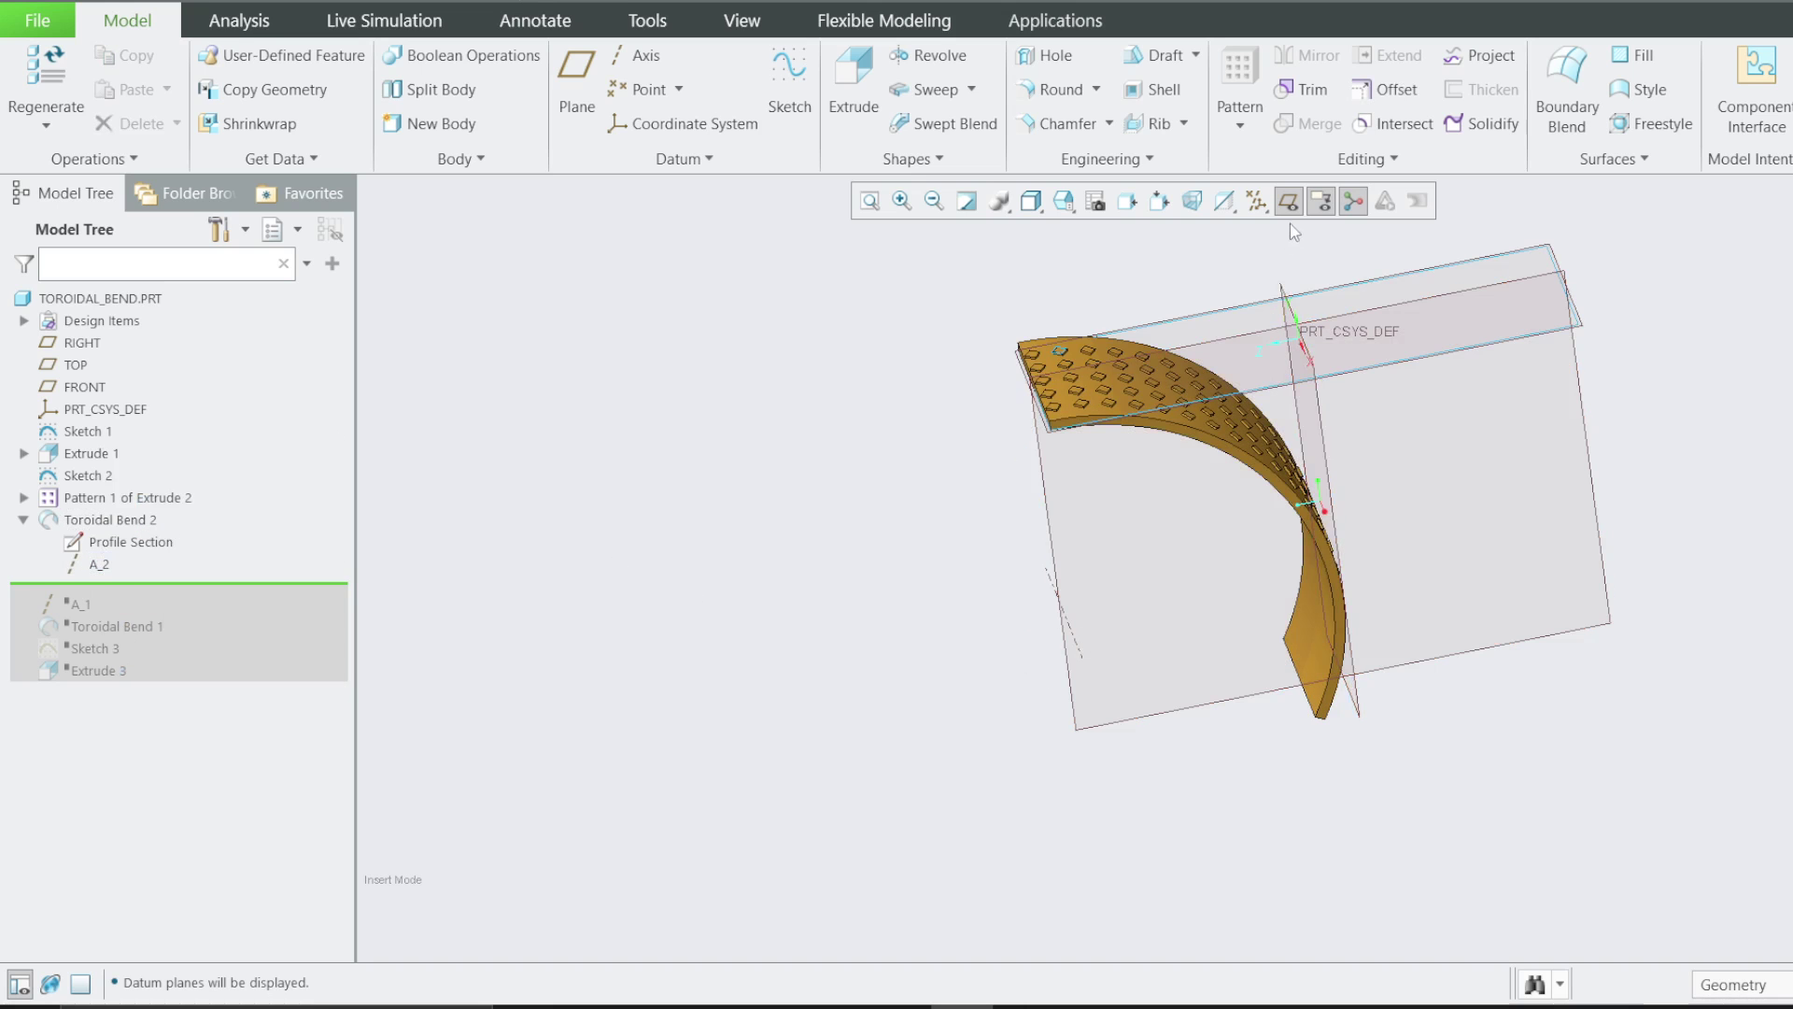
pyautogui.click(1288, 201)
pyautogui.moveTo(1153, 599)
pyautogui.mouseDown(button='middle')
pyautogui.moveTo(1093, 548)
pyautogui.moveTo(1153, 586)
pyautogui.mouseUp(button='middle')
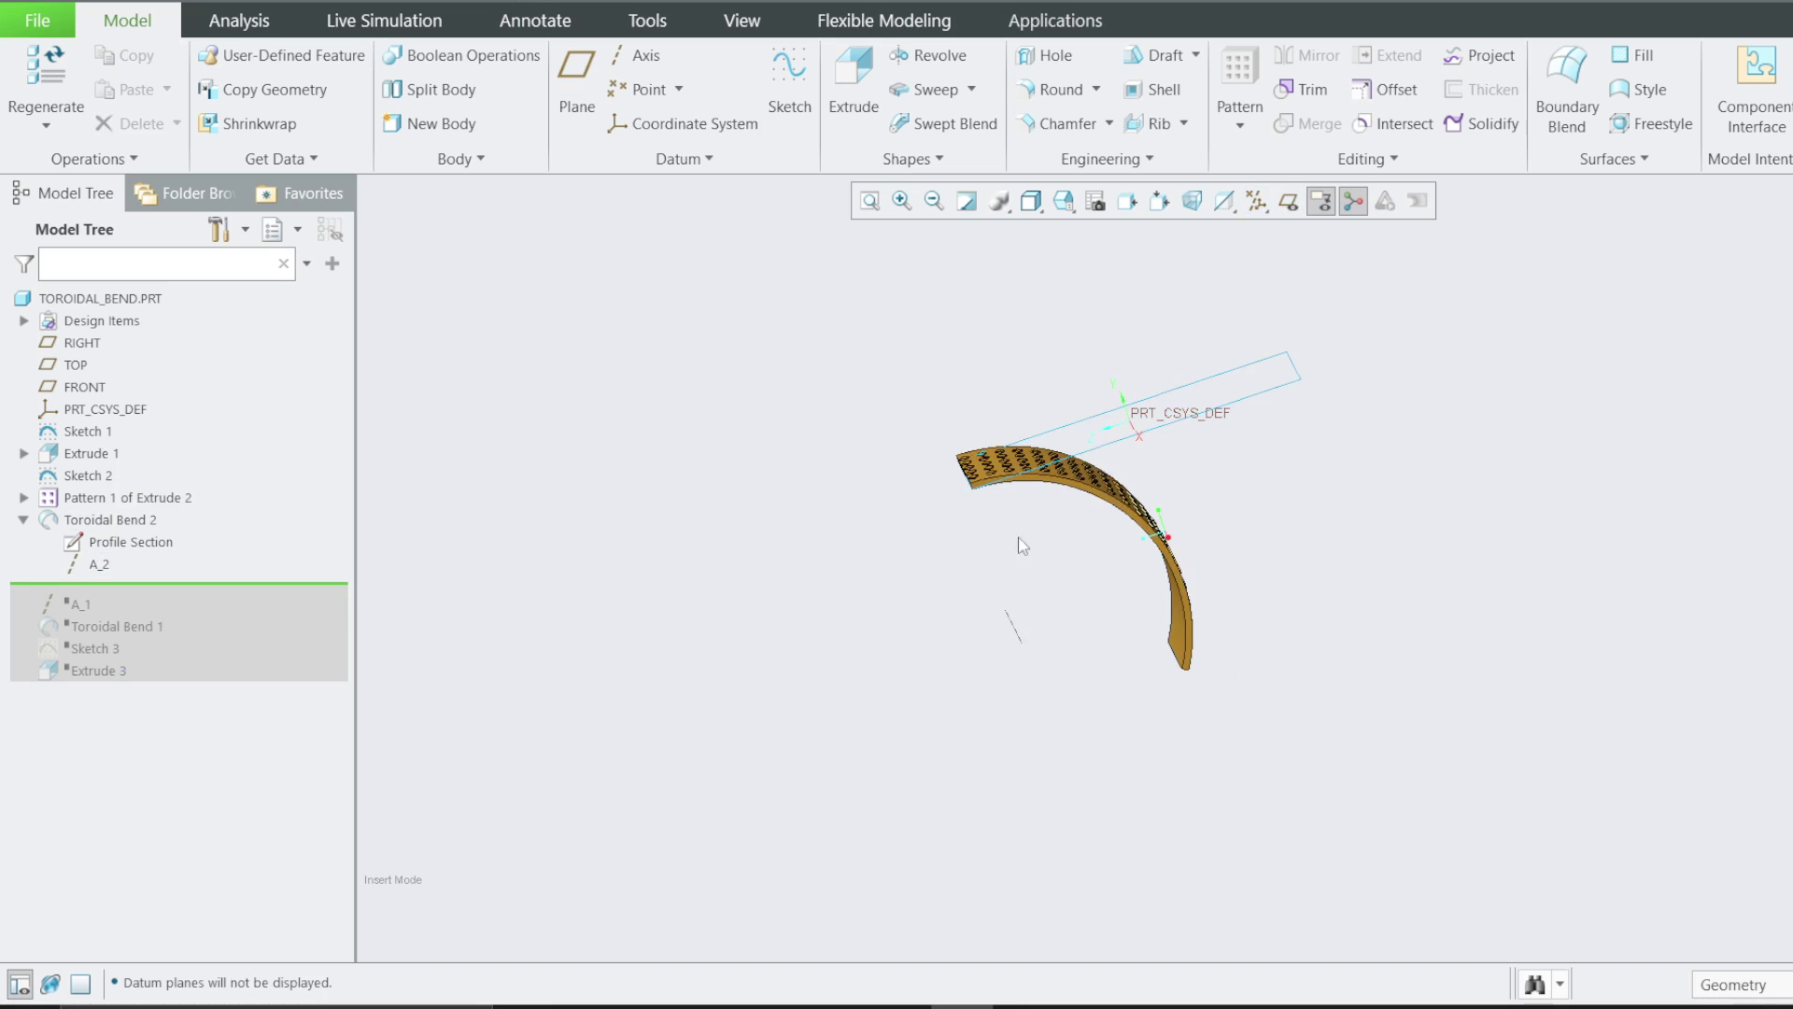
# Redefine Toroidal Bend 2 with the Bend Radius method and a radius of 1000/pi, accept it and clear the selection
pyautogui.rightClick(105, 523)
pyautogui.click(148, 420)
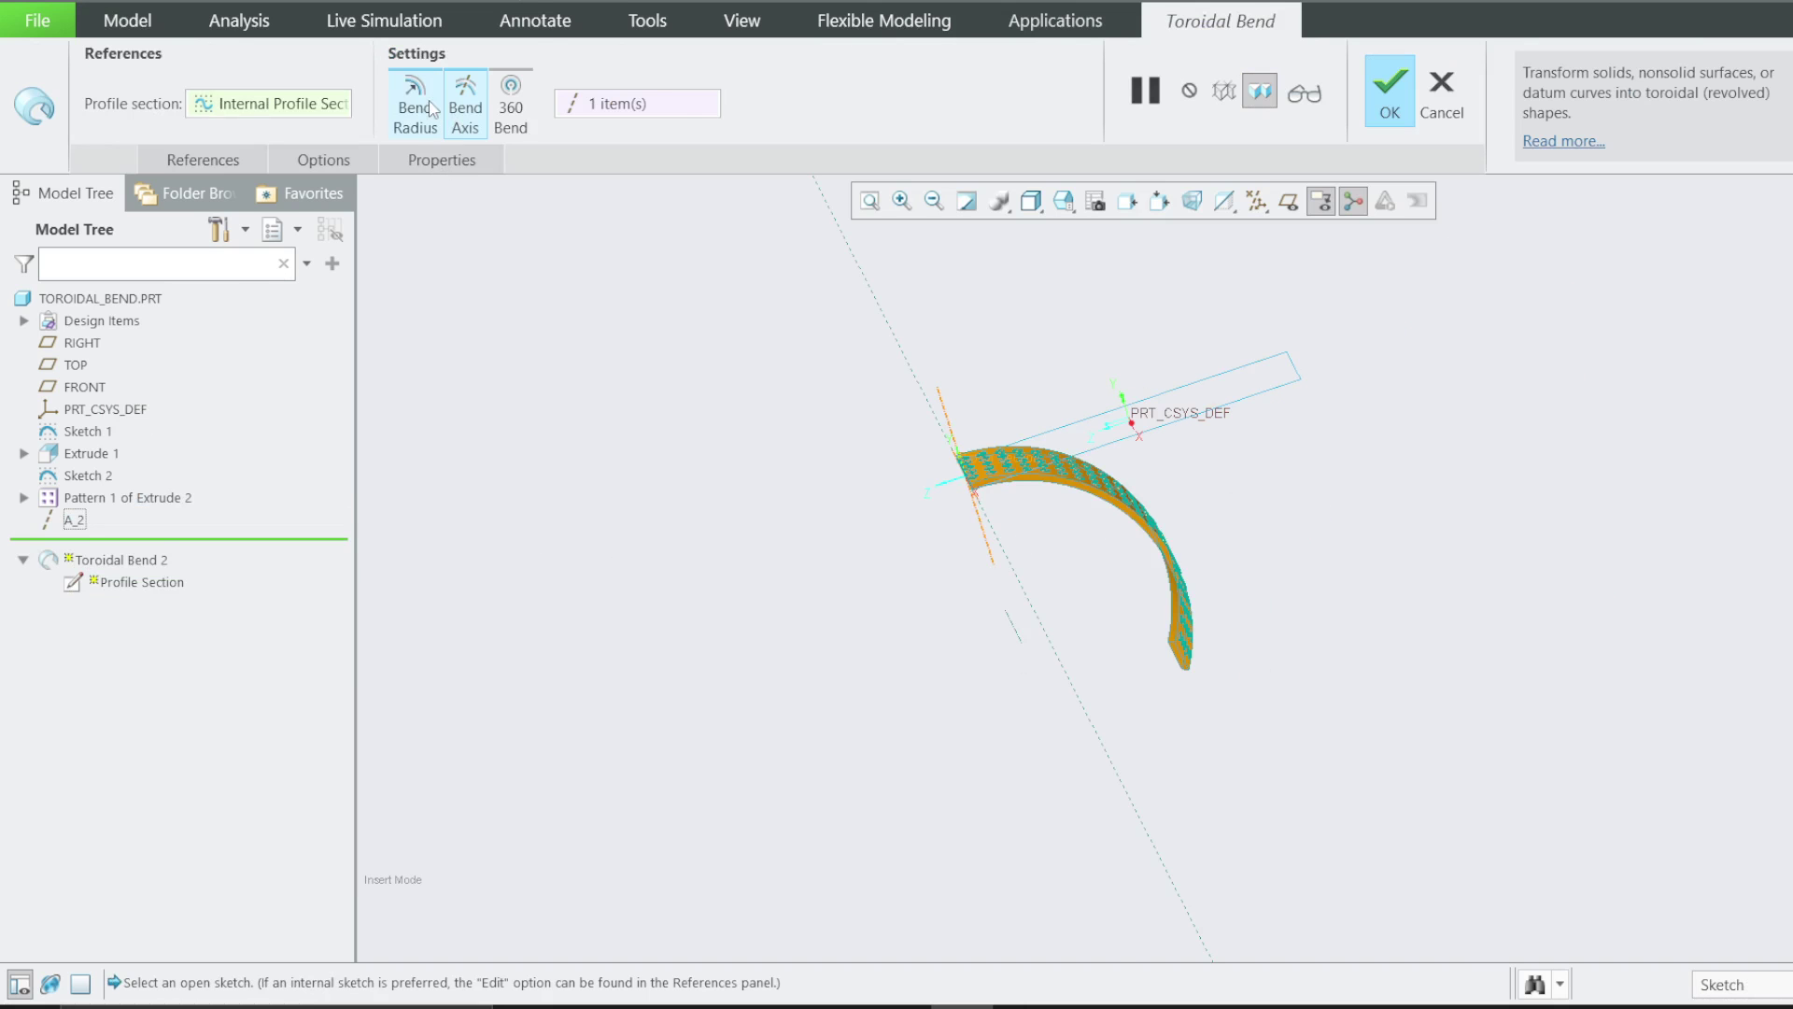
pyautogui.click(510, 103)
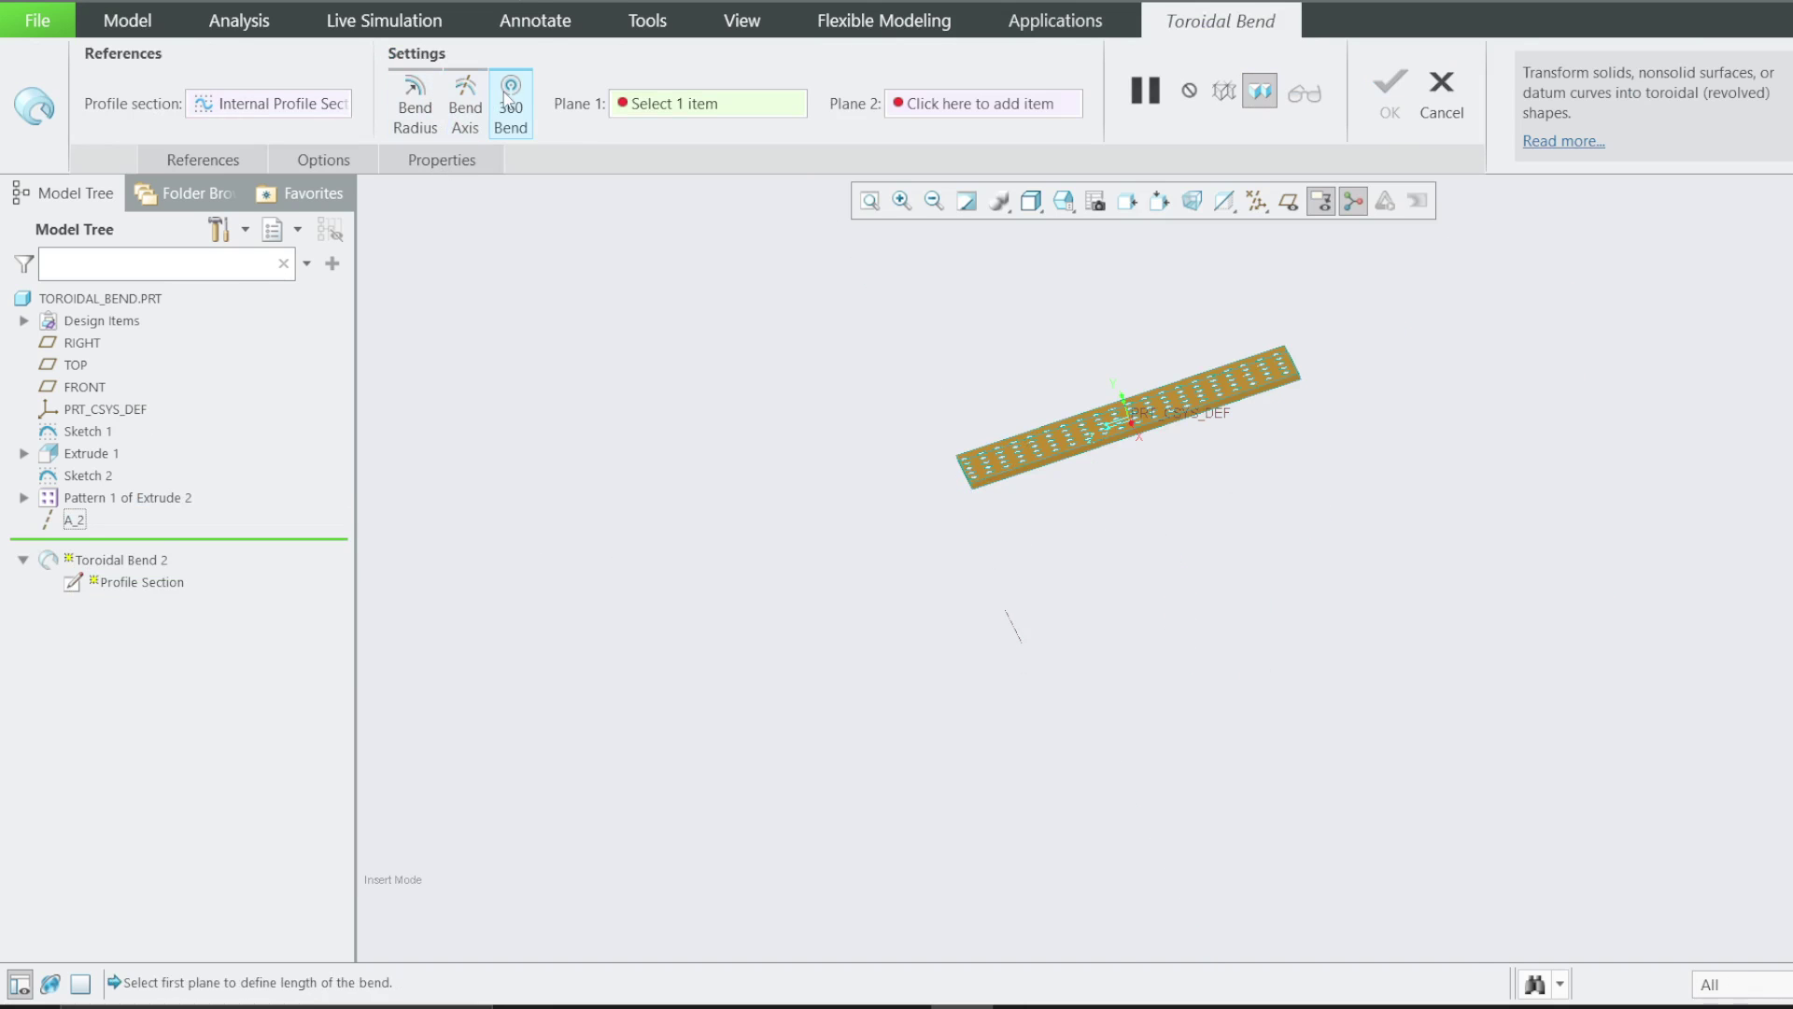
pyautogui.click(401, 105)
pyautogui.click(654, 106)
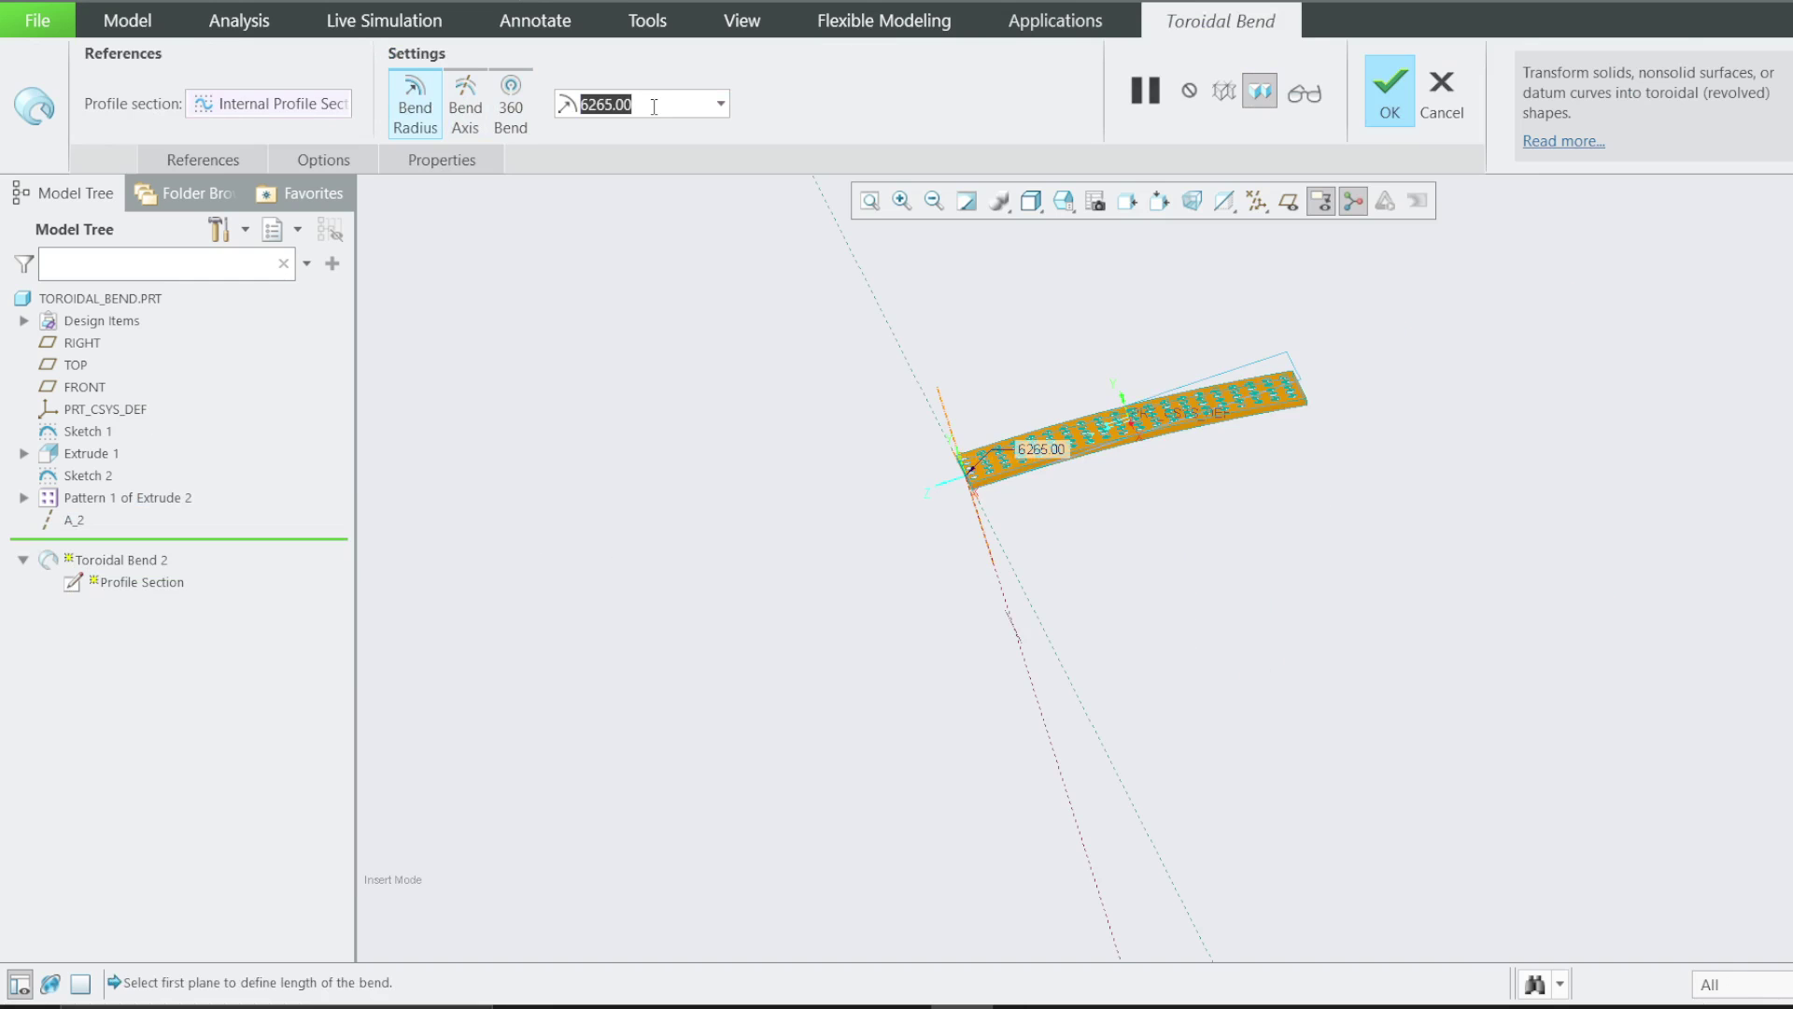
pyautogui.write('1000/pi')
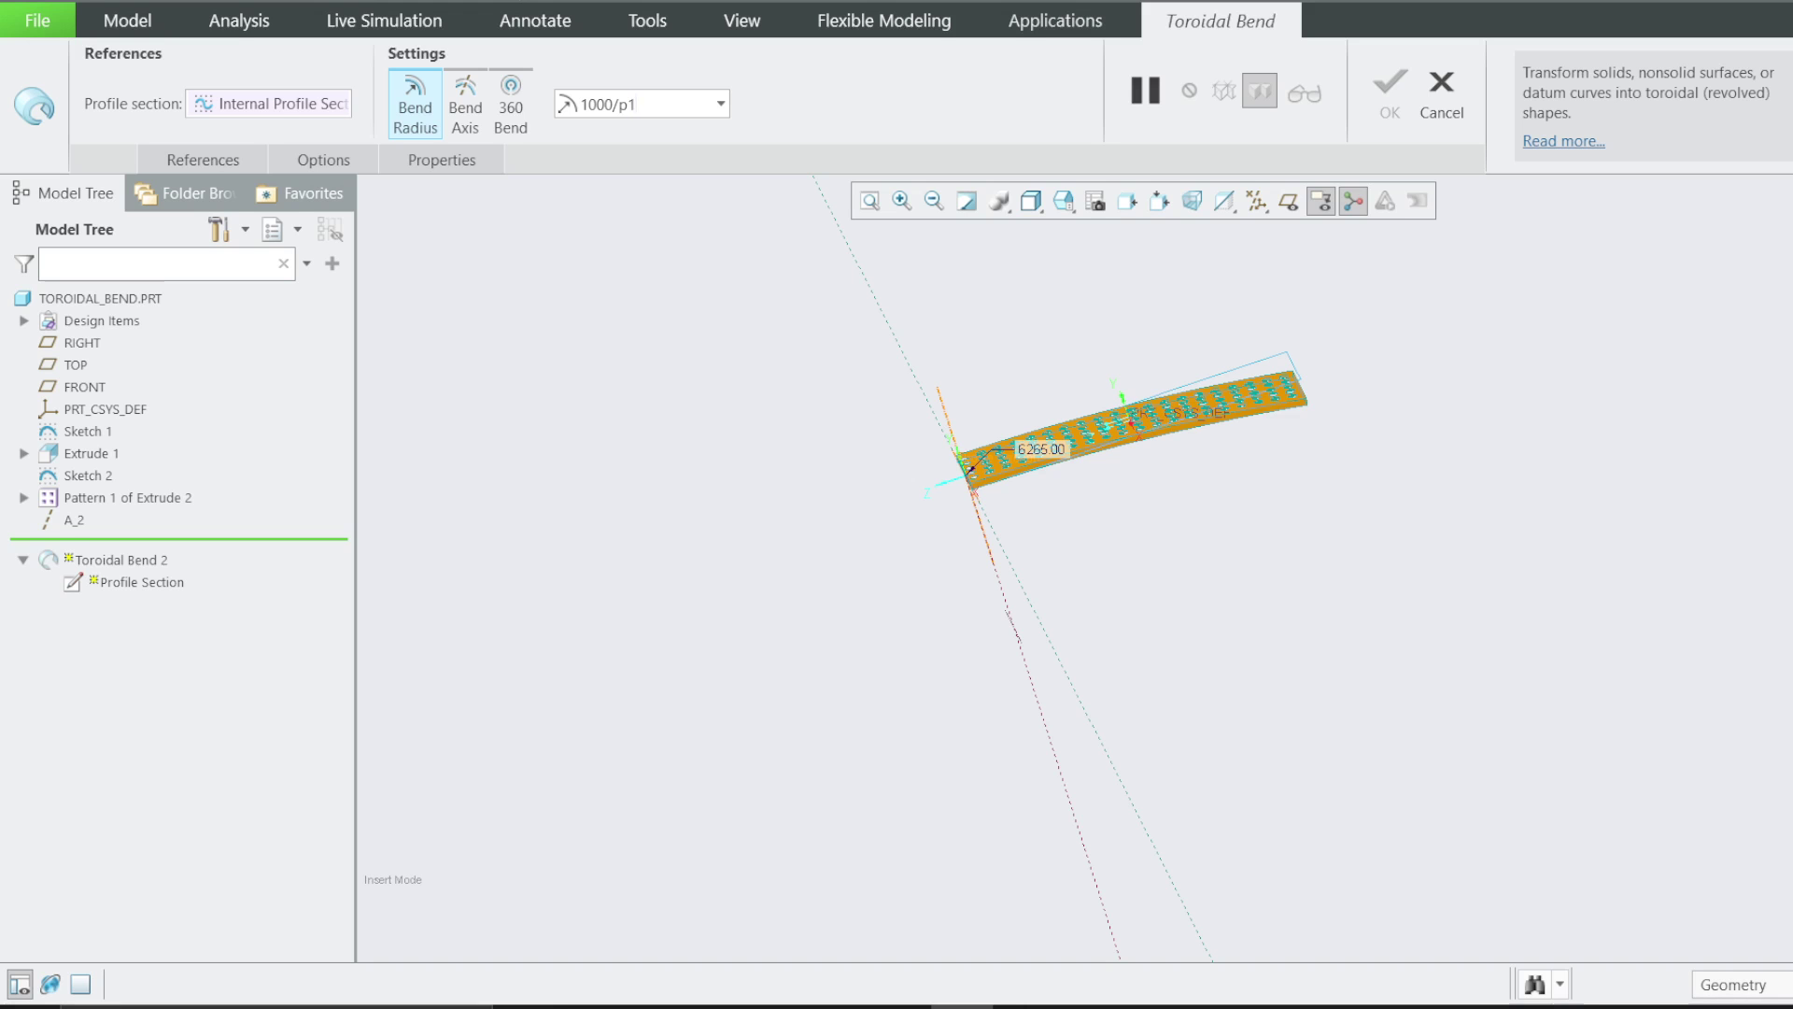
pyautogui.press('Return')
pyautogui.click(956, 244)
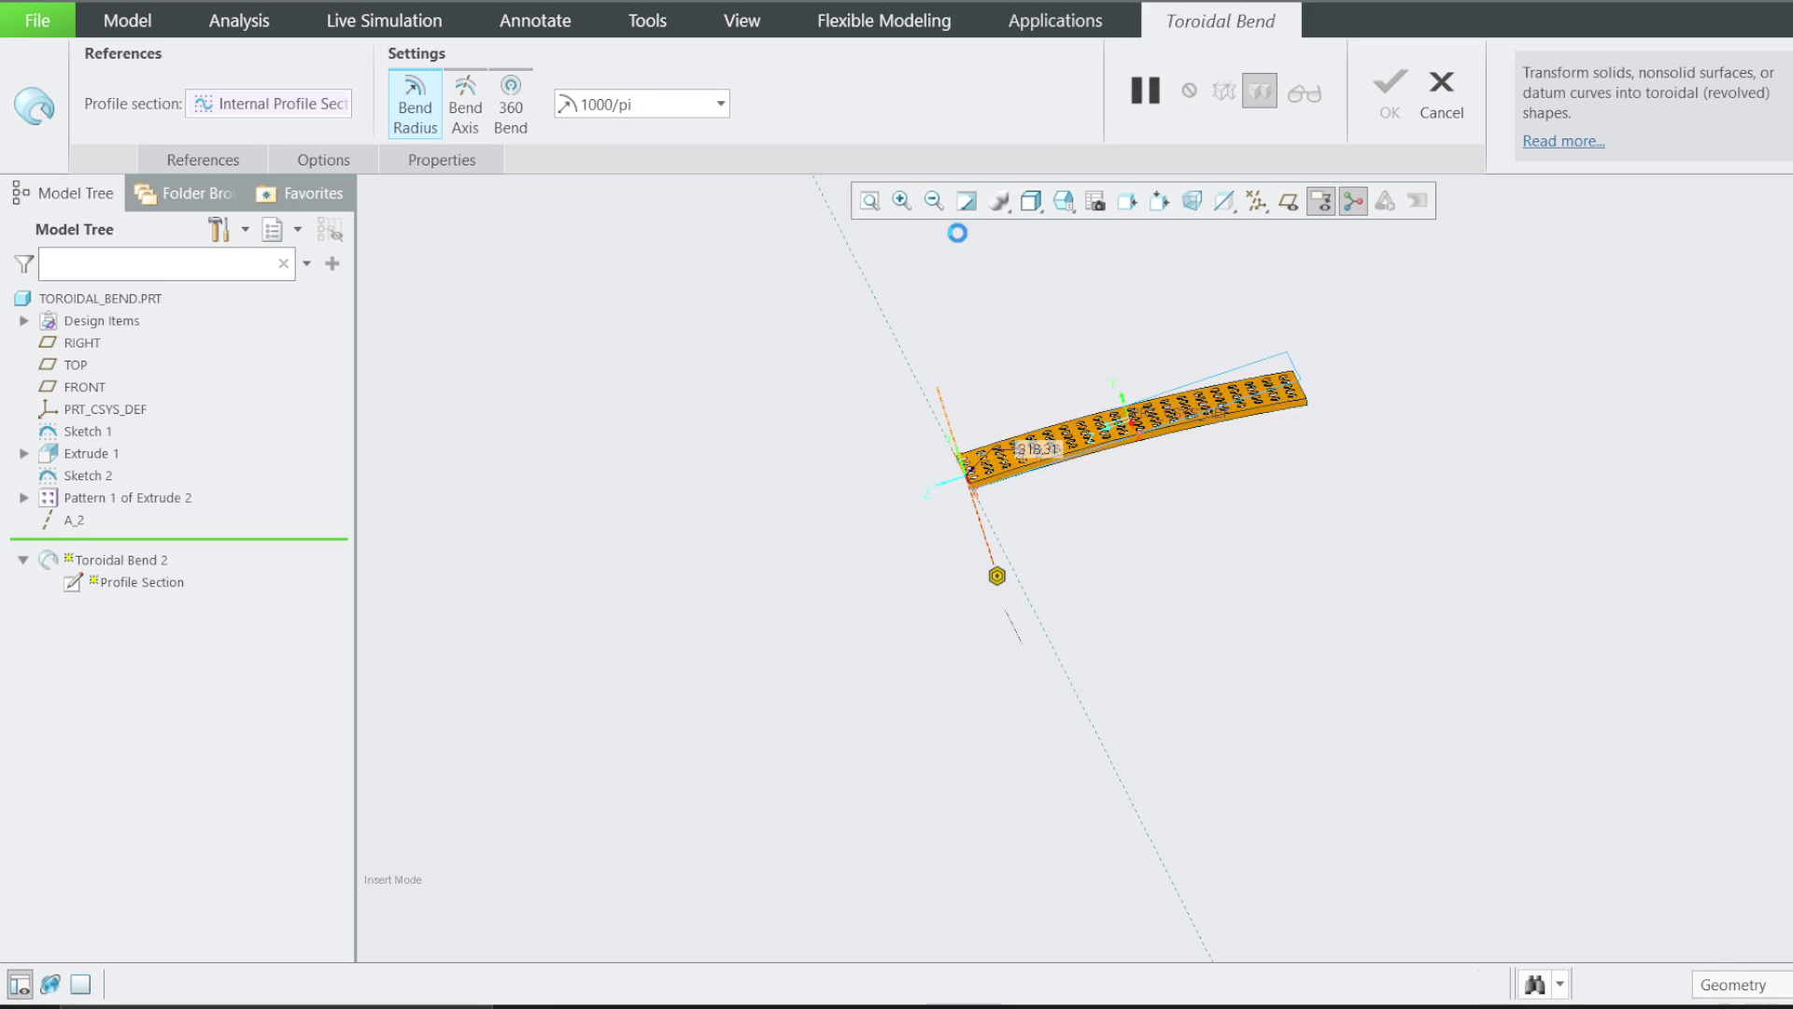
pyautogui.click(1390, 90)
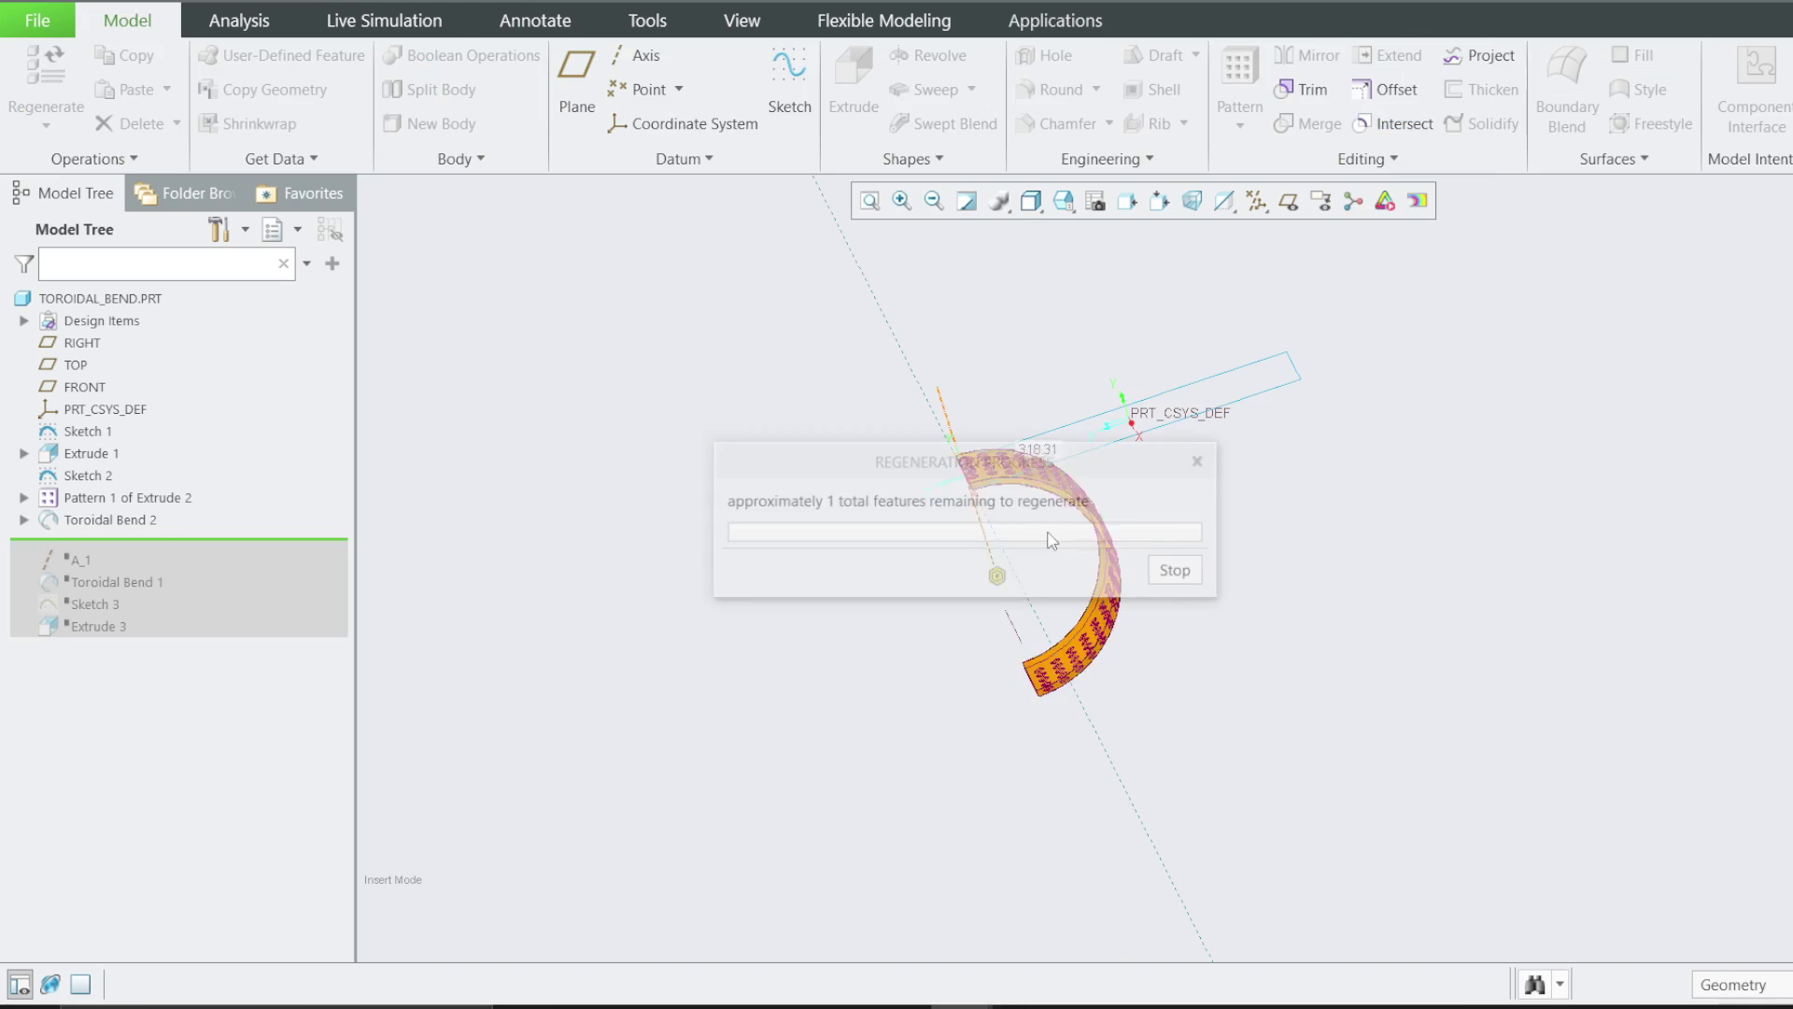
pyautogui.scroll(-3, 1199, 580)
pyautogui.click(1277, 412)
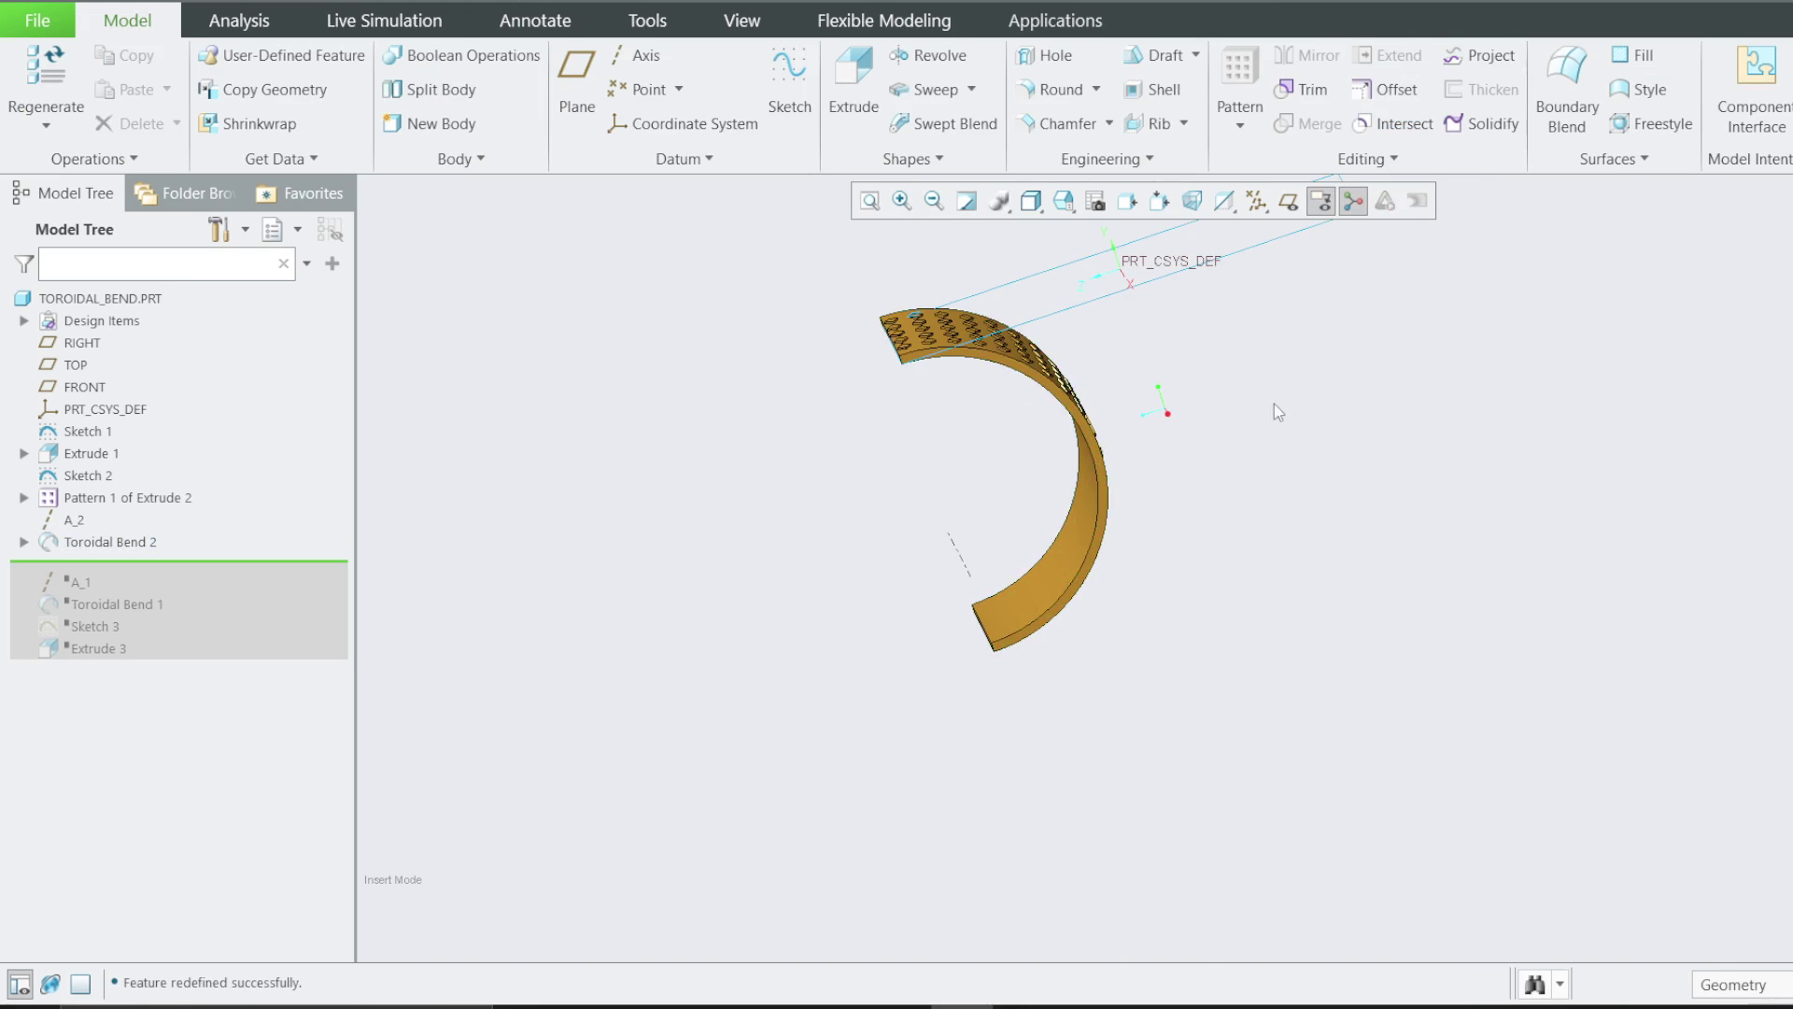
# Redefine Toroidal Bend 2 again and open its internal profile section for editing
pyautogui.moveTo(1036, 499); pyautogui.dragTo(1230, 580, button='middle')
pyautogui.scroll(4, 1227, 591)
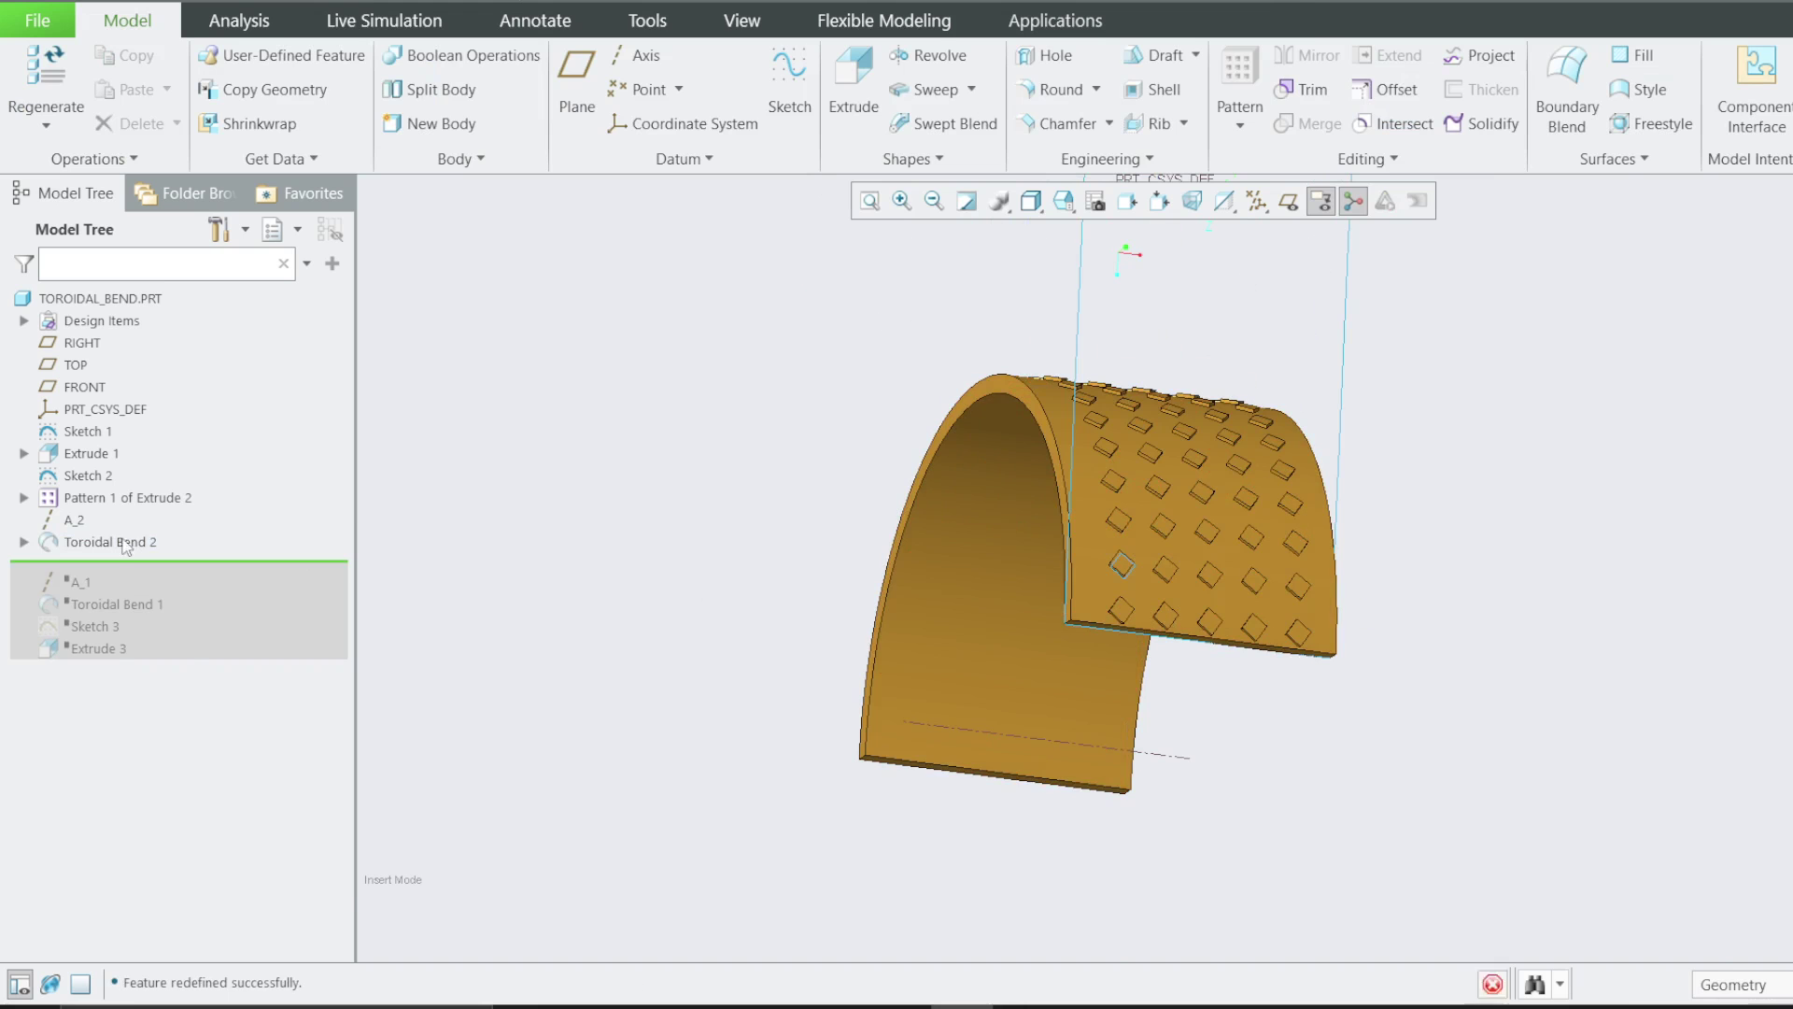
pyautogui.rightClick(123, 543)
pyautogui.click(161, 450)
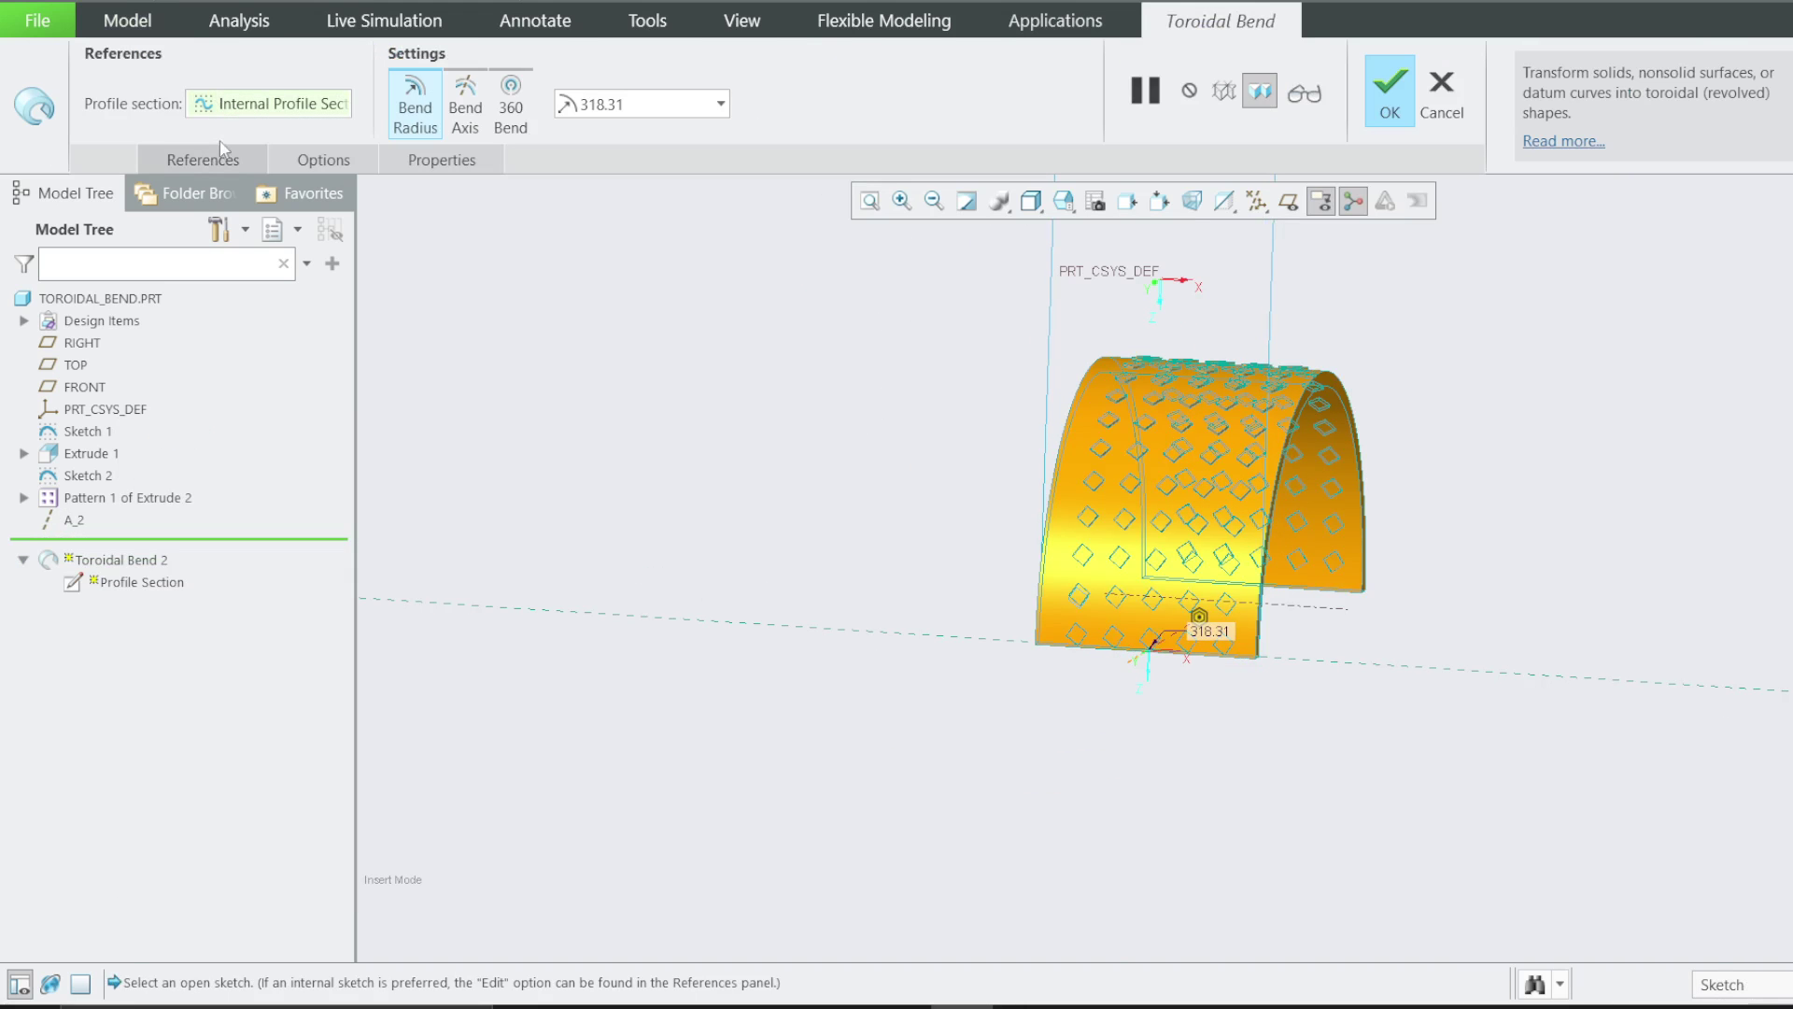
pyautogui.click(194, 161)
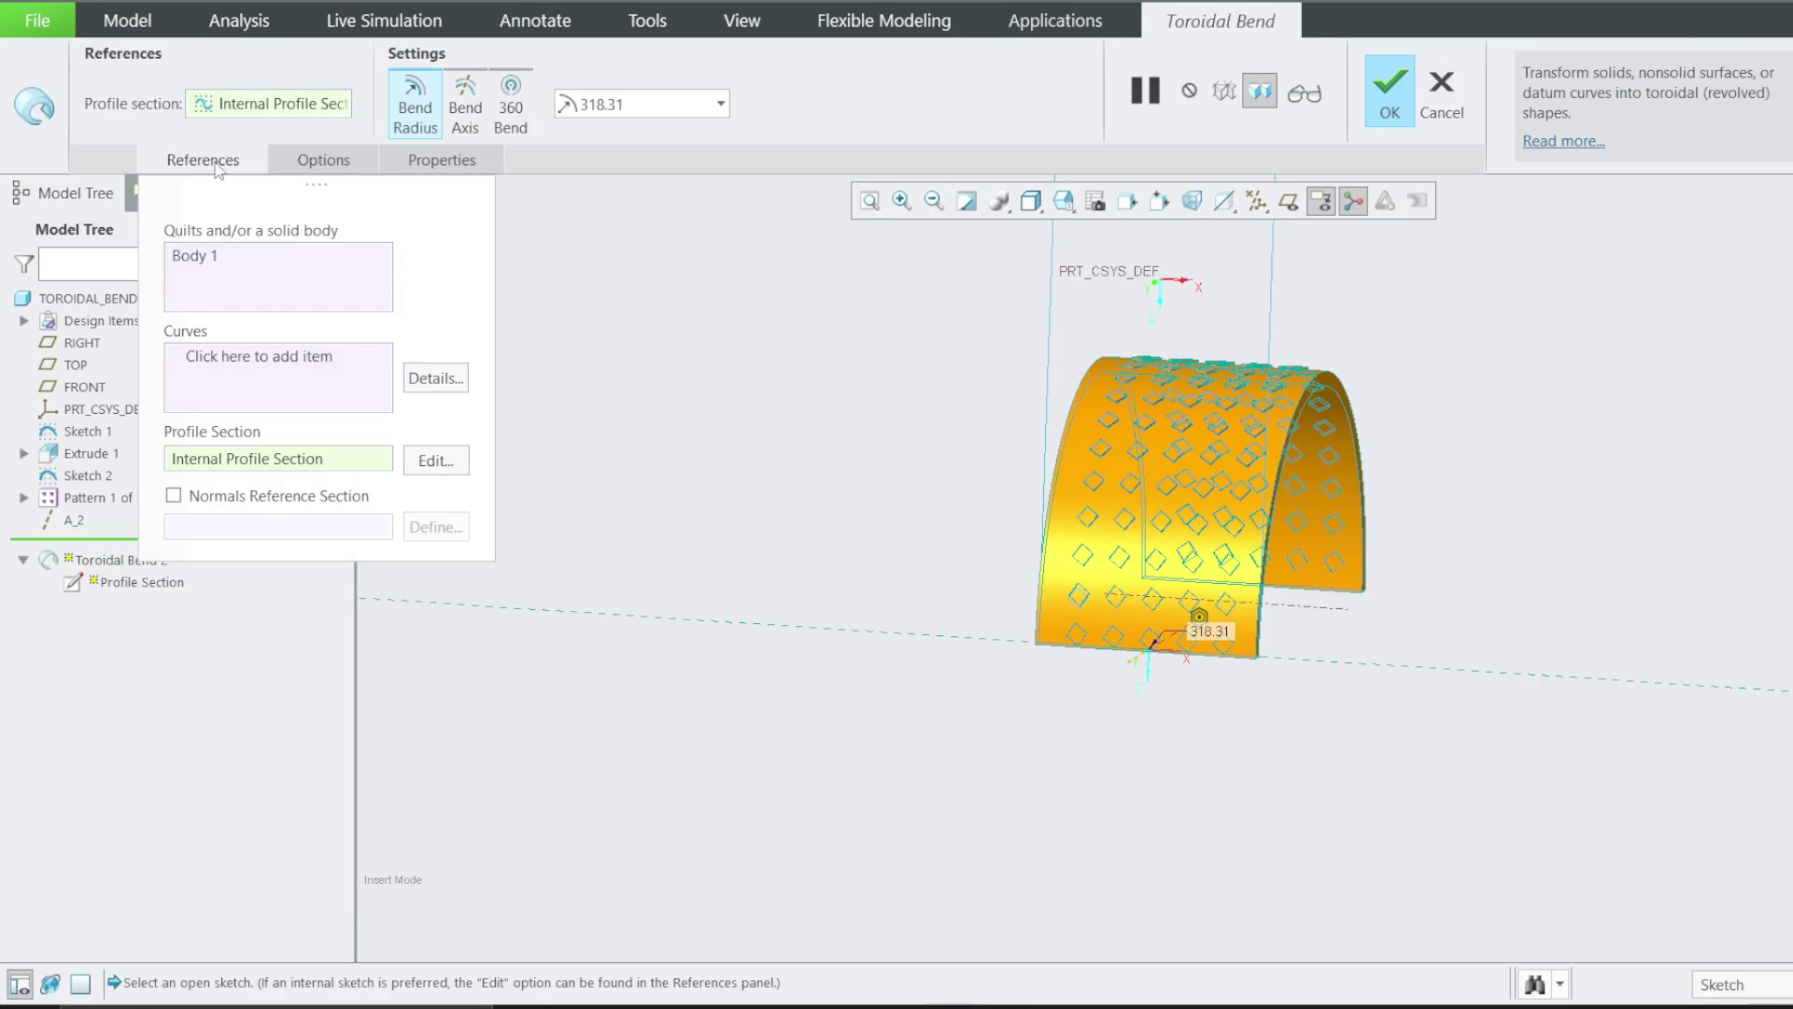
pyautogui.click(435, 460)
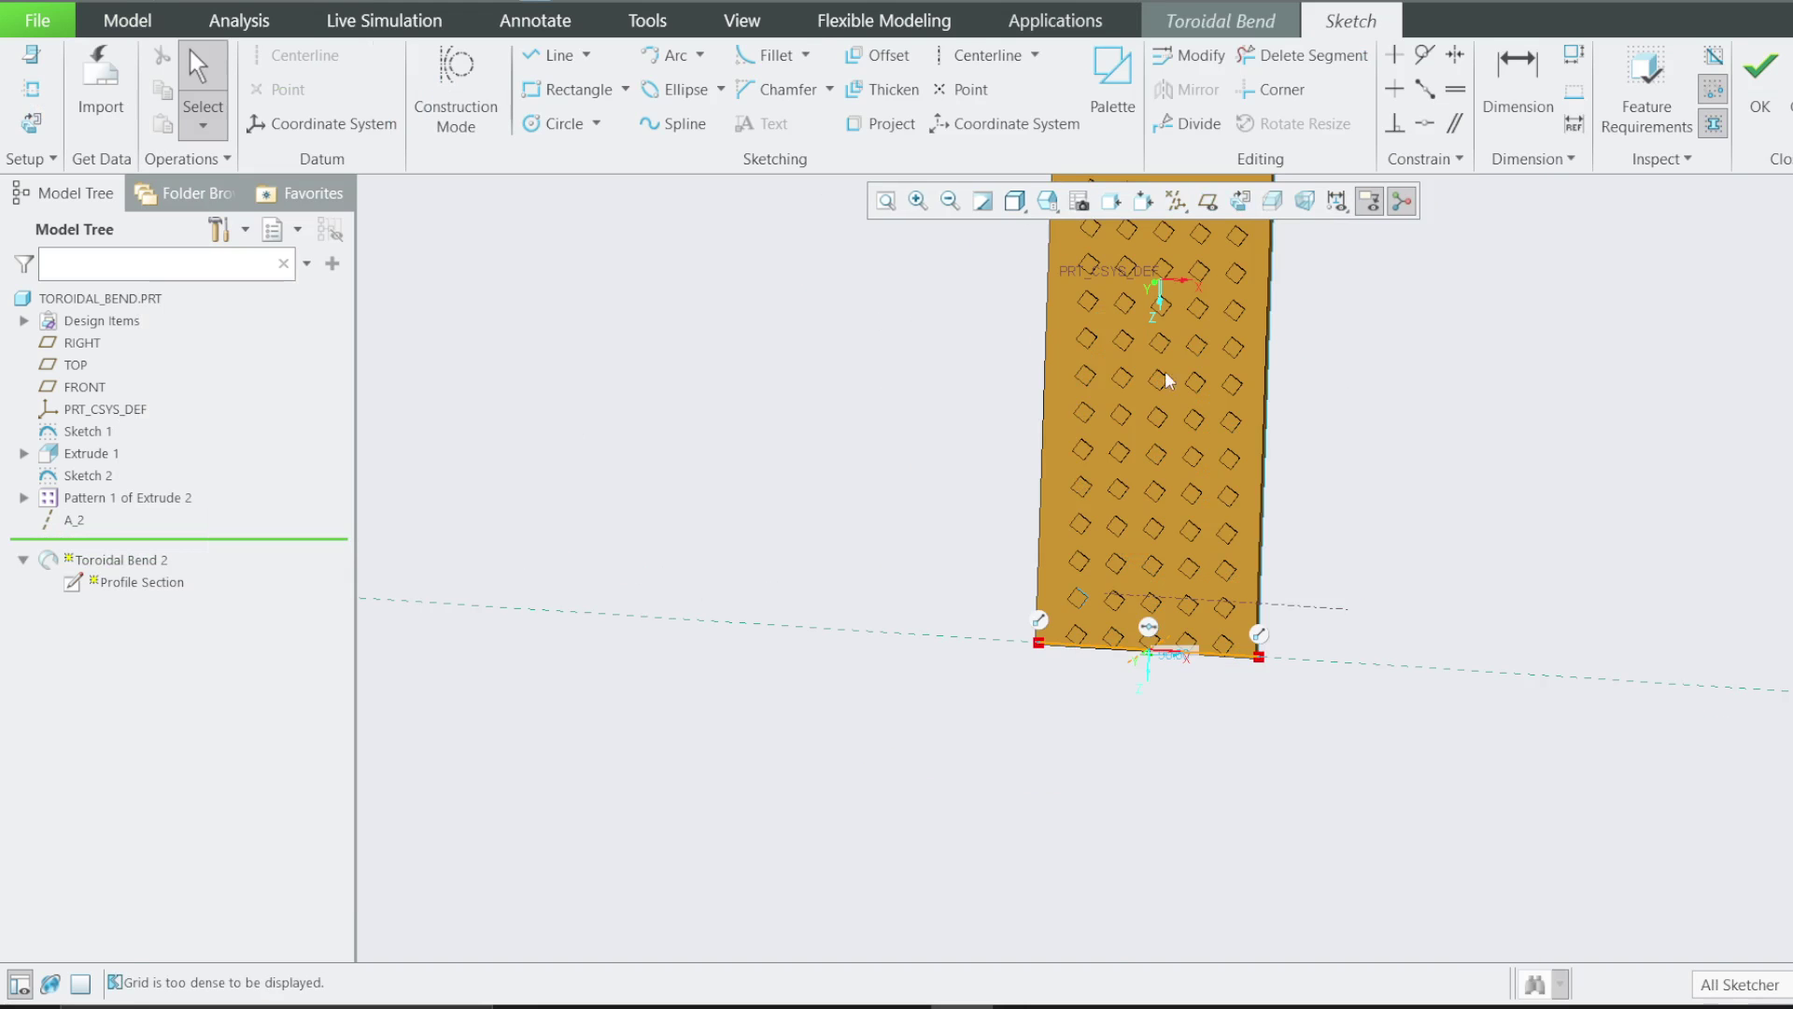
pyautogui.click(1175, 202)
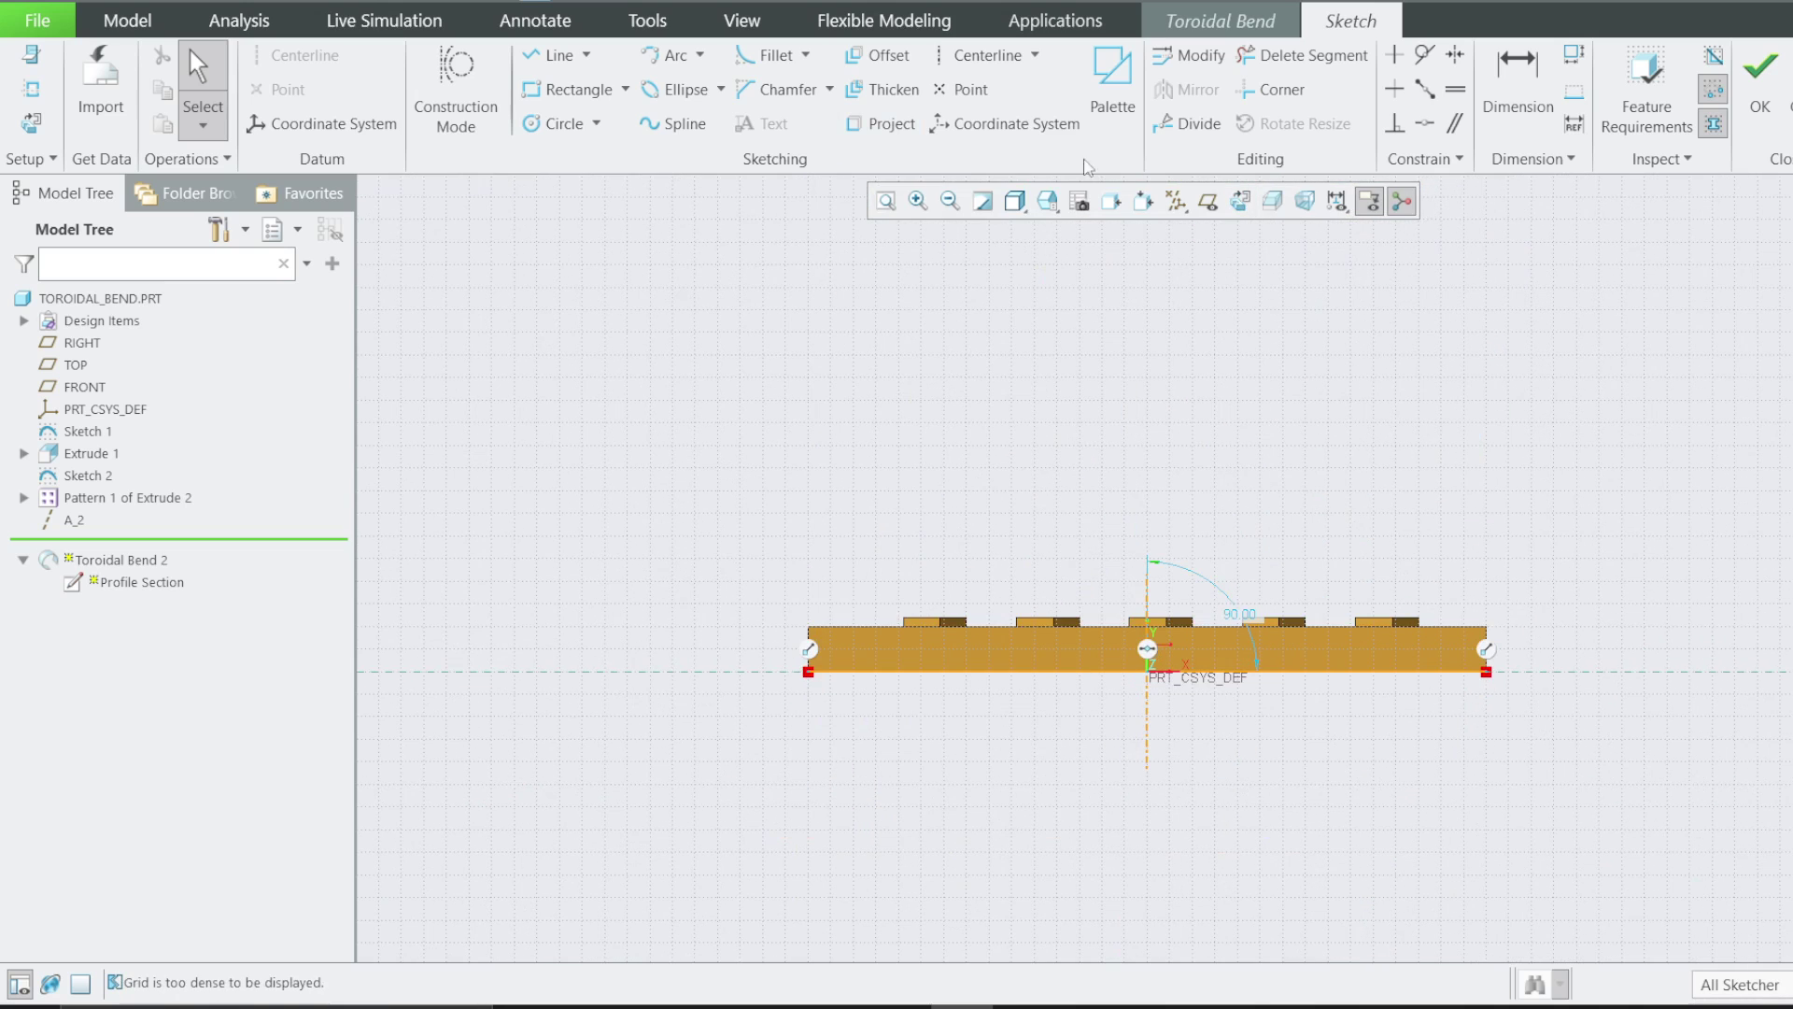
# Delete the existing line and the sketch coordinate system from the profile section
pyautogui.click(1301, 55)
pyautogui.moveTo(975, 441); pyautogui.dragTo(1522, 626)
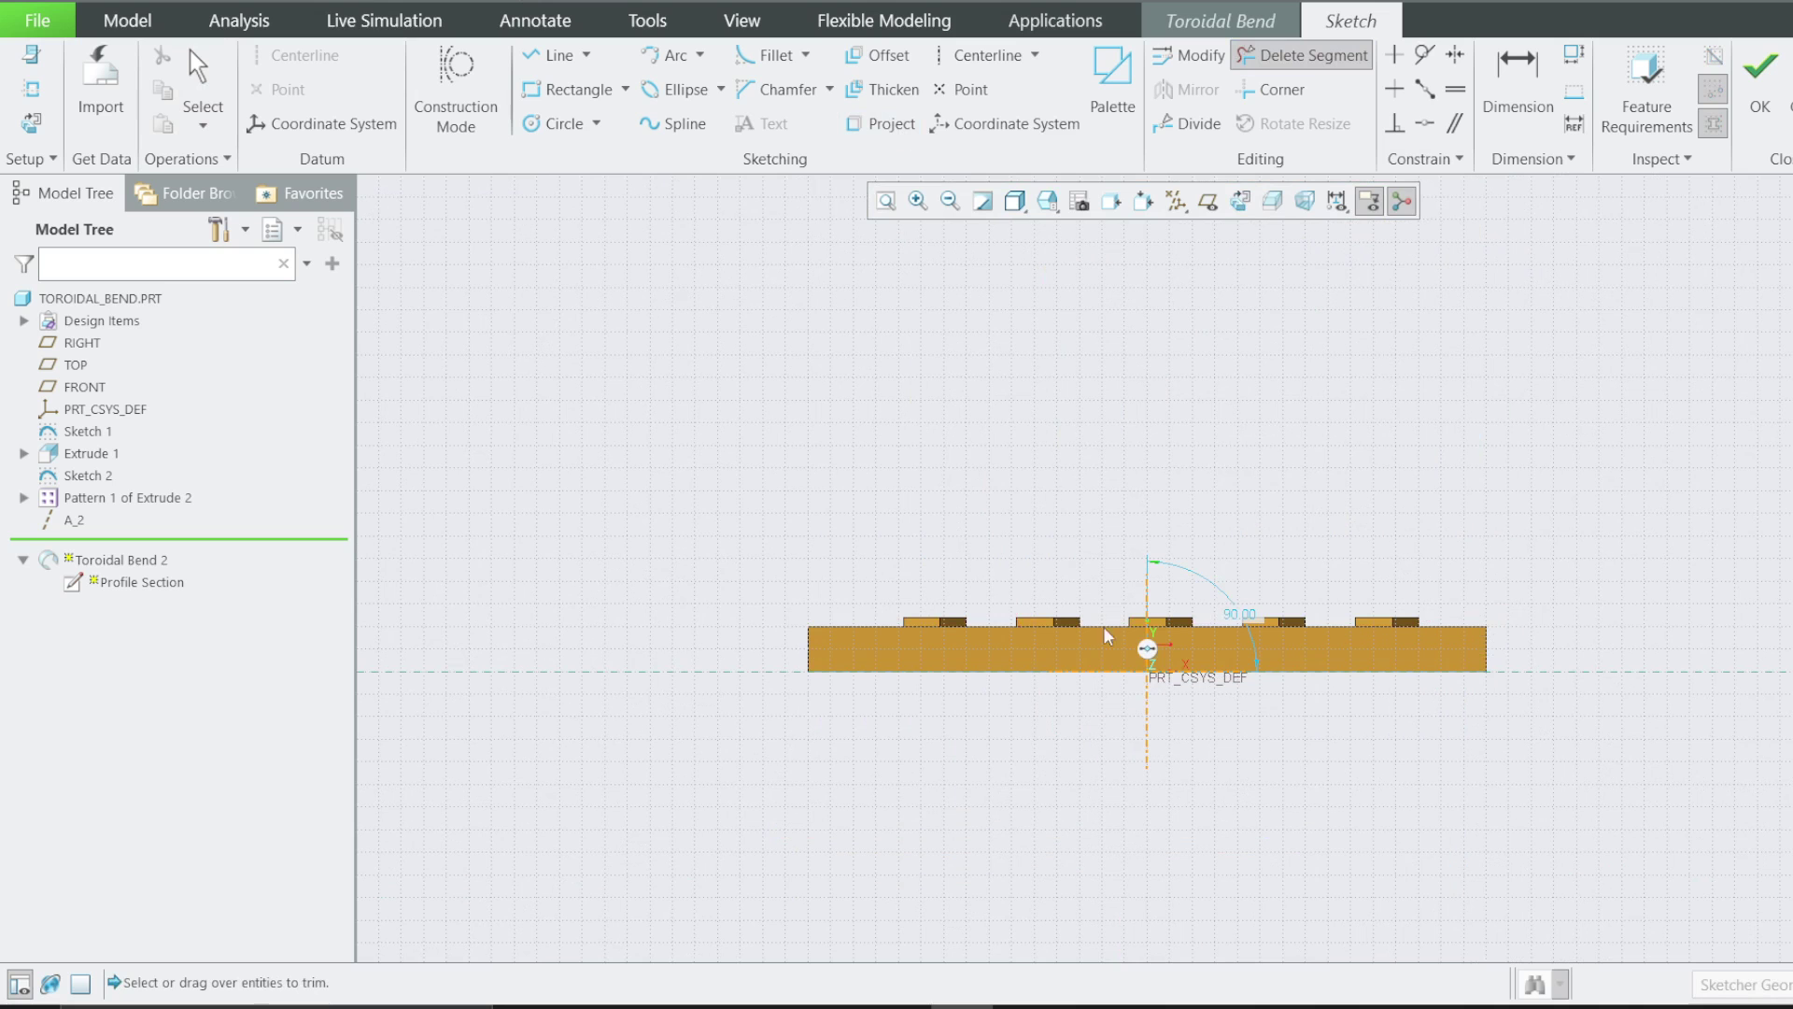
pyautogui.middleClick(1394, 335)
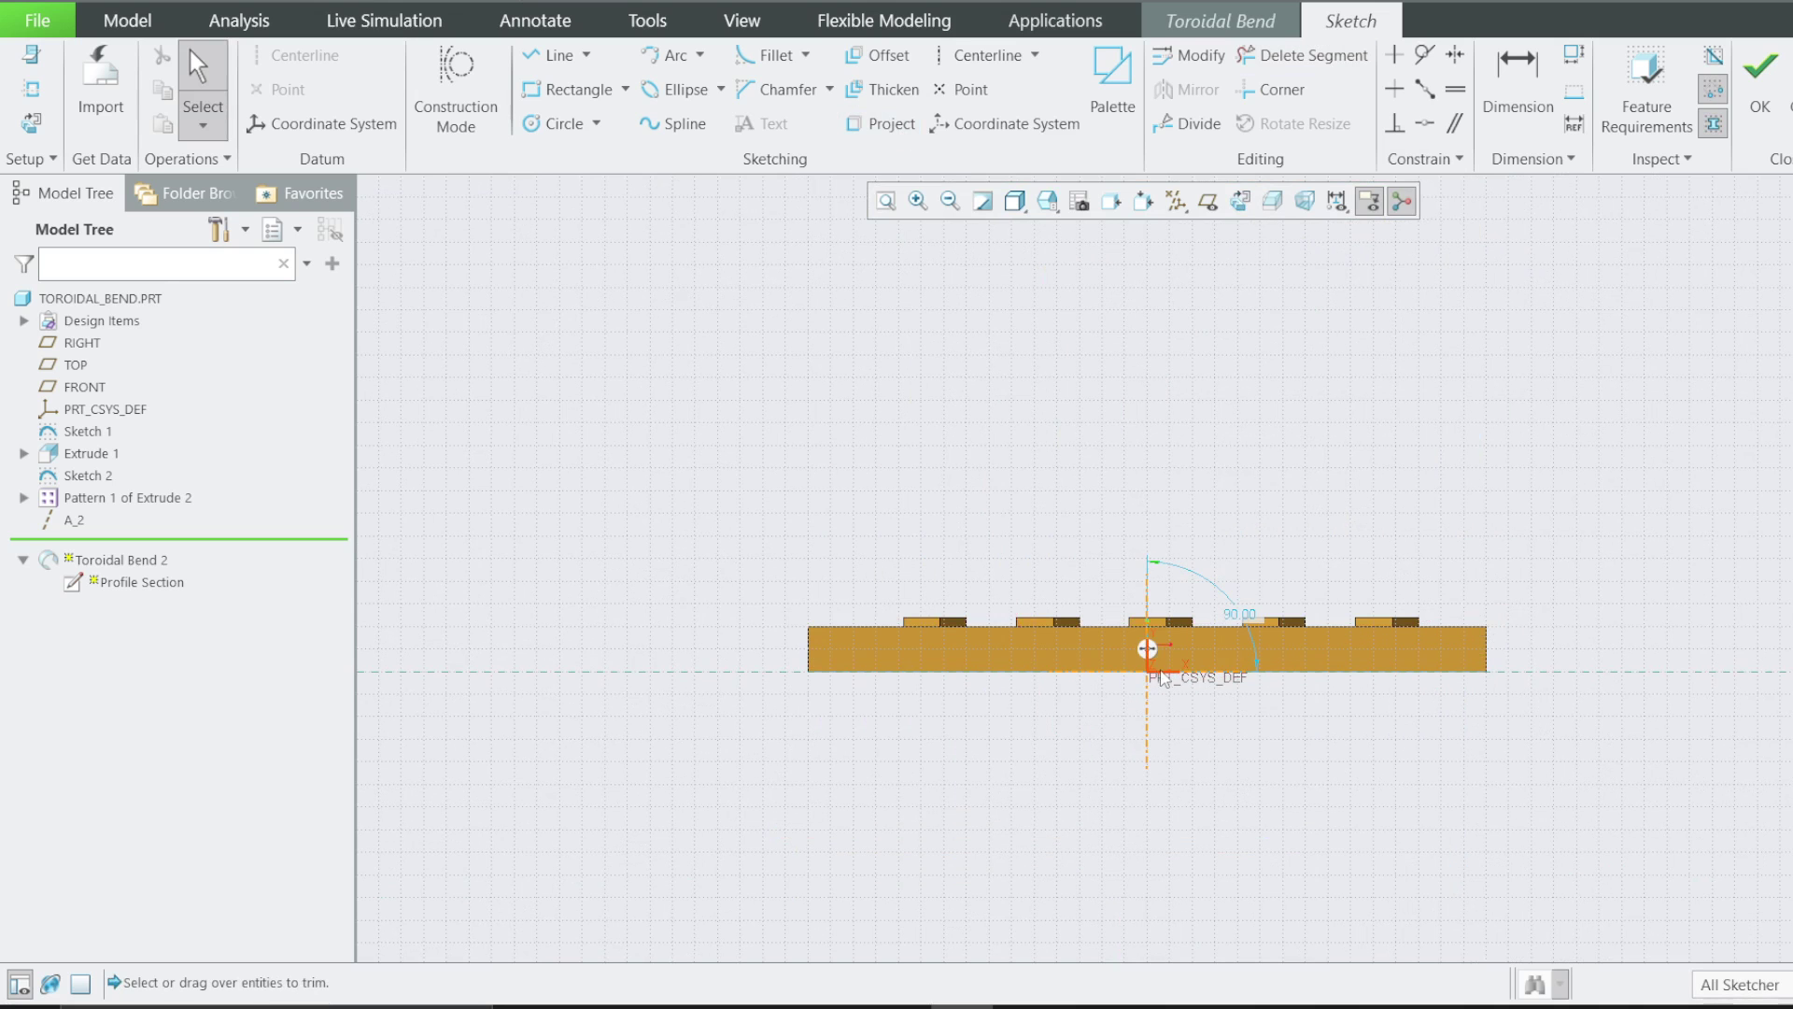
pyautogui.moveTo(1161, 679); pyautogui.dragTo(1157, 681)
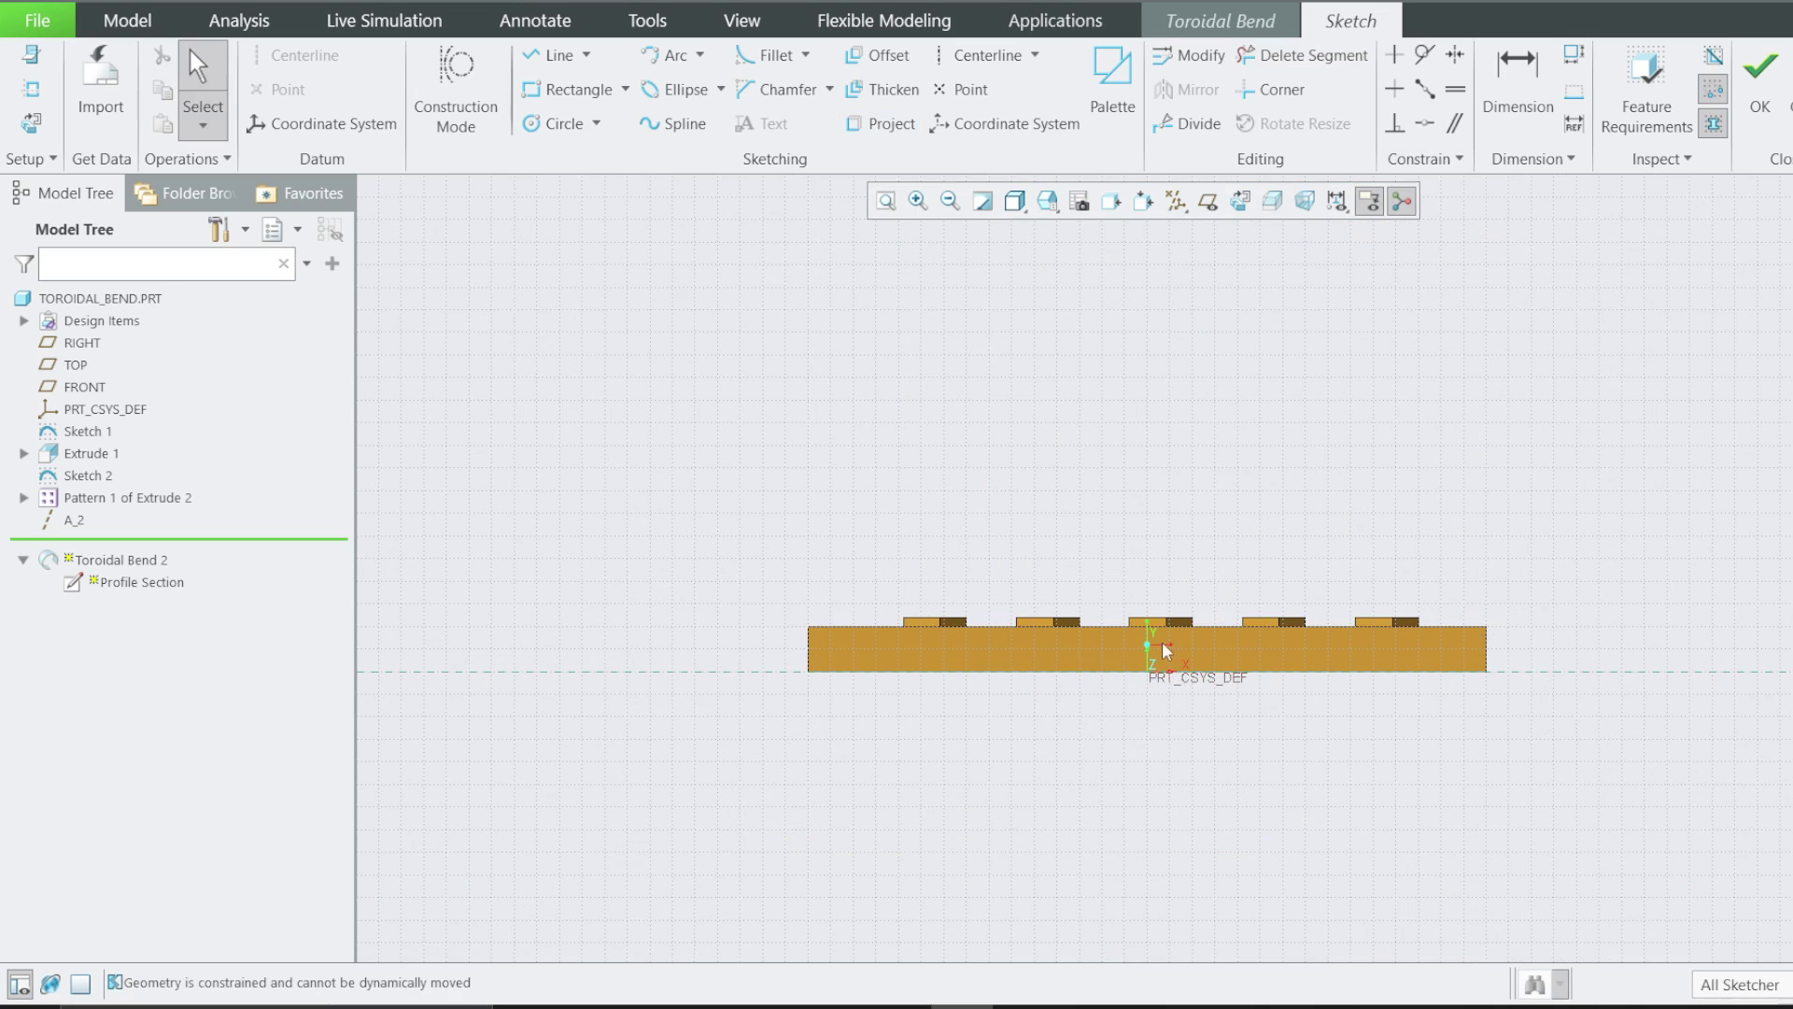
# Place a datum coordinate system in the profile section at the plate's lower-left corner
pyautogui.click(250, 124)
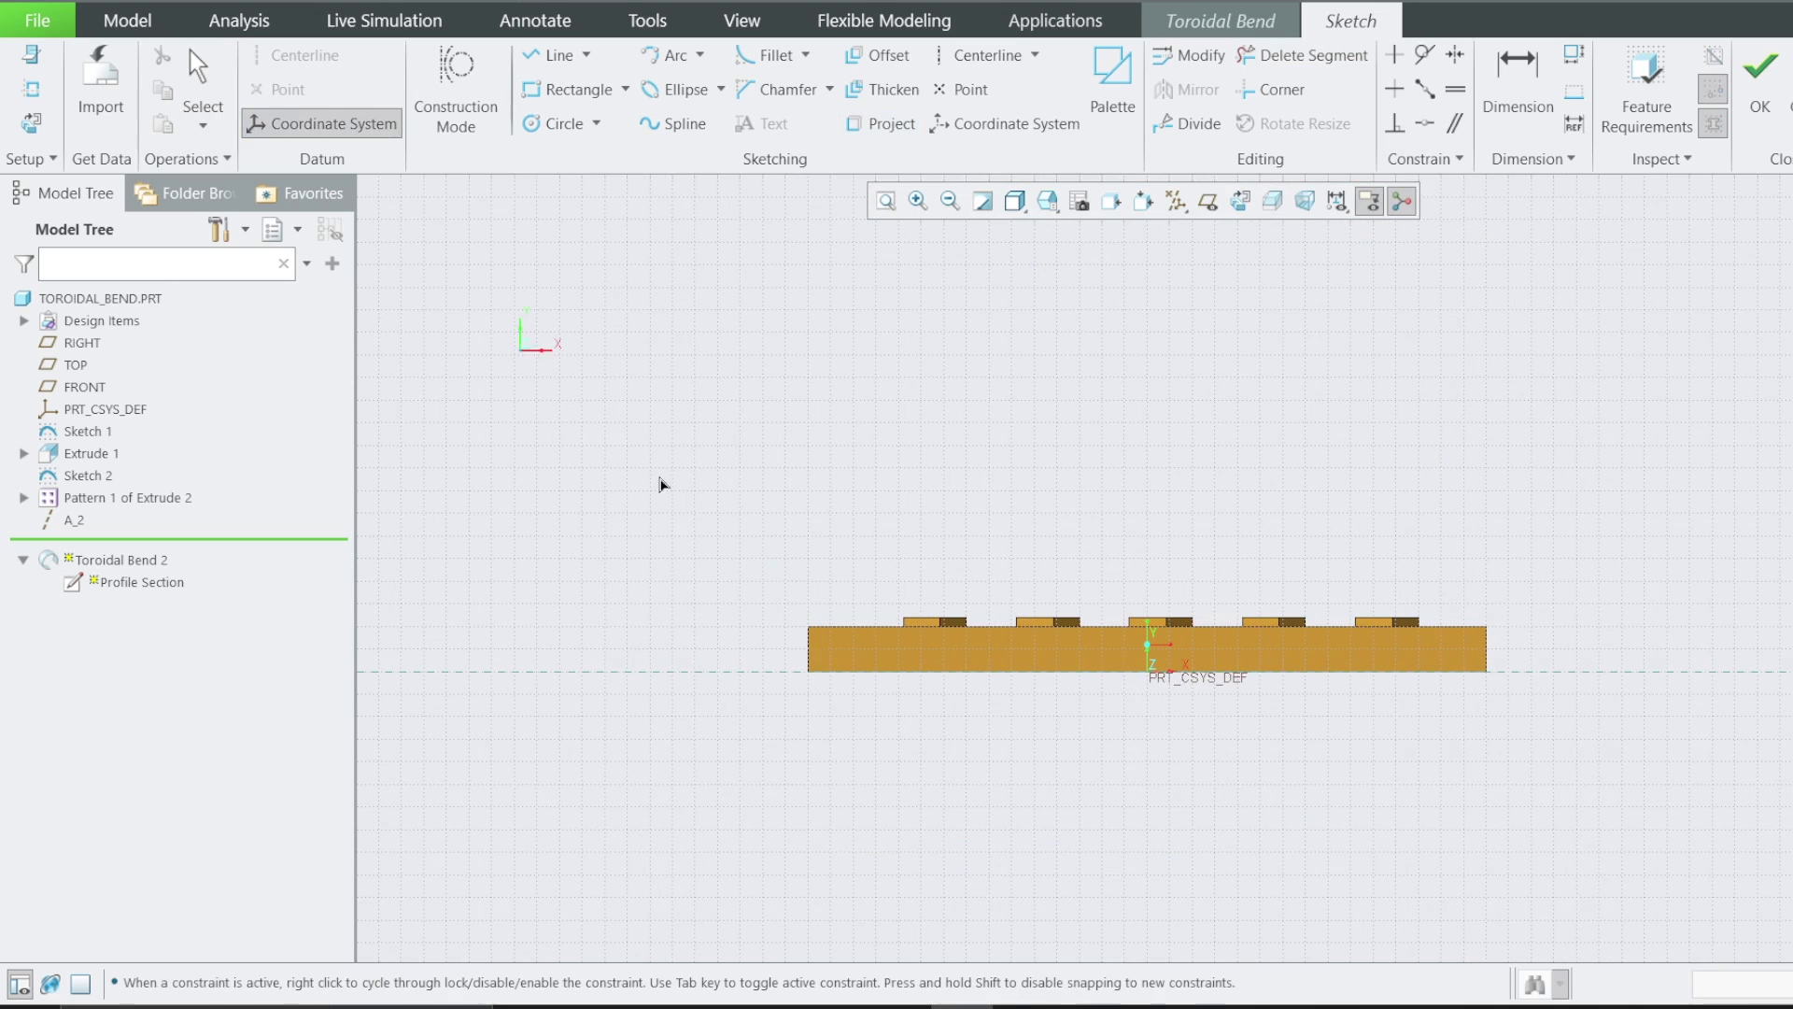
pyautogui.click(809, 670)
pyautogui.middleClick(1128, 766)
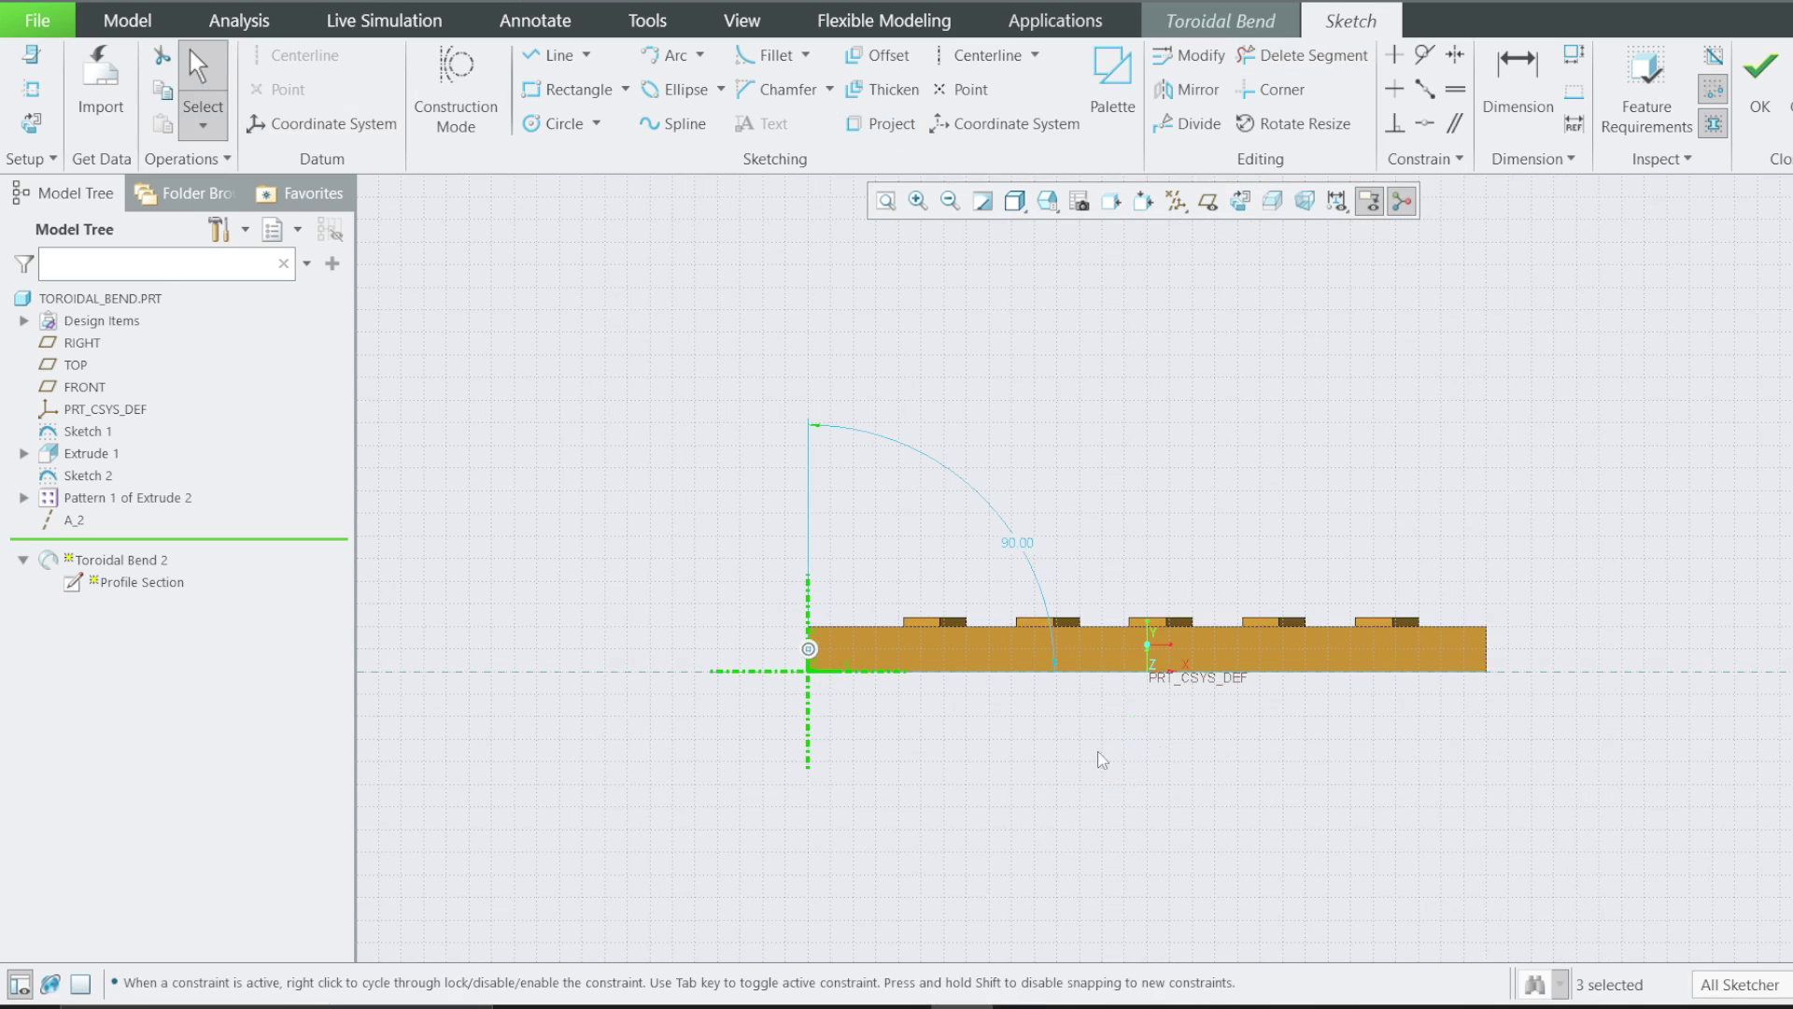
# Draw a horizontal line from the new coordinate system along the plate's bottom edge, about a quarter of the plate's width long
pyautogui.click(558, 53)
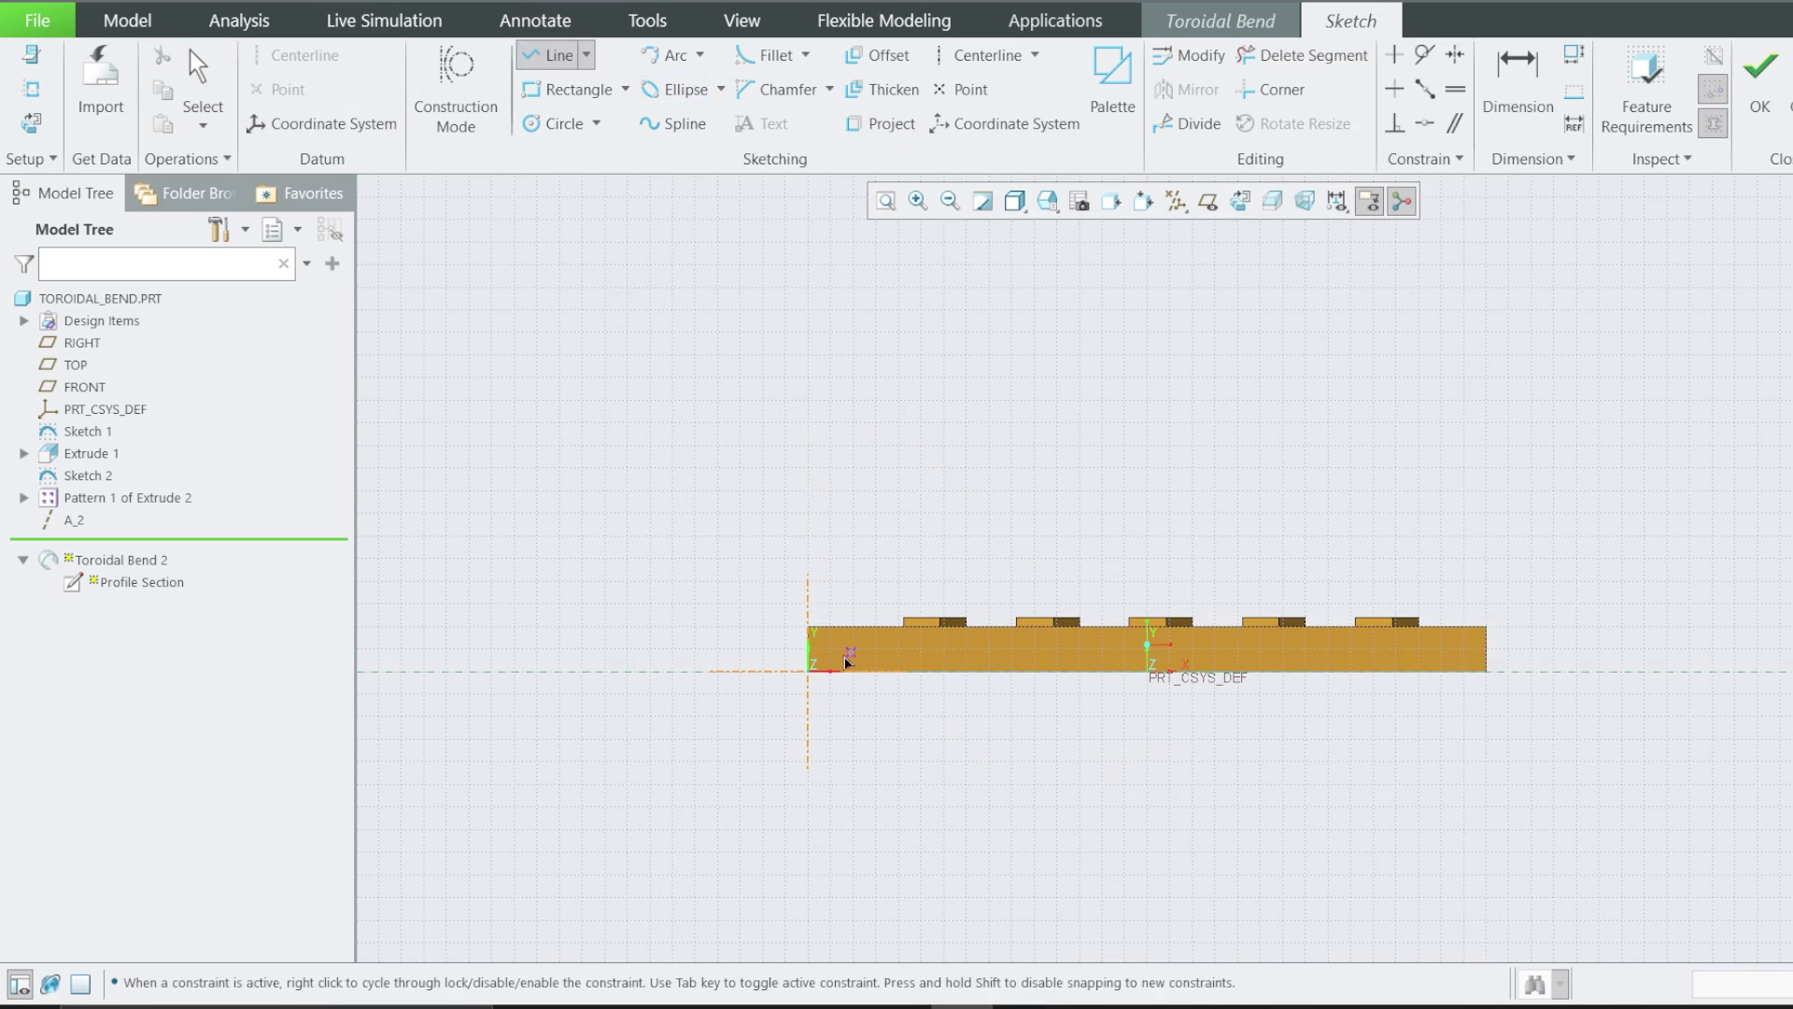
pyautogui.click(809, 670)
pyautogui.click(988, 672)
pyautogui.middleClick(990, 674)
# Draw an arc tangent to the line from its right end, curving down below the plate, with a radius of about 372
pyautogui.click(672, 60)
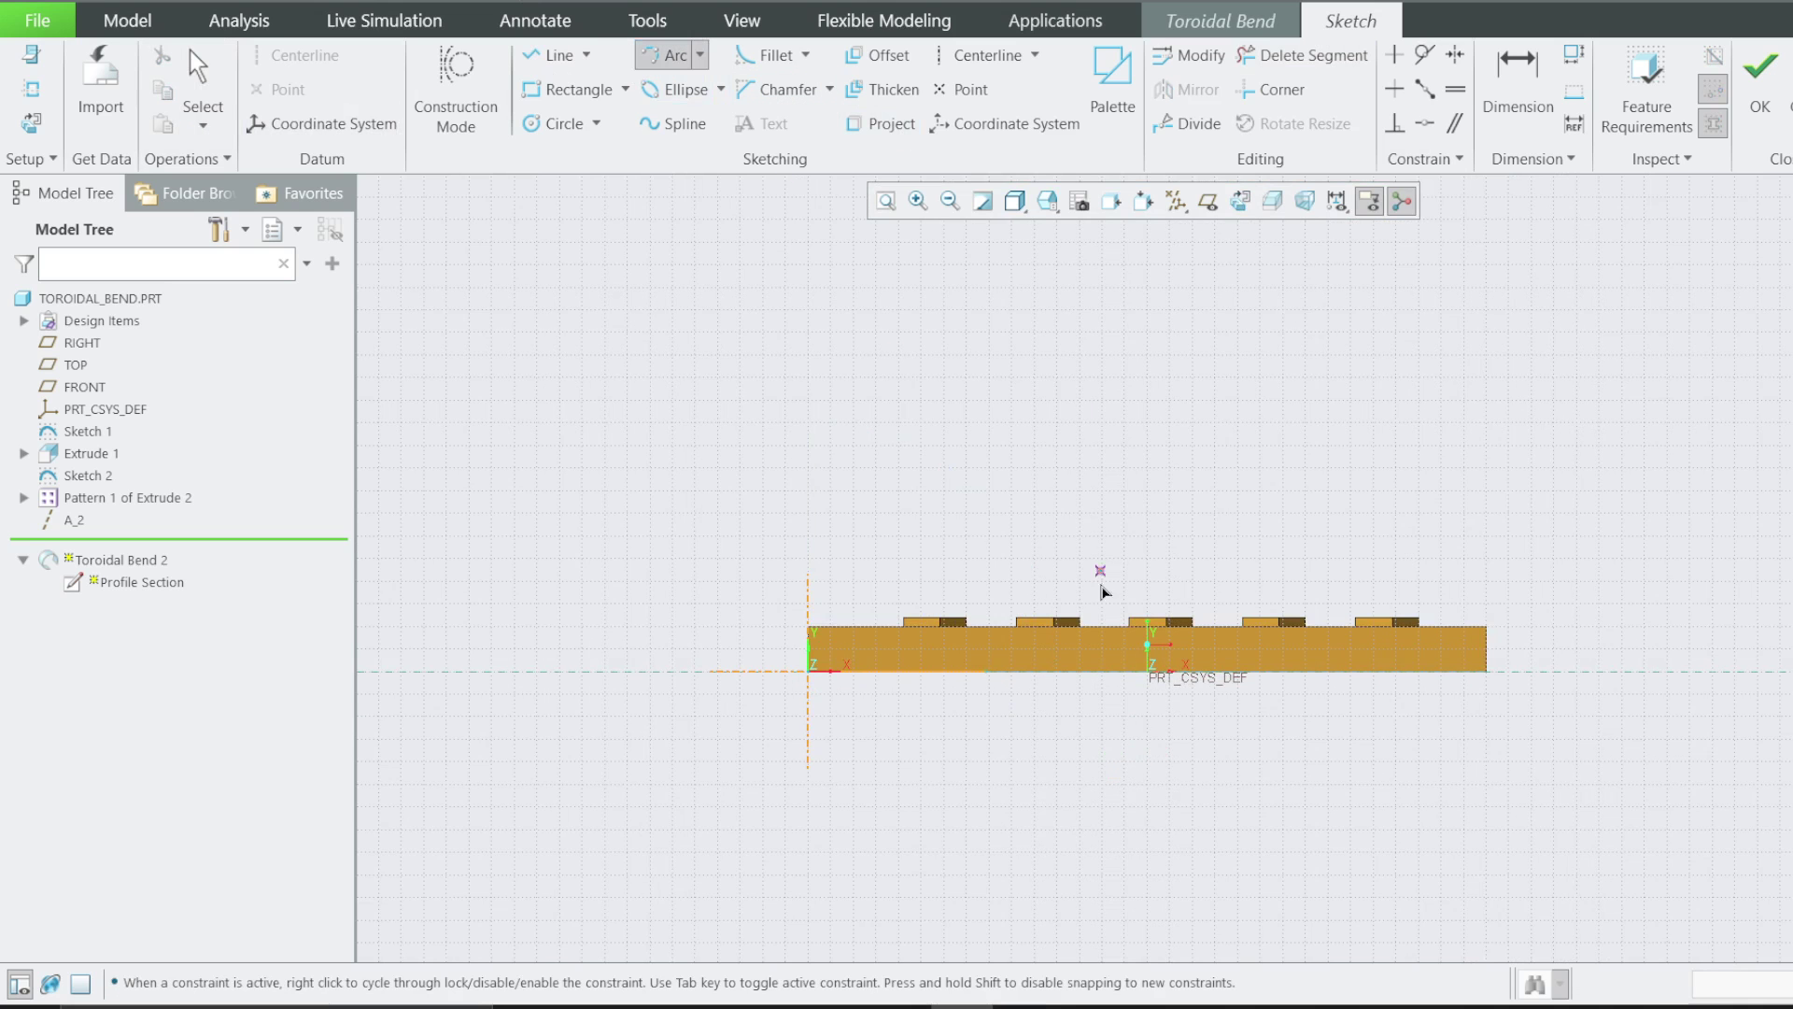
pyautogui.click(990, 673)
pyautogui.click(1443, 809)
pyautogui.middleClick(1444, 811)
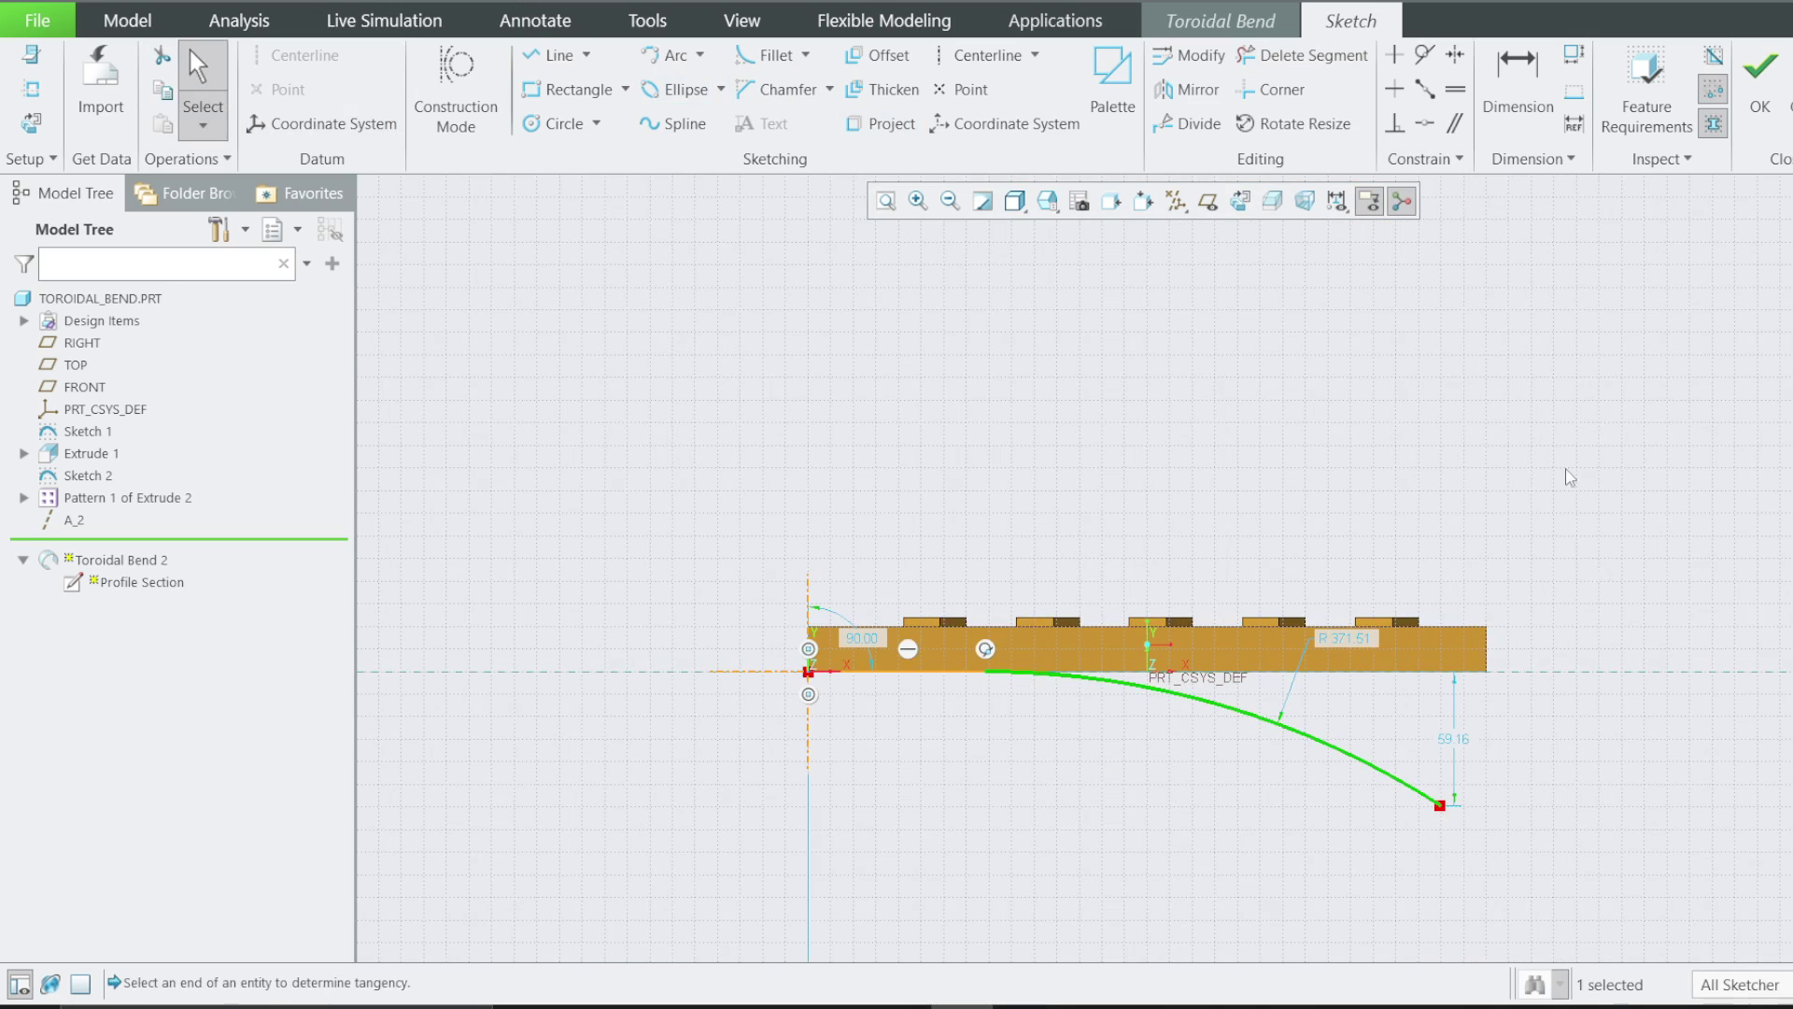
# Dimension the profile line's length as 100
pyautogui.press('d')
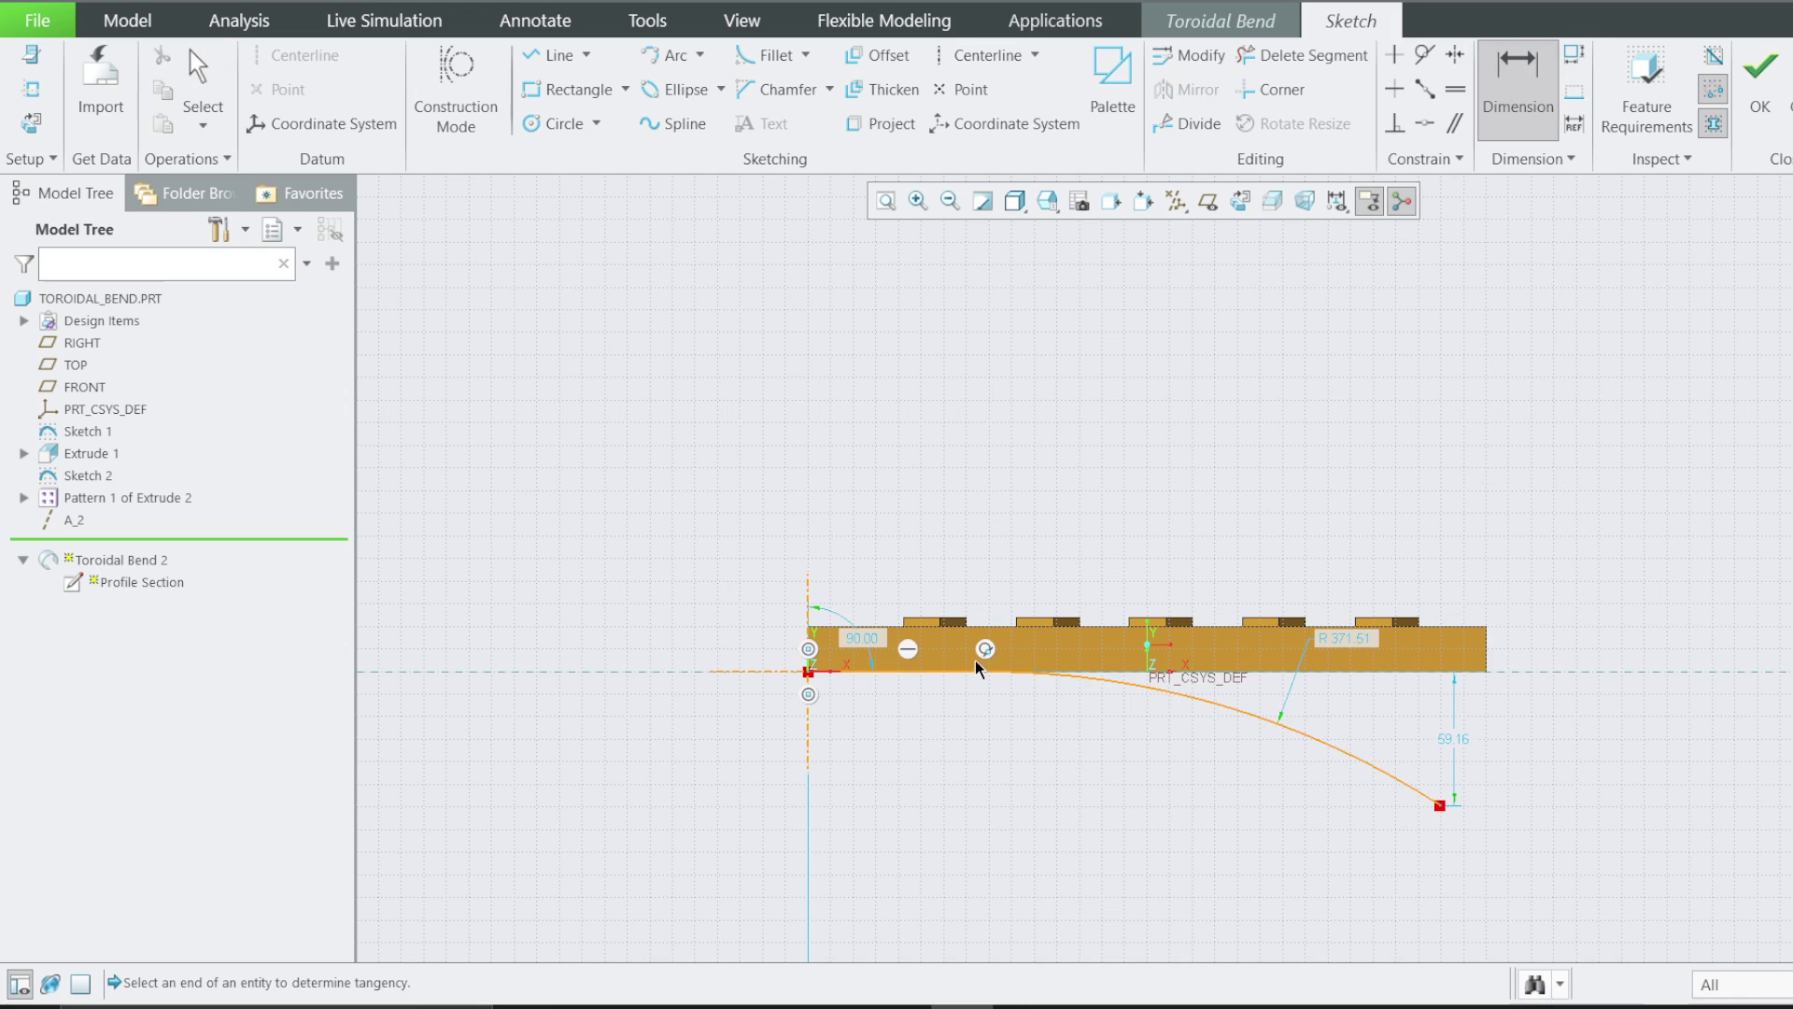
pyautogui.click(891, 672)
pyautogui.middleClick(913, 733)
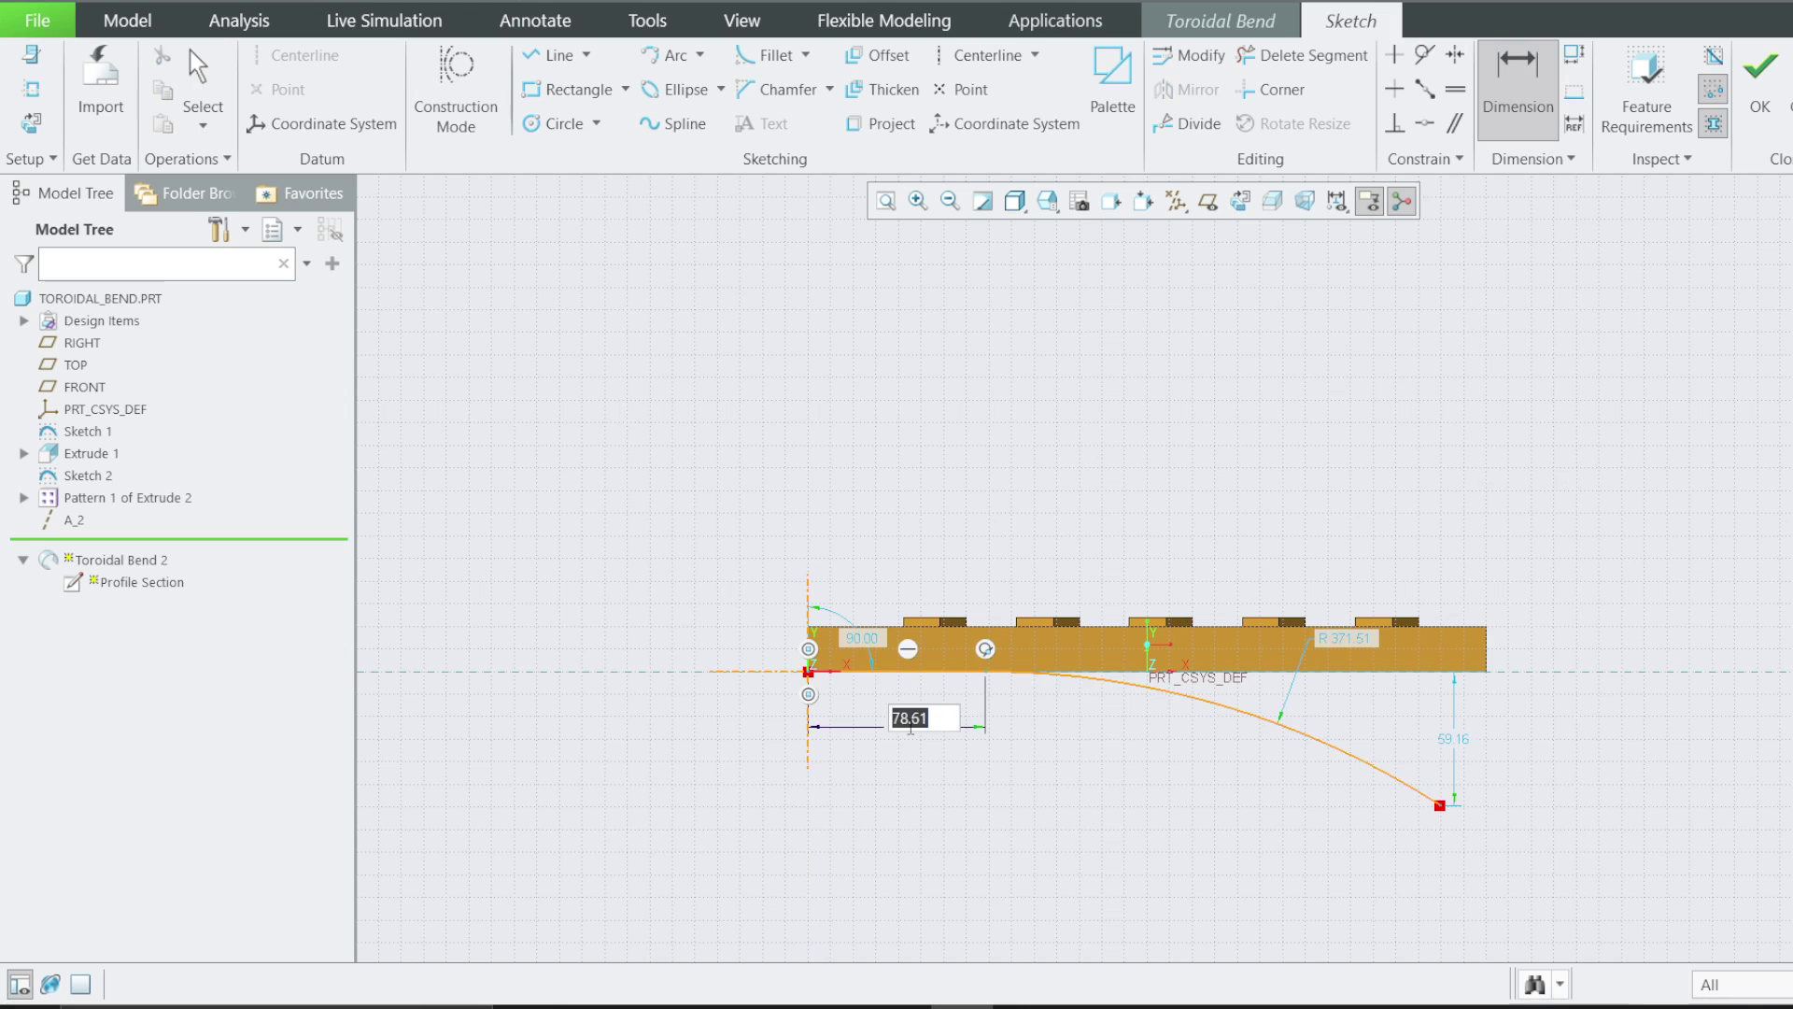
pyautogui.write('100')
pyautogui.press('Return')
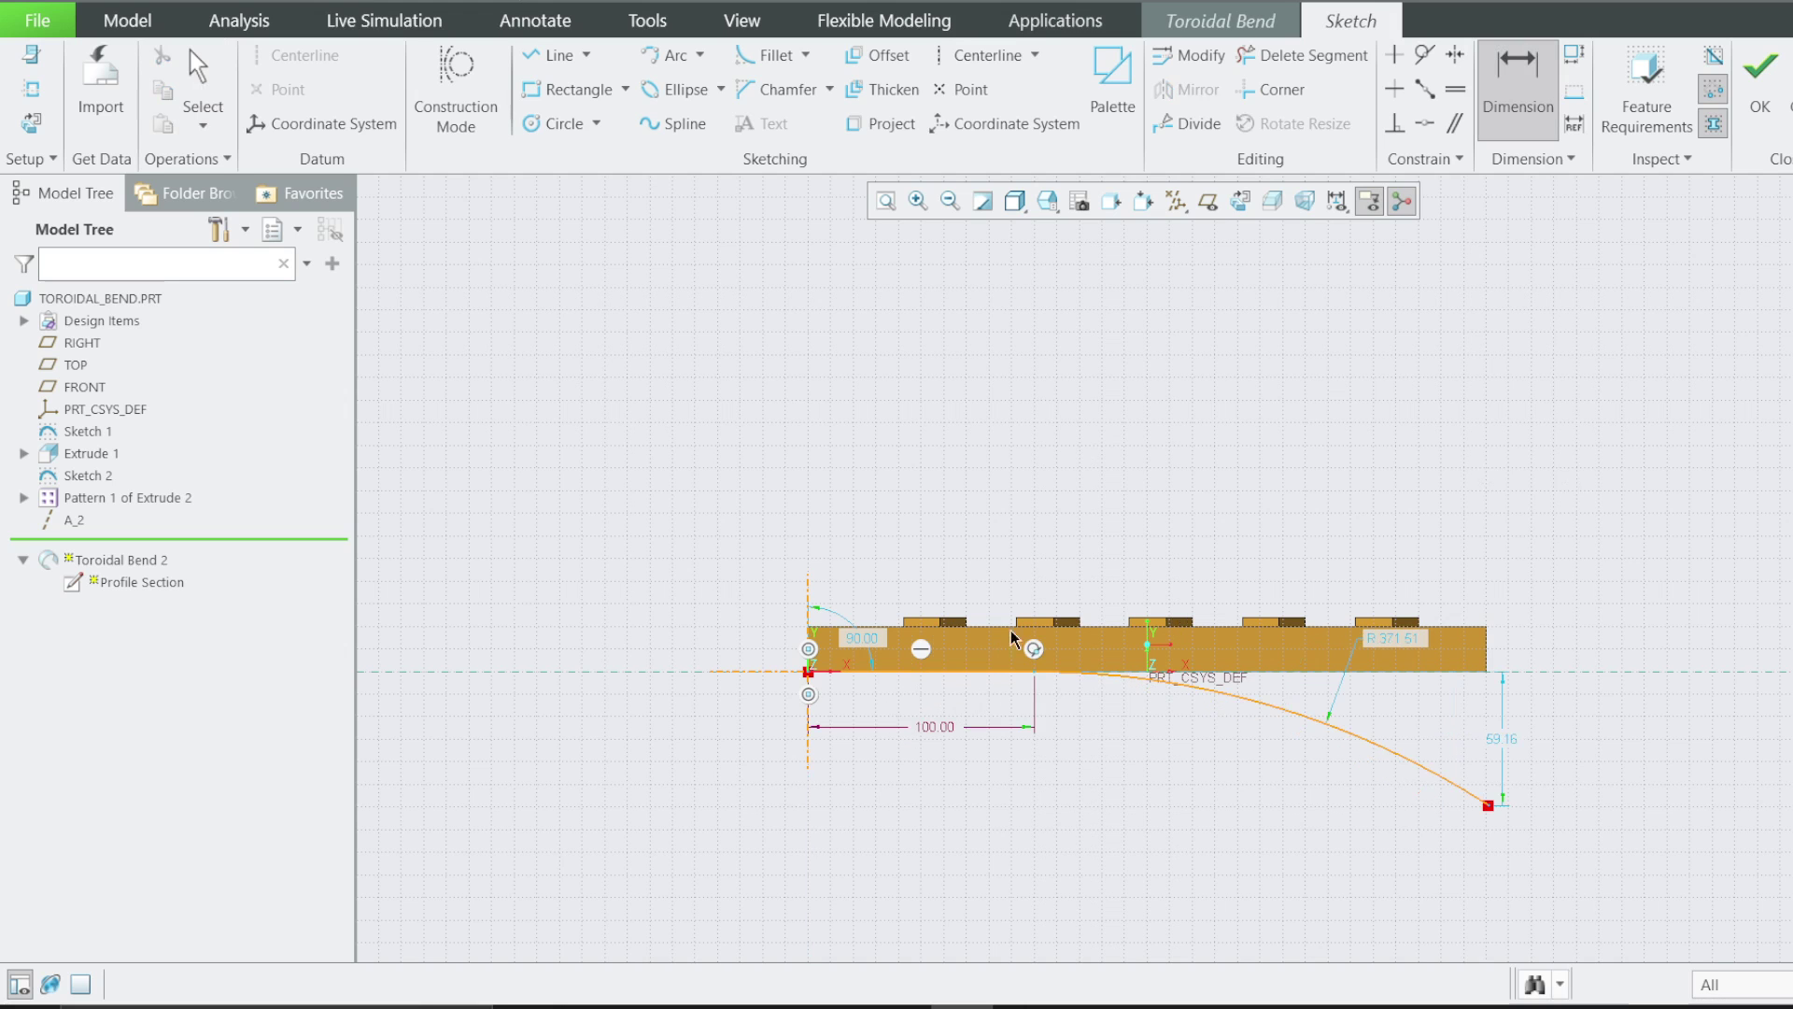
# Try to dimension the horizontal distance from the line's right end to the plate's far edge
pyautogui.click(1495, 669)
pyautogui.middleClick(1257, 533)
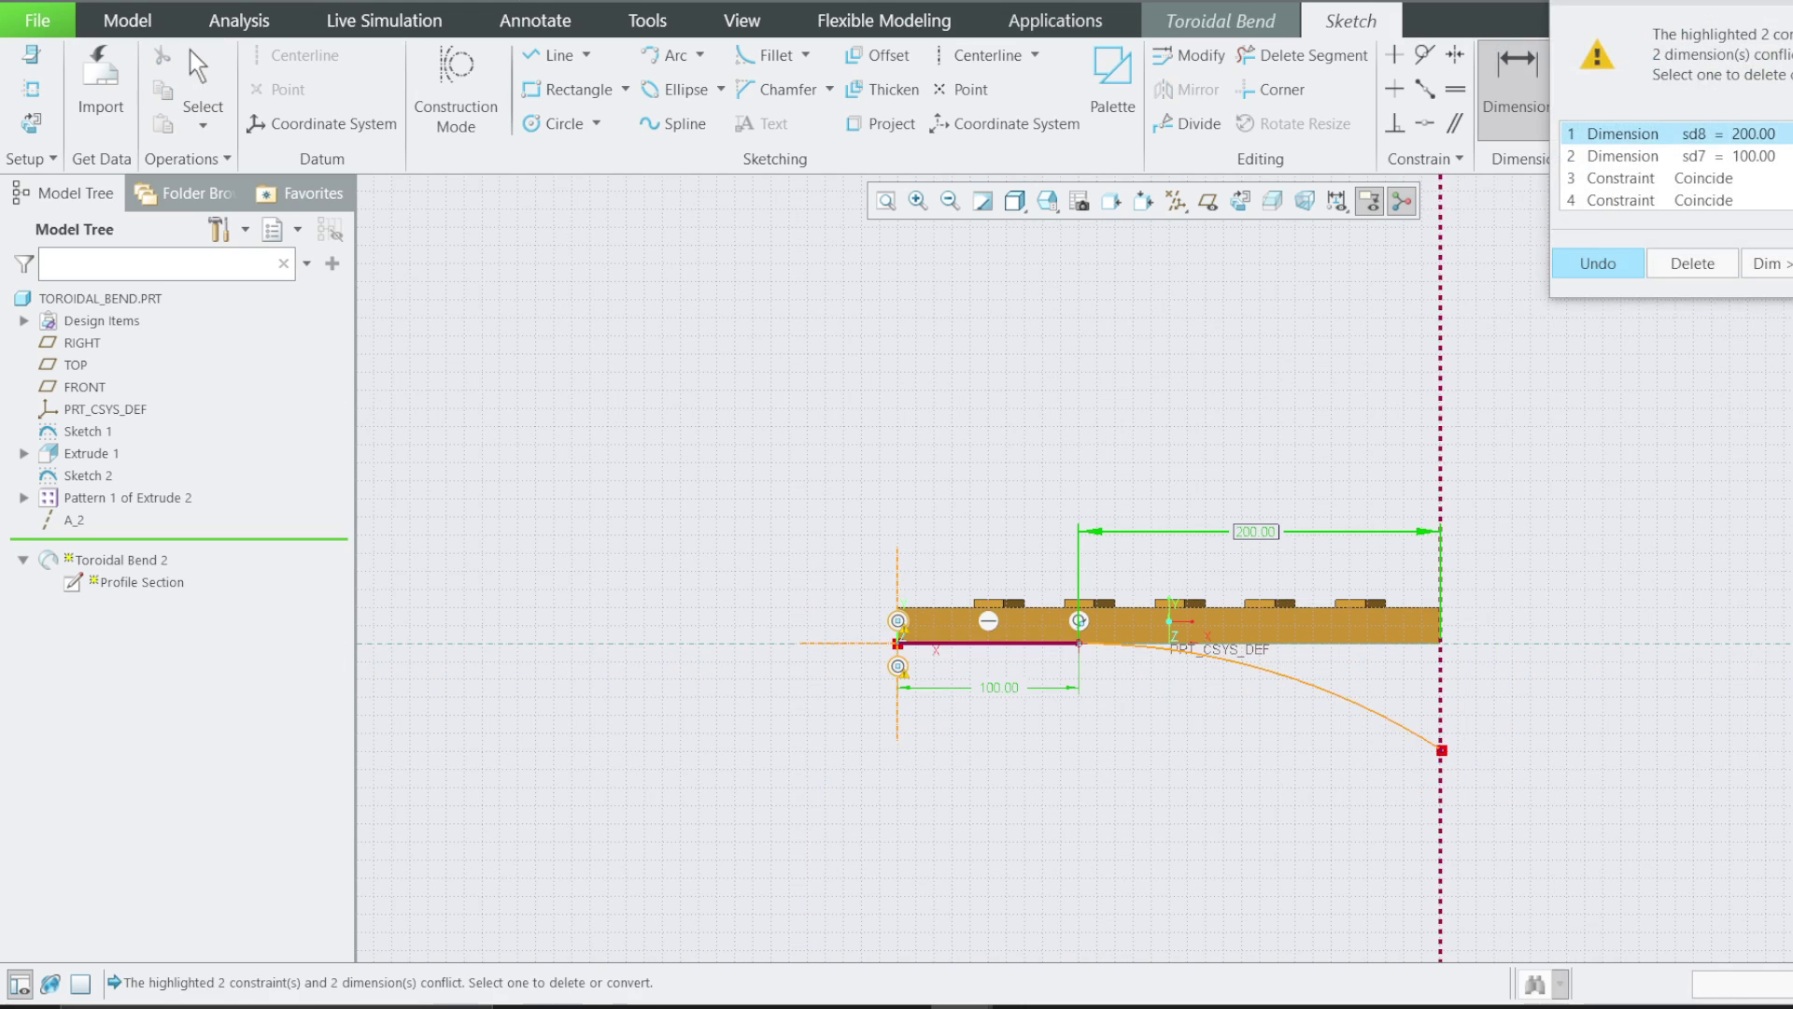
pyautogui.click(1598, 263)
pyautogui.scroll(1, 1001, 505)
pyautogui.scroll(-2, 1265, 654)
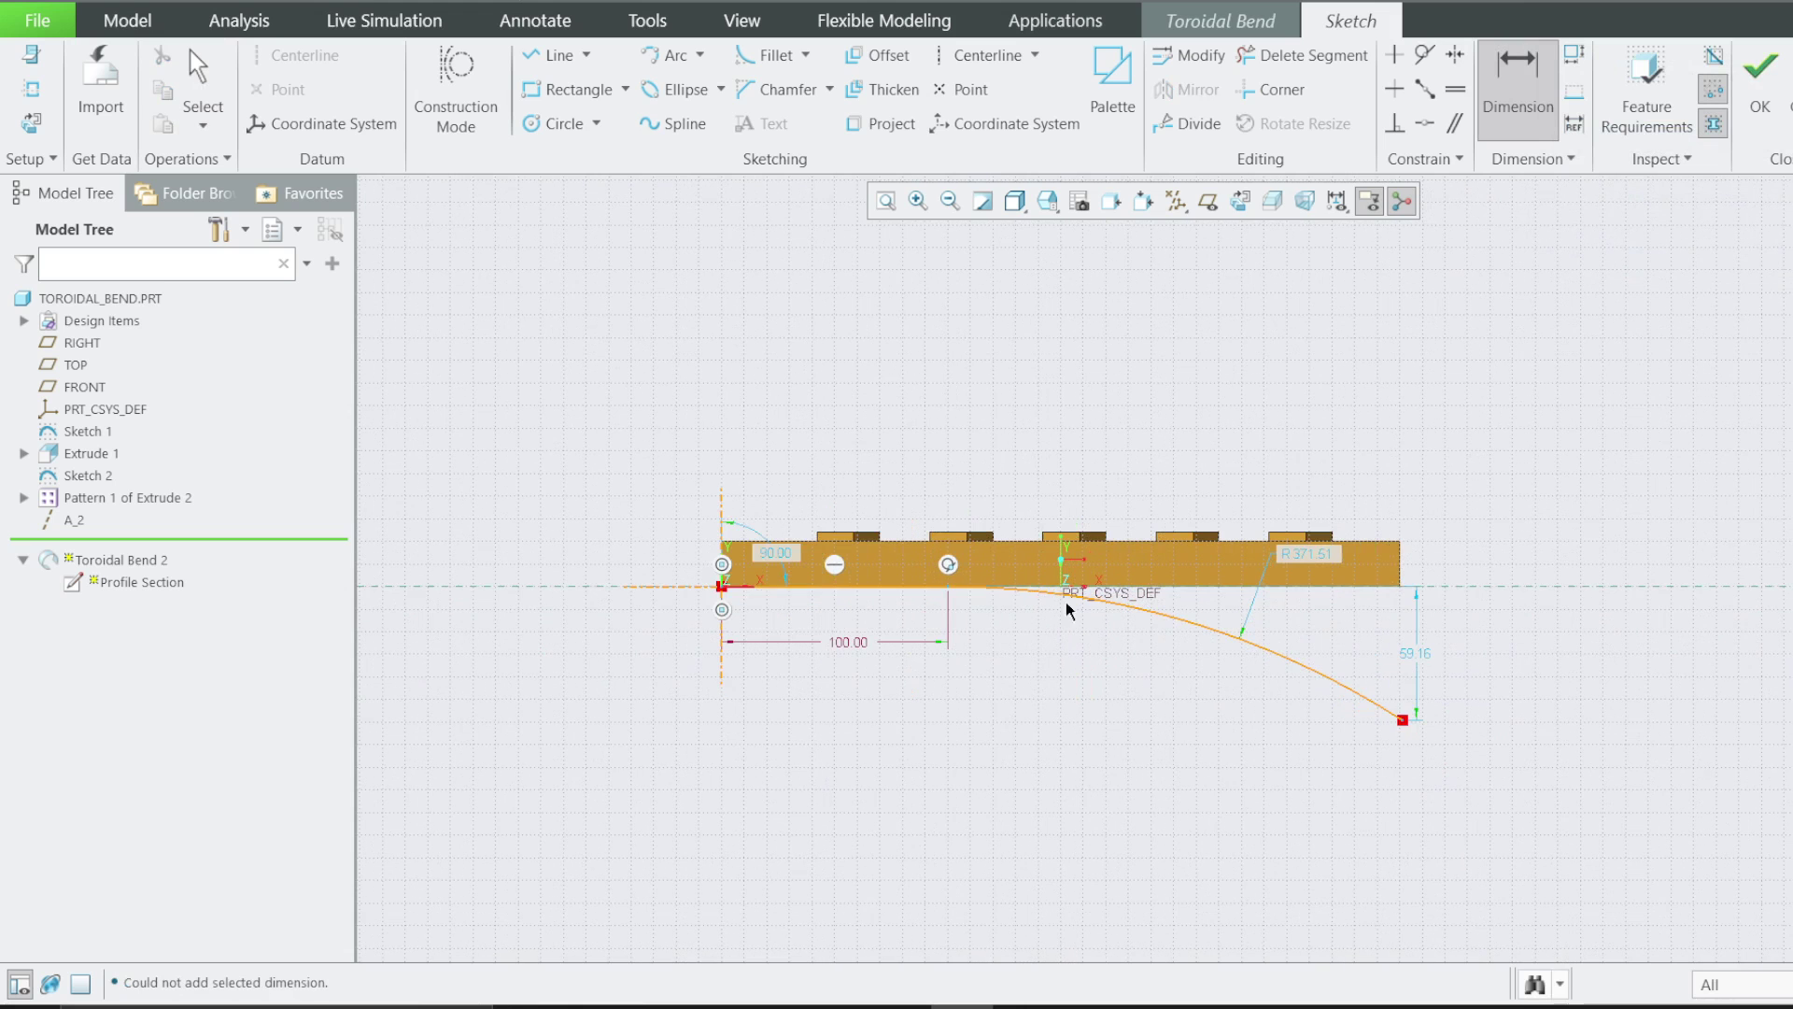
pyautogui.click(945, 586)
pyautogui.press('Escape')
# Dimension the profile arc's length along the curve as 200
pyautogui.press('d')
pyautogui.click(1217, 630)
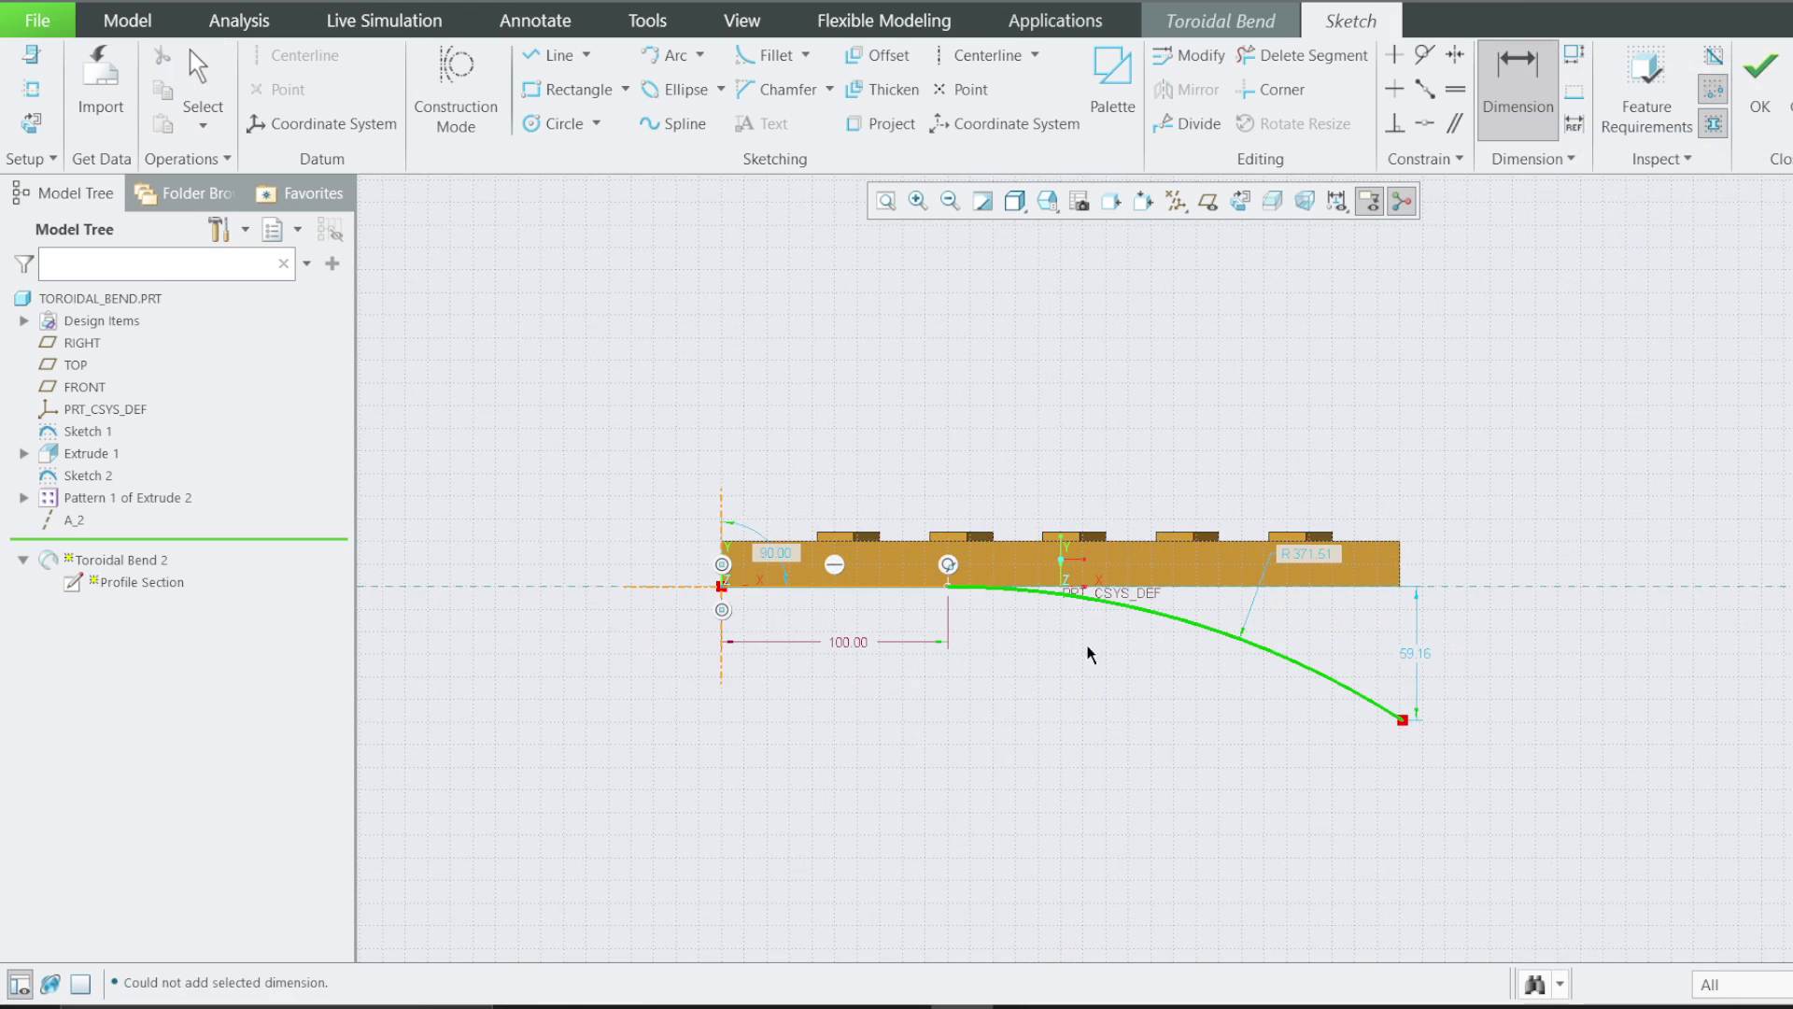
pyautogui.click(945, 588)
pyautogui.middleClick(1231, 496)
pyautogui.write('200')
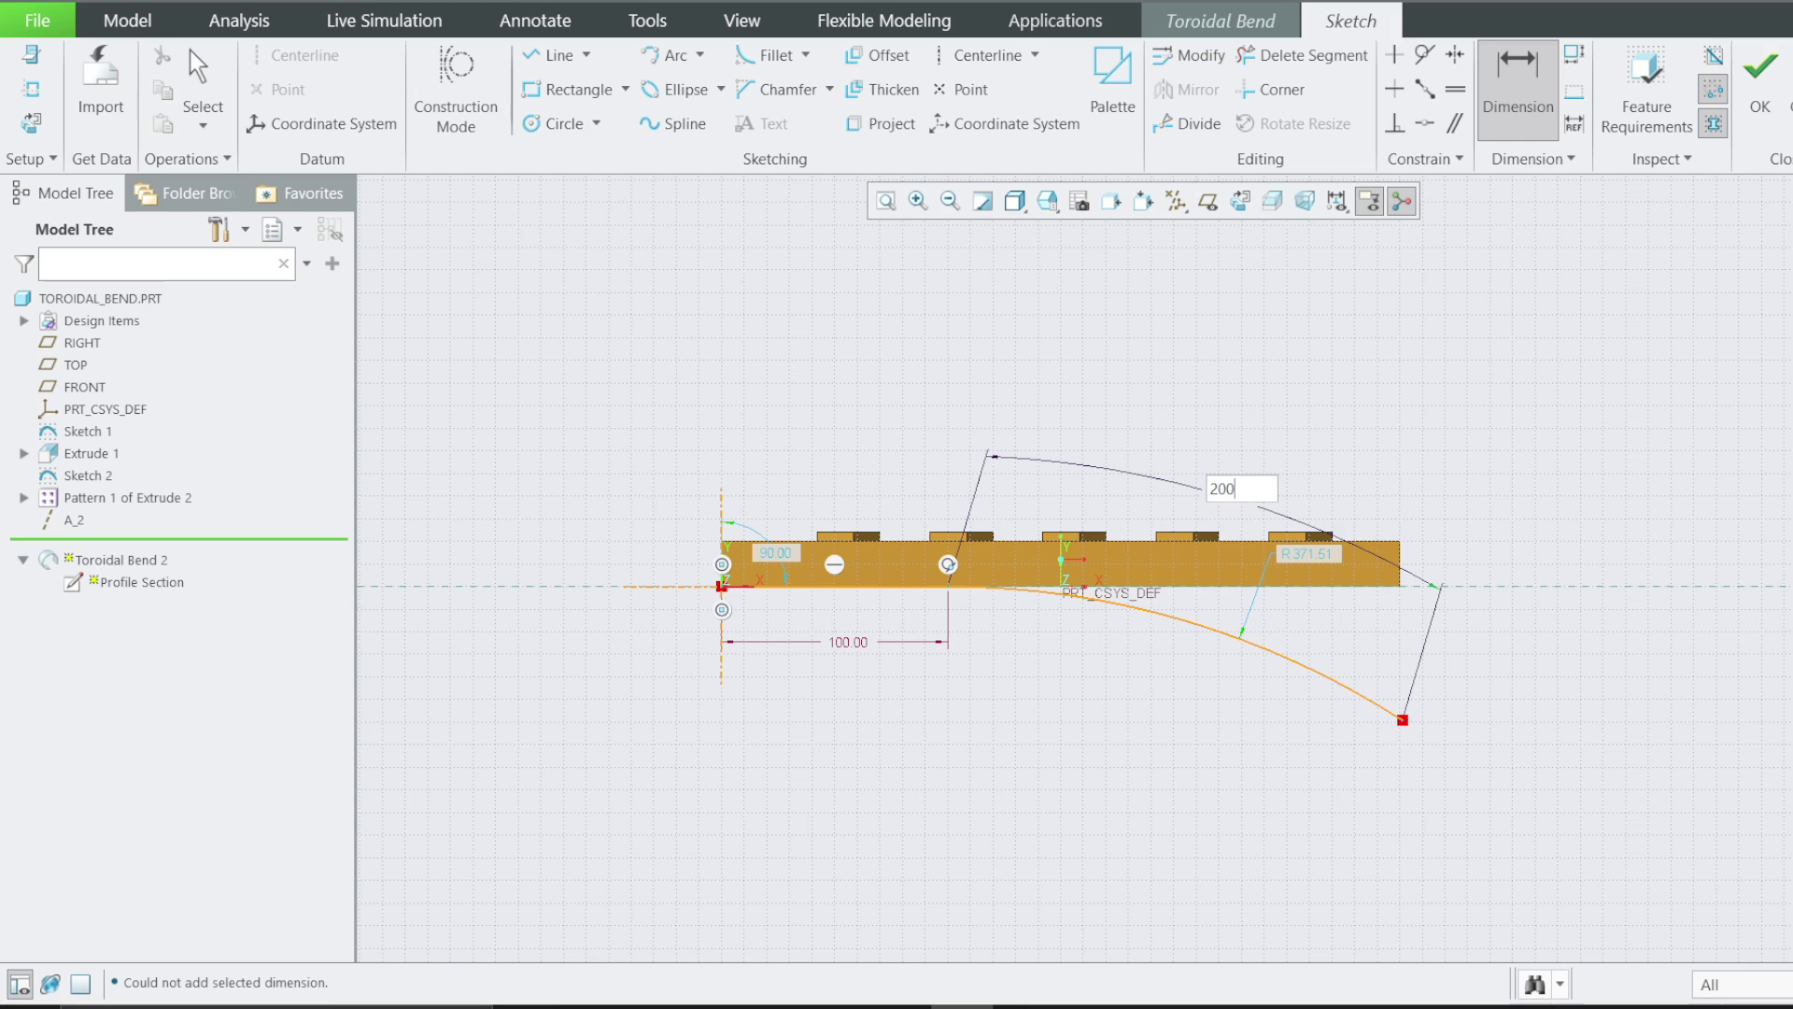
pyautogui.press('Return')
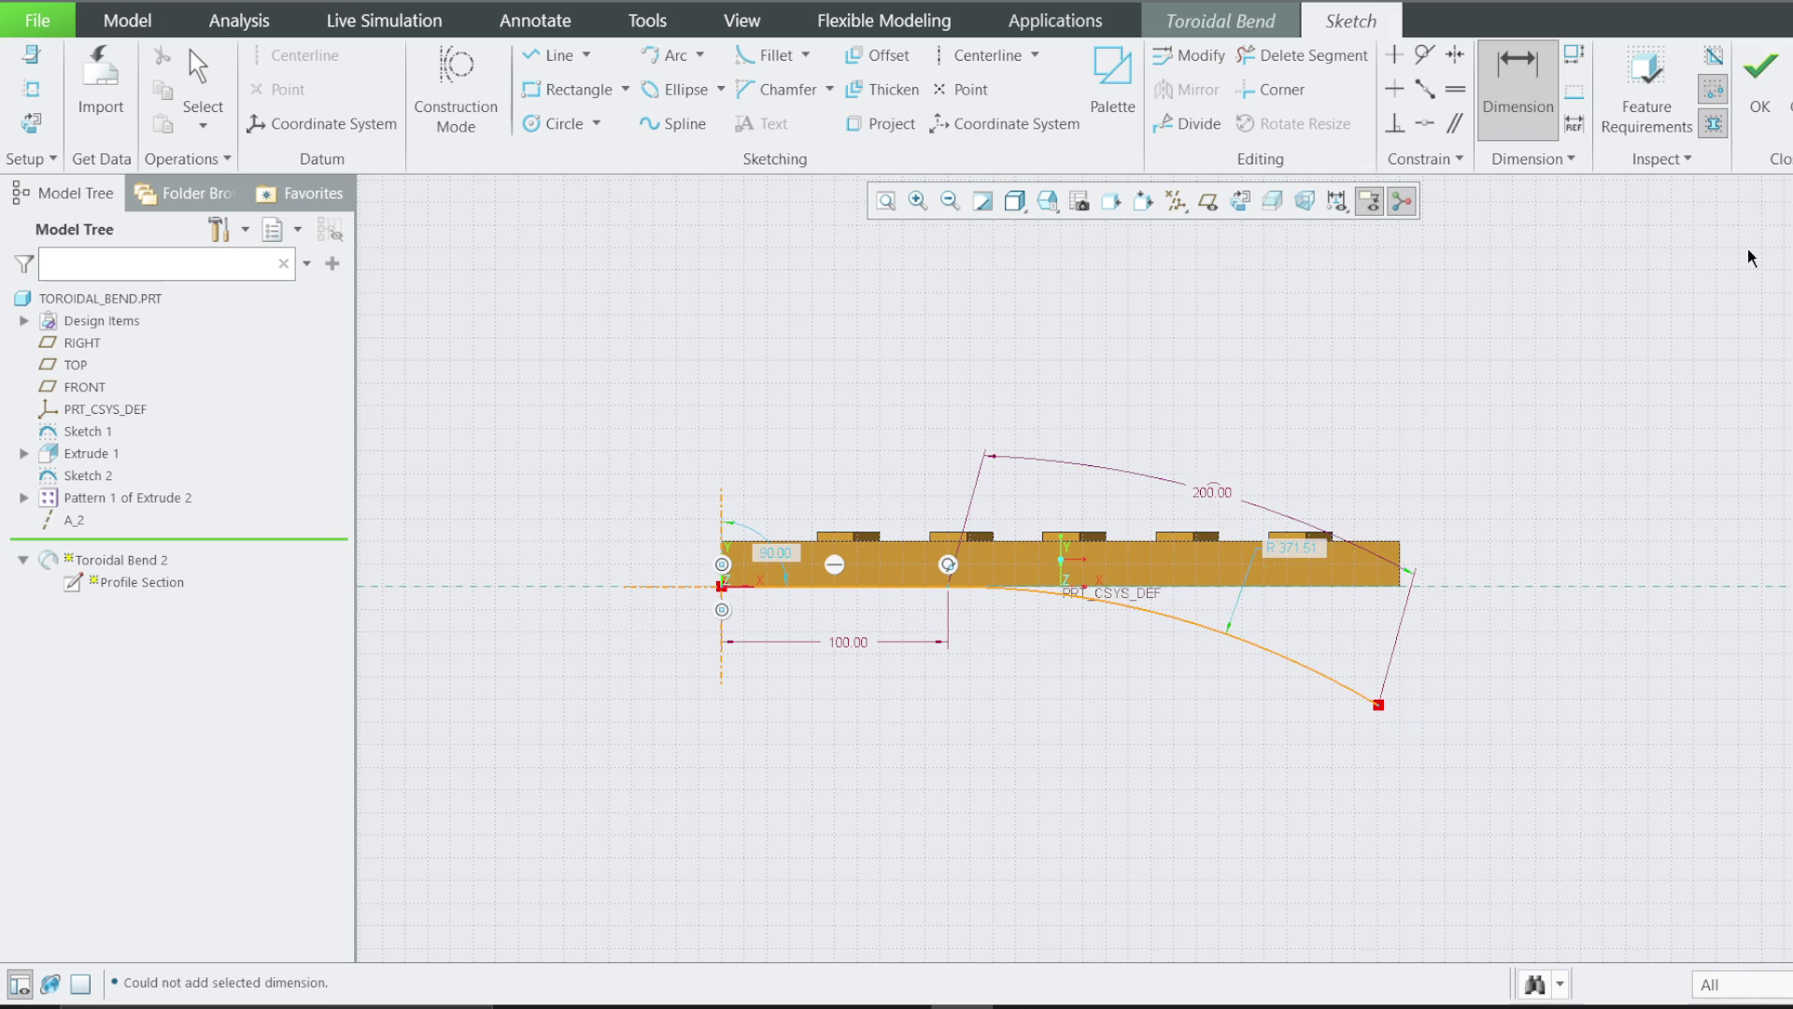
# Finish the profile section sketch and accept the redefined Toroidal Bend 2
pyautogui.click(1753, 86)
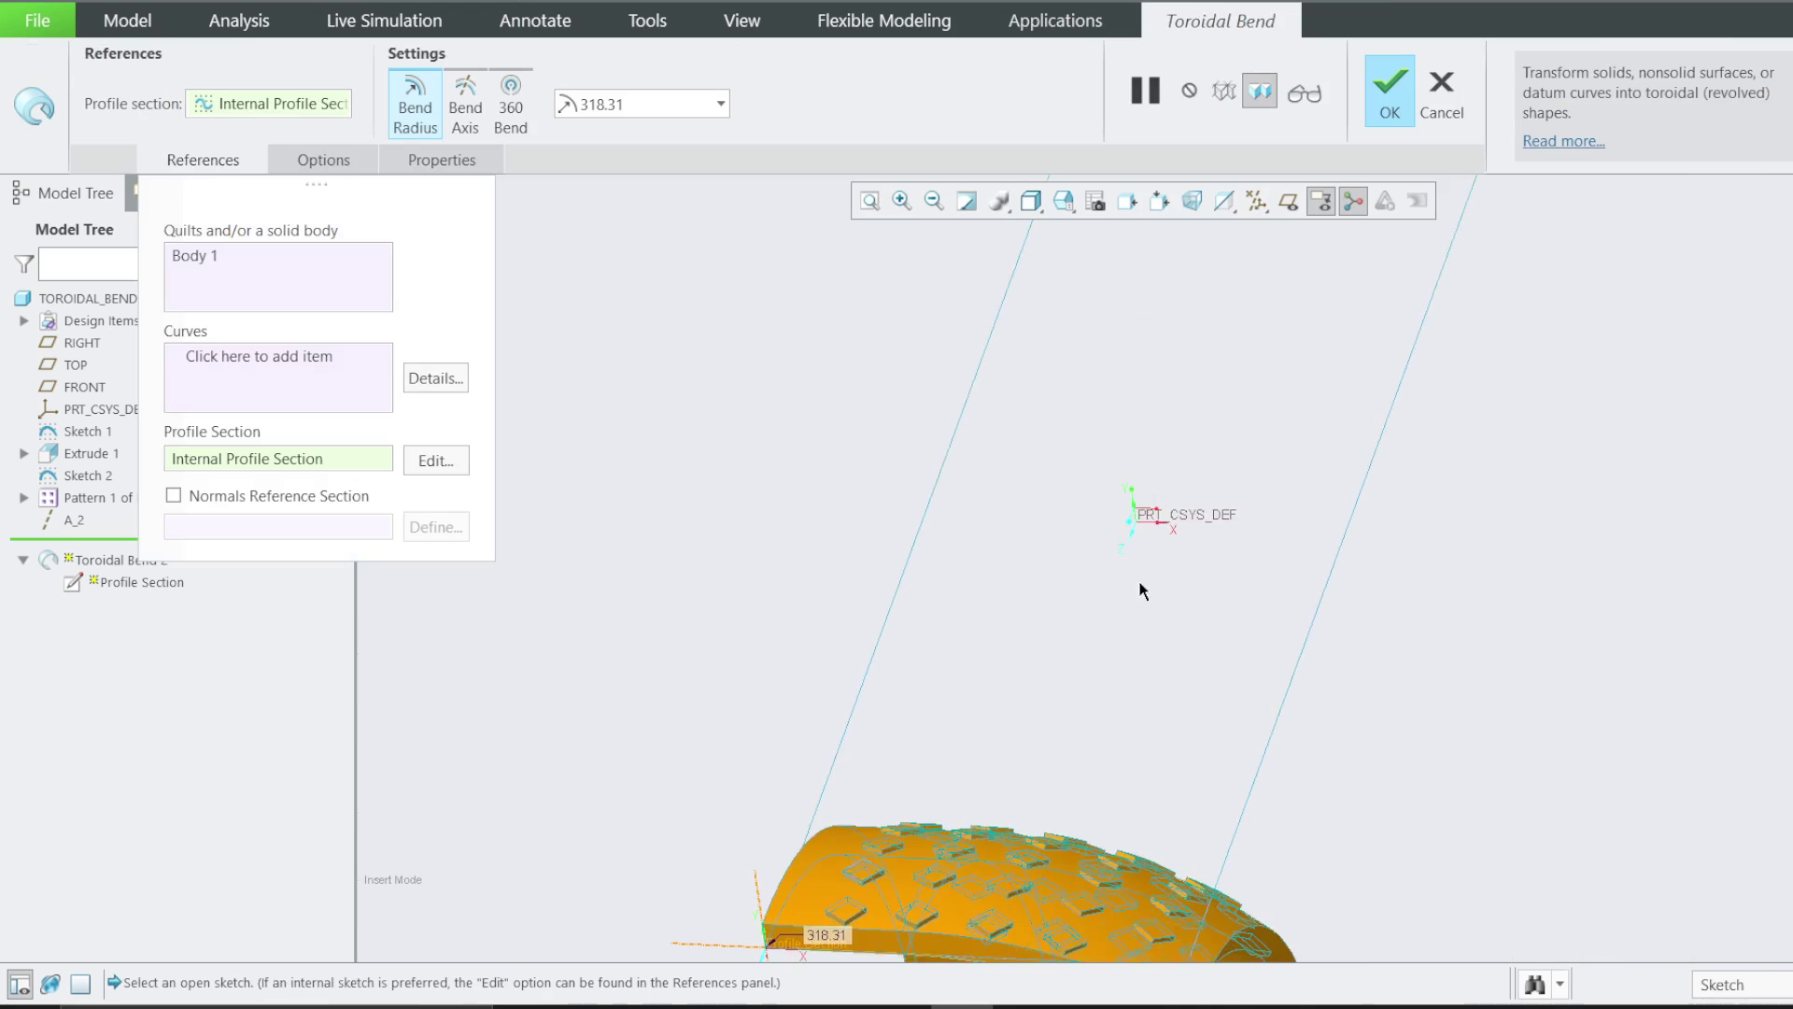
pyautogui.click(1386, 88)
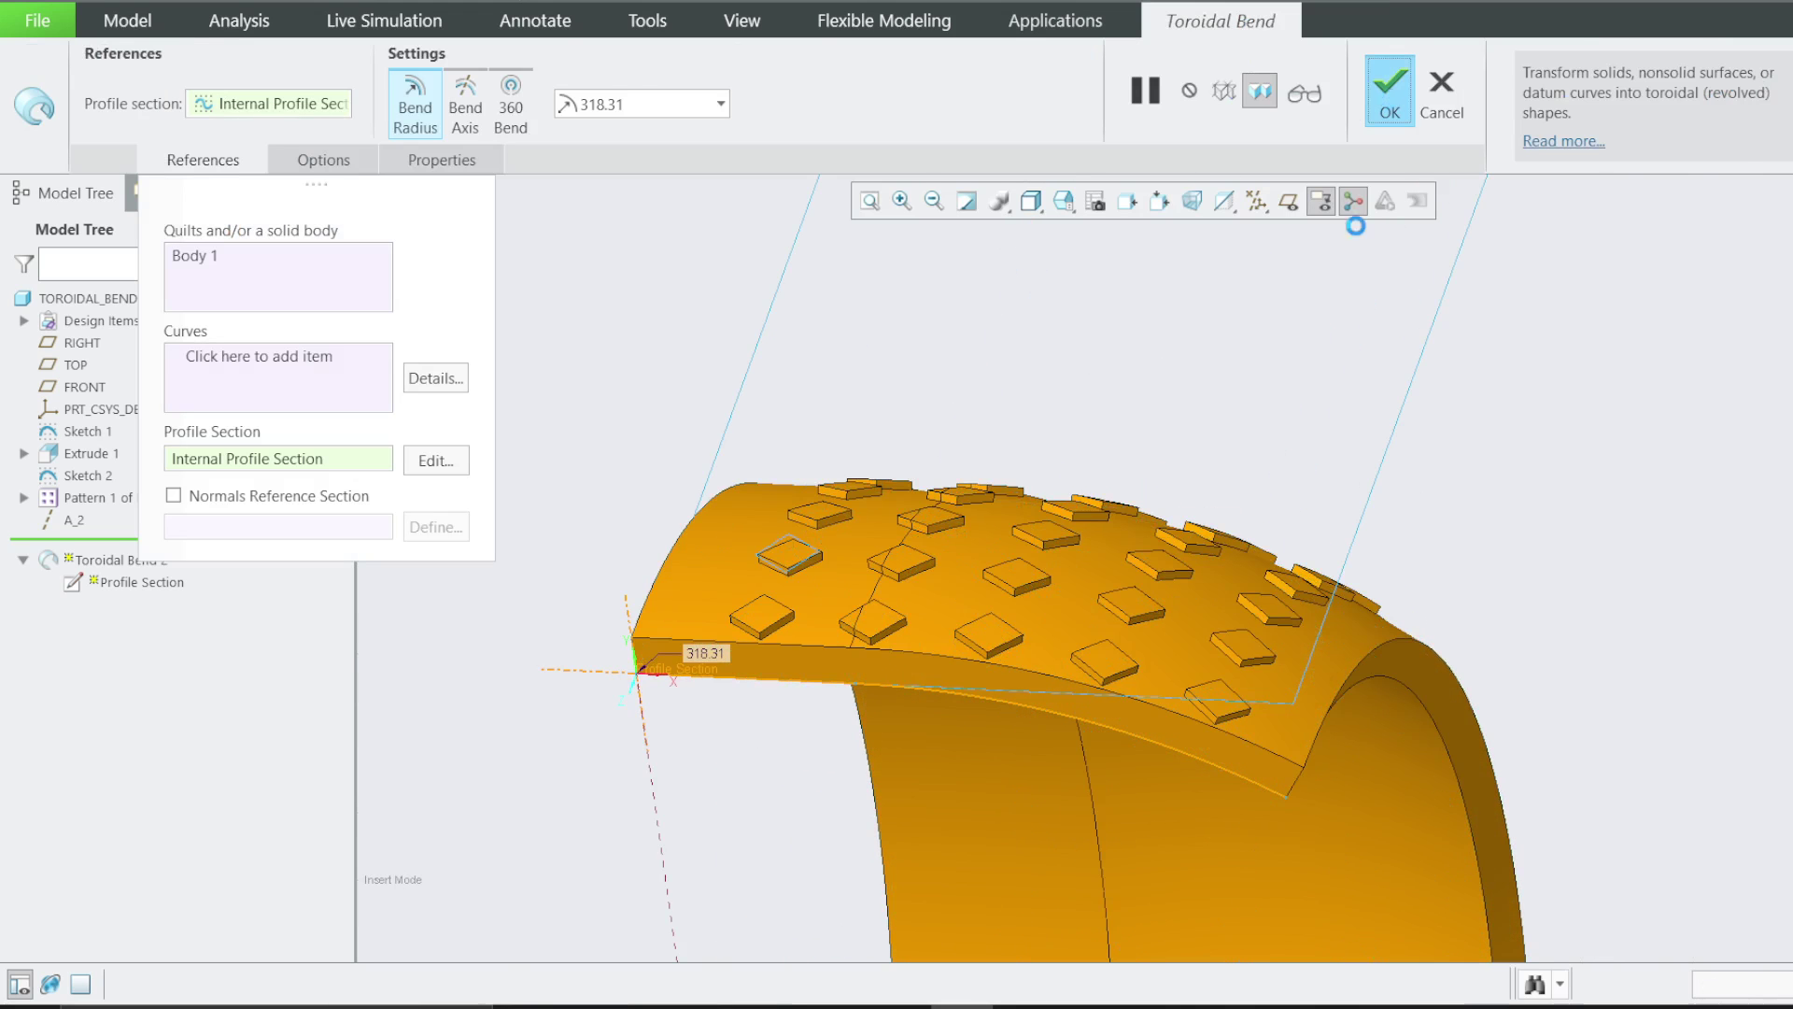
pyautogui.scroll(6, 1095, 547)
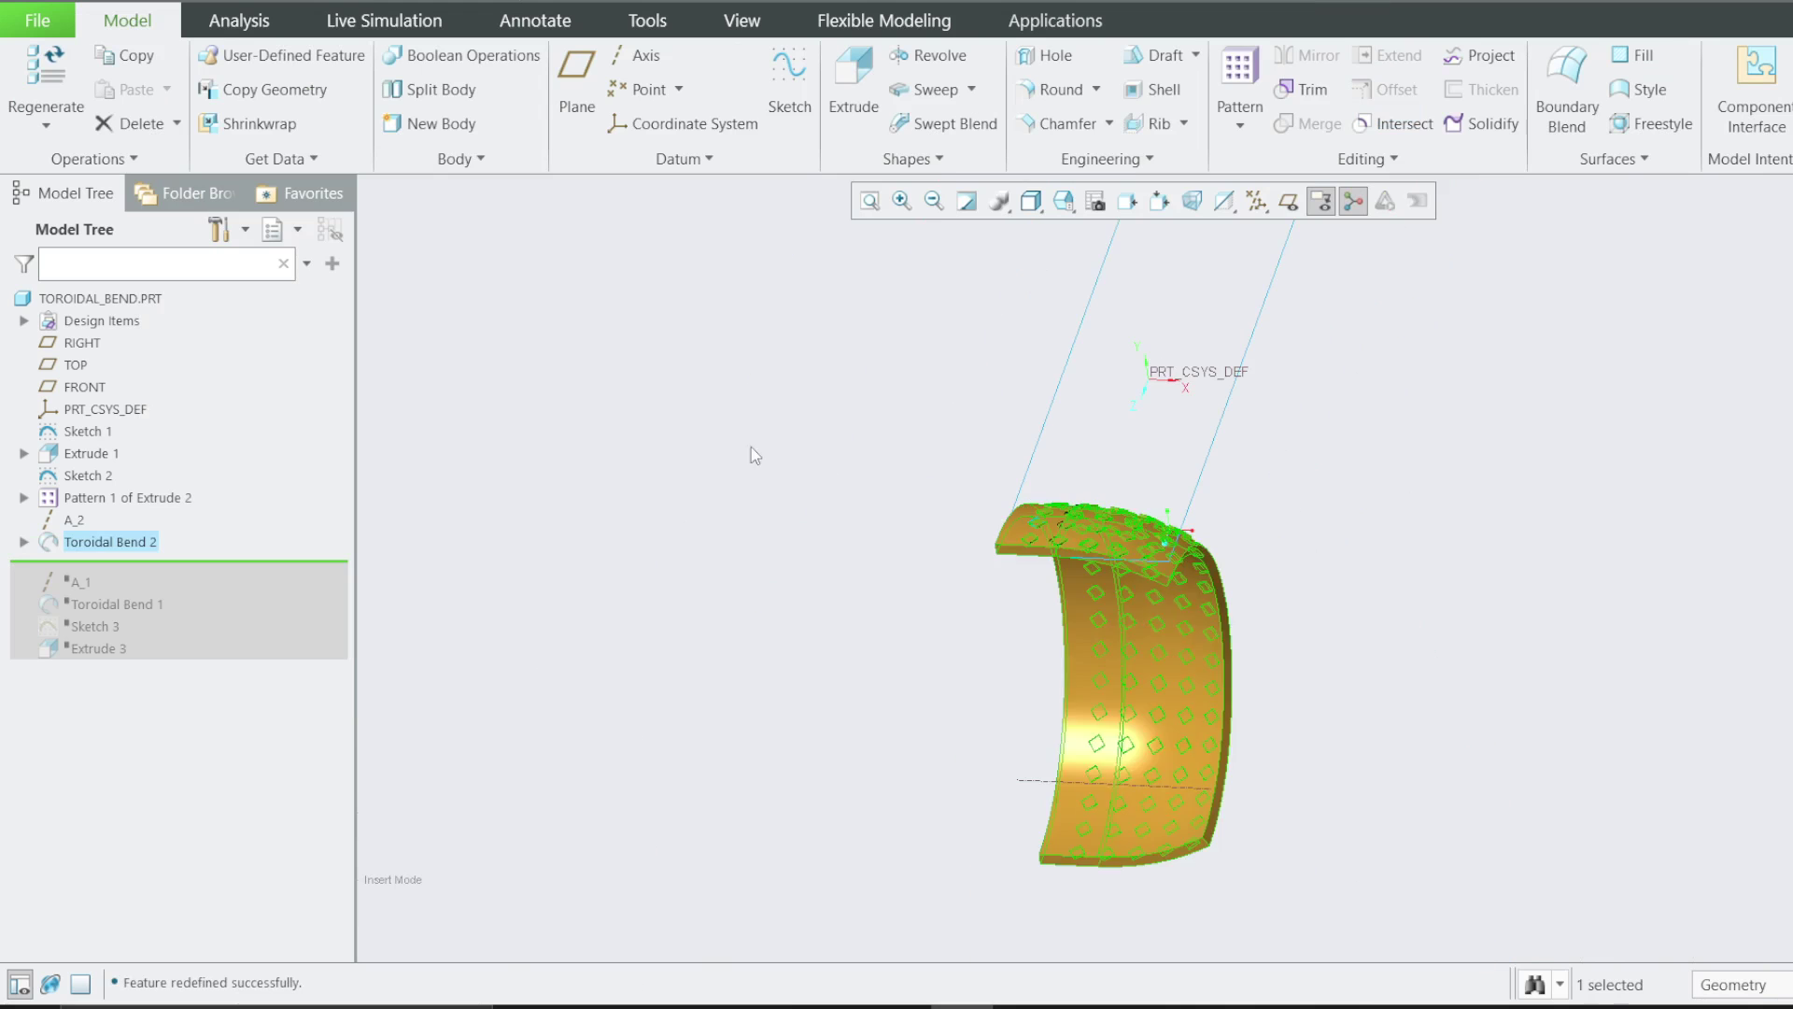
pyautogui.click(751, 446)
pyautogui.moveTo(962, 520); pyautogui.dragTo(909, 776, button='middle')
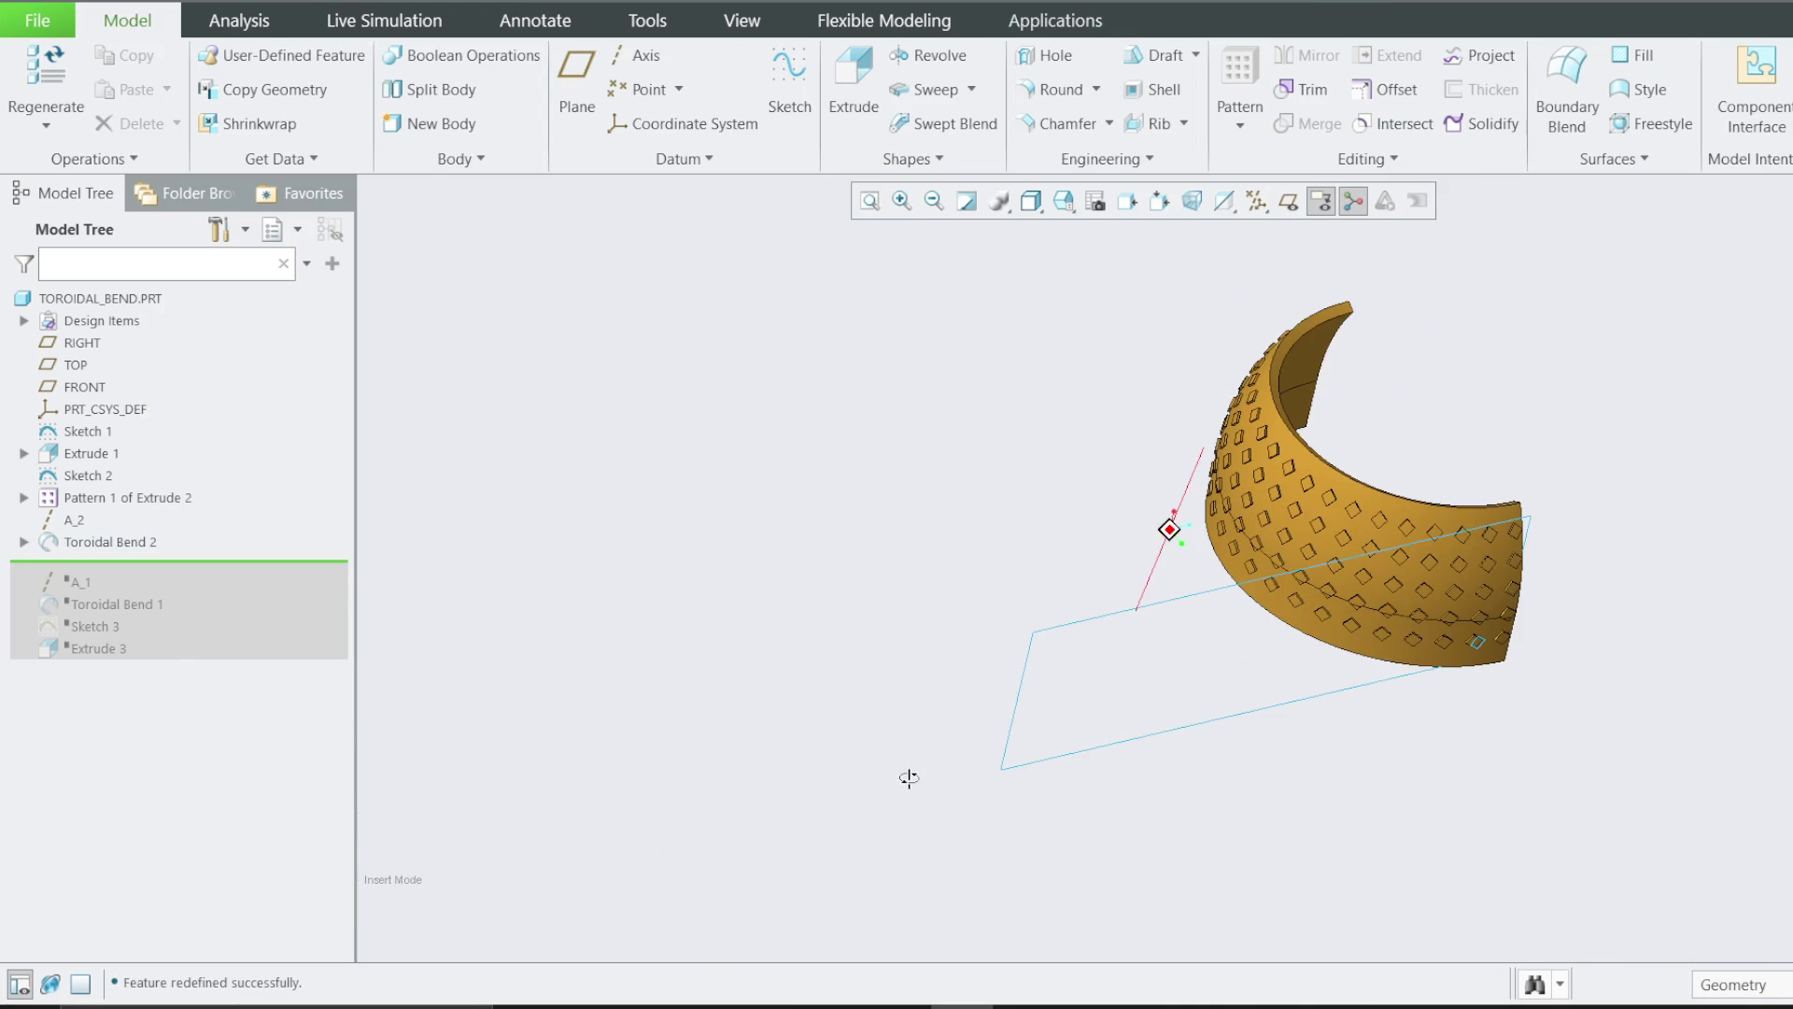
# Redefine Toroidal Bend 2 with the 360 Bend method and choose one short end face of the plate as Plane 1
pyautogui.rightClick(79, 543)
pyautogui.click(131, 431)
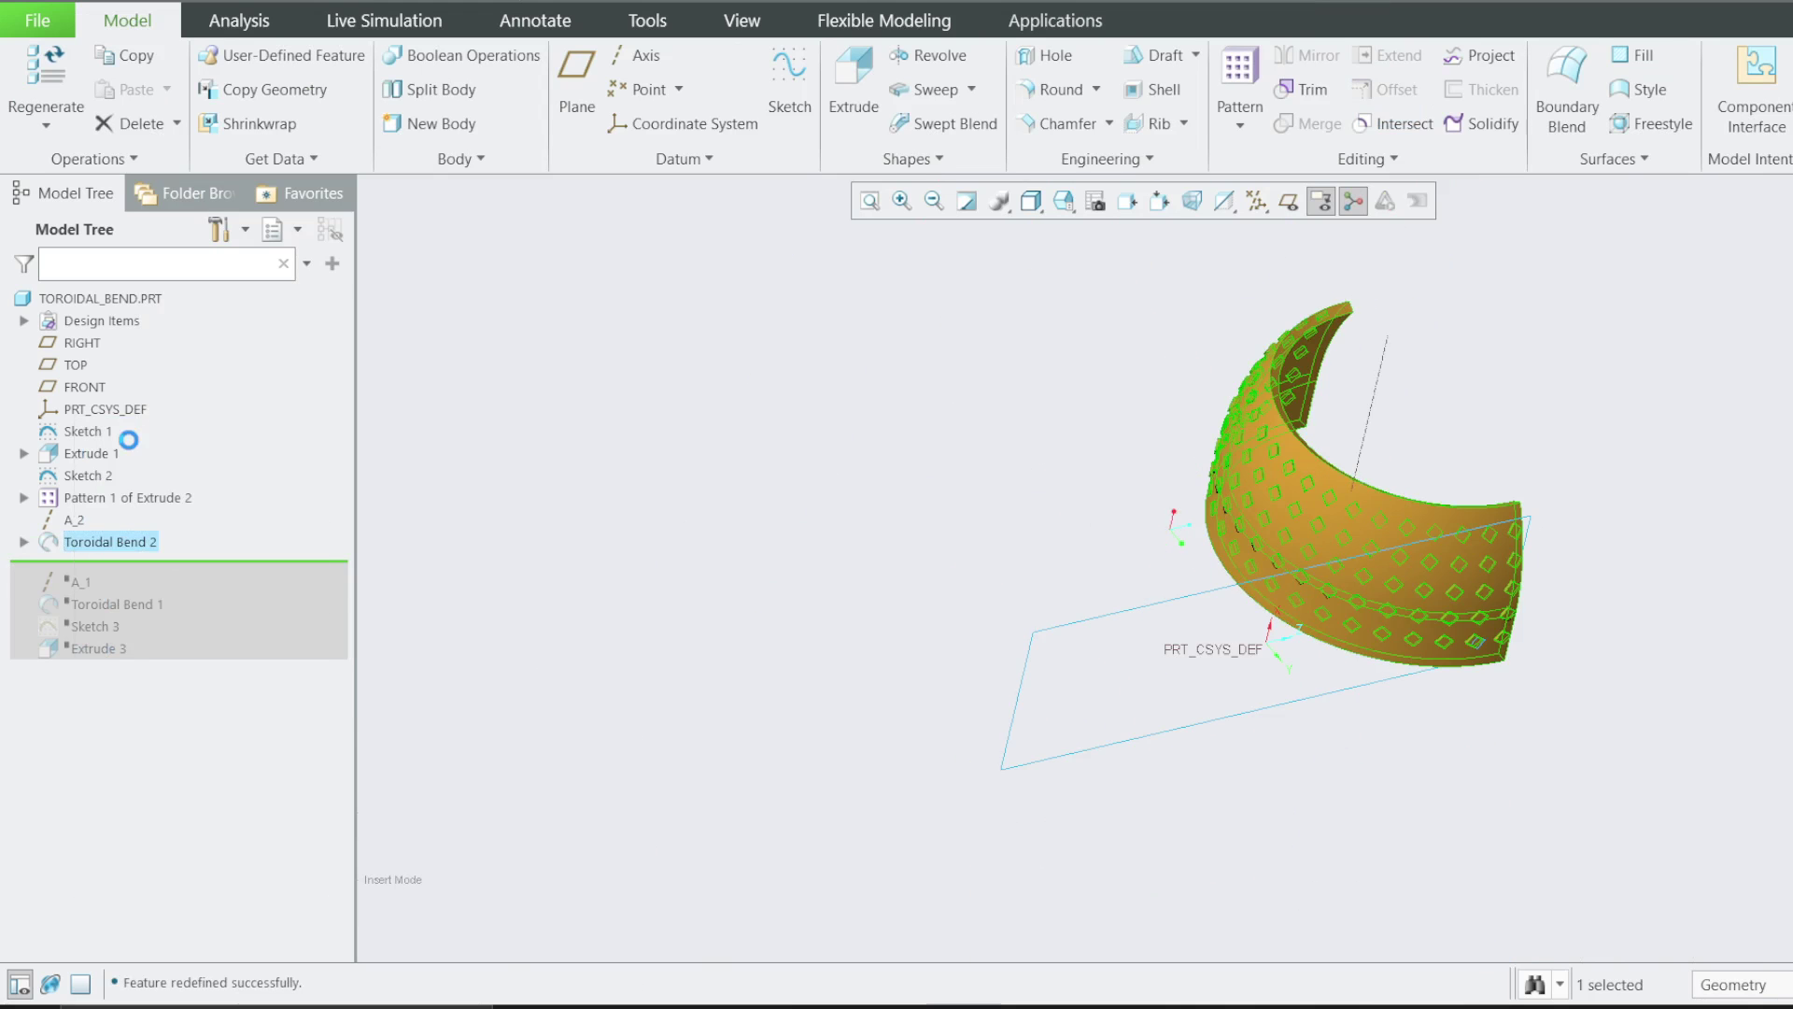
pyautogui.click(511, 105)
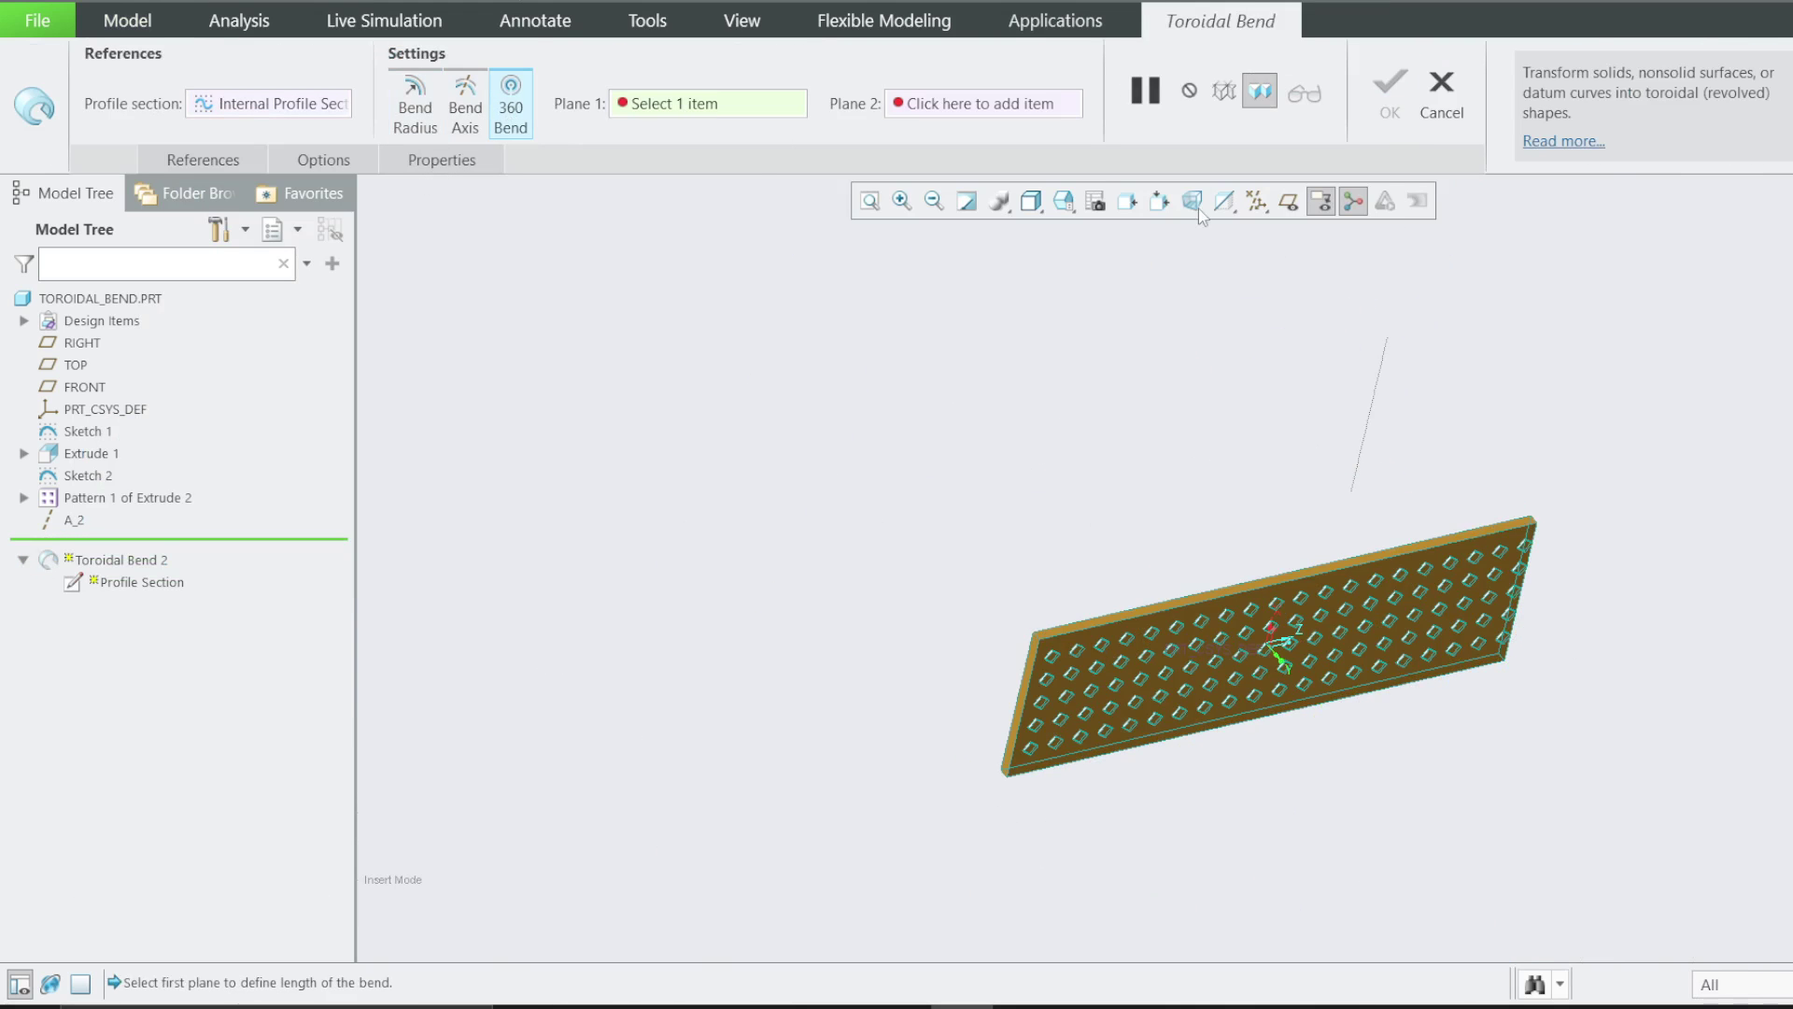
pyautogui.scroll(-3, 1020, 637)
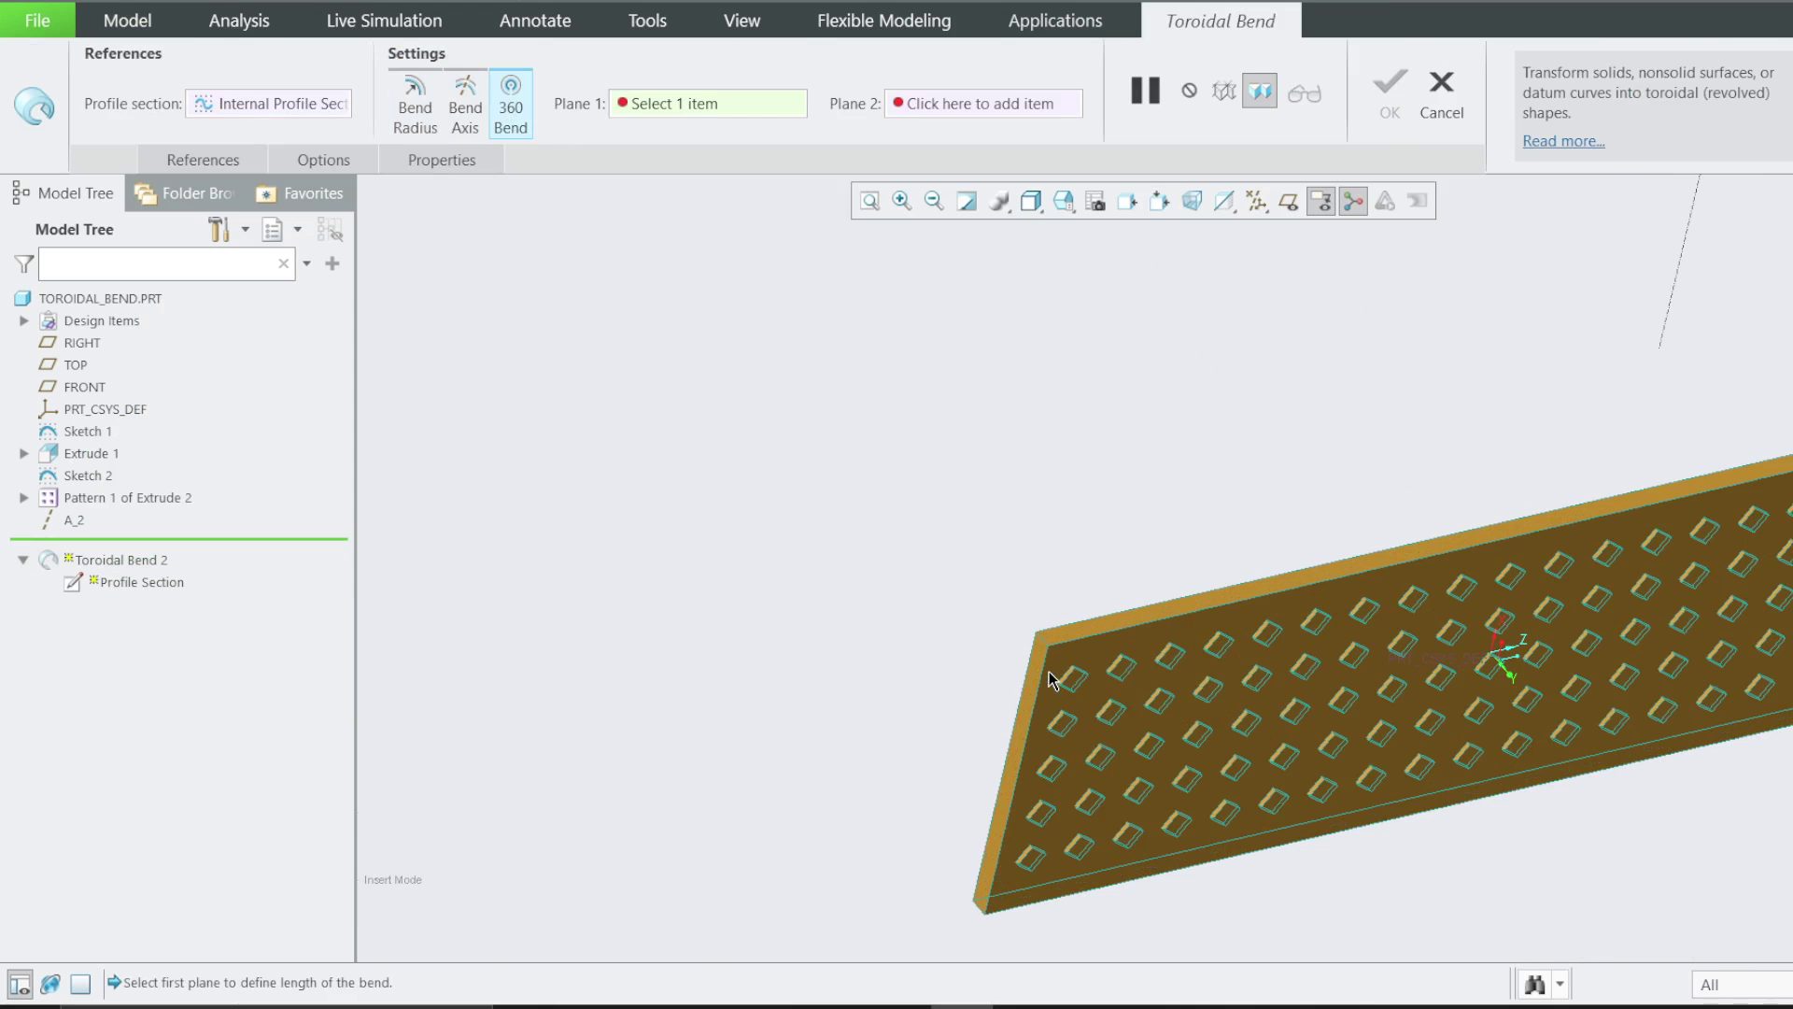
pyautogui.click(1040, 682)
# Choose the opposite short end face of the plate as Plane 2 and accept the 360 bend
pyautogui.scroll(4, 805, 619)
pyautogui.moveTo(1125, 469); pyautogui.dragTo(1287, 515, button='middle')
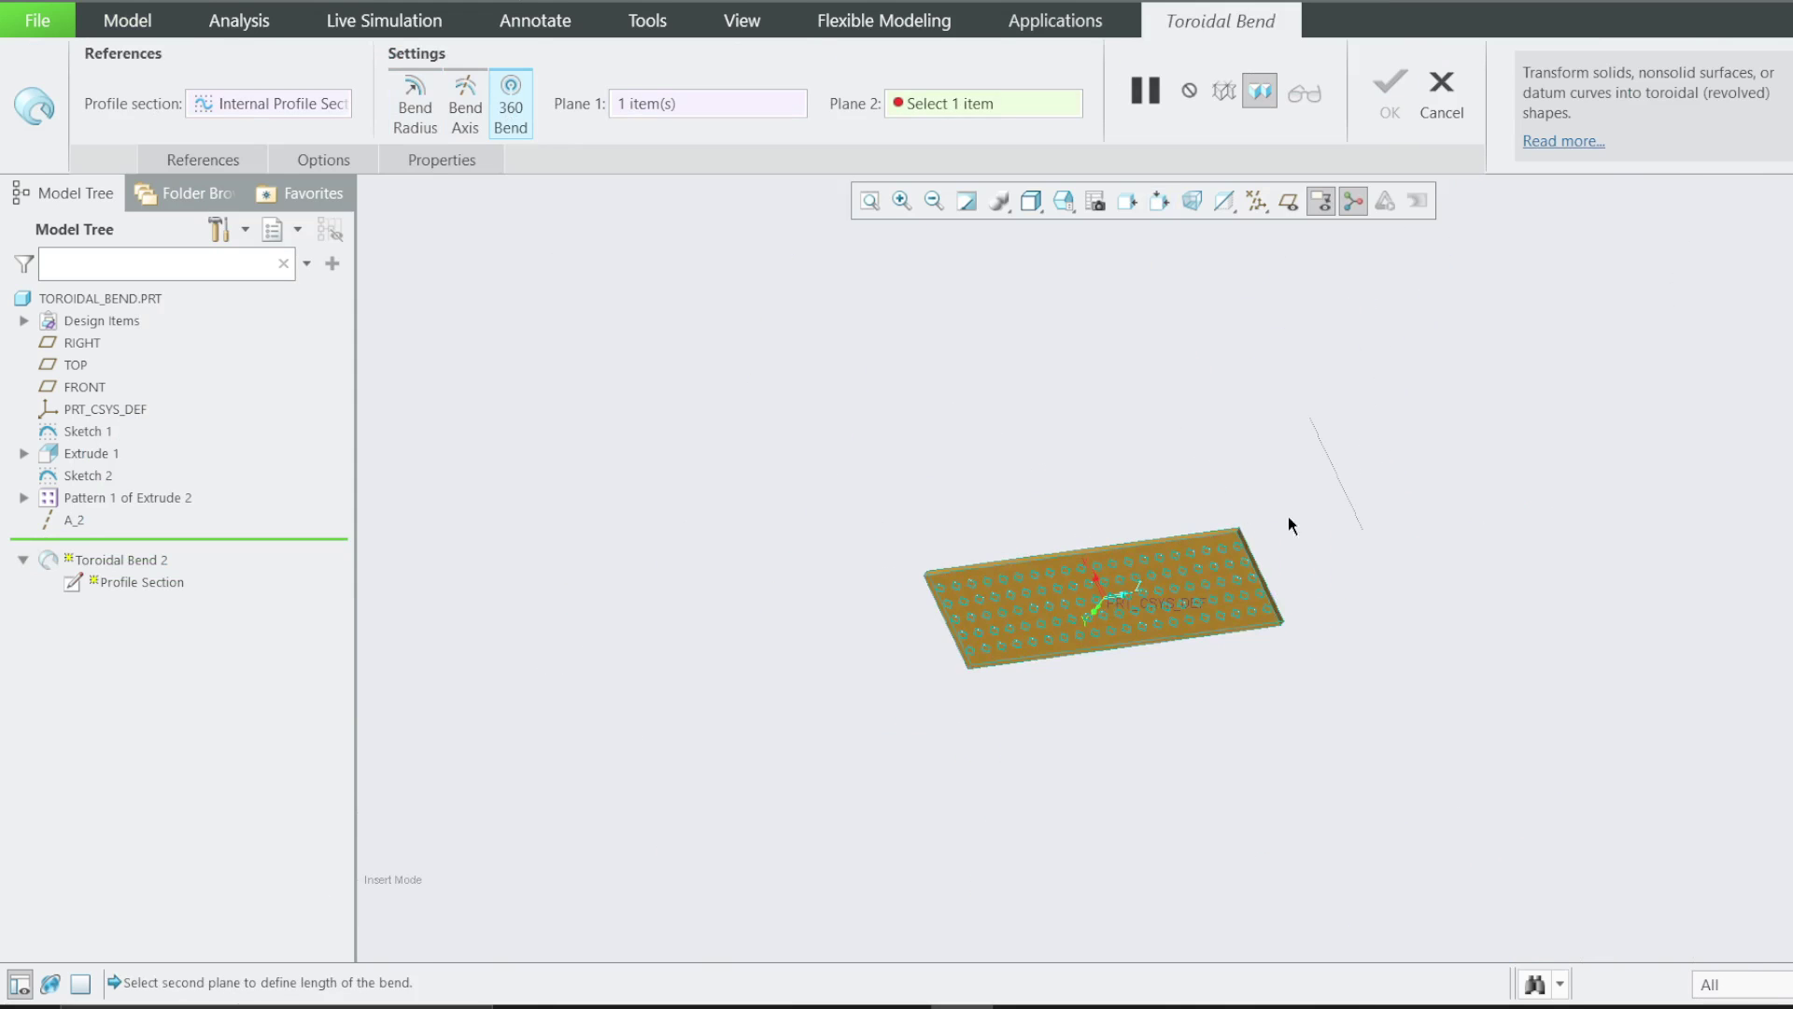
pyautogui.scroll(-5, 1279, 555)
pyautogui.moveTo(1216, 729); pyautogui.dragTo(1163, 733, button='middle')
pyautogui.click(1102, 719)
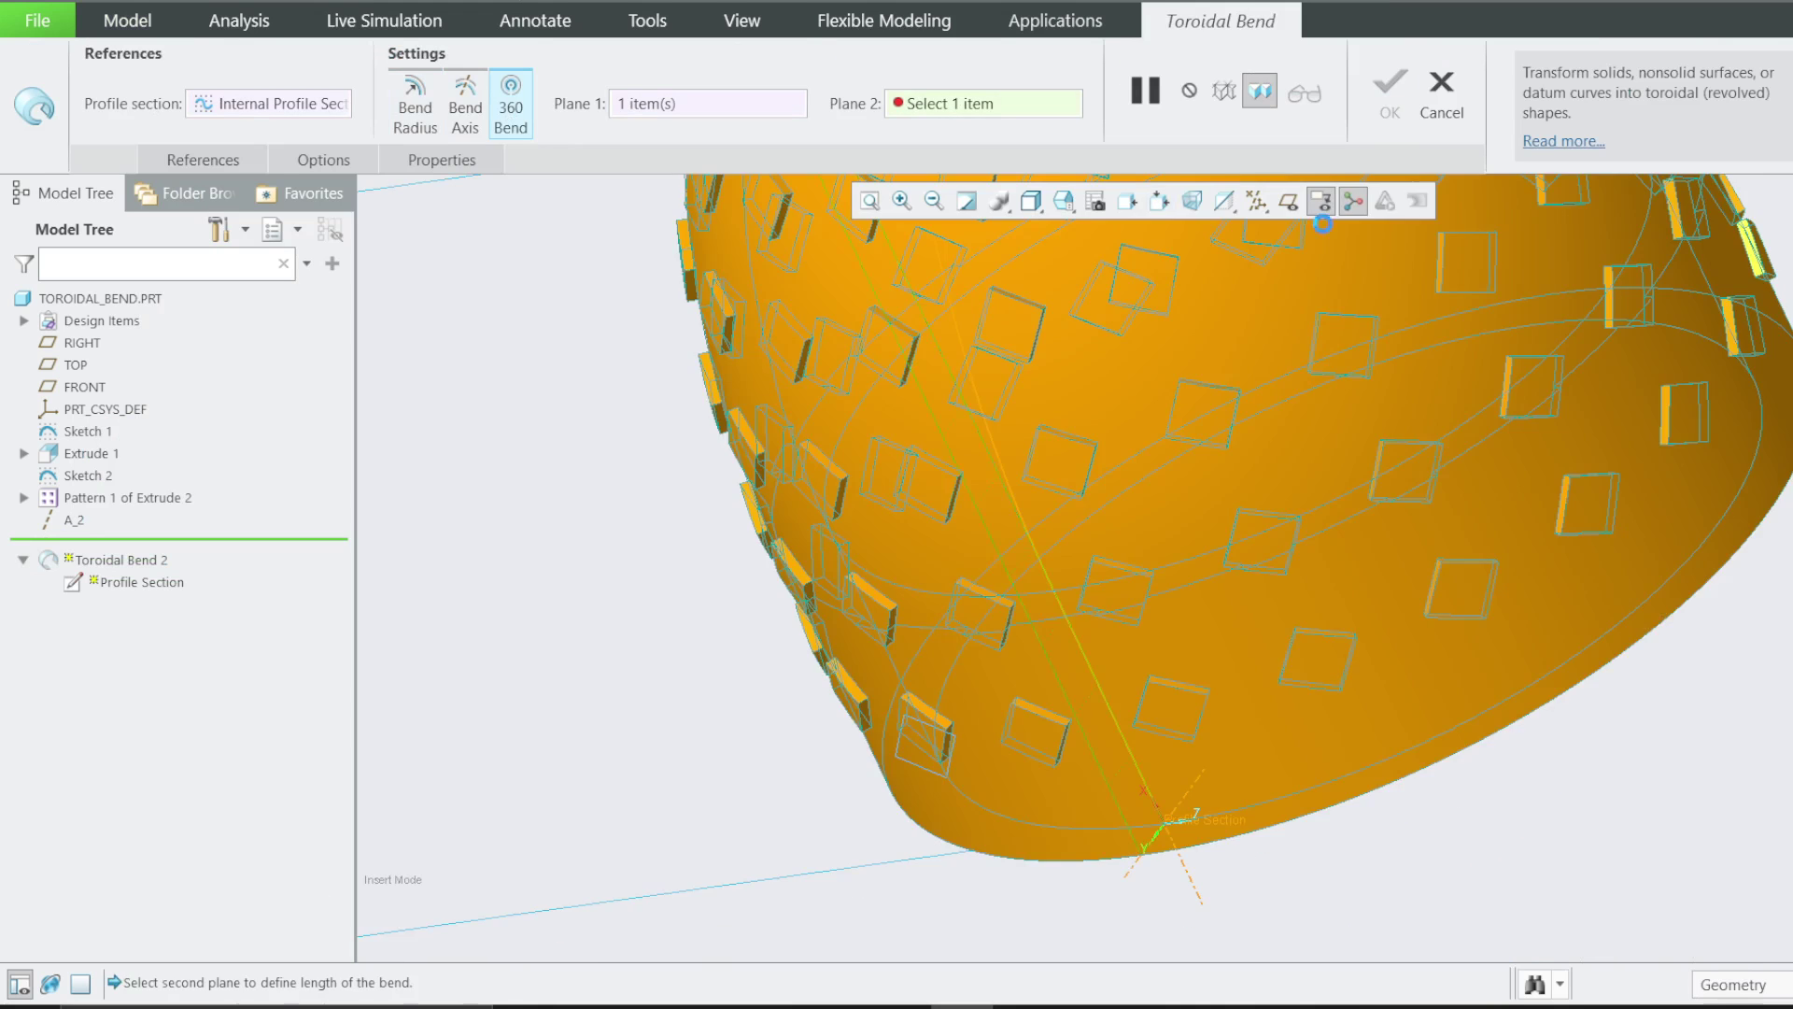
pyautogui.click(1407, 107)
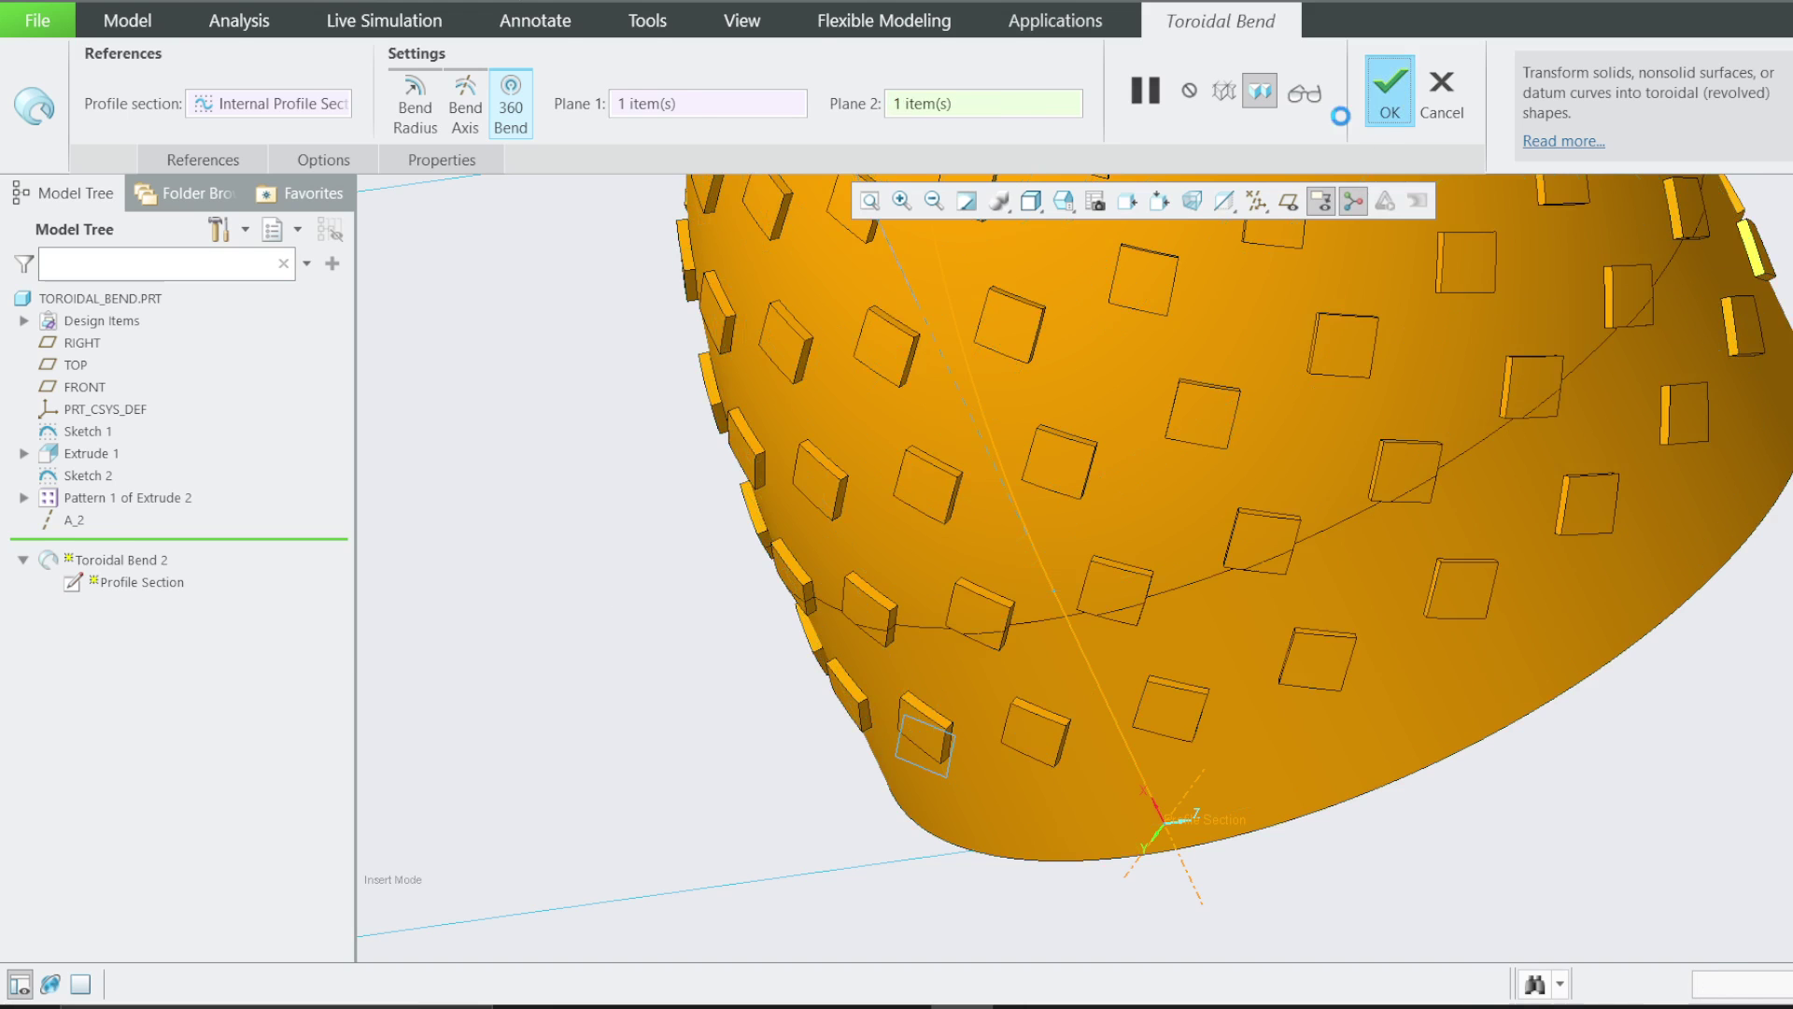
# Examine the bent tire's shape in the RIGHT and BOTTOM views and from an oblique angle
pyautogui.scroll(7, 996, 562)
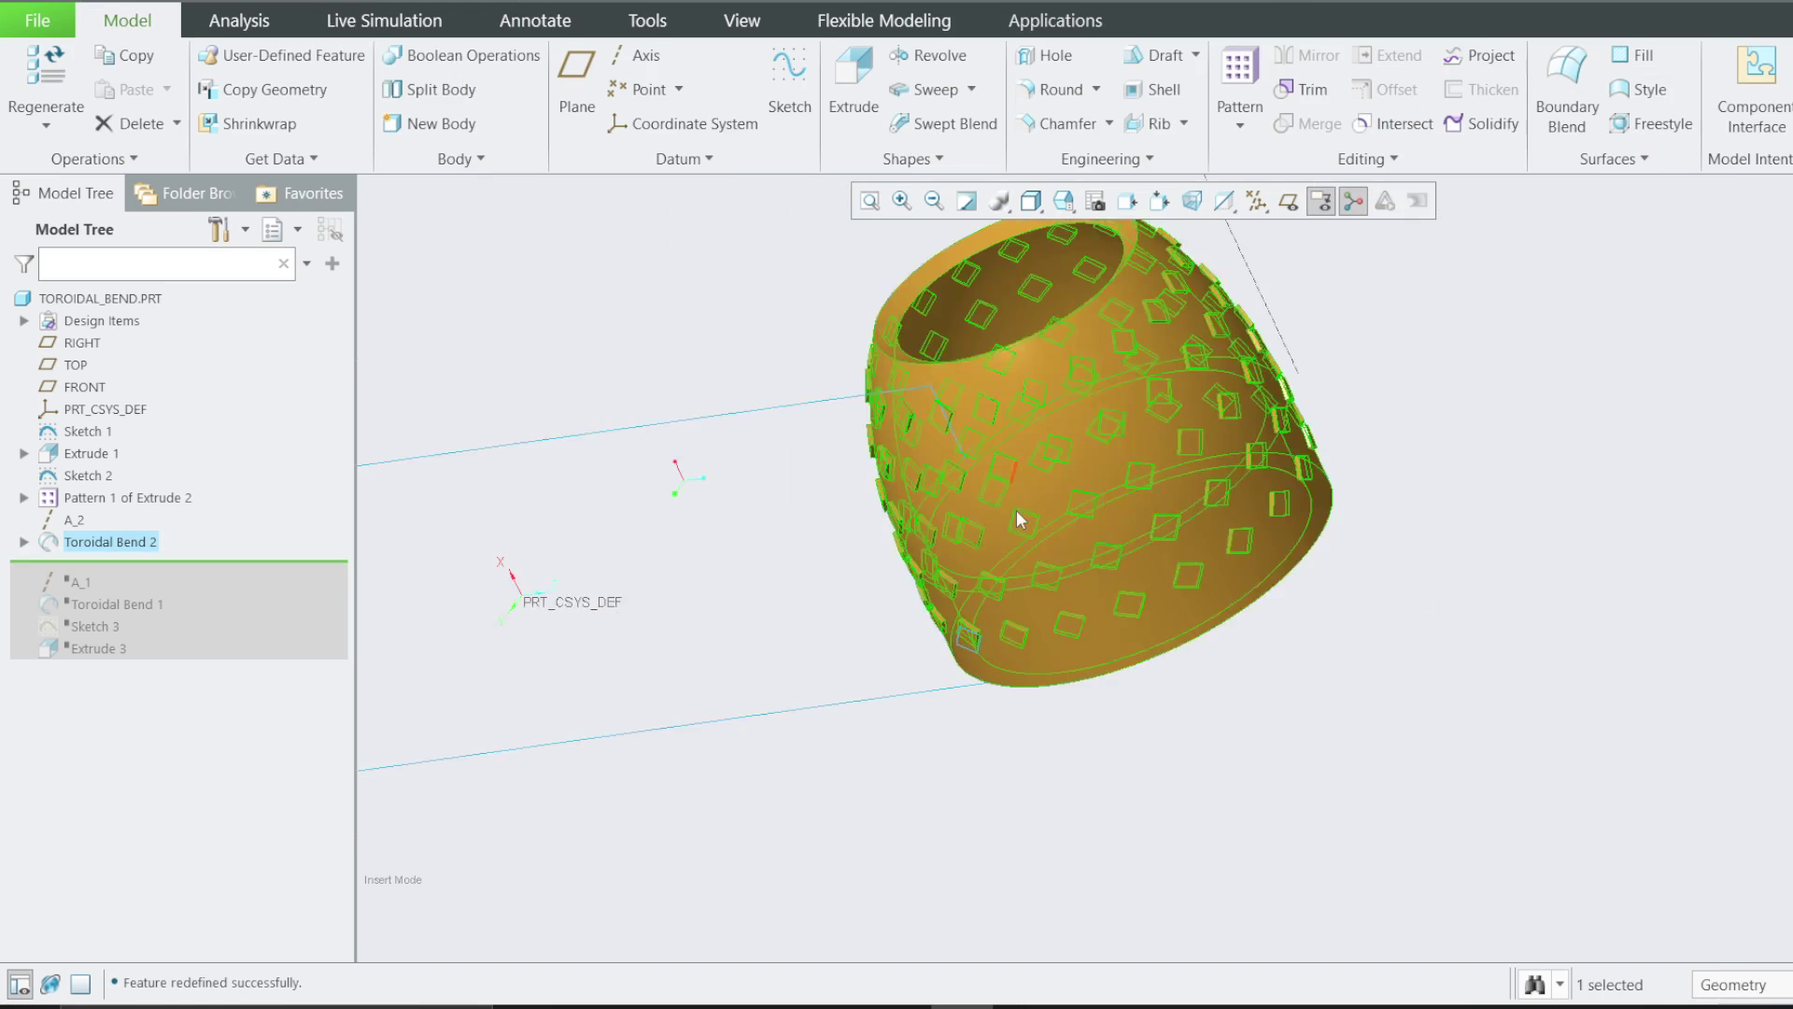
pyautogui.click(1384, 395)
pyautogui.moveTo(1109, 508); pyautogui.dragTo(1190, 467, button='middle')
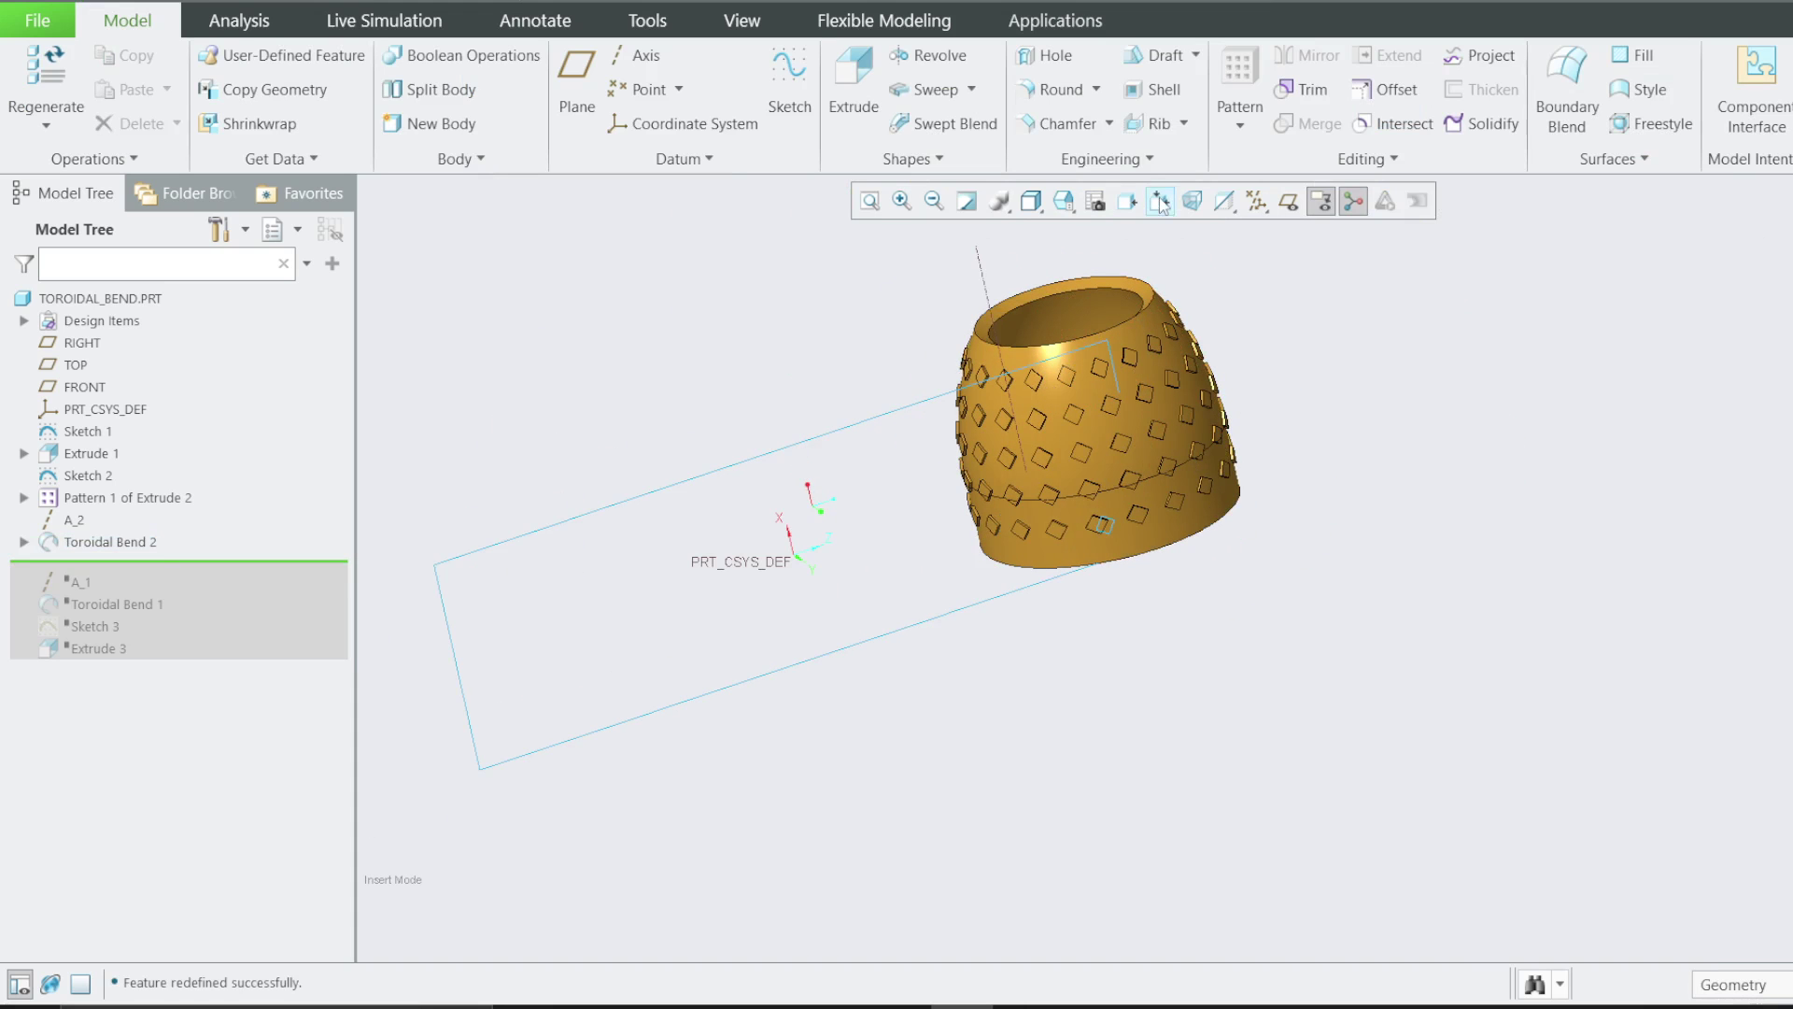
pyautogui.click(1078, 205)
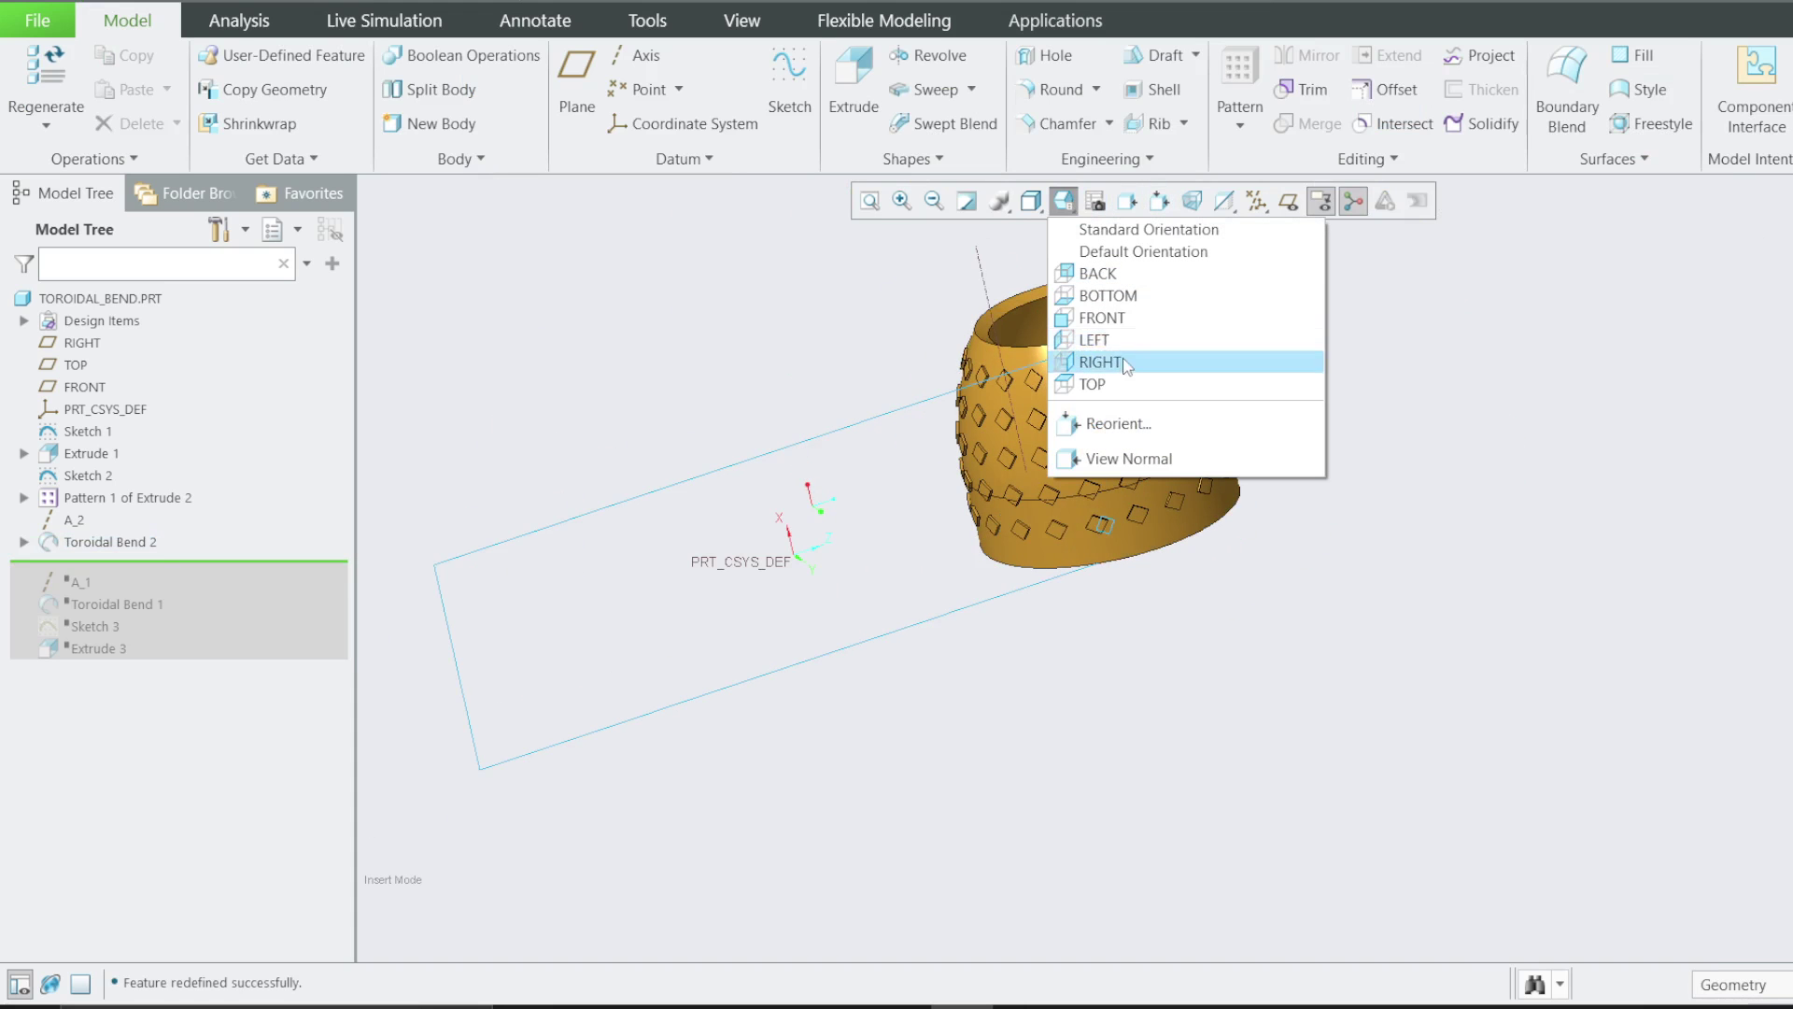
pyautogui.click(1130, 356)
pyautogui.click(1069, 203)
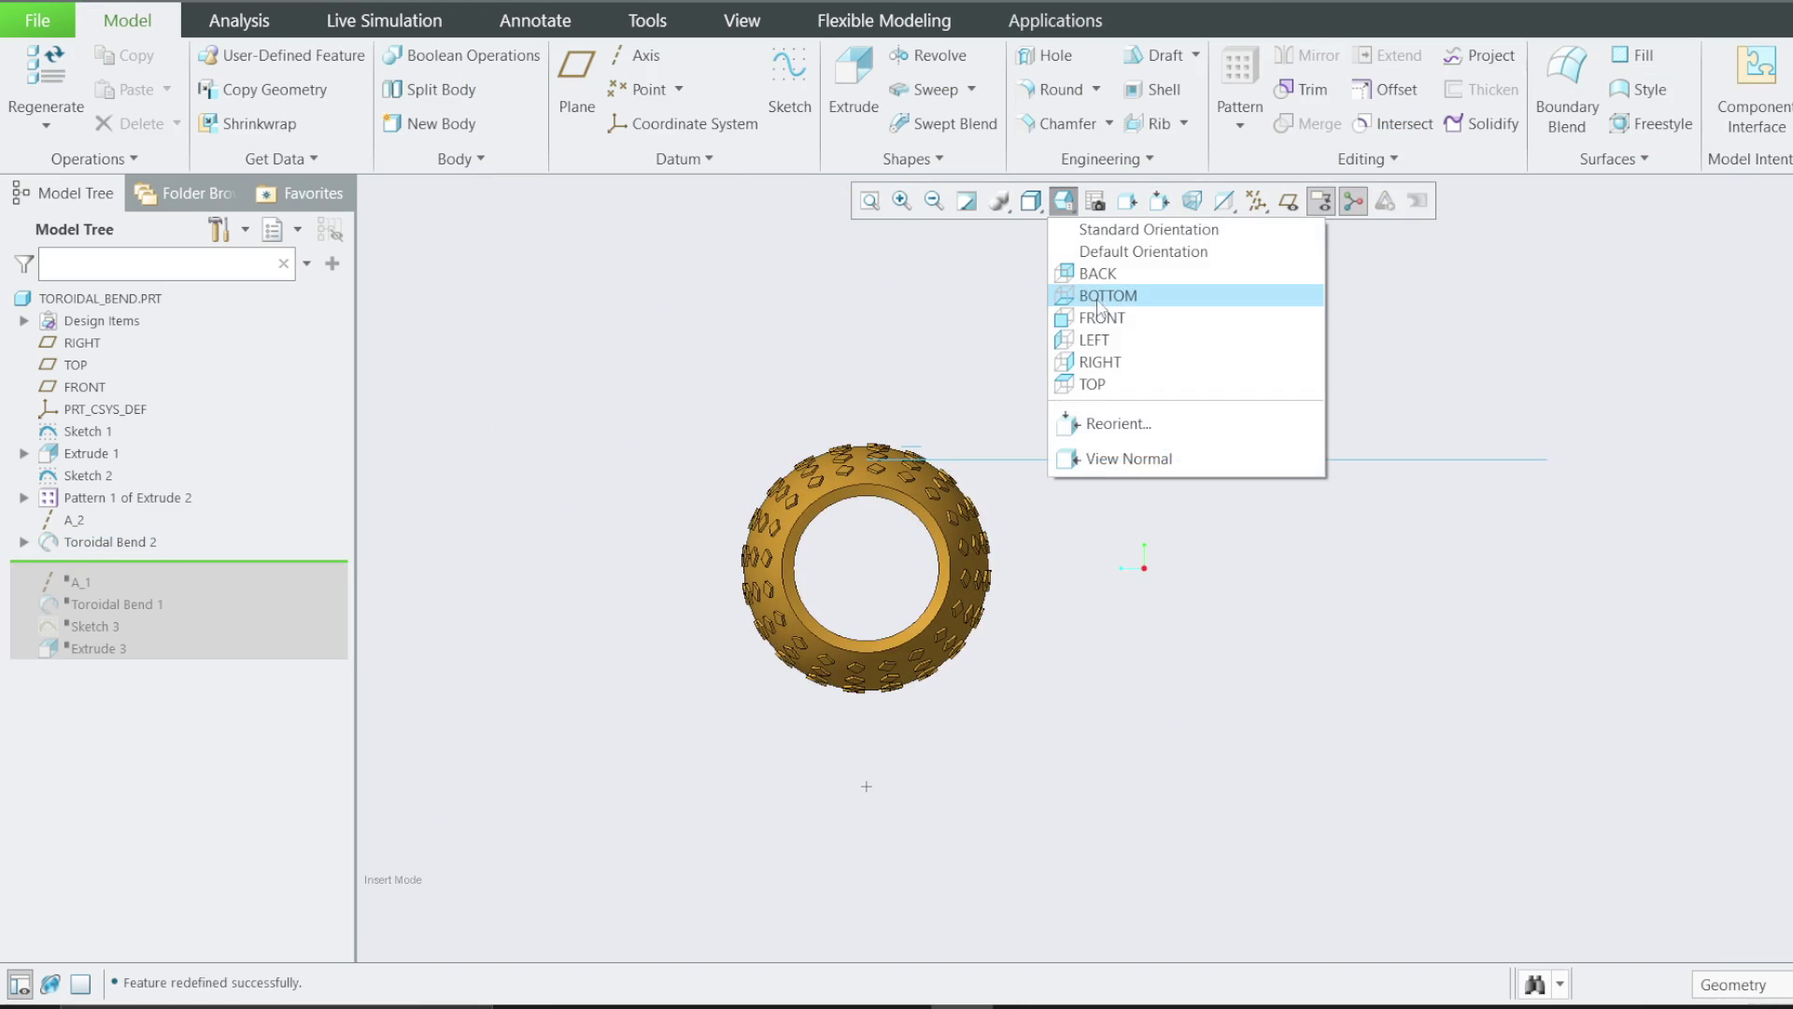
pyautogui.click(1102, 298)
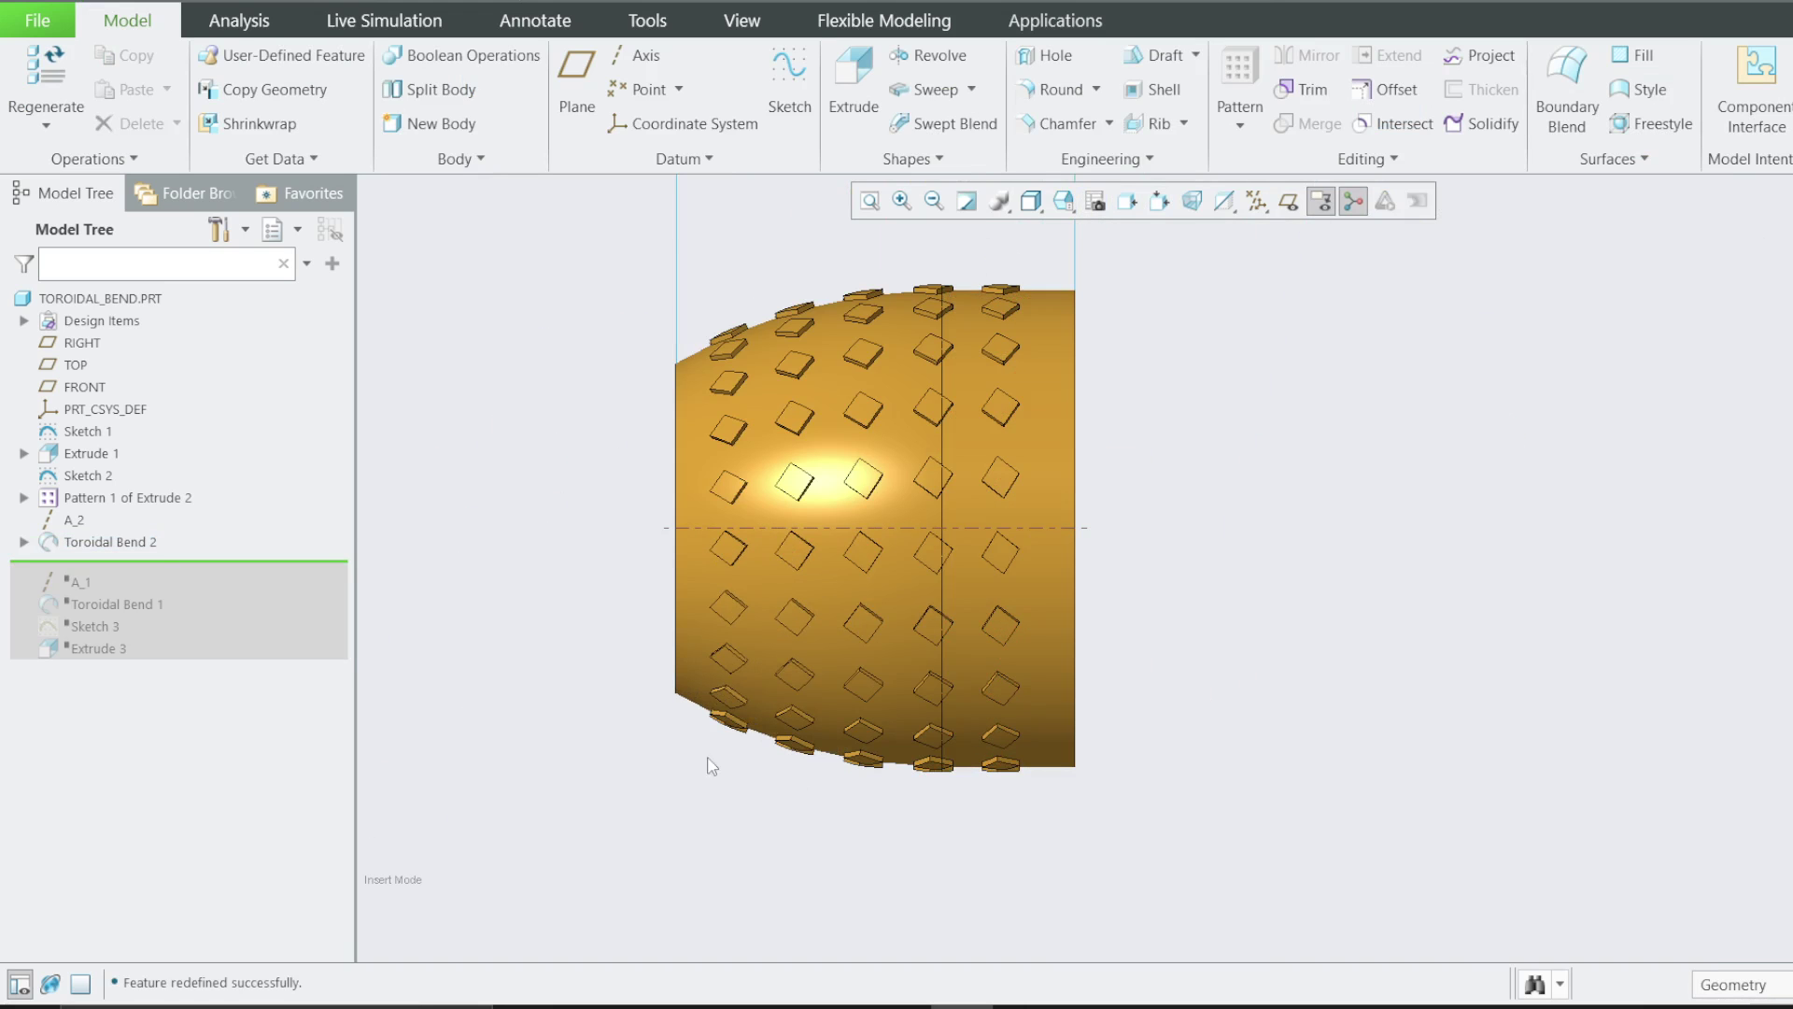
pyautogui.moveTo(710, 663); pyautogui.dragTo(868, 636, button='middle')
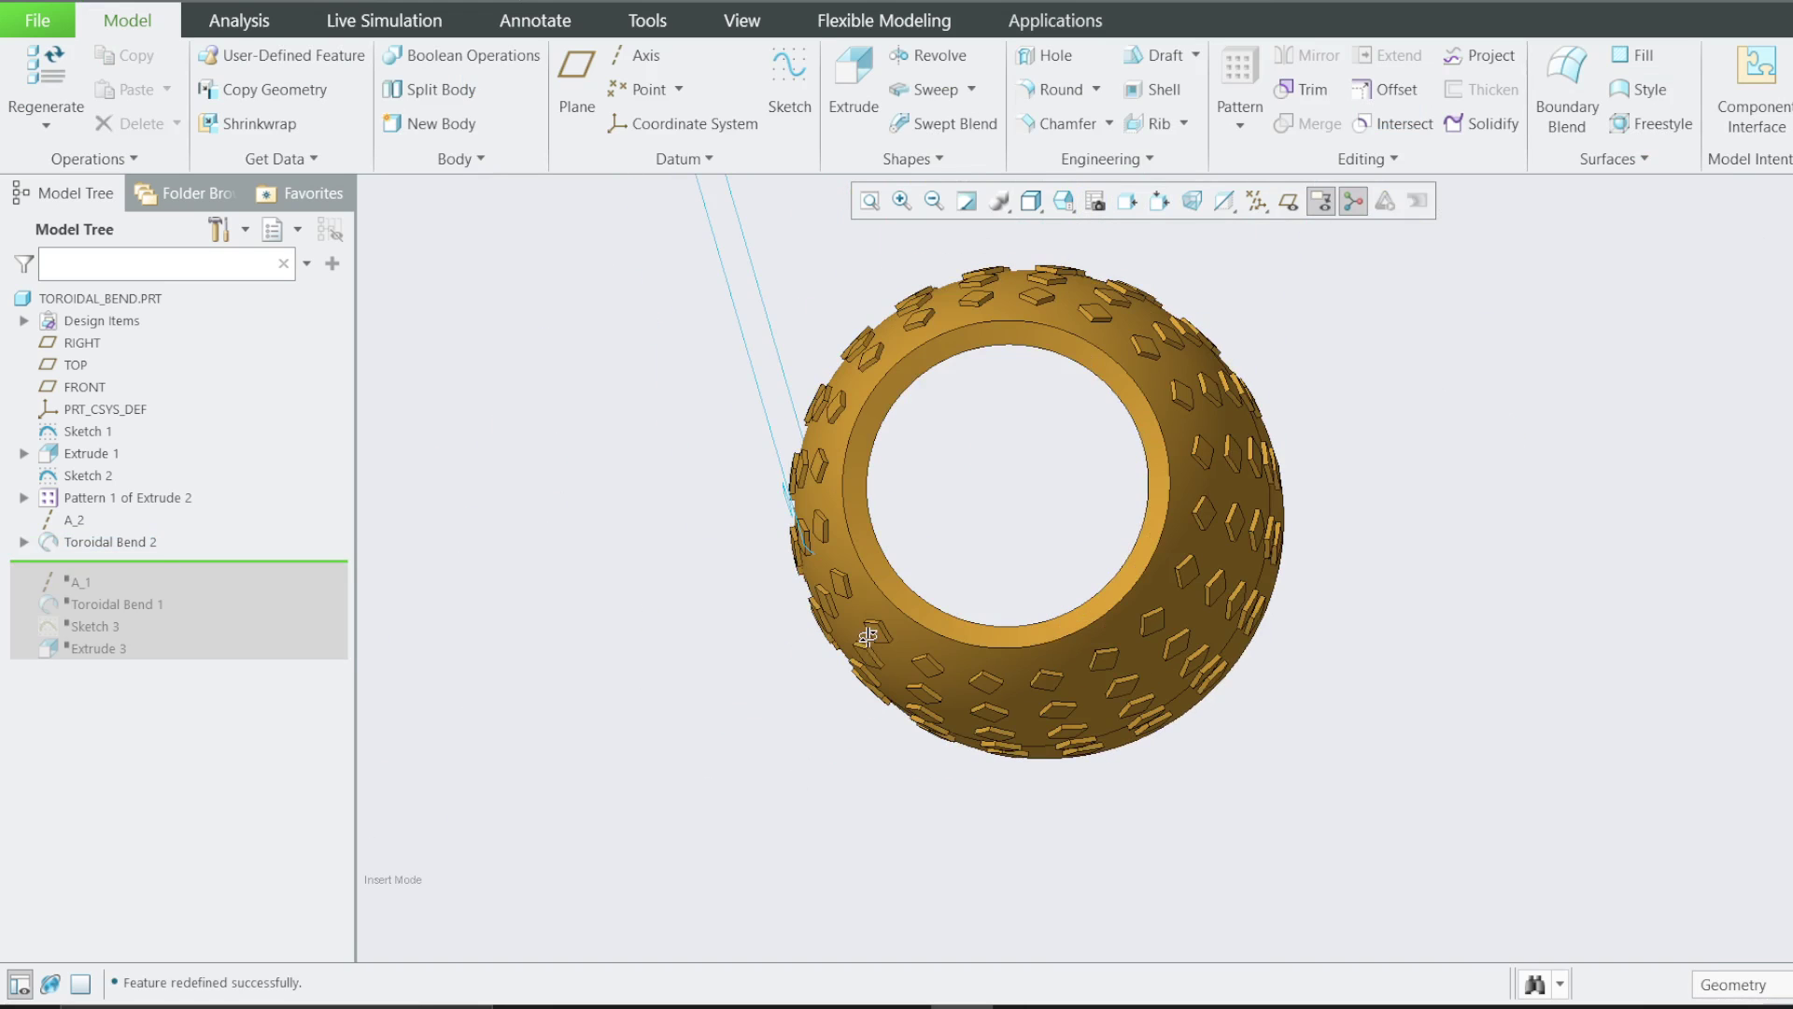
# Redefine Toroidal Bend 2 and open its internal profile section for editing in the 2D sketch view
pyautogui.rightClick(70, 542)
pyautogui.click(111, 428)
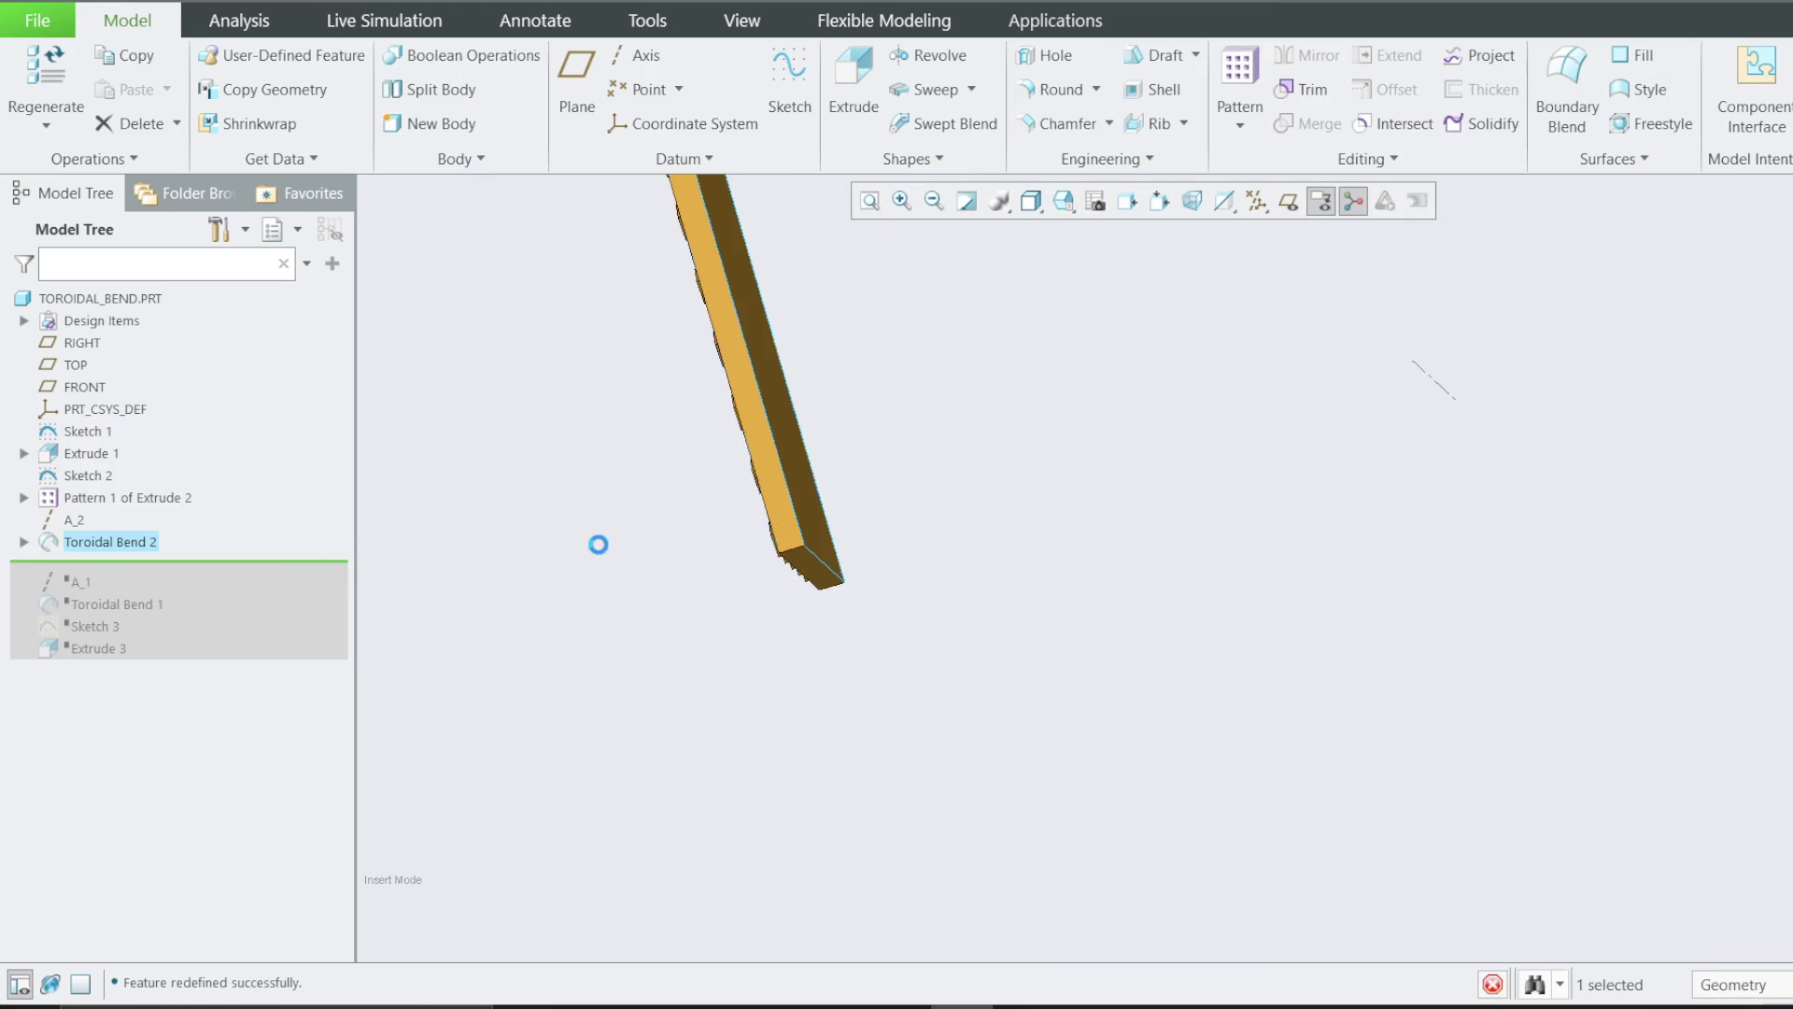
pyautogui.scroll(2, 938, 446)
pyautogui.moveTo(937, 445); pyautogui.dragTo(979, 354, button='middle')
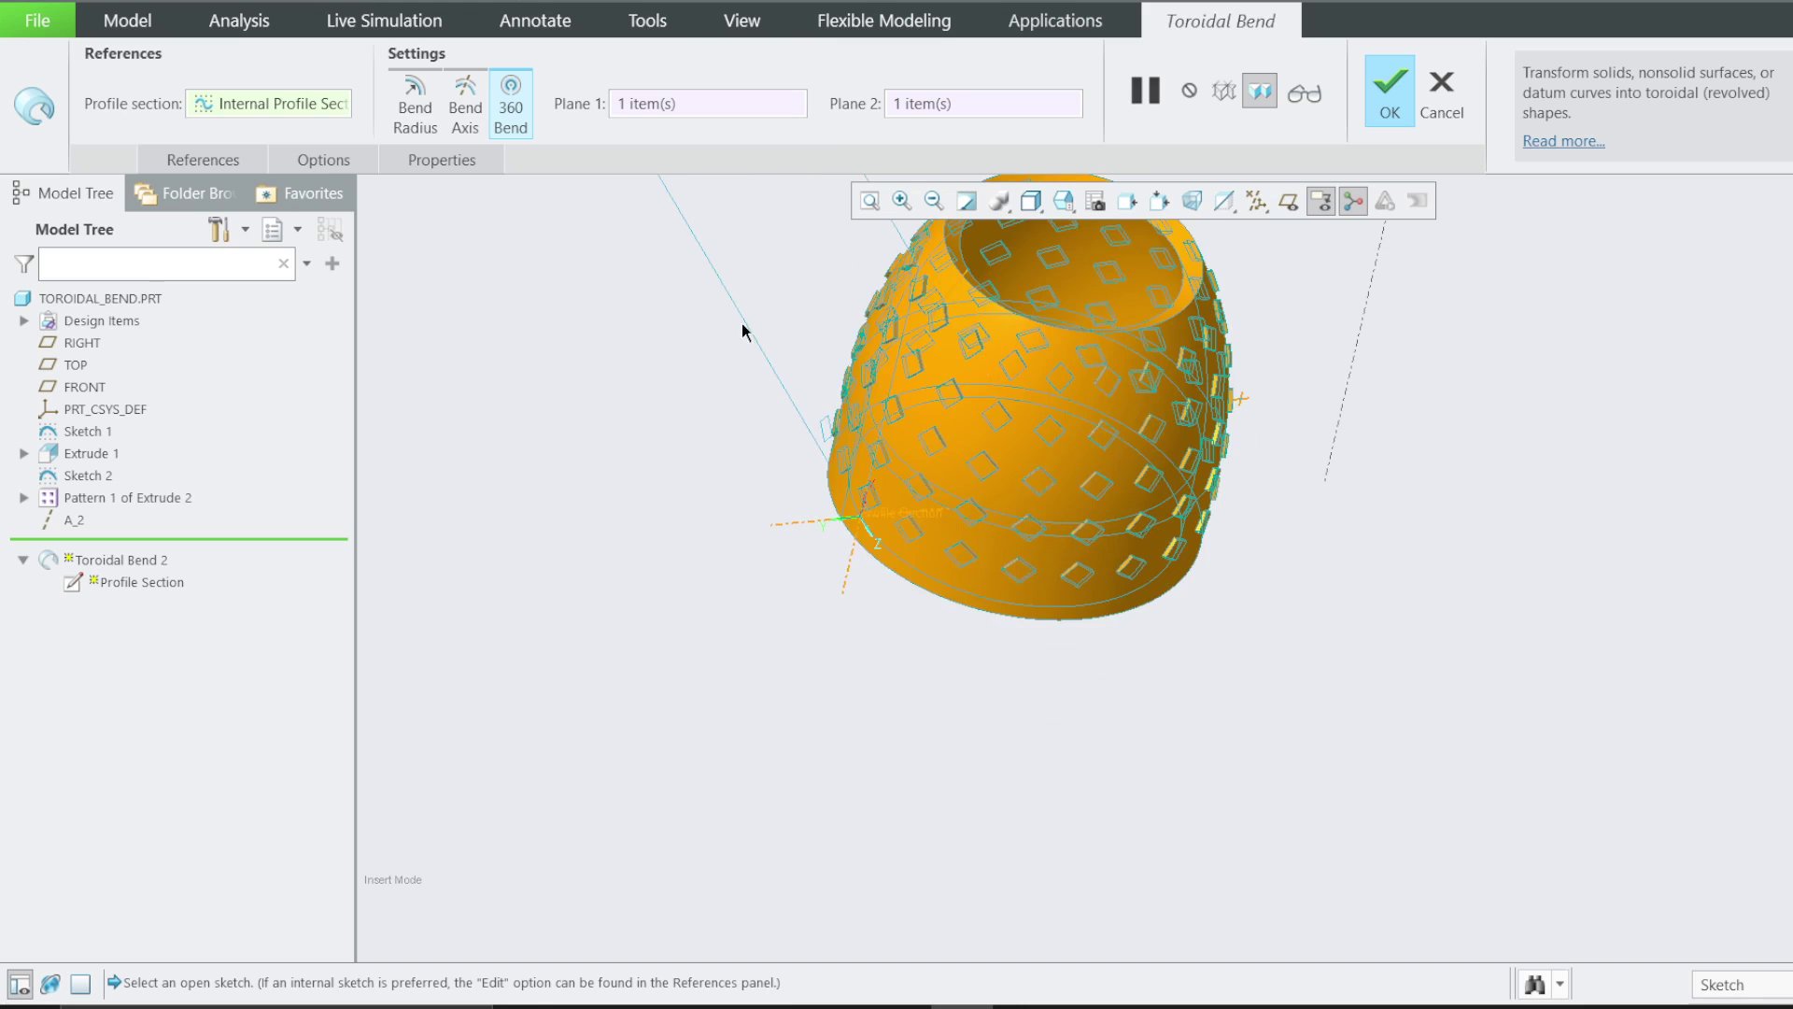
pyautogui.click(215, 164)
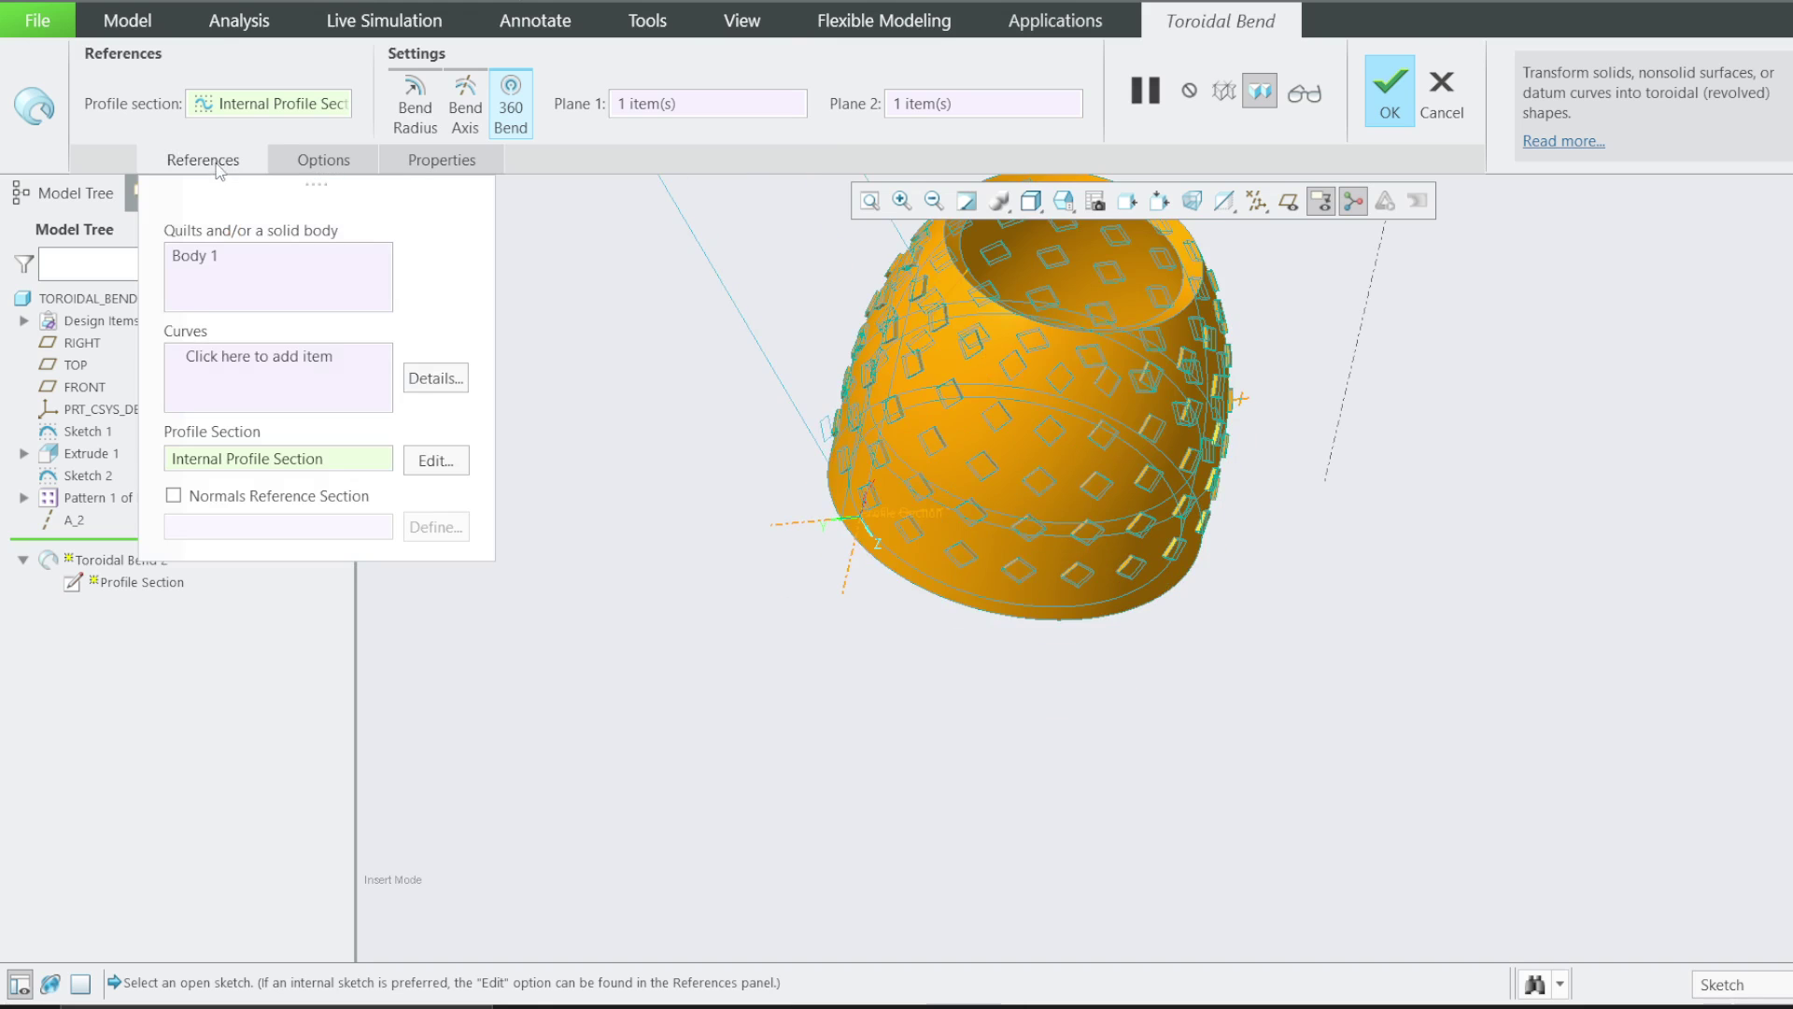
pyautogui.click(416, 467)
pyautogui.click(1239, 204)
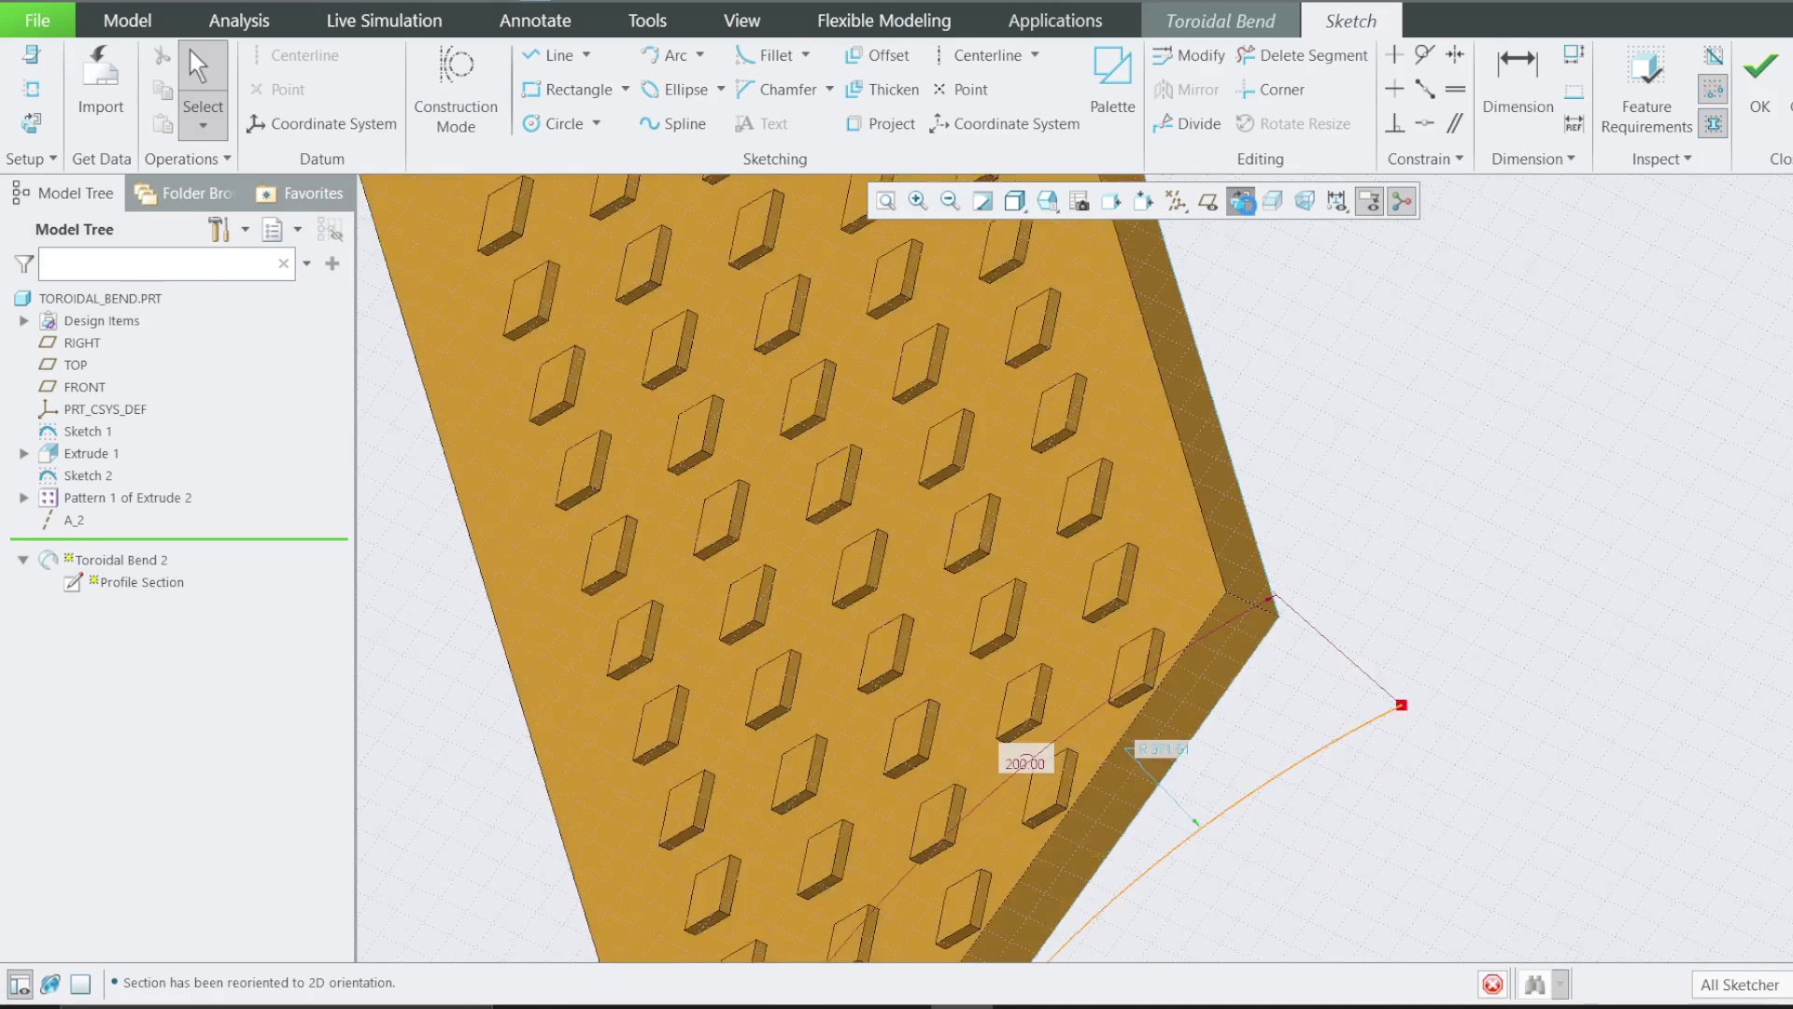
pyautogui.scroll(-1, 941, 427)
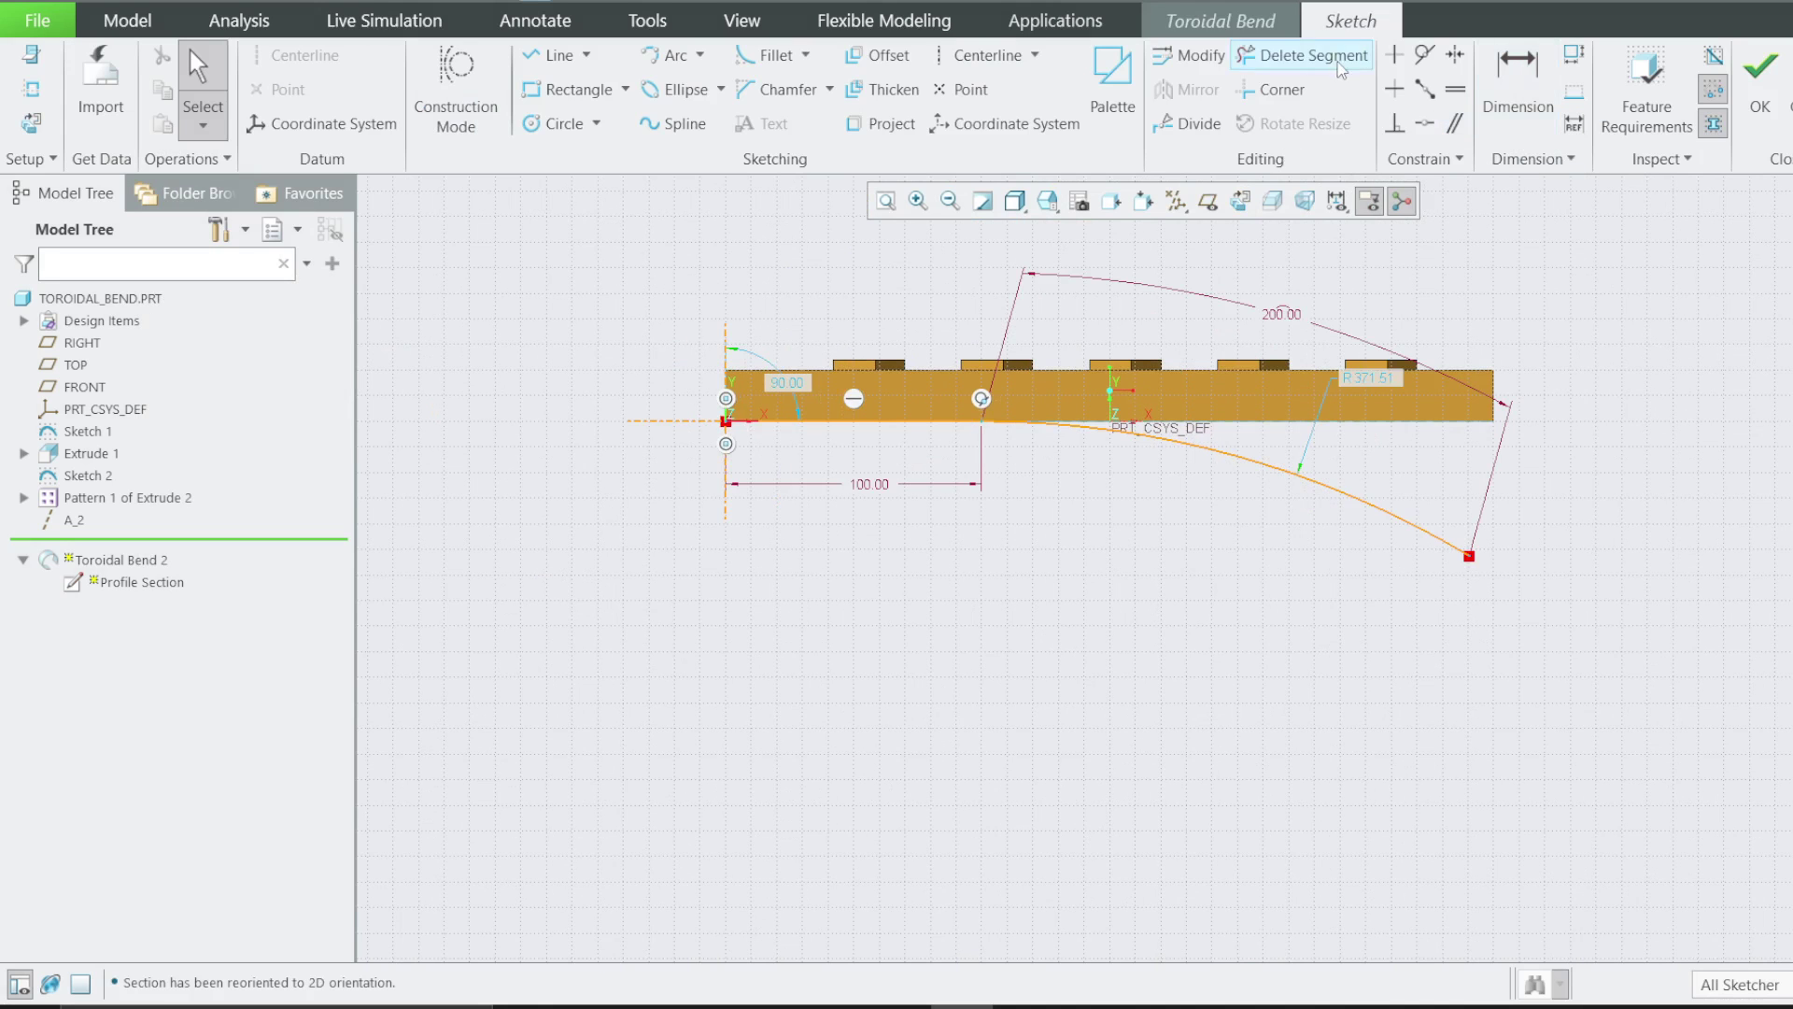
# Remove the line and arc from the profile section and place a datum coordinate system at the midpoint of the plate's bottom edge
pyautogui.click(1301, 56)
pyautogui.moveTo(880, 378)
pyautogui.mouseDown()
pyautogui.moveTo(1176, 485)
pyautogui.moveTo(1434, 507)
pyautogui.mouseUp()
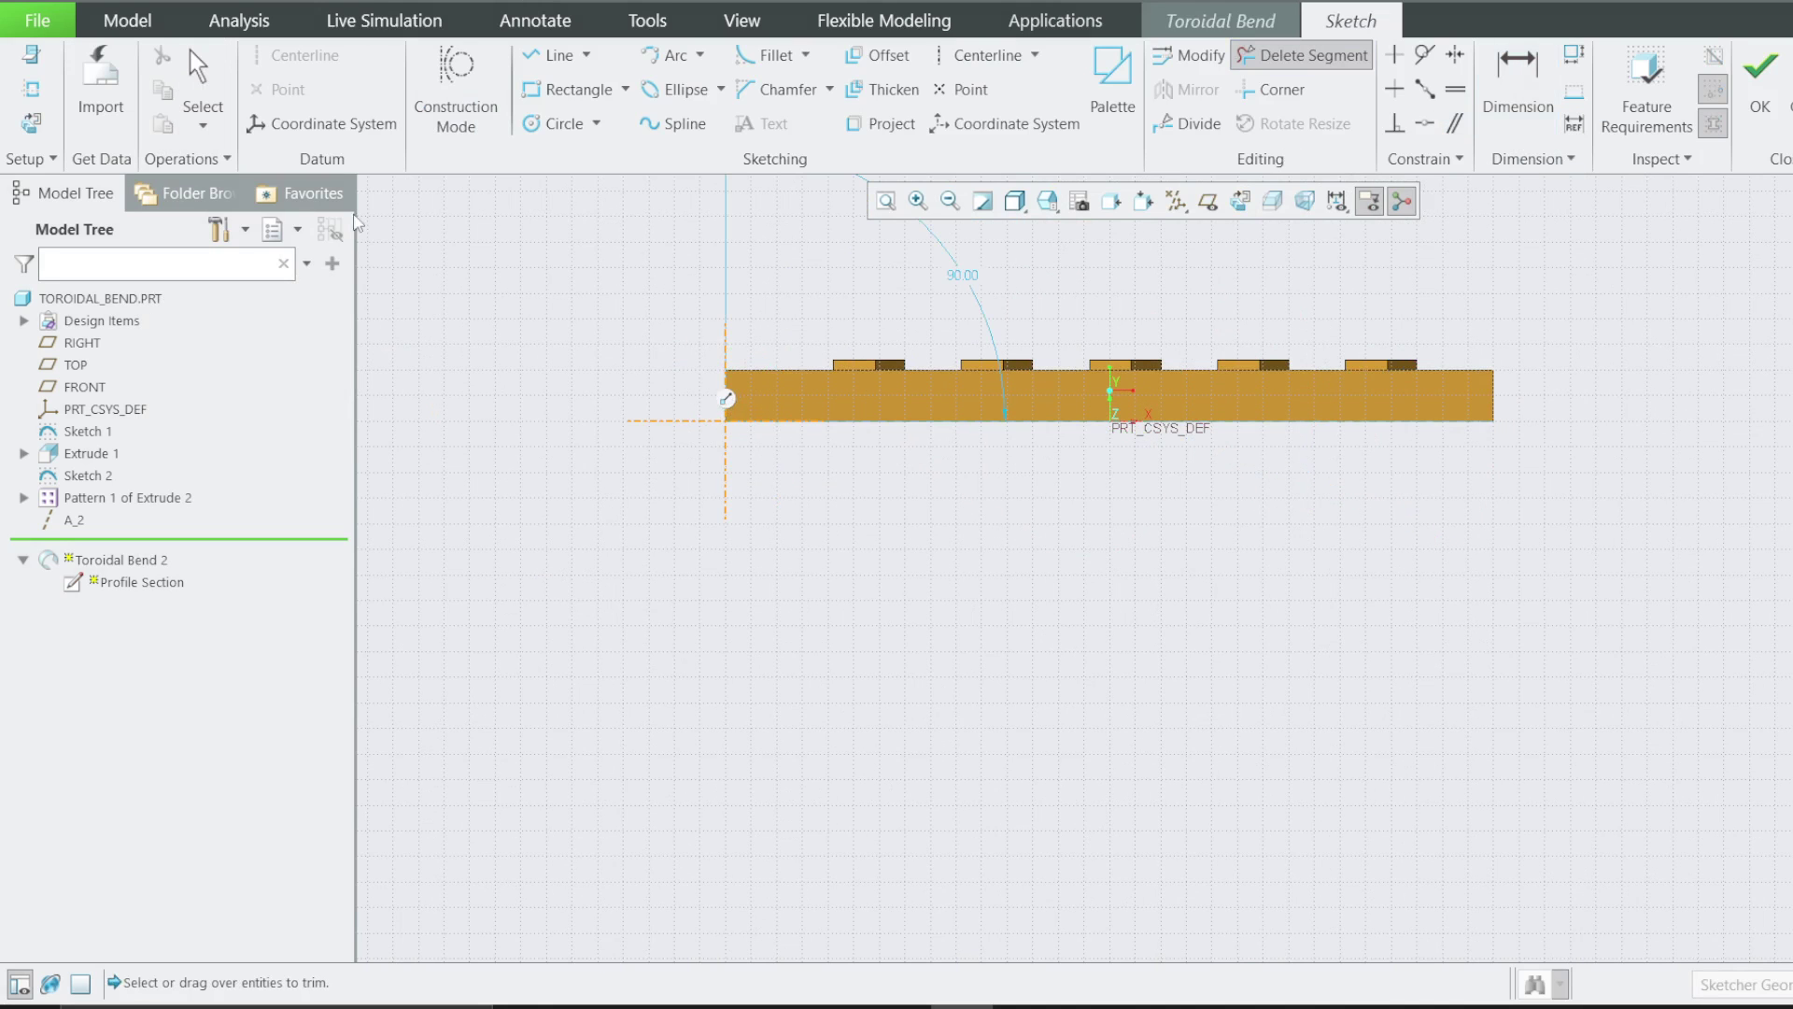
pyautogui.click(322, 123)
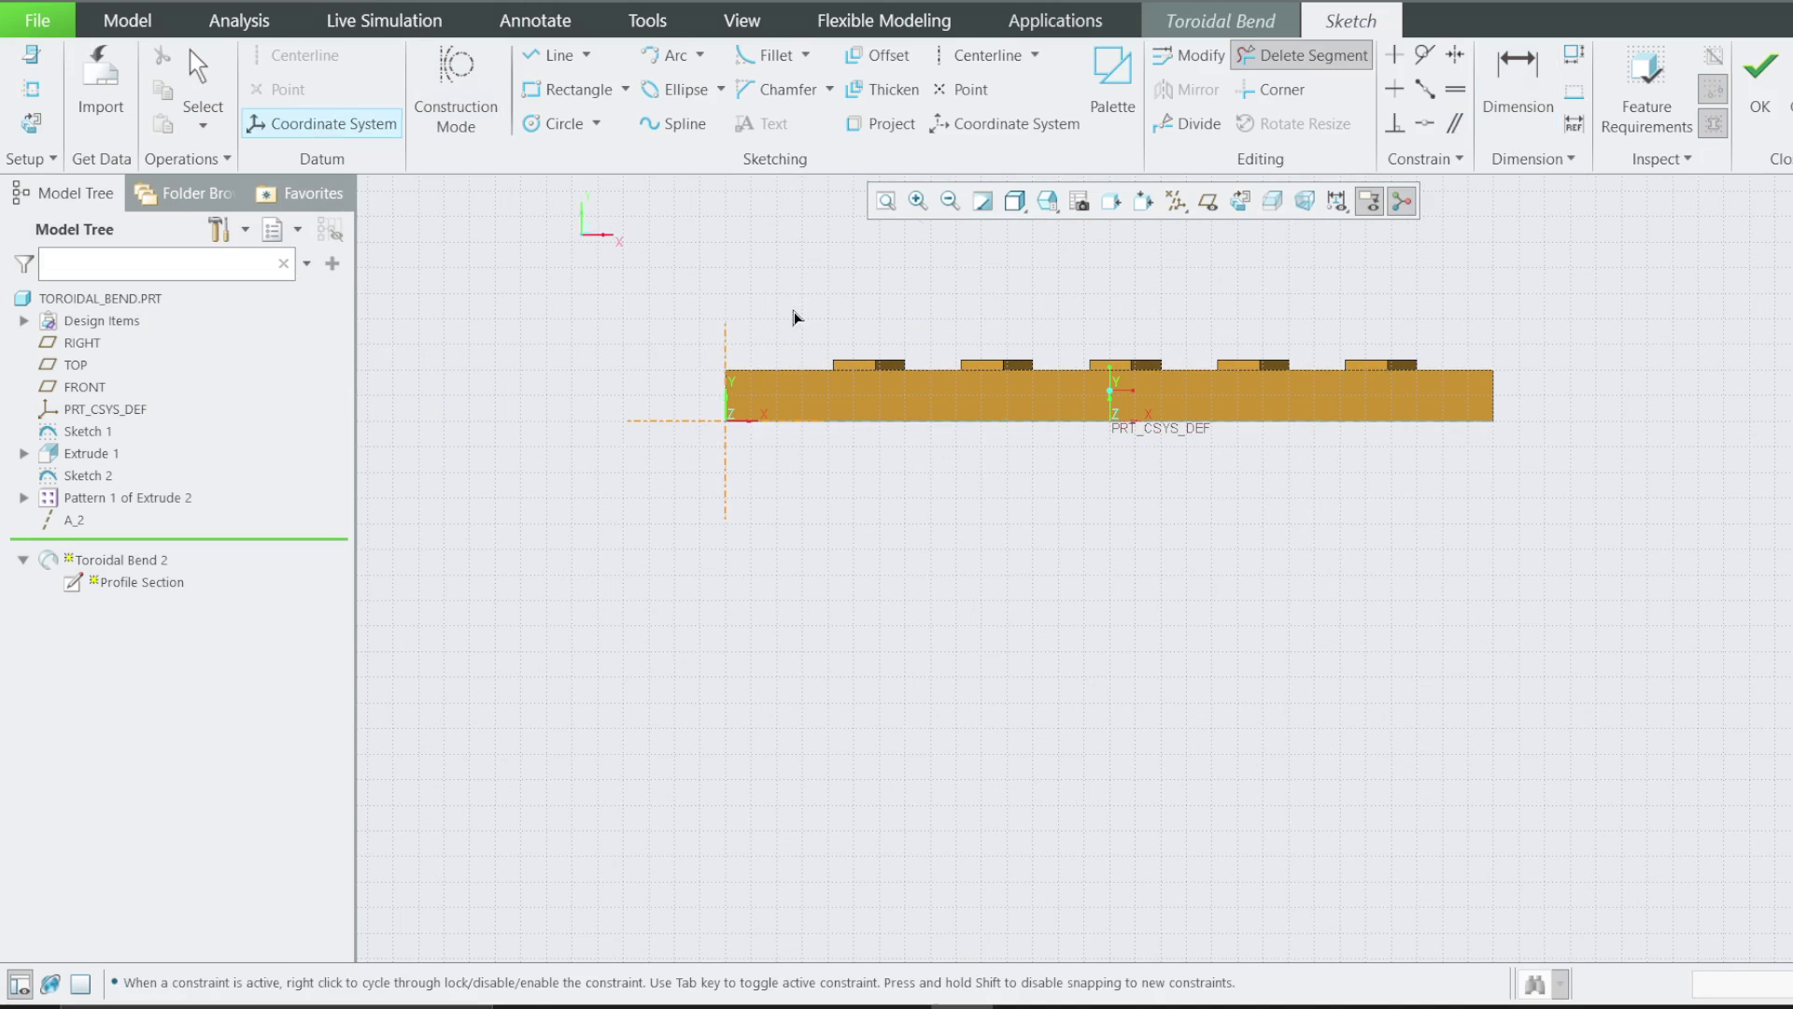
pyautogui.click(1109, 423)
pyautogui.middleClick(1248, 523)
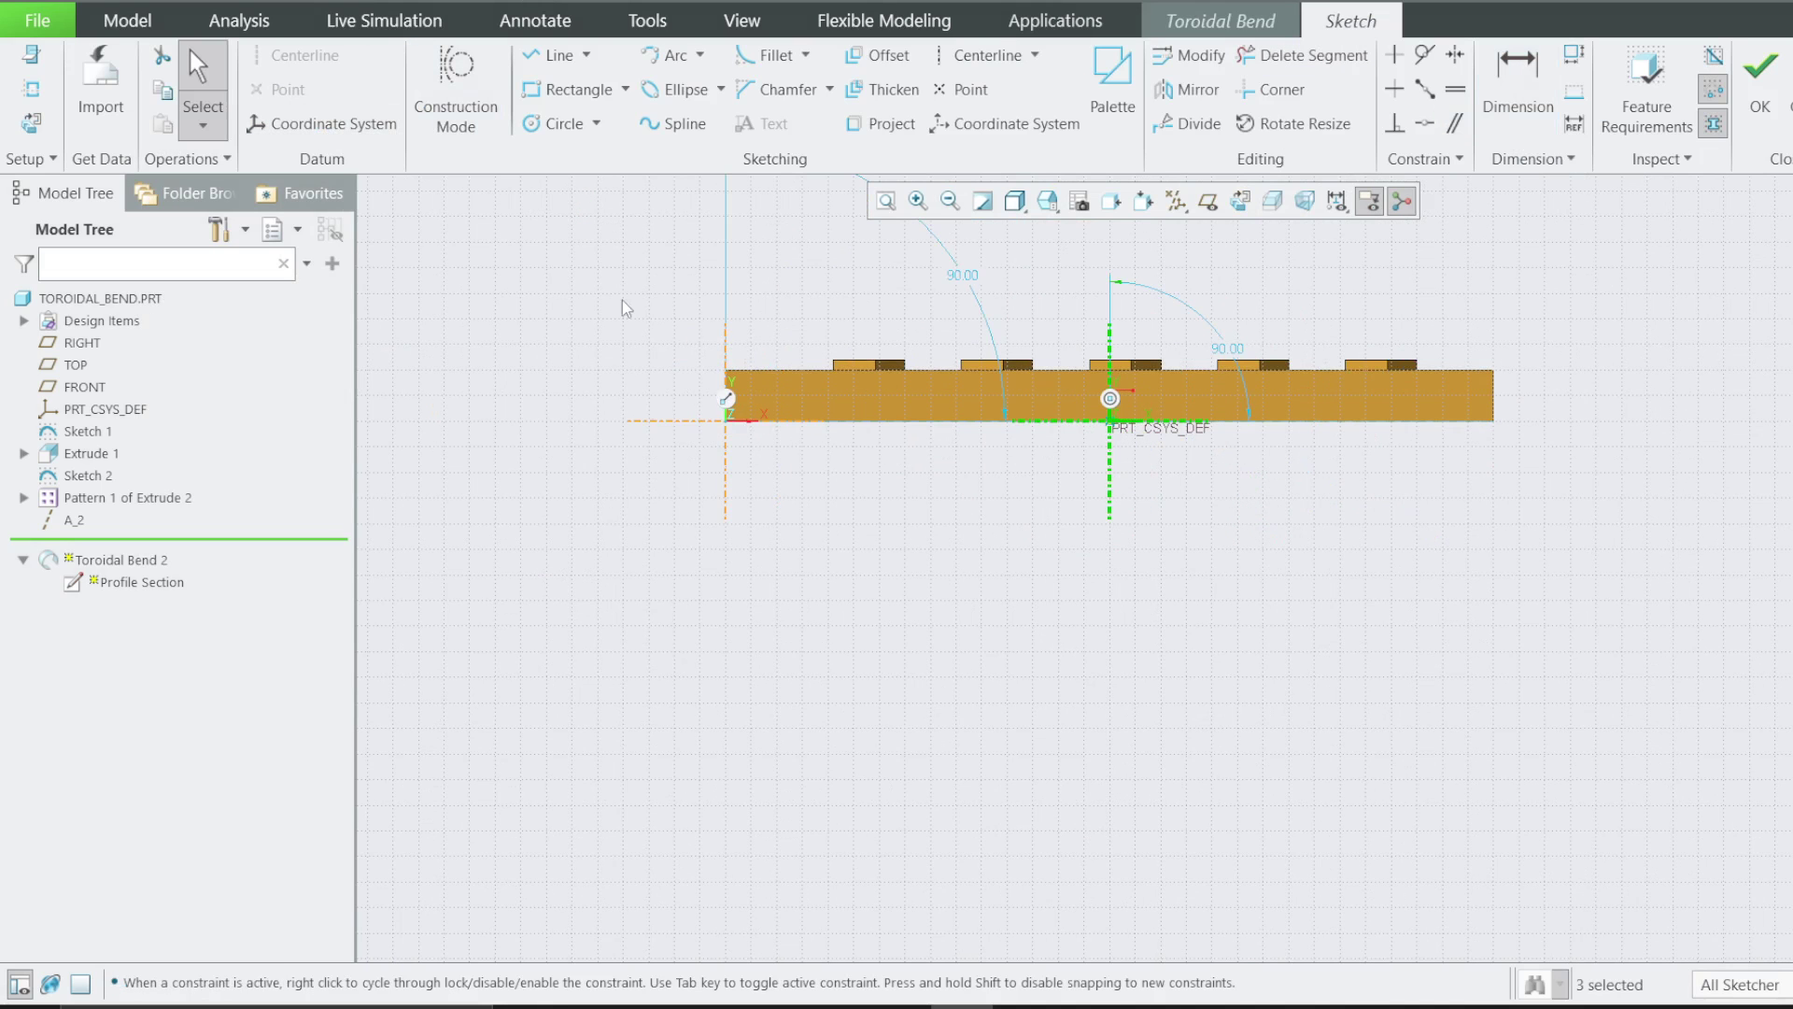
# Sketch a horizontal line about 38 long leftward from the middle coordinate system, continued by a downward tangent arc of radius about 96
pyautogui.click(553, 56)
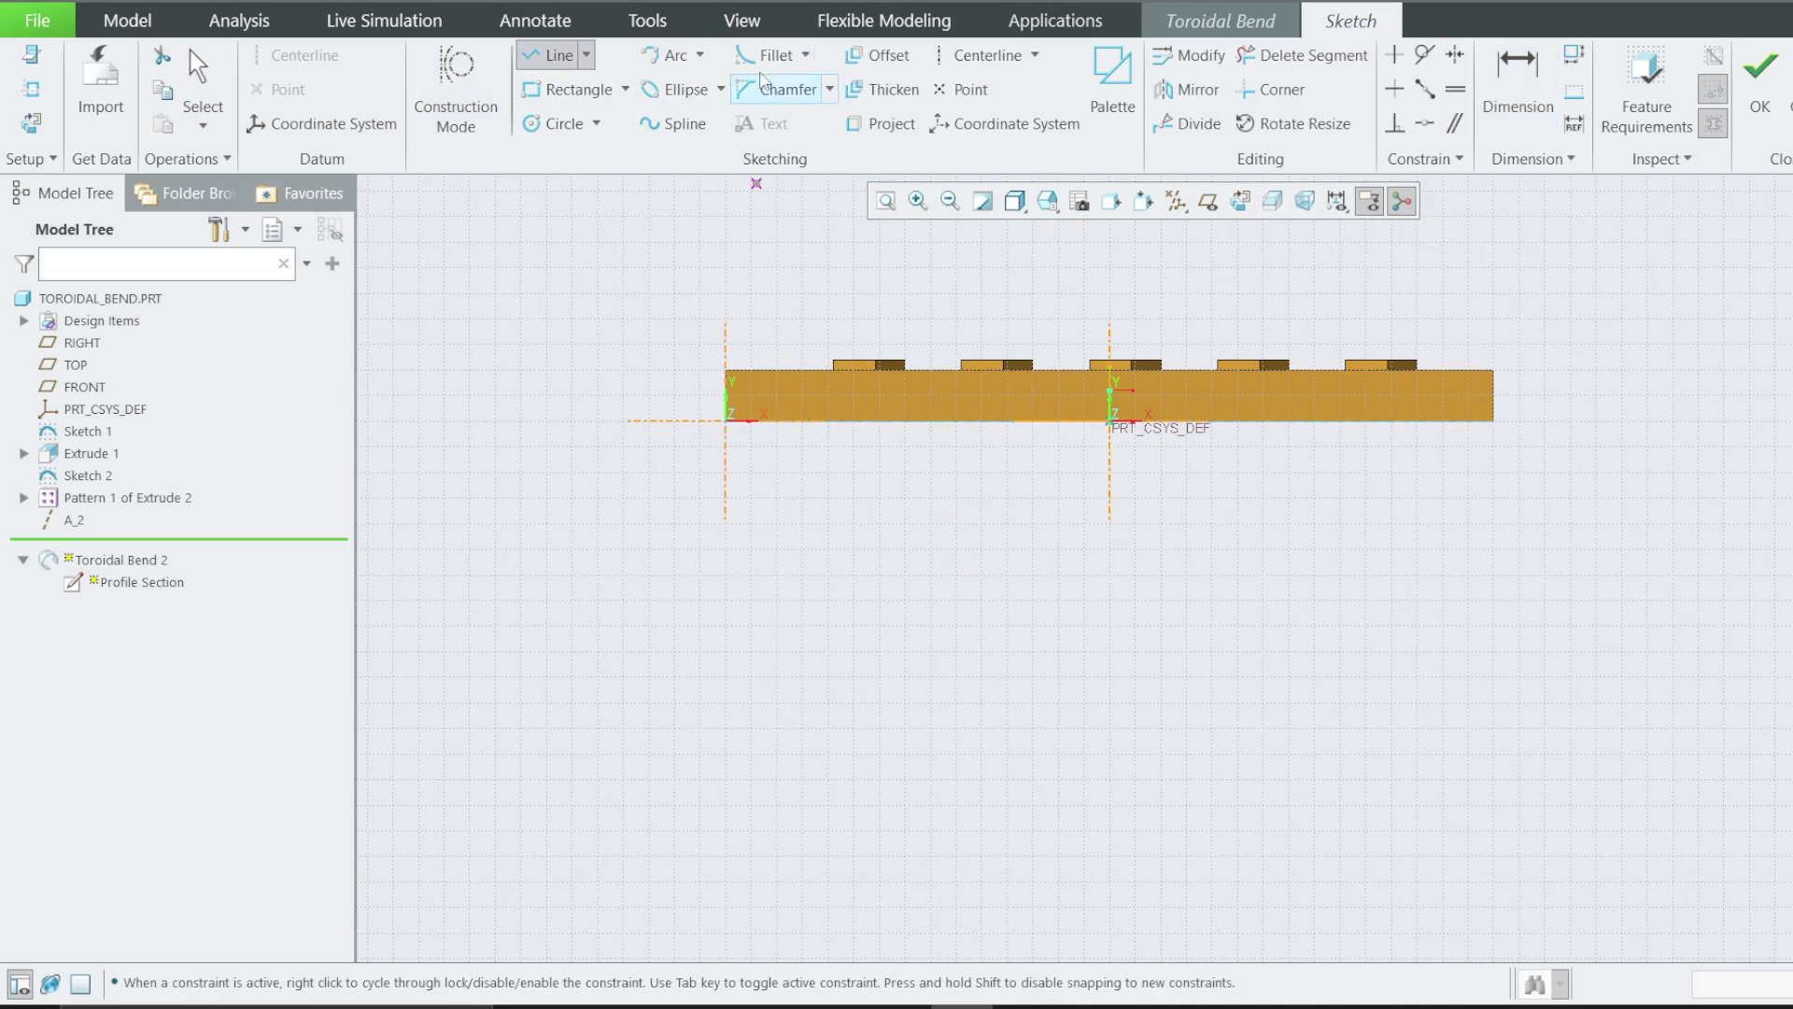
pyautogui.click(651, 56)
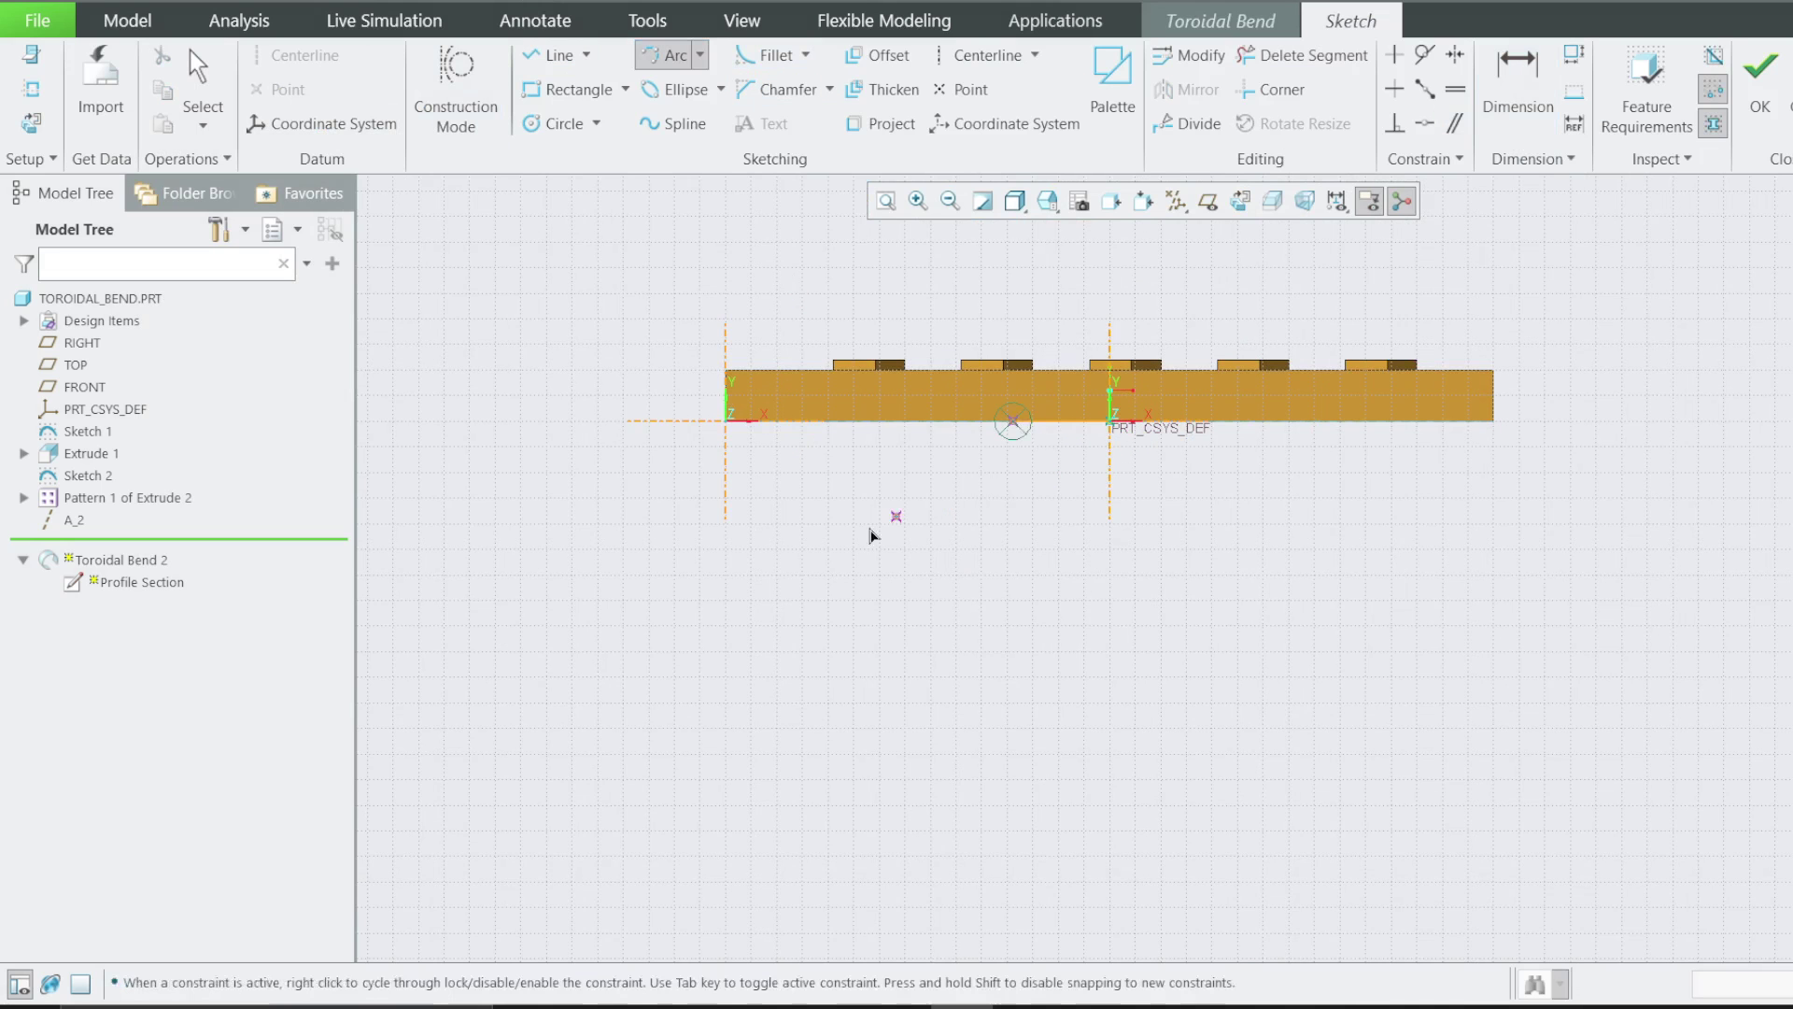
pyautogui.middleClick(920, 512)
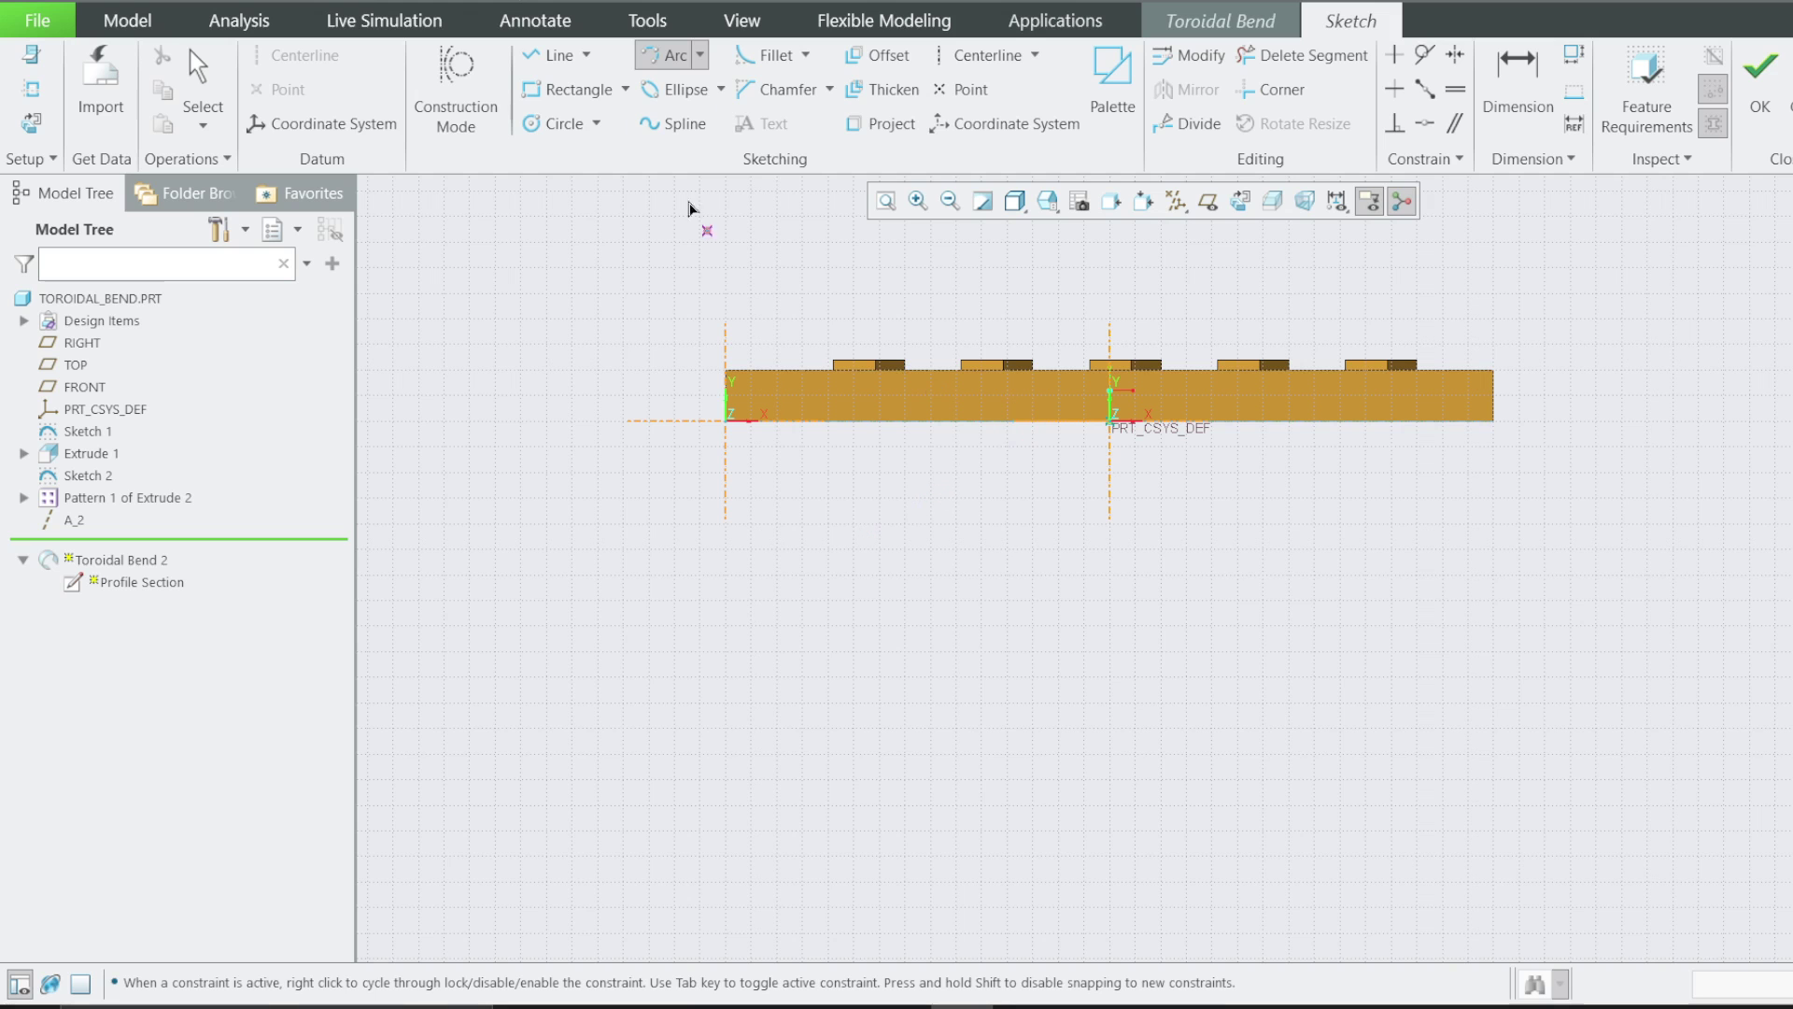
pyautogui.click(1010, 423)
pyautogui.click(822, 513)
pyautogui.middleClick(822, 513)
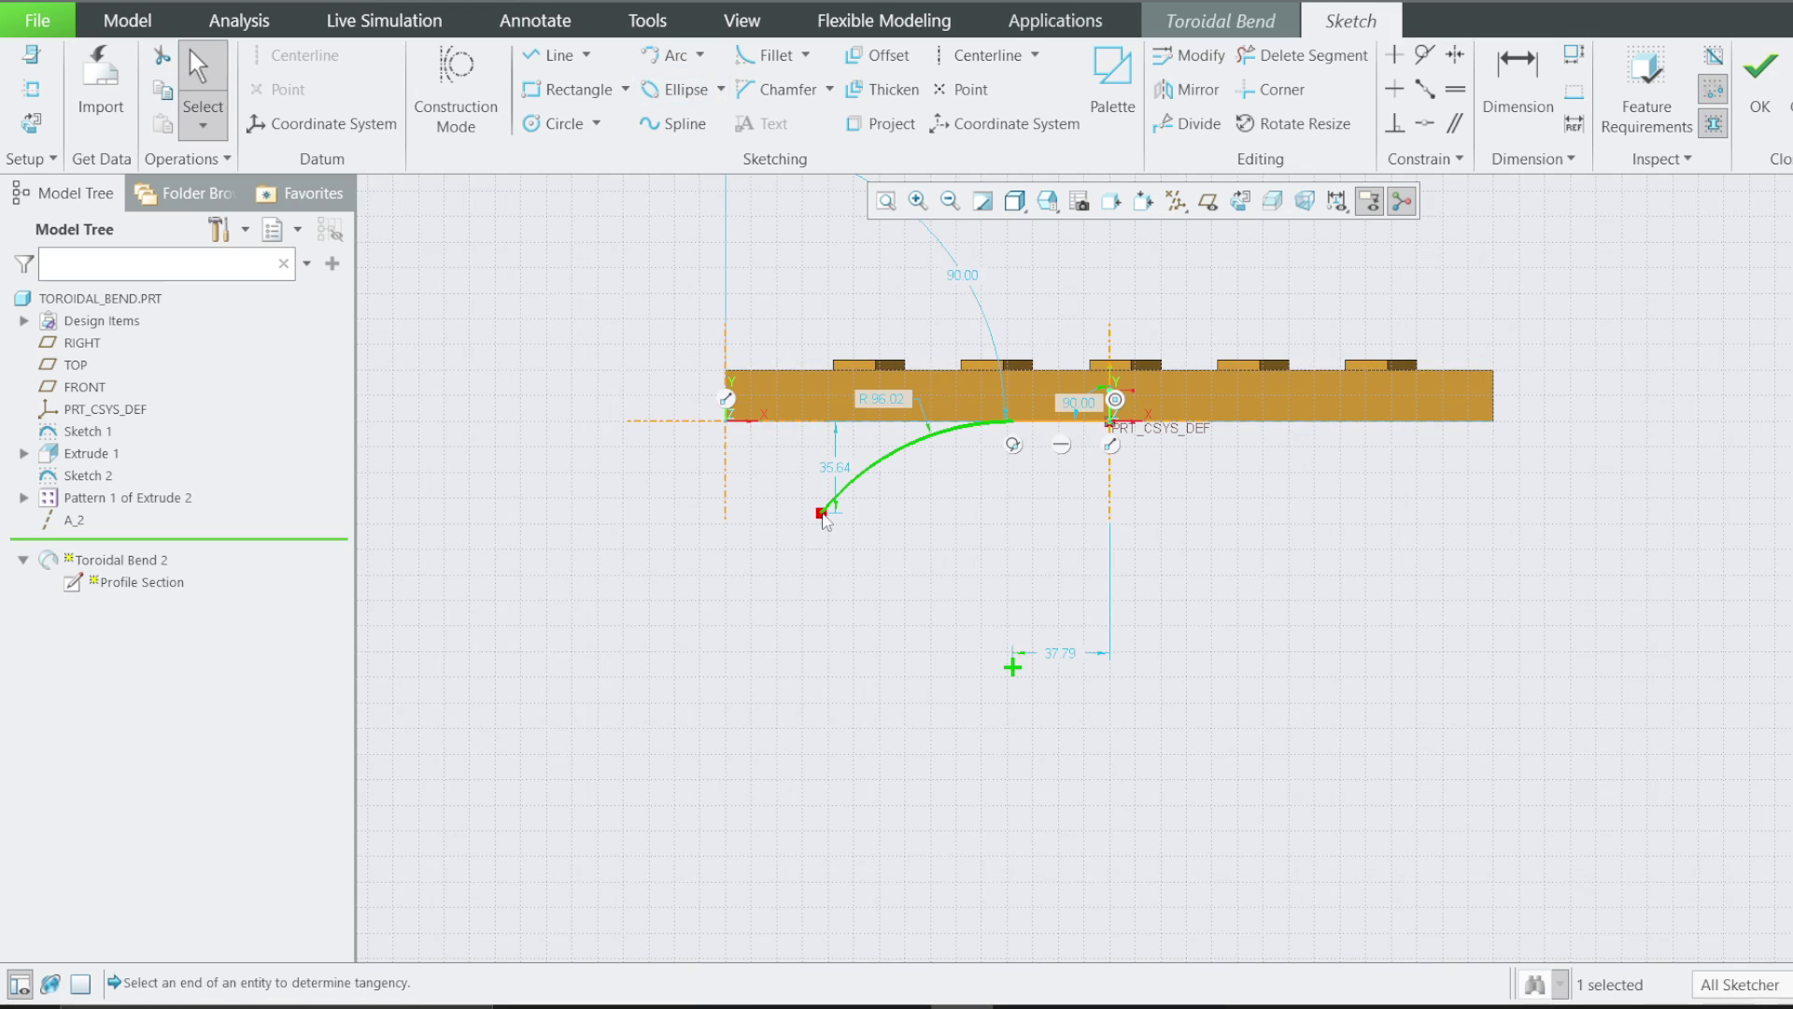
# Sketch a horizontal line about 54 long rightward from the middle coordinate system, continued by a downward tangent arc of radius about 127
pyautogui.click(1188, 90)
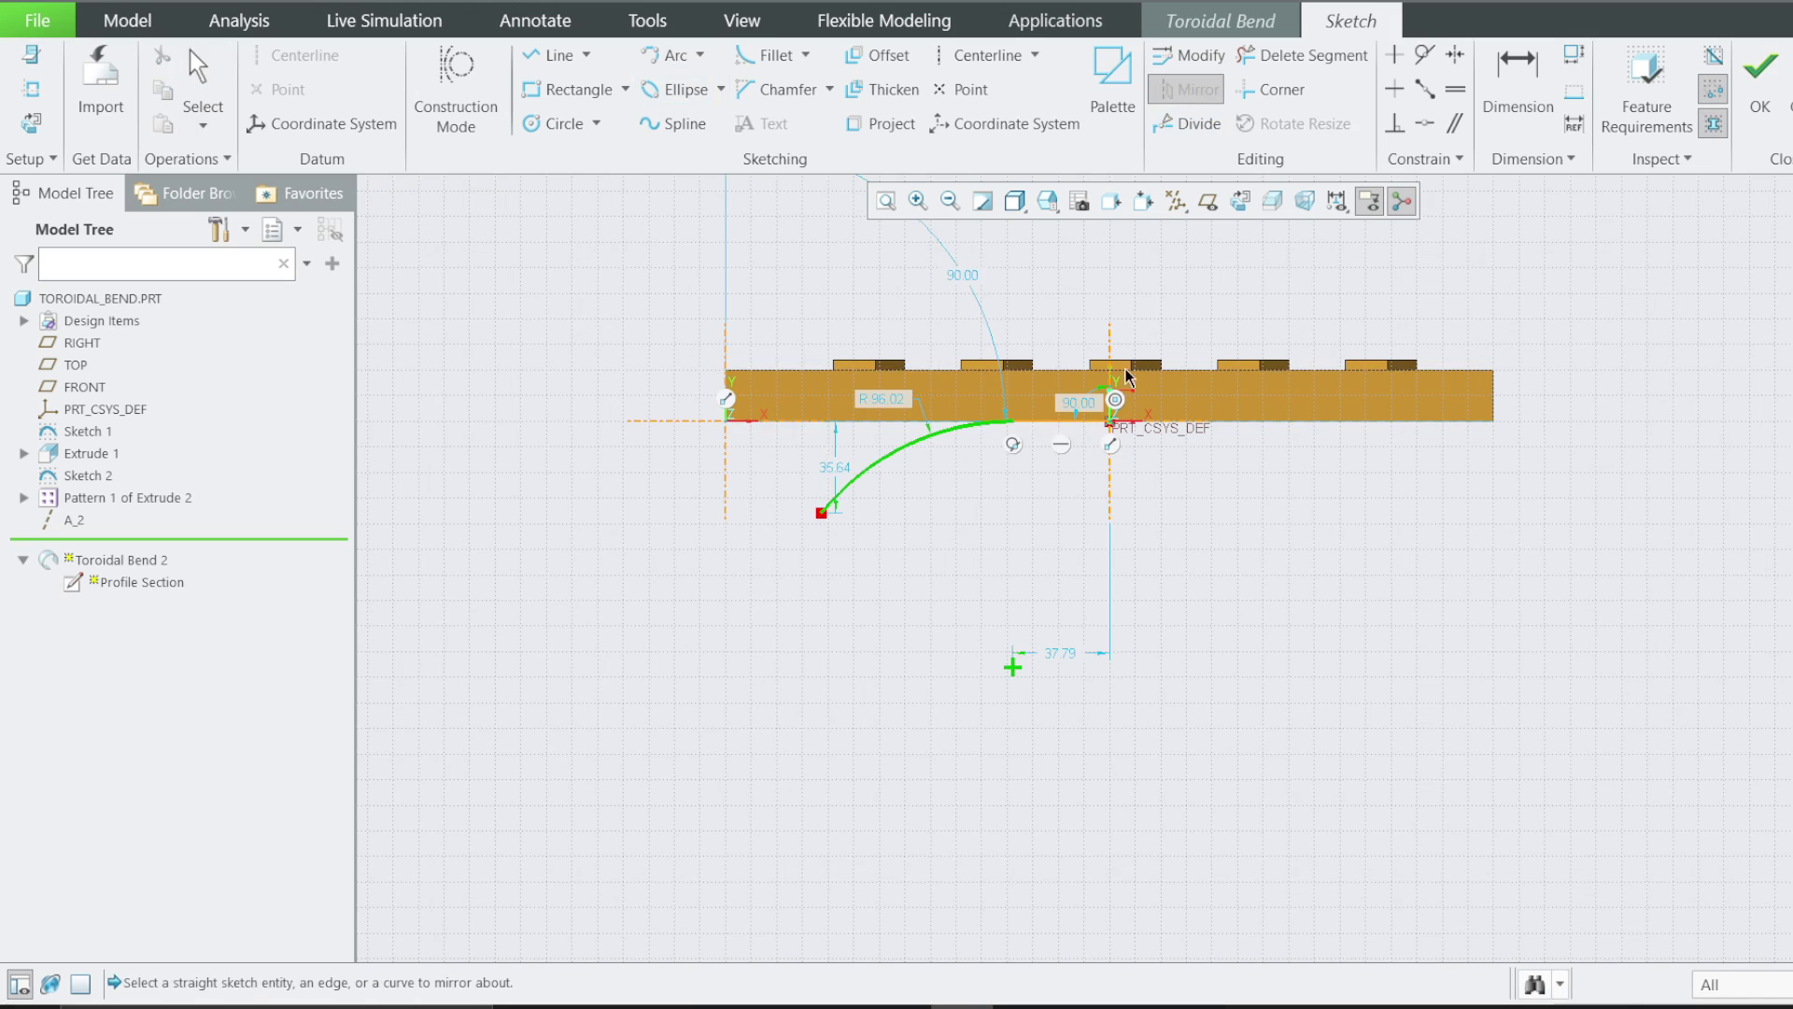
pyautogui.press('l')
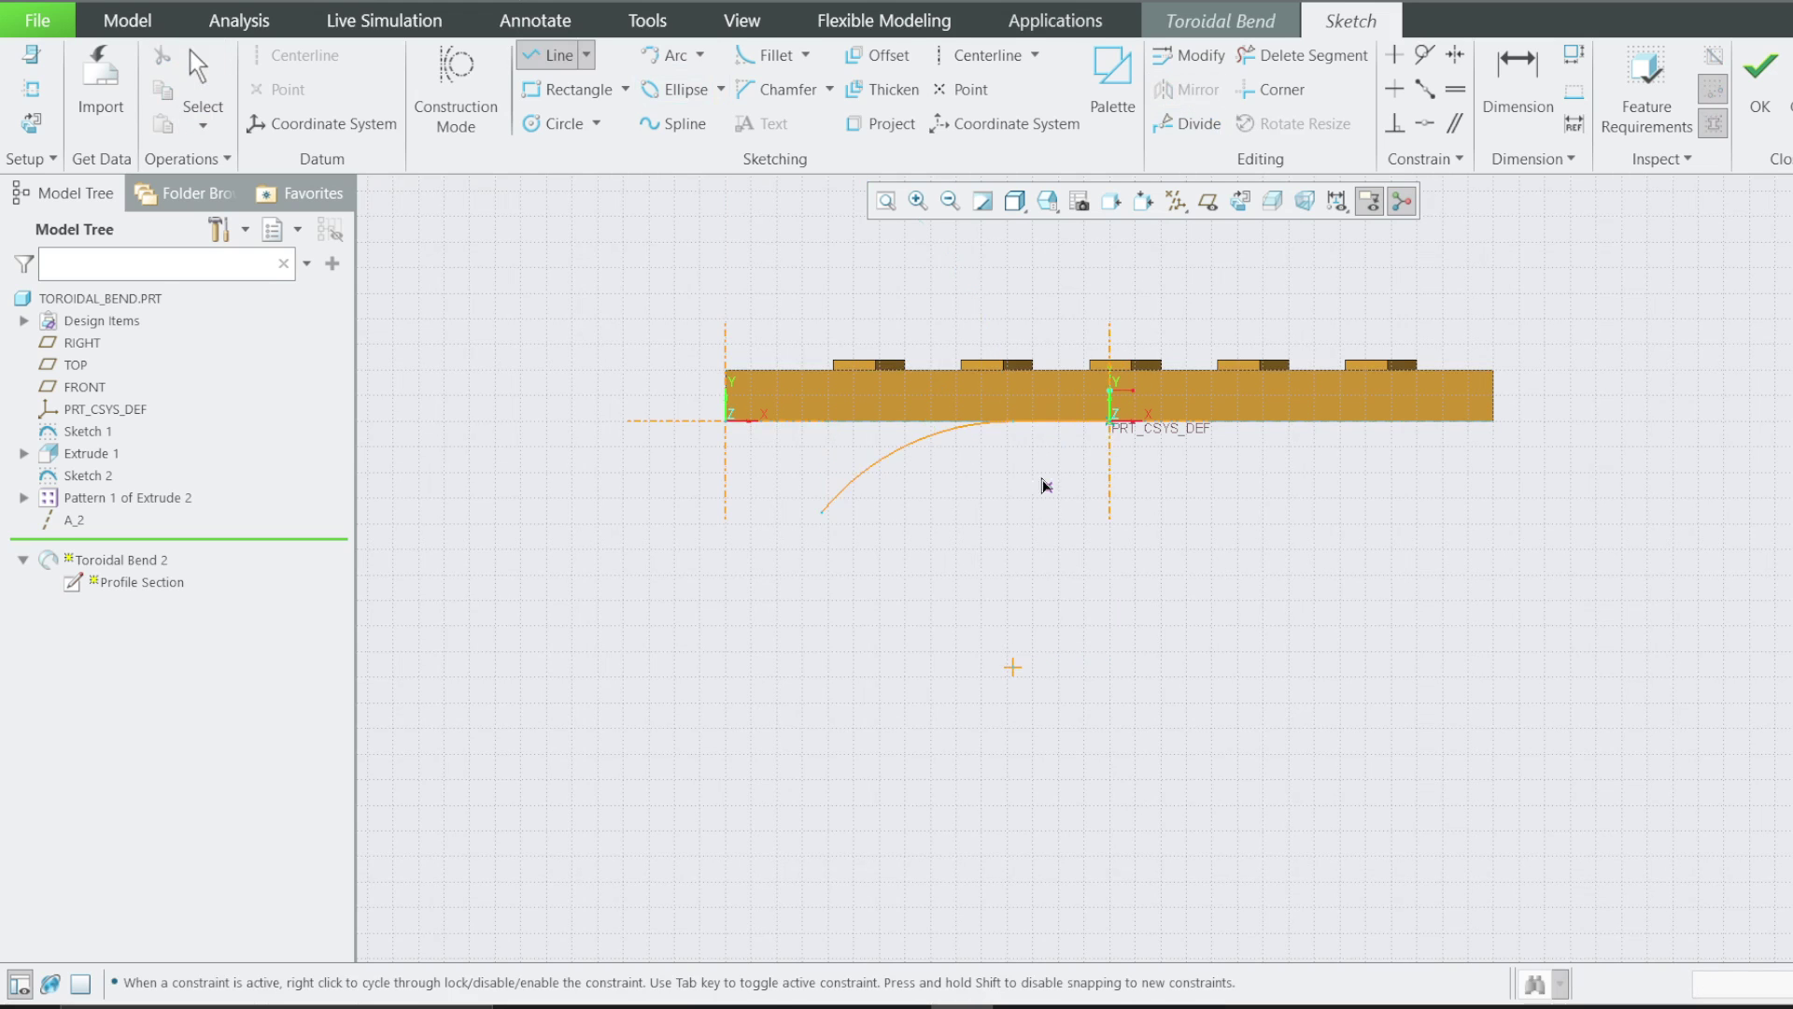
pyautogui.click(1248, 432)
pyautogui.middleClick(1249, 442)
pyautogui.click(675, 55)
pyautogui.click(1248, 423)
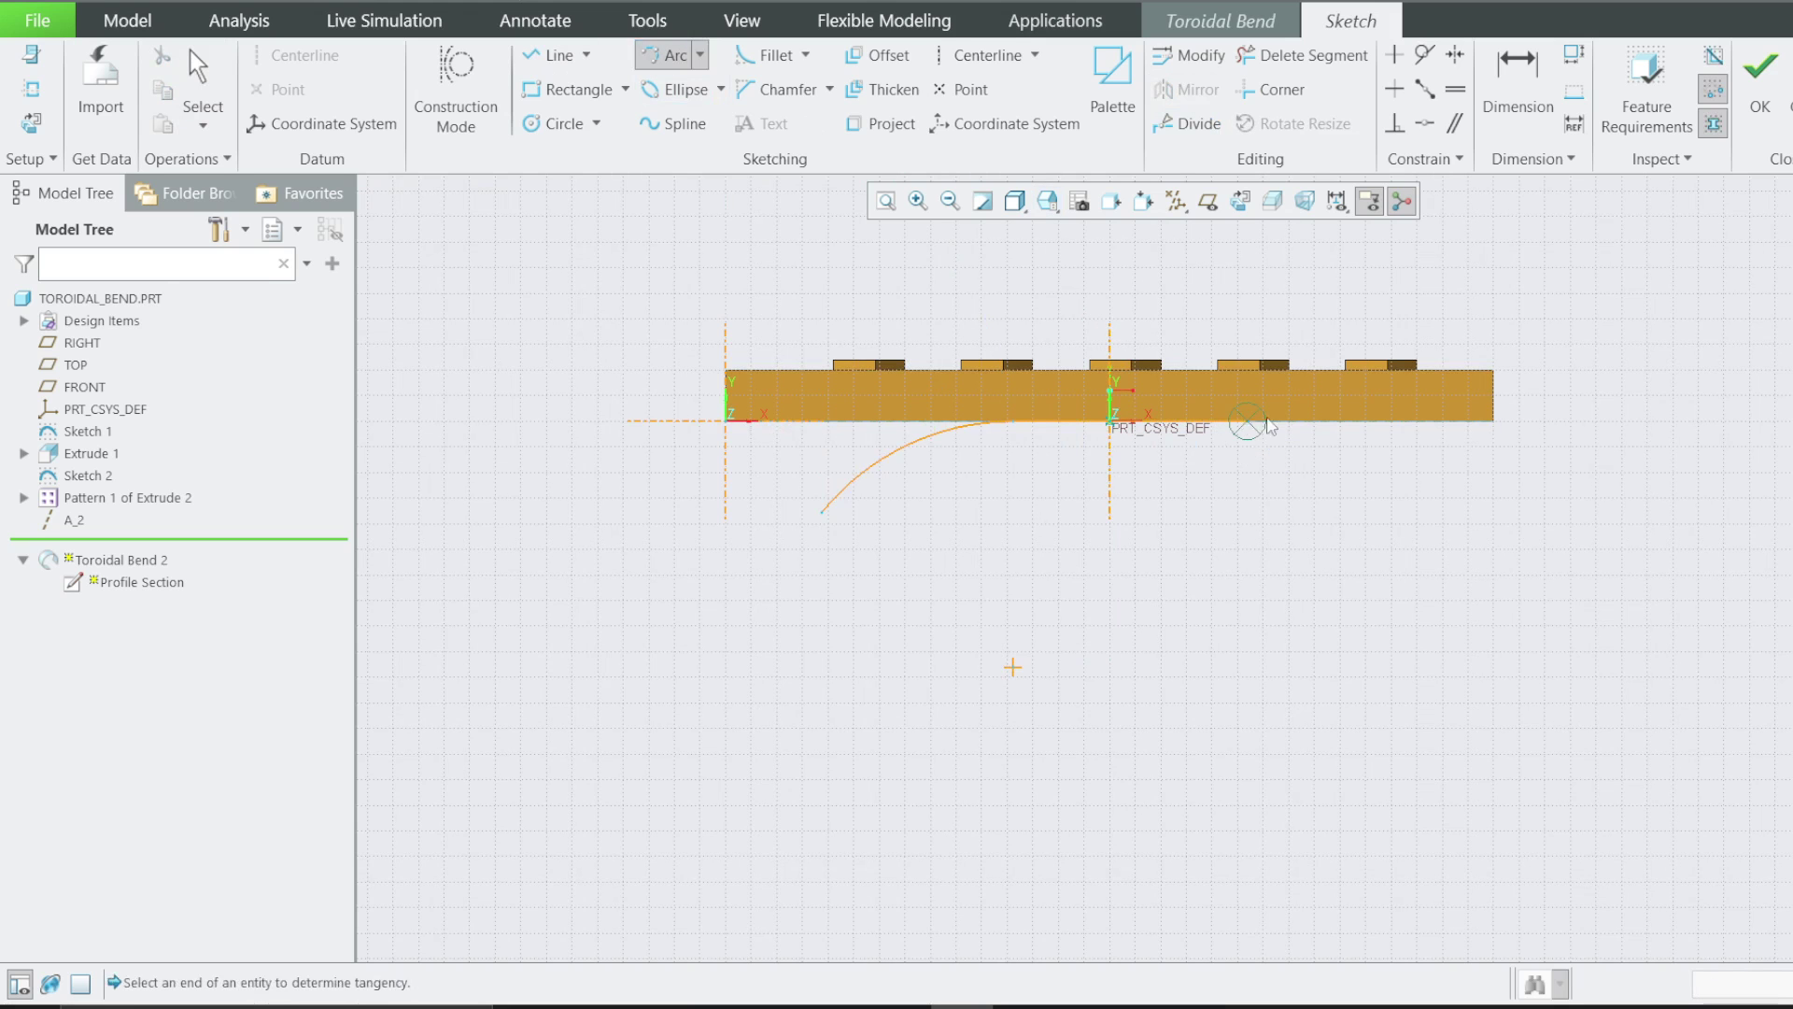
pyautogui.click(1458, 500)
pyautogui.middleClick(1431, 590)
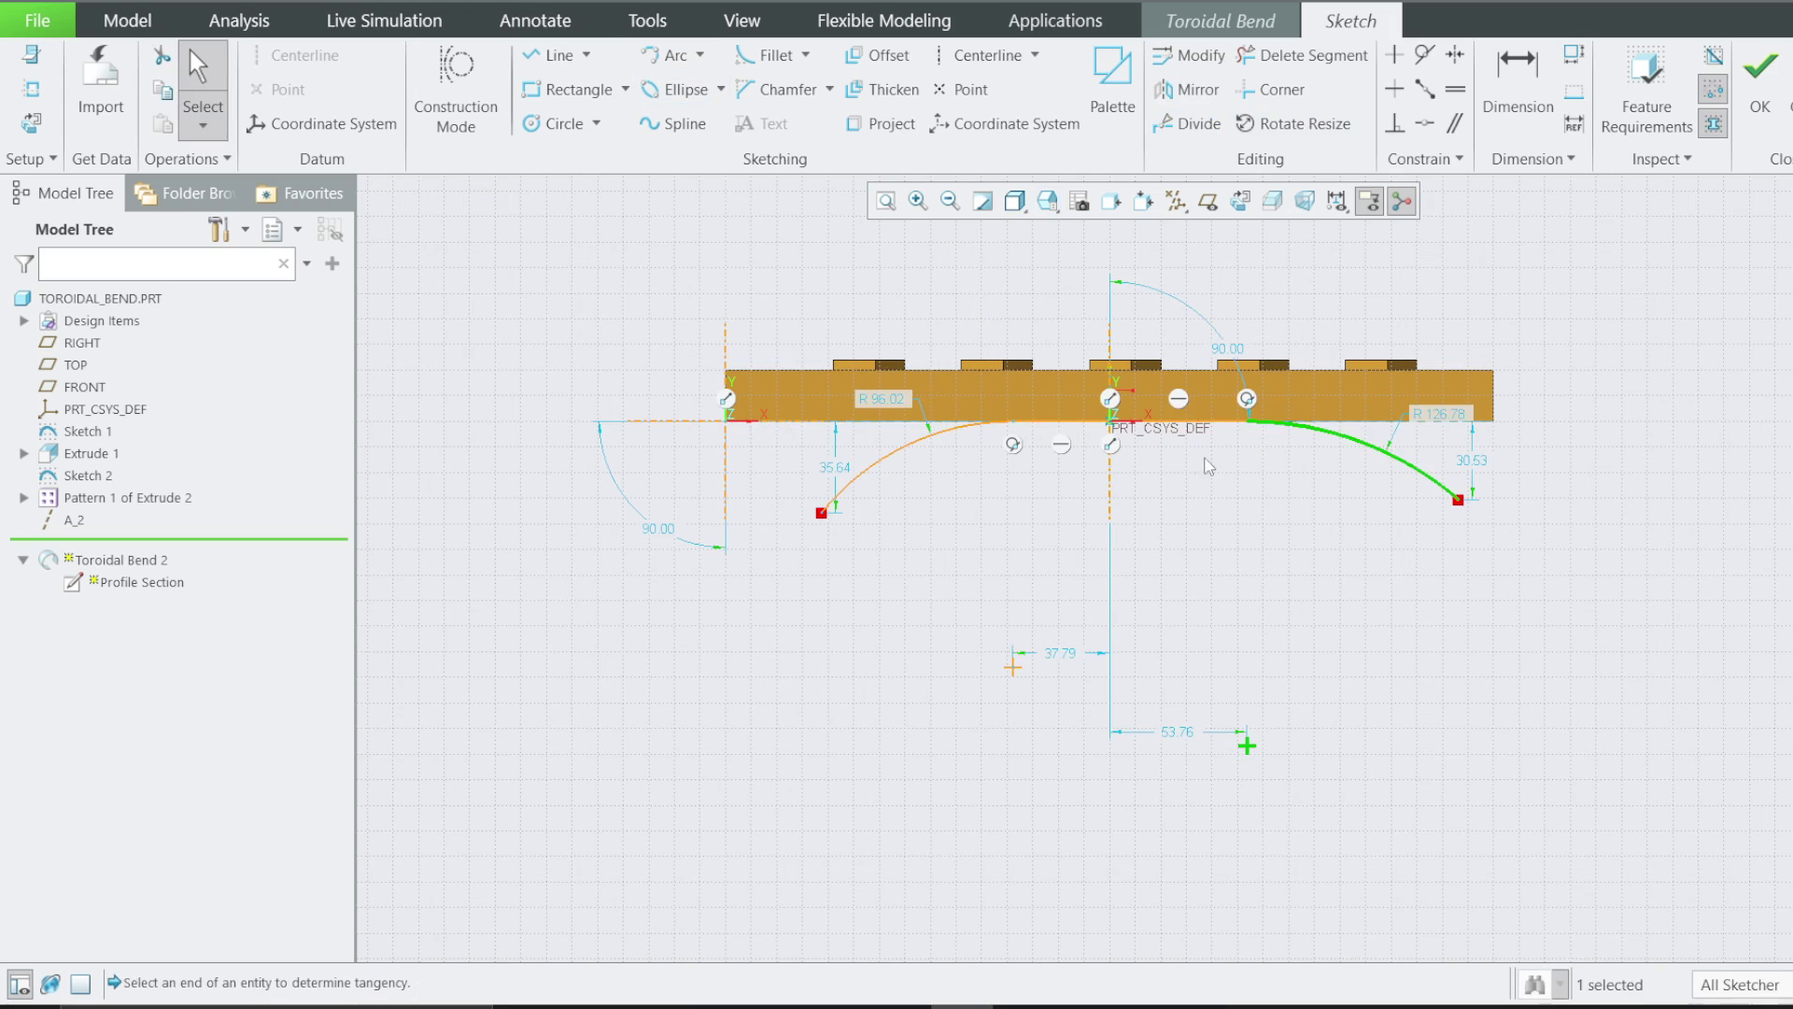
# Dimension the profile's right-hand horizontal line and set its length to 50
pyautogui.press('d')
pyautogui.click(1218, 422)
pyautogui.middleClick(1197, 480)
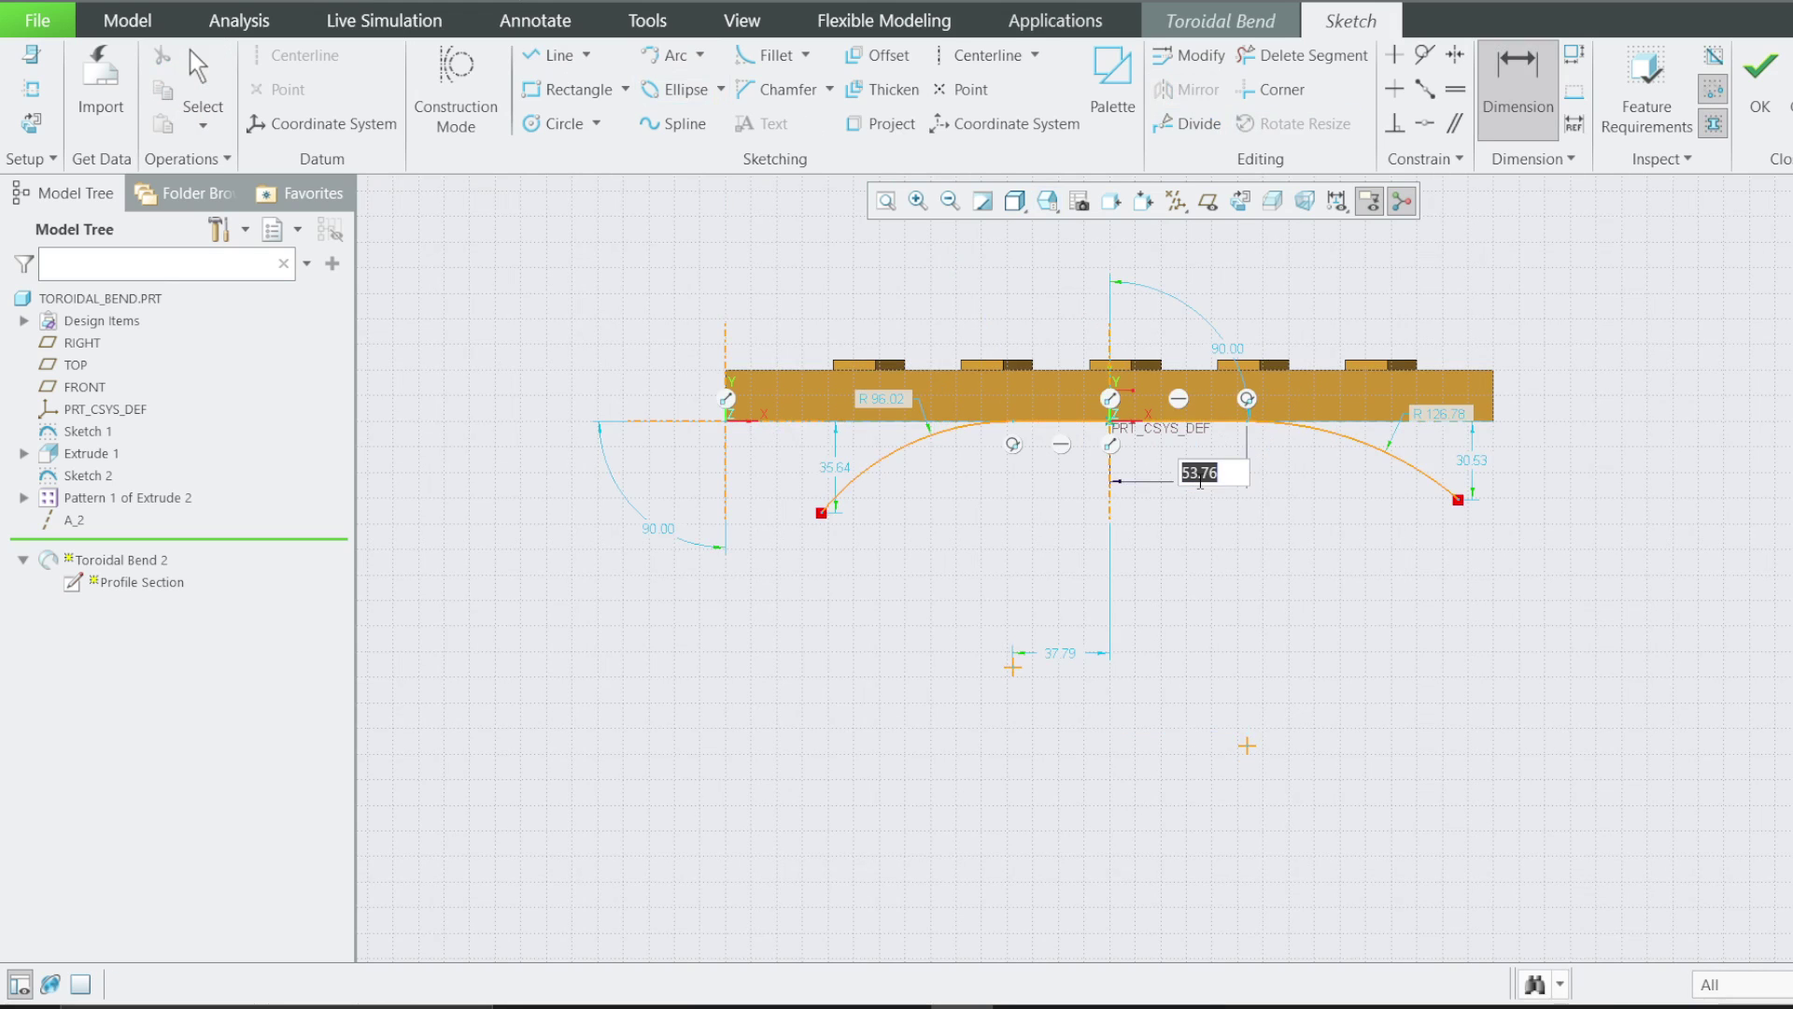
pyautogui.write('50')
pyautogui.press('Return')
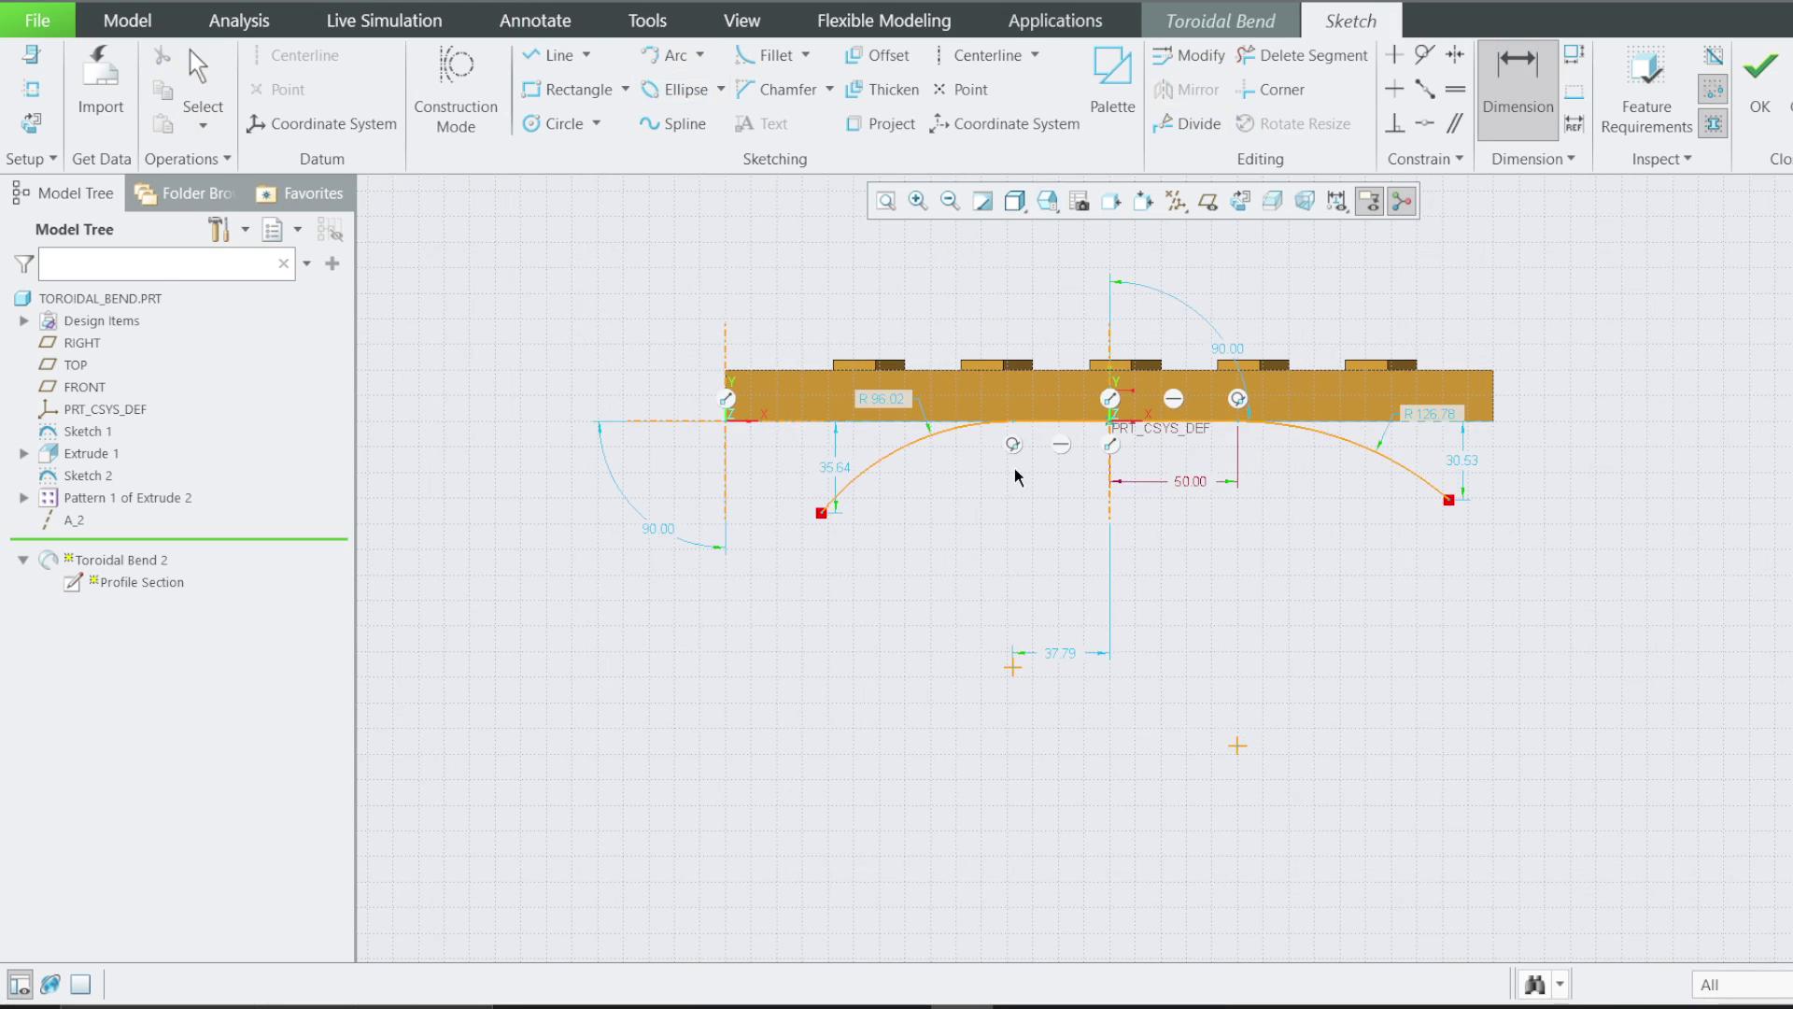
pyautogui.middleClick(1014, 468)
# Apply equal constraints between the two horizontal lines and between the two arcs of the profile
pyautogui.click(1455, 89)
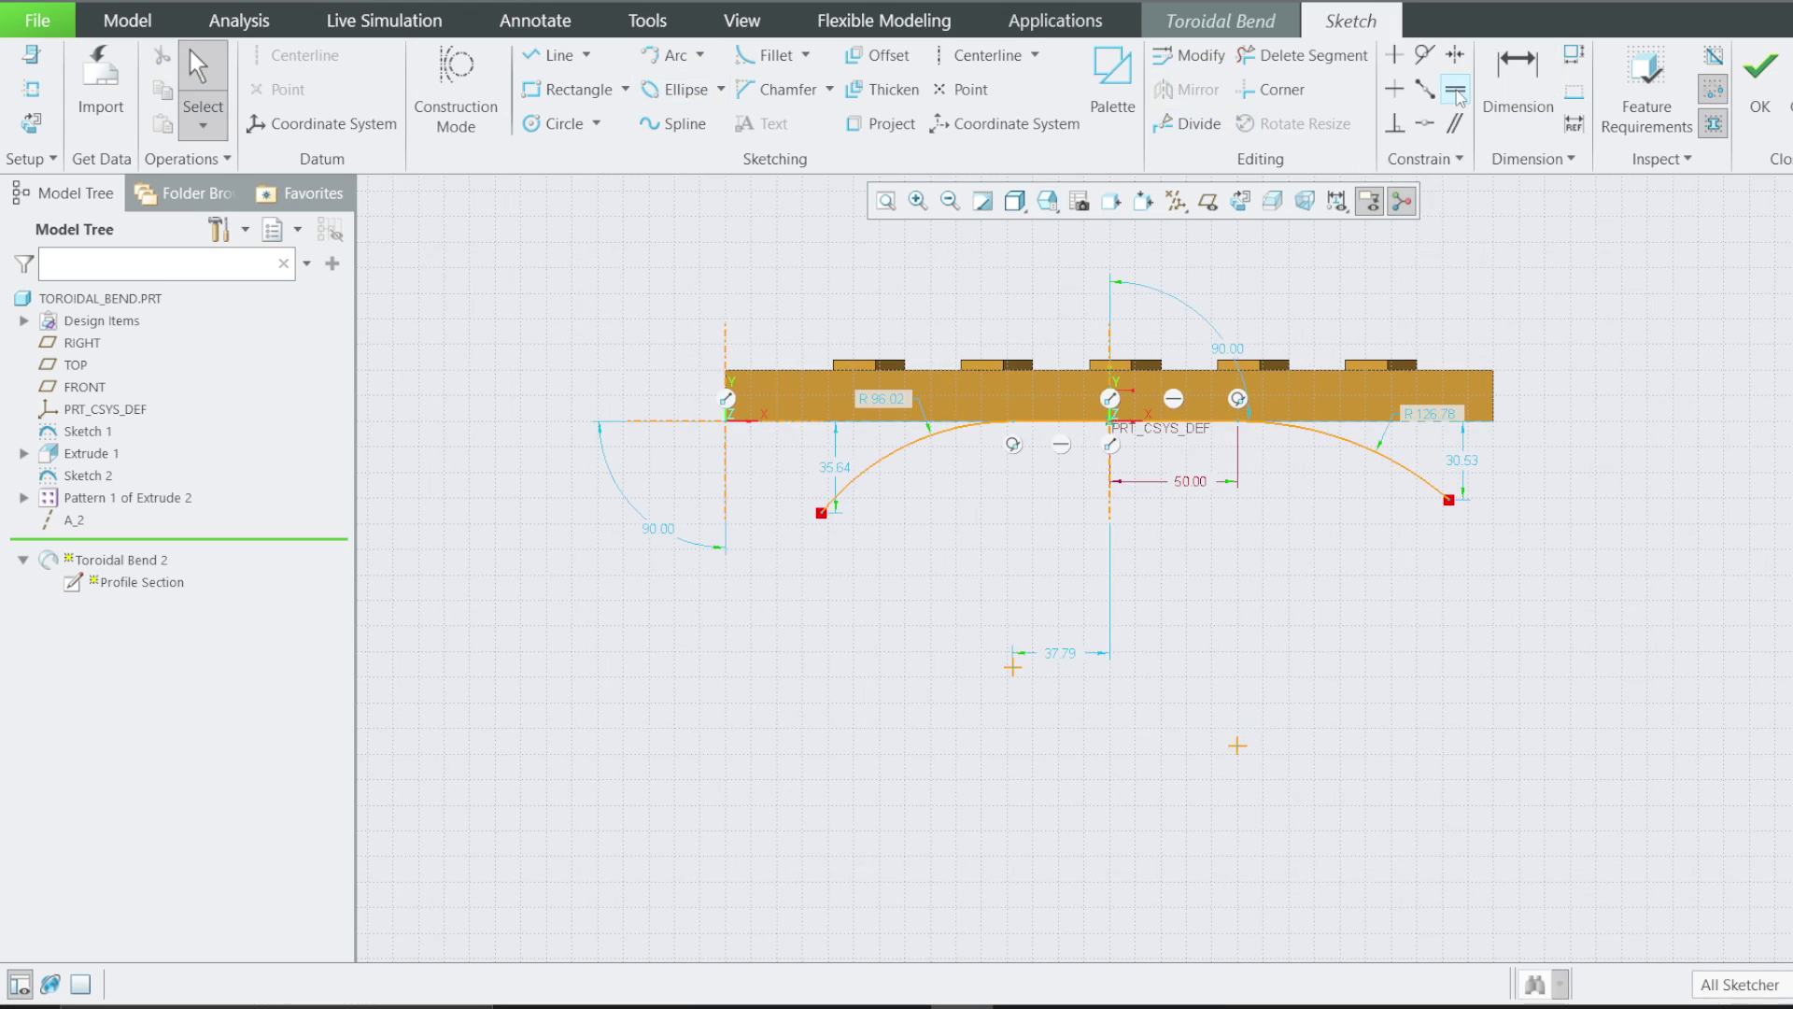
pyautogui.click(1217, 422)
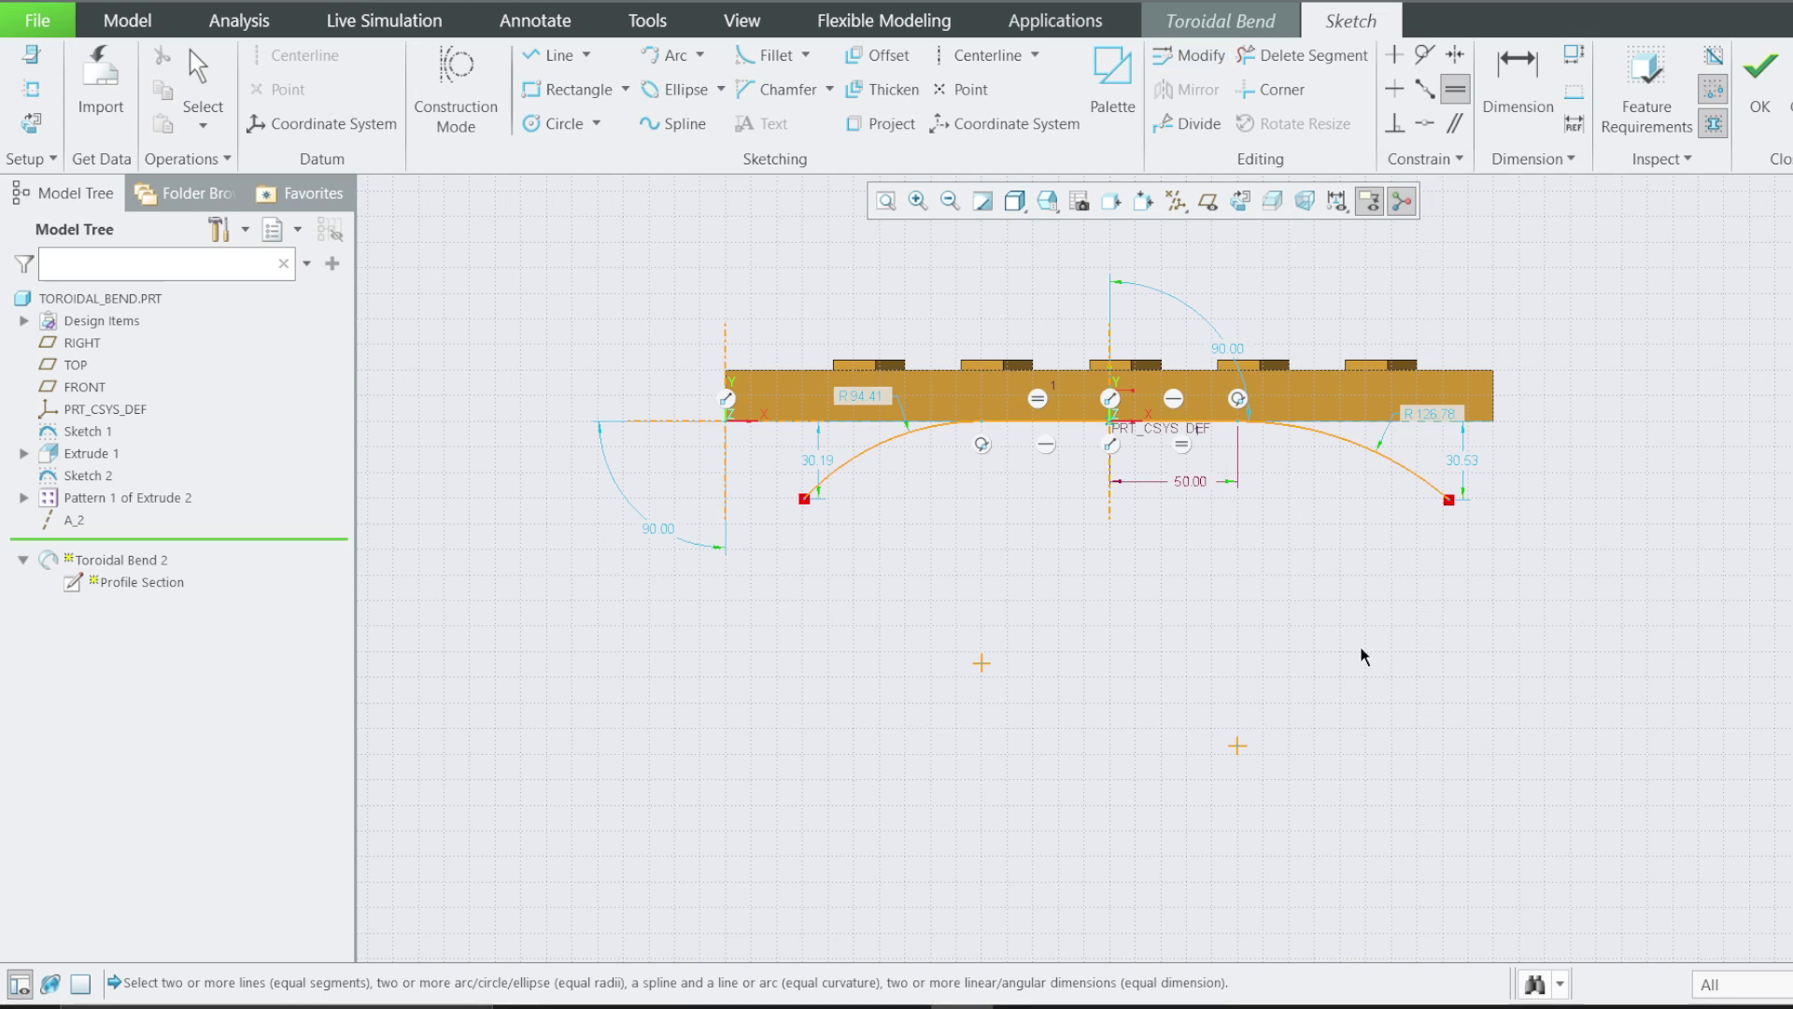
pyautogui.click(1335, 444)
pyautogui.click(845, 458)
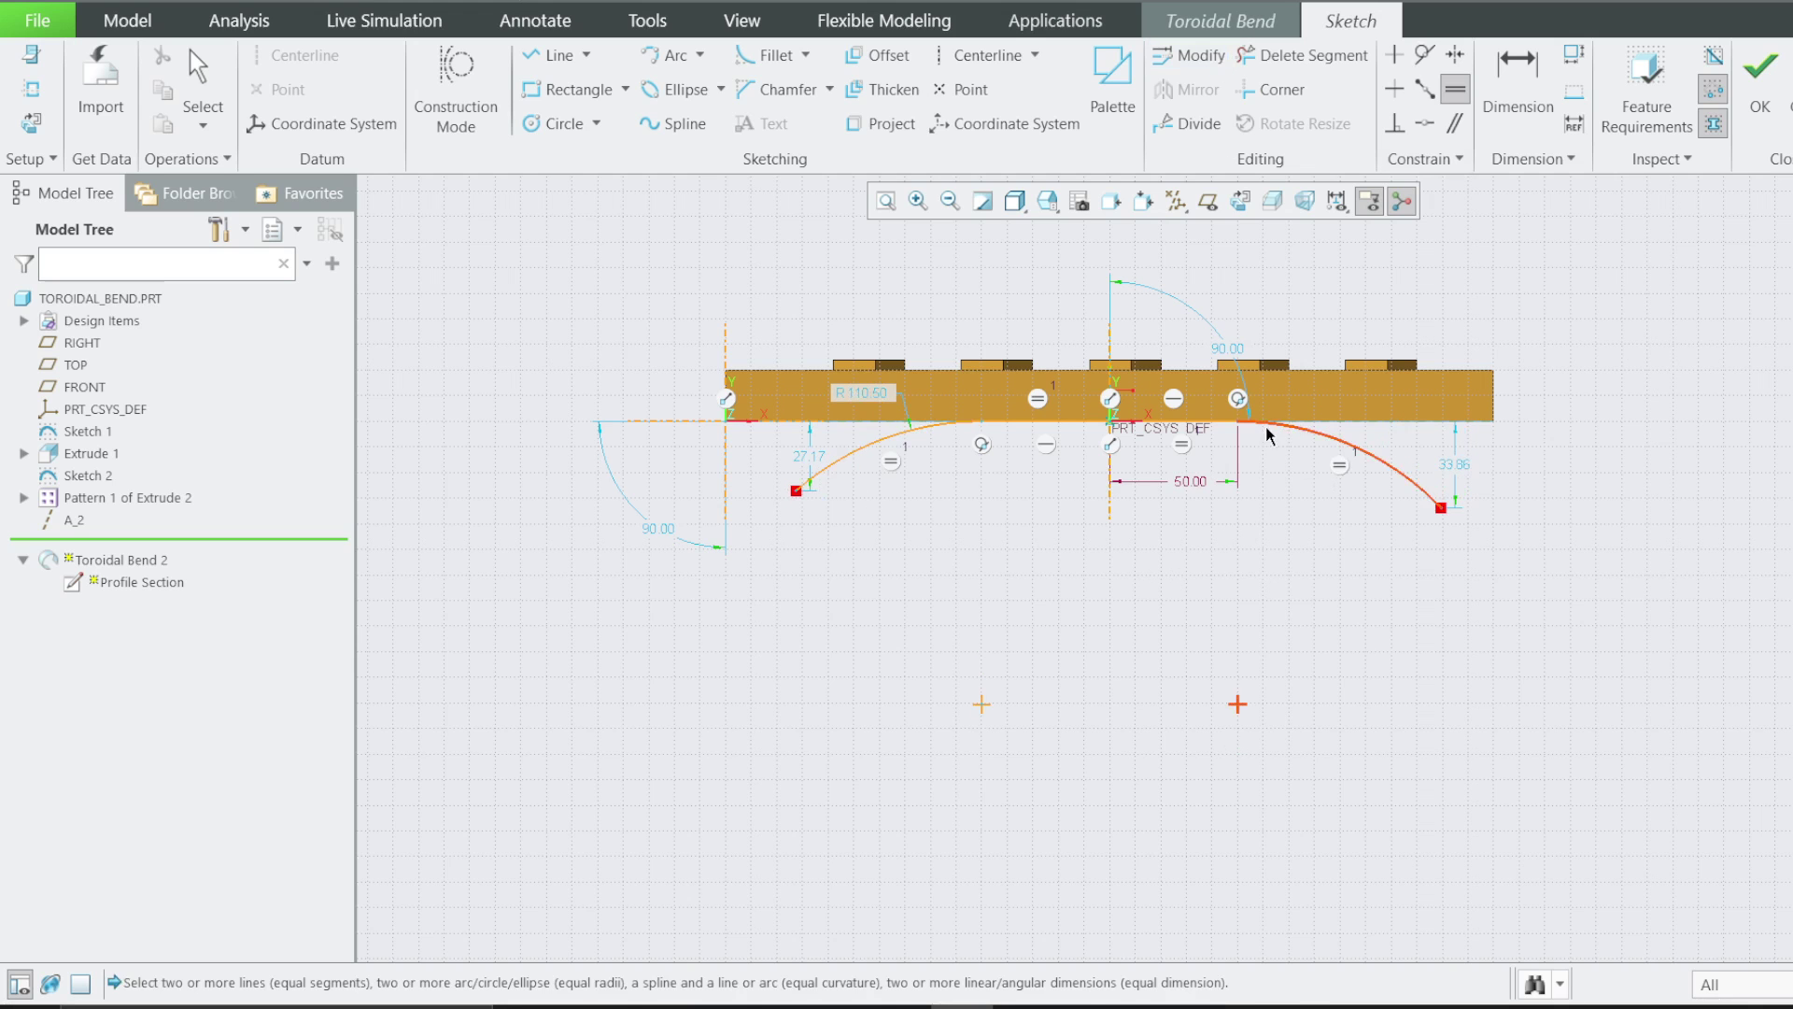
# Dimension the arc length of the profile's right-hand arc and set it to 100
pyautogui.click(1517, 89)
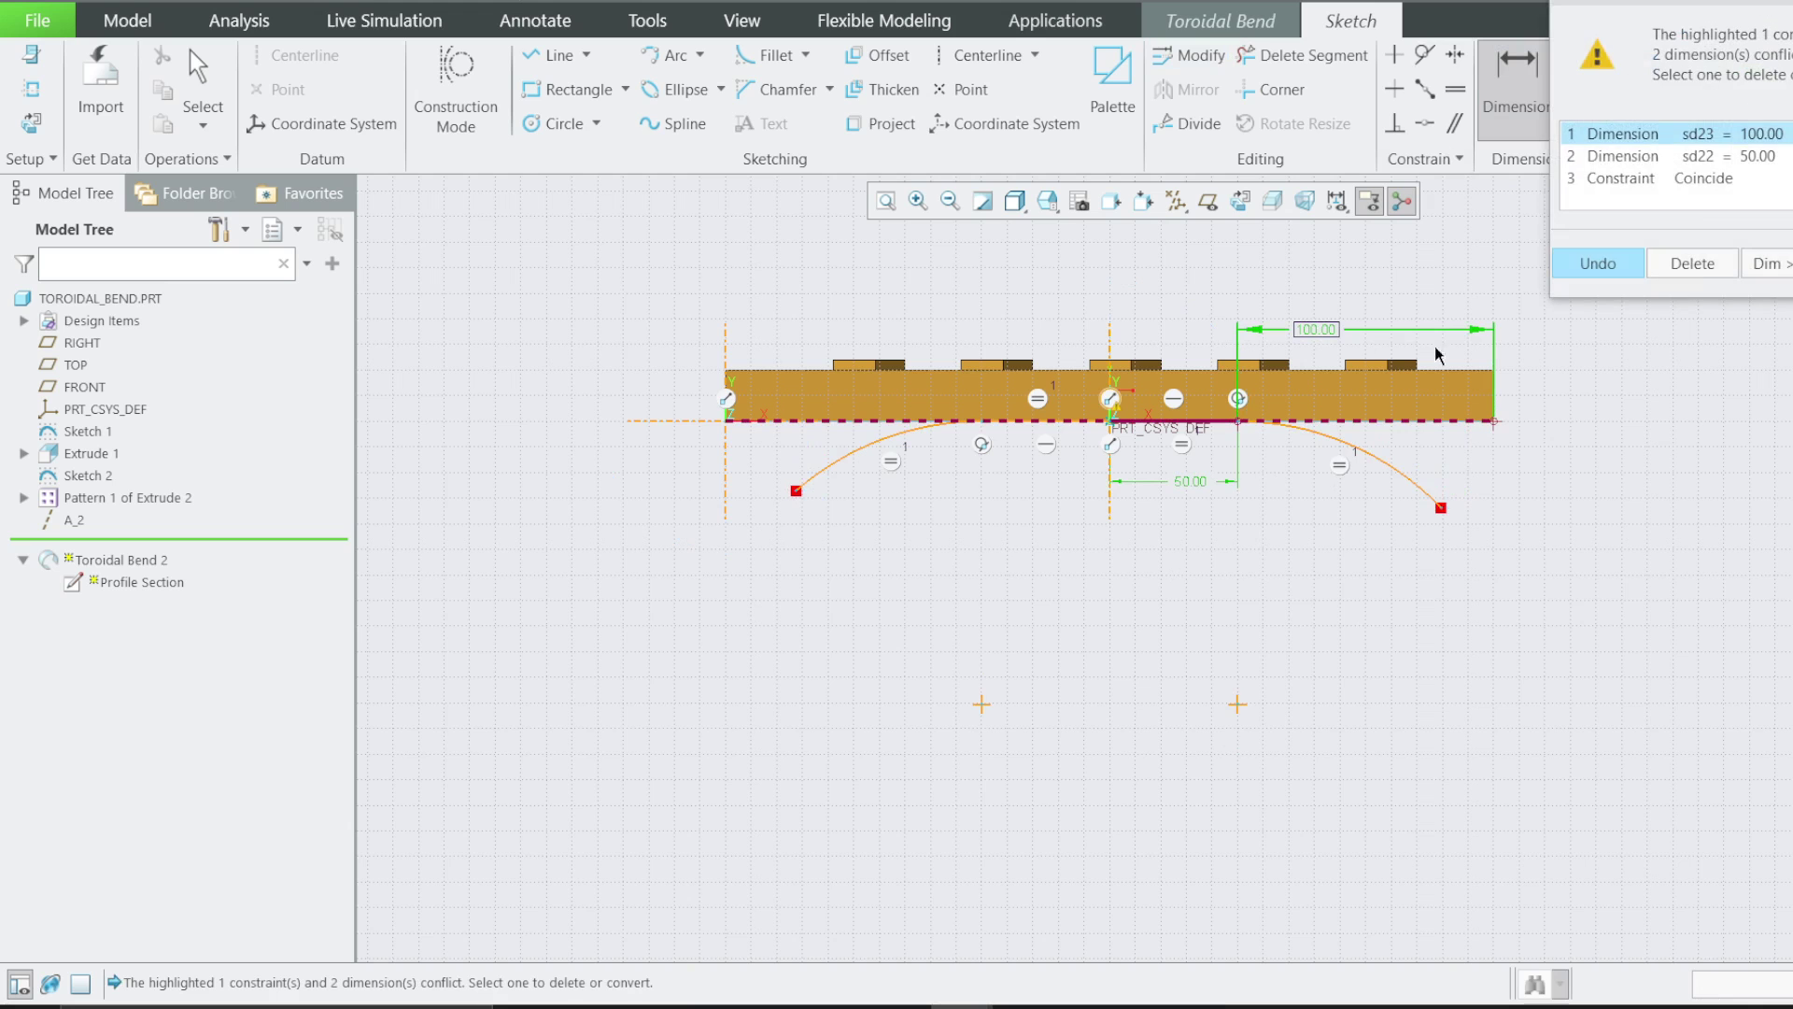
pyautogui.click(1598, 263)
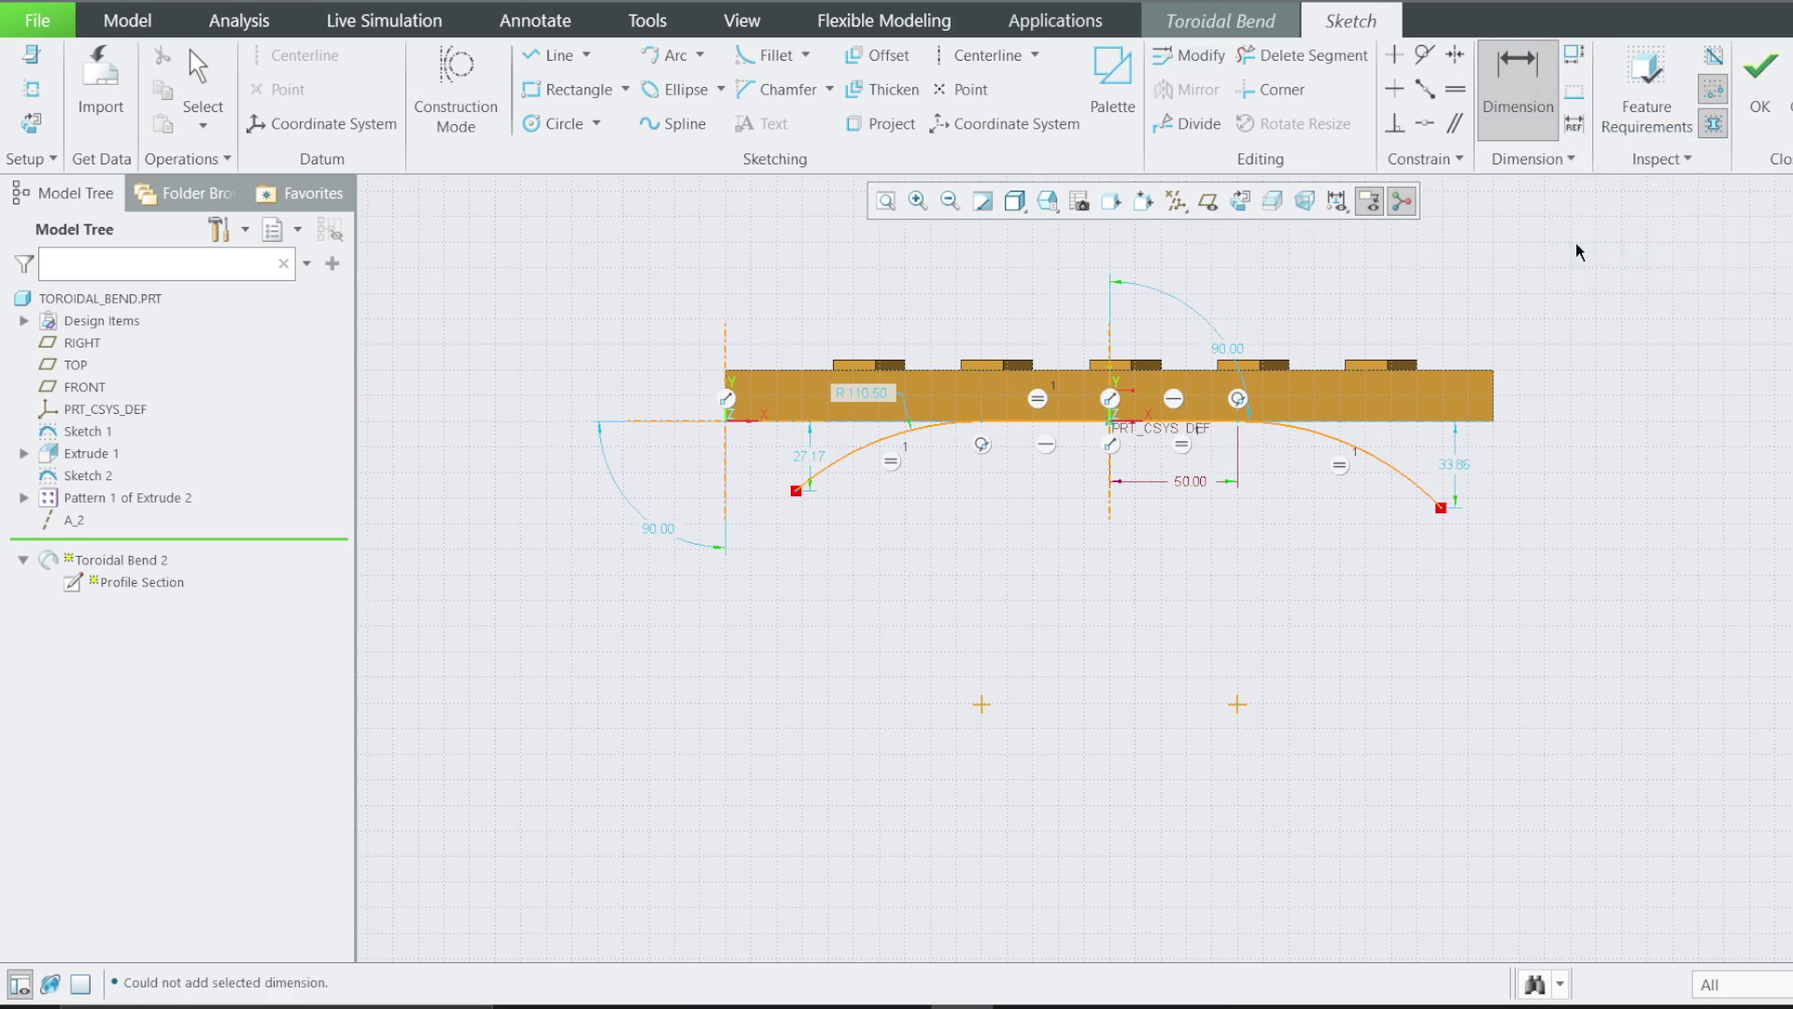
pyautogui.scroll(5, 1093, 565)
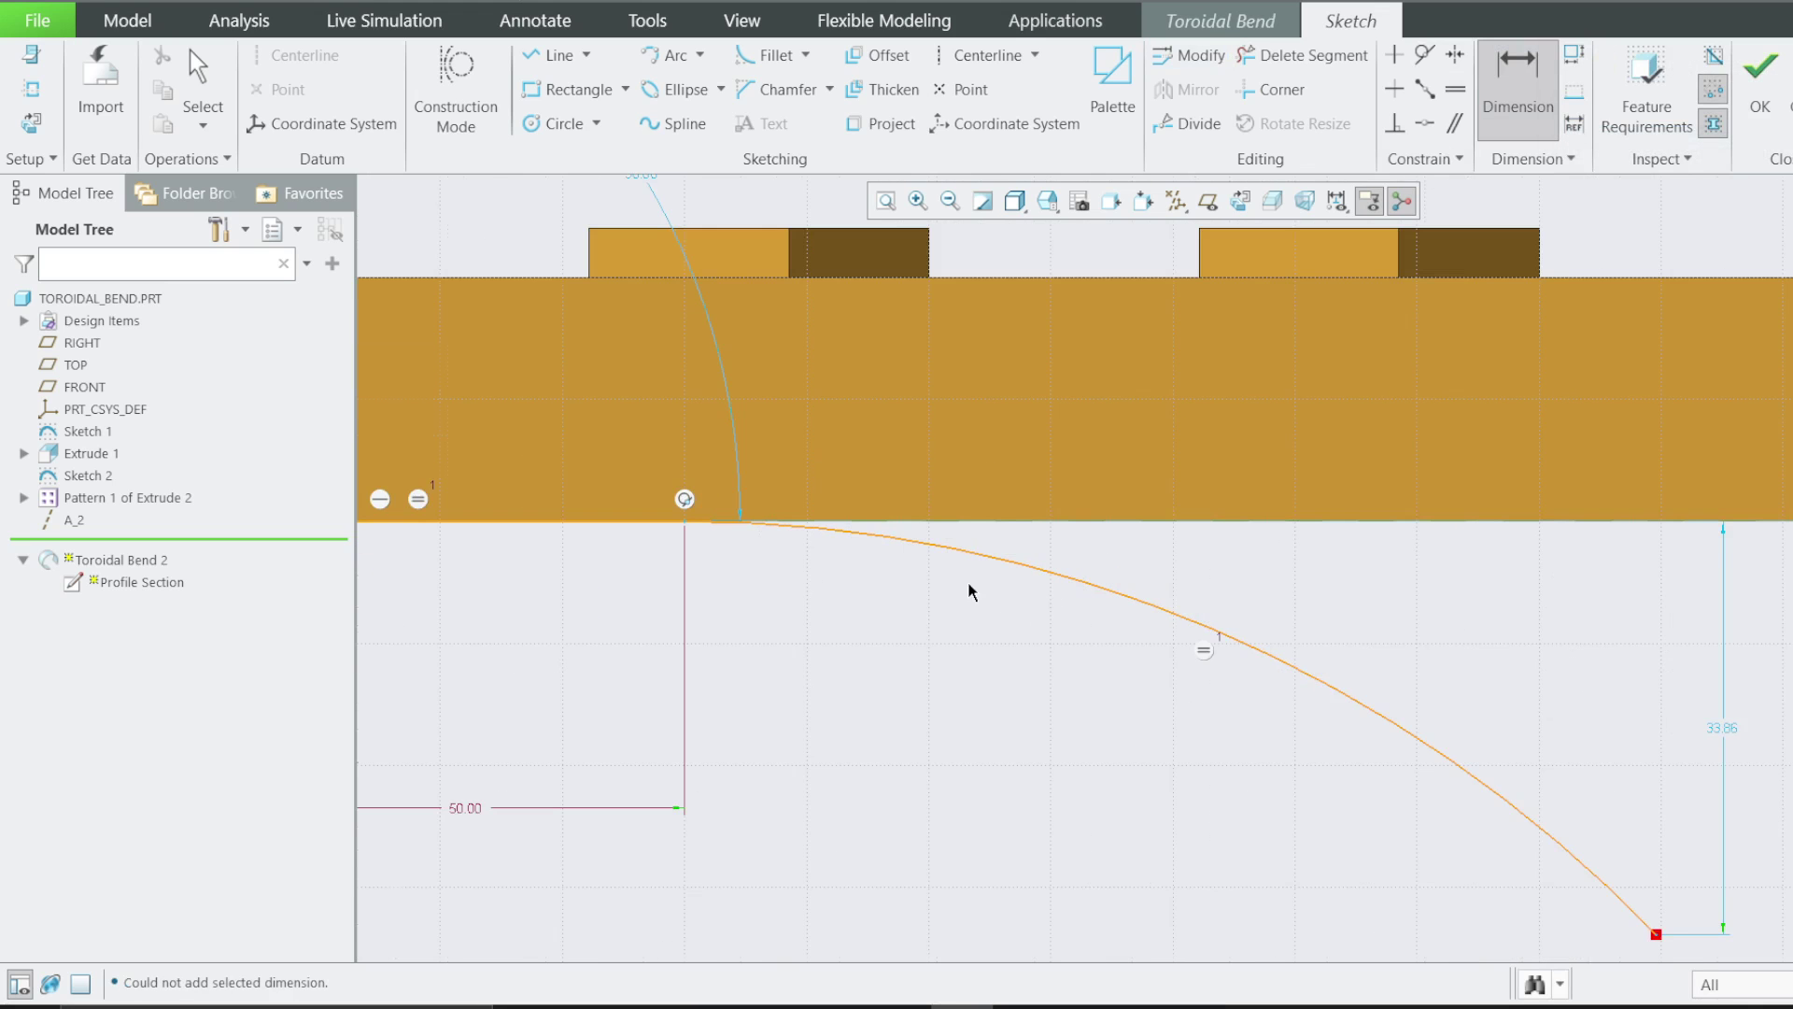
pyautogui.scroll(-2, 1000, 581)
pyautogui.click(1007, 573)
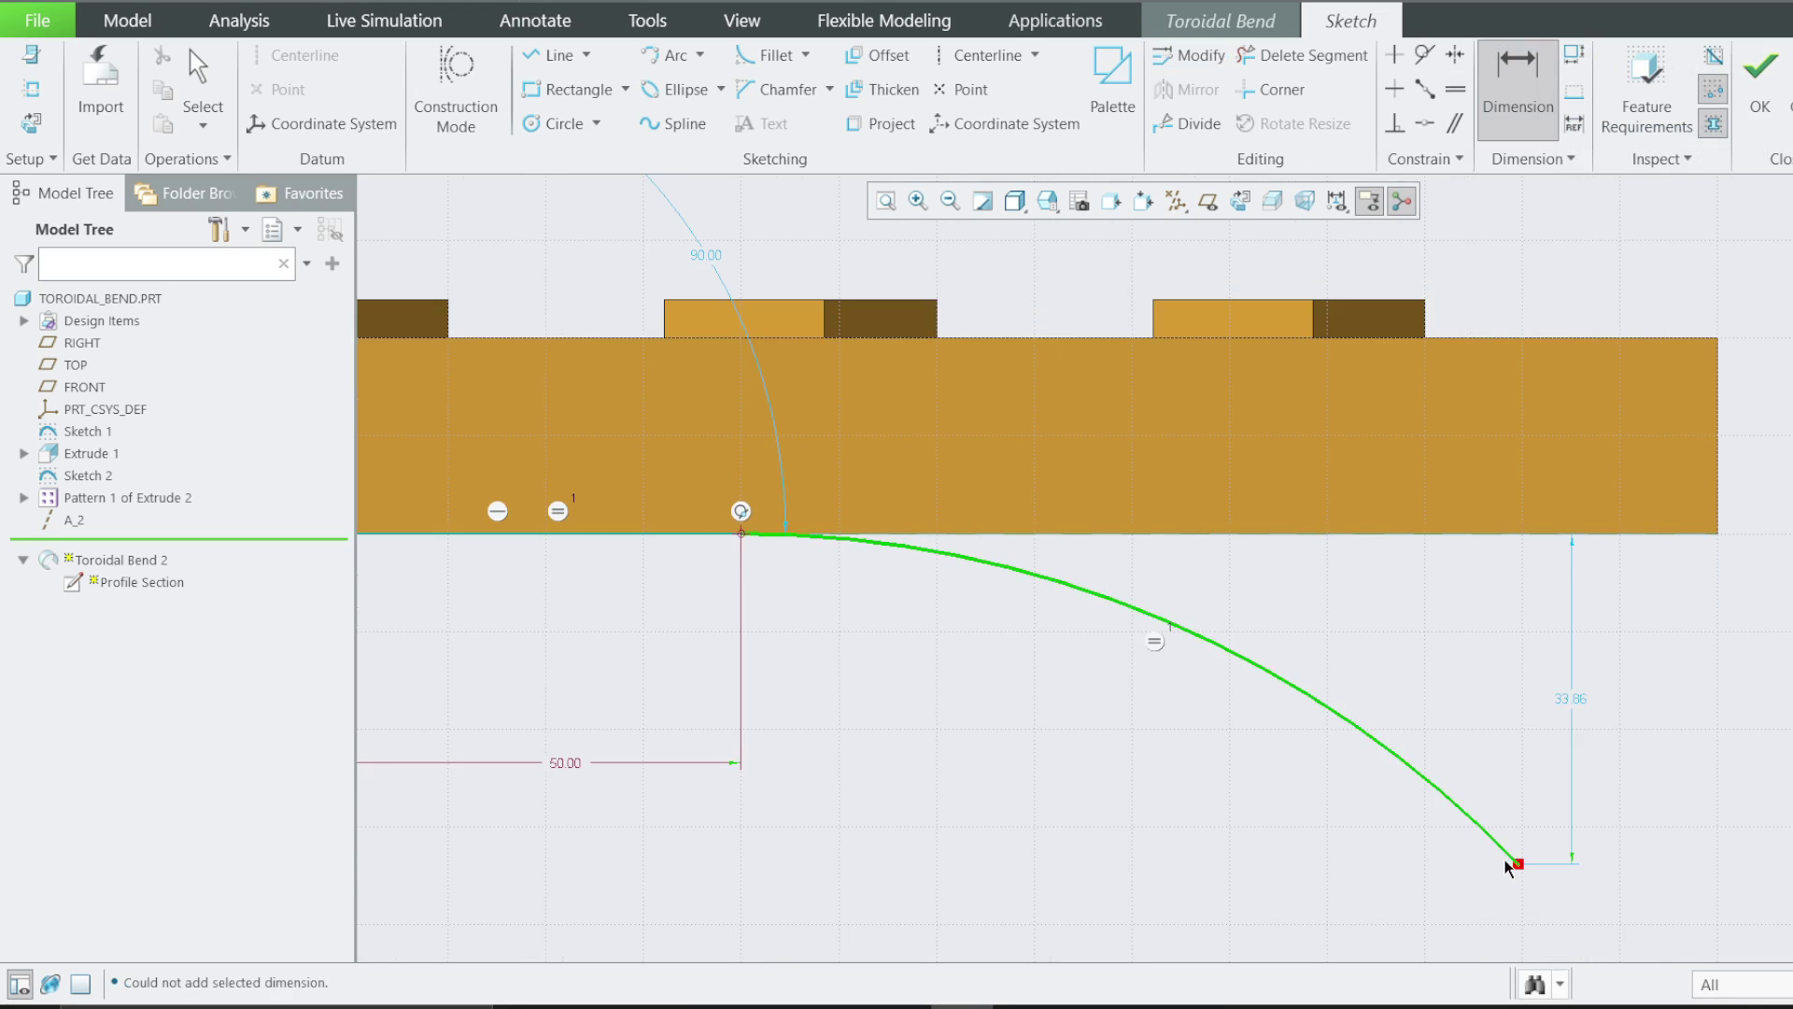
pyautogui.middleClick(1336, 618)
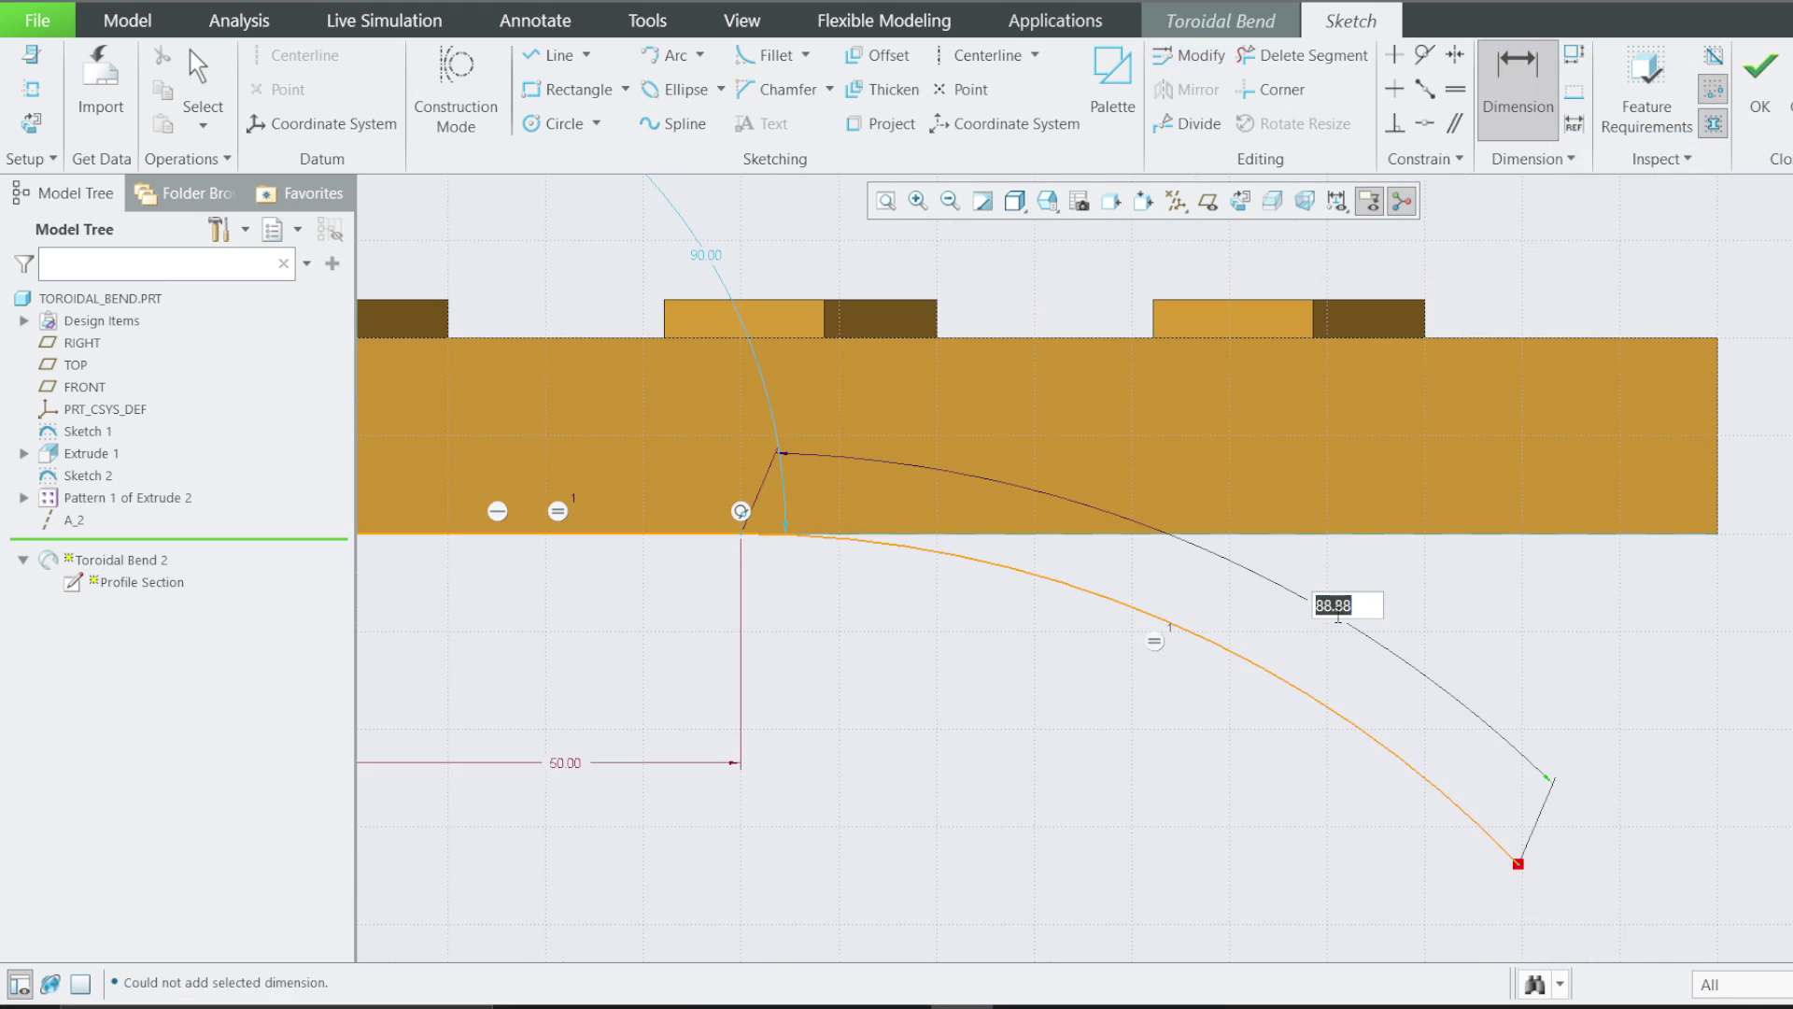
pyautogui.write('100')
pyautogui.press('Return')
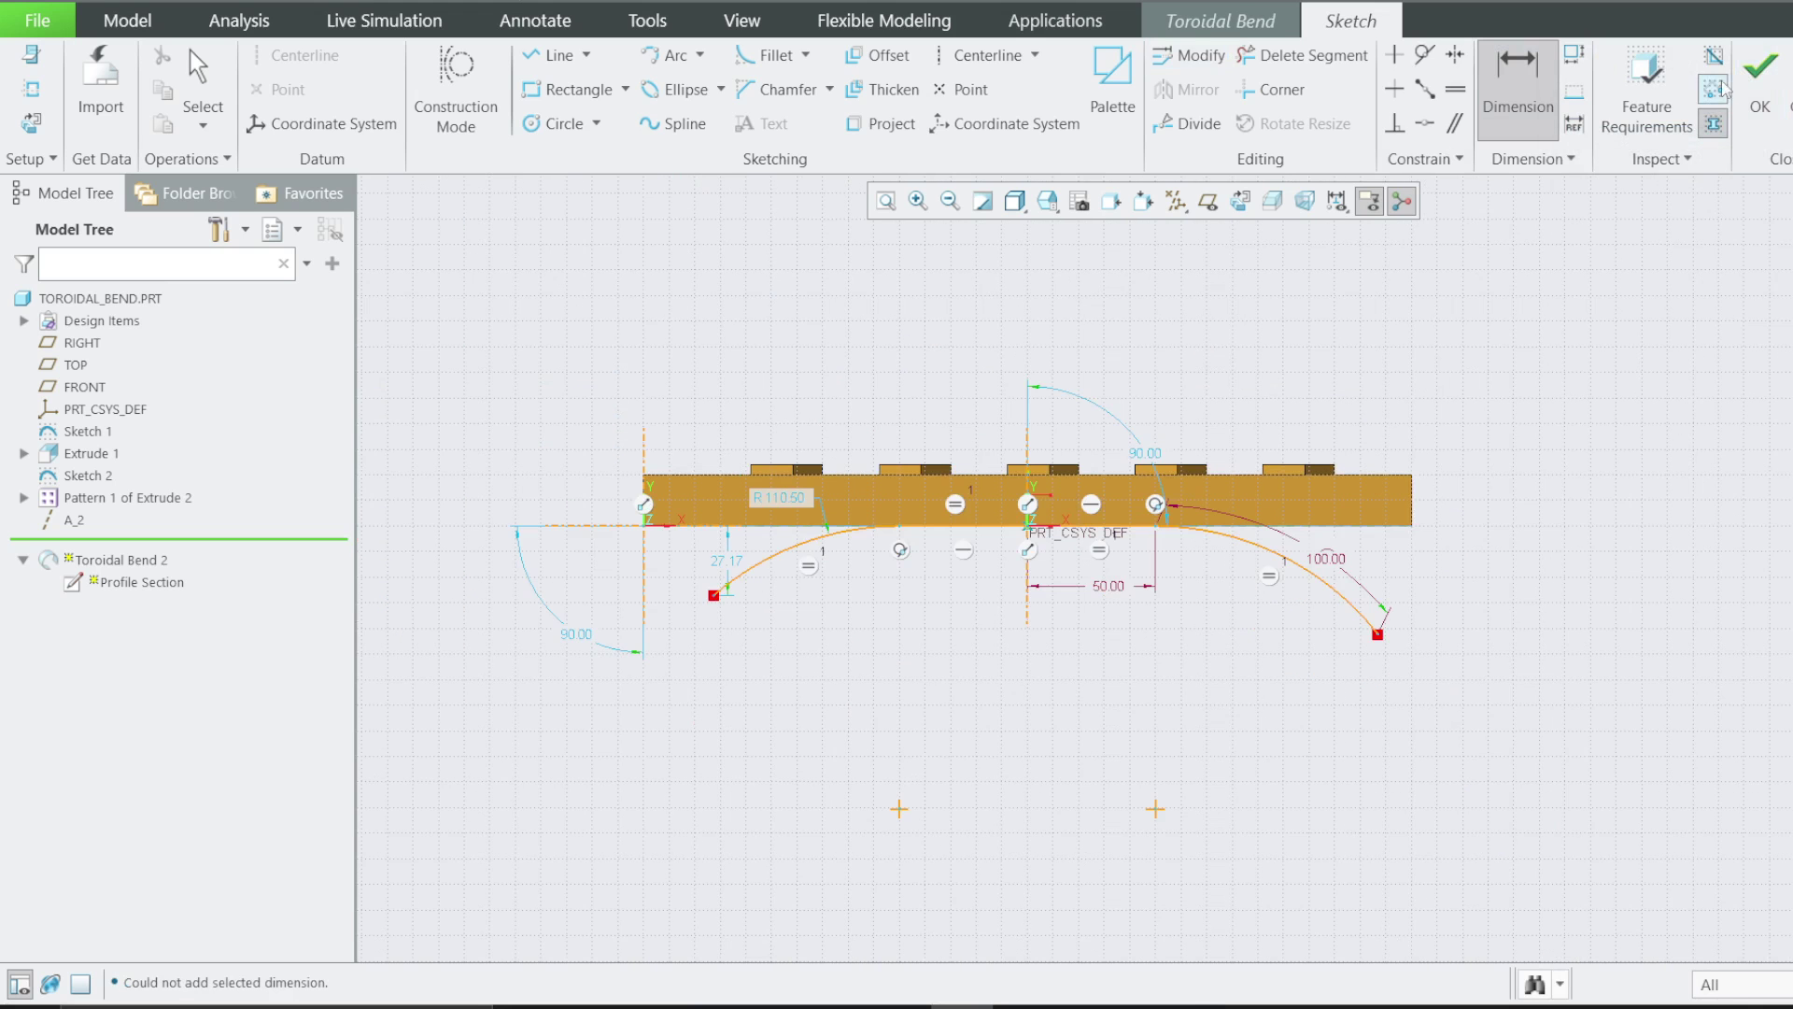
pyautogui.middleClick(1179, 719)
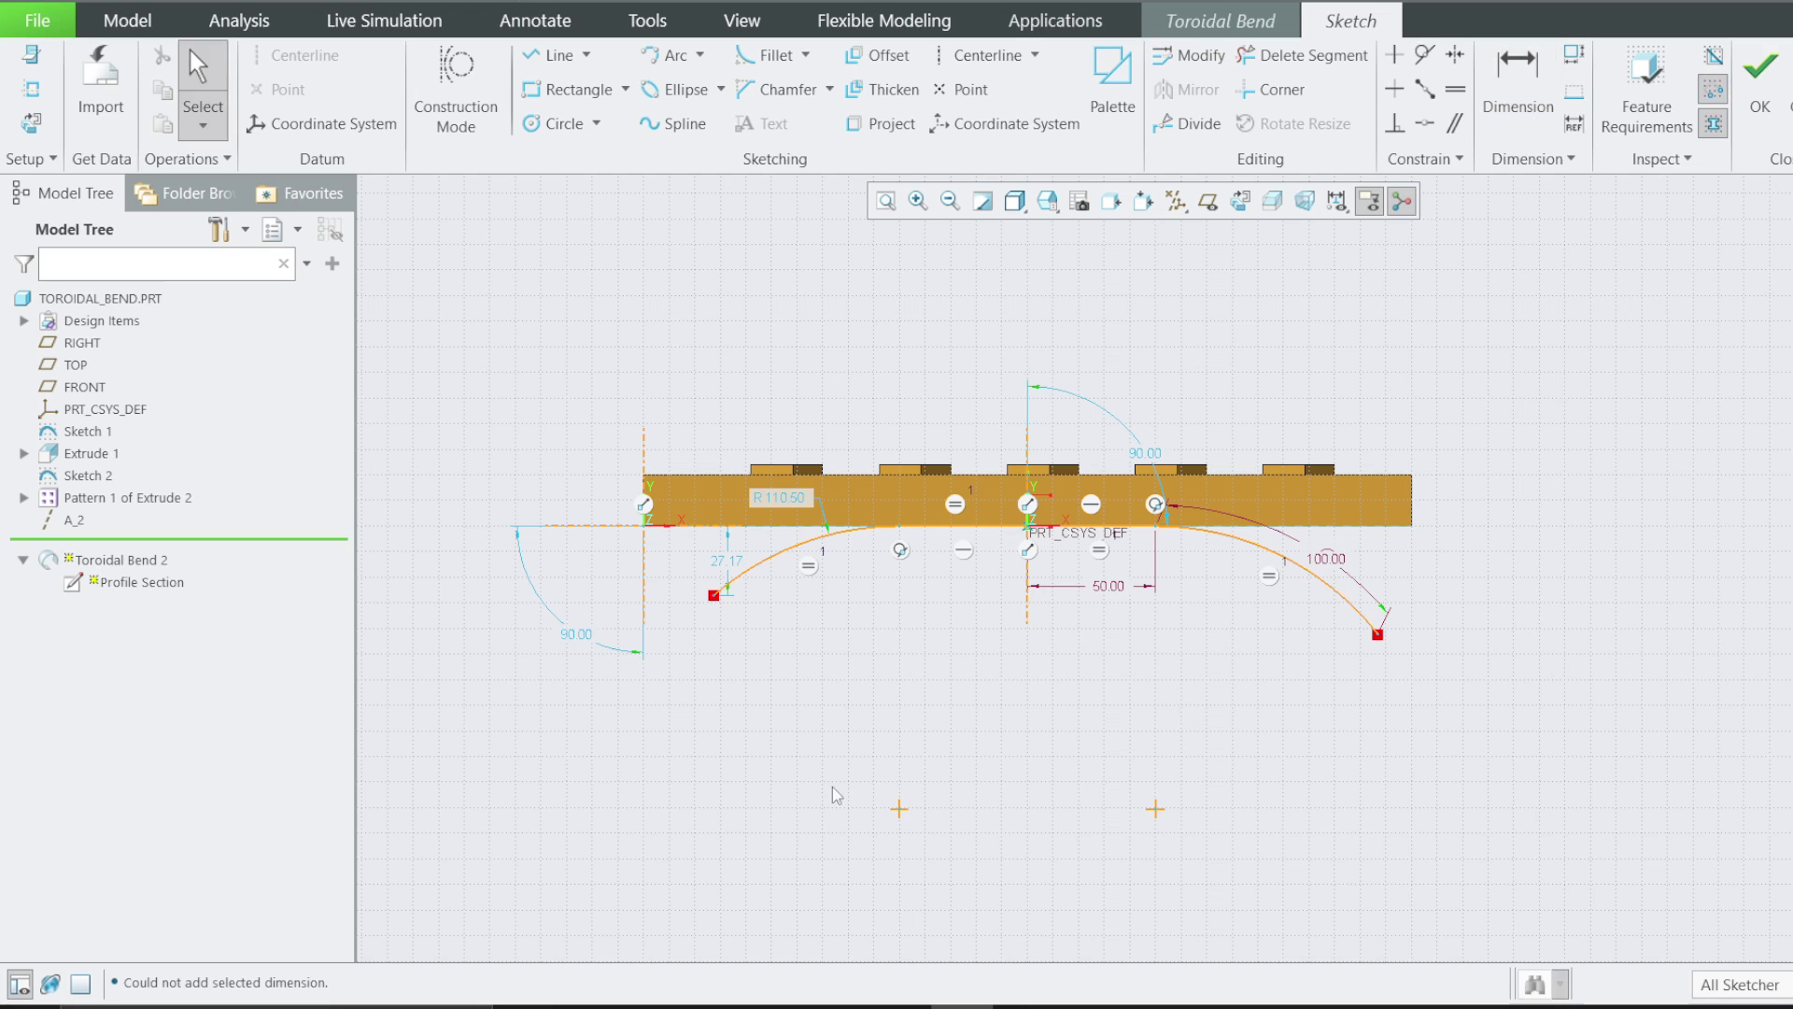
pyautogui.moveTo(899, 811); pyautogui.dragTo(836, 782)
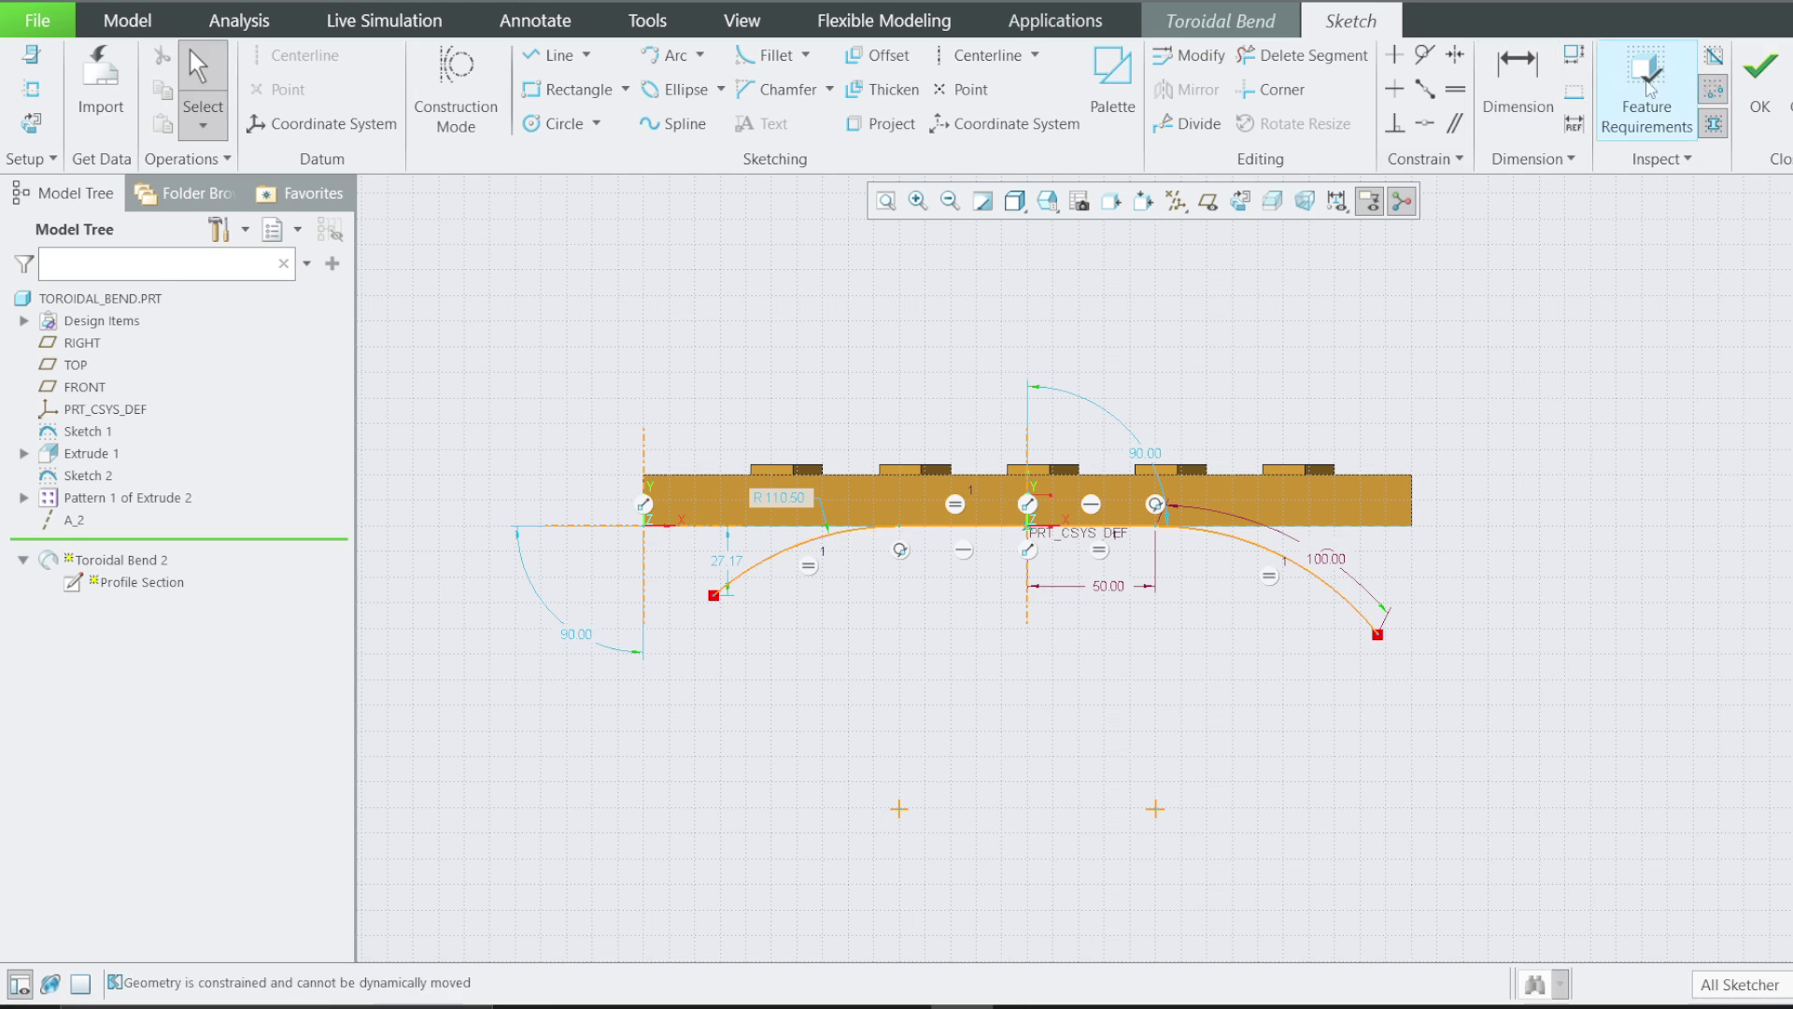
# Accept the profile section and complete the 360 bend, keeping it as a failed feature
pyautogui.click(1758, 89)
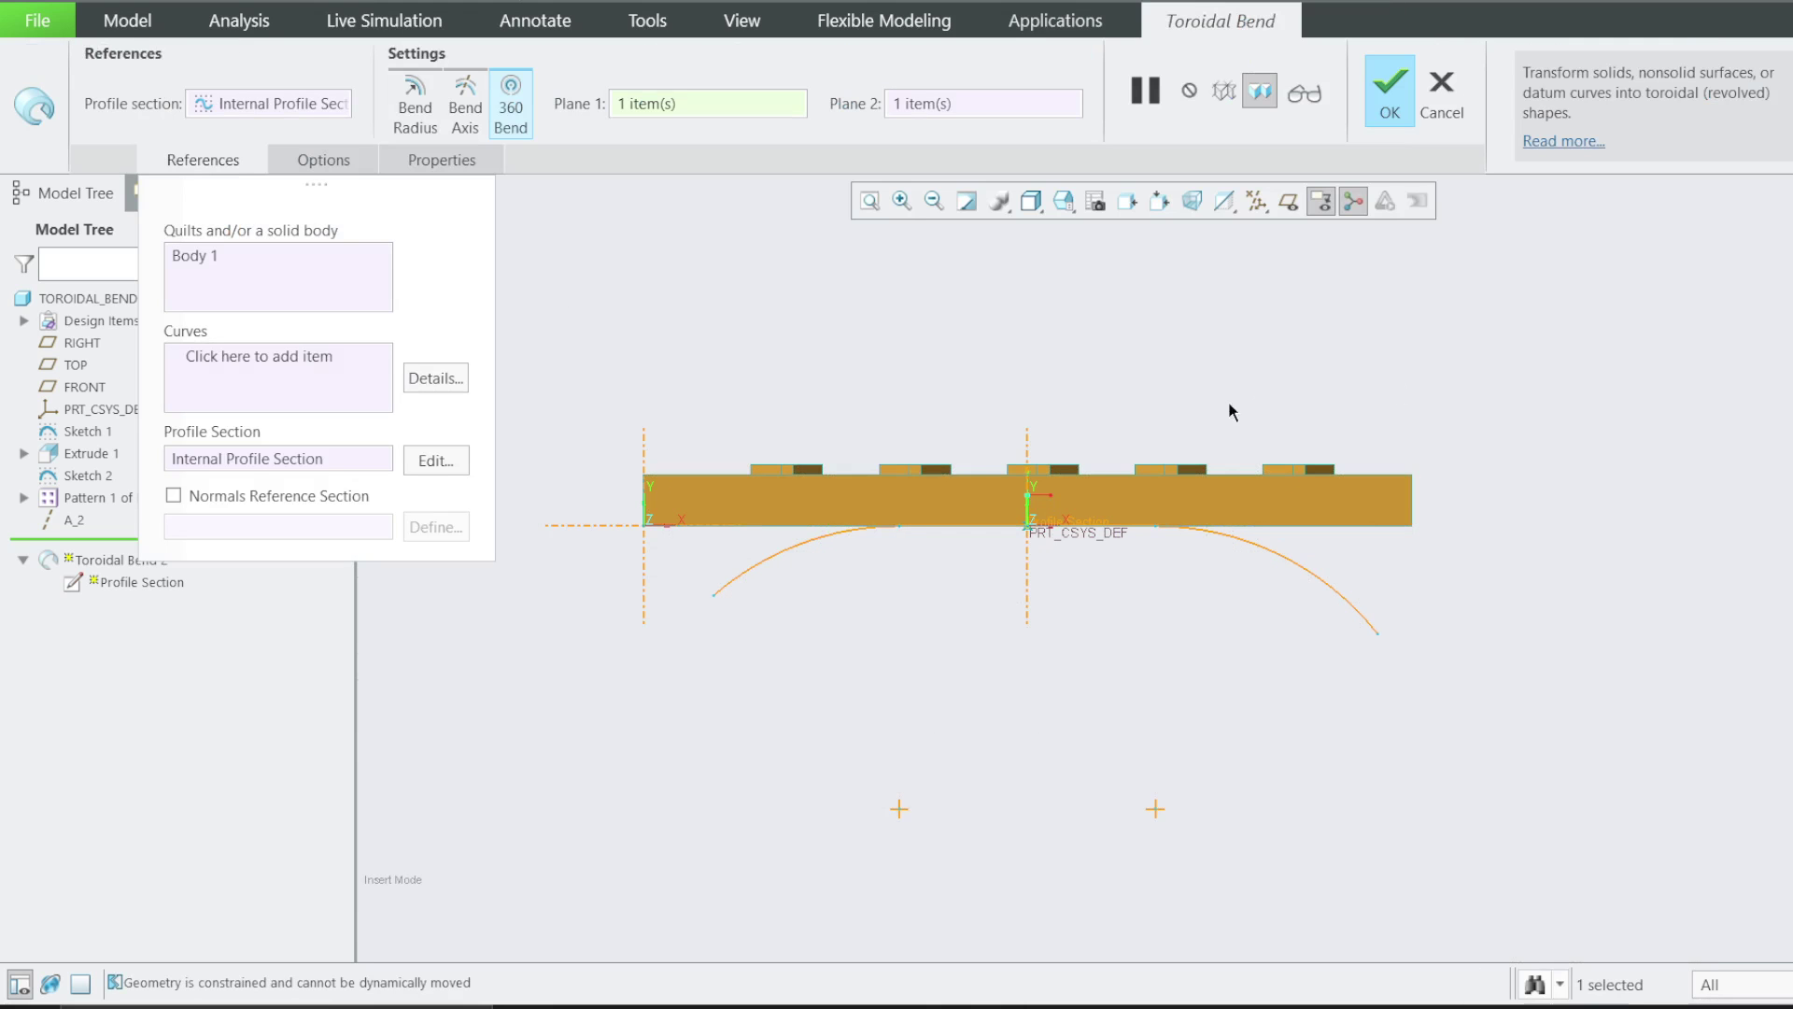
pyautogui.click(1401, 88)
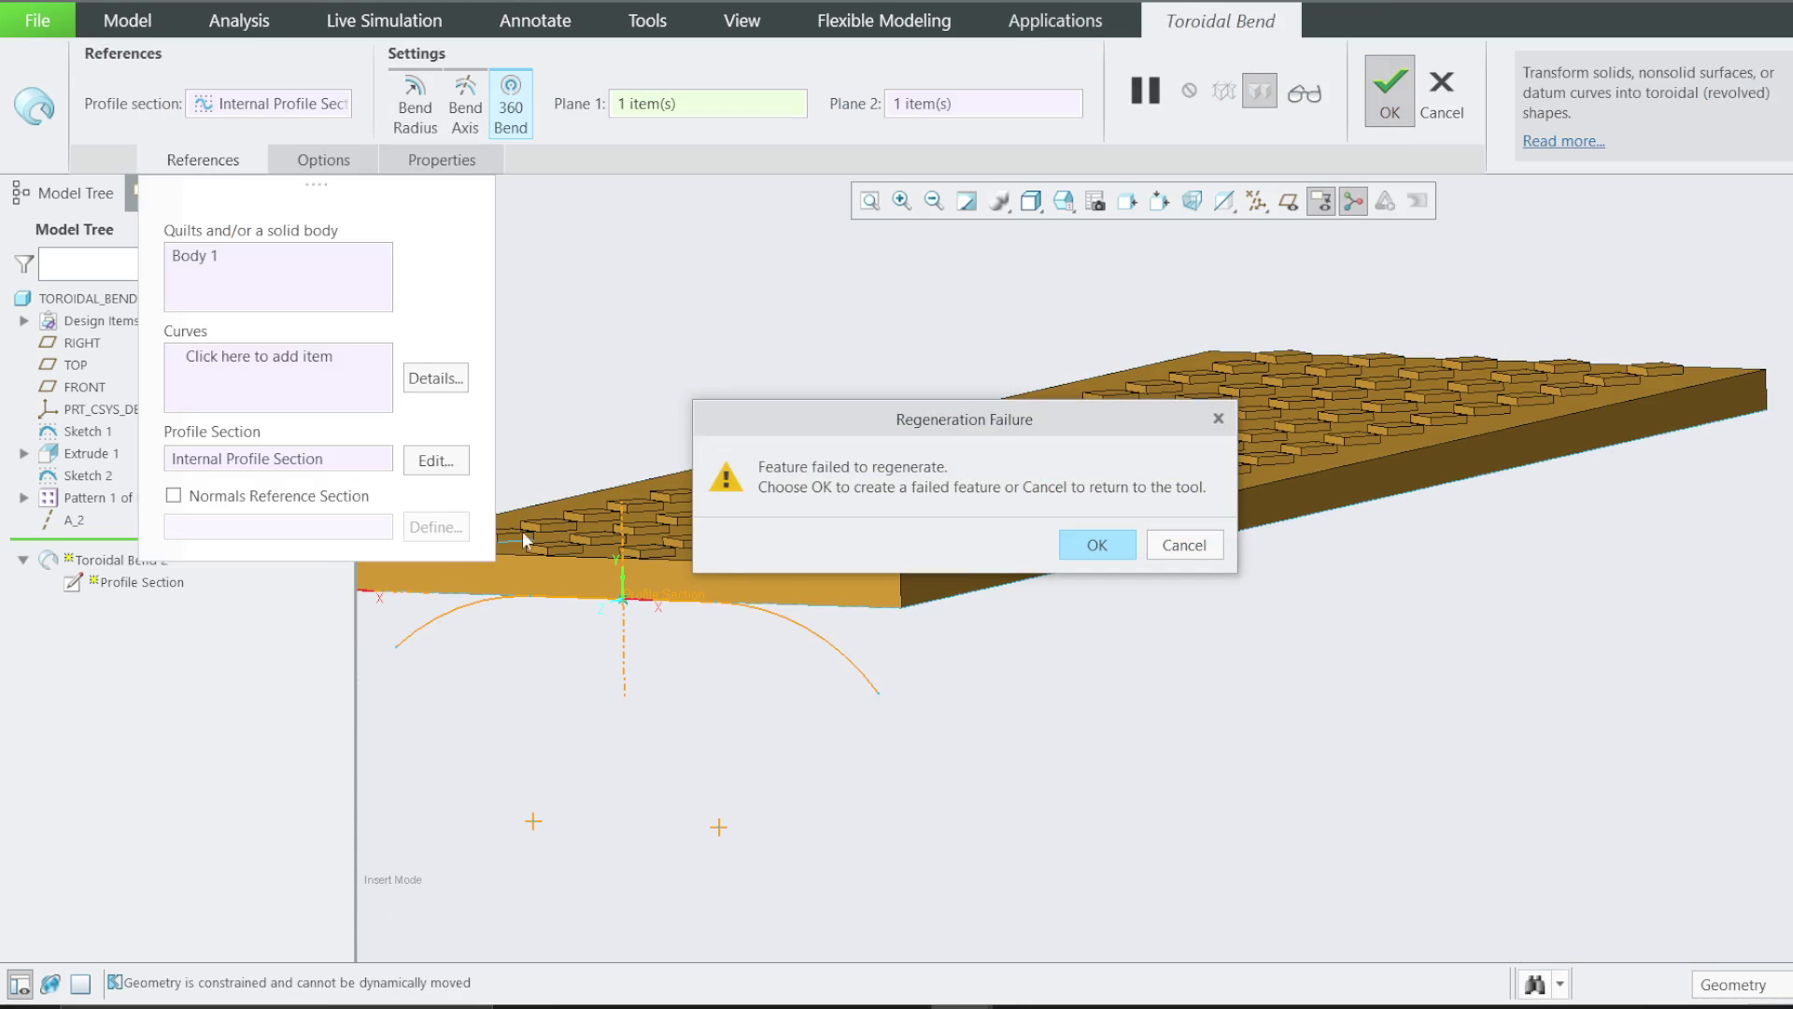
pyautogui.click(1087, 544)
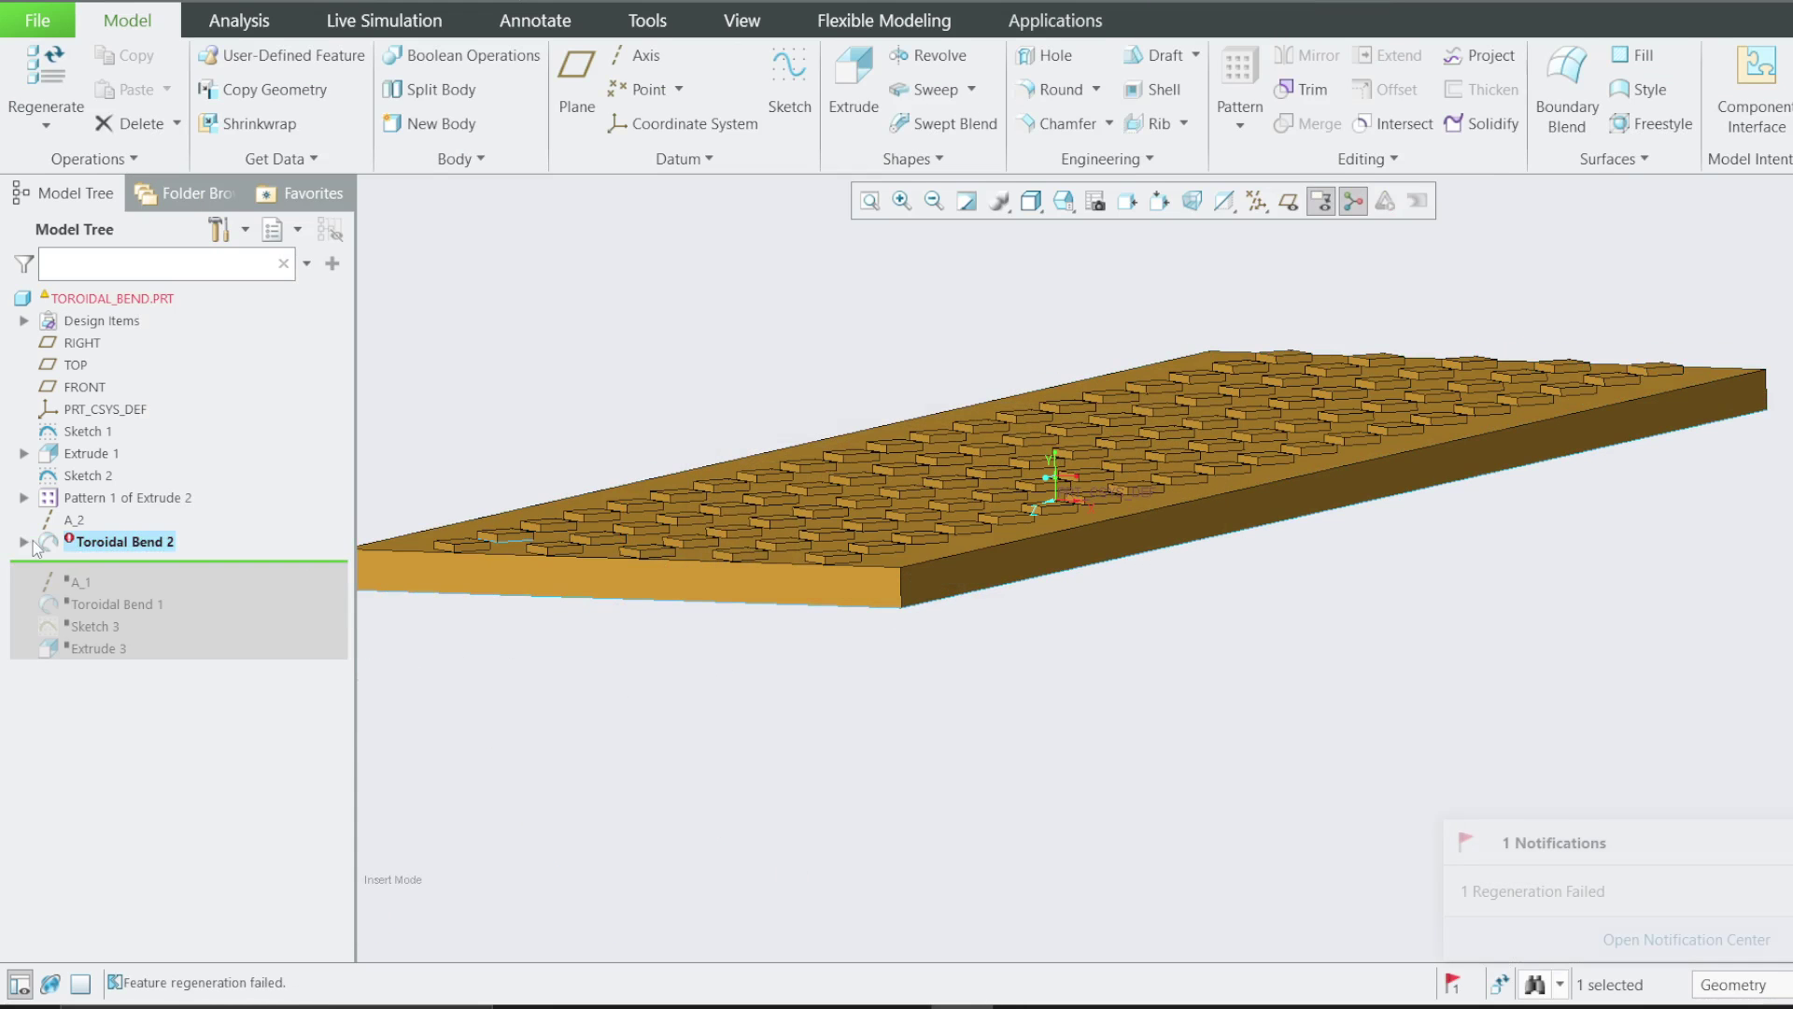
# Redefine Toroidal Bend 2 and reopen its internal profile section in the 2D sketch orientation
pyautogui.rightClick(87, 544)
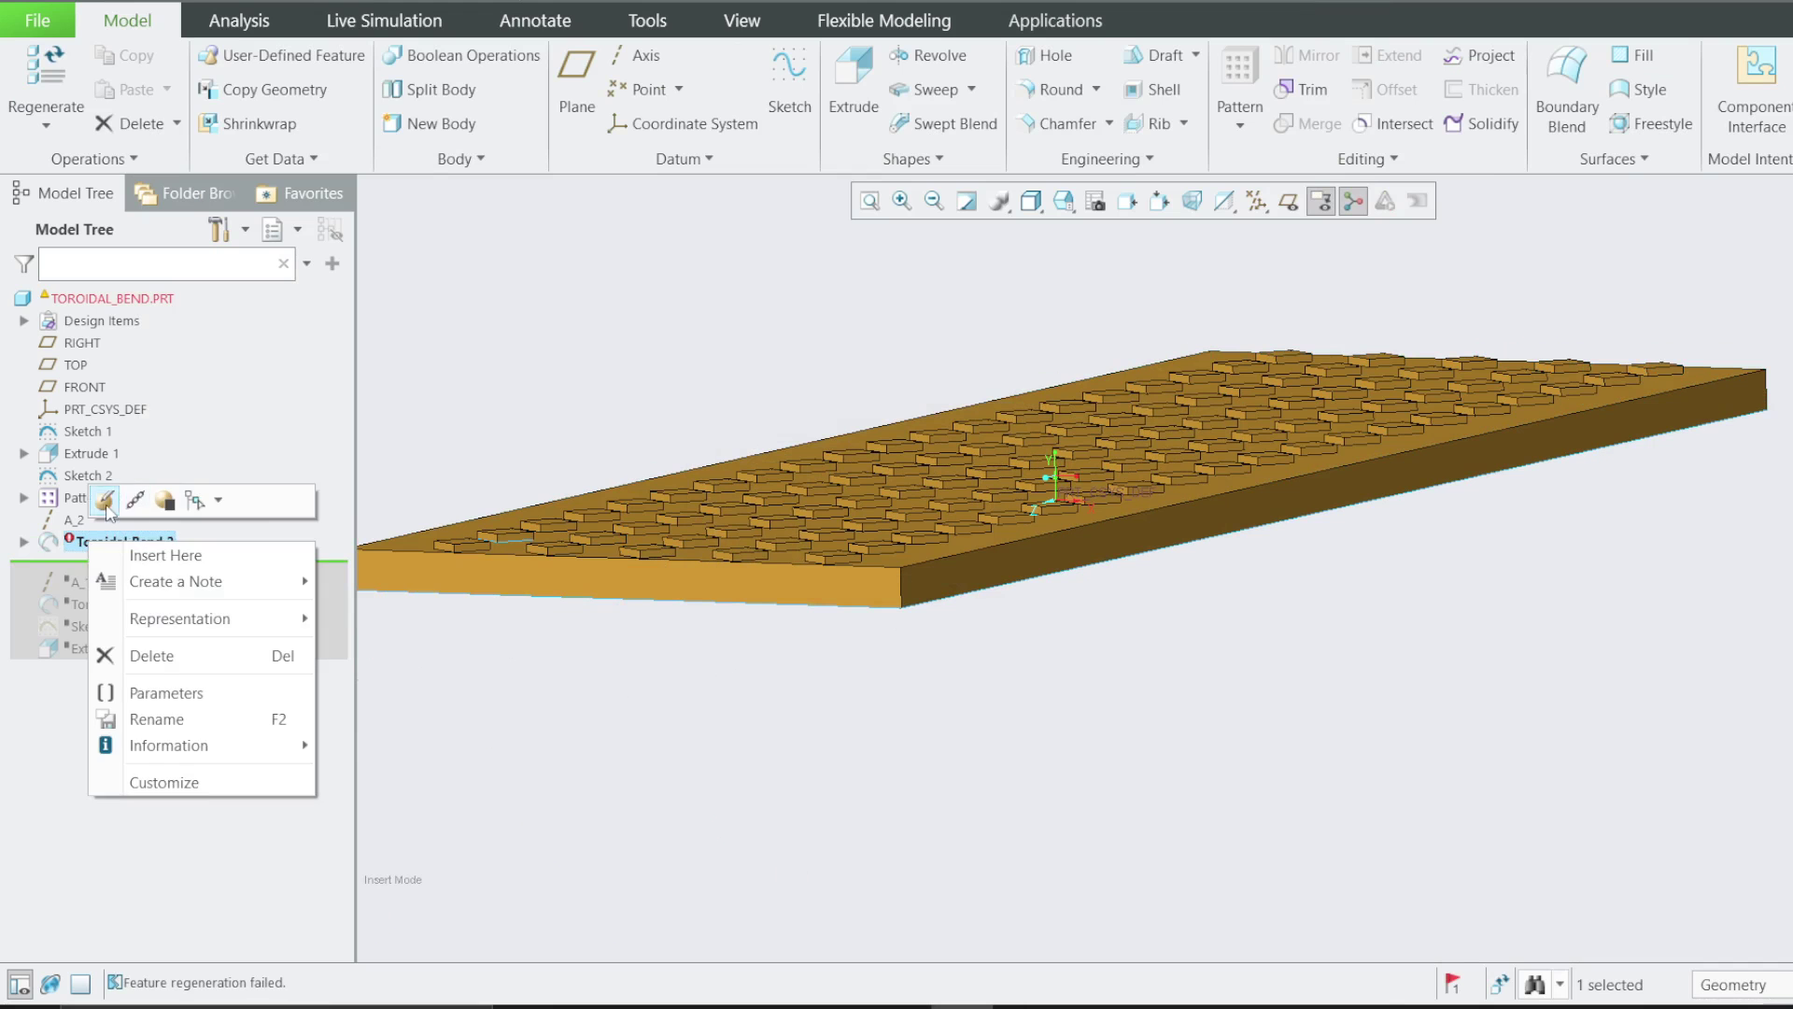
pyautogui.click(104, 501)
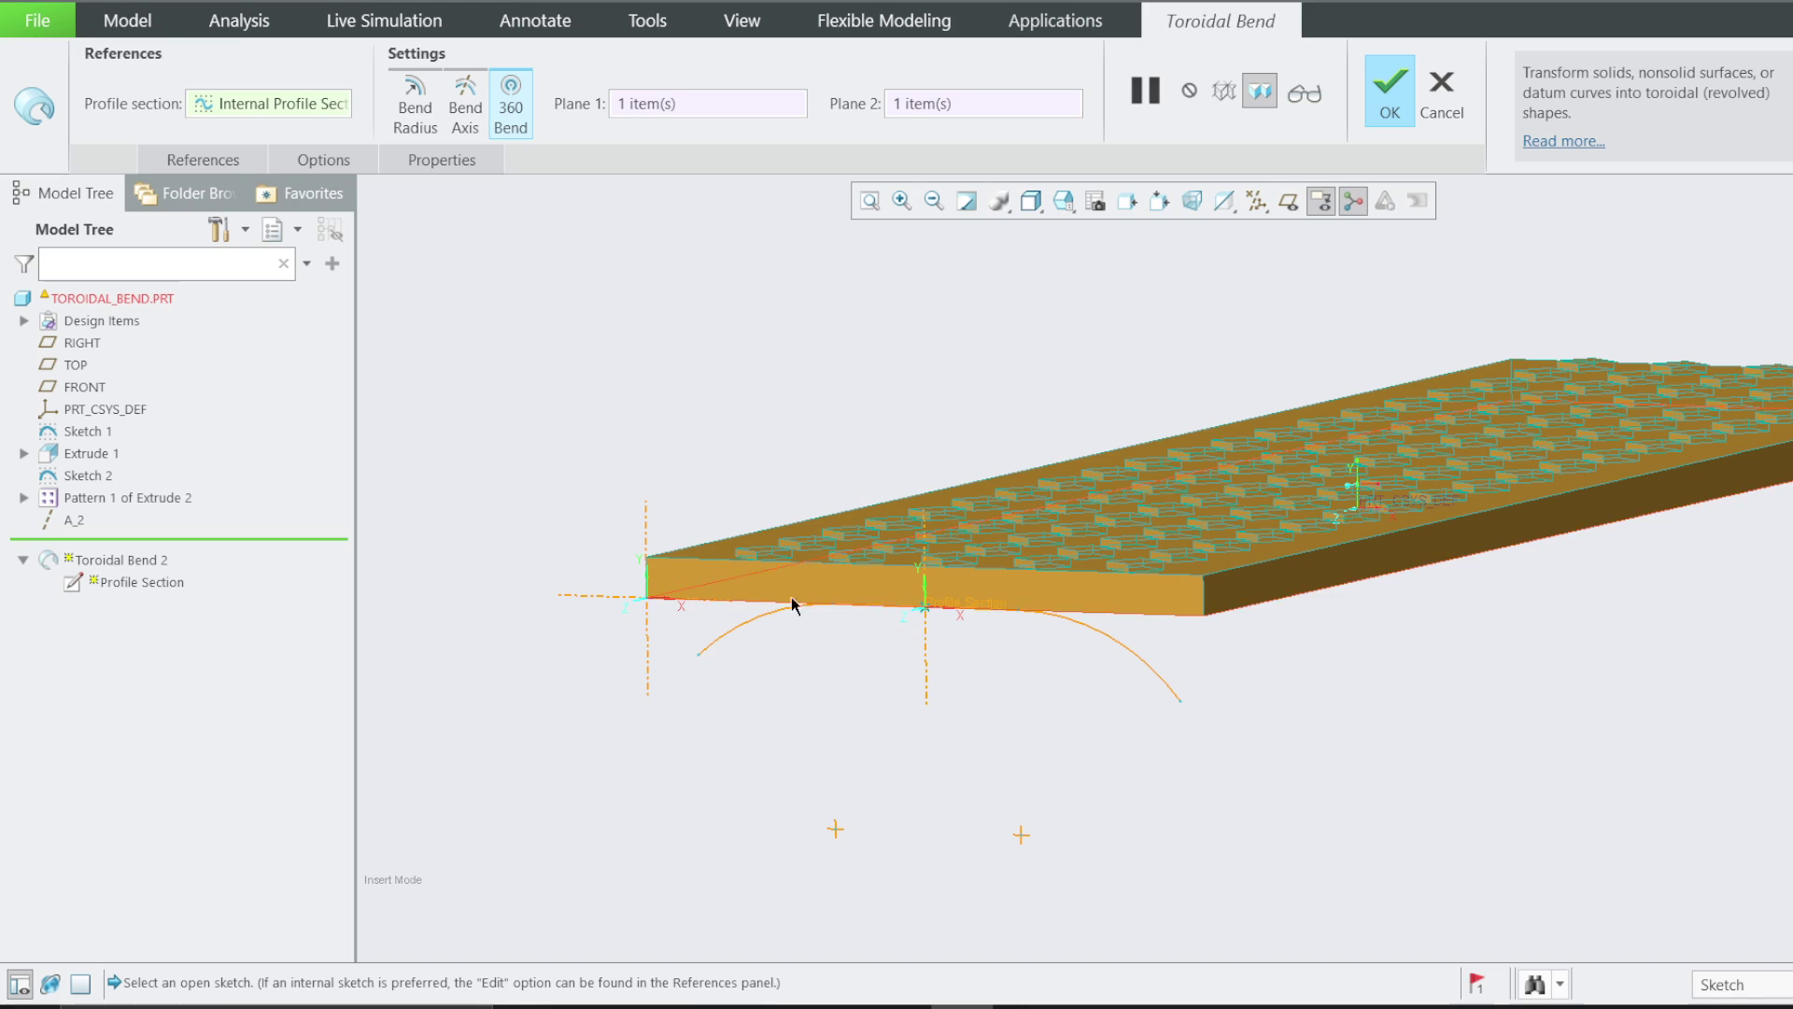
pyautogui.click(220, 166)
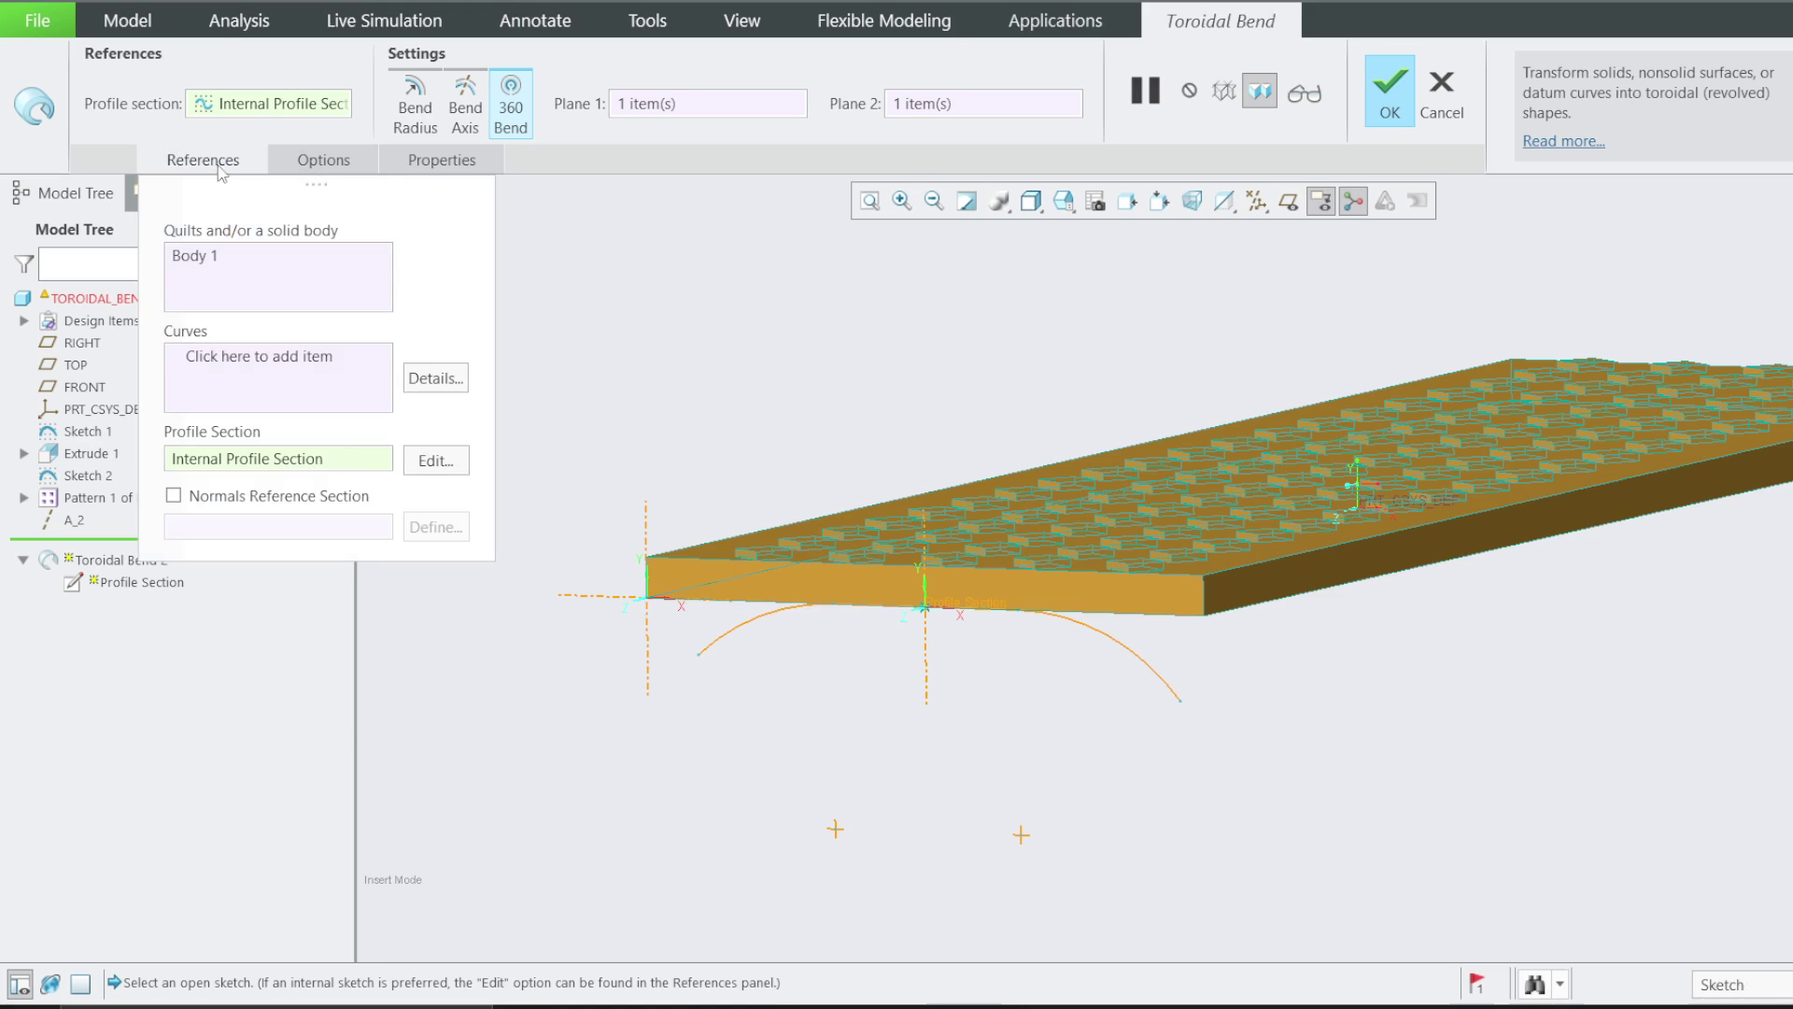
pyautogui.click(439, 460)
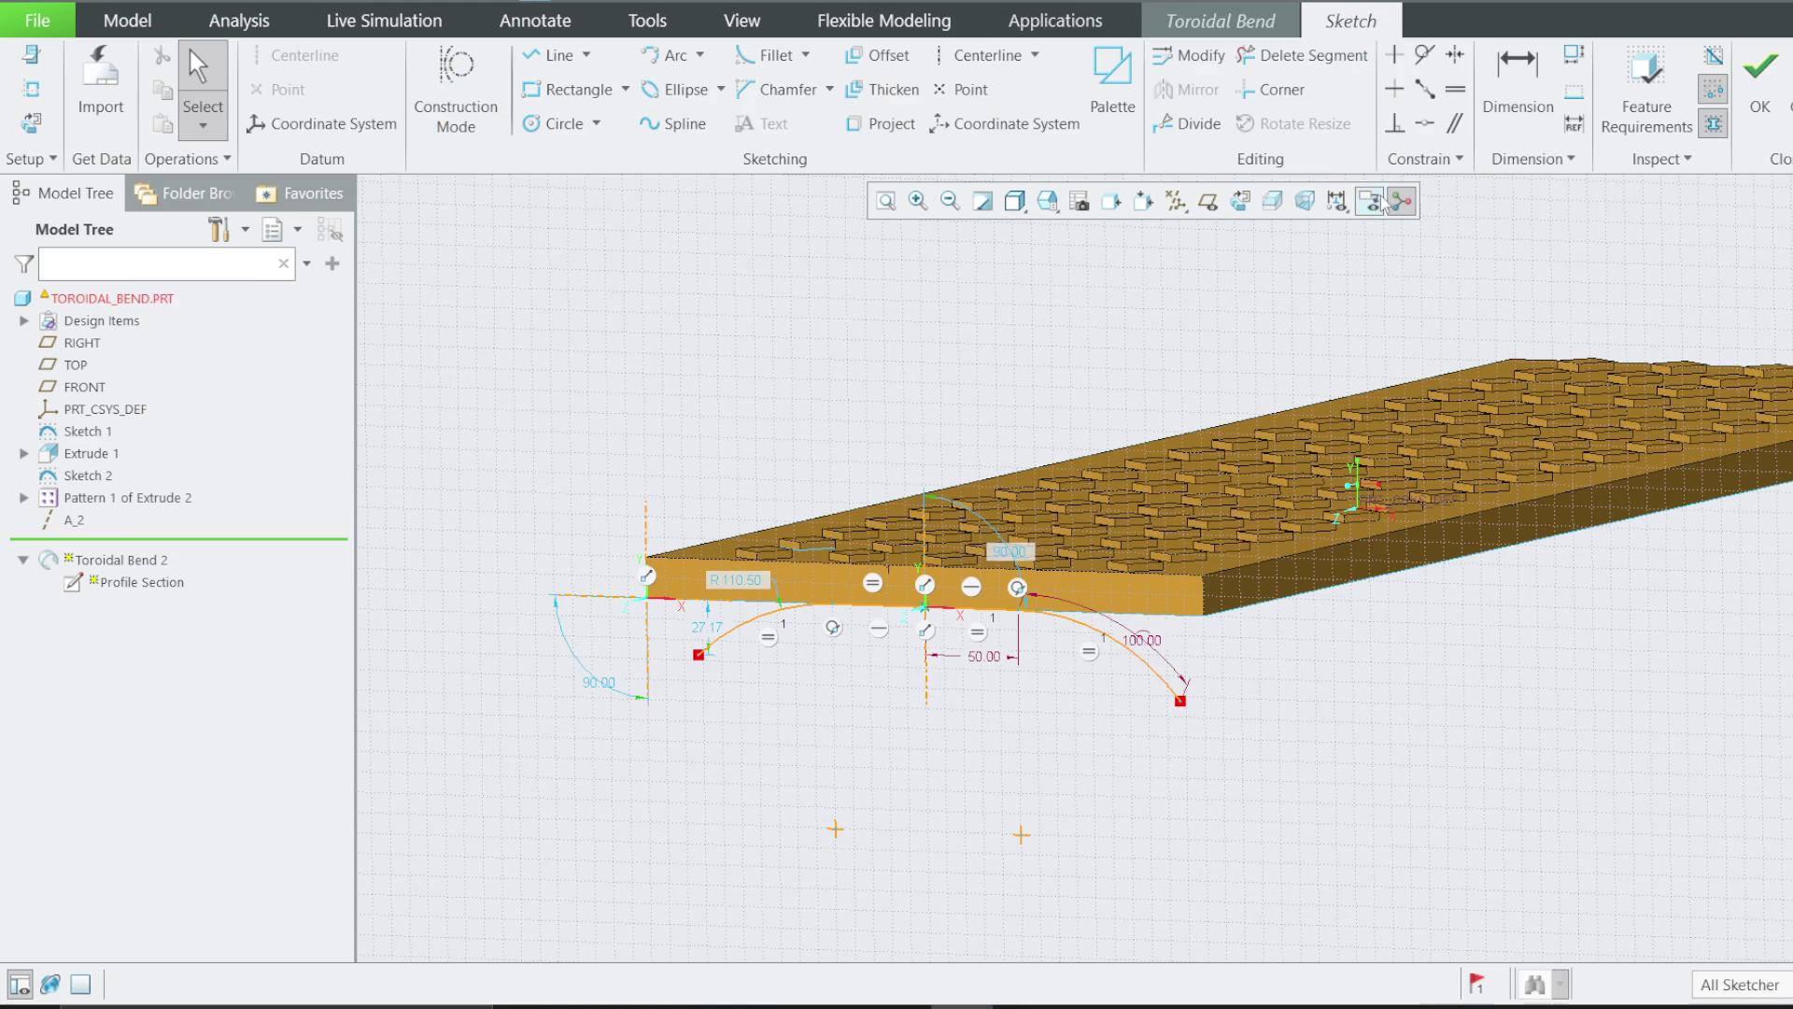
pyautogui.click(1239, 203)
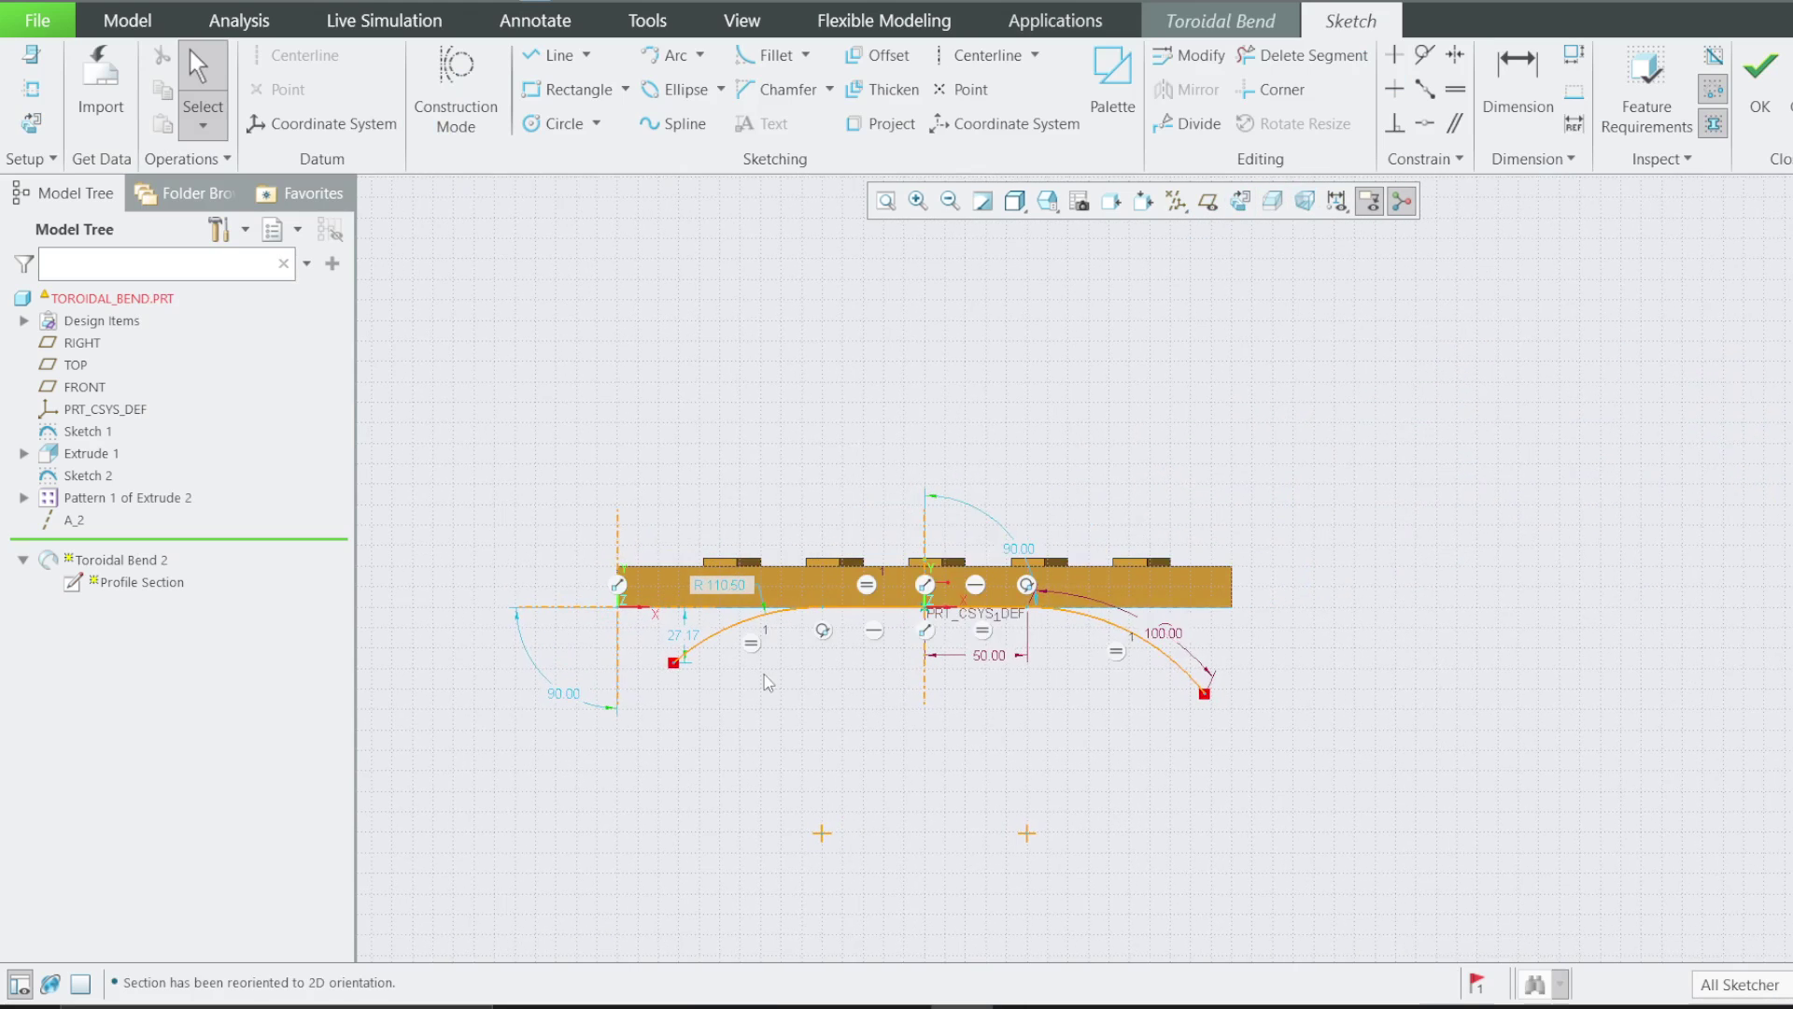
# Dimension the arc length of the profile's left-hand arc and set it to 100
pyautogui.scroll(2, 869, 661)
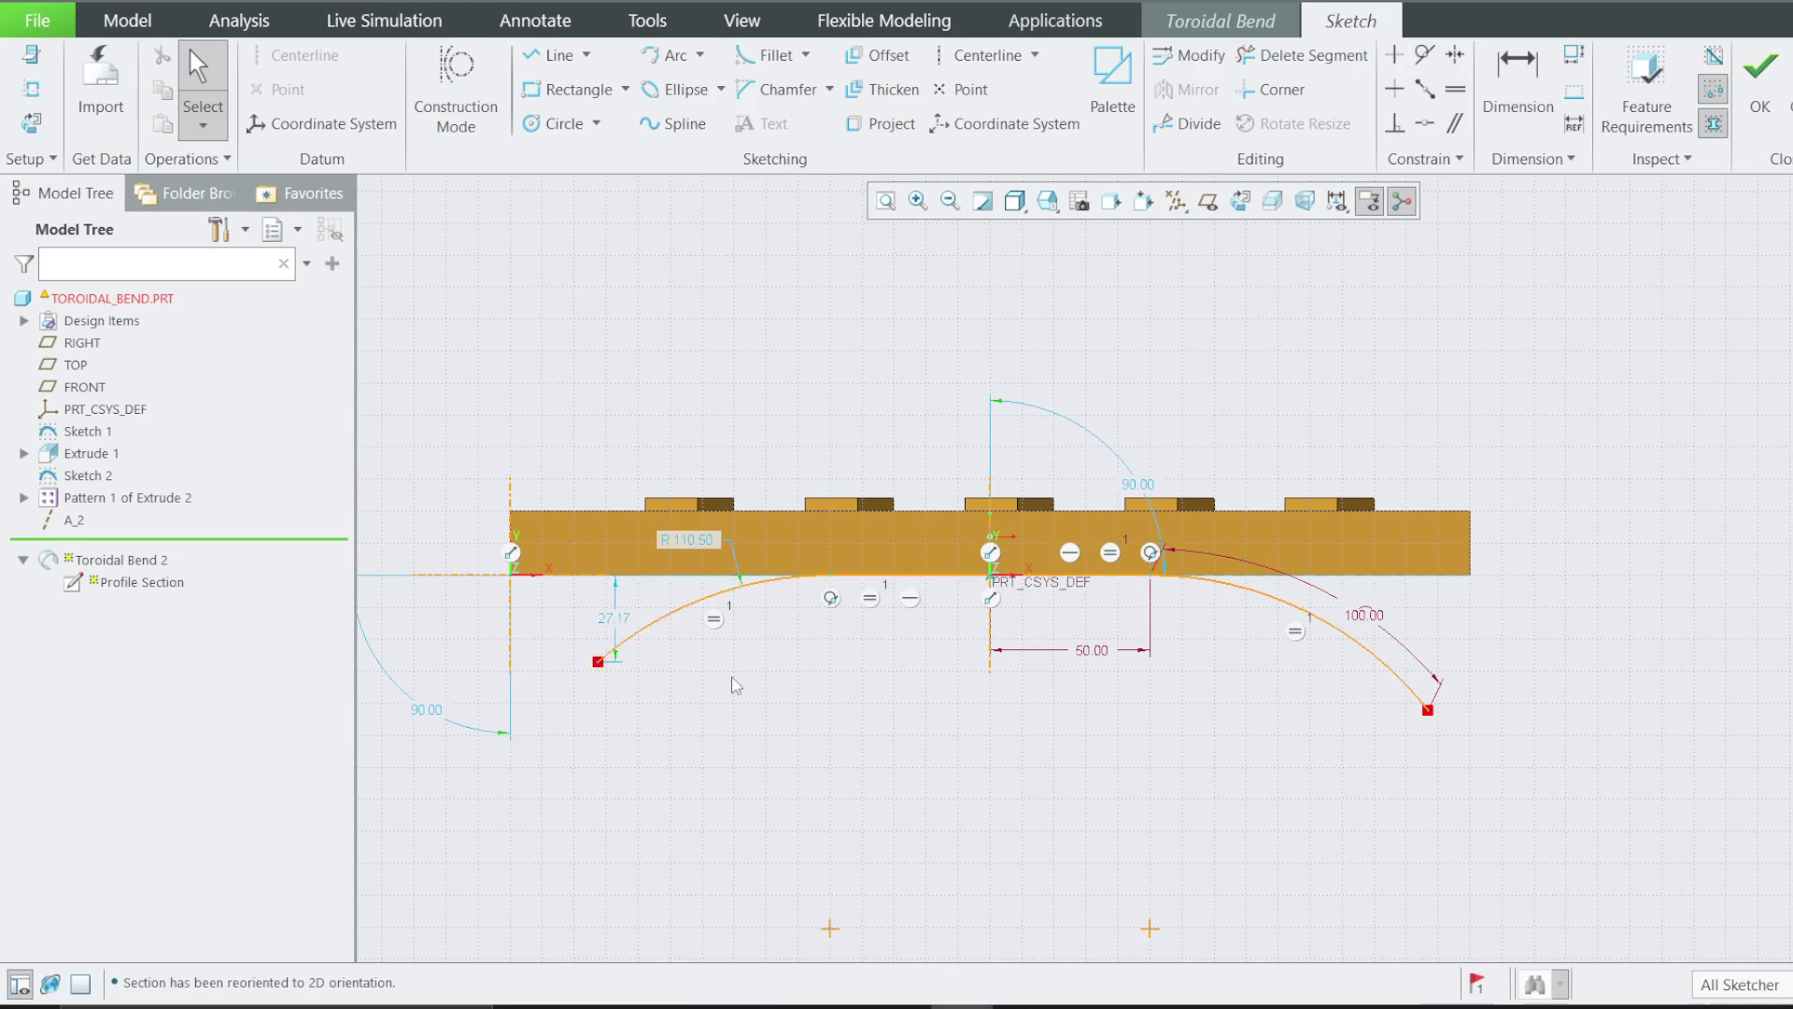
pyautogui.press('d')
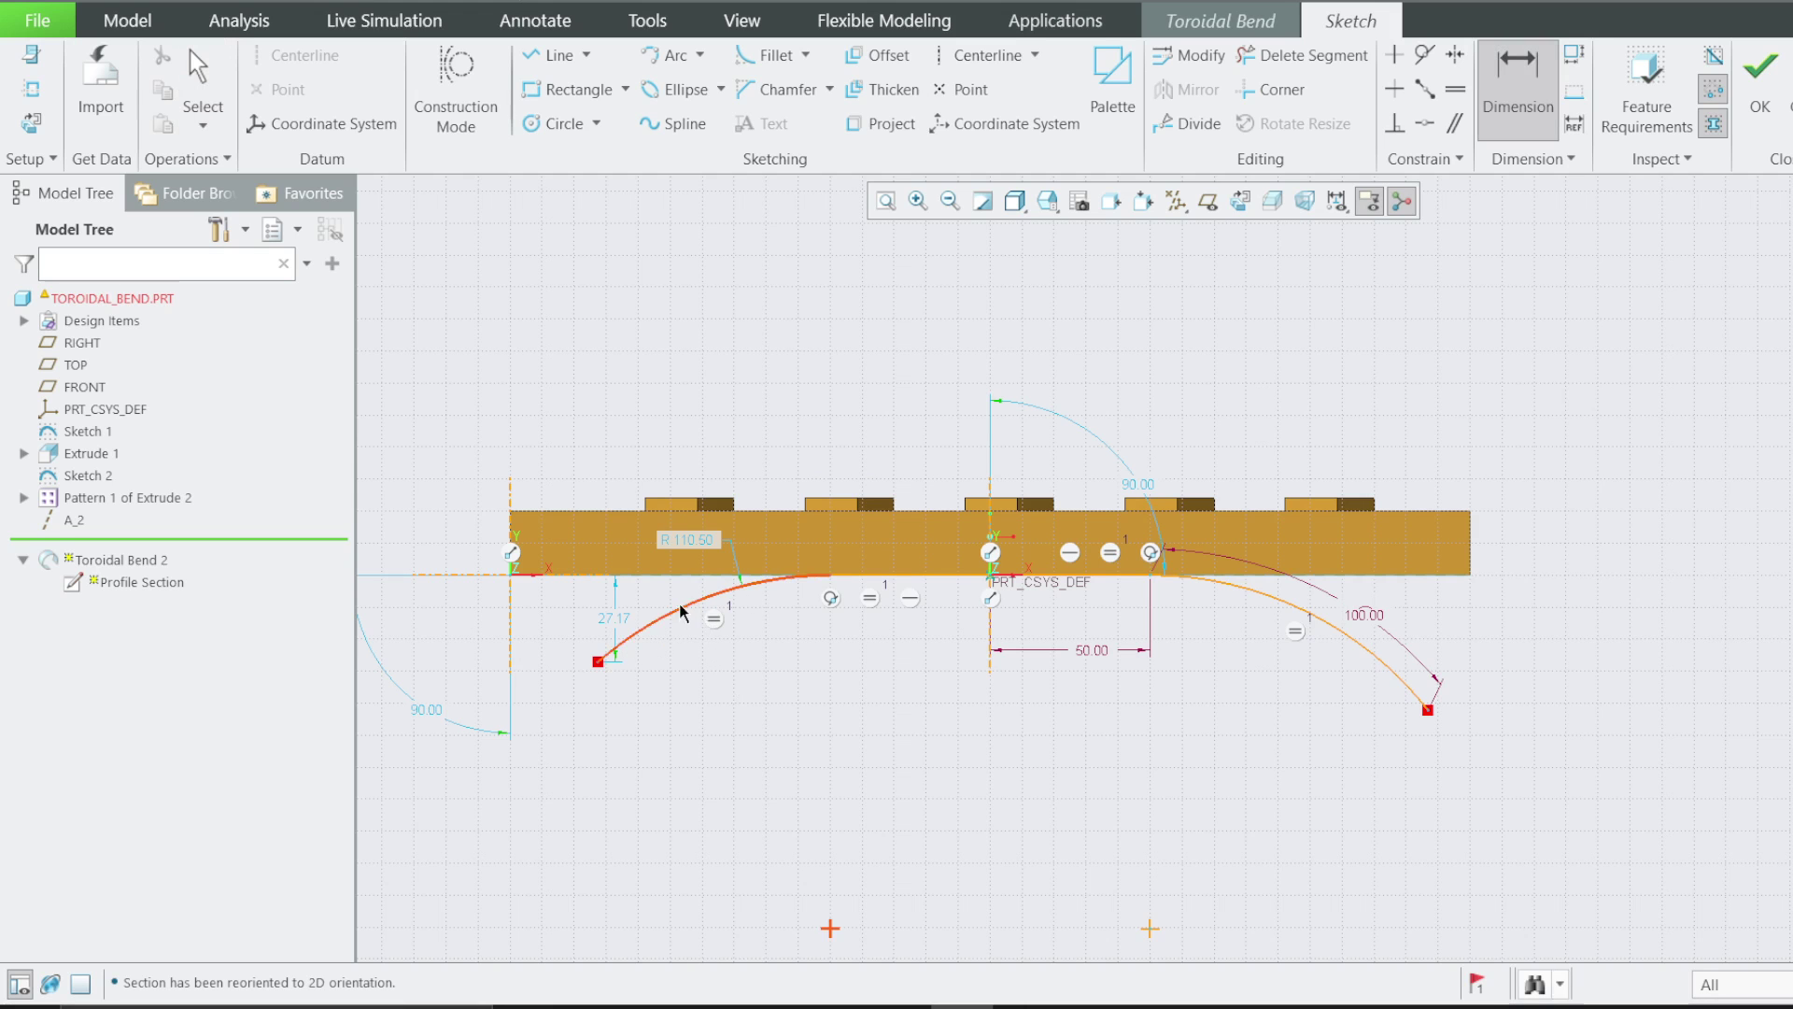
pyautogui.click(639, 633)
pyautogui.middleClick(605, 463)
pyautogui.write('100')
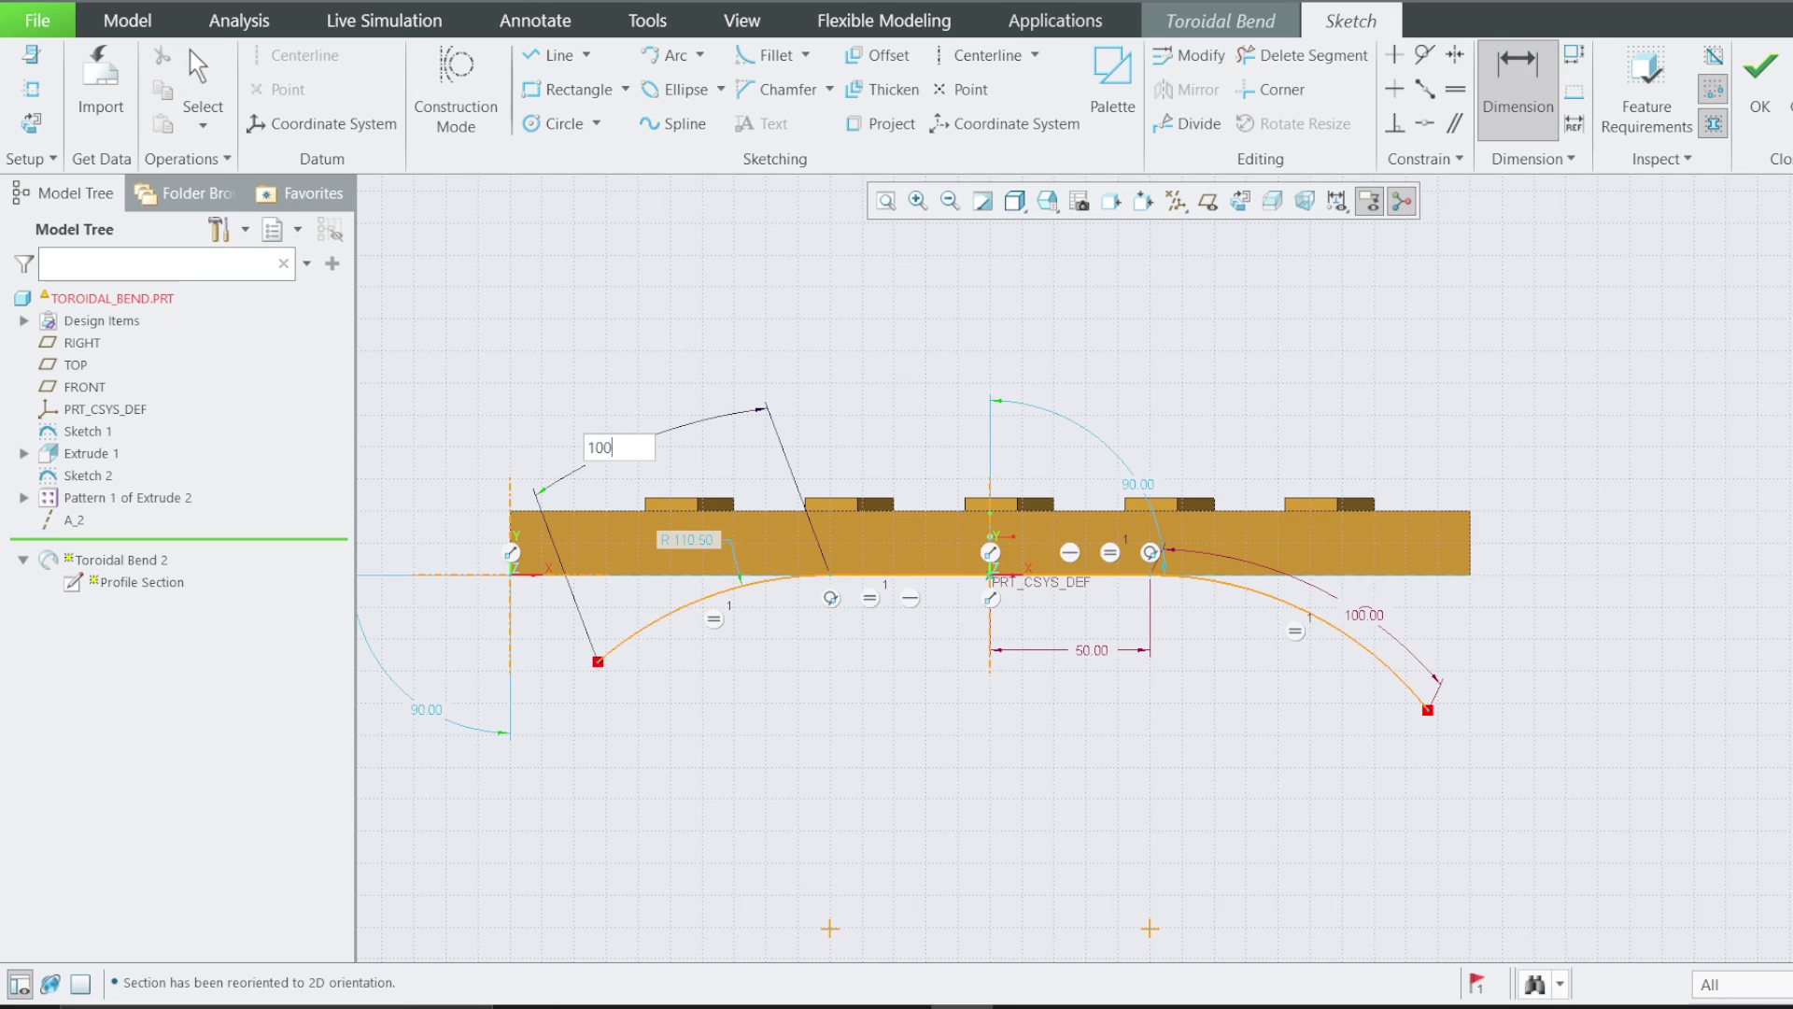
pyautogui.press('Return')
# Accept the symmetric profile section and complete Toroidal Bend 2, again keeping it as a failed feature
pyautogui.click(1758, 84)
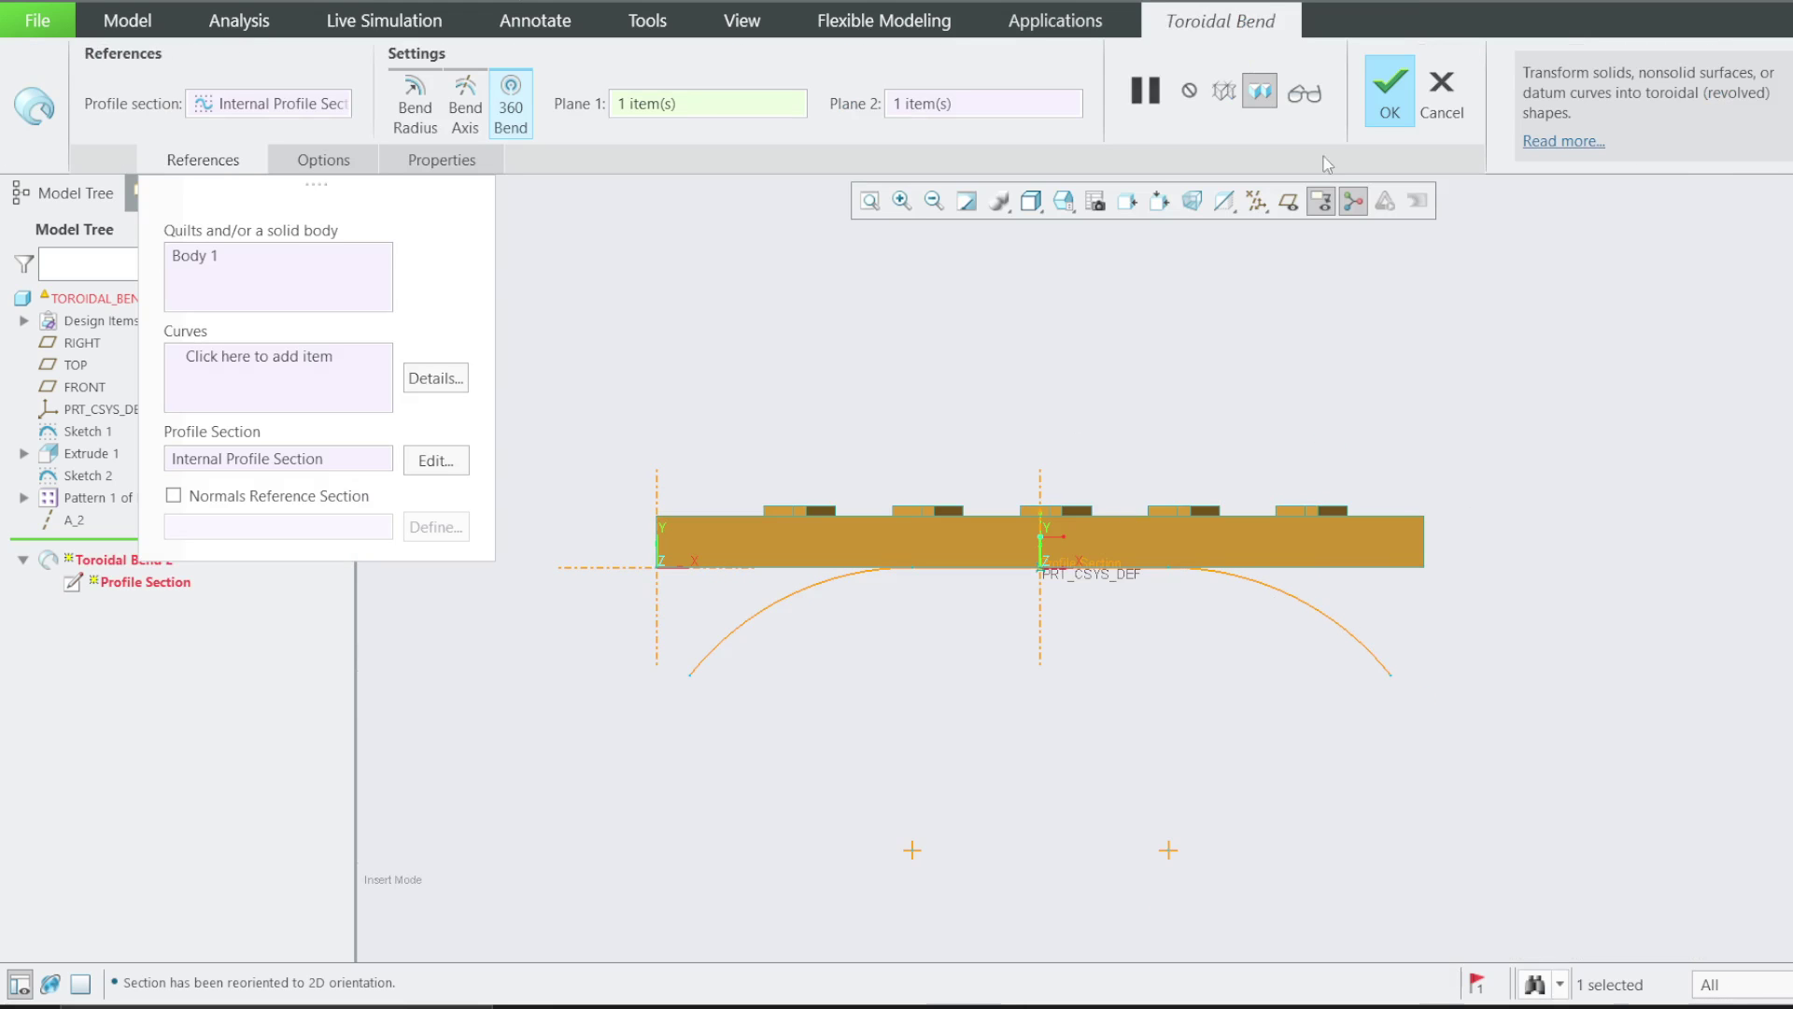
pyautogui.click(1377, 114)
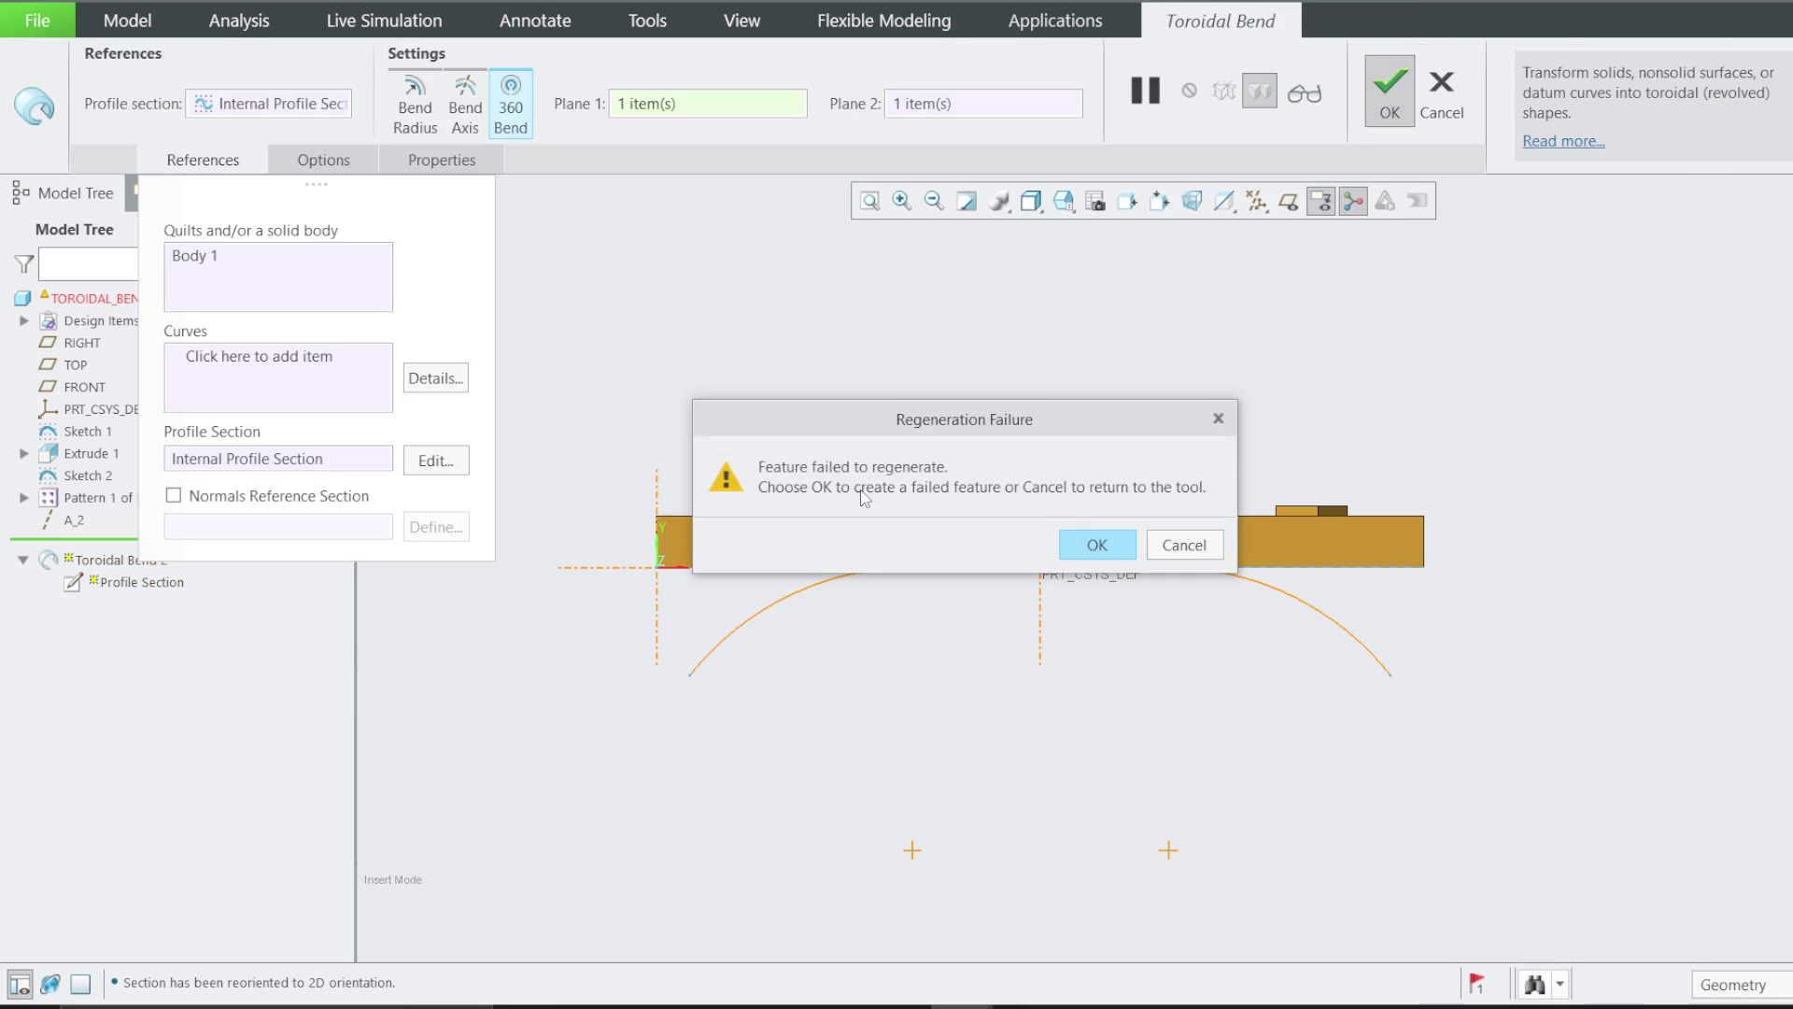
pyautogui.click(1080, 551)
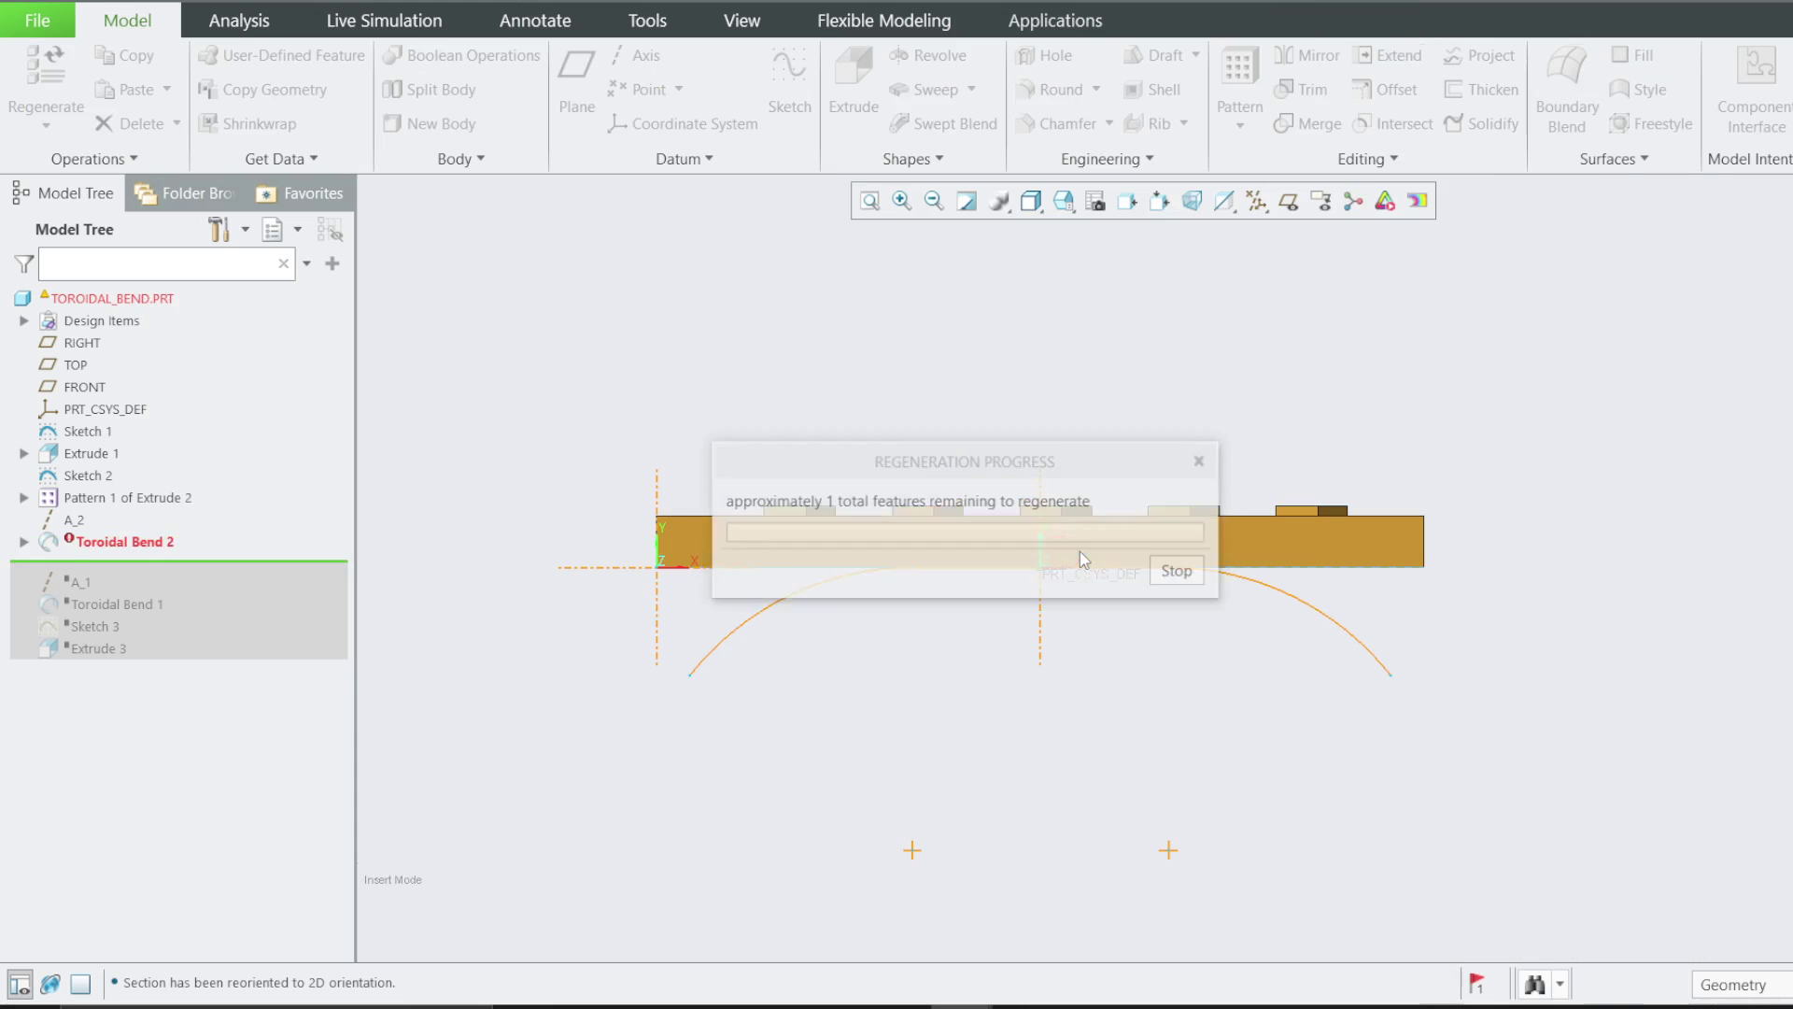
# Redefine Toroidal Bend 2 and open its internal profile section for editing
pyautogui.rightClick(112, 542)
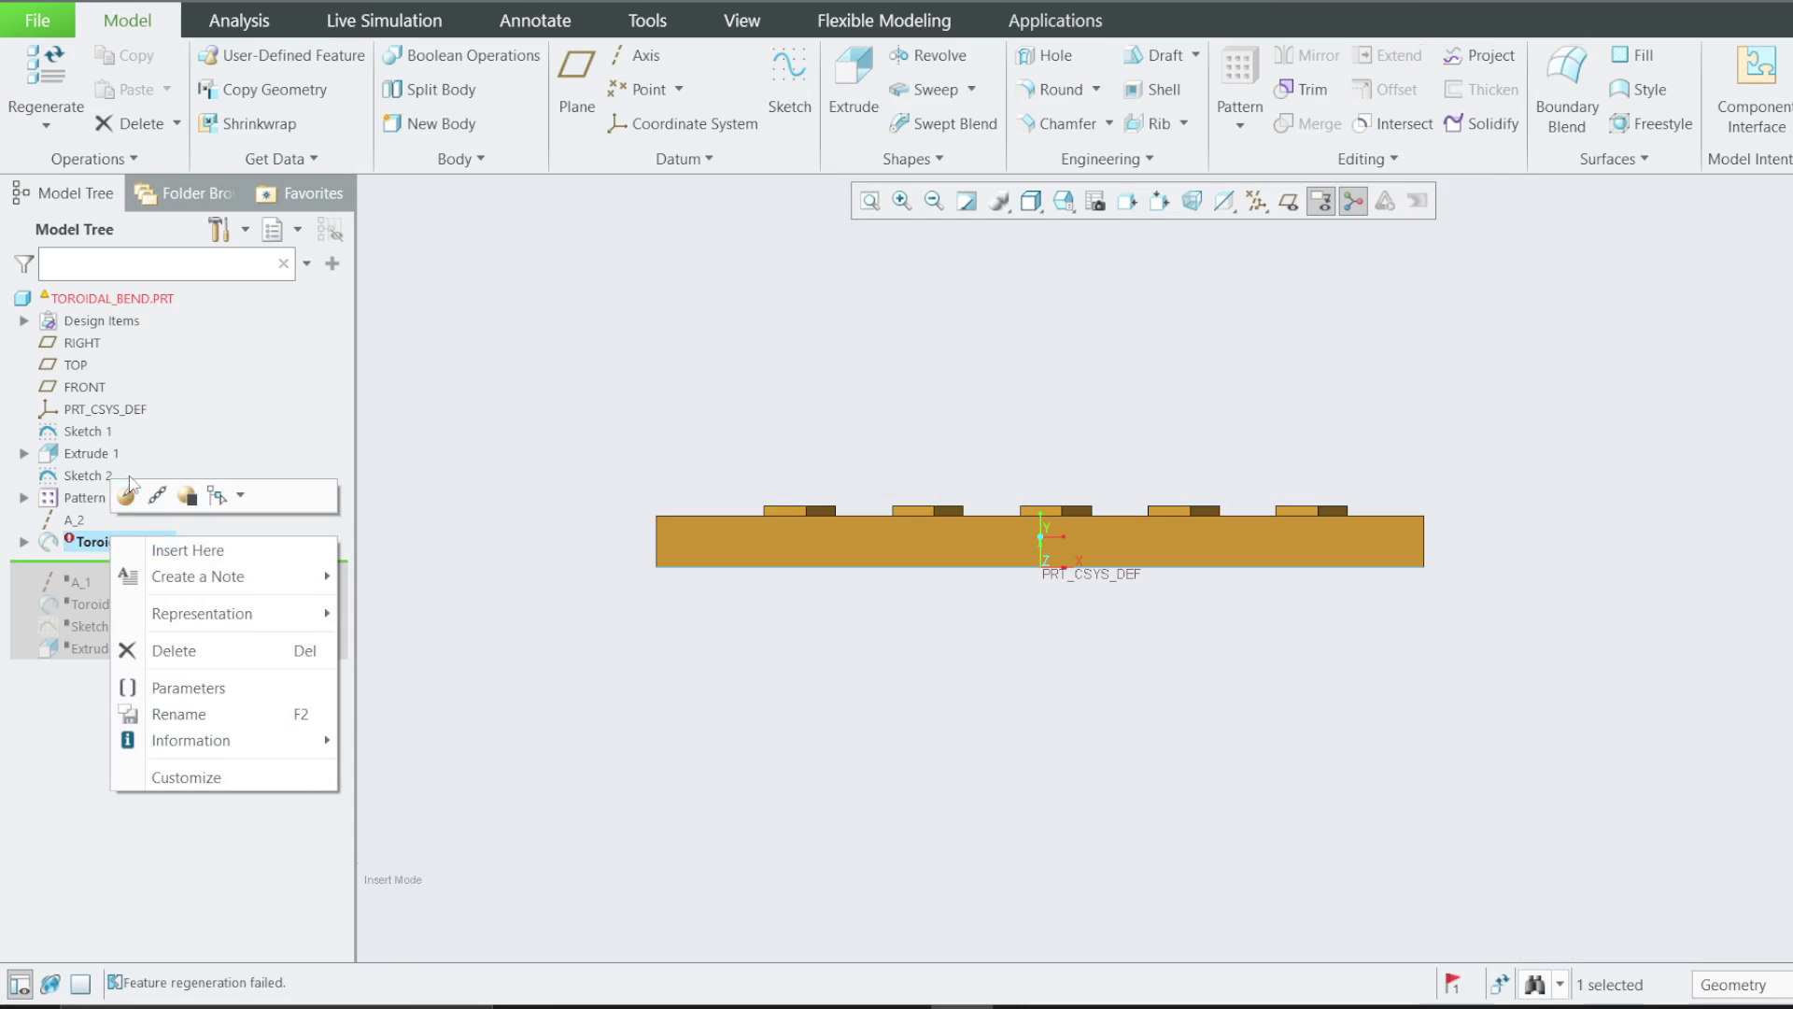
pyautogui.click(128, 493)
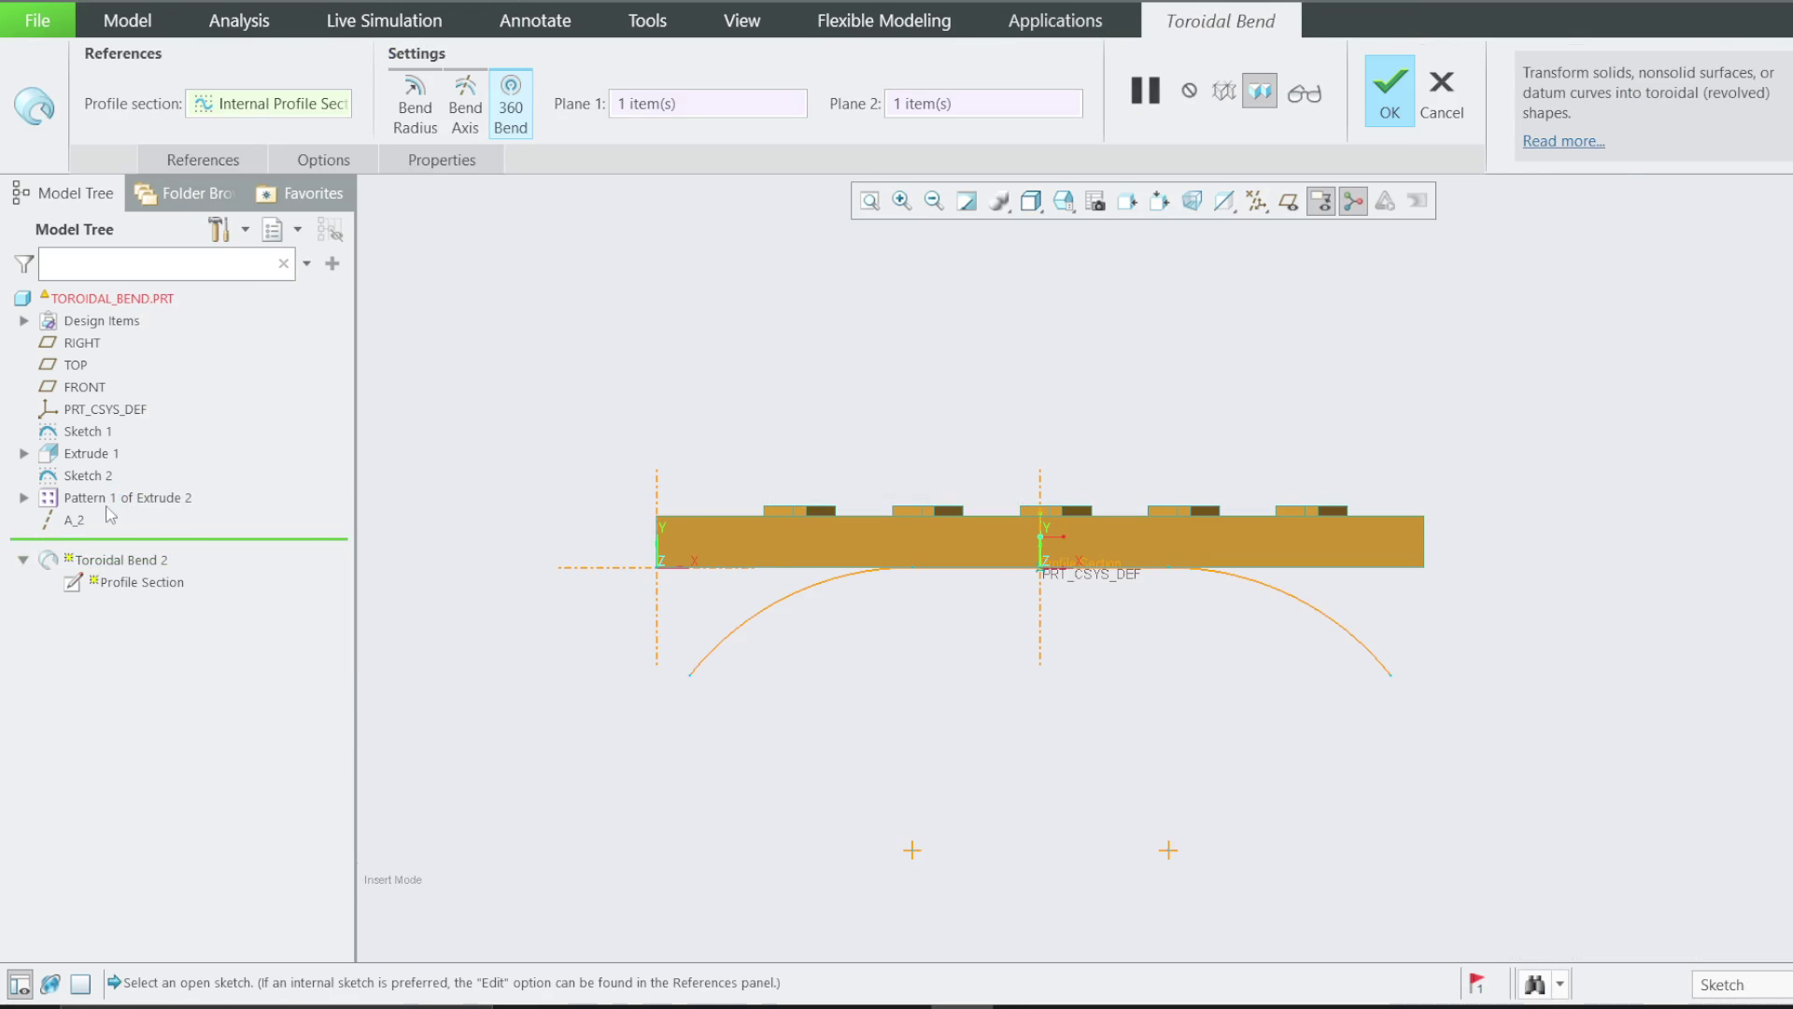
pyautogui.click(202, 159)
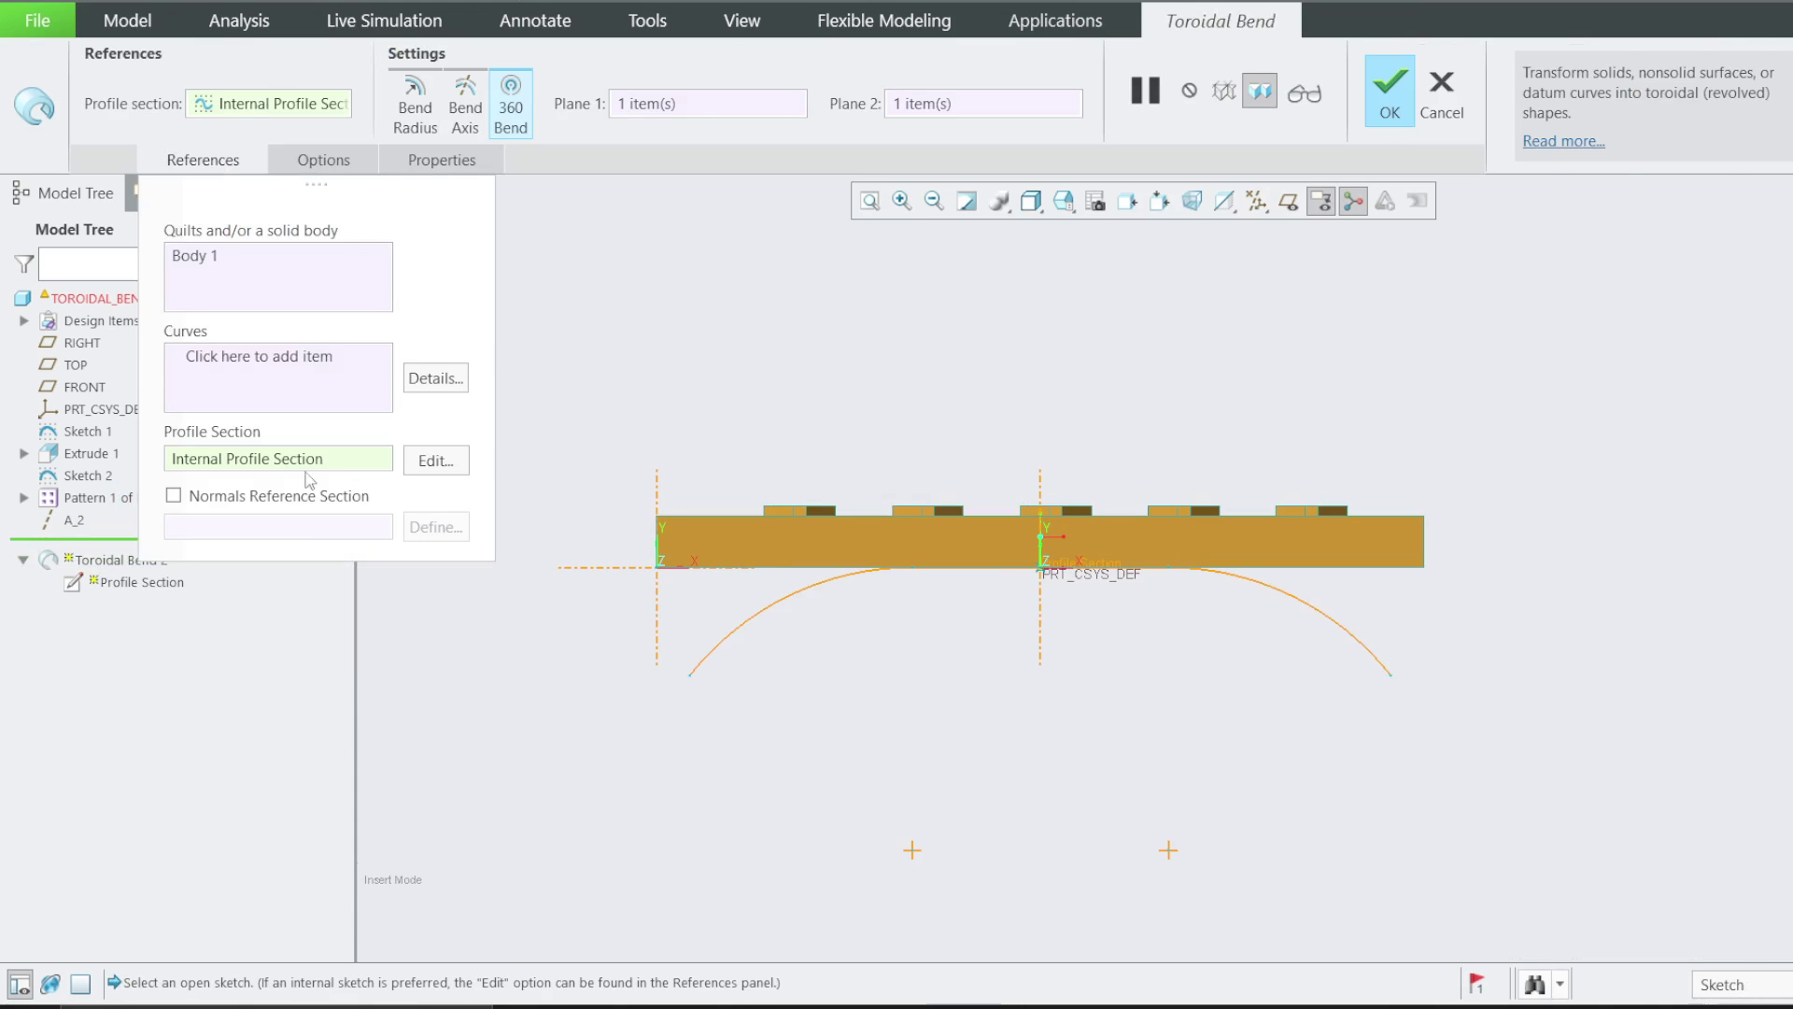
pyautogui.click(437, 461)
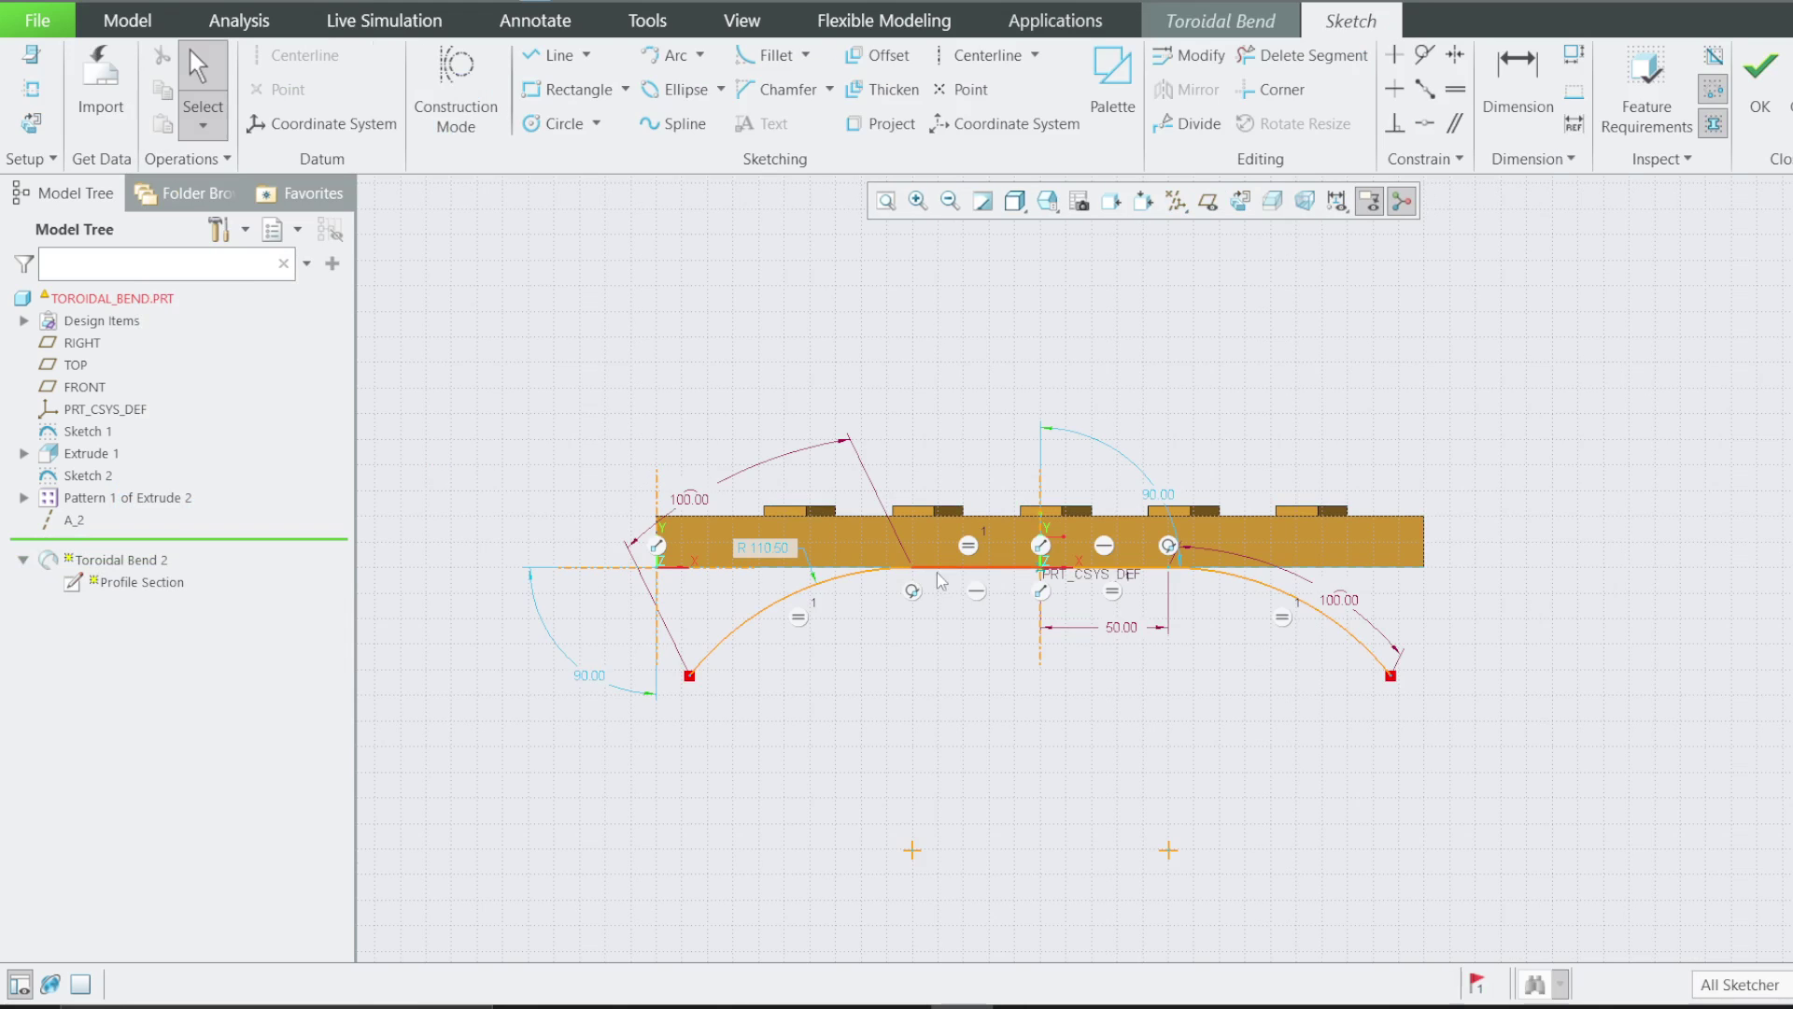
# Try to dimension the straight segment left of the profile's vertical centerline, and dimension the plate's full width
pyautogui.scroll(-1, 1092, 580)
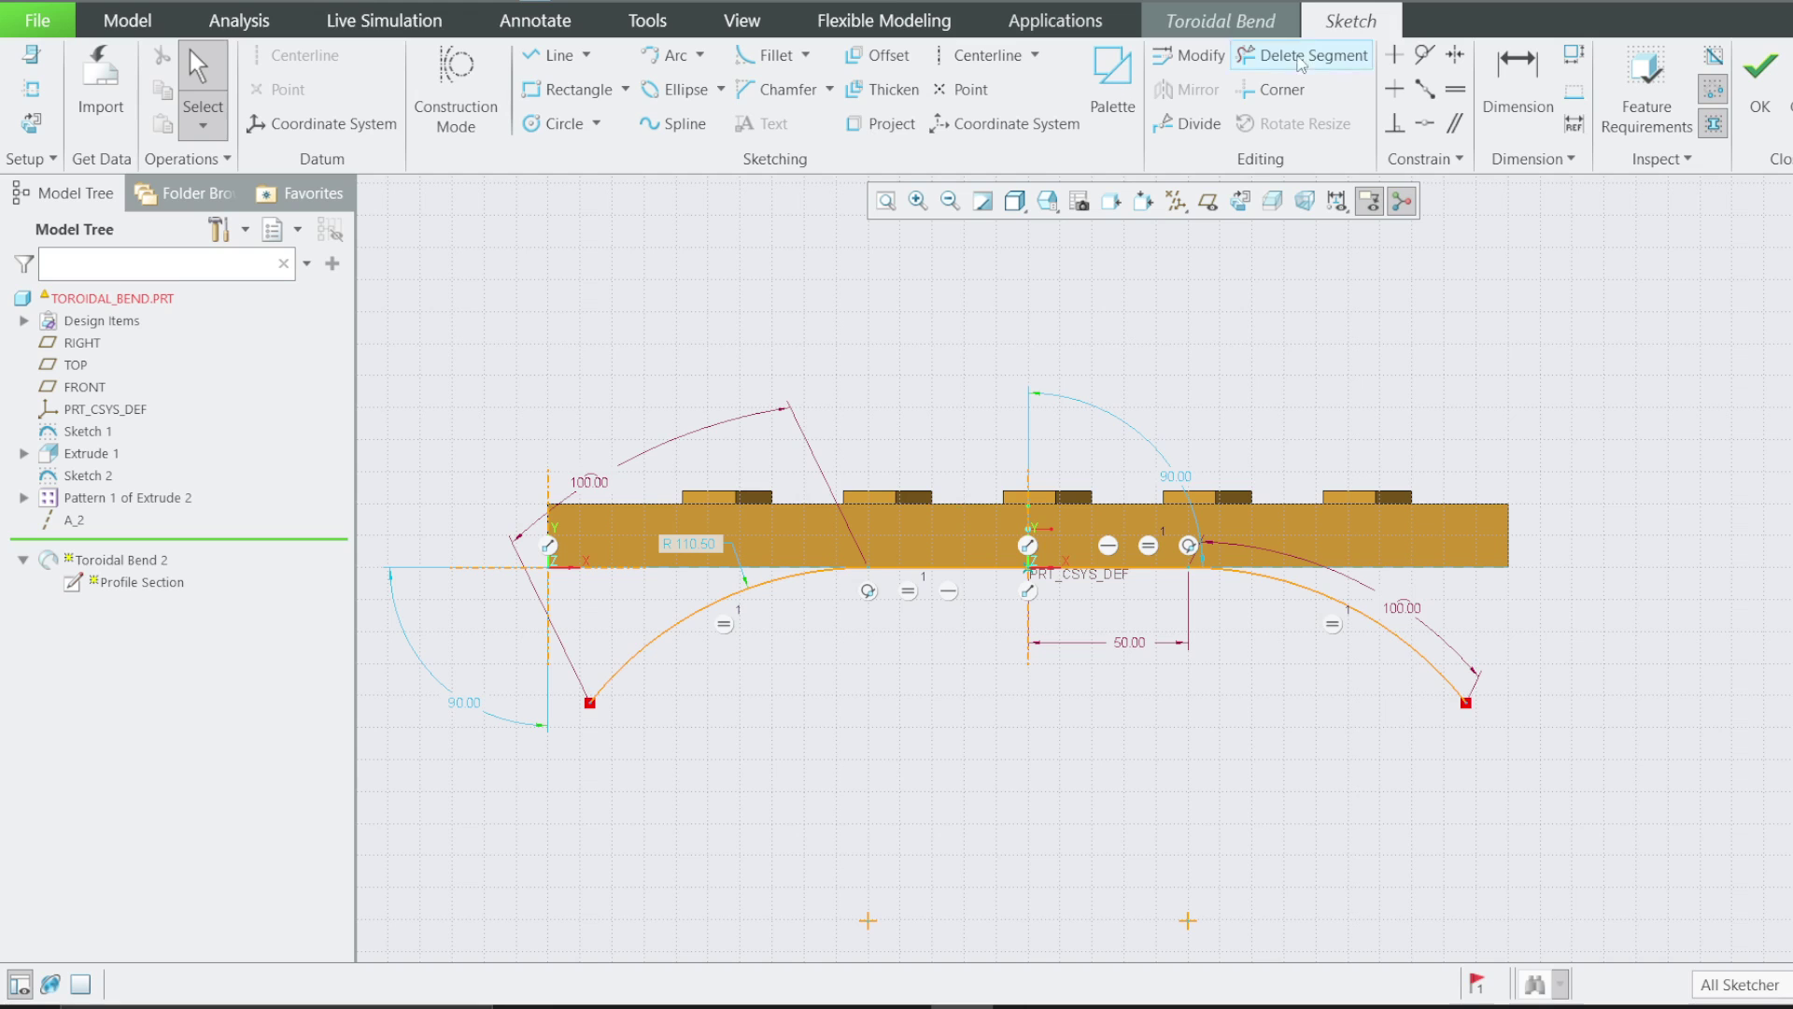
pyautogui.click(1518, 84)
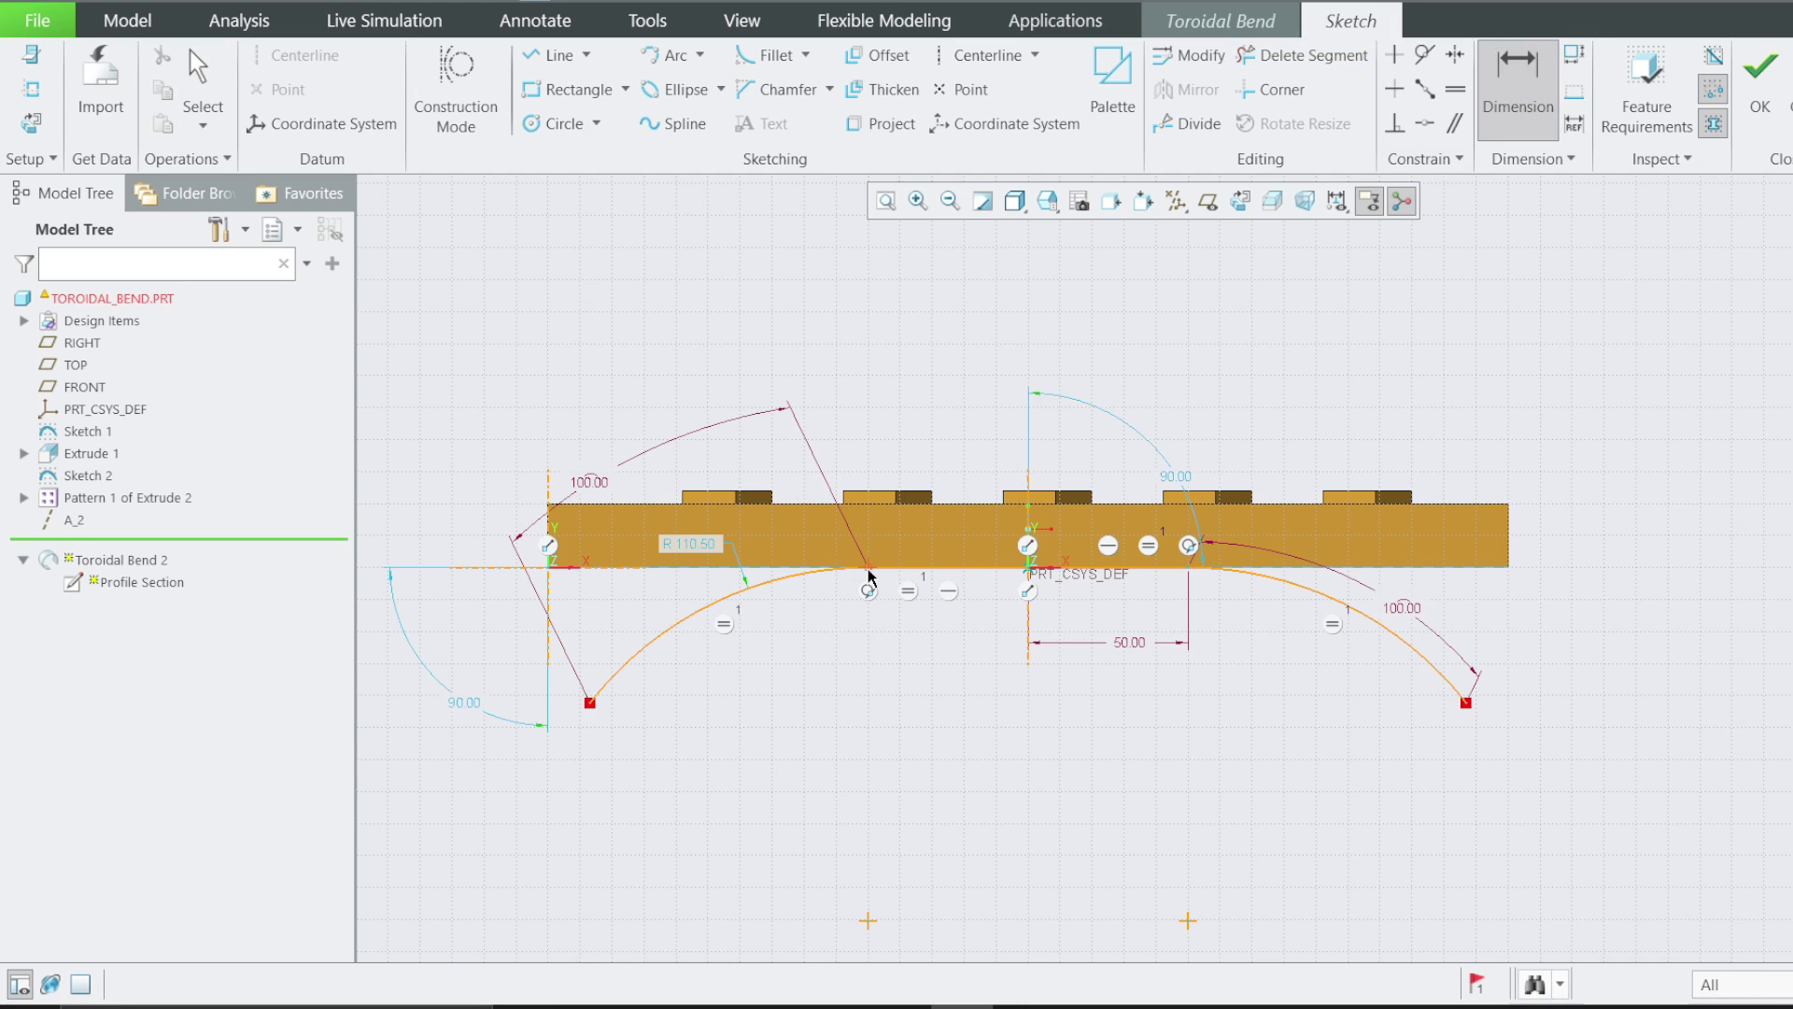
pyautogui.click(898, 567)
pyautogui.middleClick(921, 430)
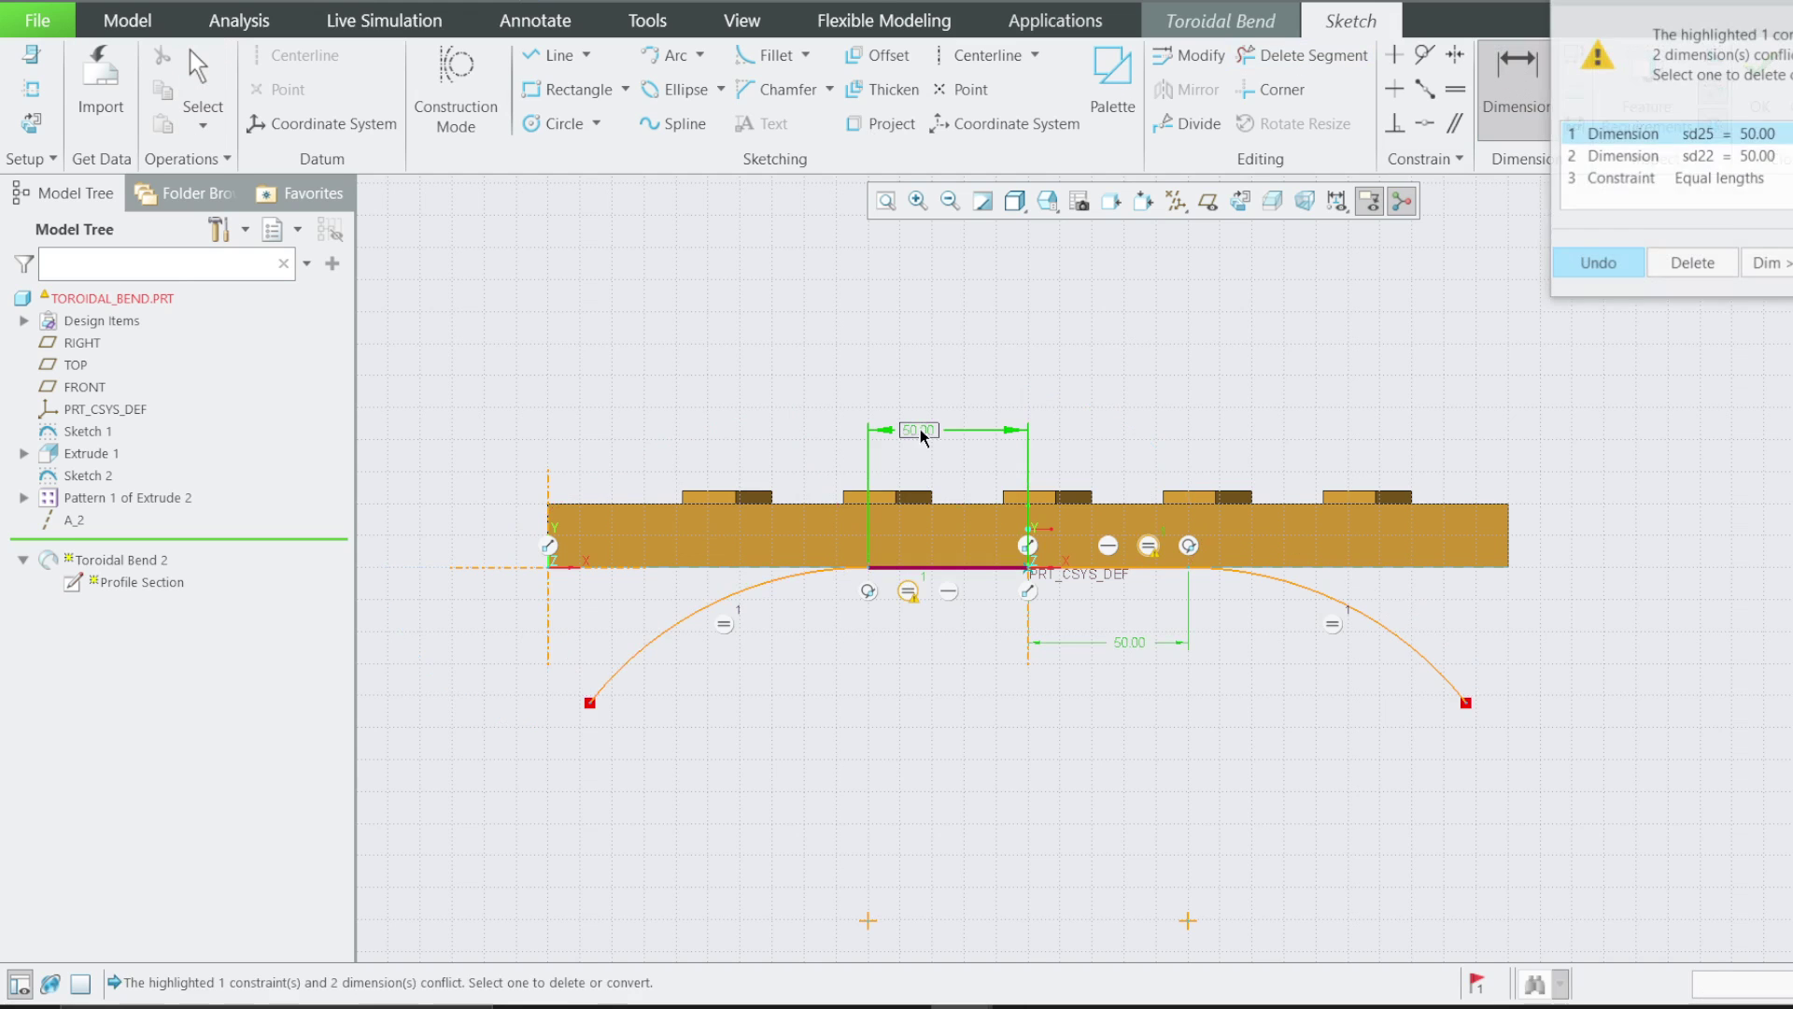
pyautogui.click(1598, 264)
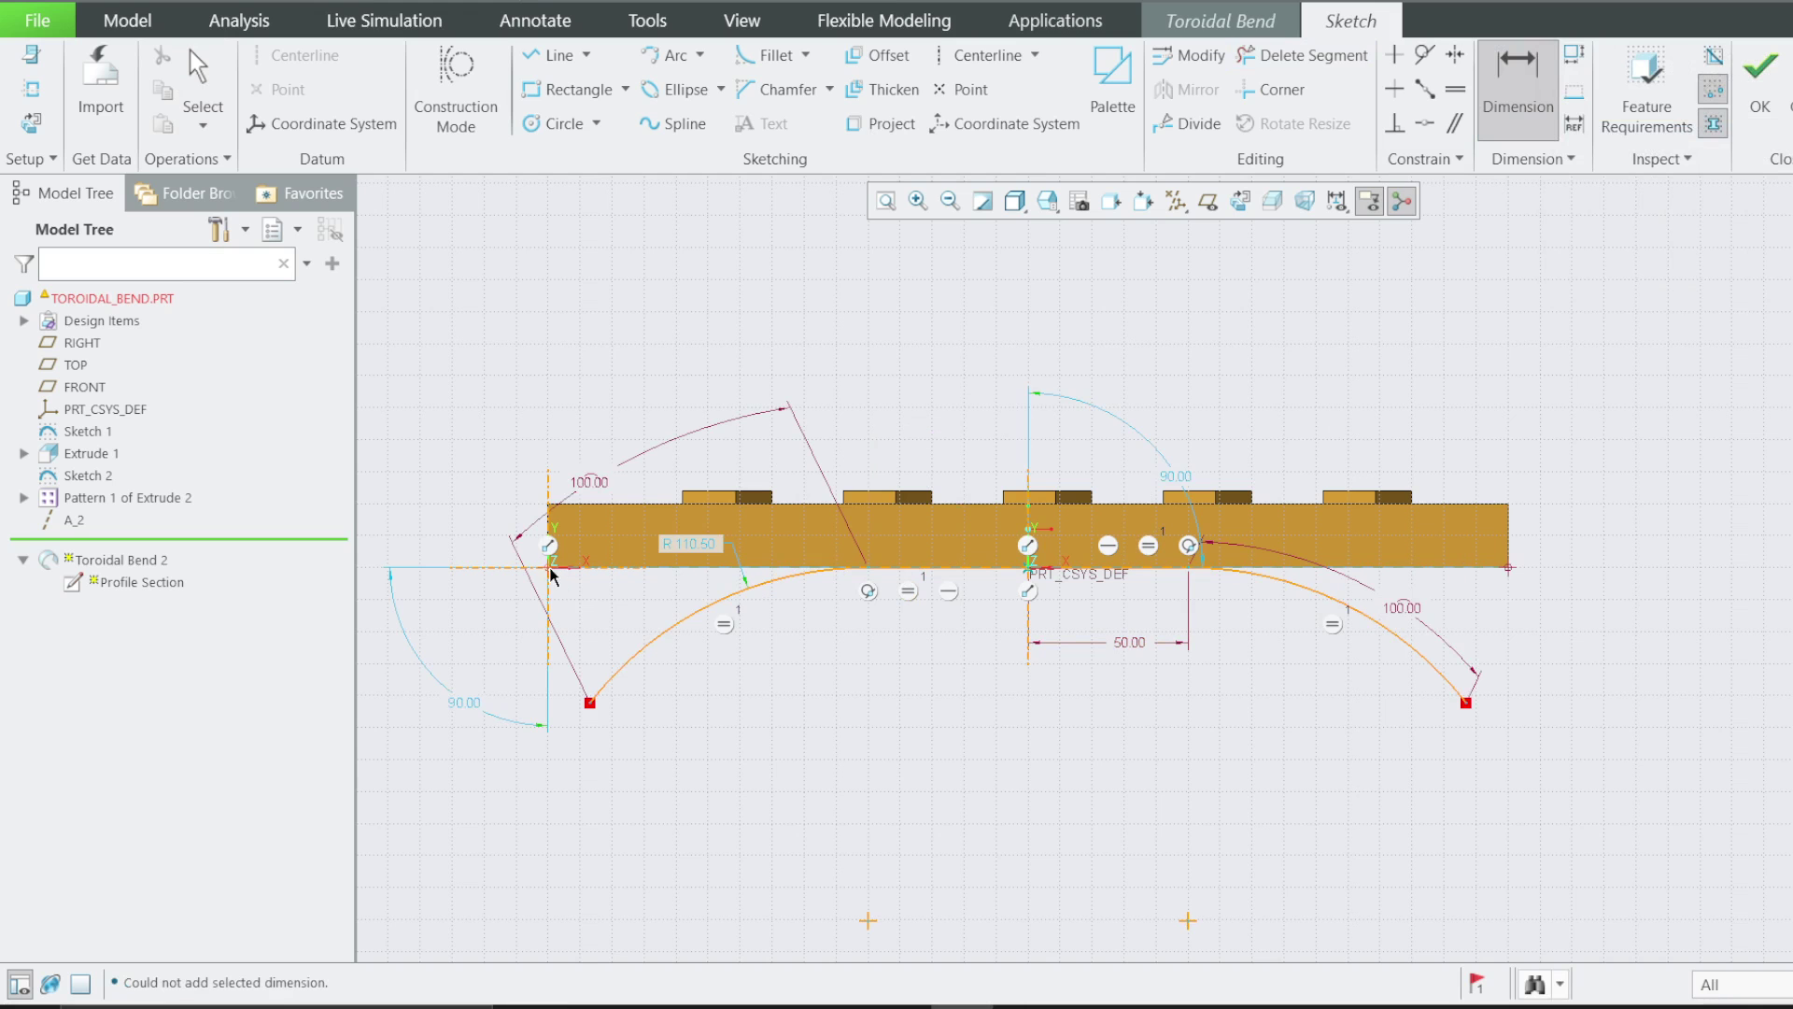
pyautogui.middleClick(977, 363)
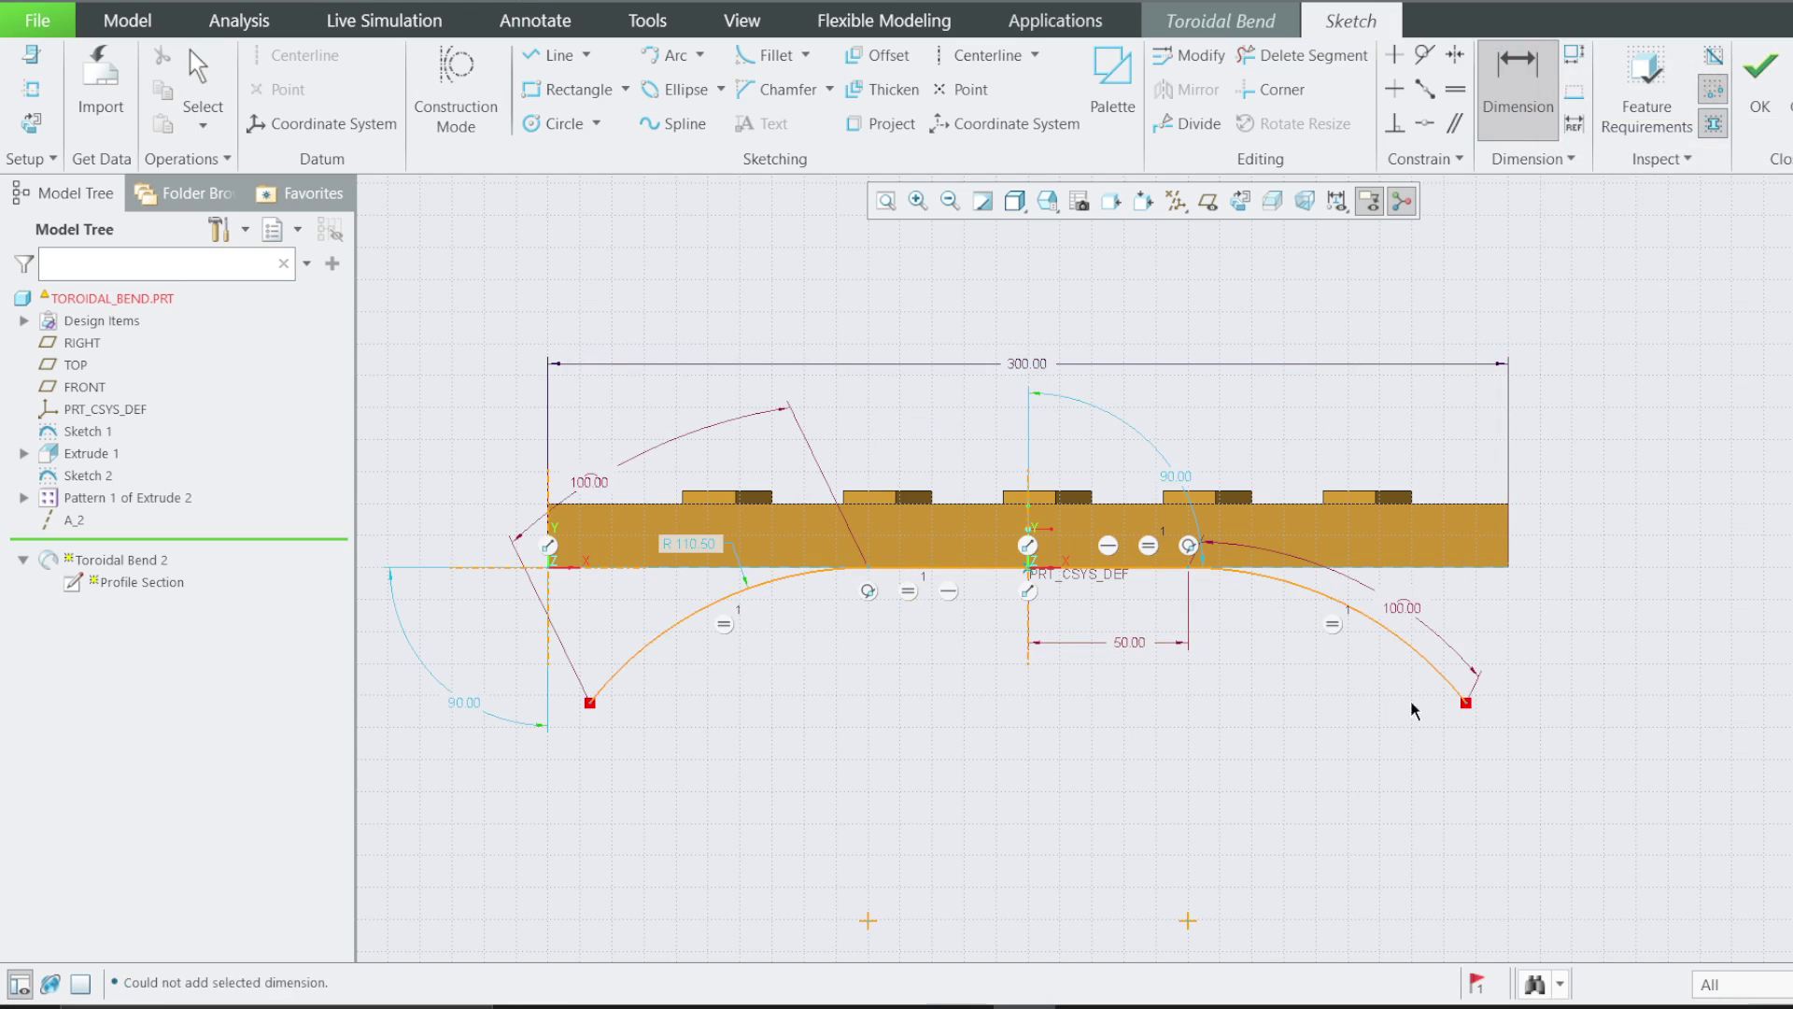
pyautogui.middleClick(676, 577)
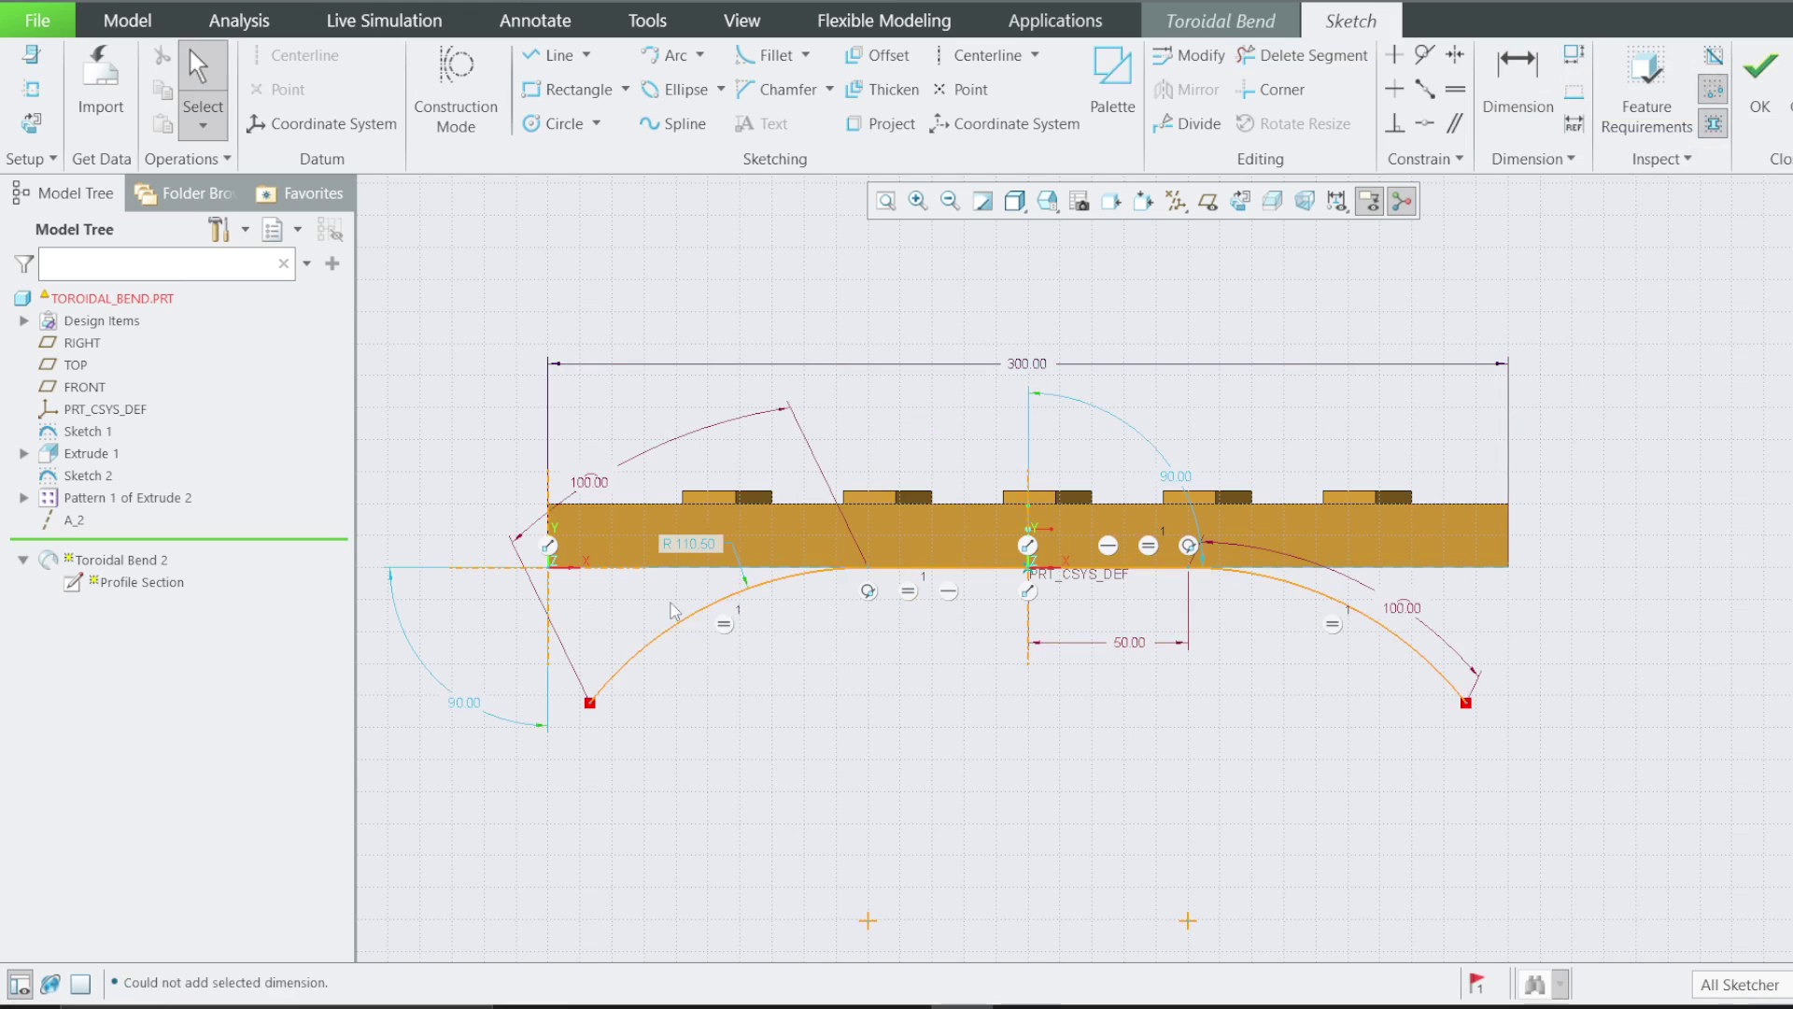
# Delete the profile's left-hand arc and mirror the right-hand arc about the middle vertical centerline
pyautogui.click(718, 609)
pyautogui.press('Delete')
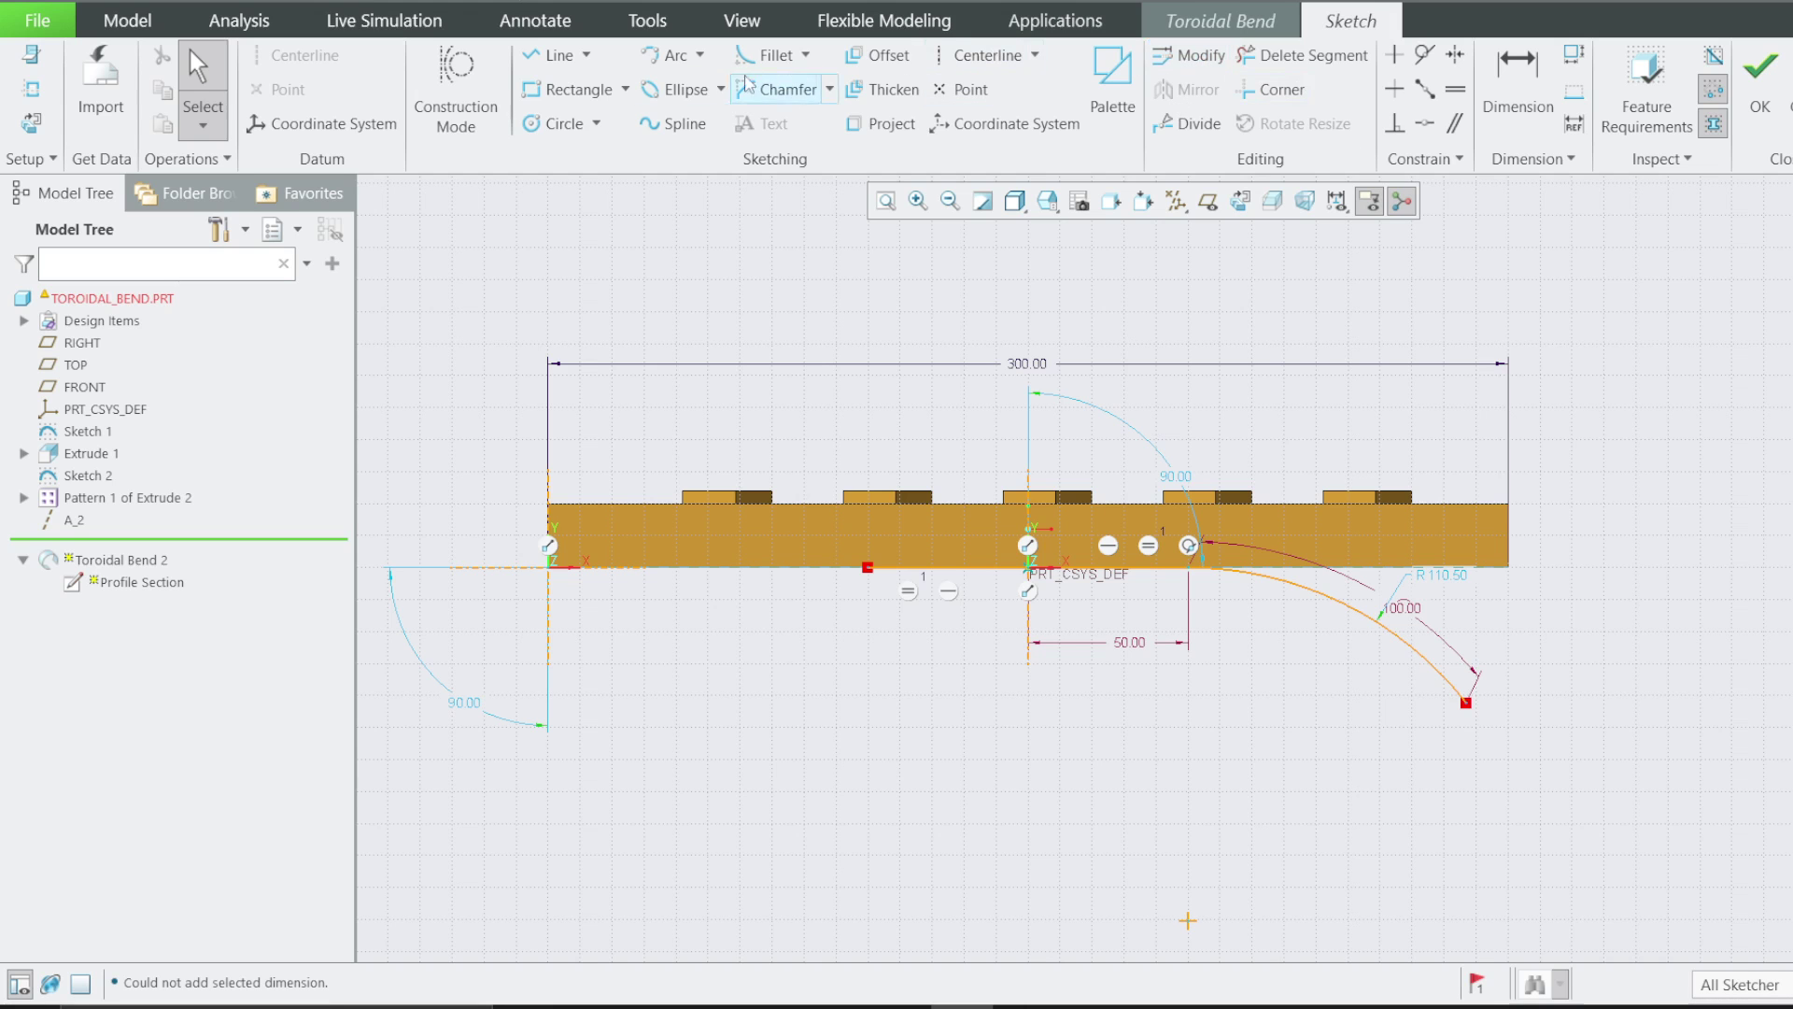
pyautogui.click(1313, 598)
pyautogui.click(1169, 101)
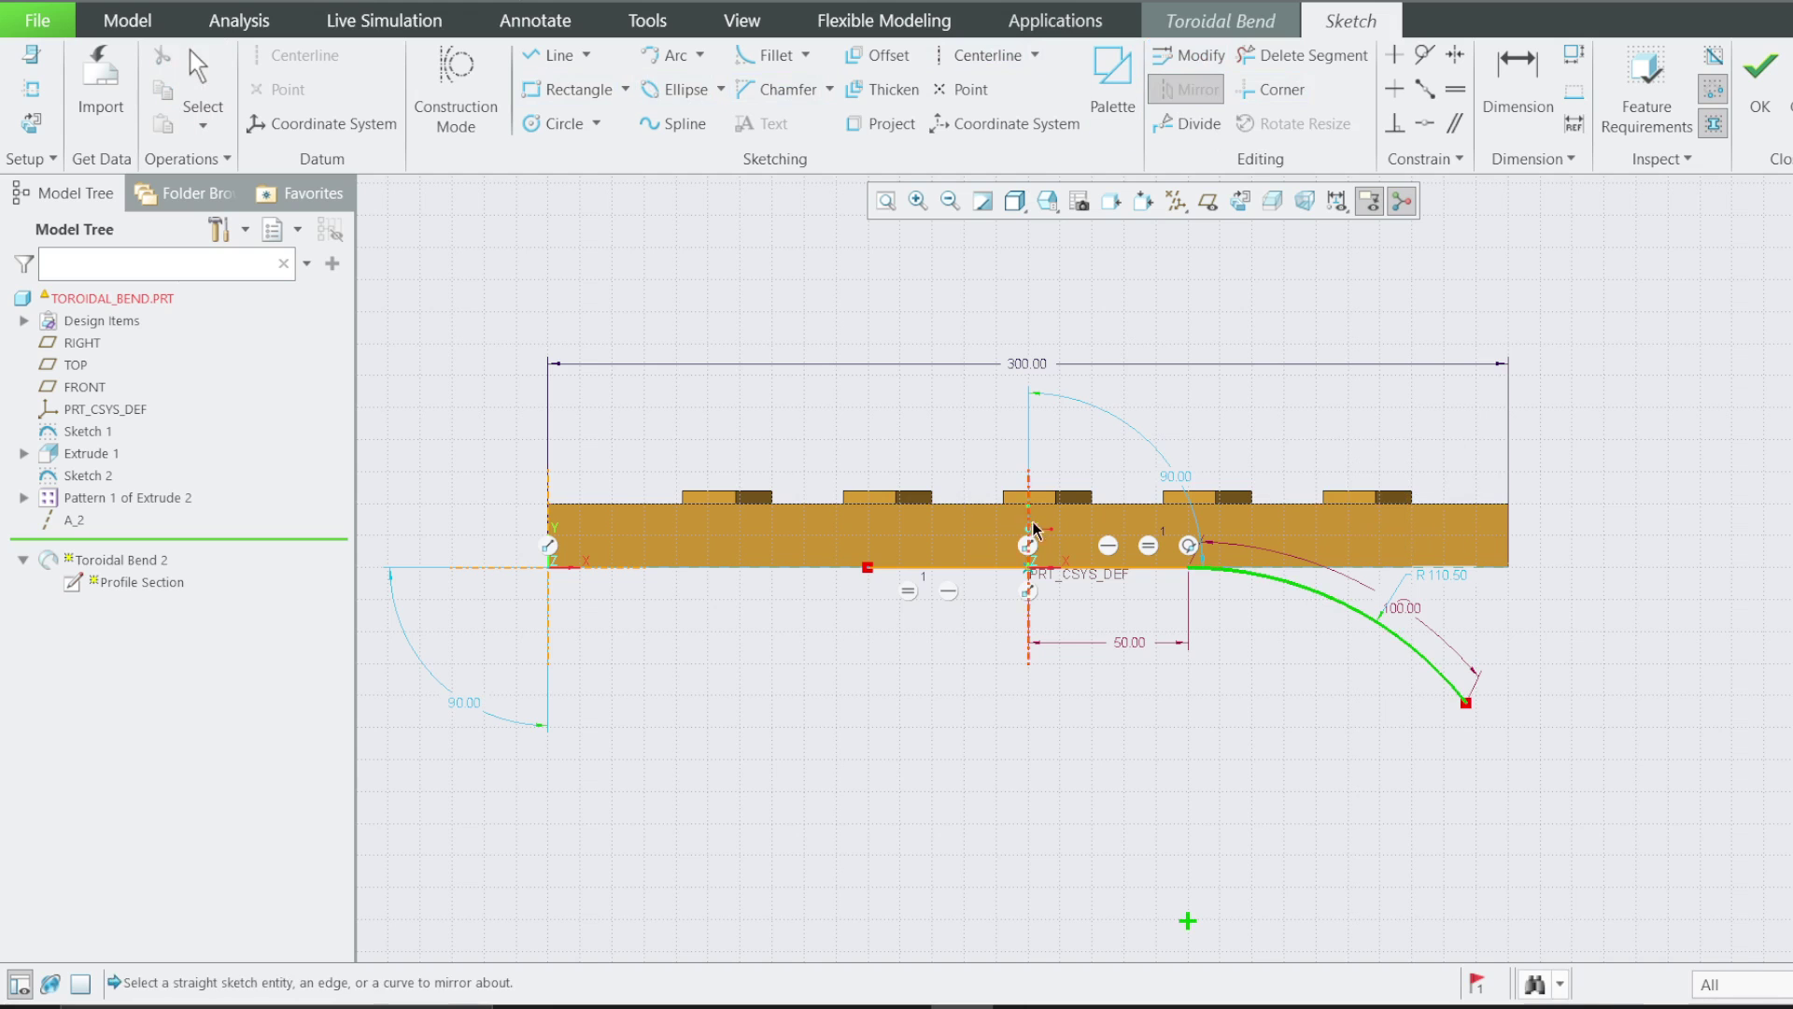
pyautogui.click(1025, 516)
pyautogui.click(845, 739)
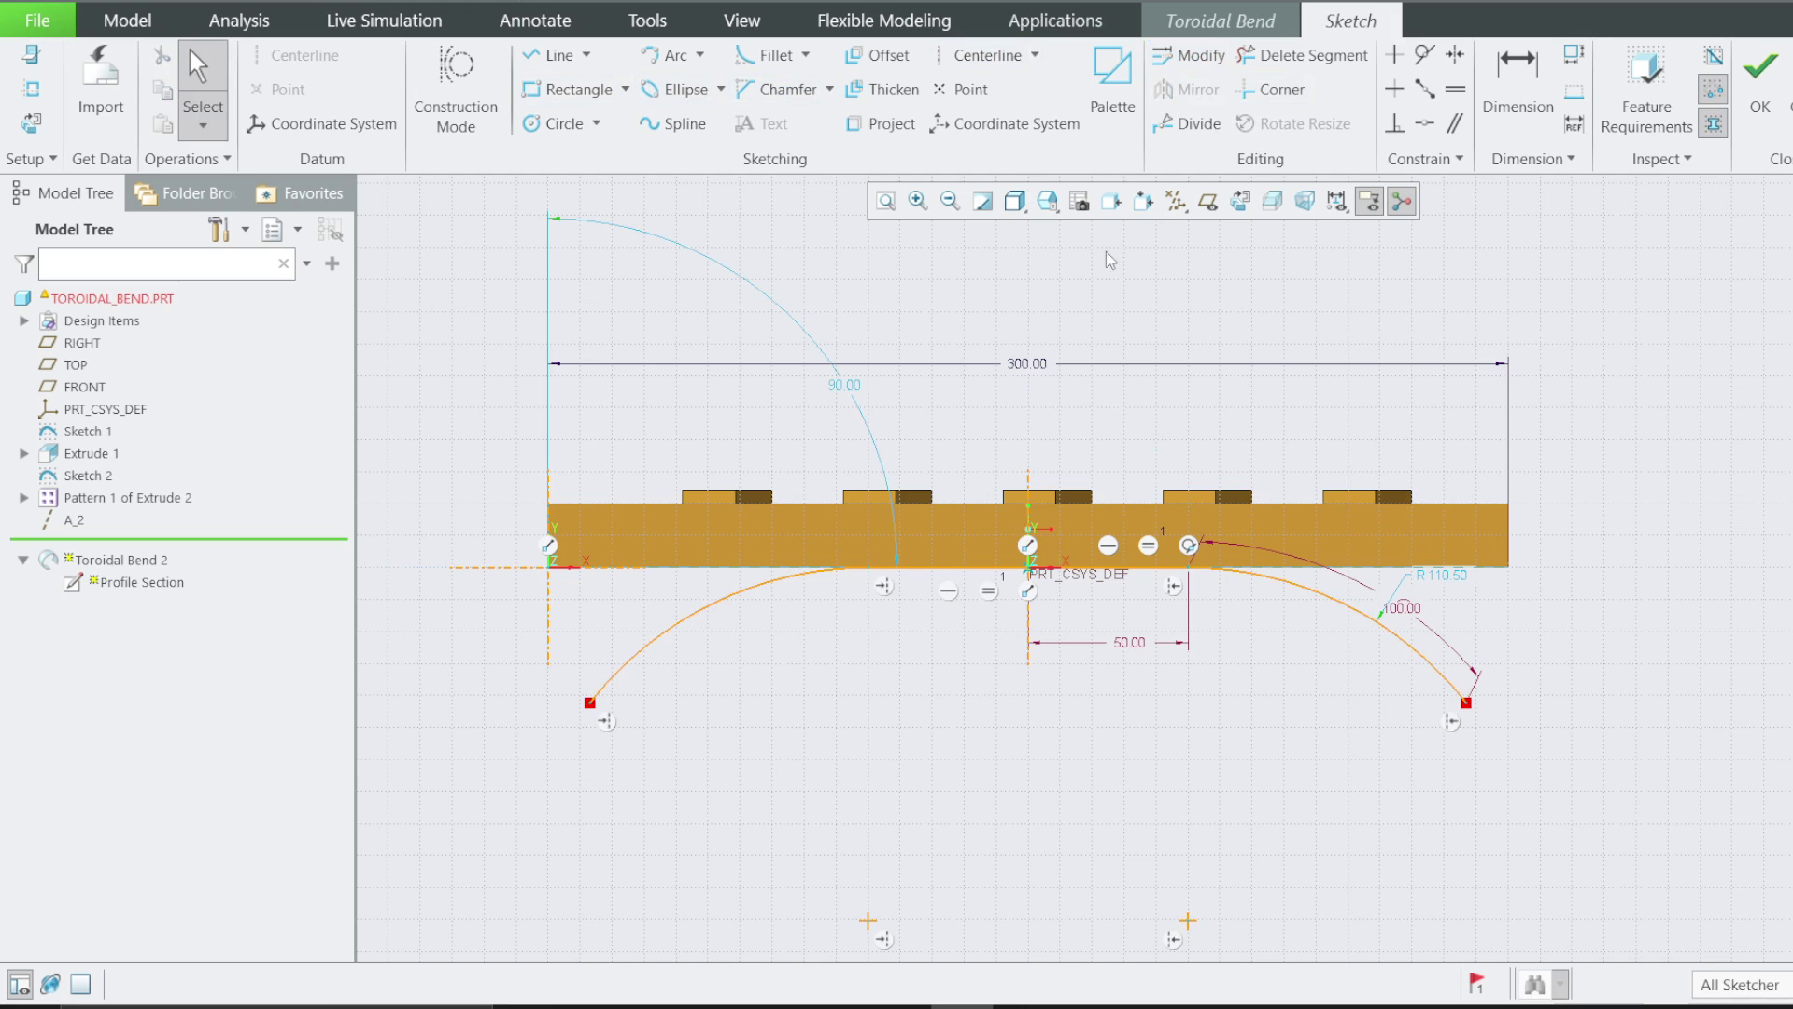
# Try to dimension the arc length of the mirrored left-hand arc and undo the conflicting dimension
pyautogui.click(1500, 94)
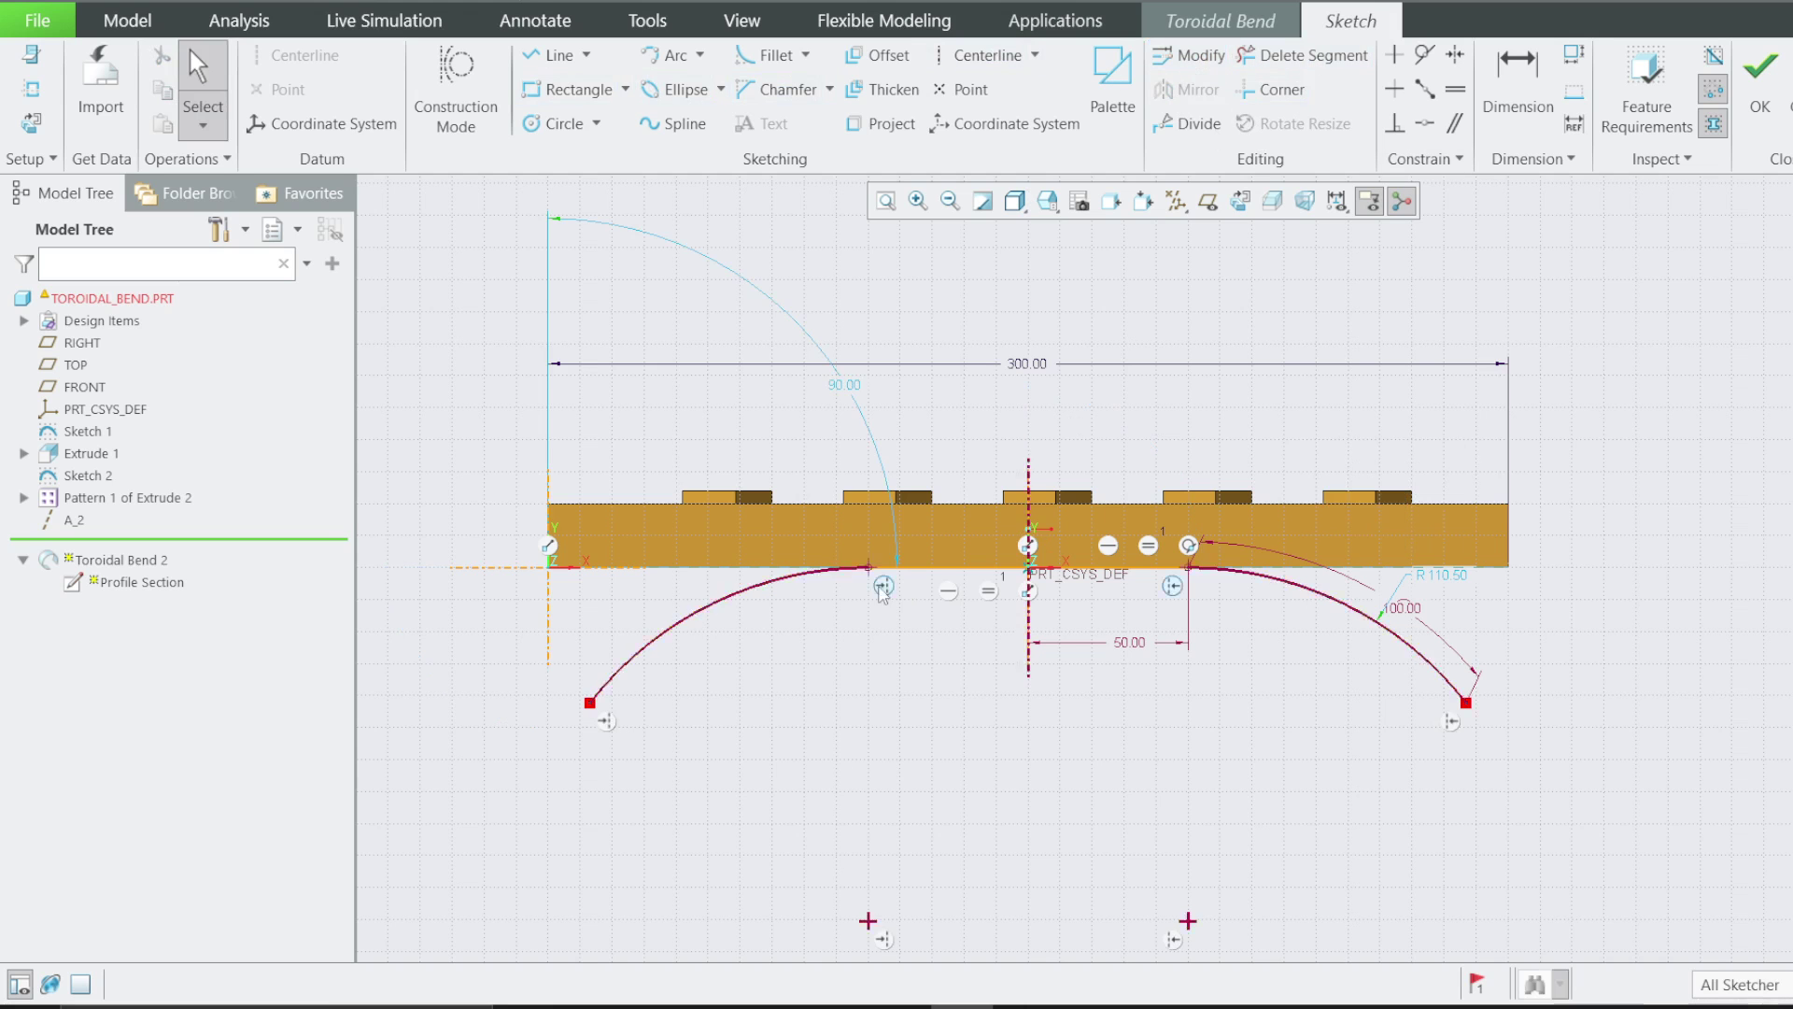
pyautogui.click(619, 673)
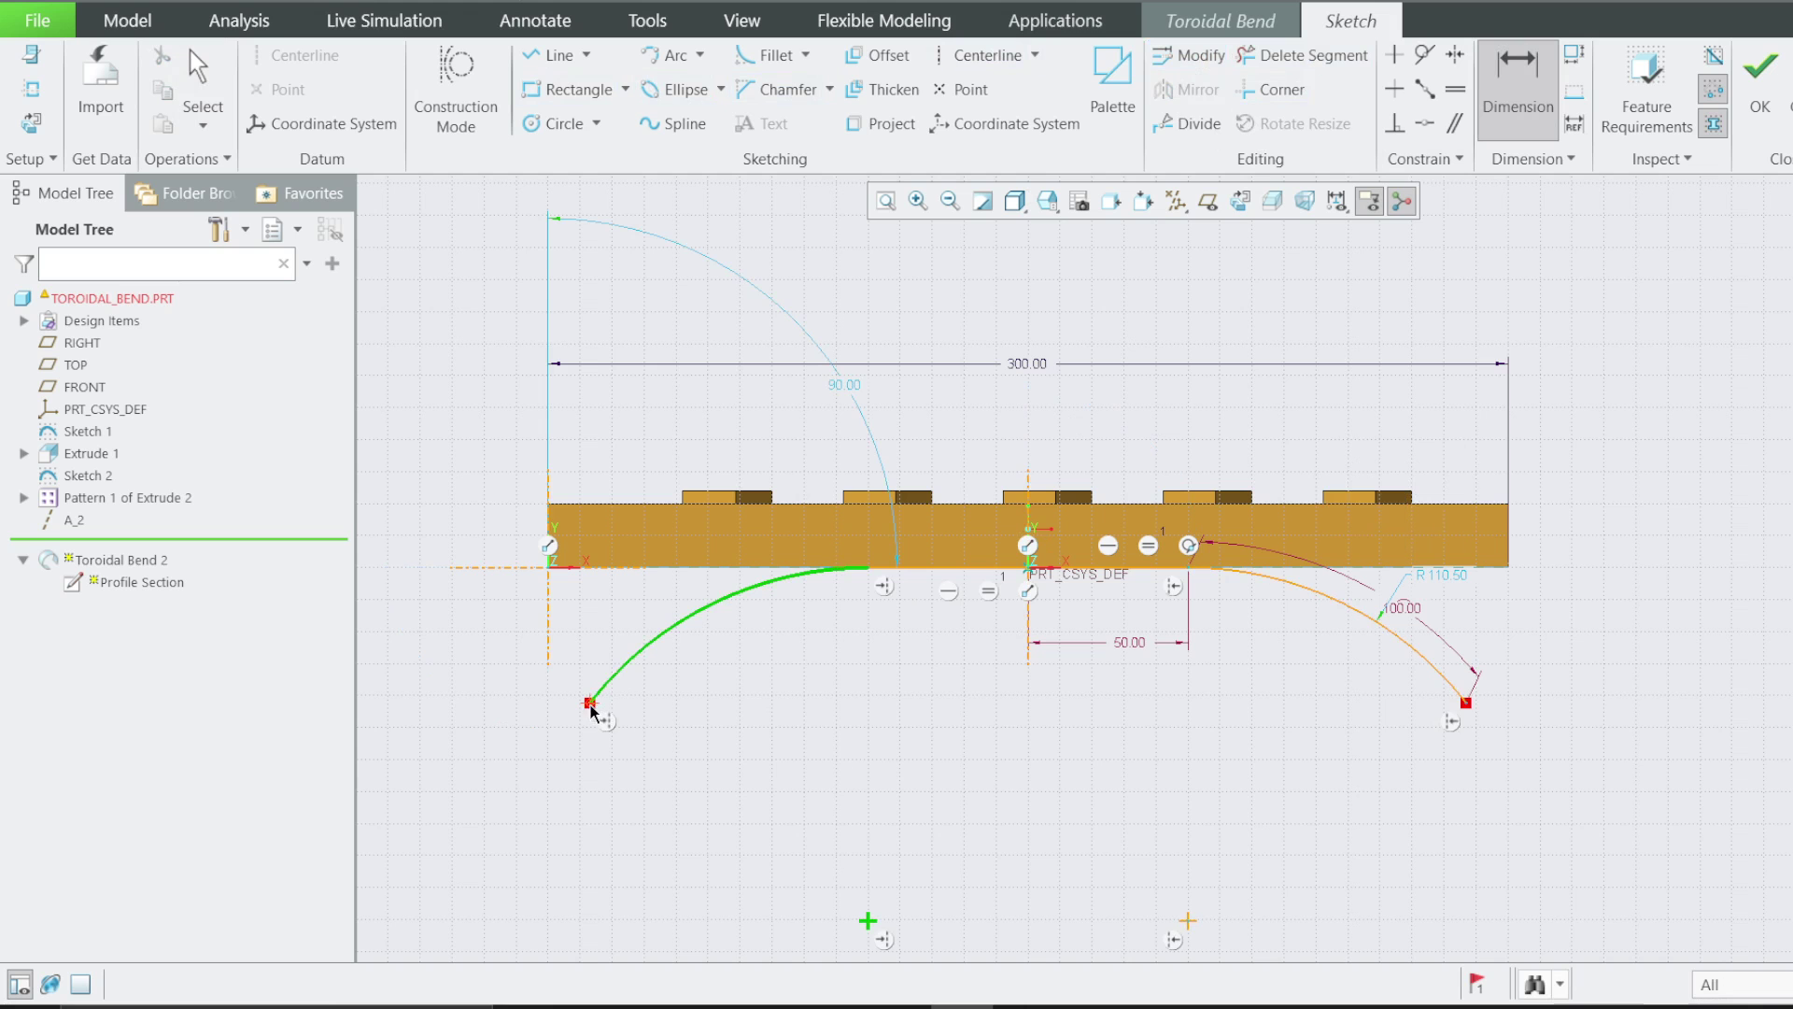
pyautogui.middleClick(672, 605)
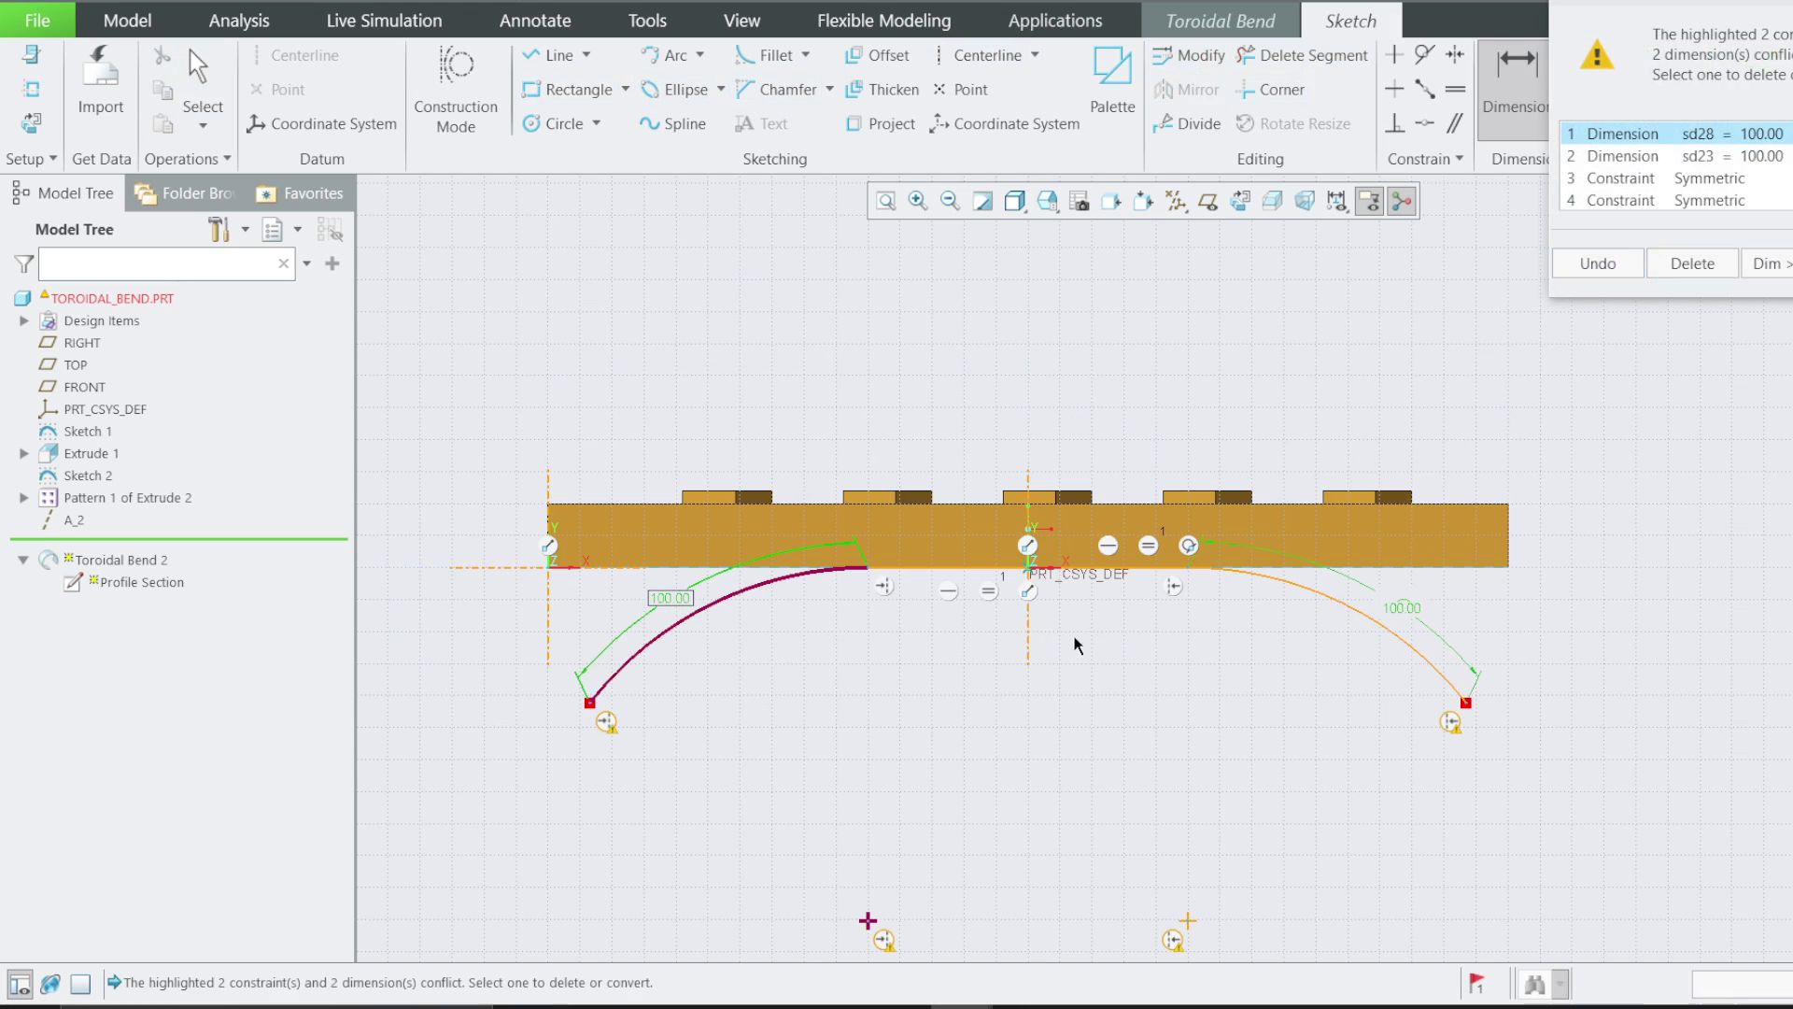
pyautogui.click(1599, 263)
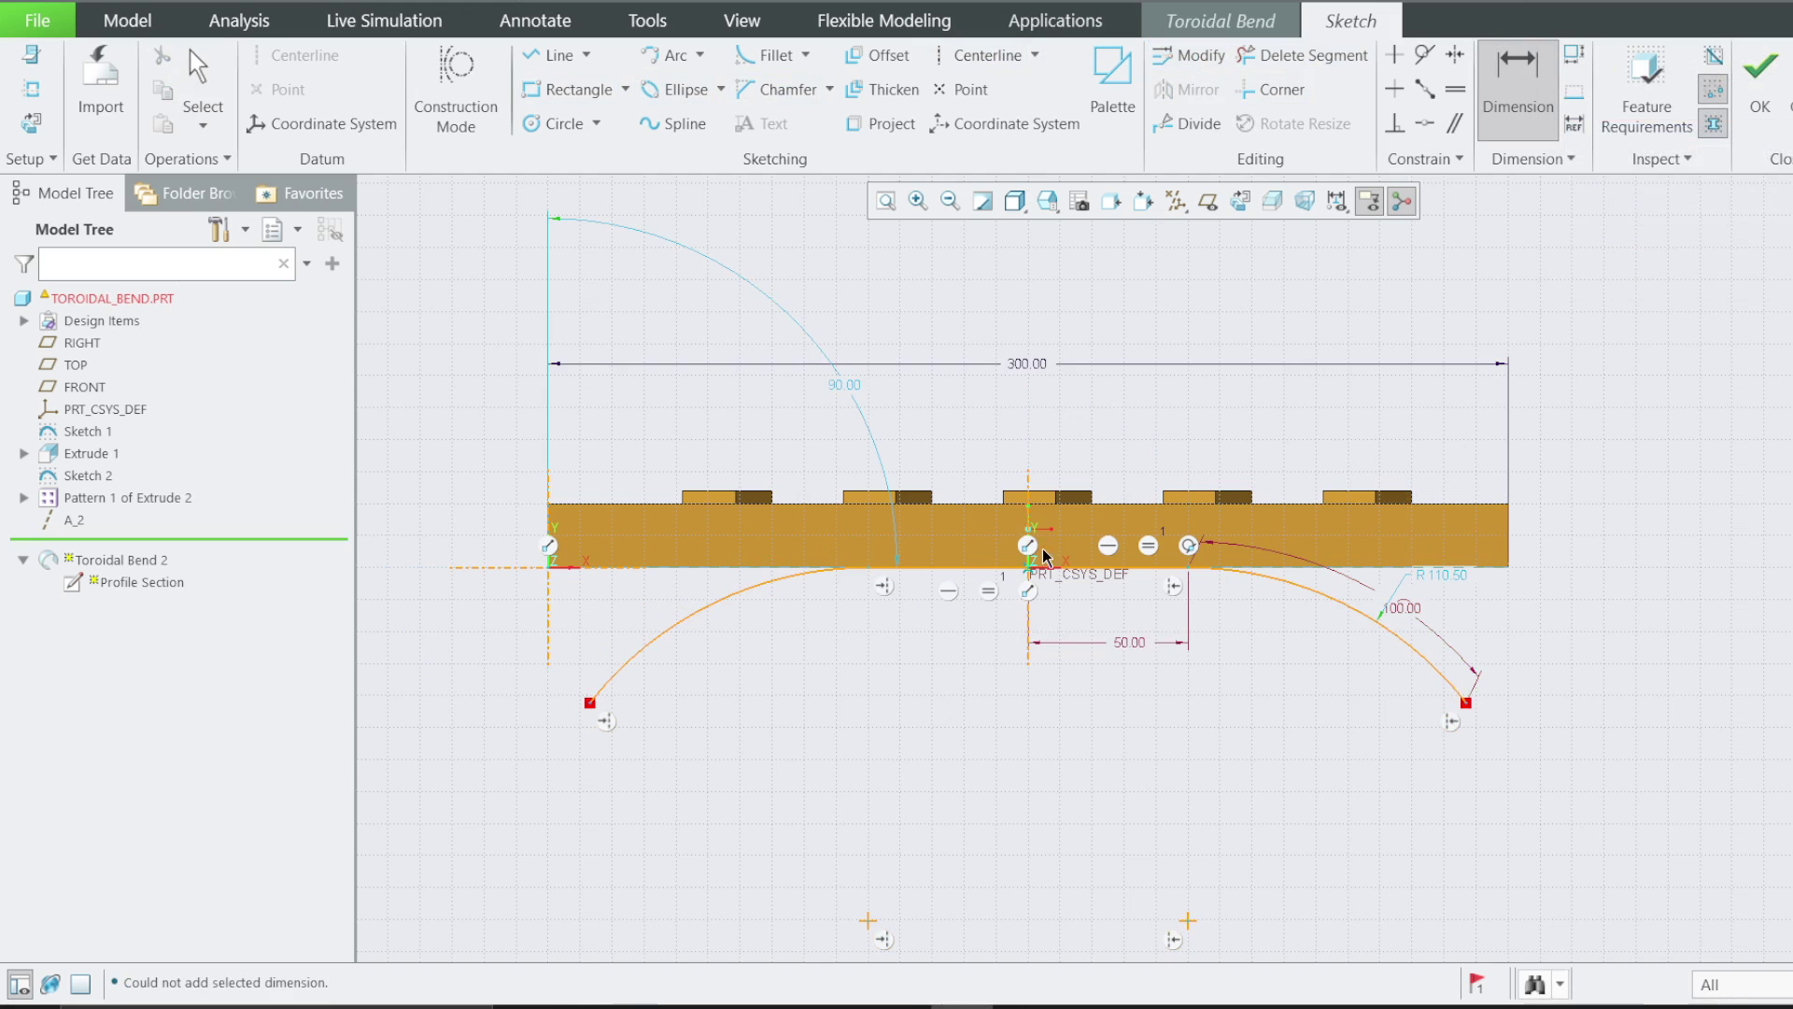
# Accept the mirrored profile section and complete Toroidal Bend 2, keeping it as a failed feature
pyautogui.hotkey('ctrl', 'd')
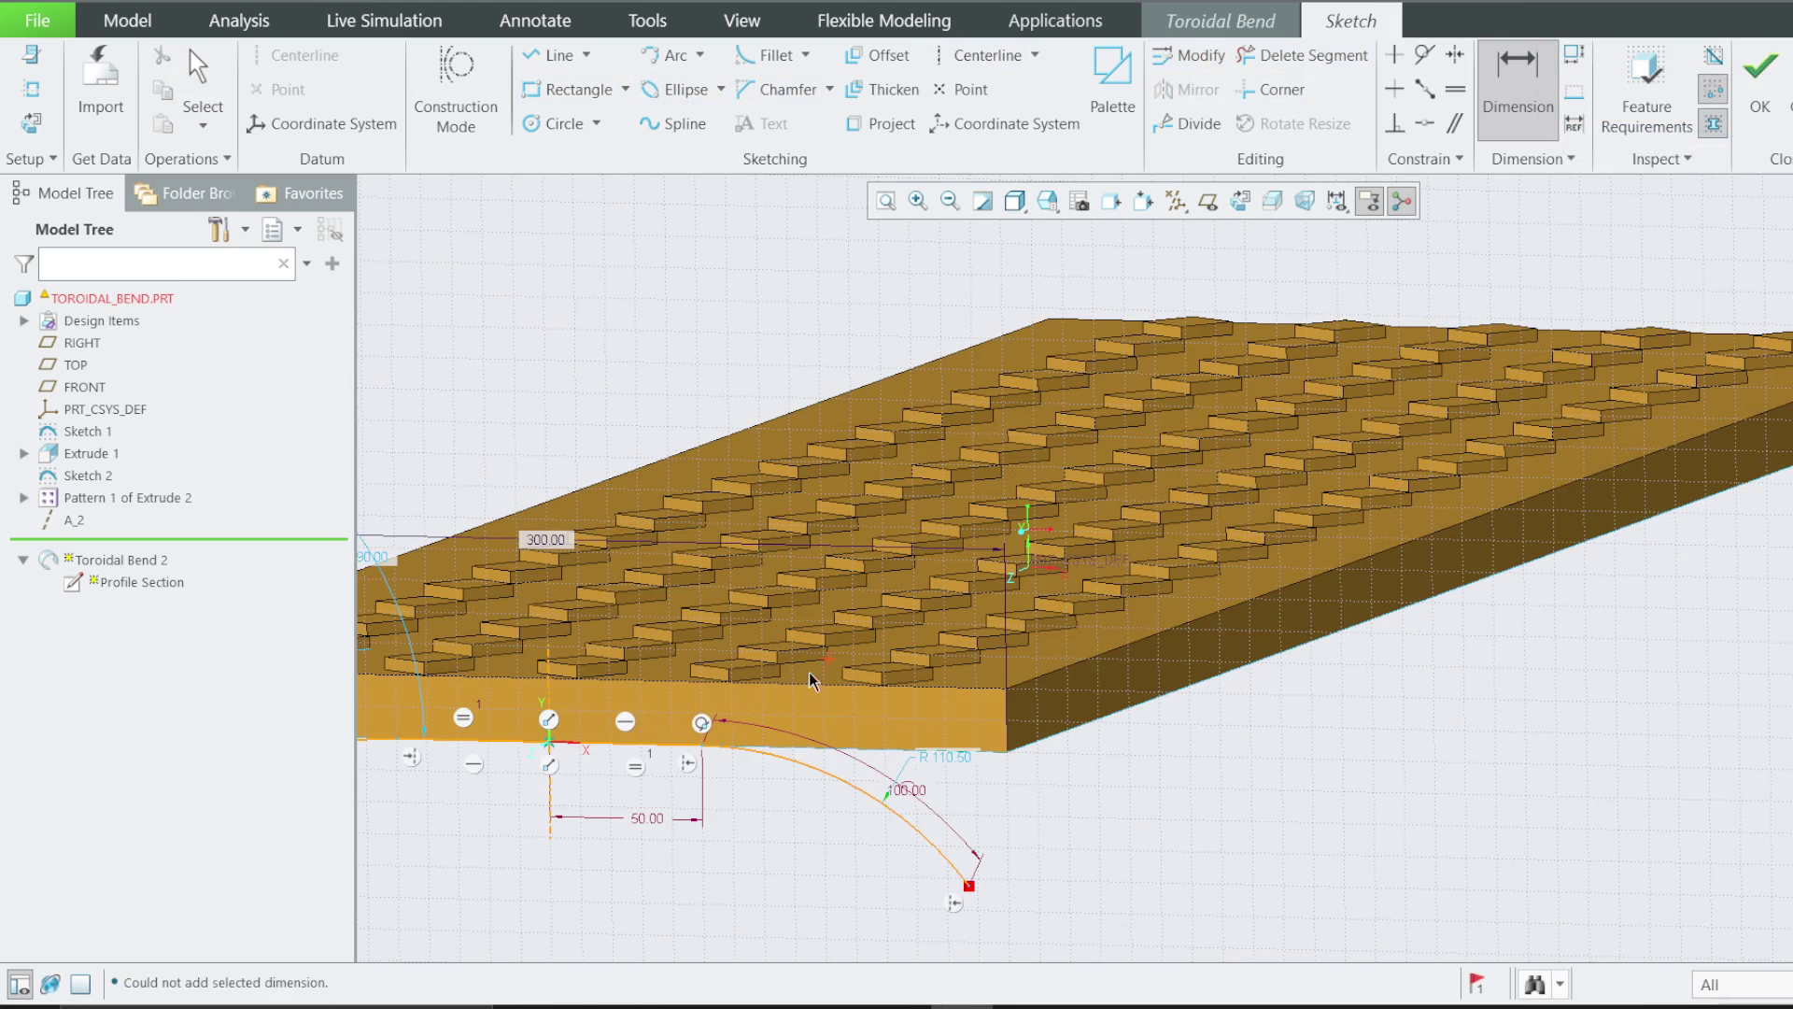
pyautogui.click(1760, 94)
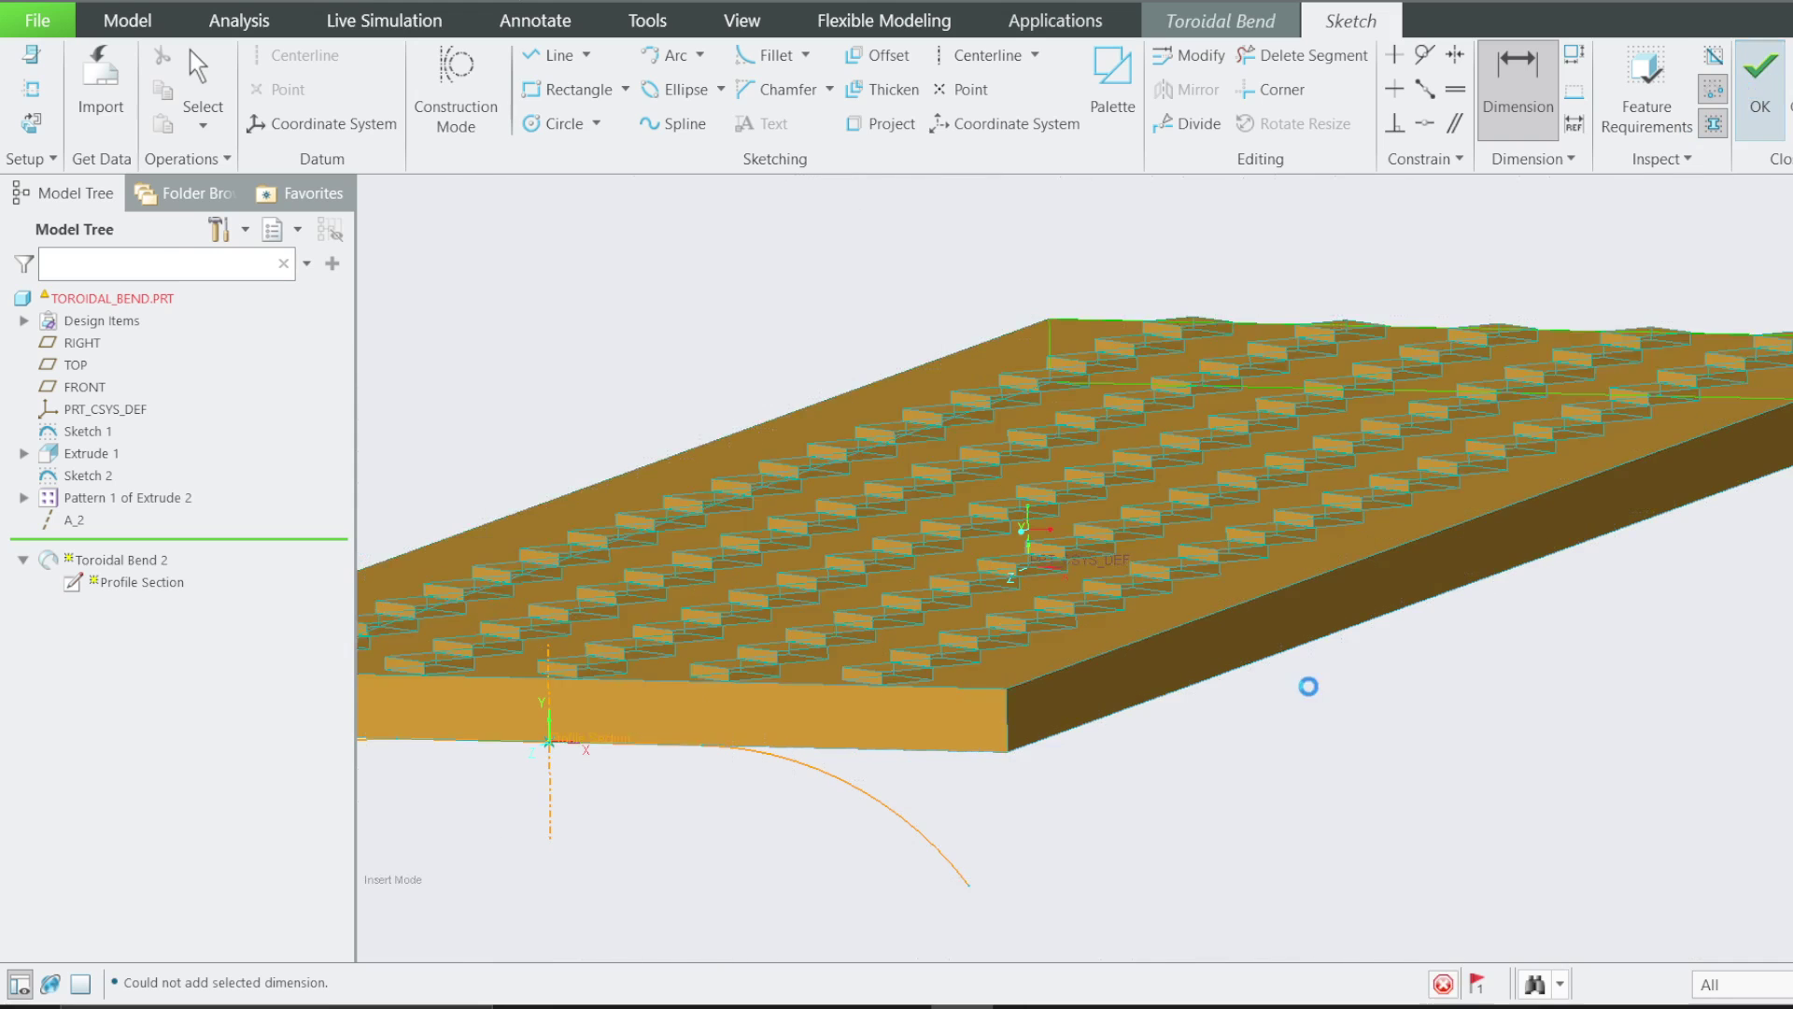
pyautogui.scroll(1, 1325, 677)
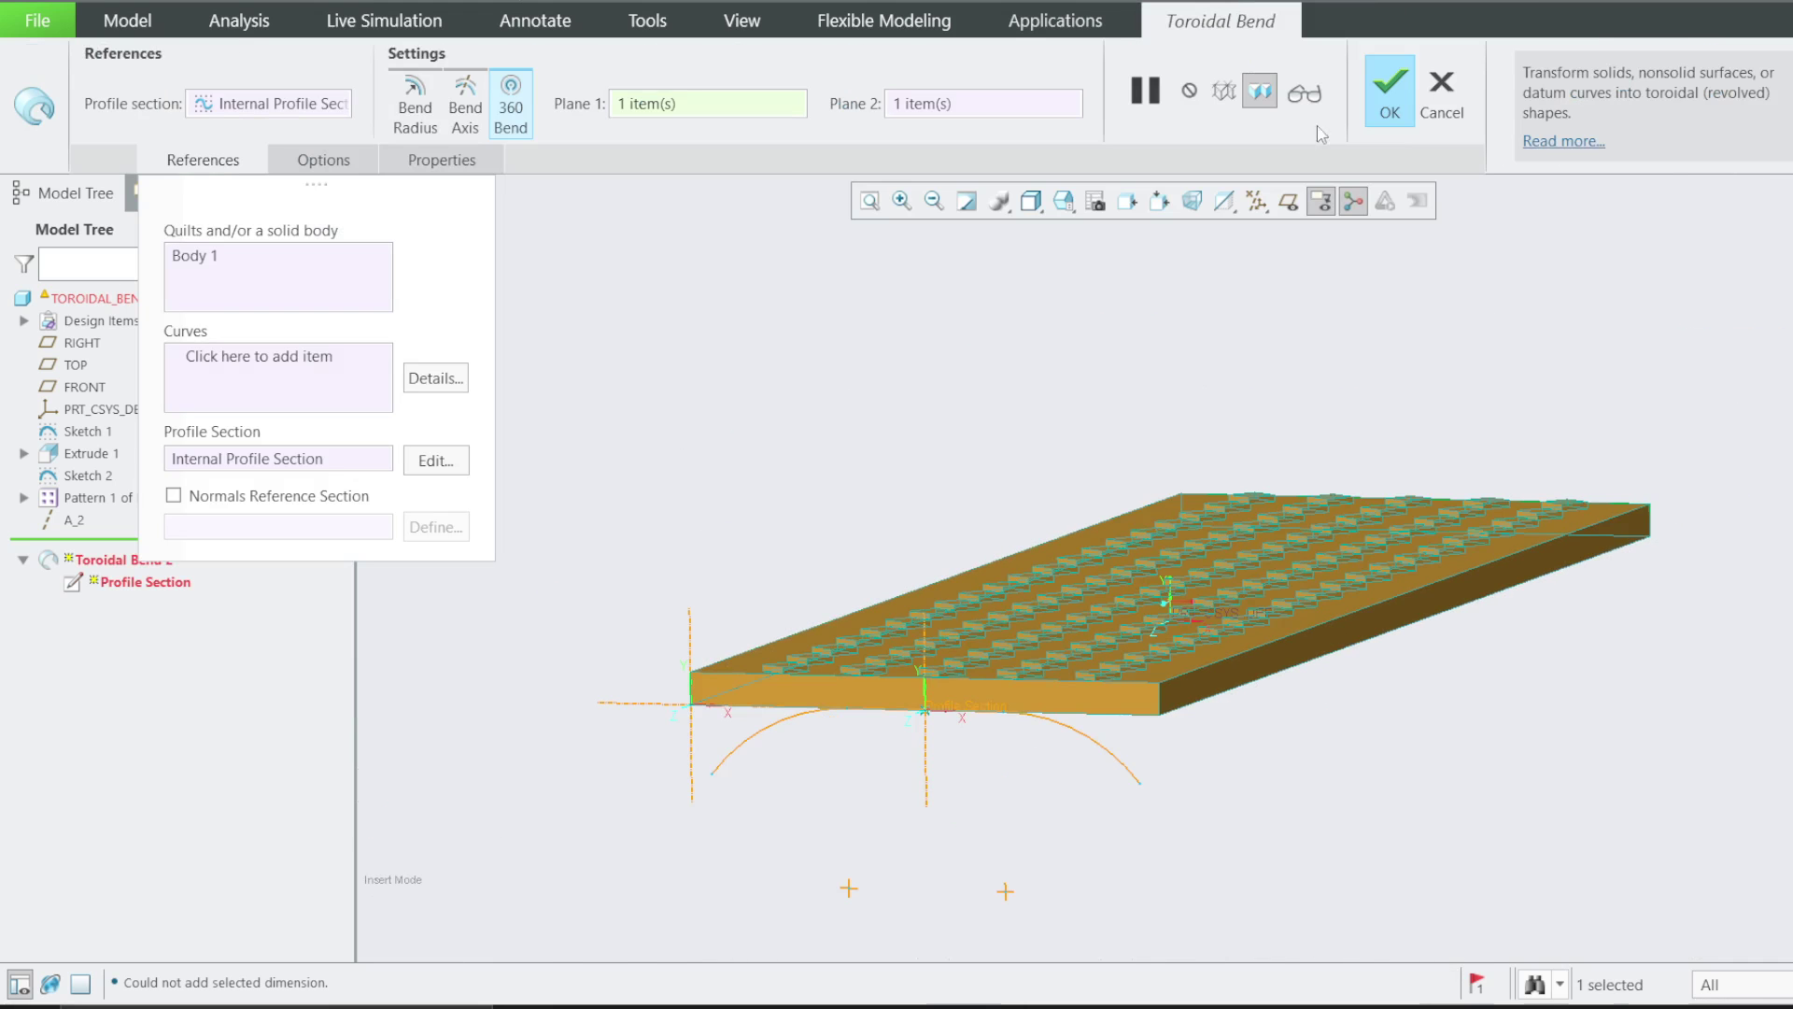
pyautogui.click(1390, 86)
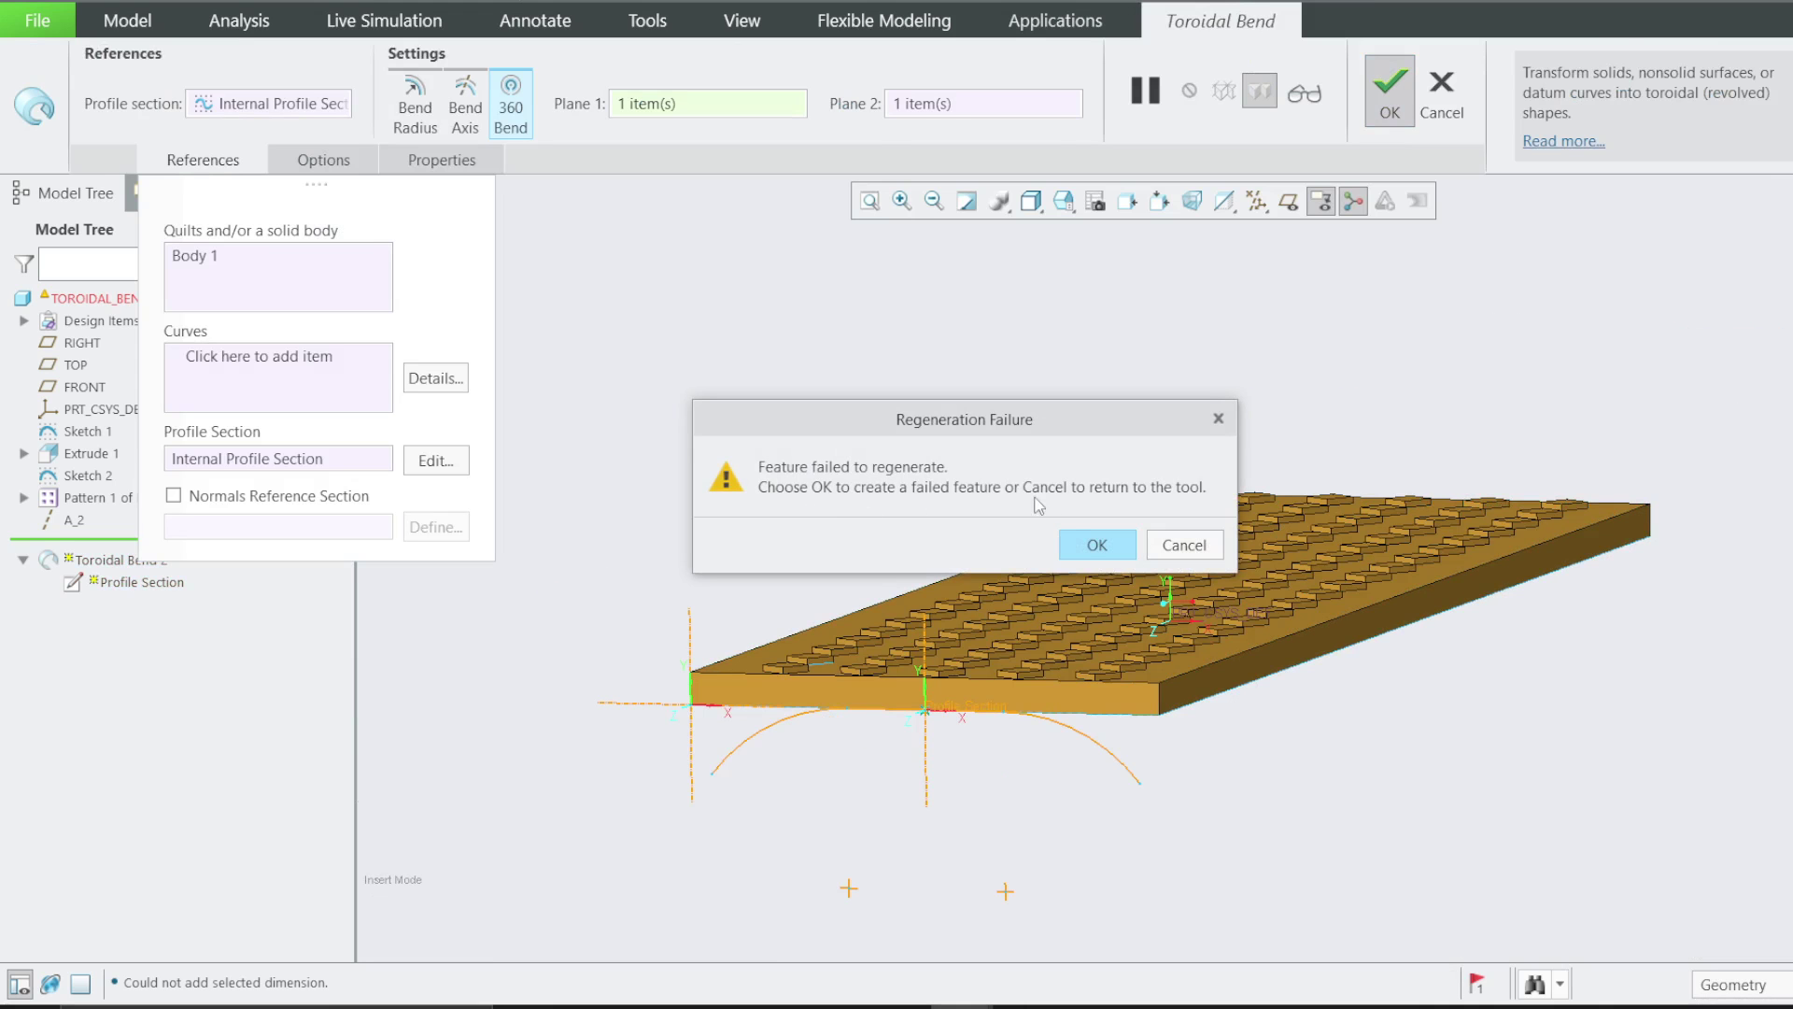
pyautogui.click(1093, 546)
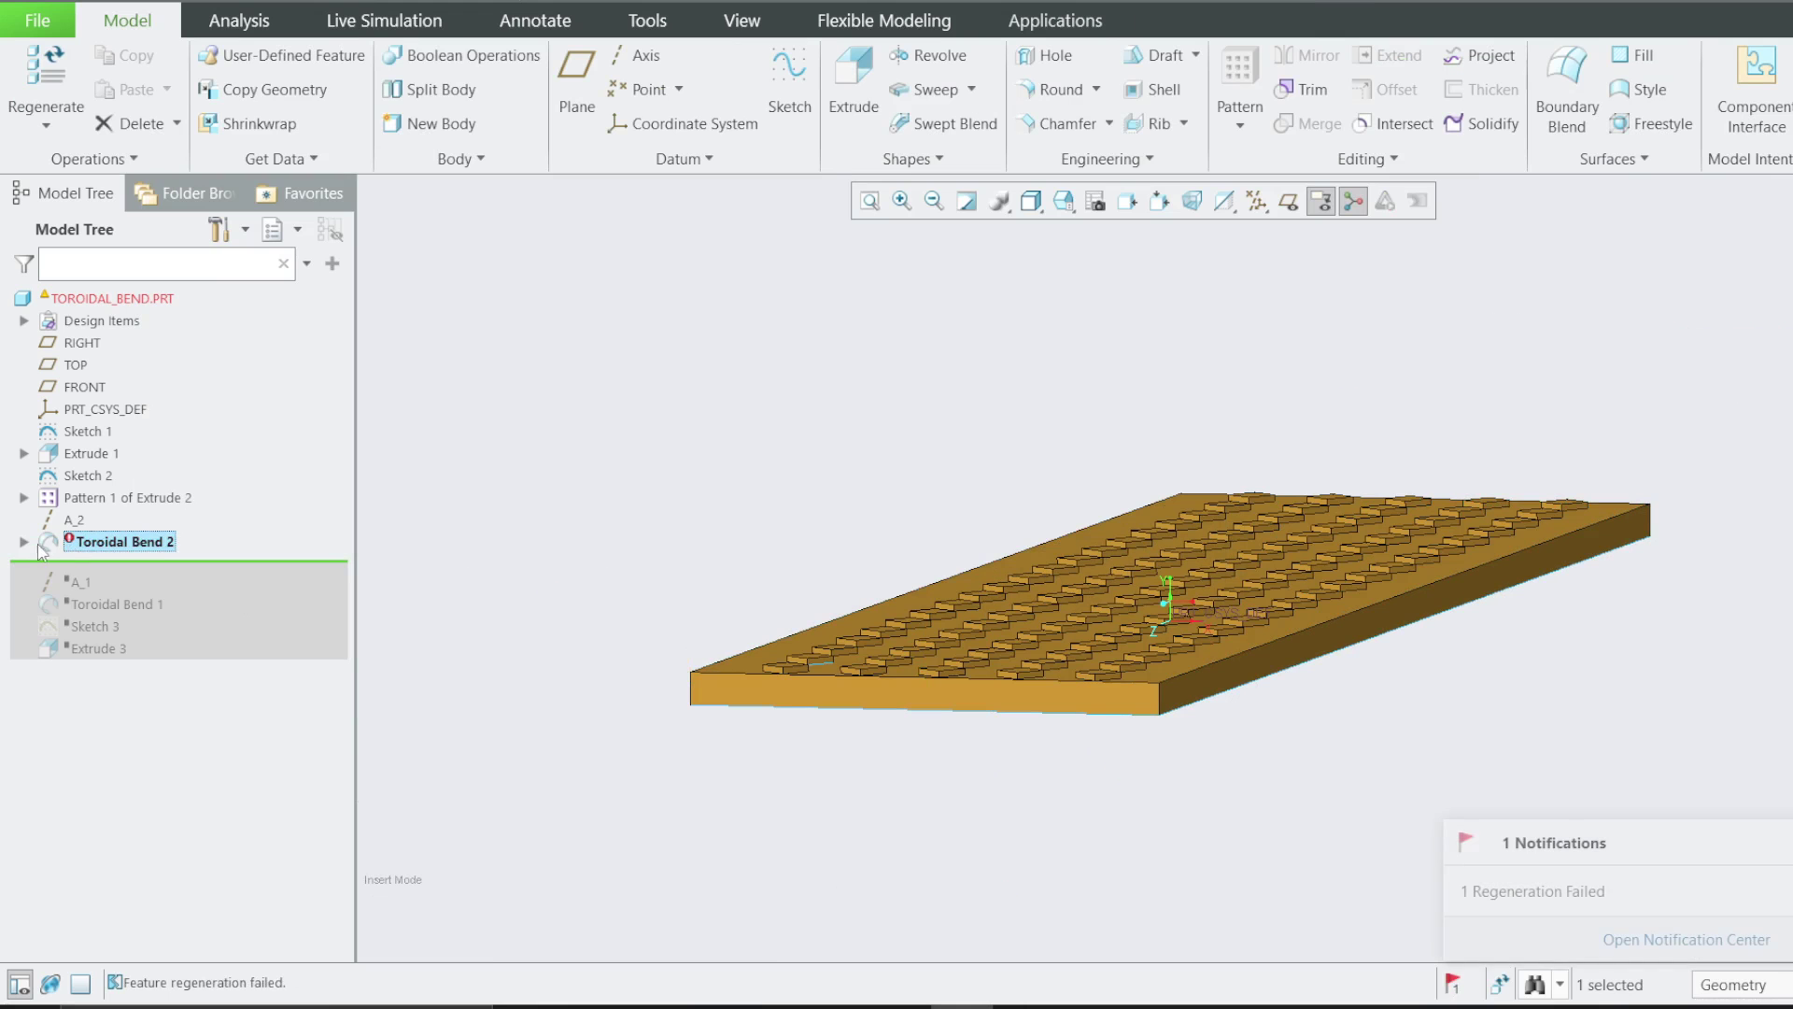
# Redefine Toroidal Bend 2 again and show its internal profile section in the 2D sketch orientation
pyautogui.rightClick(72, 549)
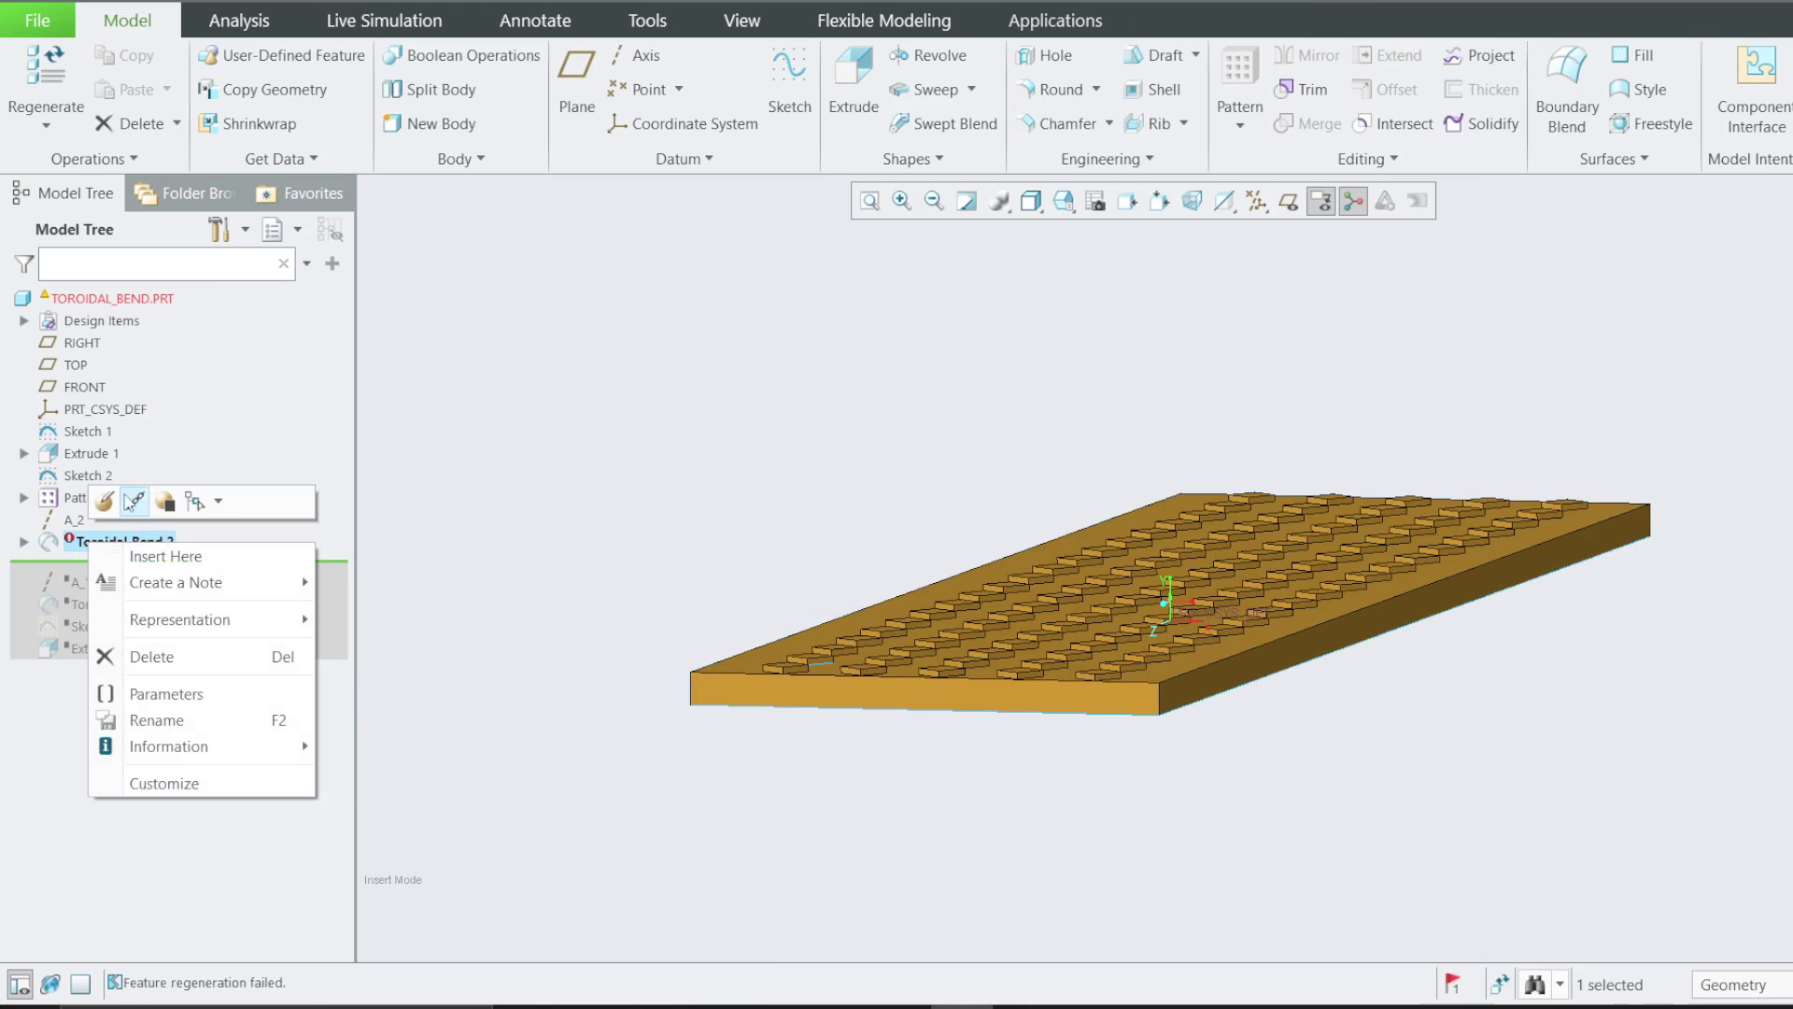
pyautogui.click(101, 499)
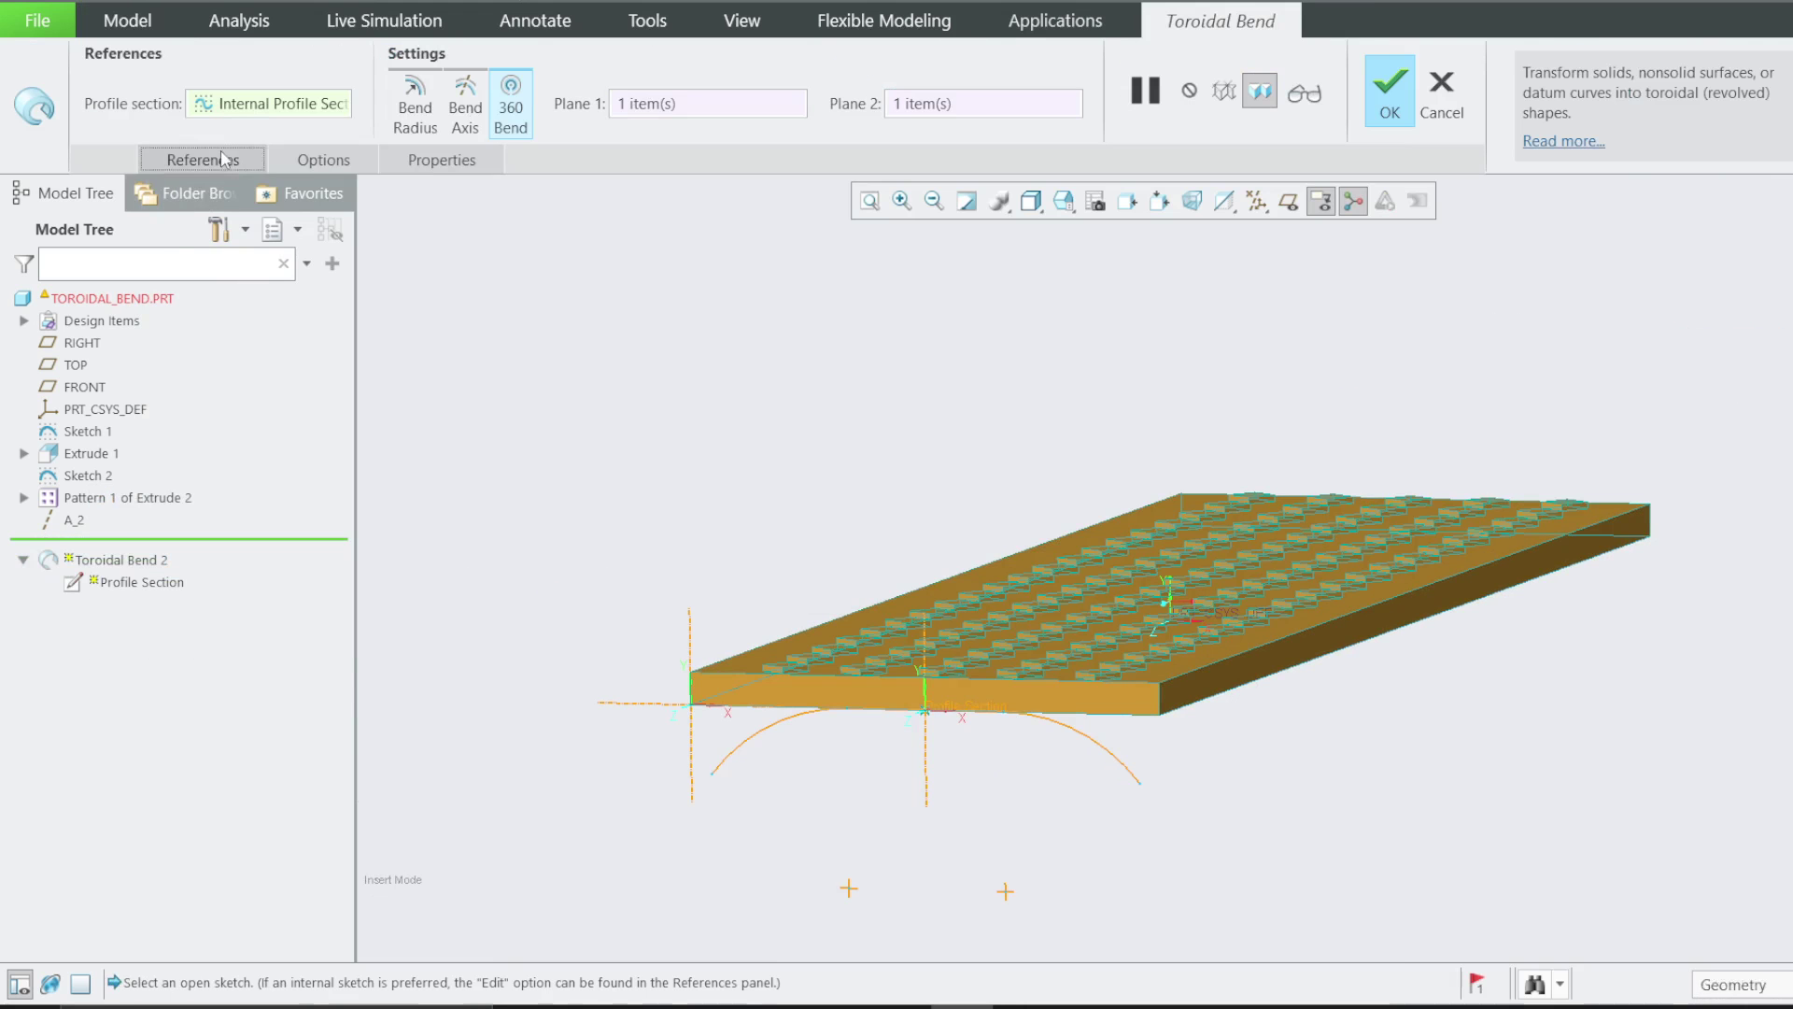
pyautogui.click(203, 160)
pyautogui.click(432, 460)
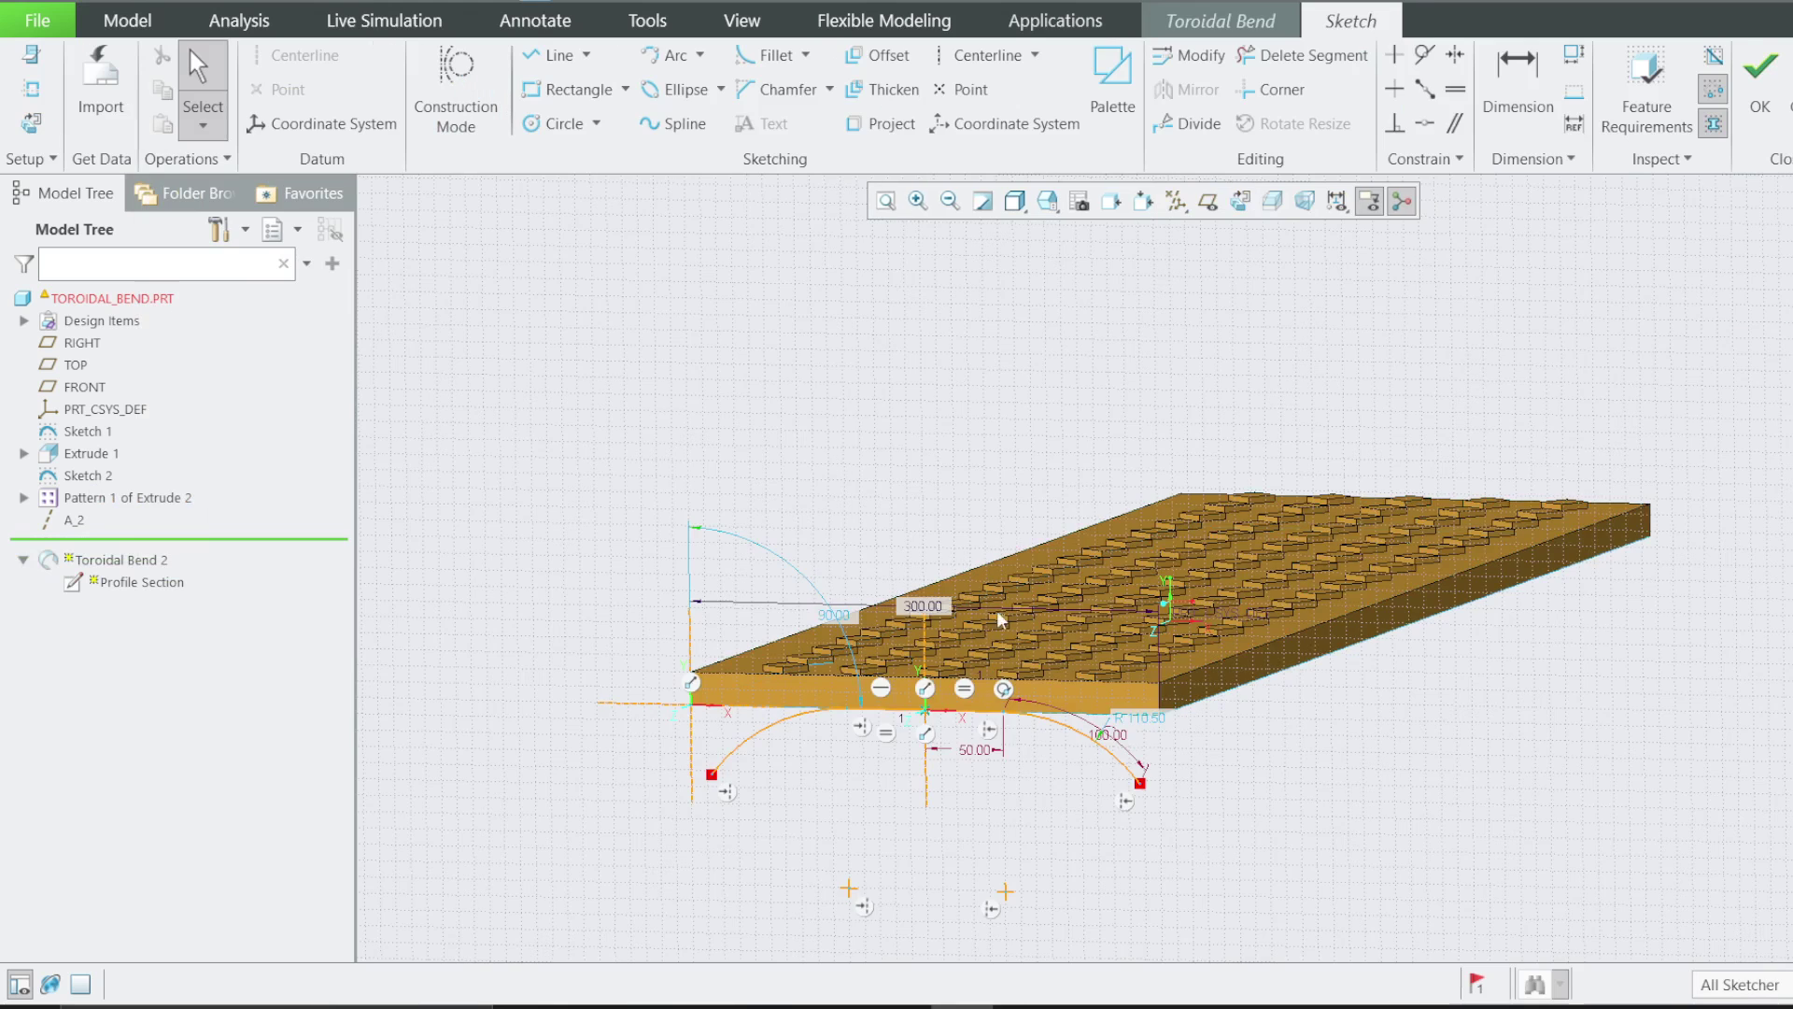
pyautogui.click(1241, 202)
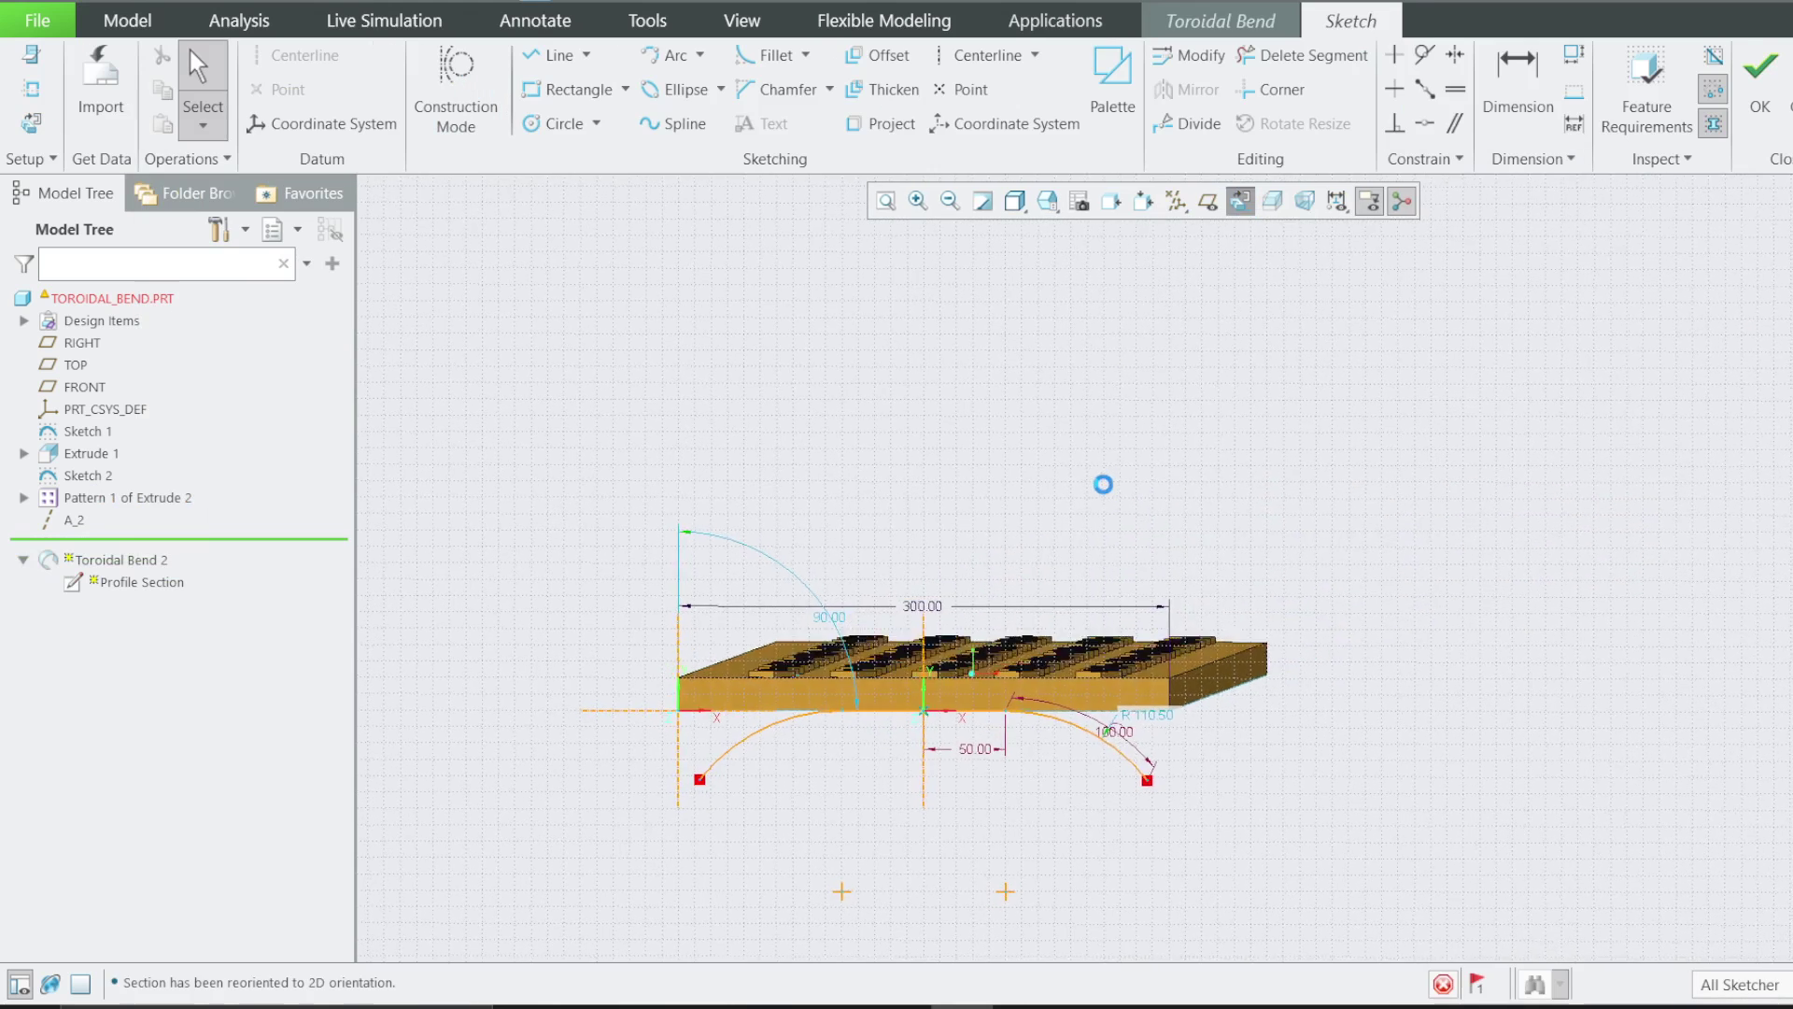
# Delete all entities, dimensions and constraints of the profile section to start it afresh
pyautogui.moveTo(590, 474)
pyautogui.mouseDown()
pyautogui.moveTo(1225, 861)
pyautogui.moveTo(1423, 922)
pyautogui.mouseUp()
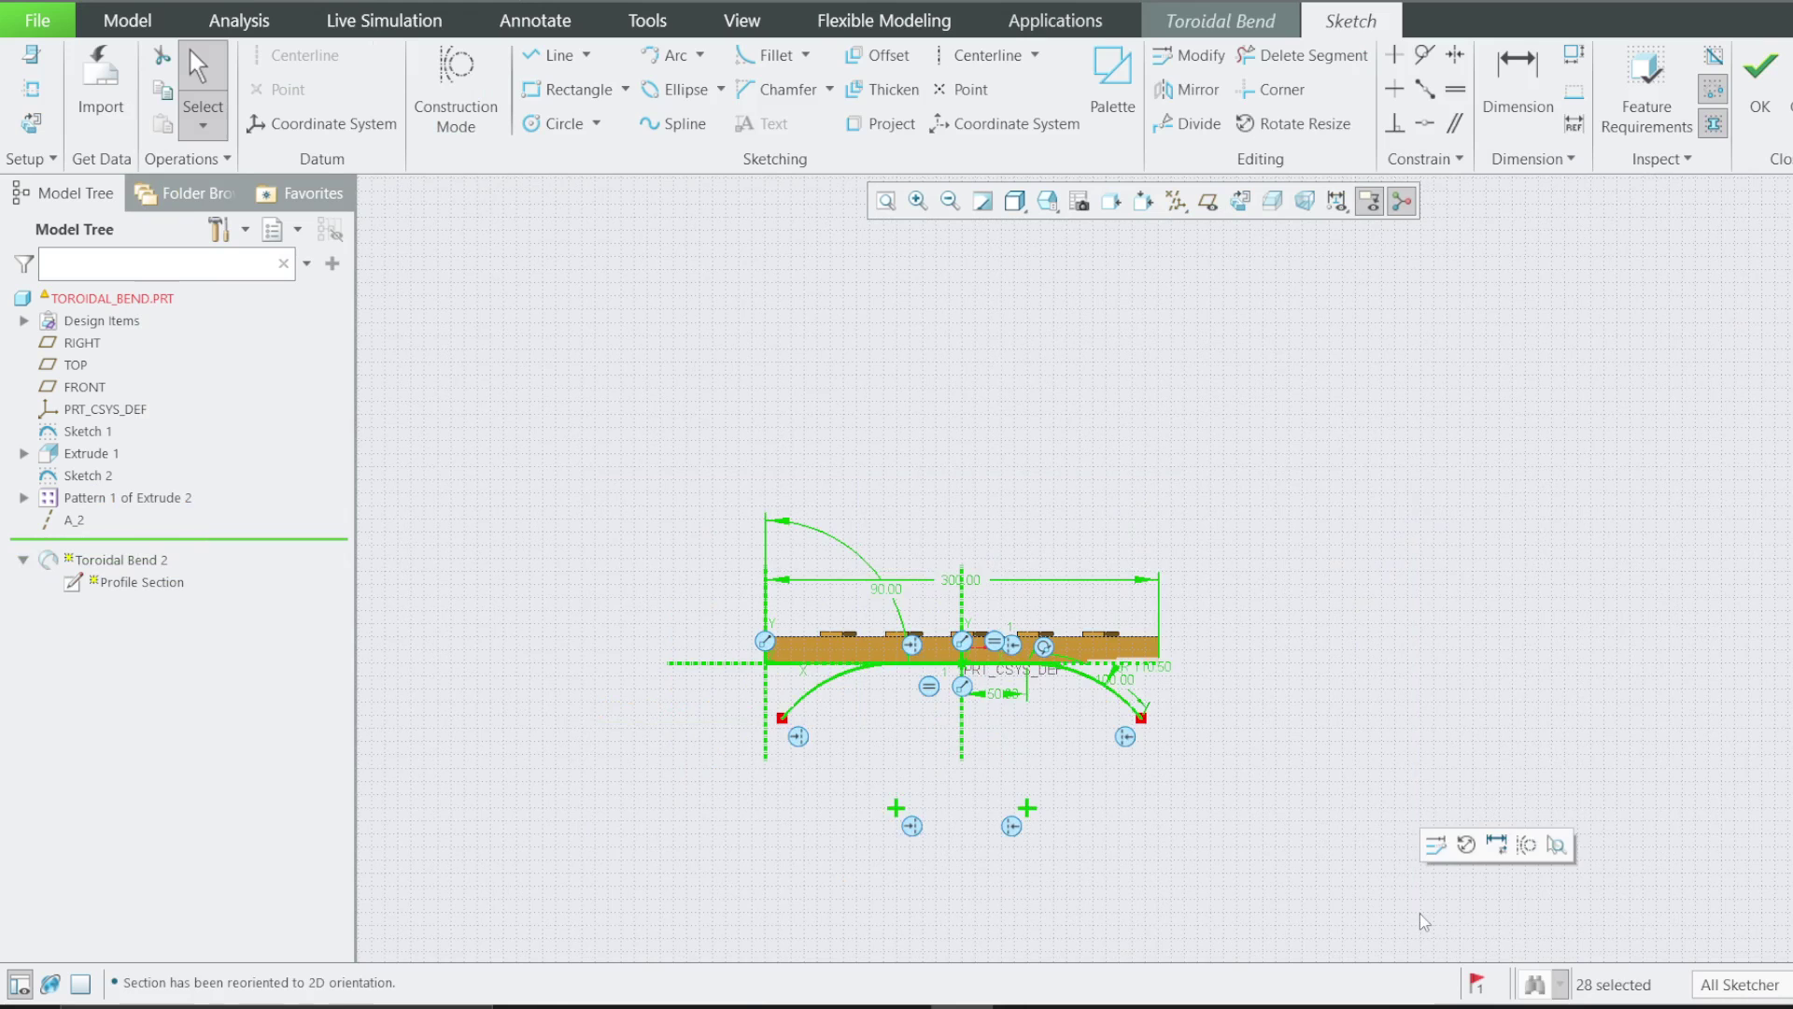
pyautogui.press('Delete')
pyautogui.scroll(5, 702, 642)
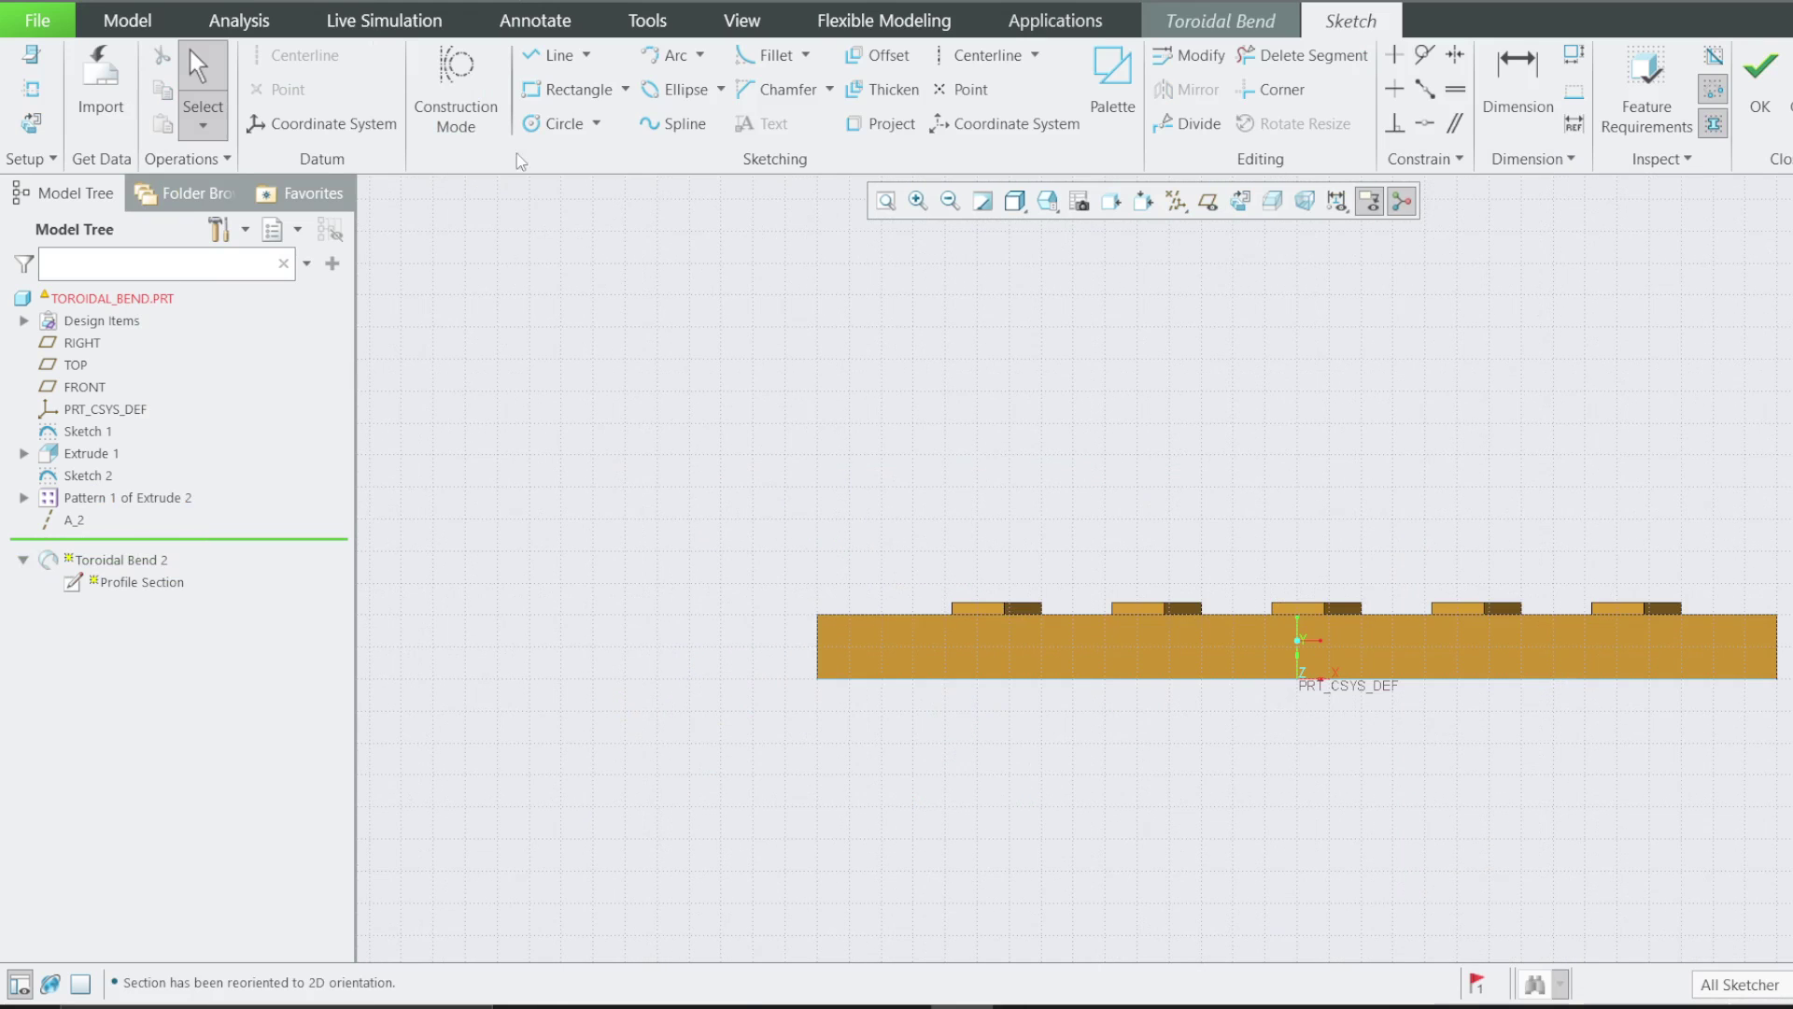
# Place a sketch coordinate system at the PRT_CSYS_DEF origin in the middle of the plate's lower edge
pyautogui.click(322, 123)
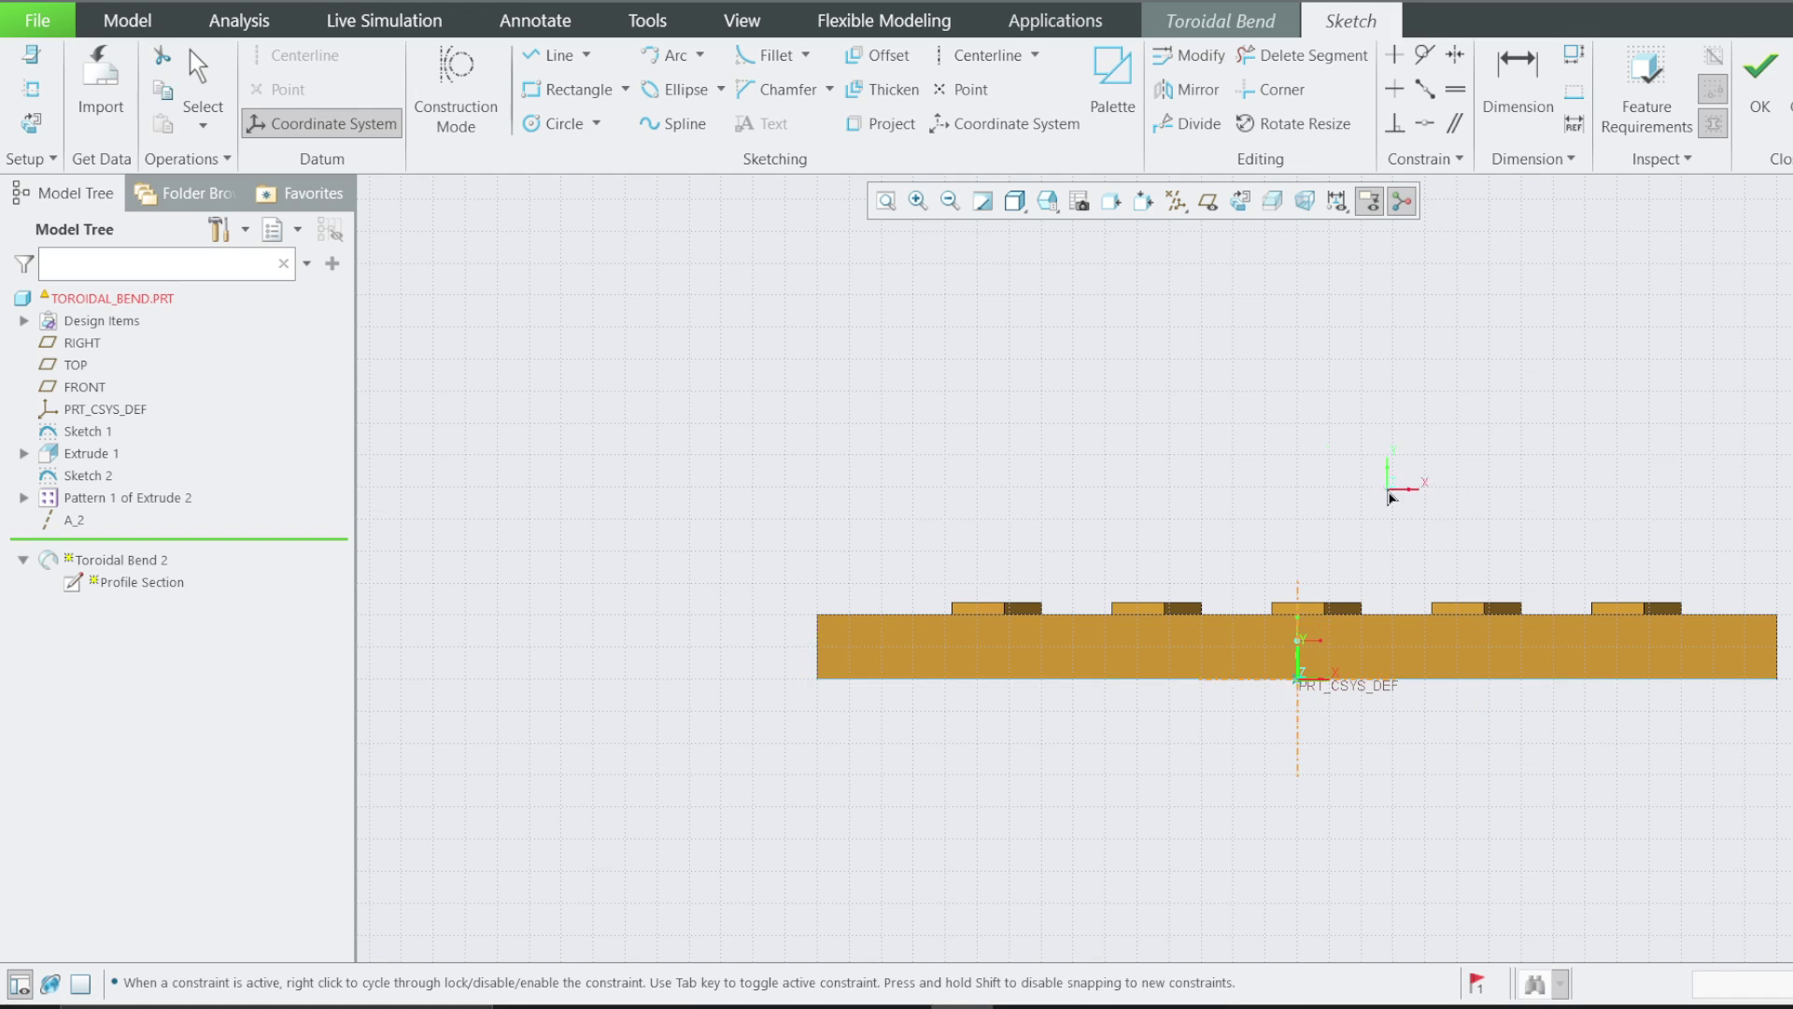
pyautogui.scroll(-1, 1096, 501)
pyautogui.scroll(1, 1564, 616)
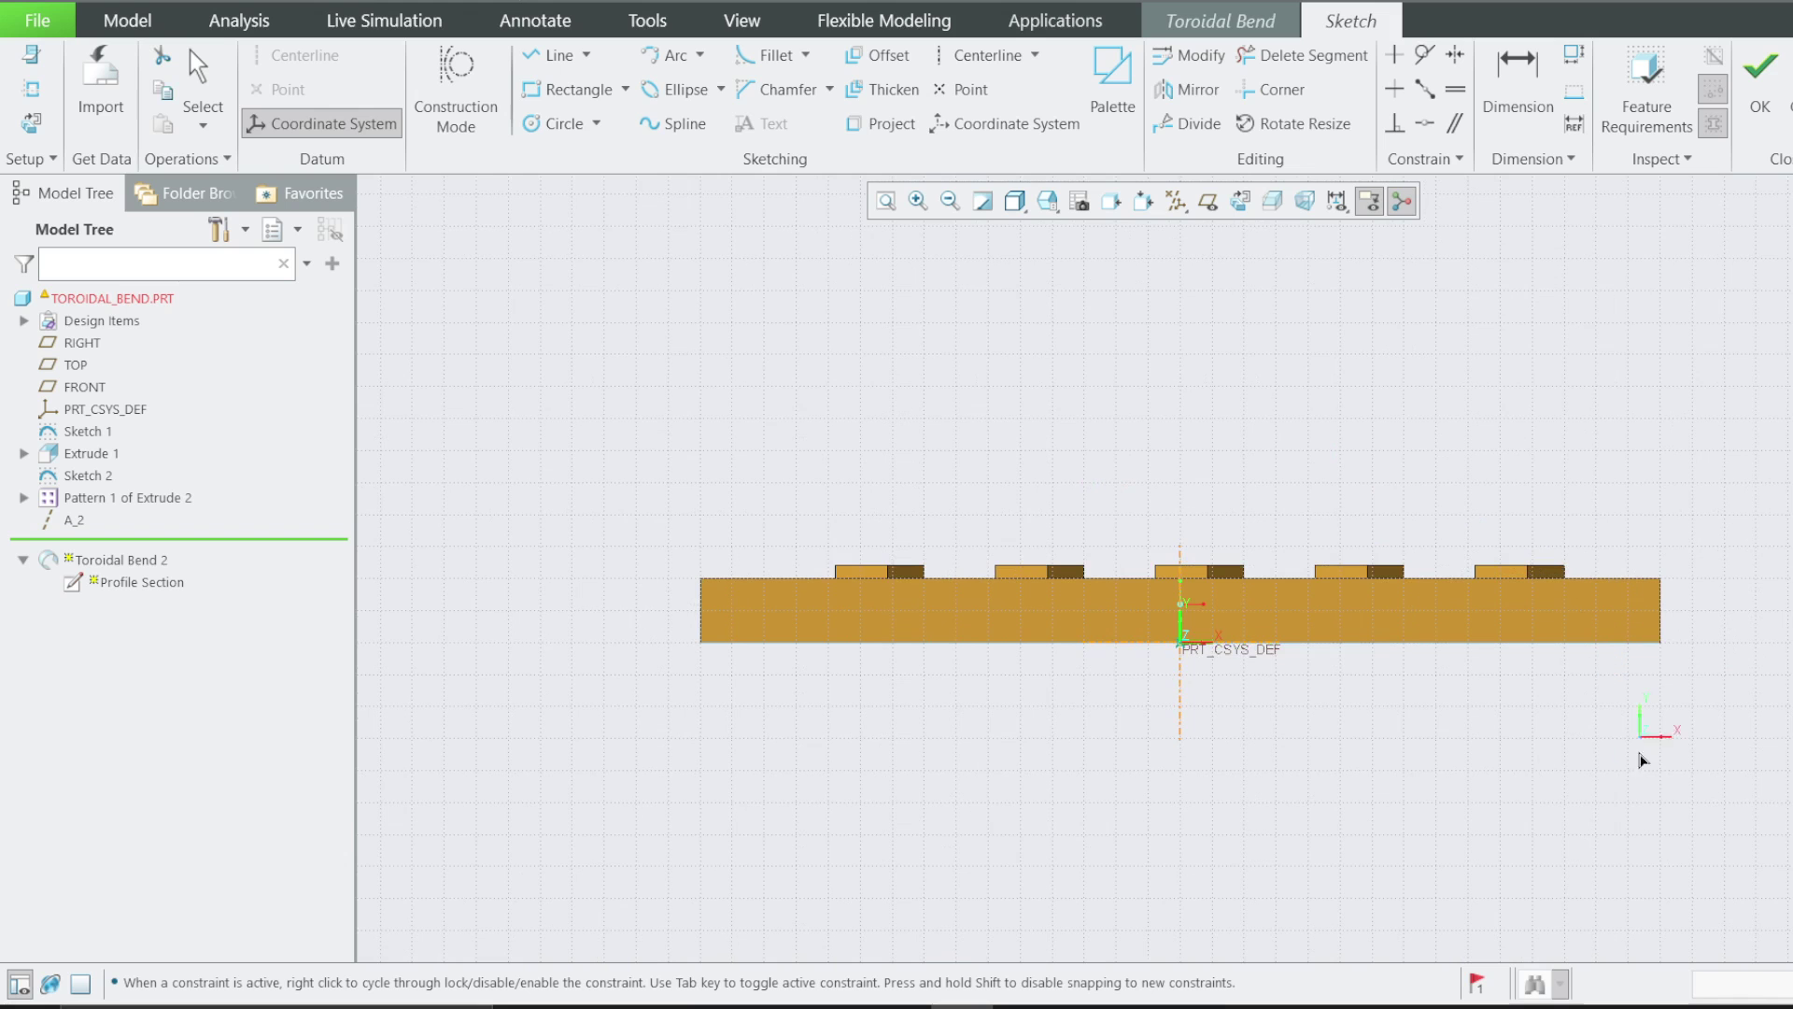
pyautogui.middleClick(1389, 748)
pyautogui.click(1079, 420)
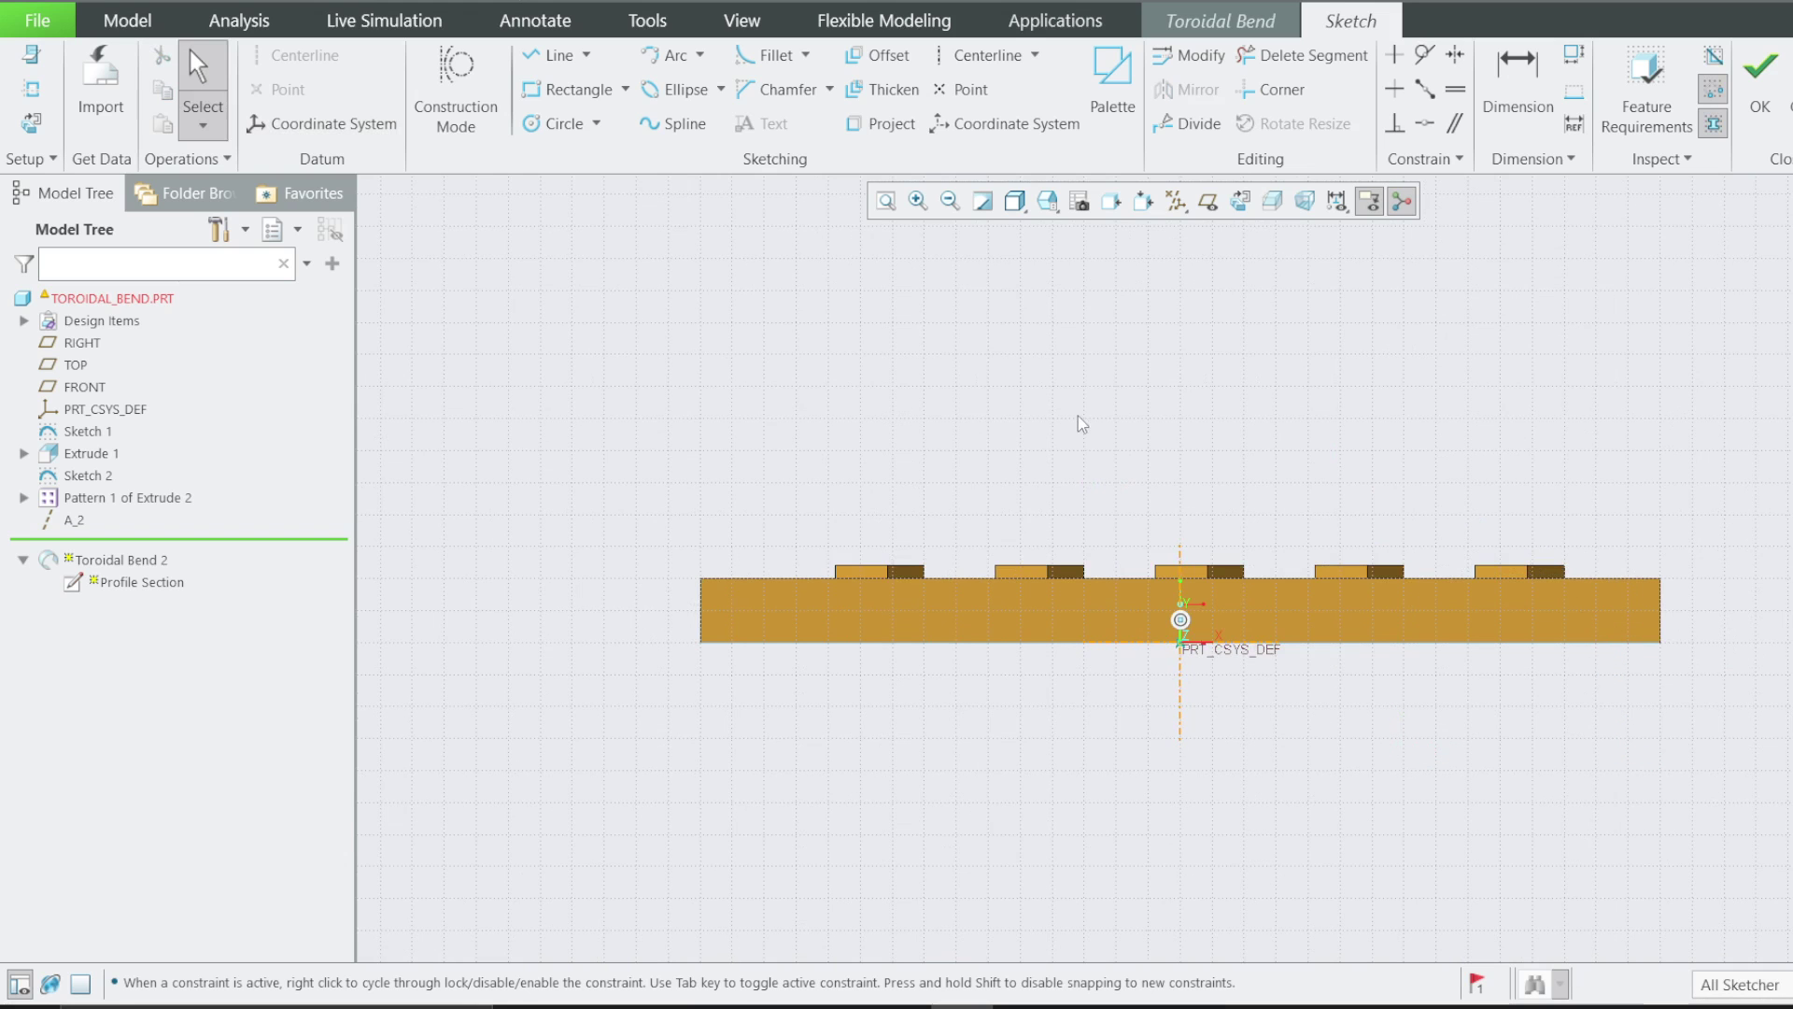
# Sketch a horizontal line along the plate's lower edge from its lower-left corner to the coordinate system origin
pyautogui.click(557, 55)
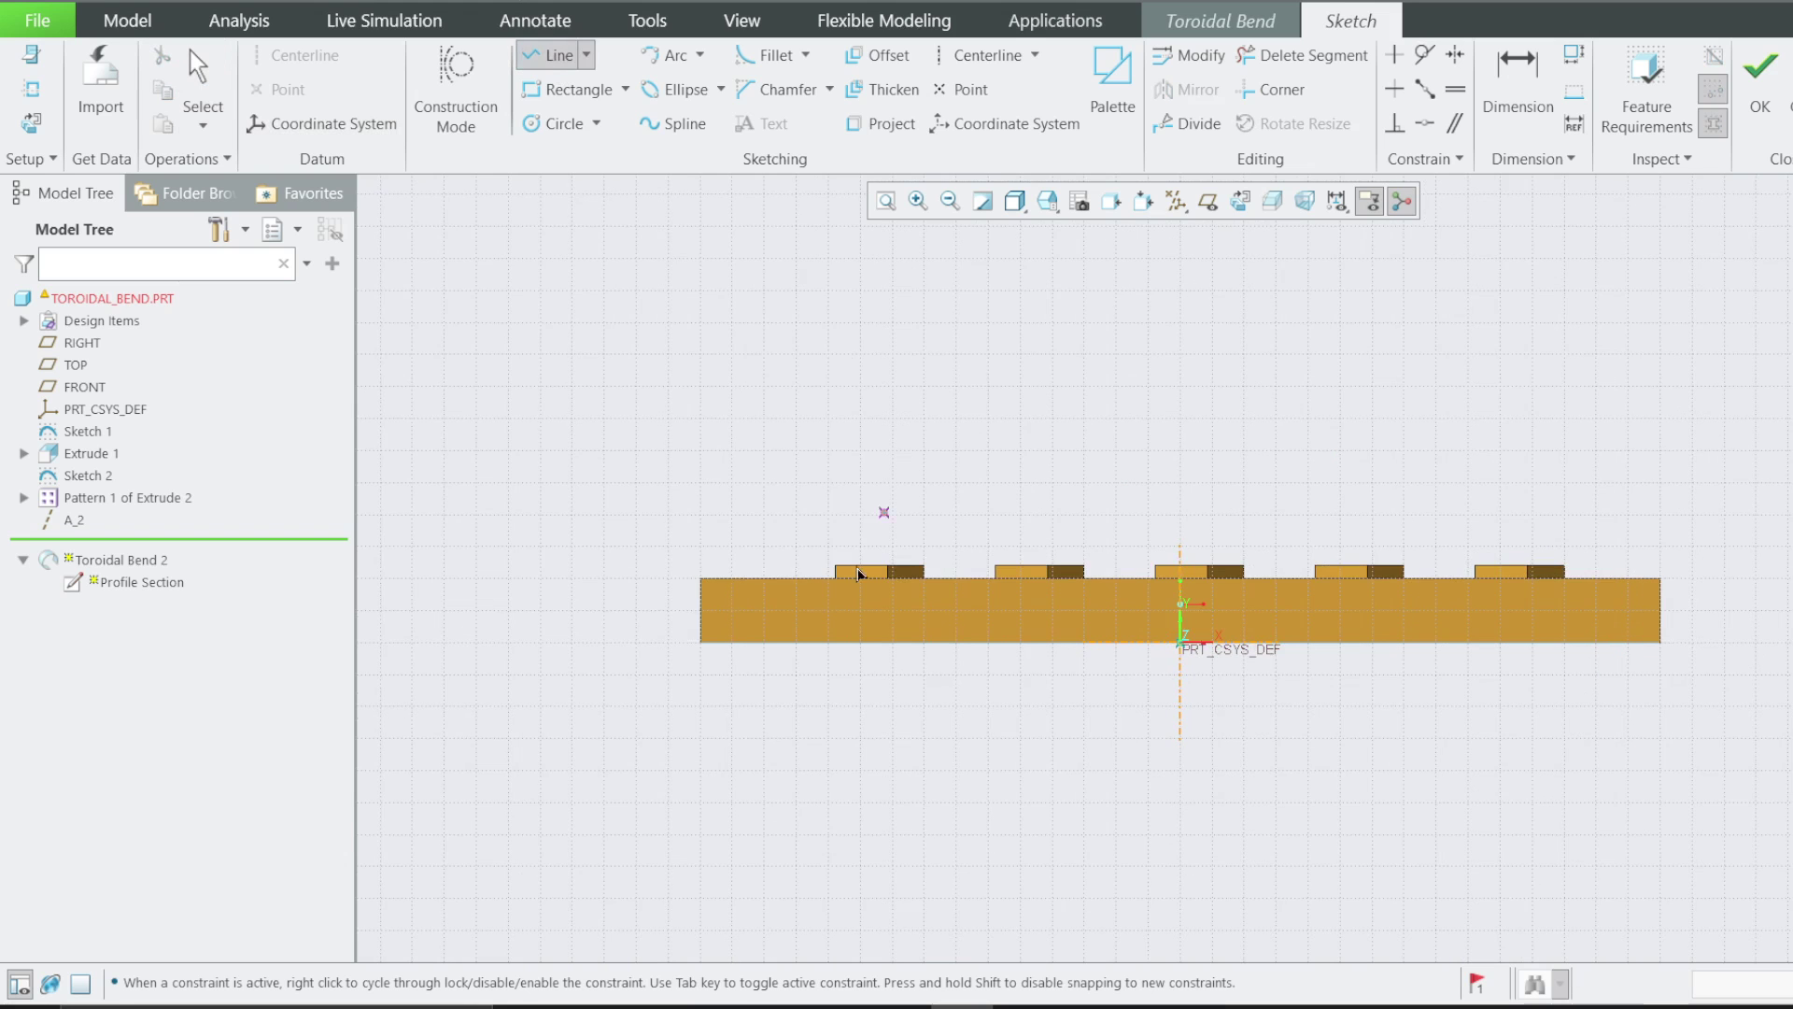
pyautogui.click(701, 644)
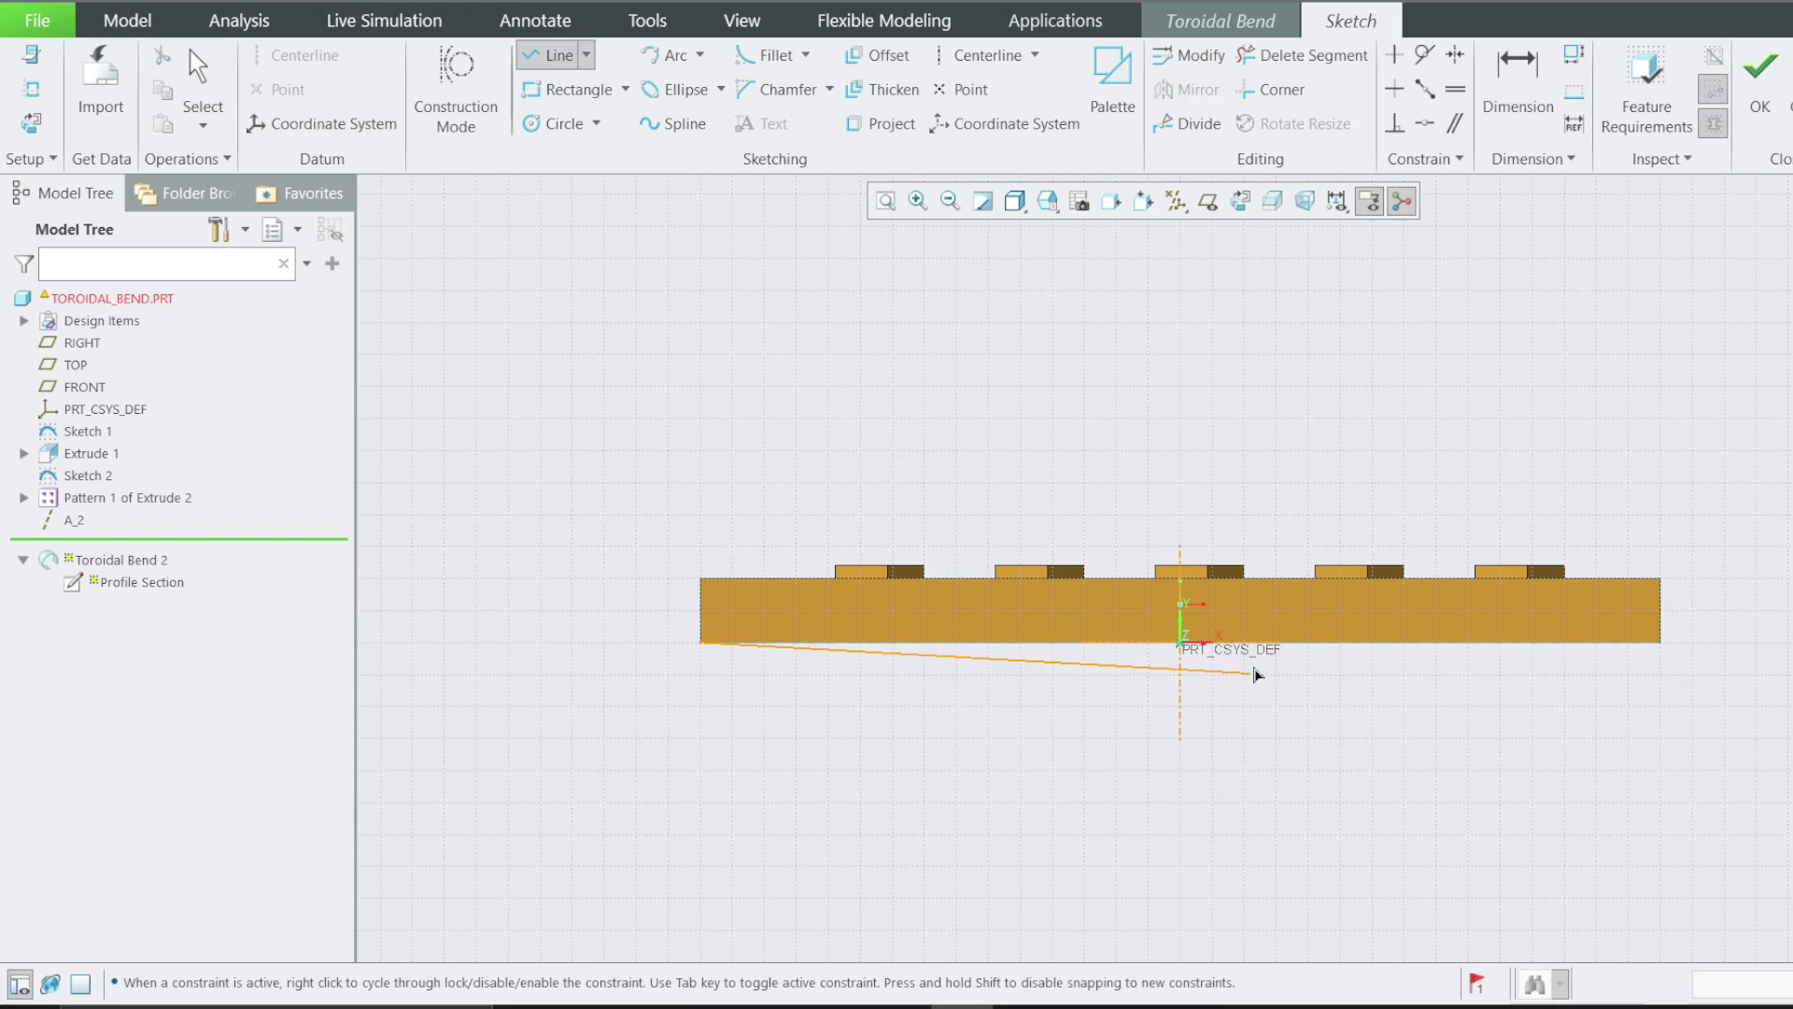
pyautogui.click(1181, 642)
pyautogui.middleClick(1447, 674)
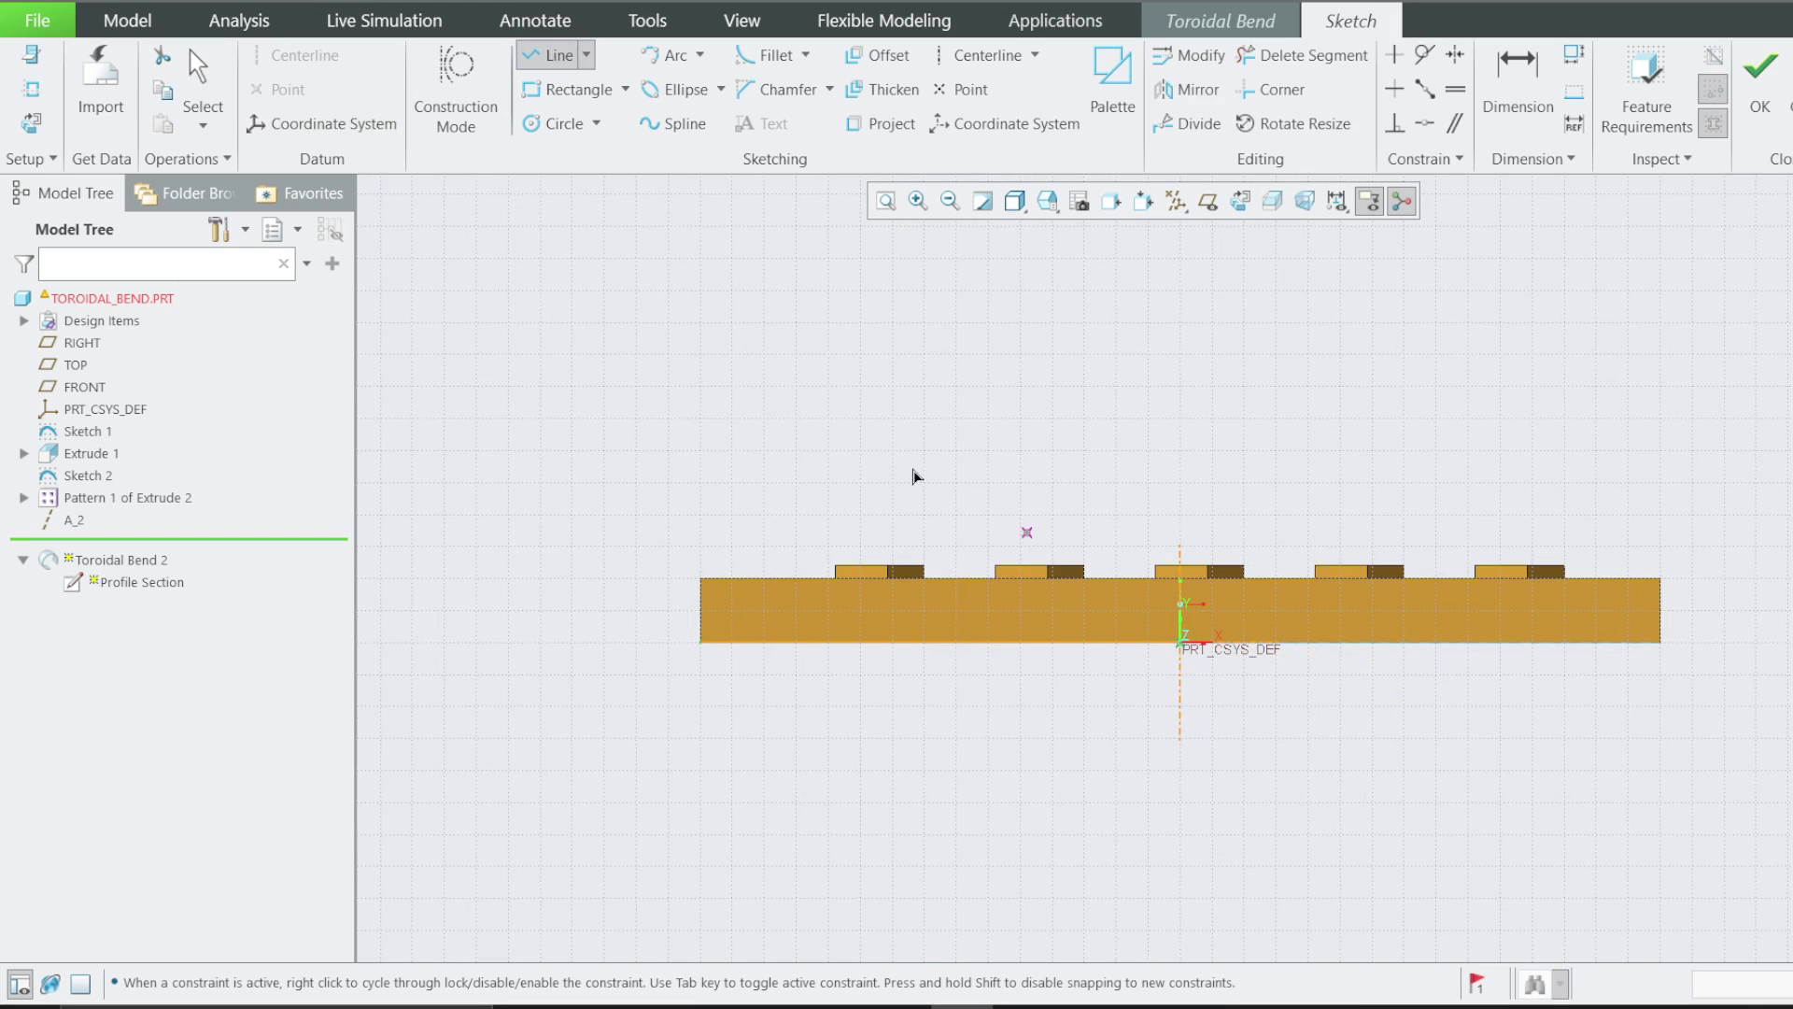
# Sketch an arc of about 198 radius from the coordinate system origin, curving down past the plate's lower-right corner
pyautogui.click(667, 55)
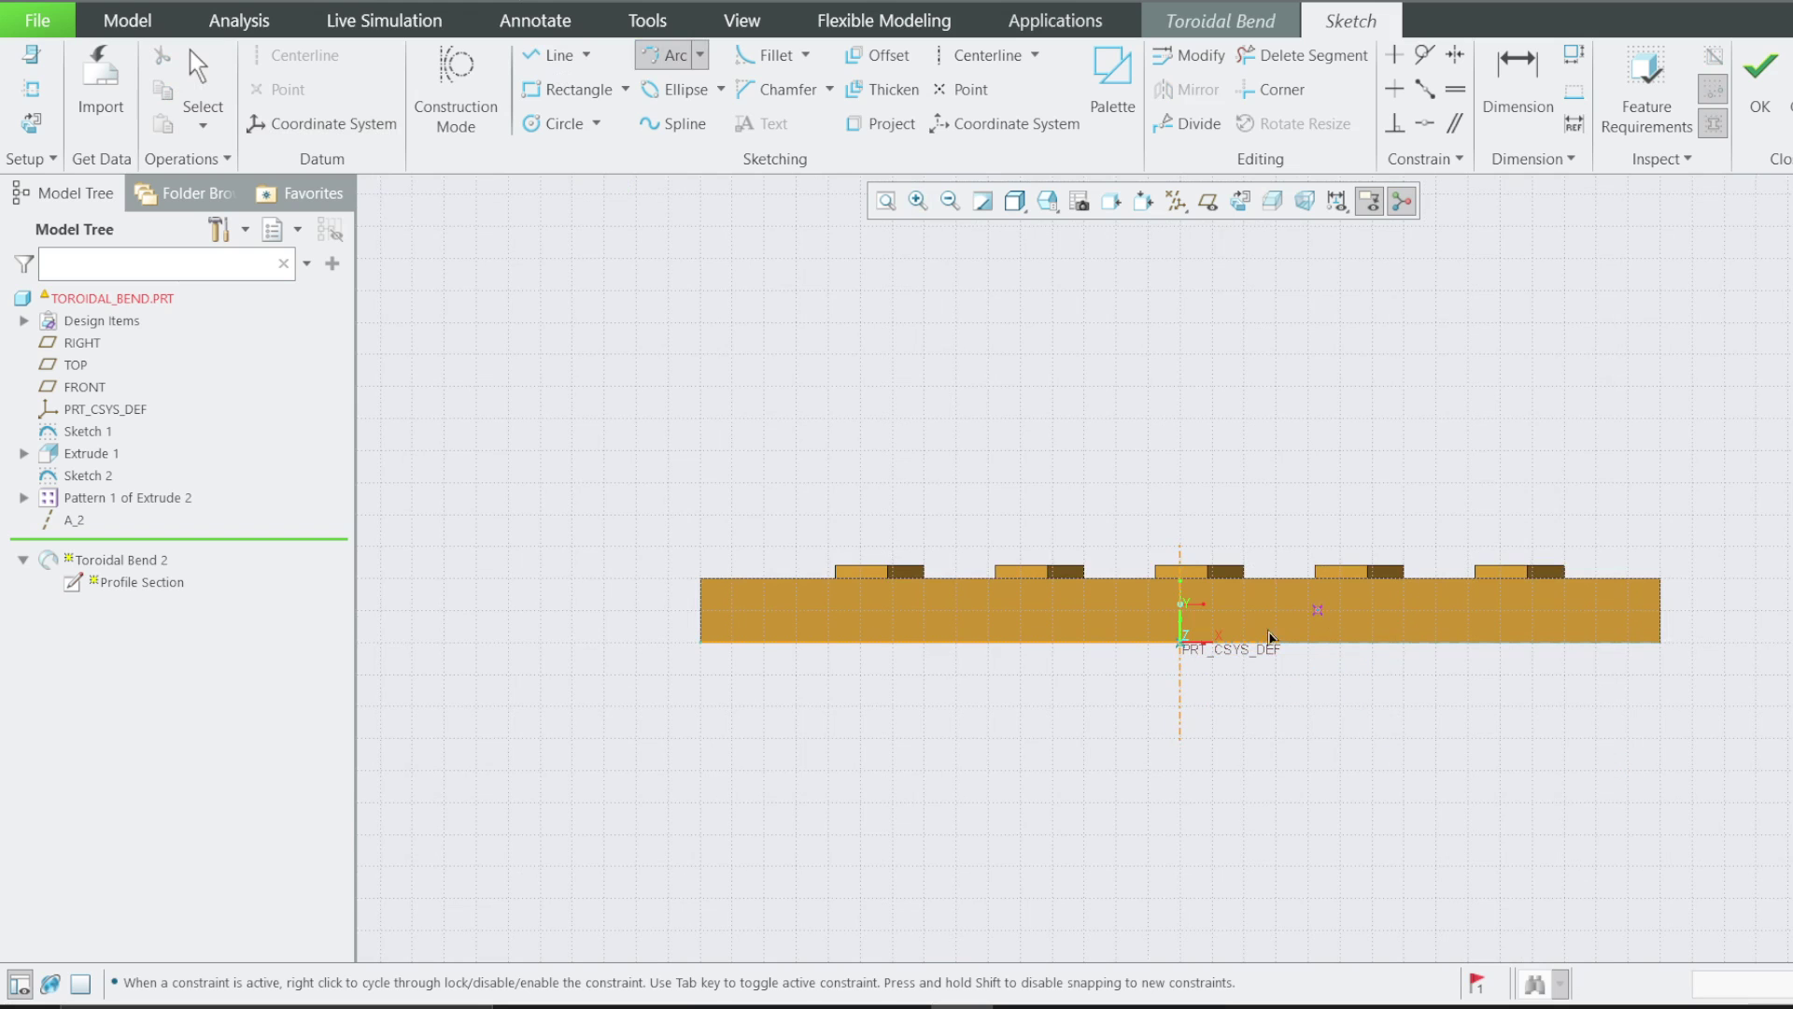
pyautogui.click(1181, 642)
pyautogui.click(1677, 880)
pyautogui.click(1601, 811)
pyautogui.middleClick(1601, 811)
pyautogui.scroll(-2, 1298, 625)
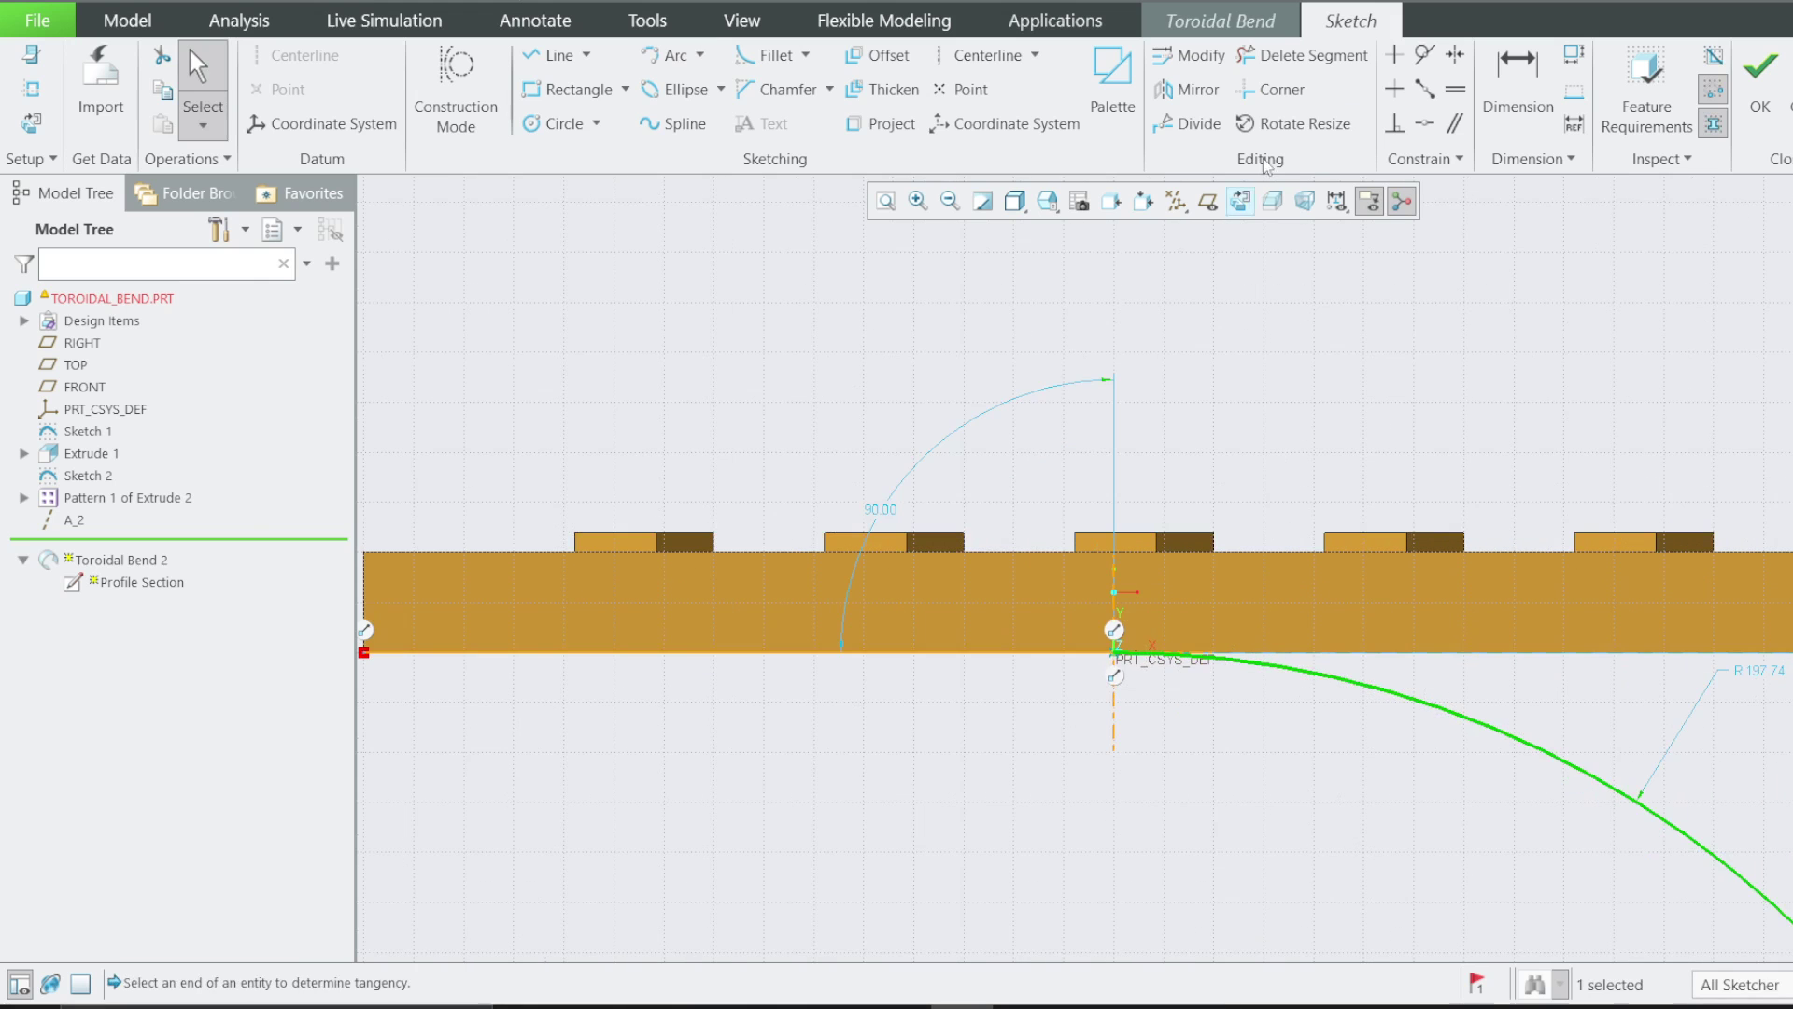
# Constrain the arc tangent to the horizontal line where they meet at the coordinate system origin
pyautogui.click(1425, 54)
pyautogui.click(1102, 652)
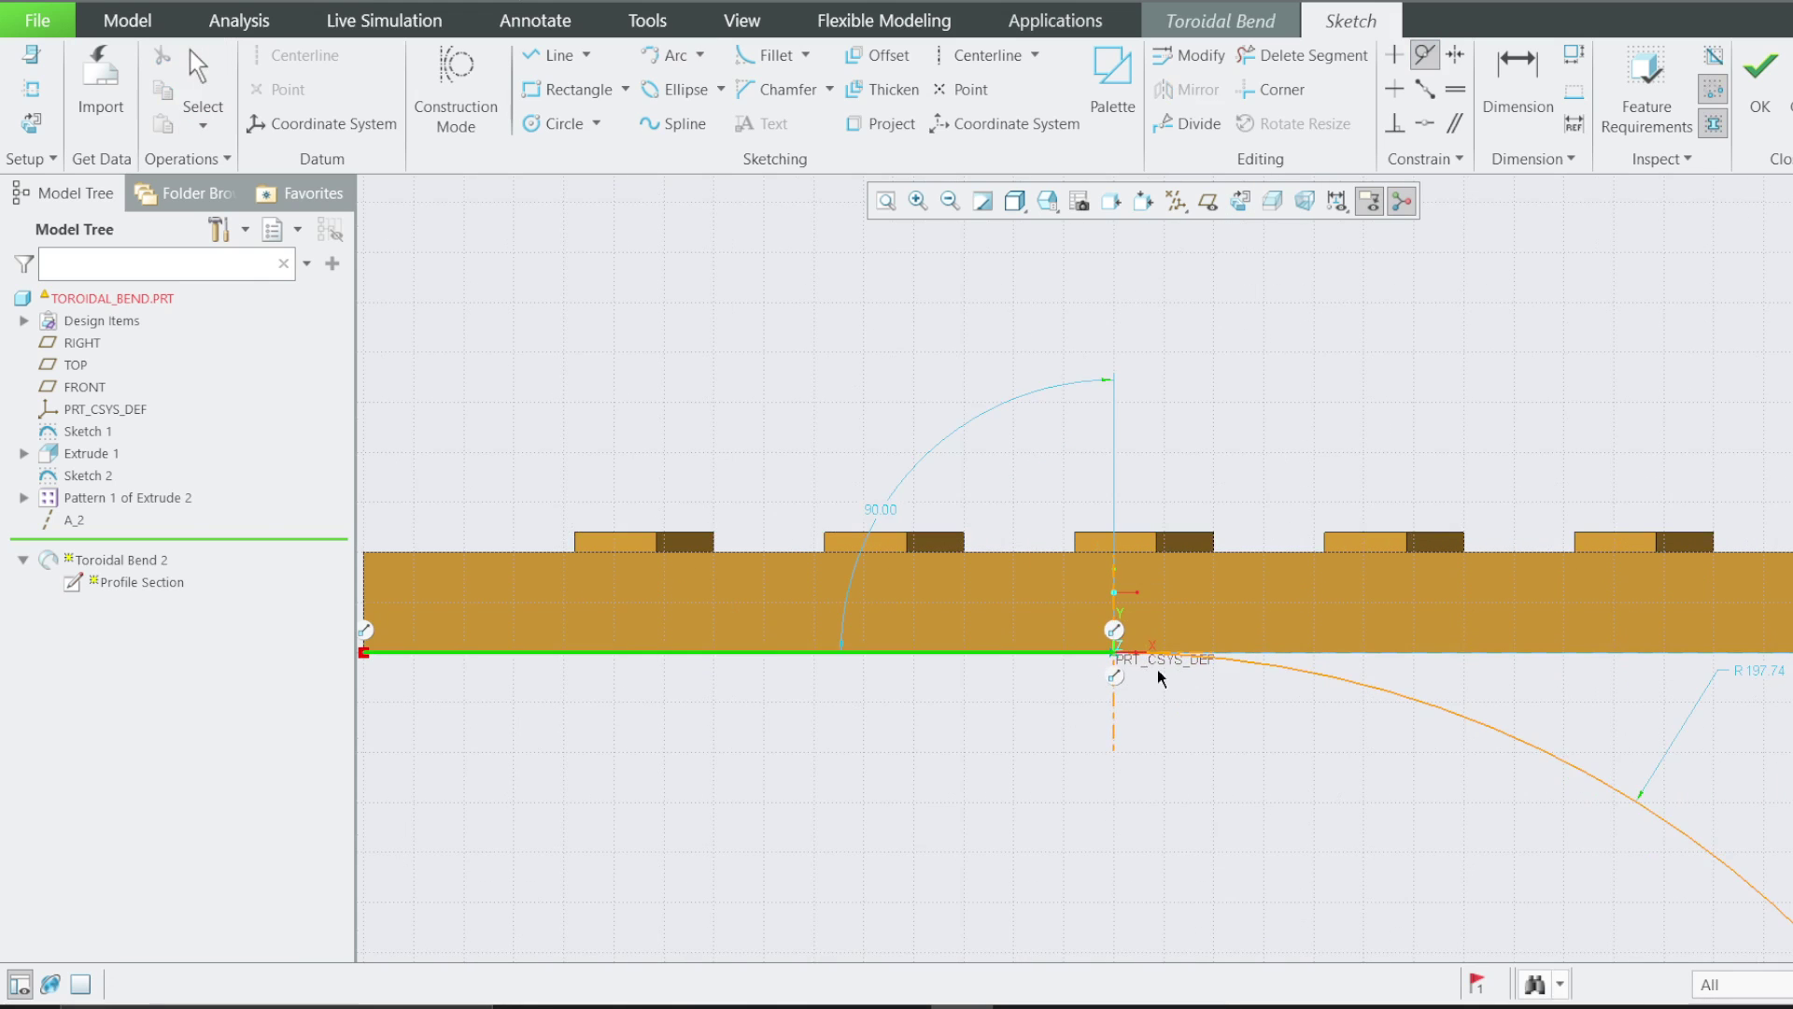
pyautogui.click(1222, 669)
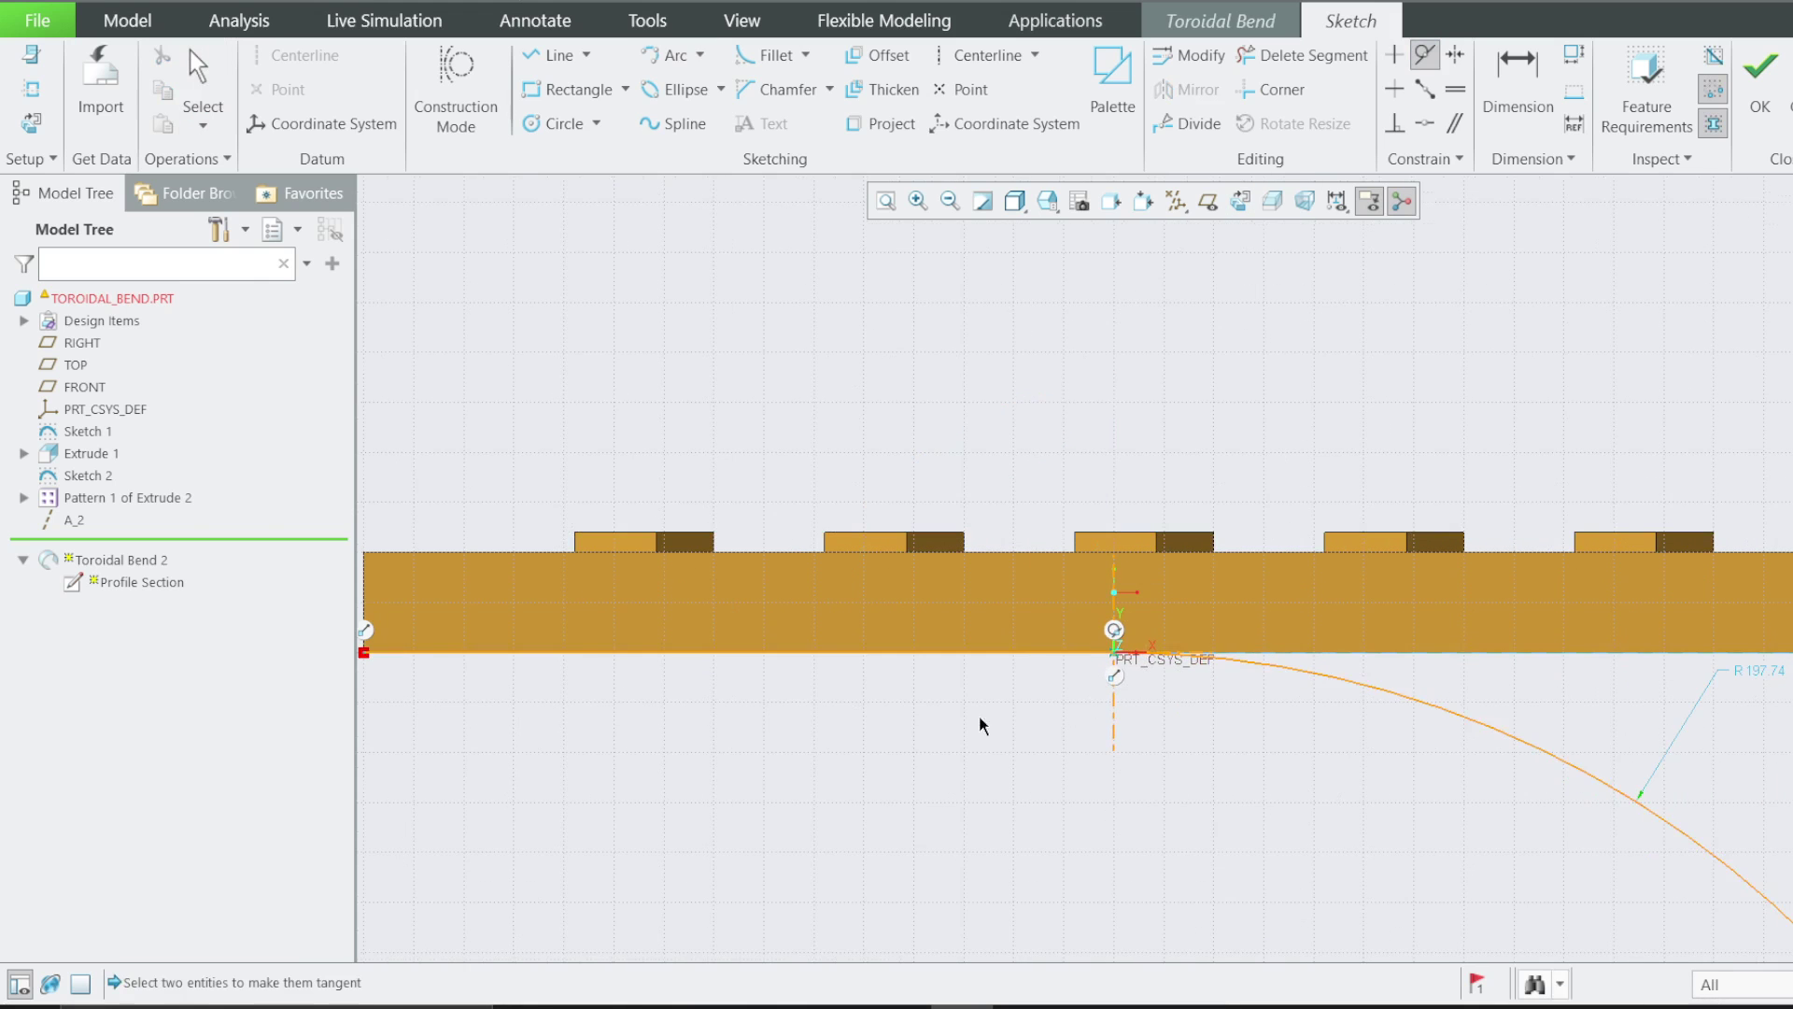
pyautogui.scroll(3, 979, 714)
pyautogui.scroll(-1, 1251, 775)
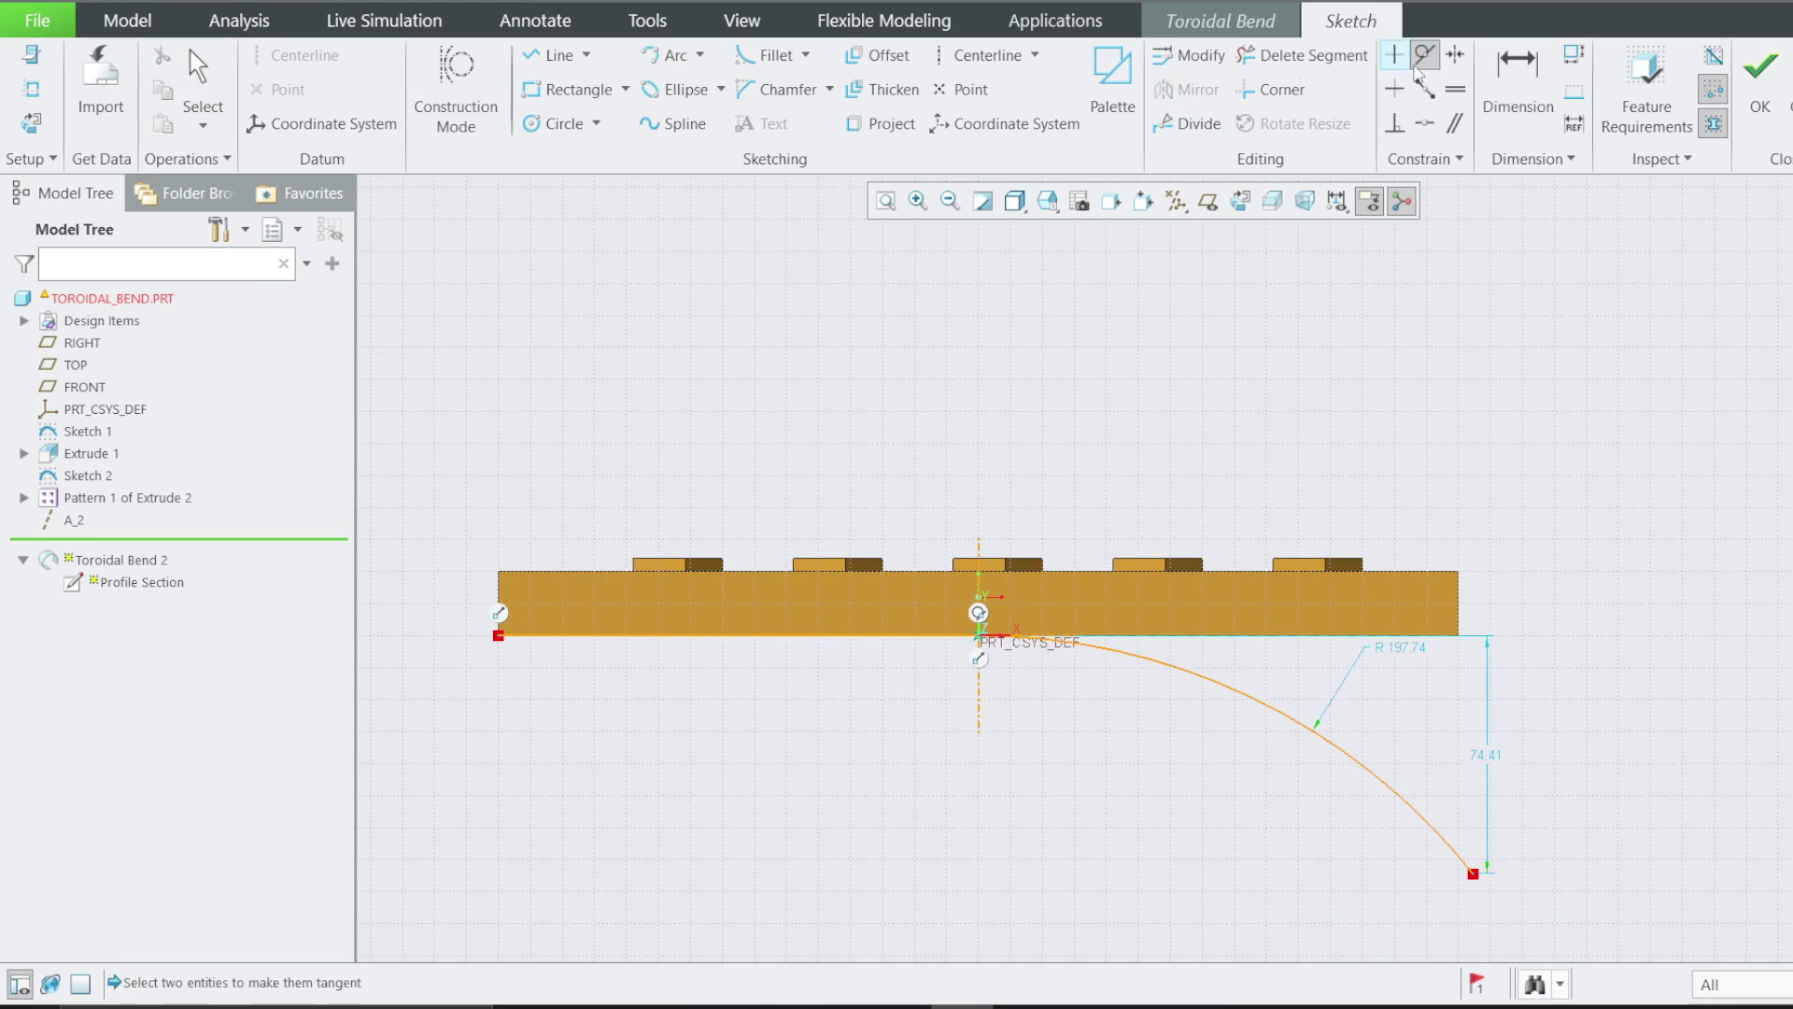
# Dimension the arc's length as 150 and try to add a horizontal dimension along the plate from the origin
pyautogui.click(1517, 79)
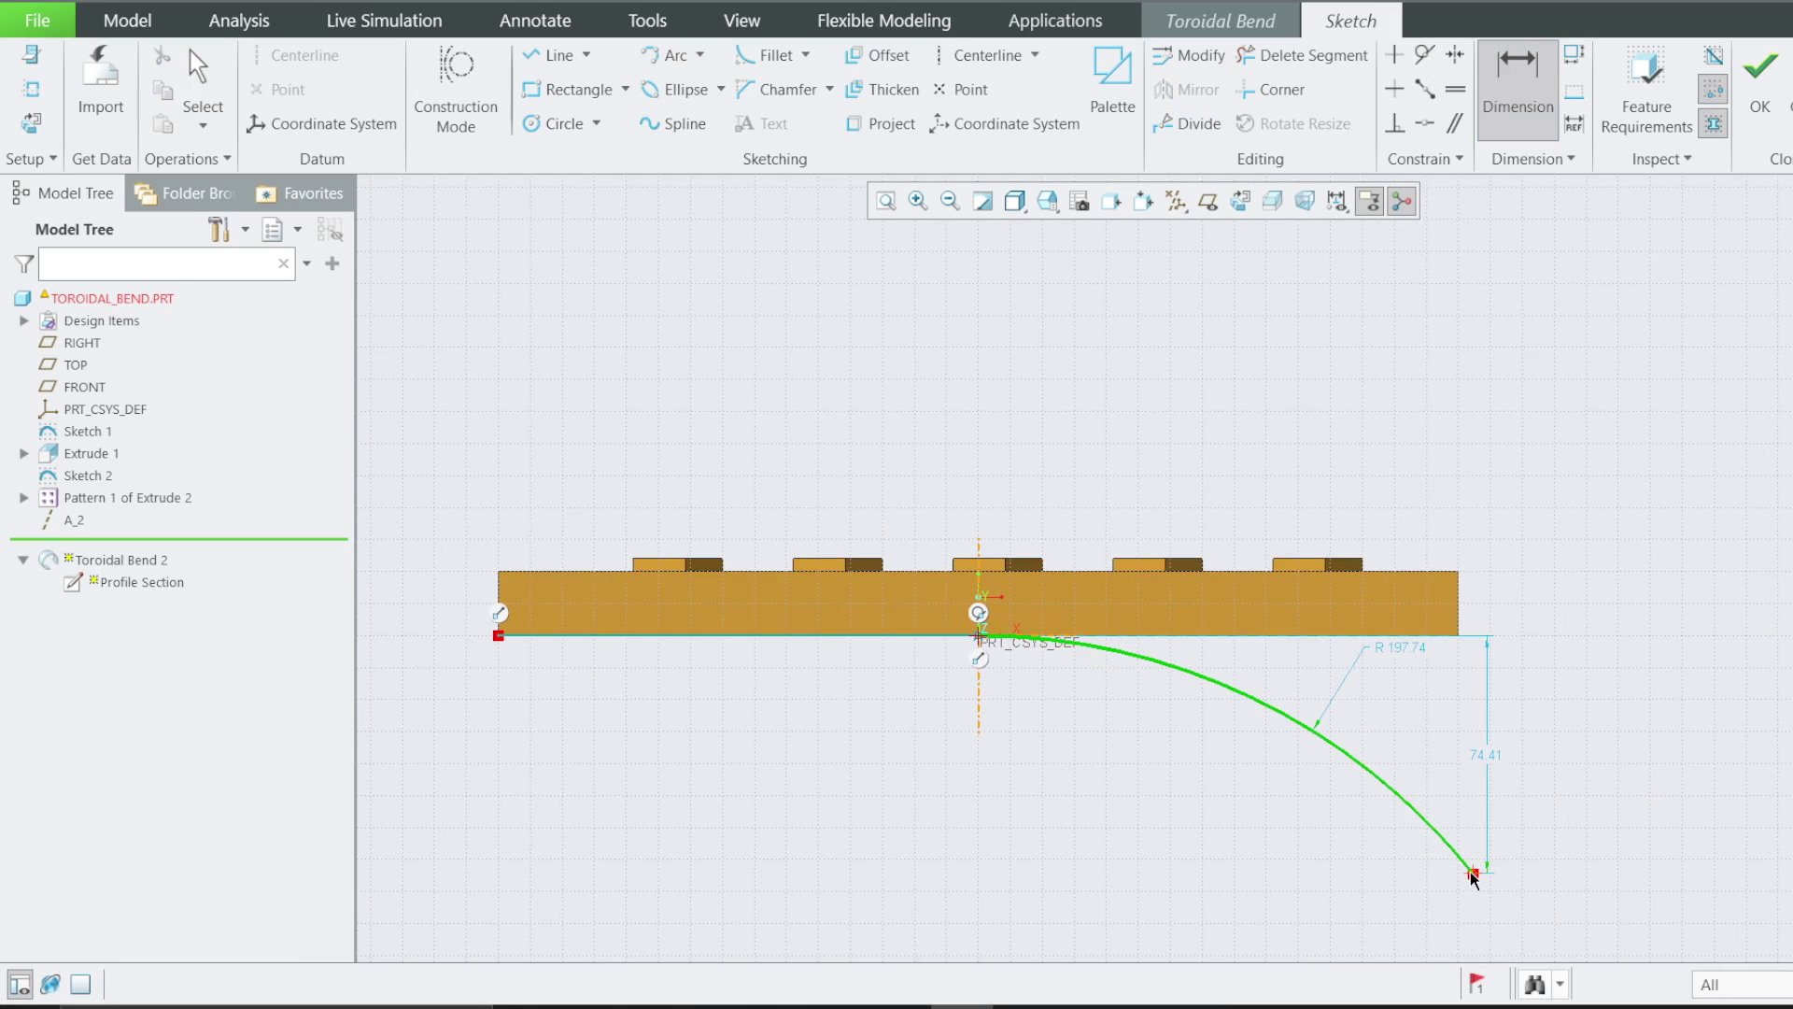
pyautogui.scroll(-1, 1403, 705)
pyautogui.middleClick(1403, 706)
pyautogui.write('150')
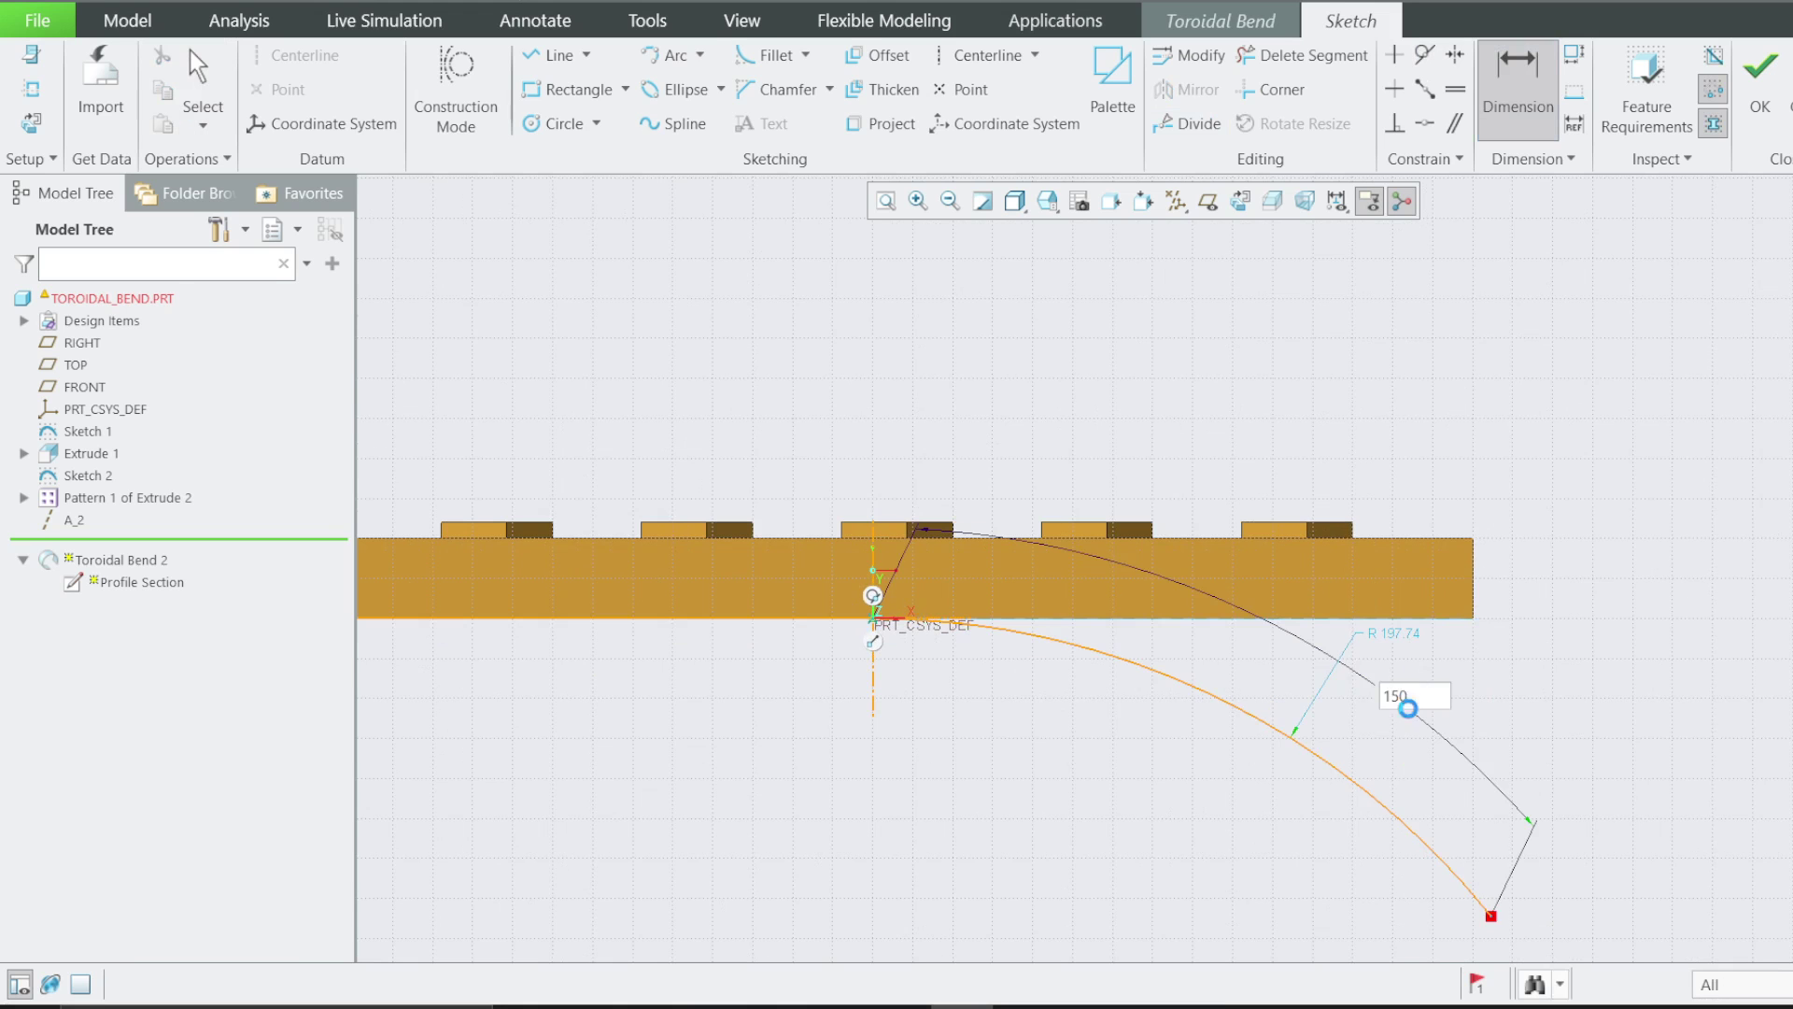
pyautogui.press('Return')
pyautogui.scroll(2, 938, 656)
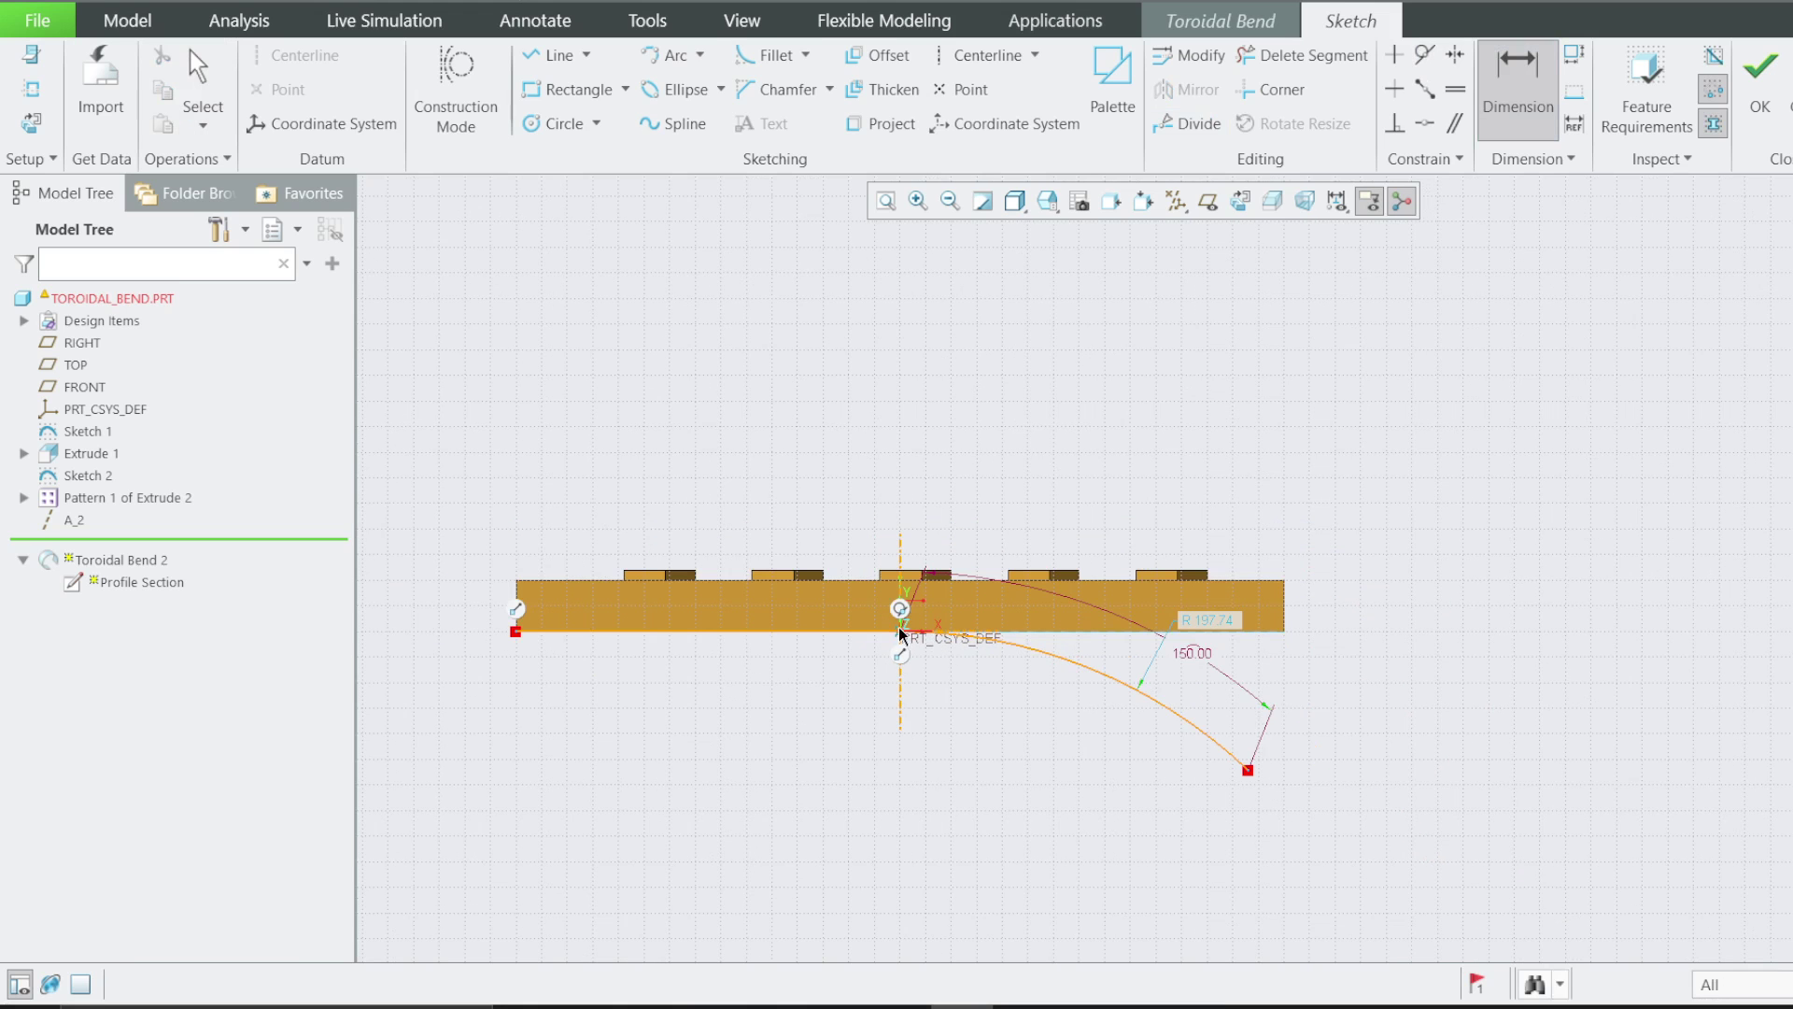
pyautogui.middleClick(1072, 518)
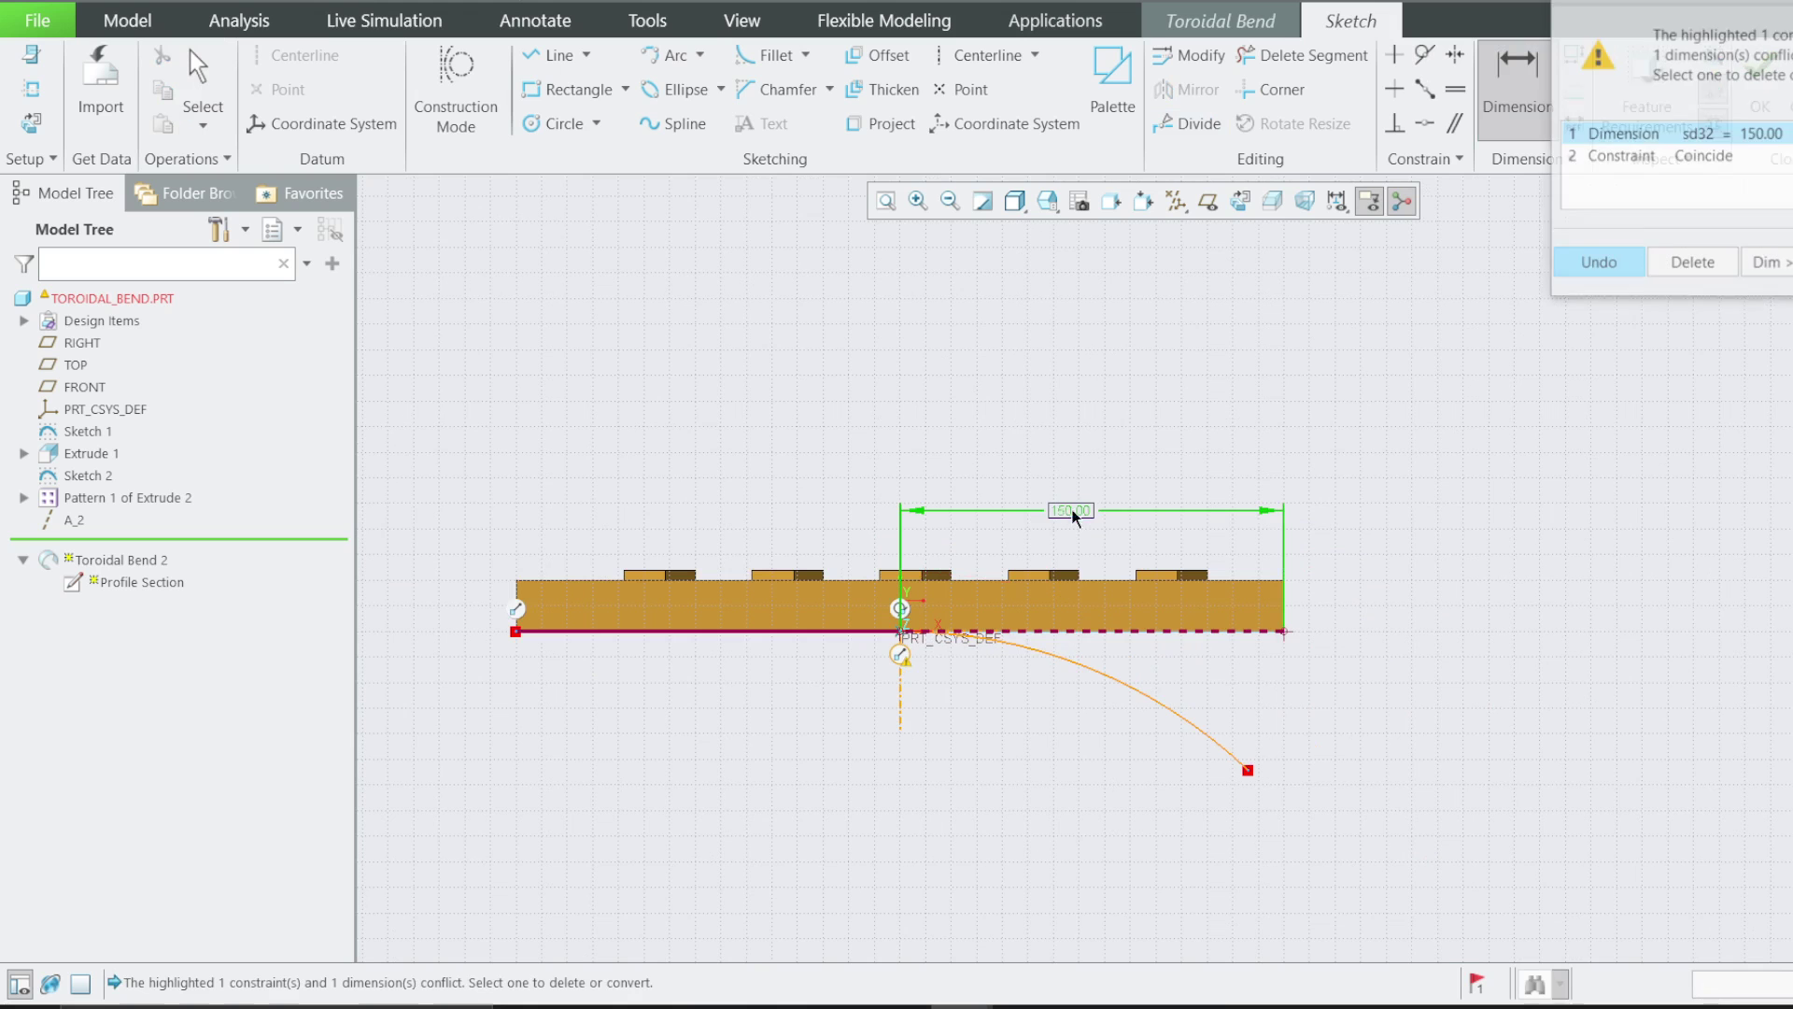
pyautogui.click(1598, 264)
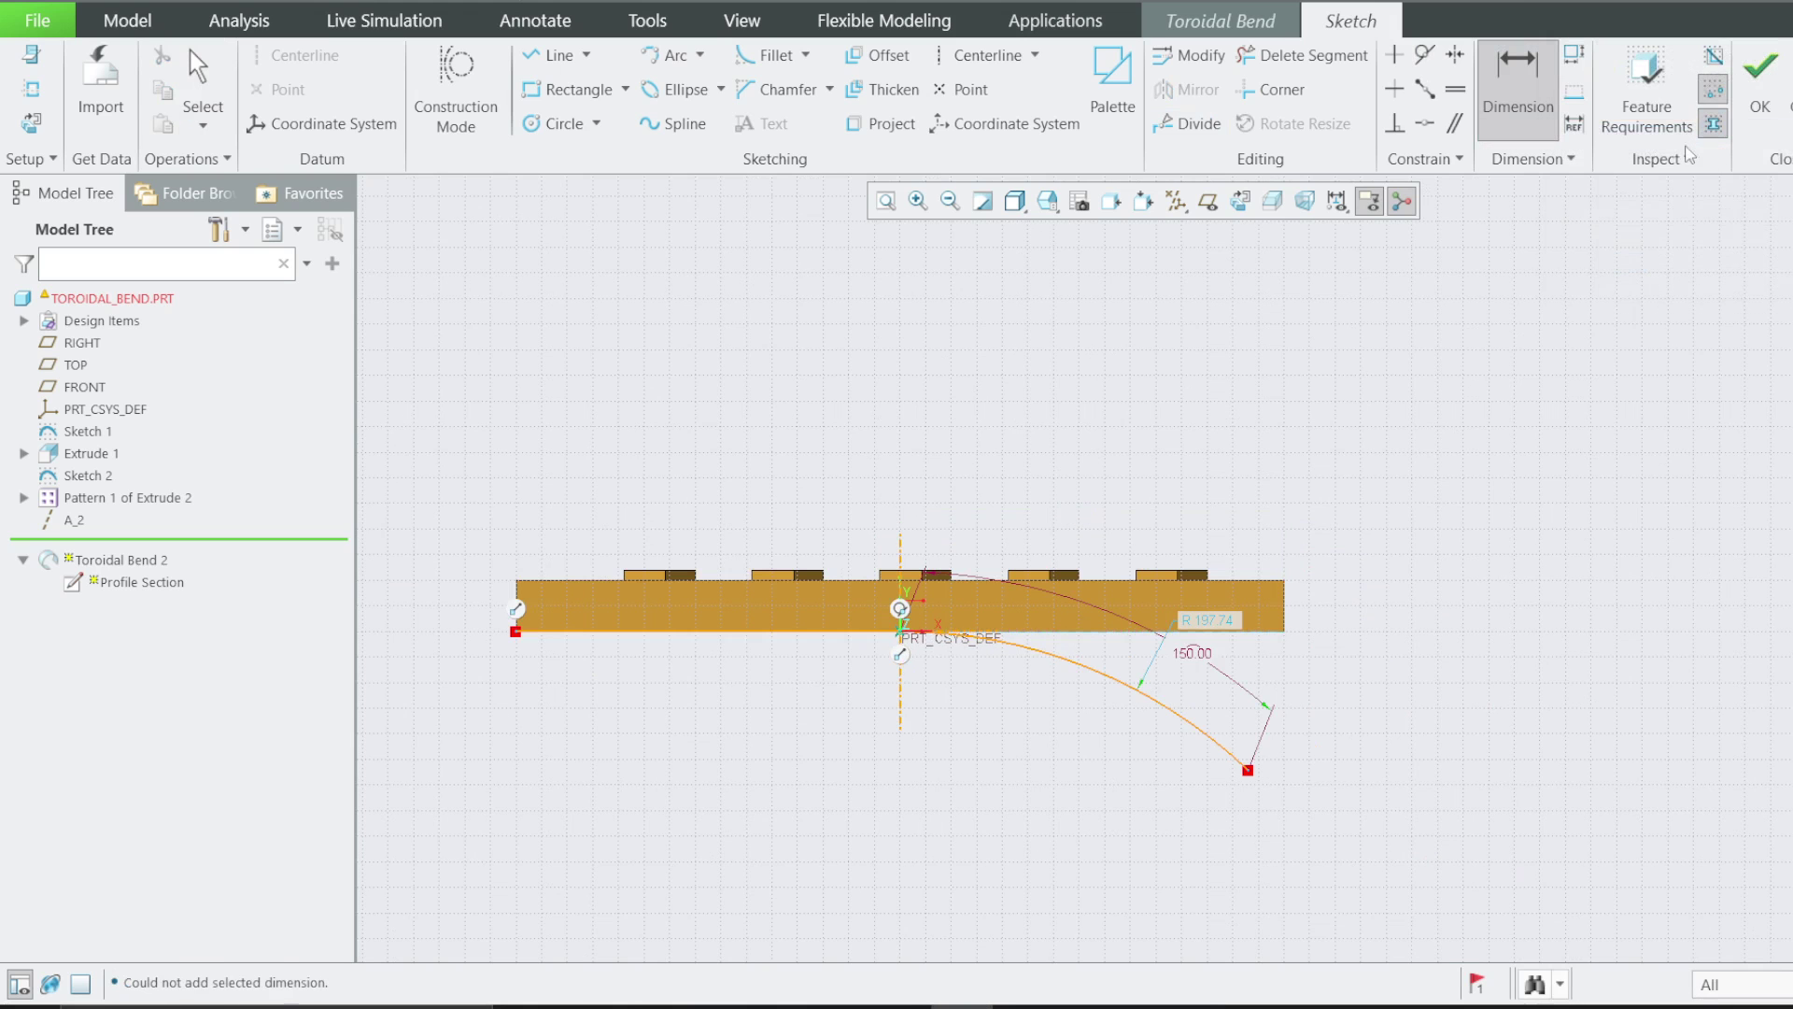
# Accept the line-and-arc profile section and complete Toroidal Bend 2, viewing the part in its default orientation
pyautogui.click(1759, 80)
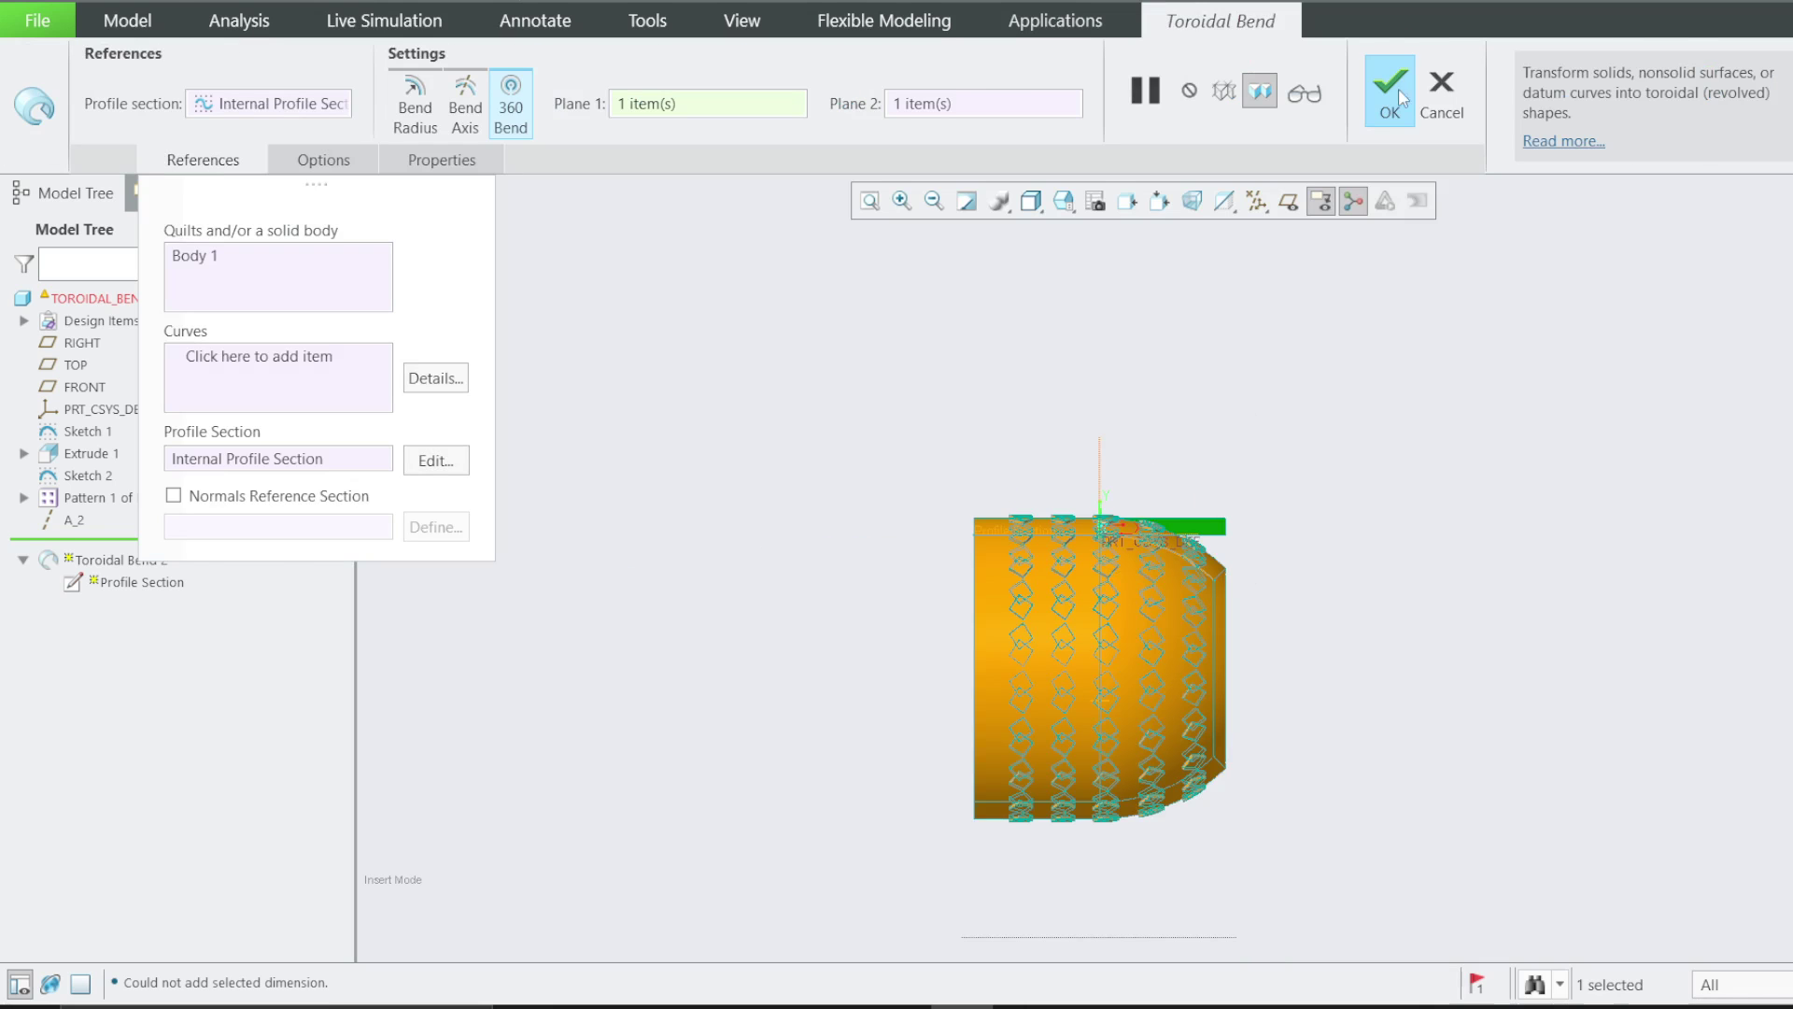
pyautogui.click(1391, 90)
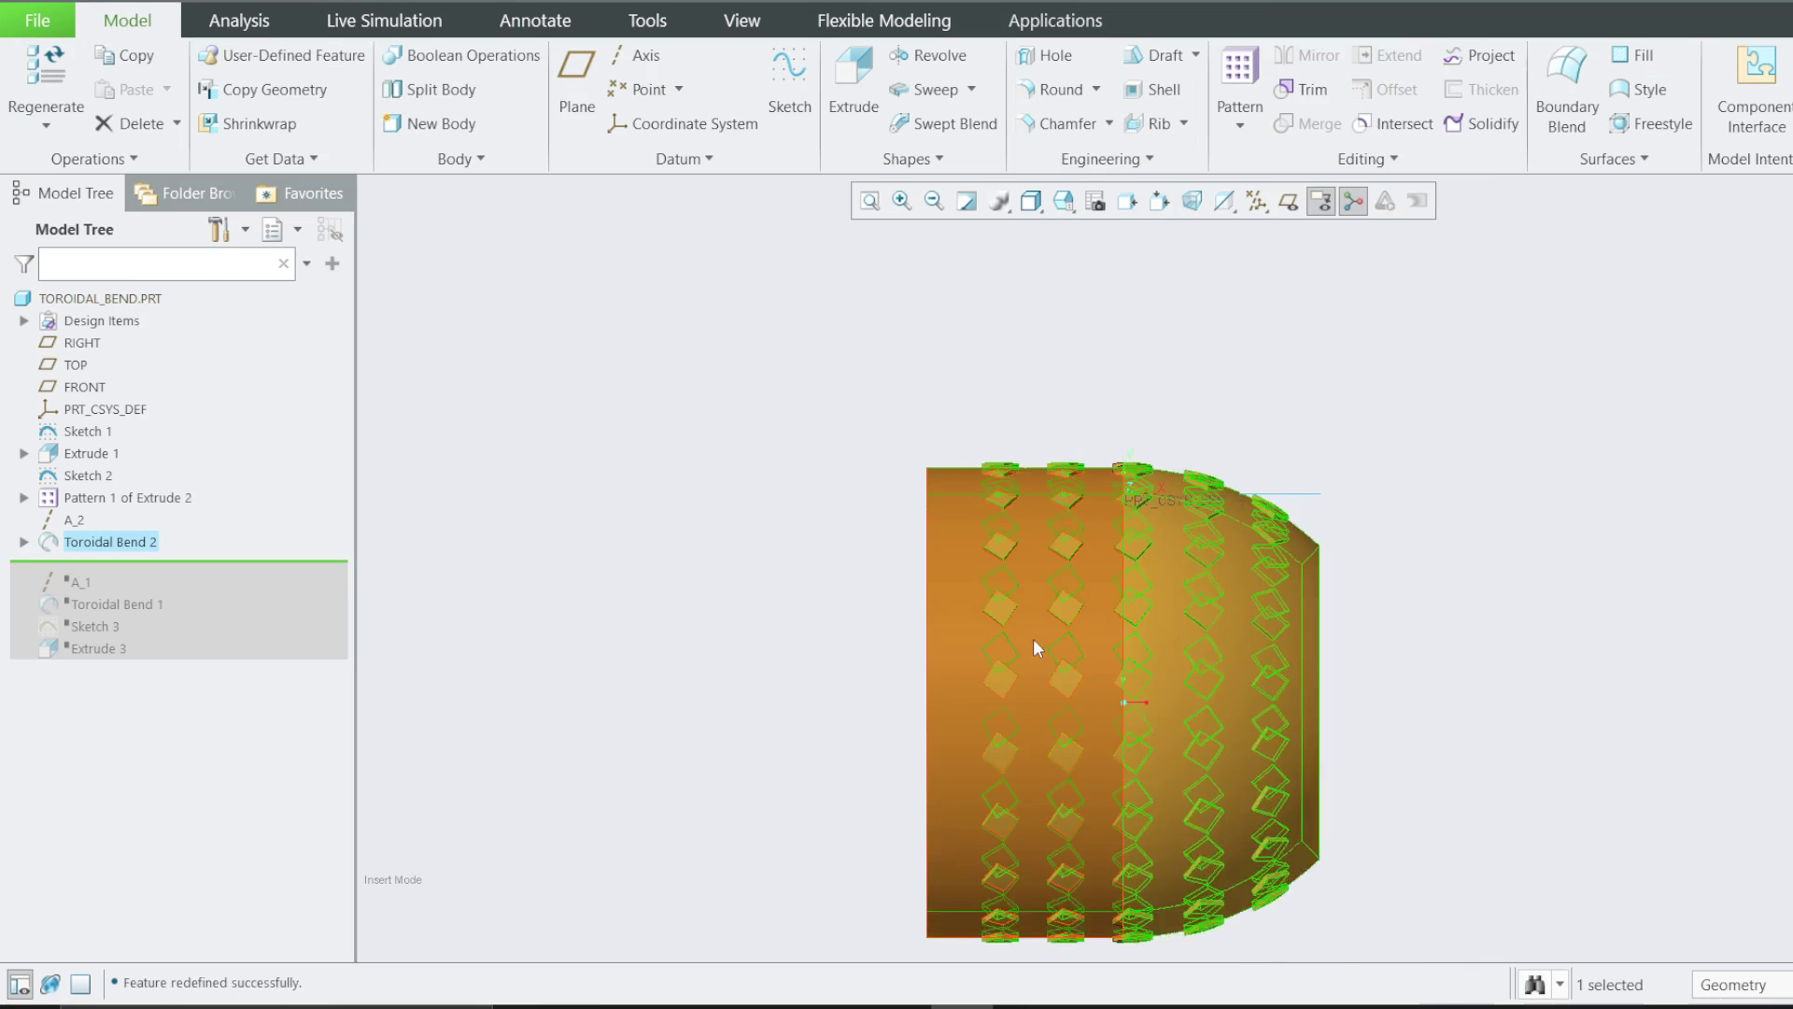
pyautogui.hotkey('ctrl', 'd')
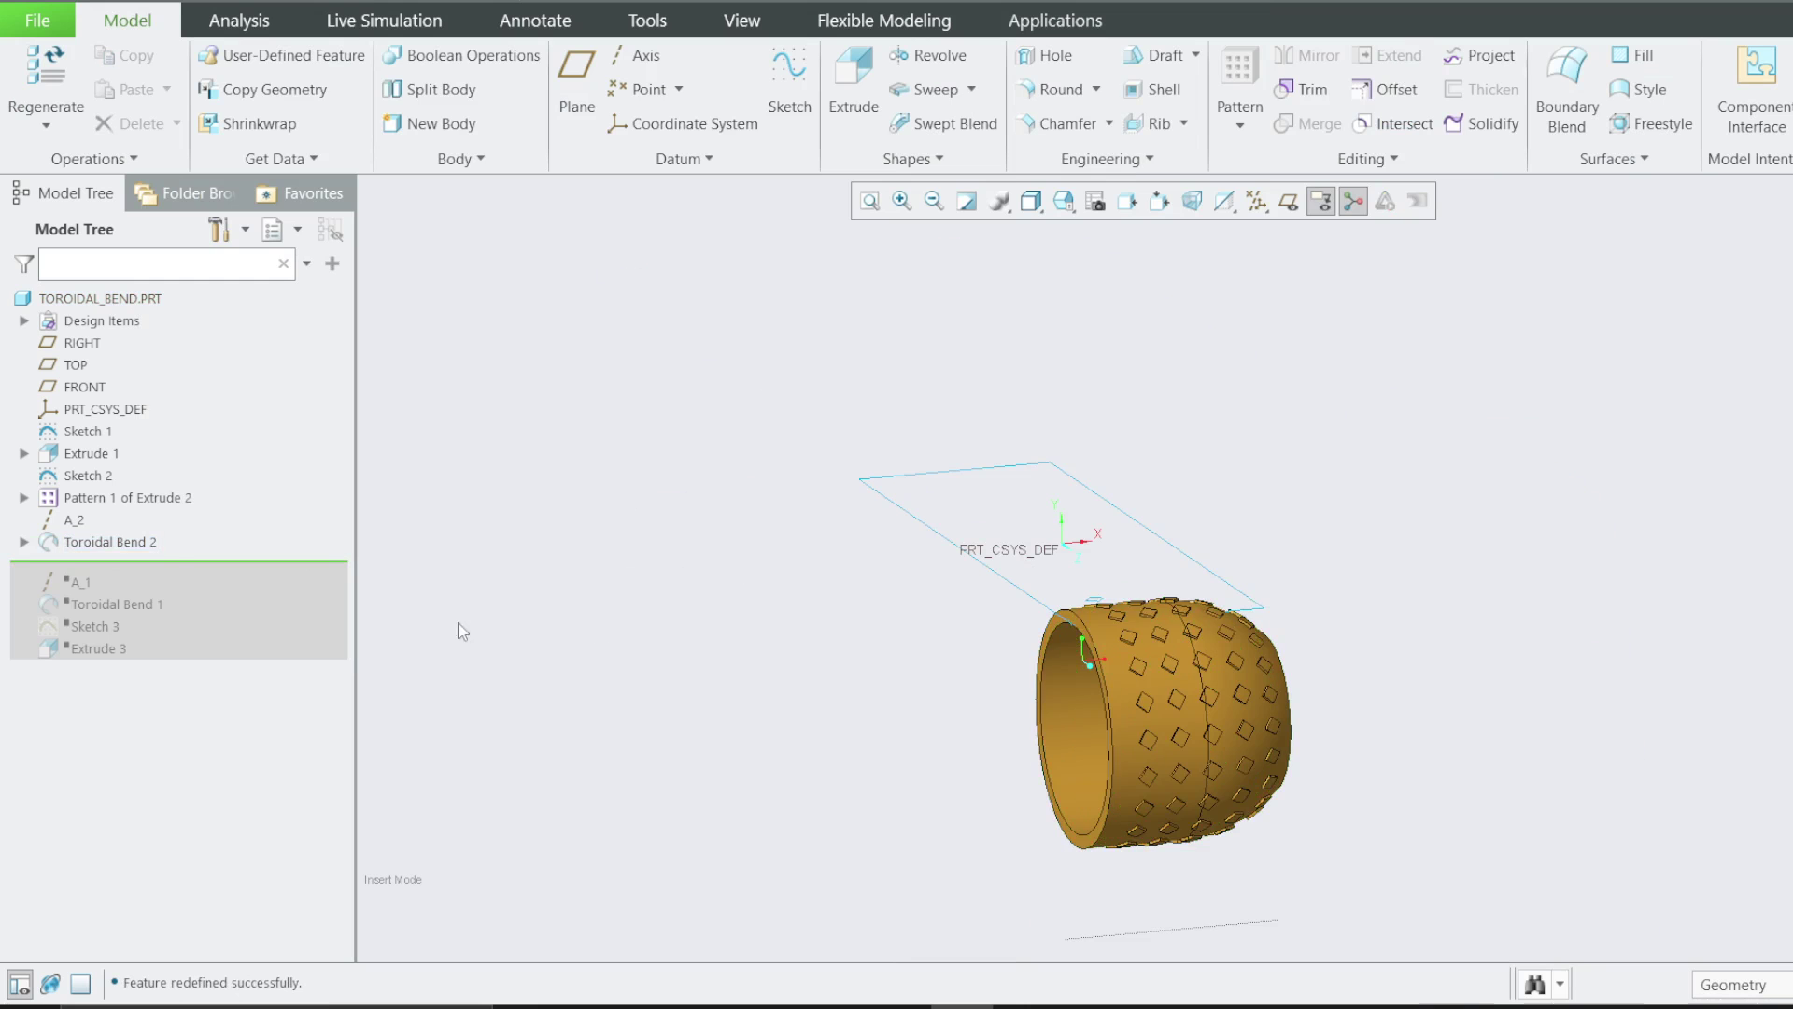
# Redefine Toroidal Bend 2 and edit its internal profile section in the 2D sketch orientation
pyautogui.rightClick(61, 553)
pyautogui.click(122, 433)
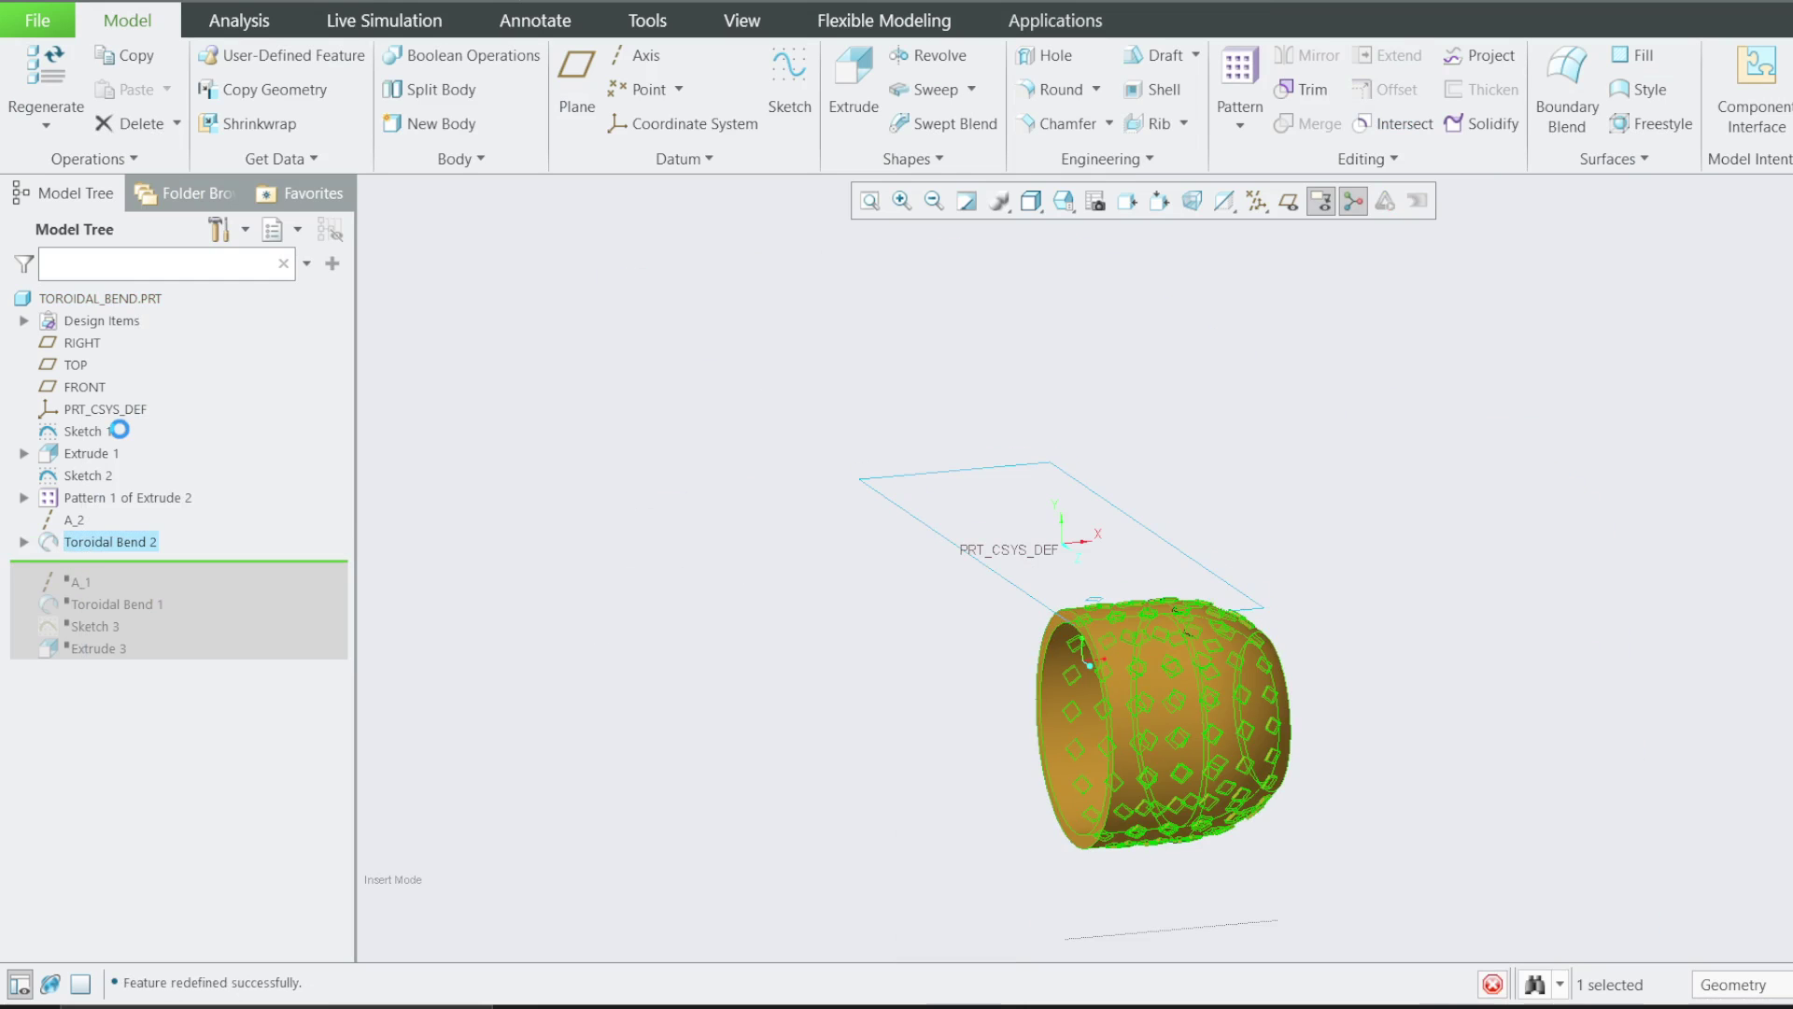
pyautogui.click(206, 159)
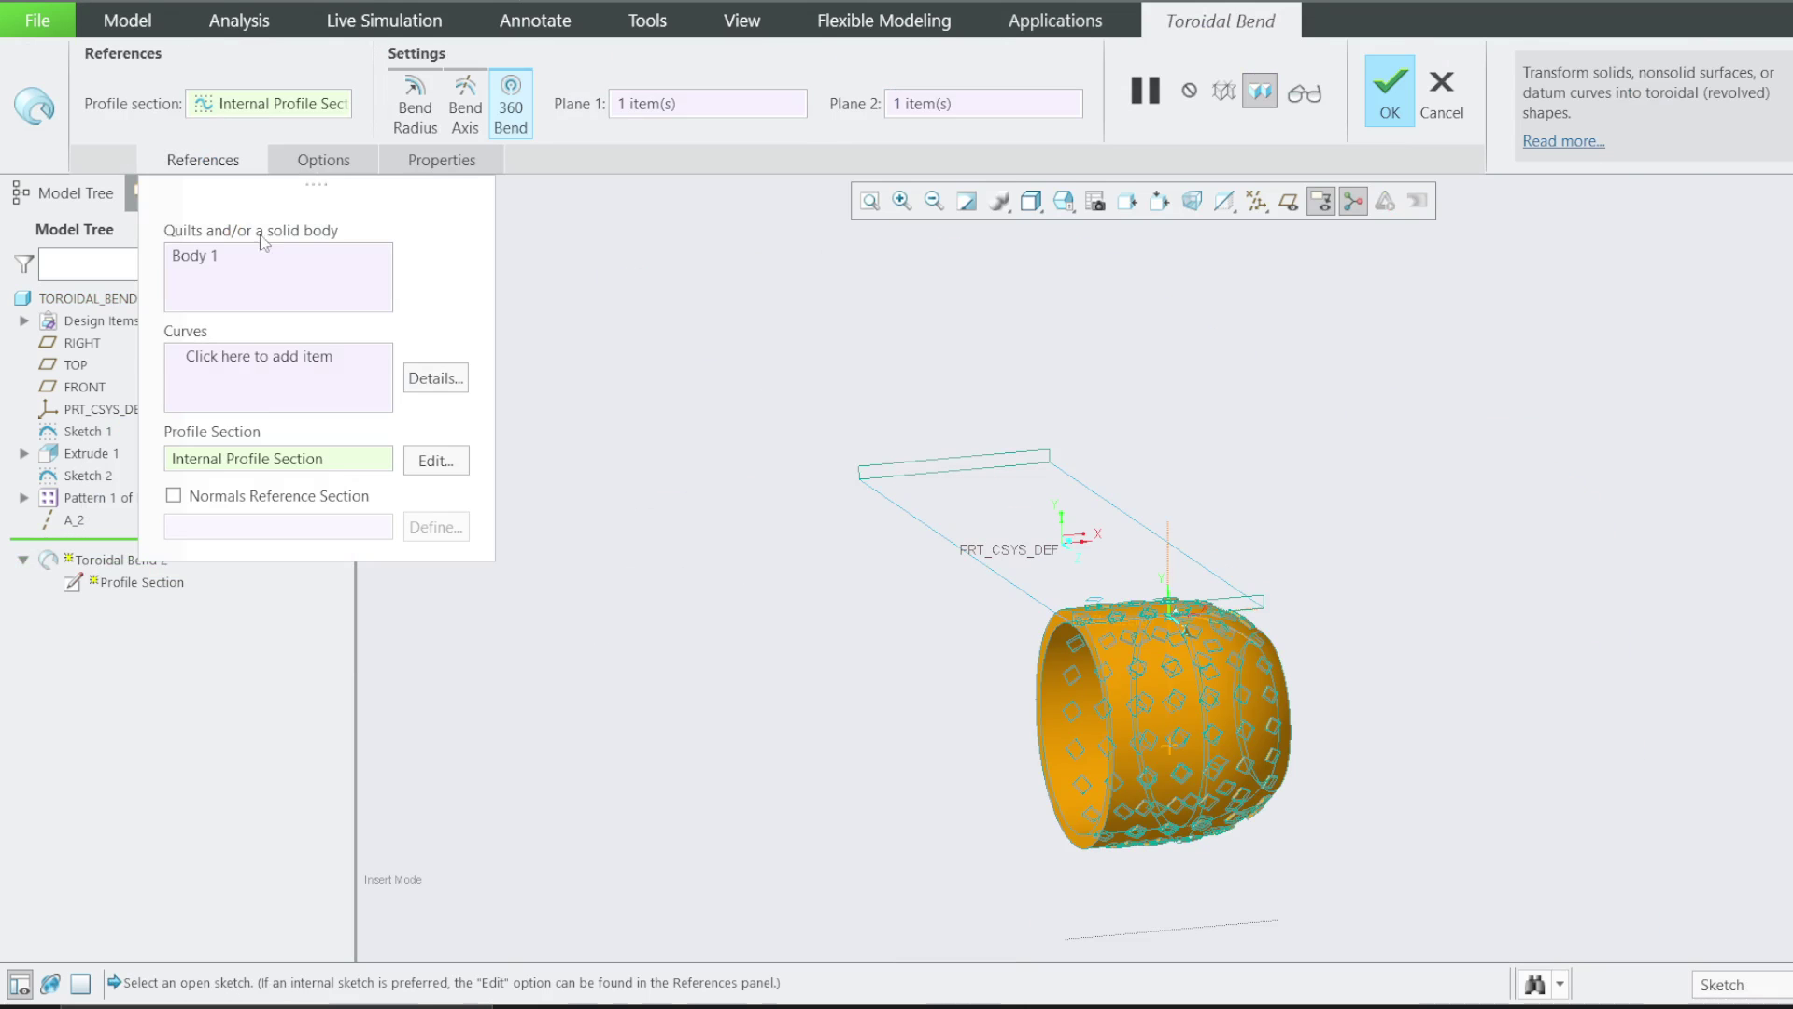
pyautogui.click(433, 461)
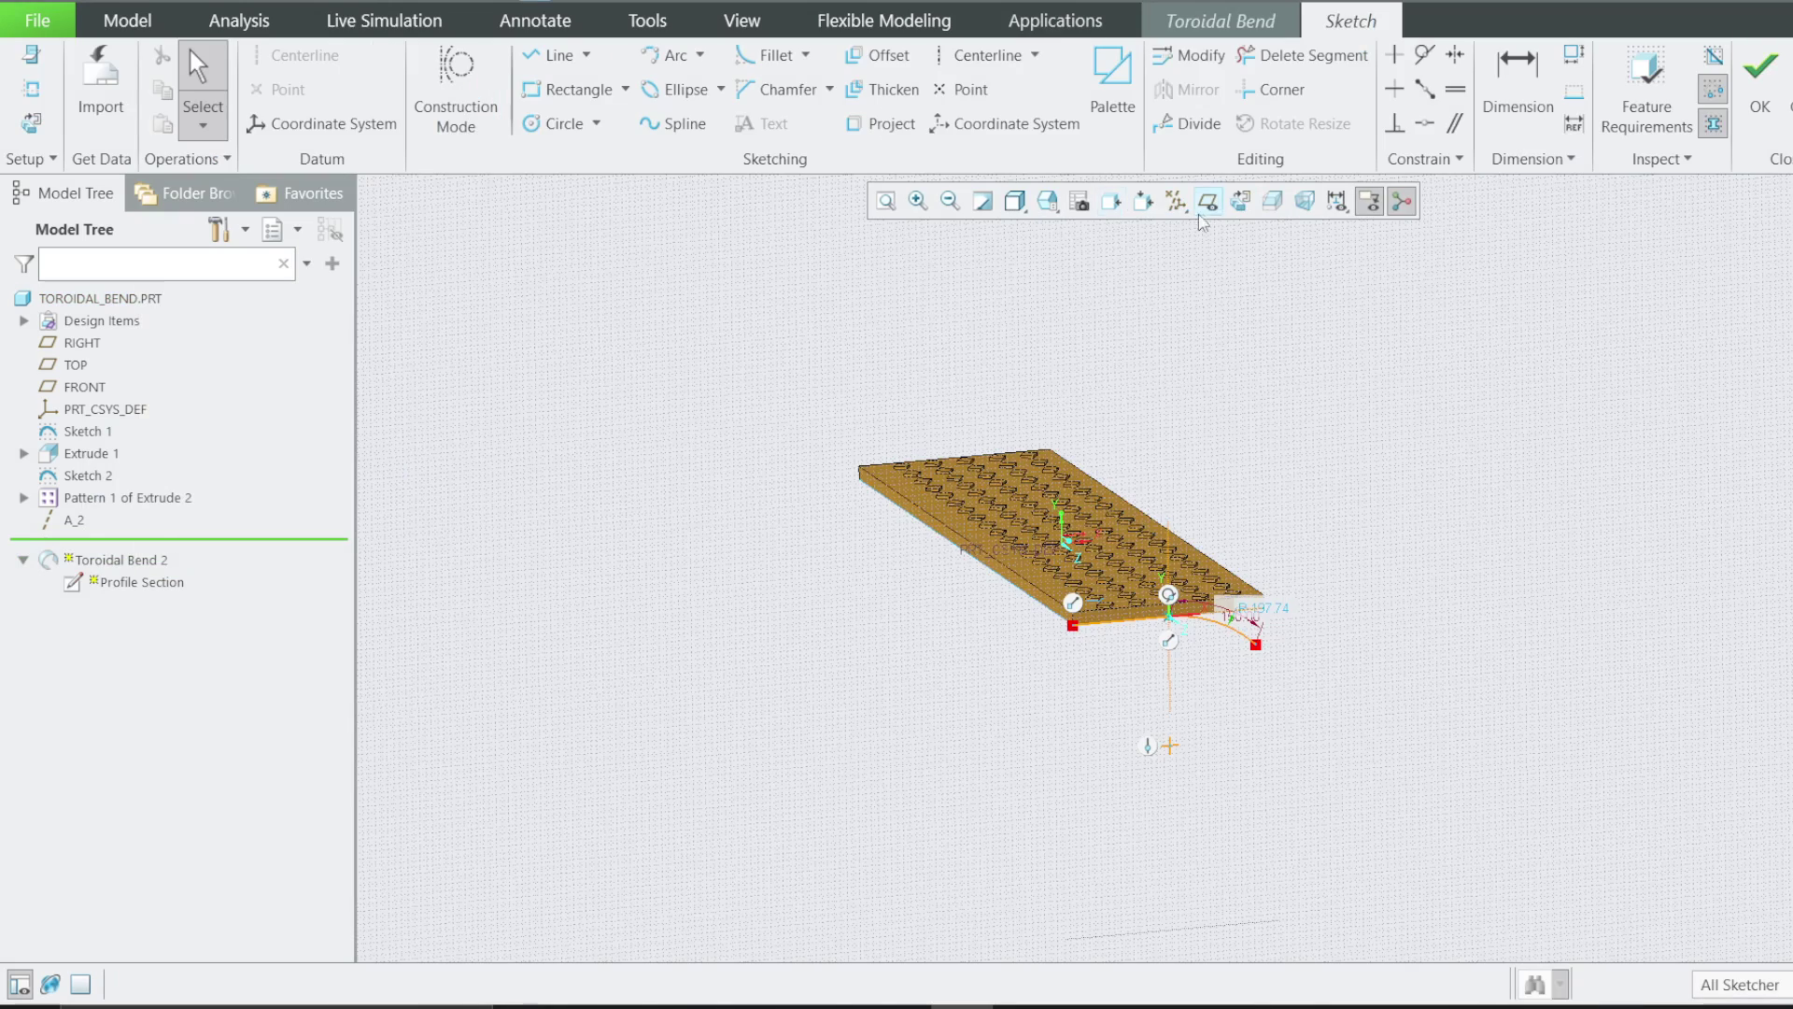
pyautogui.click(1207, 202)
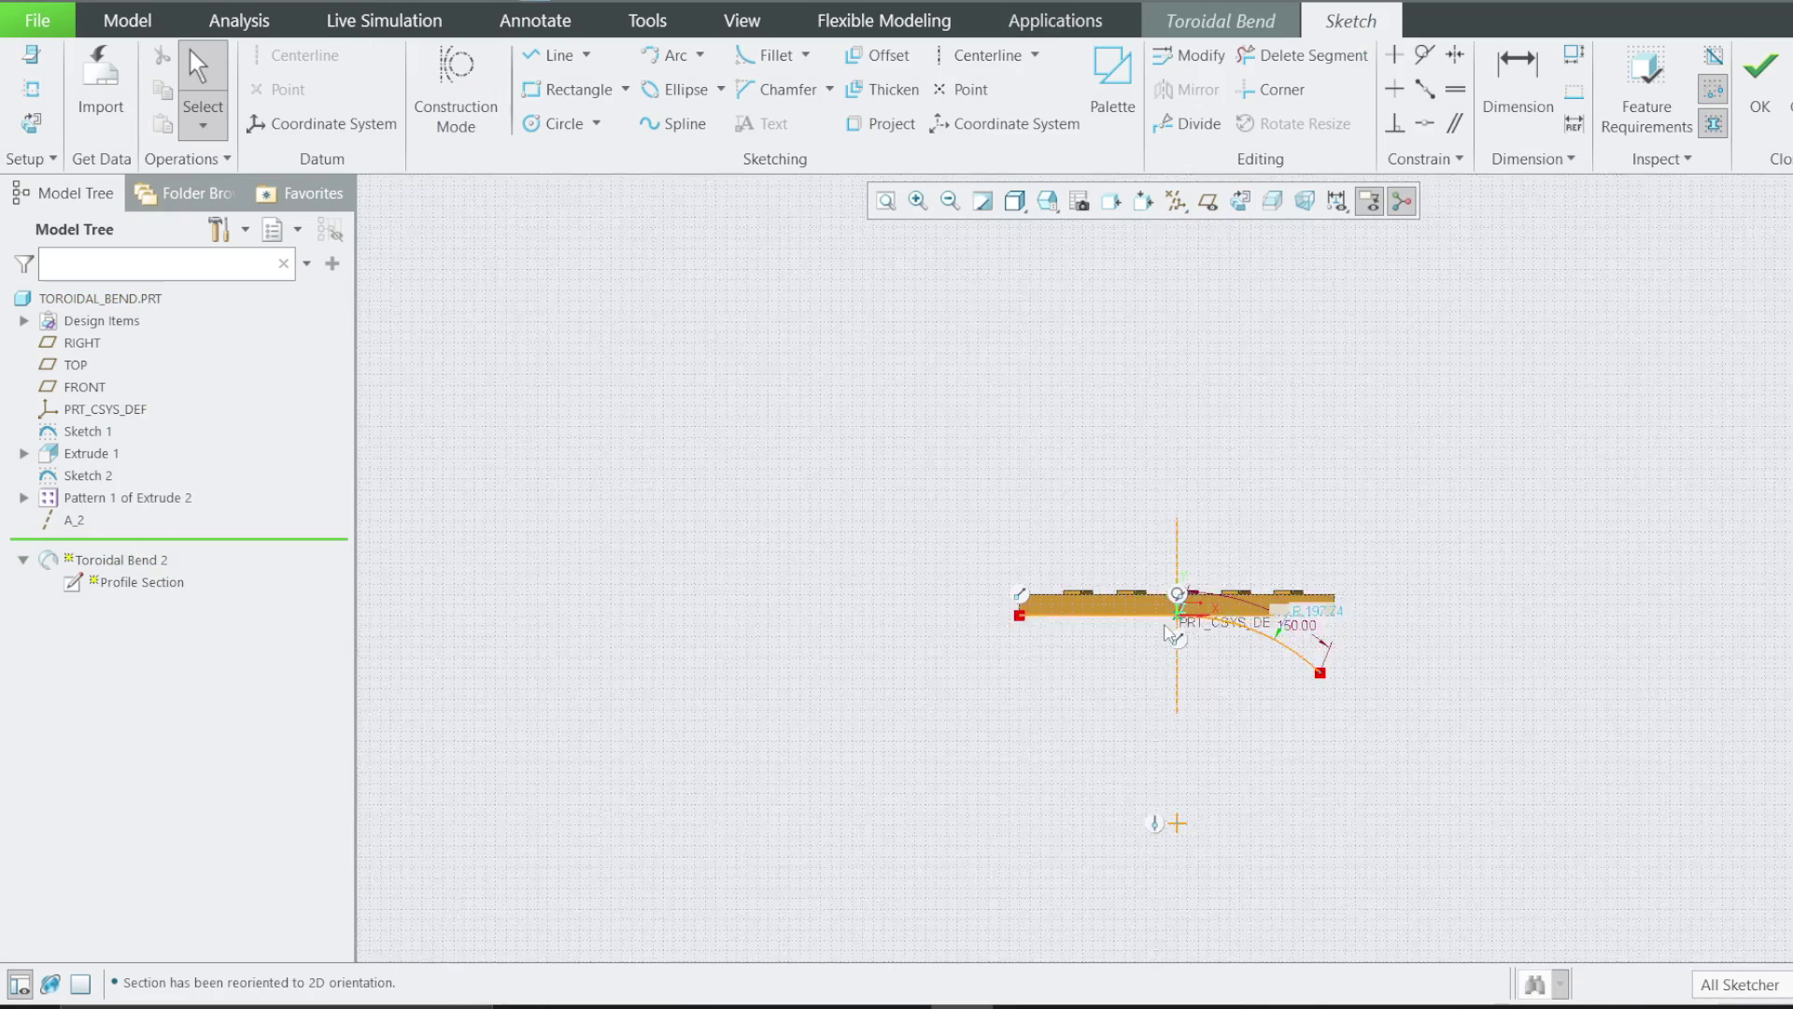
# Delete the horizontal line along the plate's lower edge from the profile section
pyautogui.scroll(4, 1164, 627)
pyautogui.click(1103, 602)
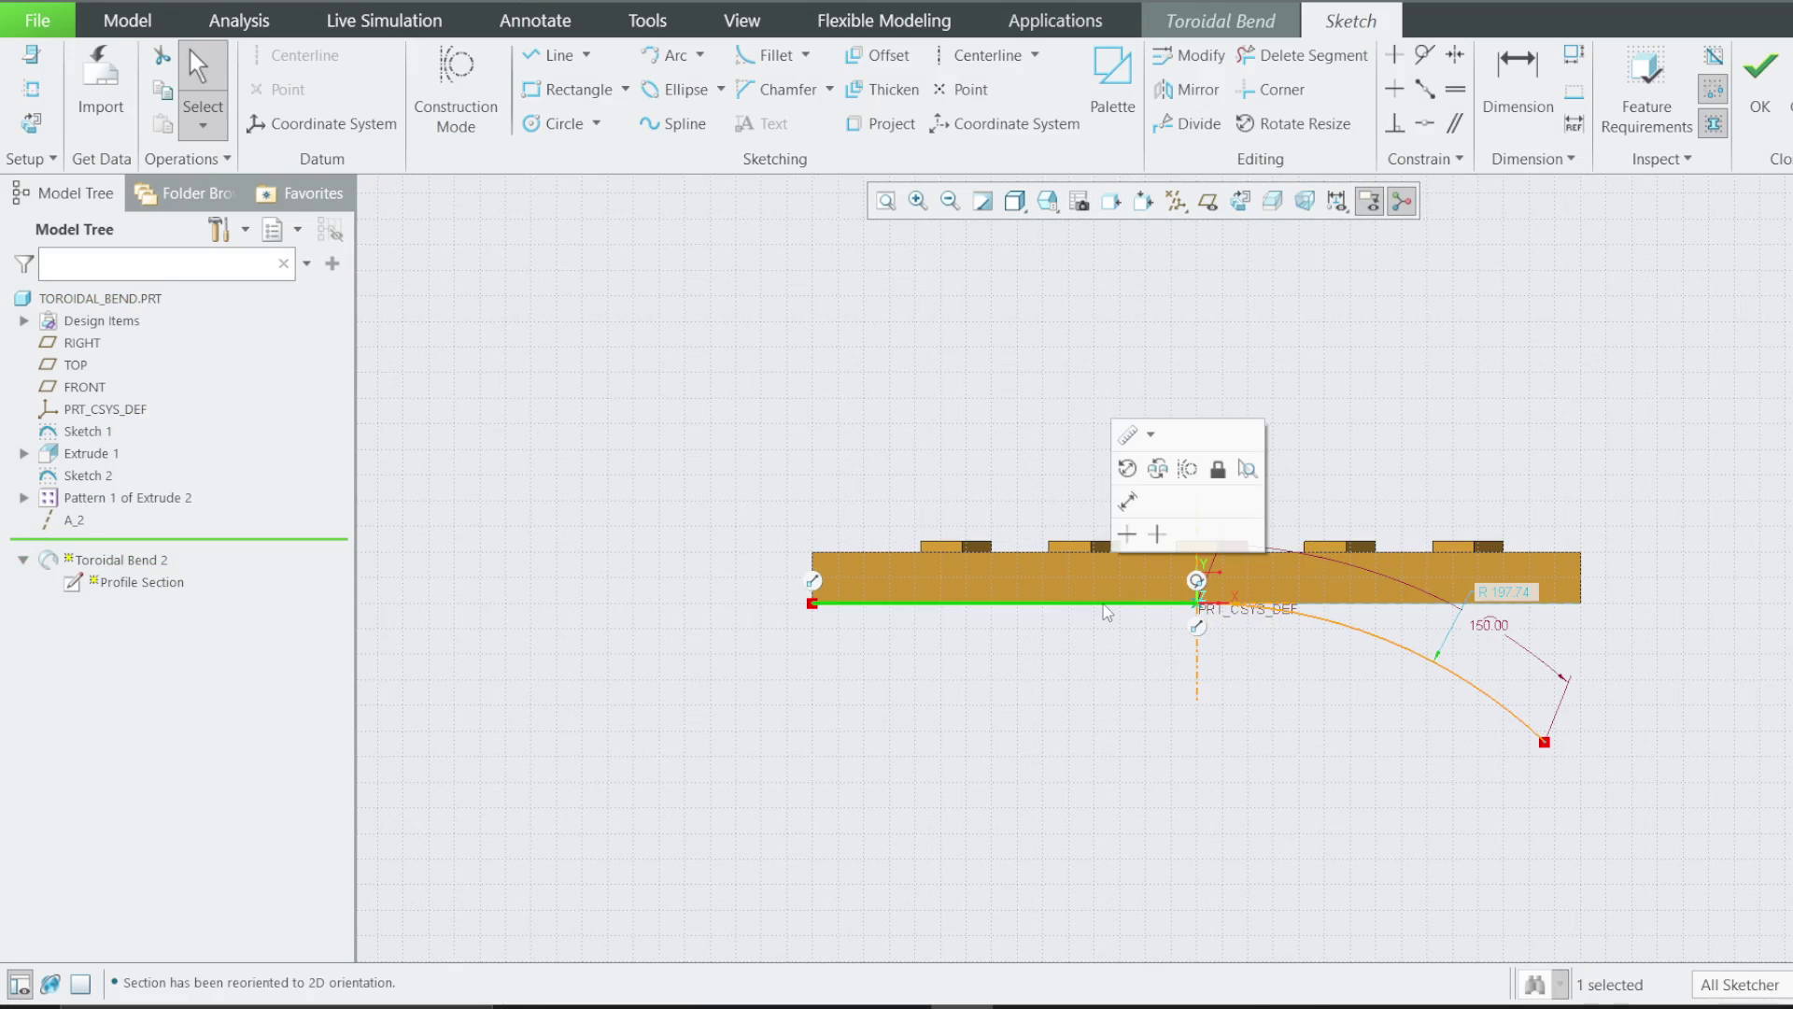
pyautogui.press('Delete')
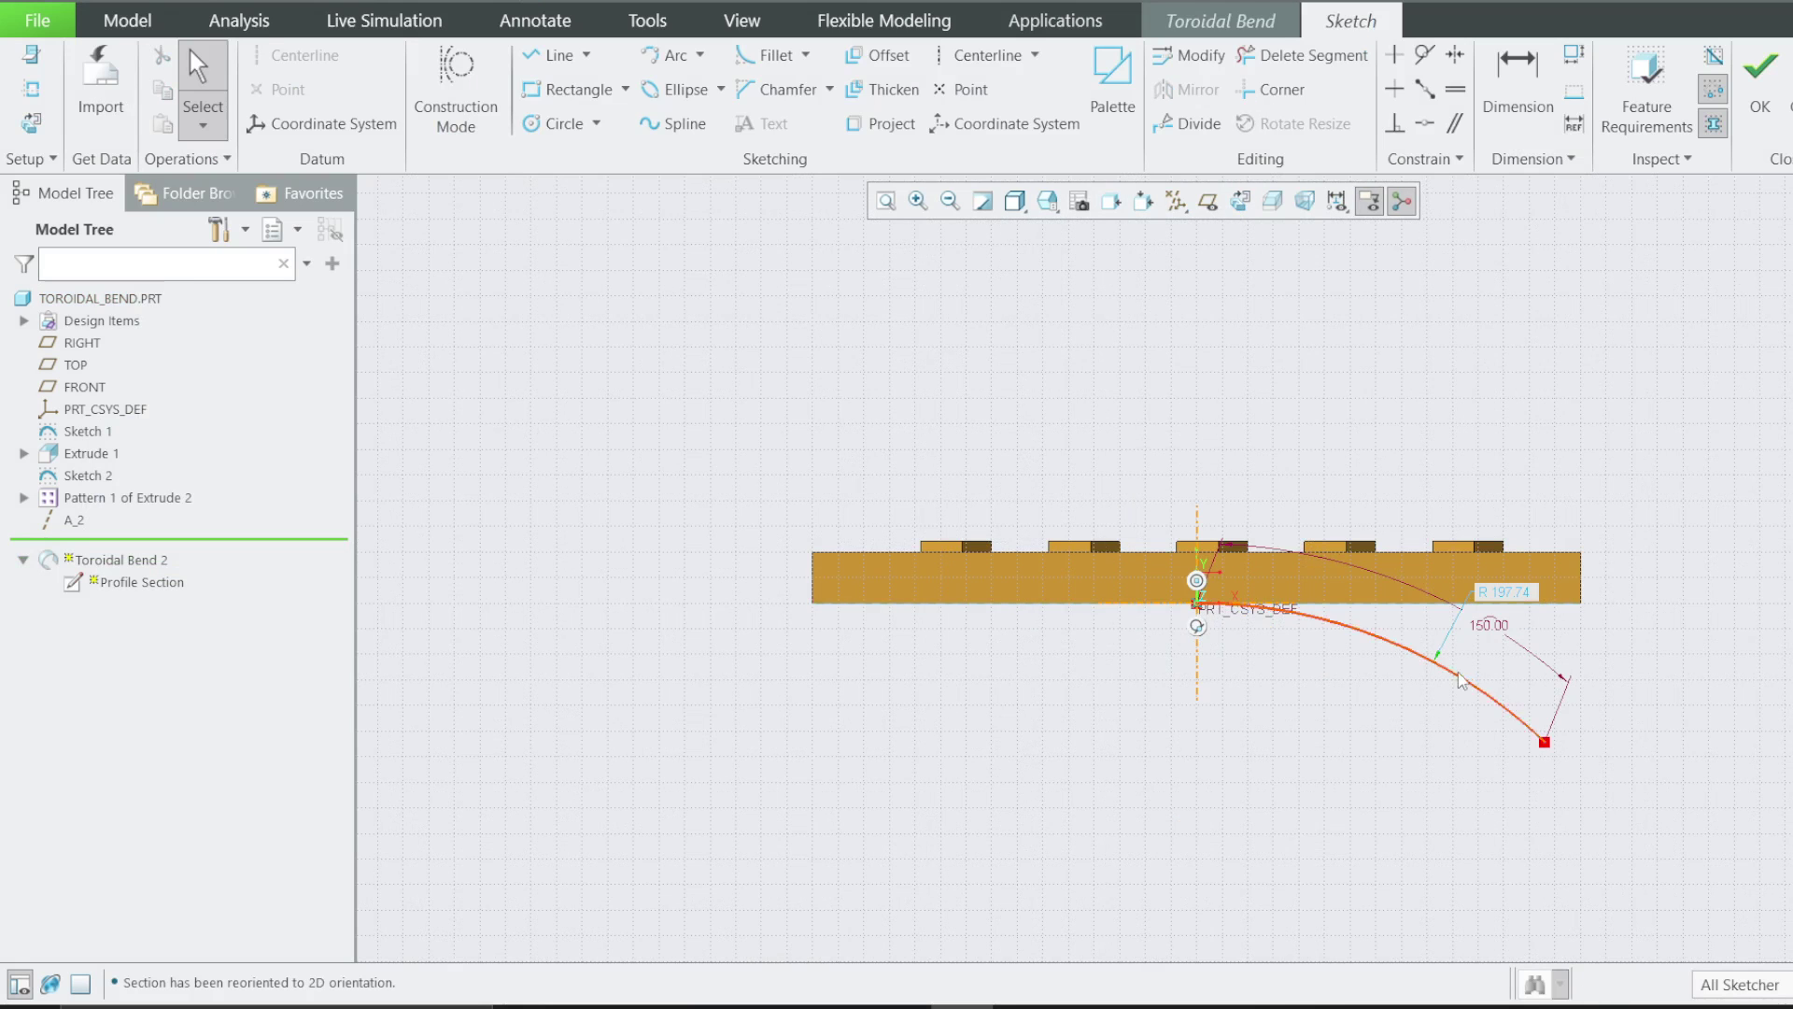
# Reshape the remaining arc to a radius of about 207 and mirror it about the vertical centerline
pyautogui.moveTo(1409, 647); pyautogui.dragTo(1411, 644)
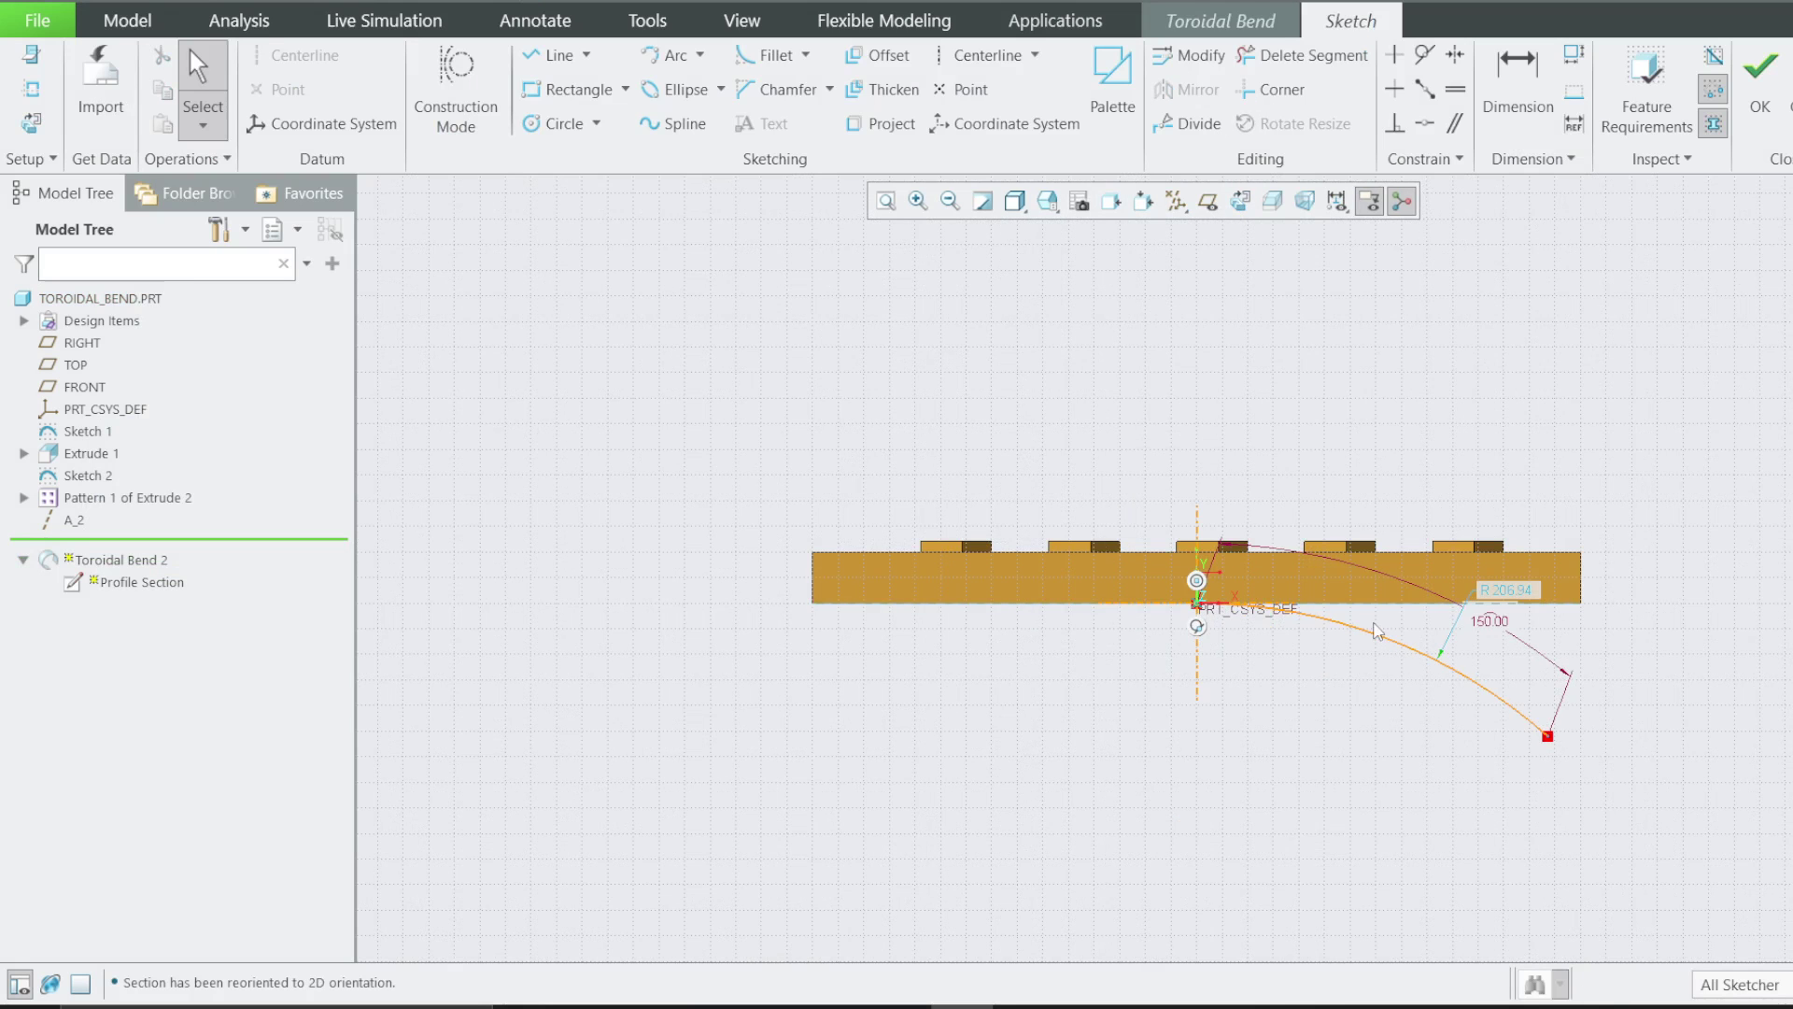
pyautogui.click(1378, 632)
pyautogui.click(1187, 89)
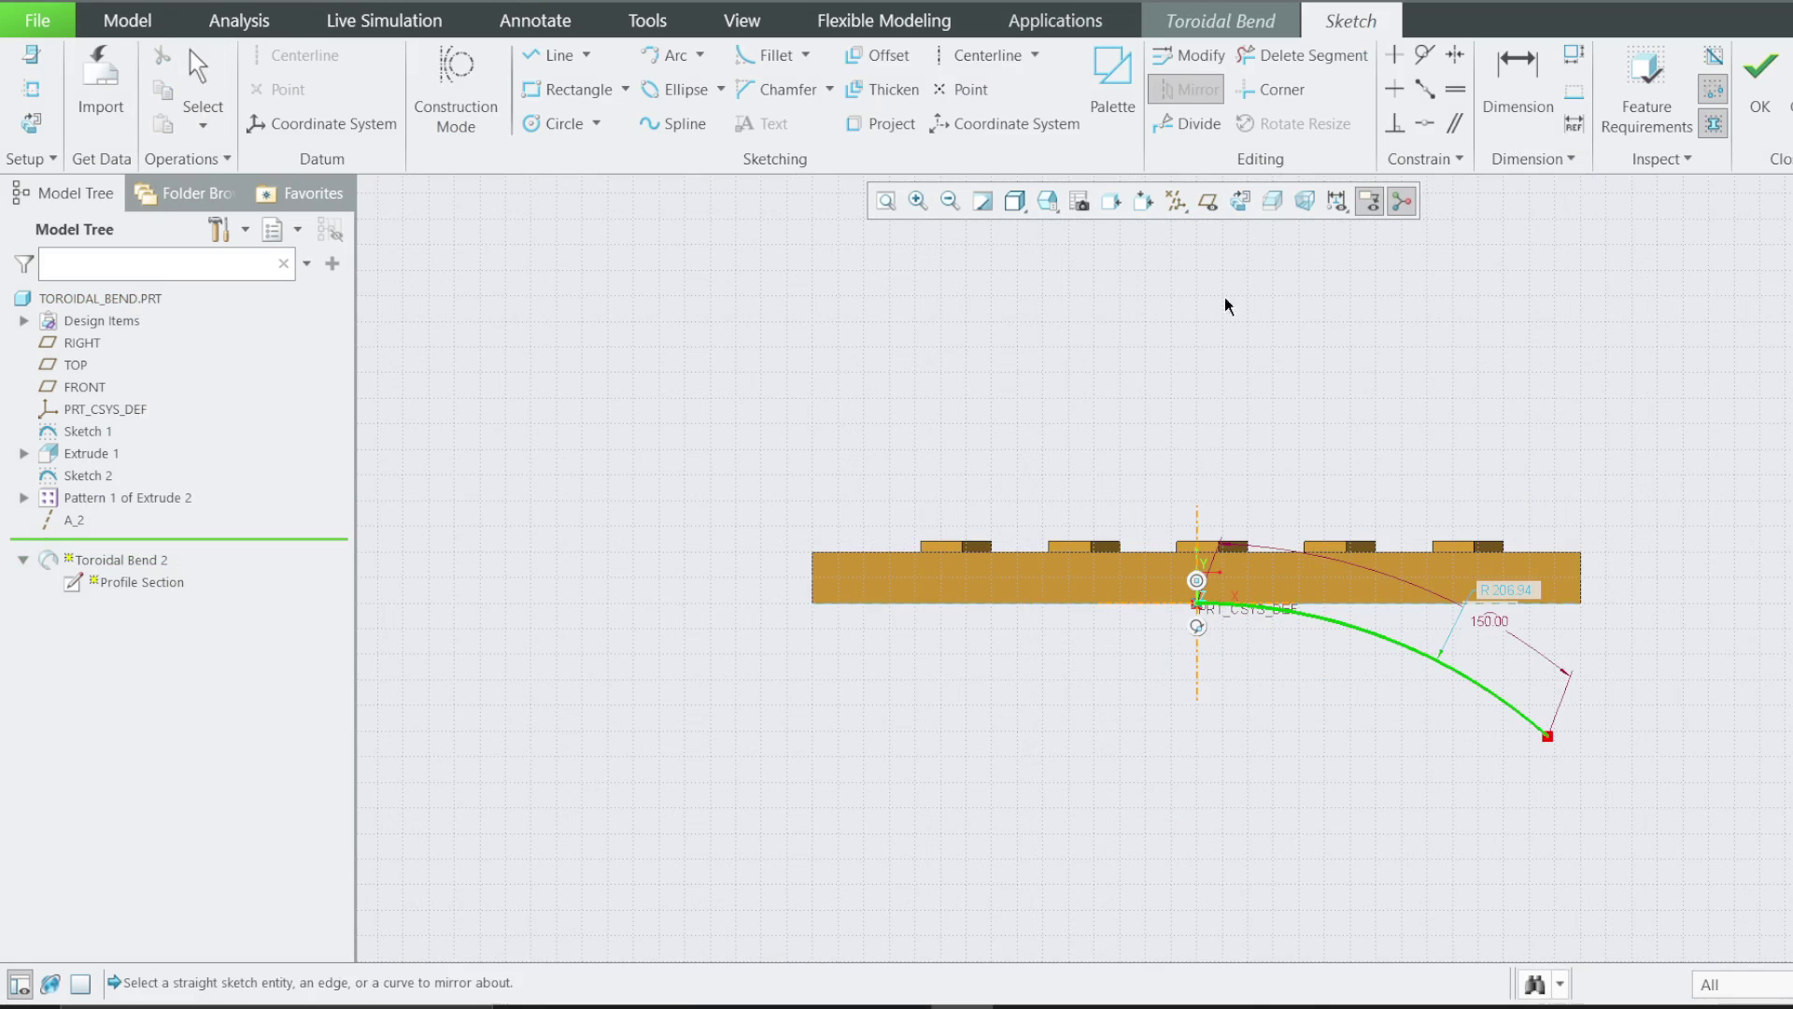
pyautogui.click(1199, 519)
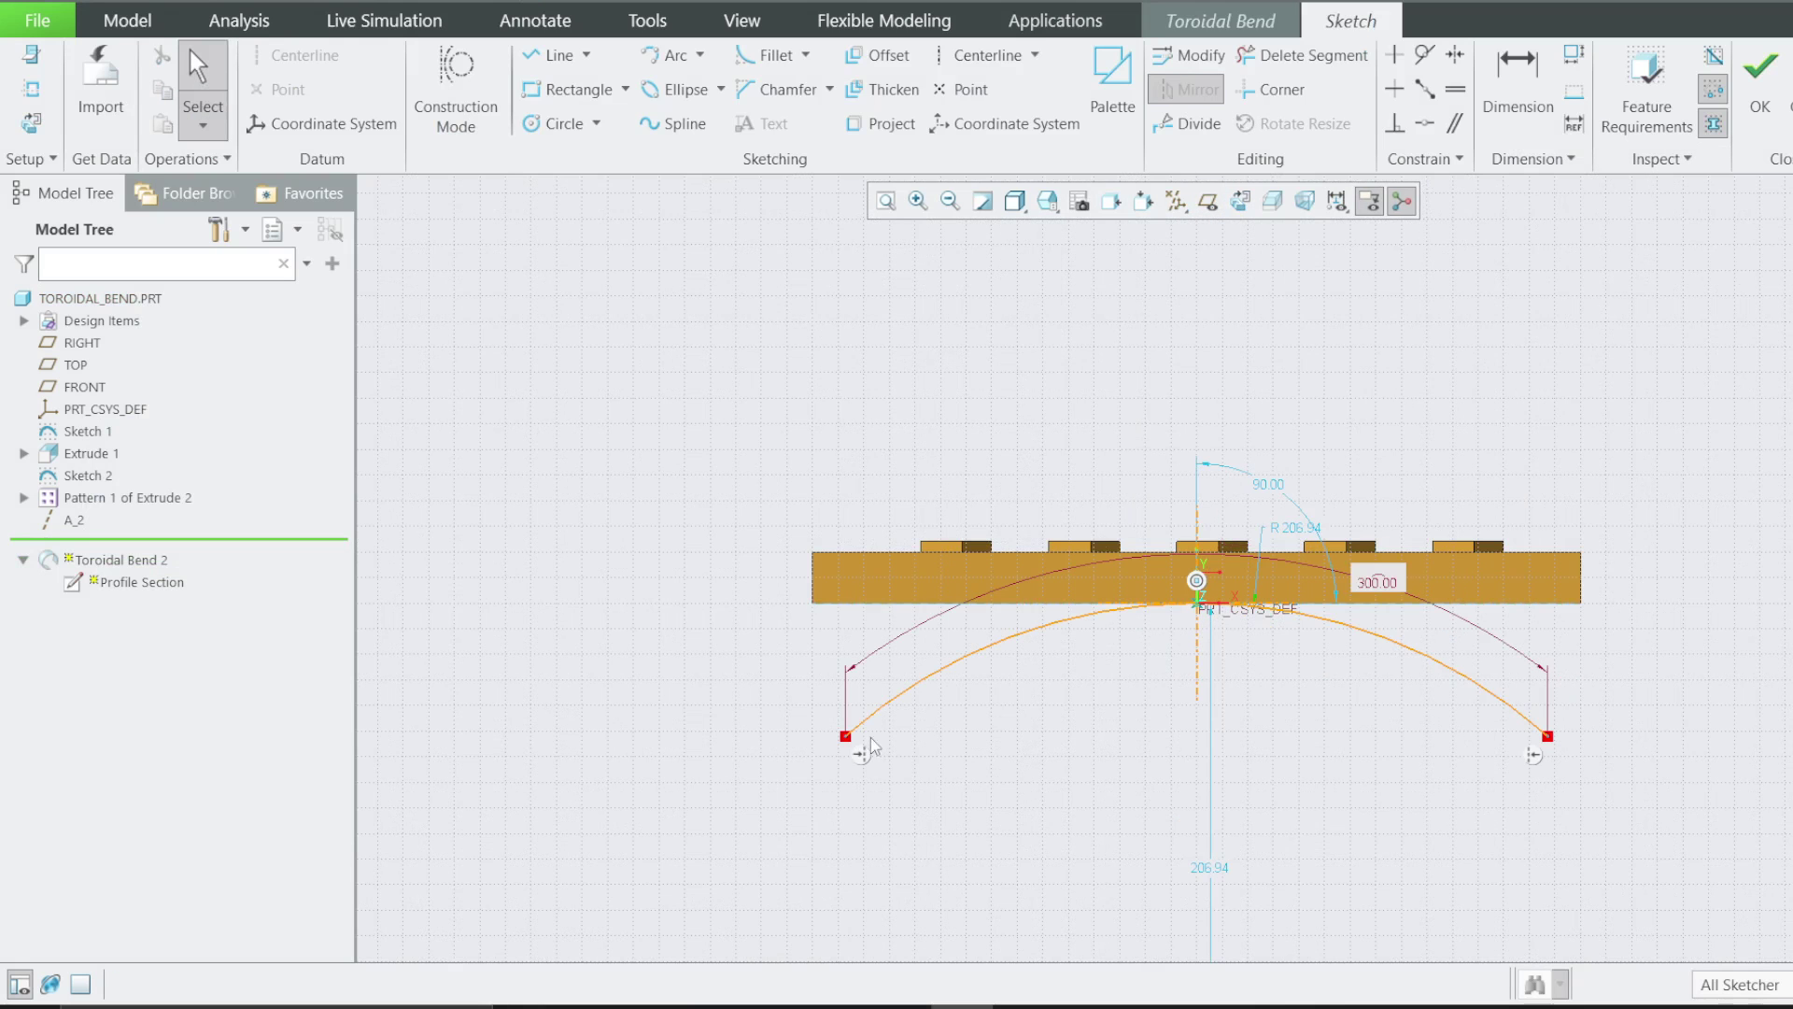
# Accept the mirrored profile section, complete Toroidal Bend 2 and inspect the barrel-shaped tire from several angles
pyautogui.click(1760, 94)
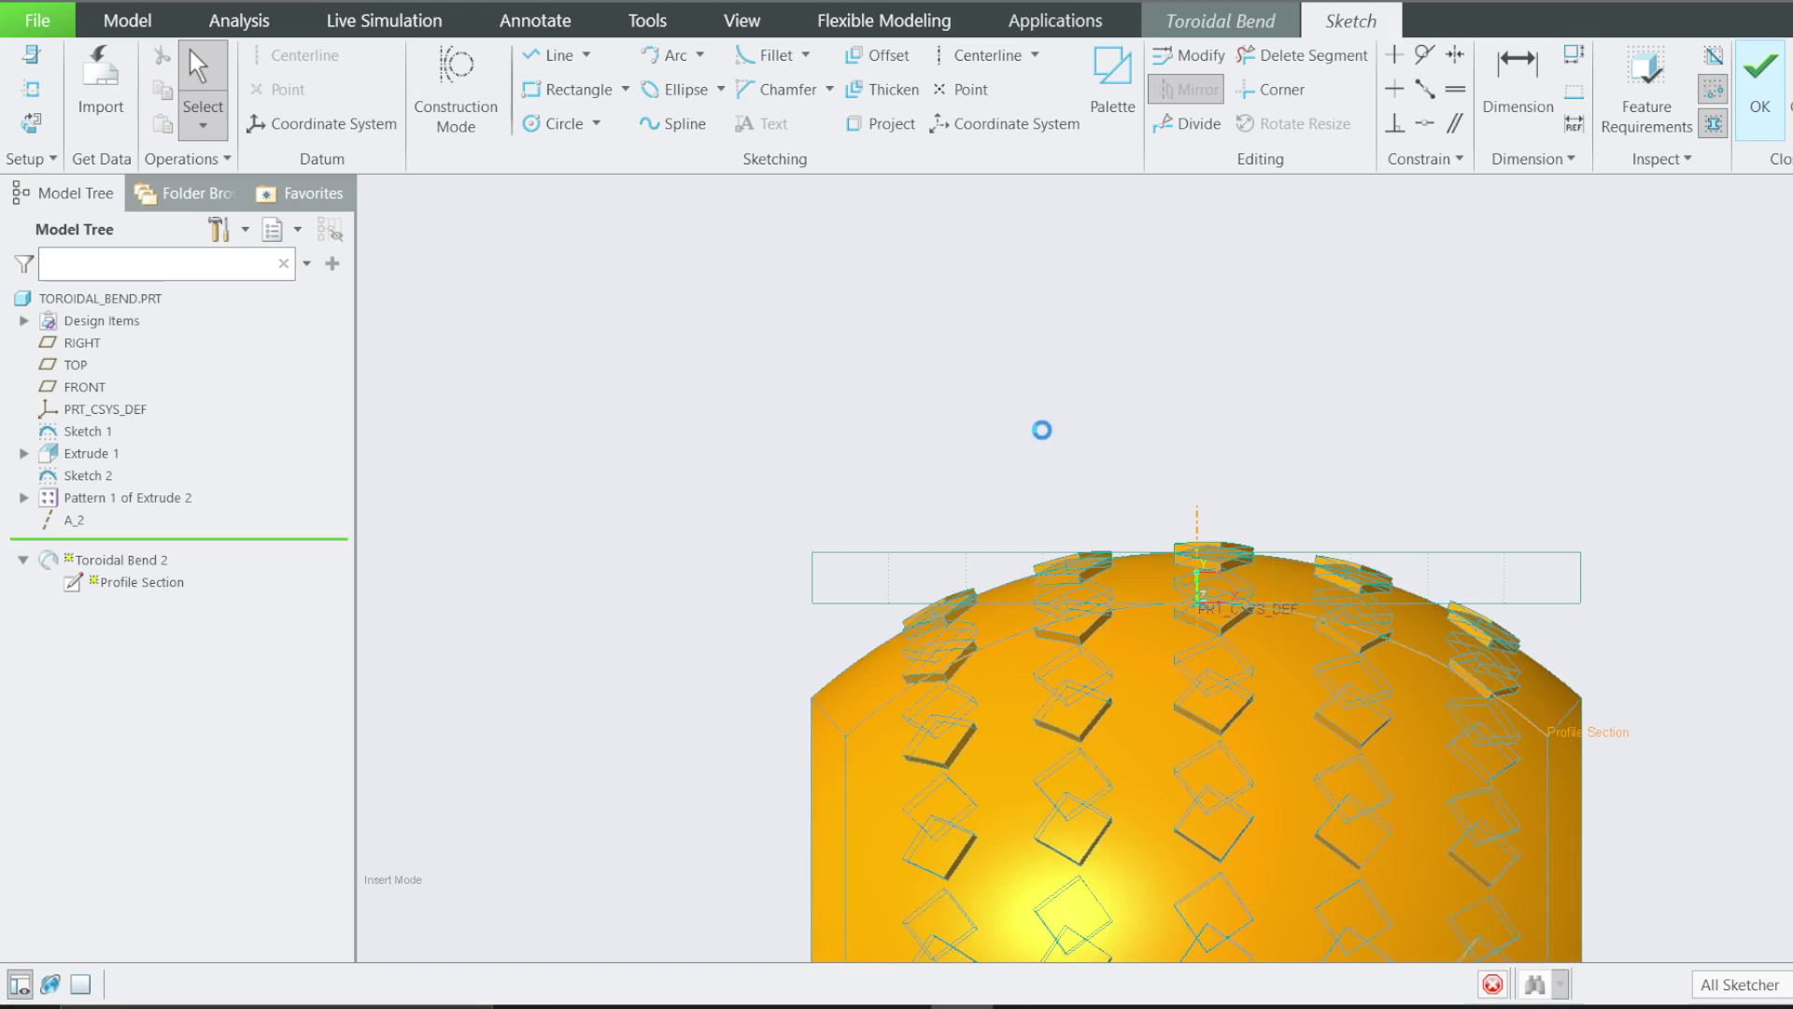
pyautogui.click(1387, 75)
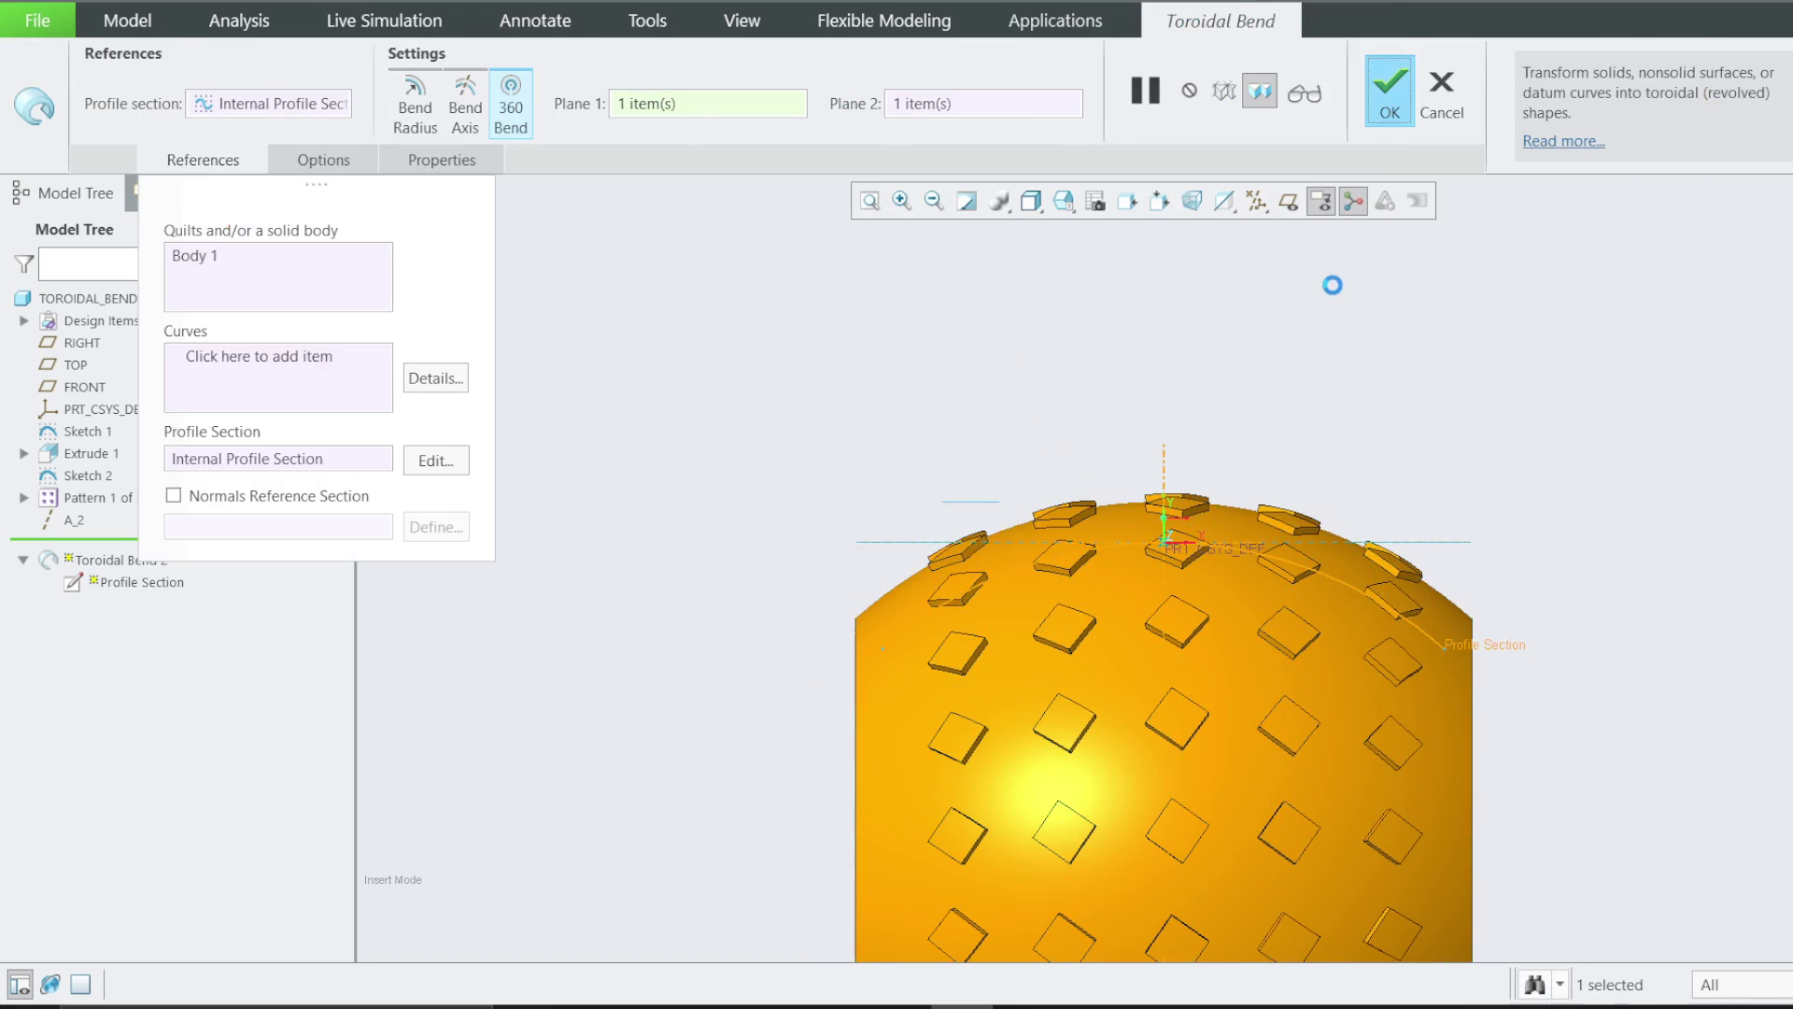
pyautogui.scroll(3, 1191, 521)
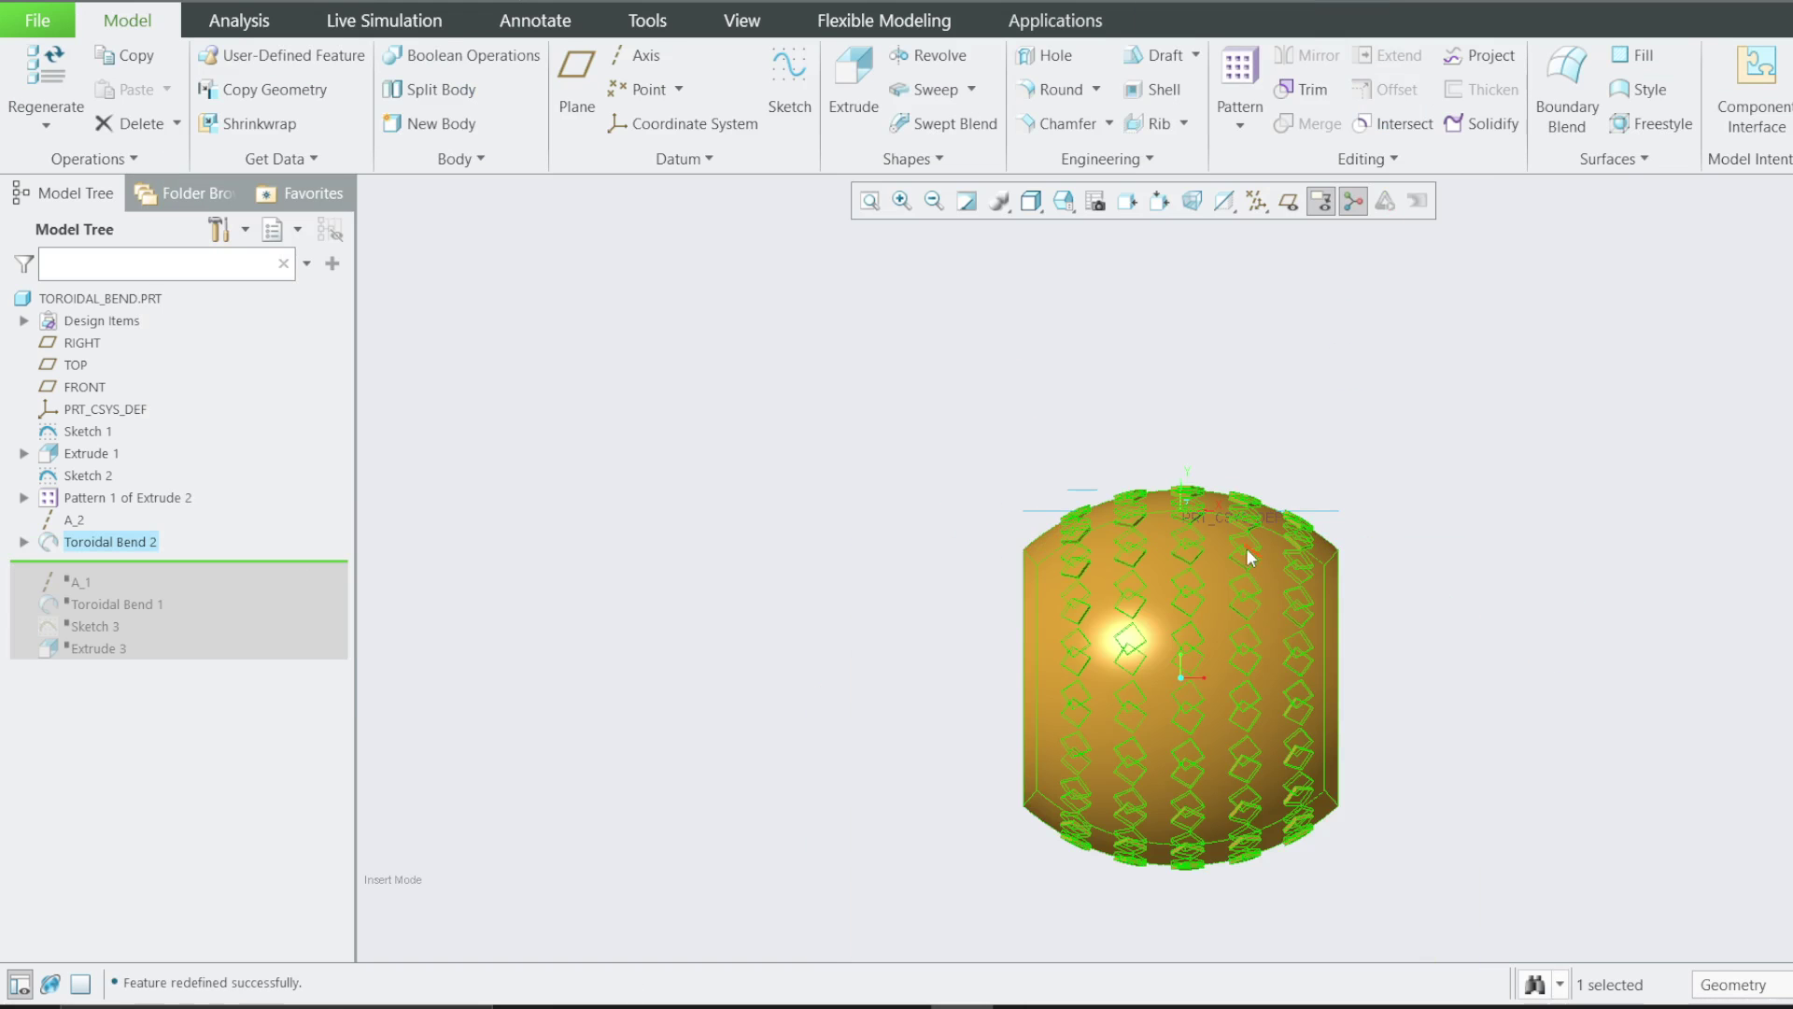
pyautogui.moveTo(1246, 549); pyautogui.dragTo(760, 524, button='middle')
pyautogui.click(761, 524)
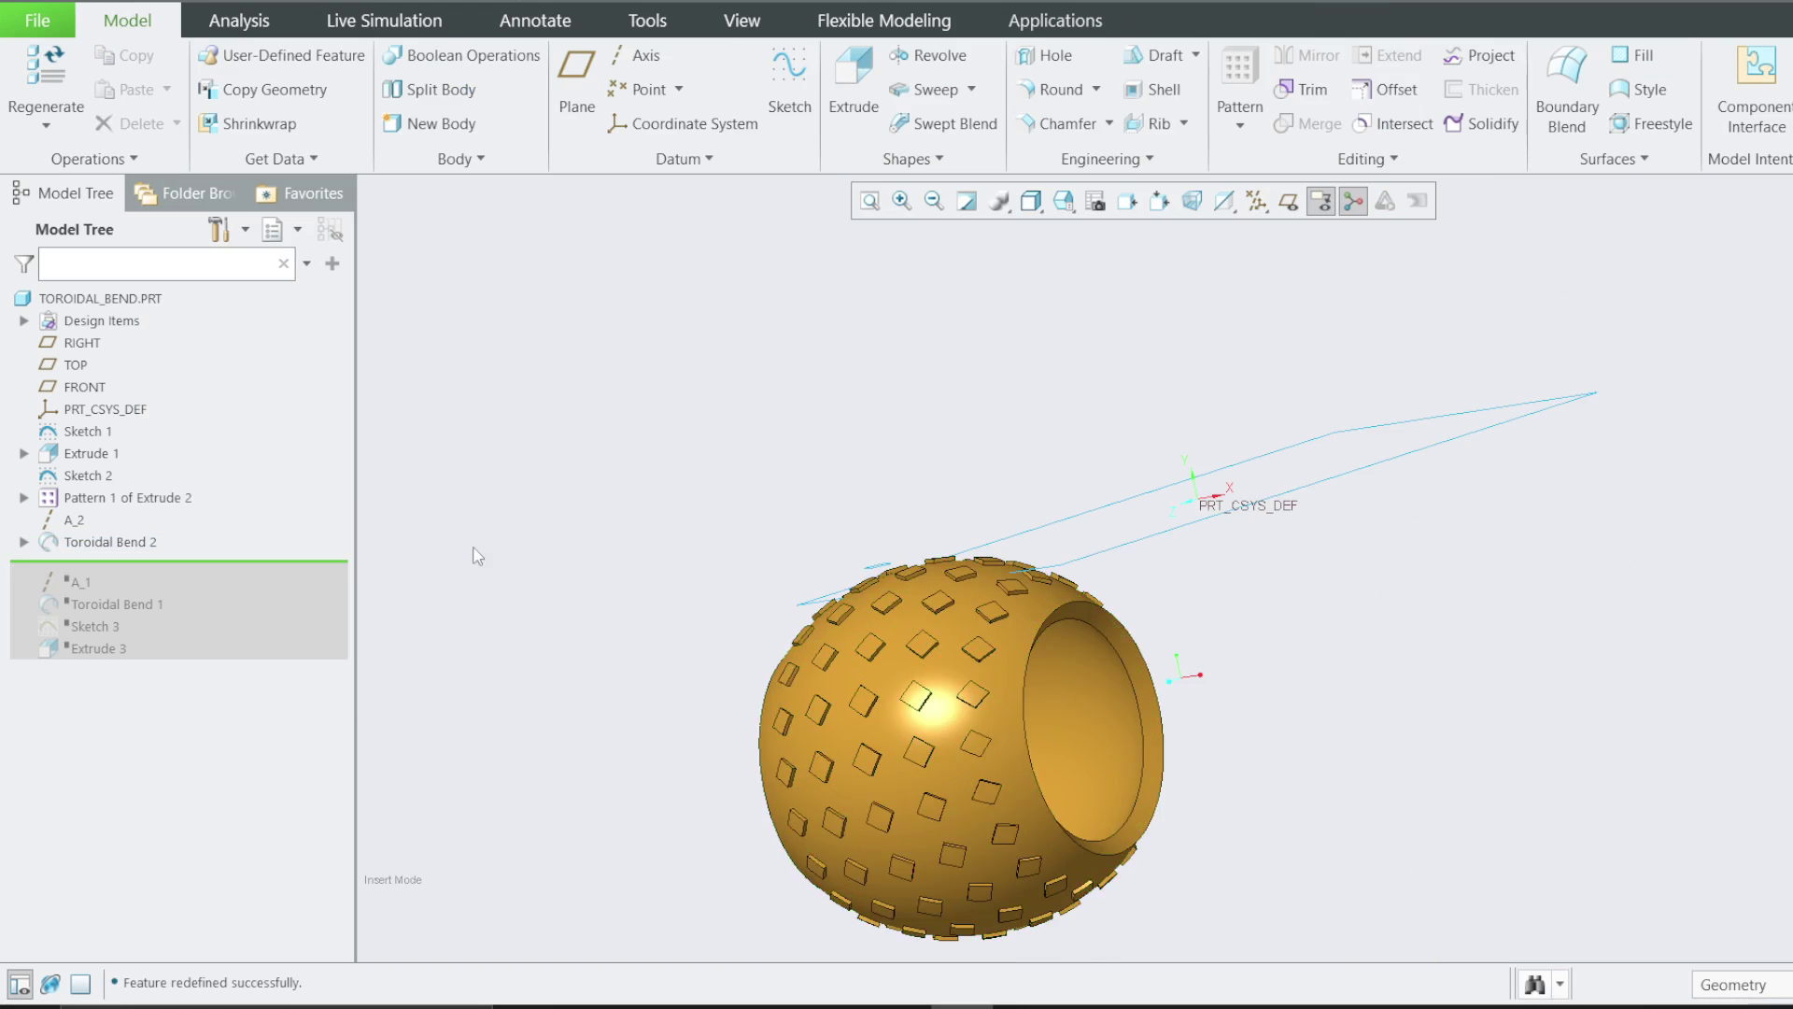
pyautogui.scroll(2, 931, 506)
pyautogui.scroll(-3, 931, 506)
pyautogui.moveTo(949, 720); pyautogui.dragTo(1005, 672, button='middle')
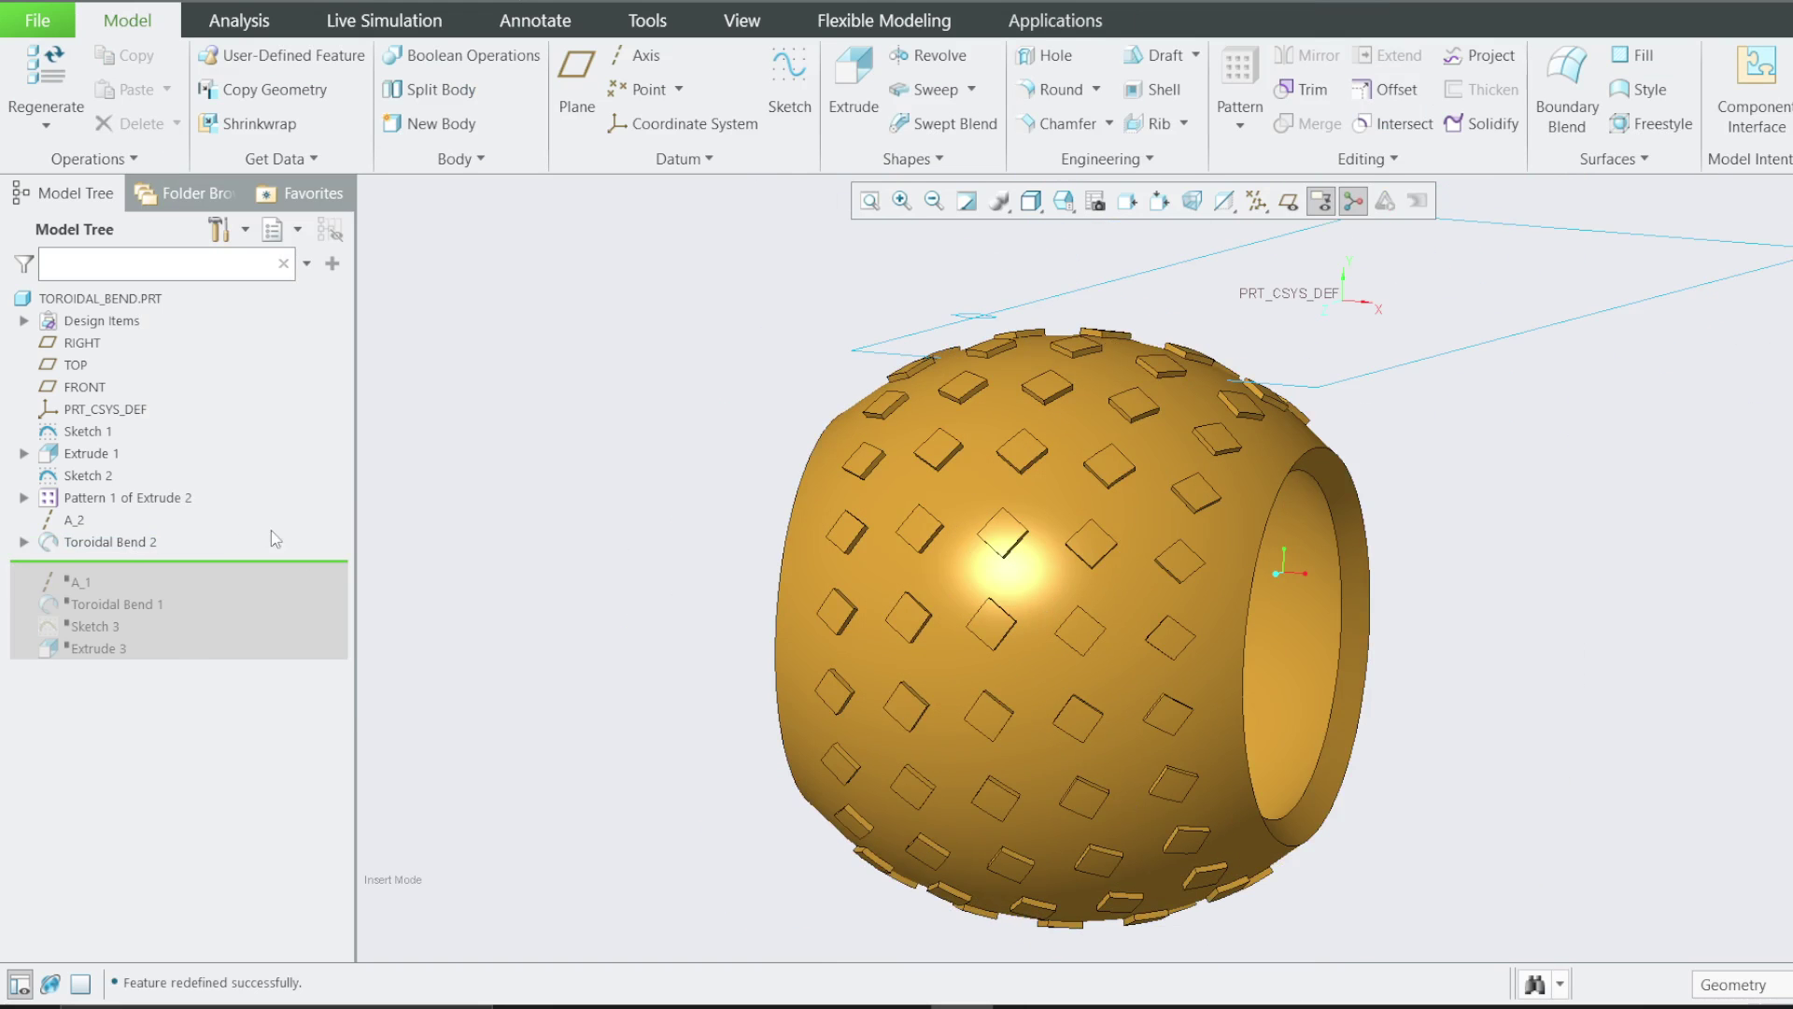
pyautogui.scroll(2, 811, 536)
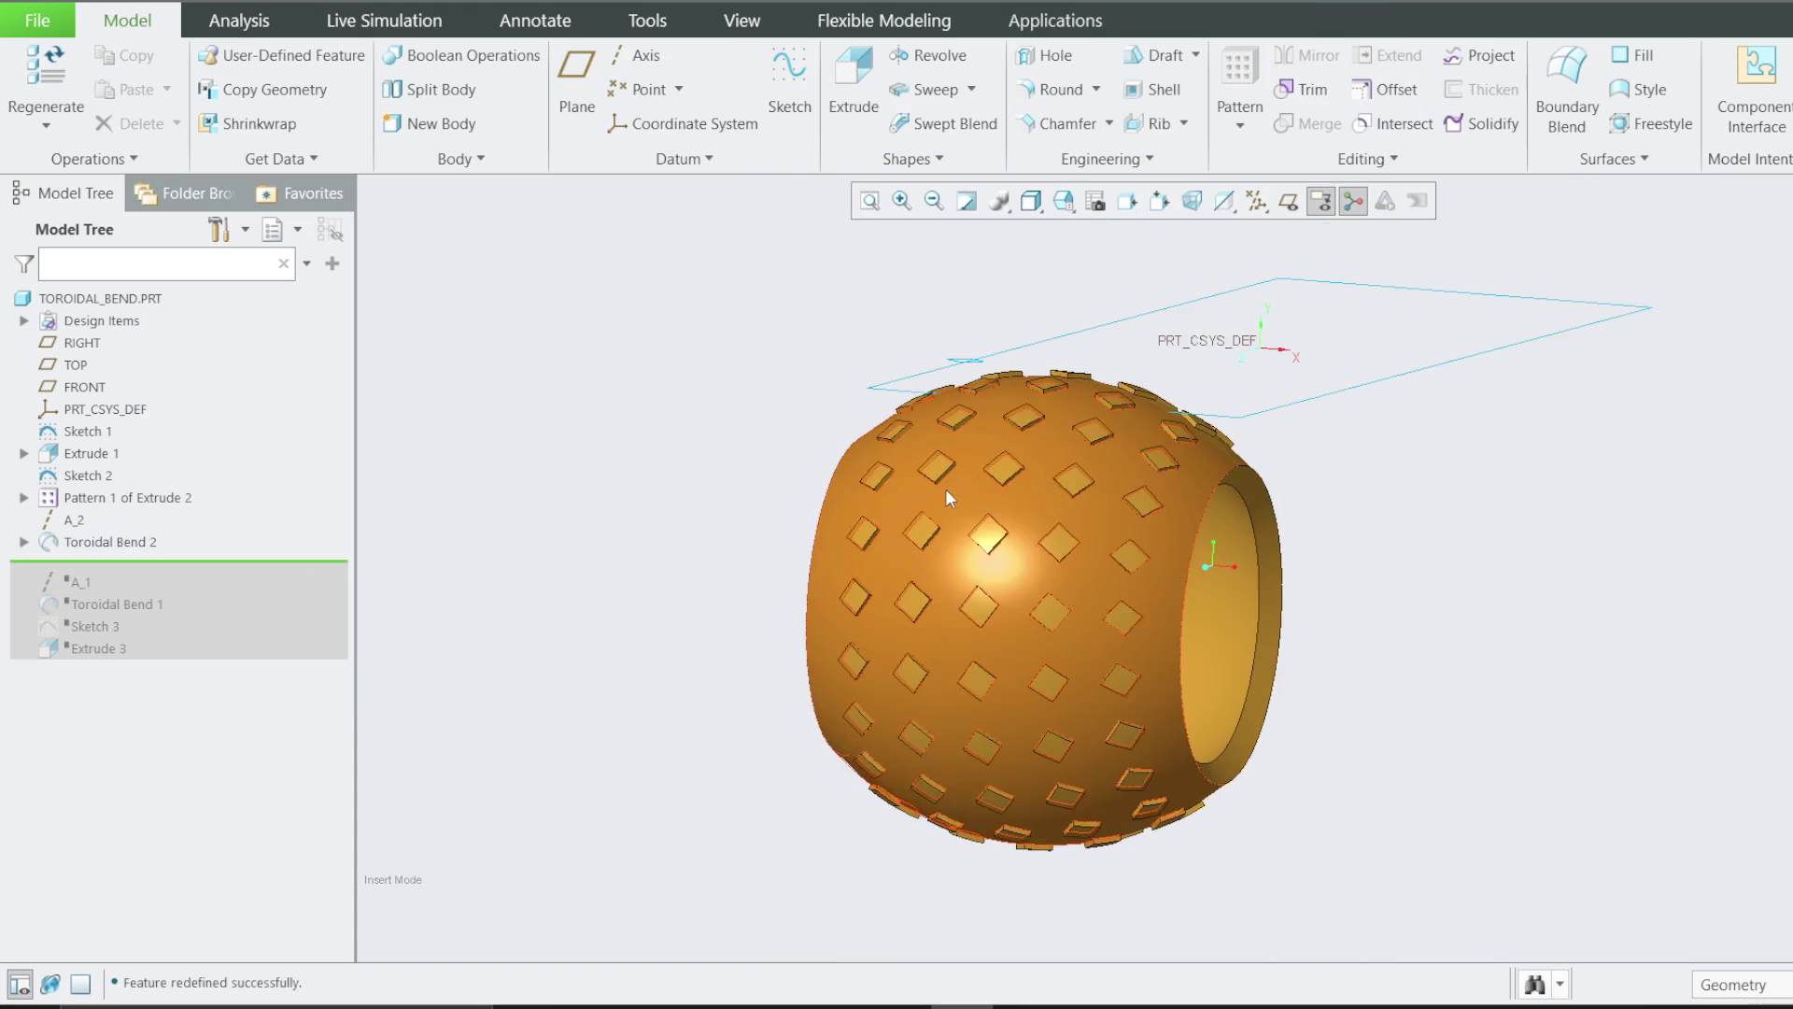
# Redefine Toroidal Bend 2 once more and reopen its internal profile section for editing
pyautogui.click(23, 542)
pyautogui.rightClick(89, 542)
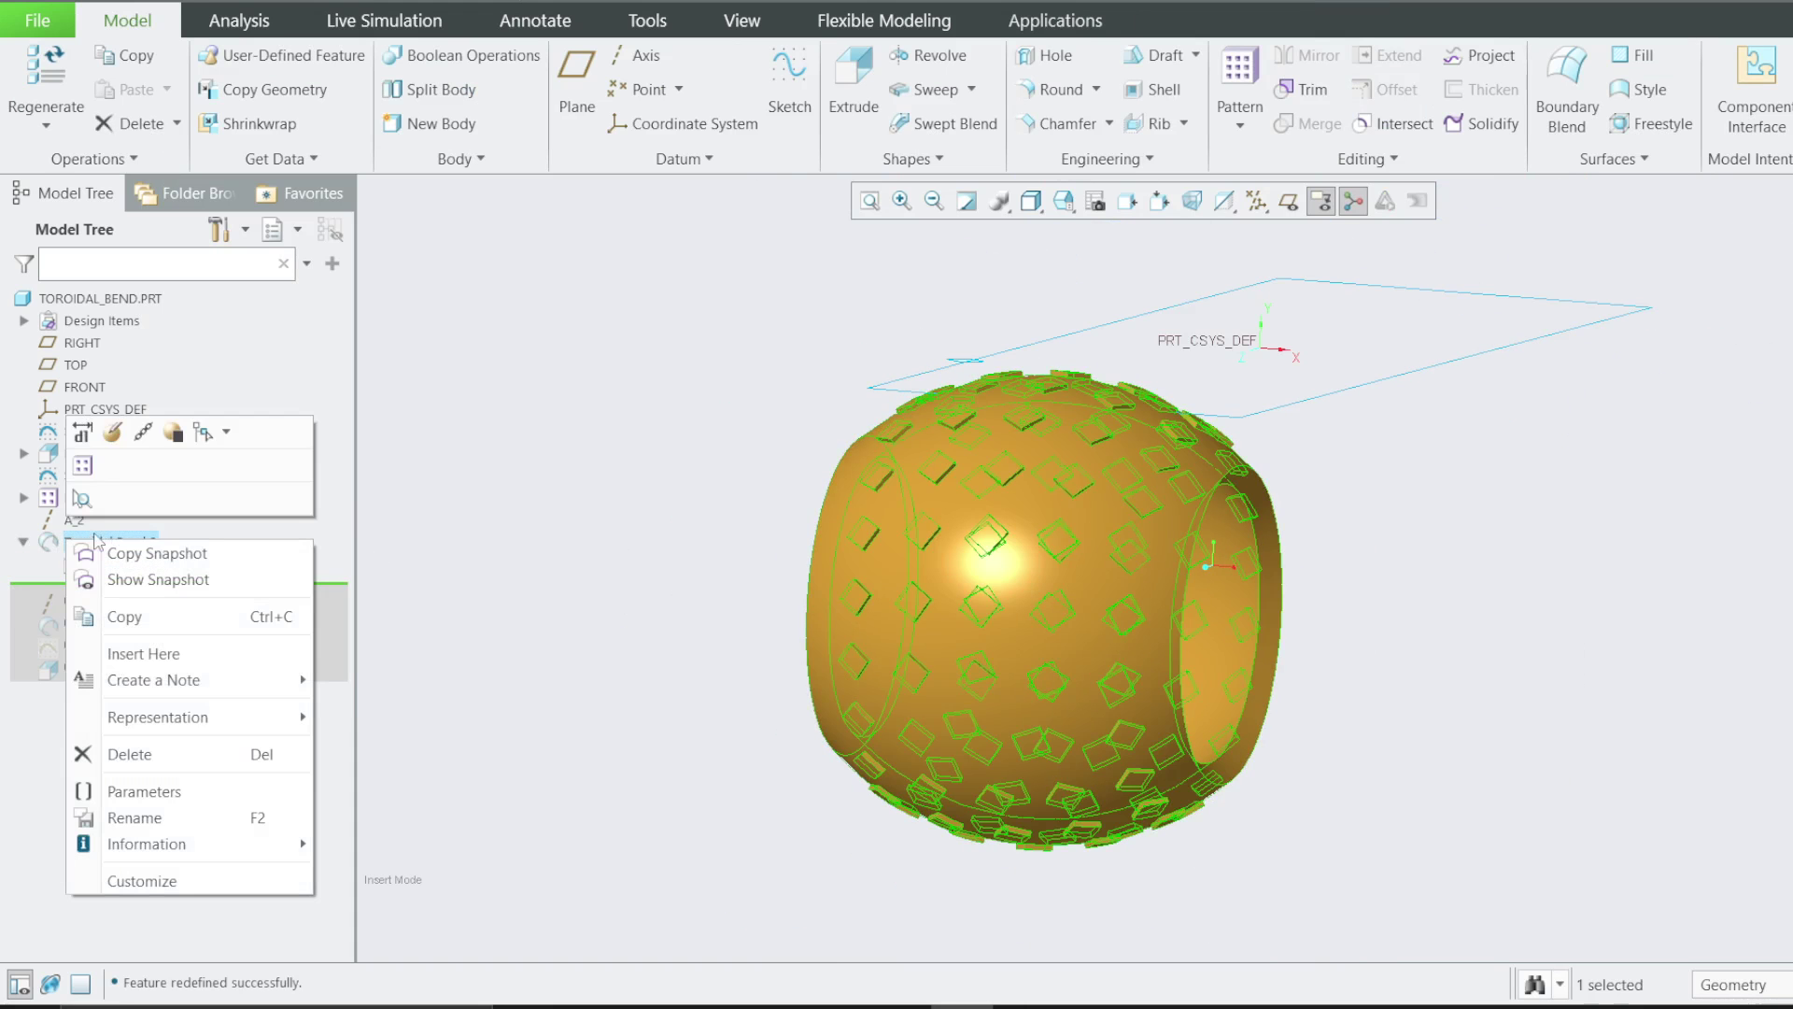
pyautogui.click(112, 433)
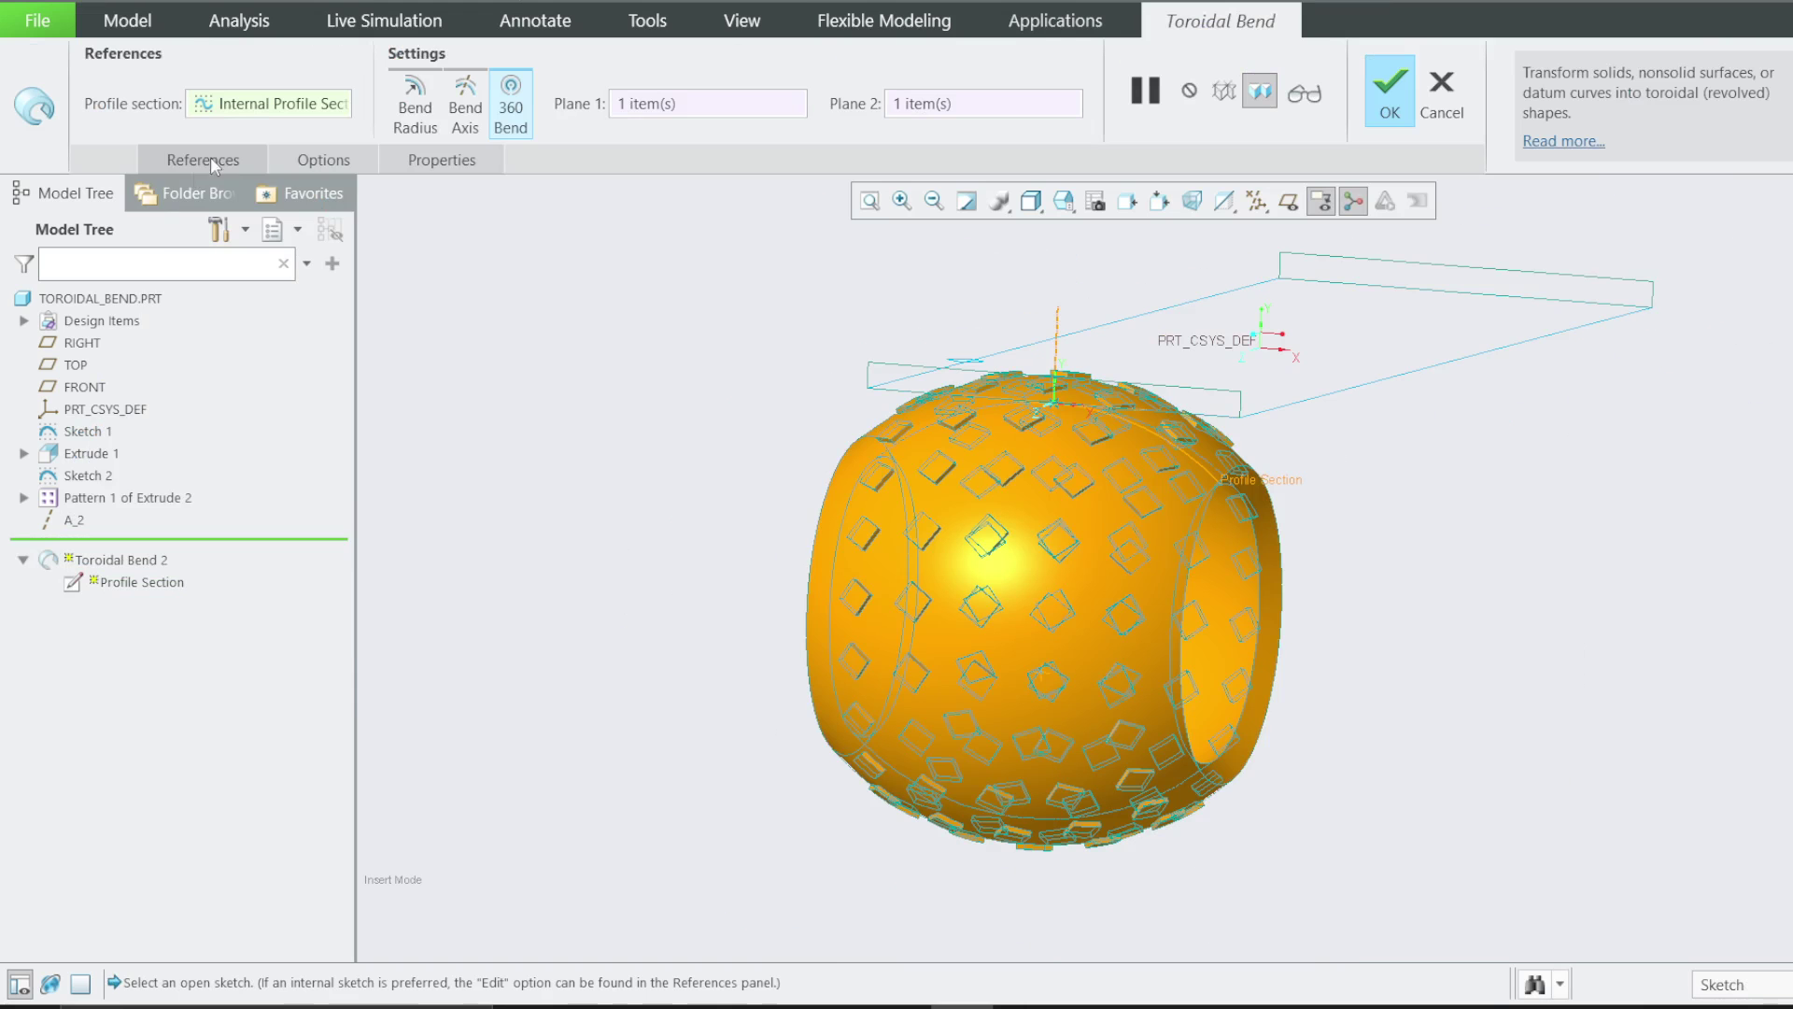
pyautogui.click(210, 159)
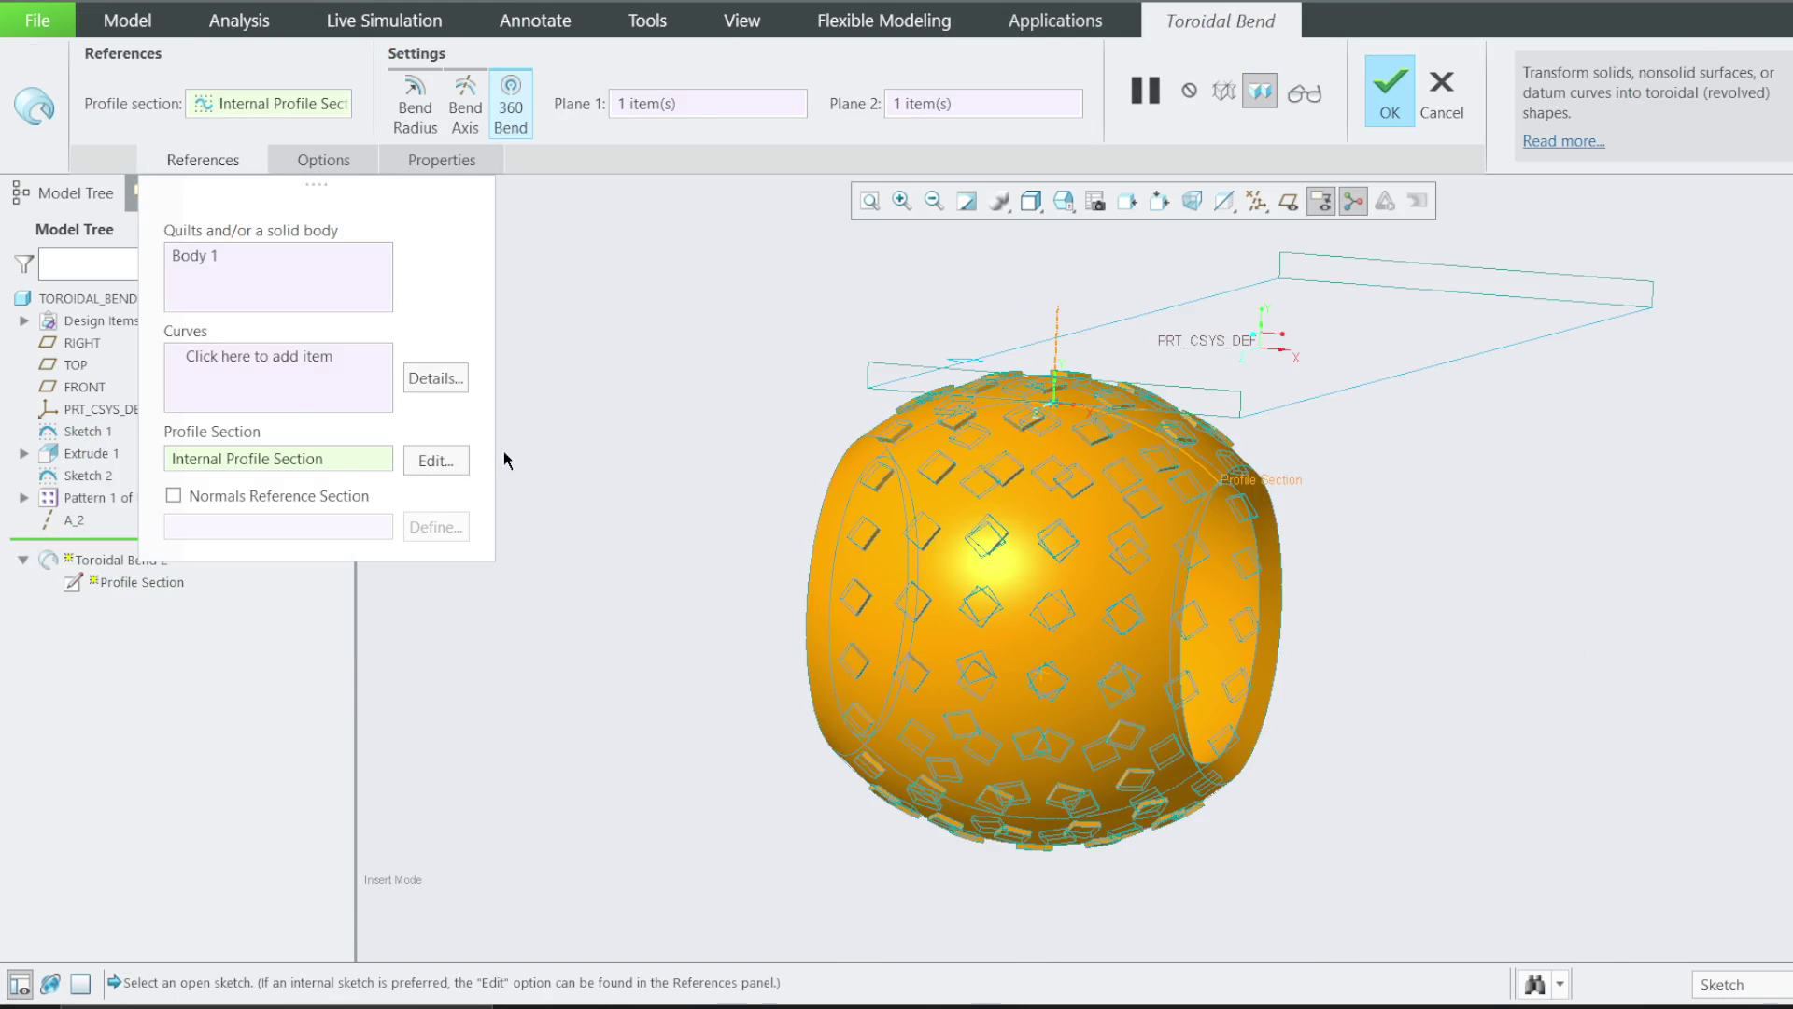
pyautogui.click(435, 460)
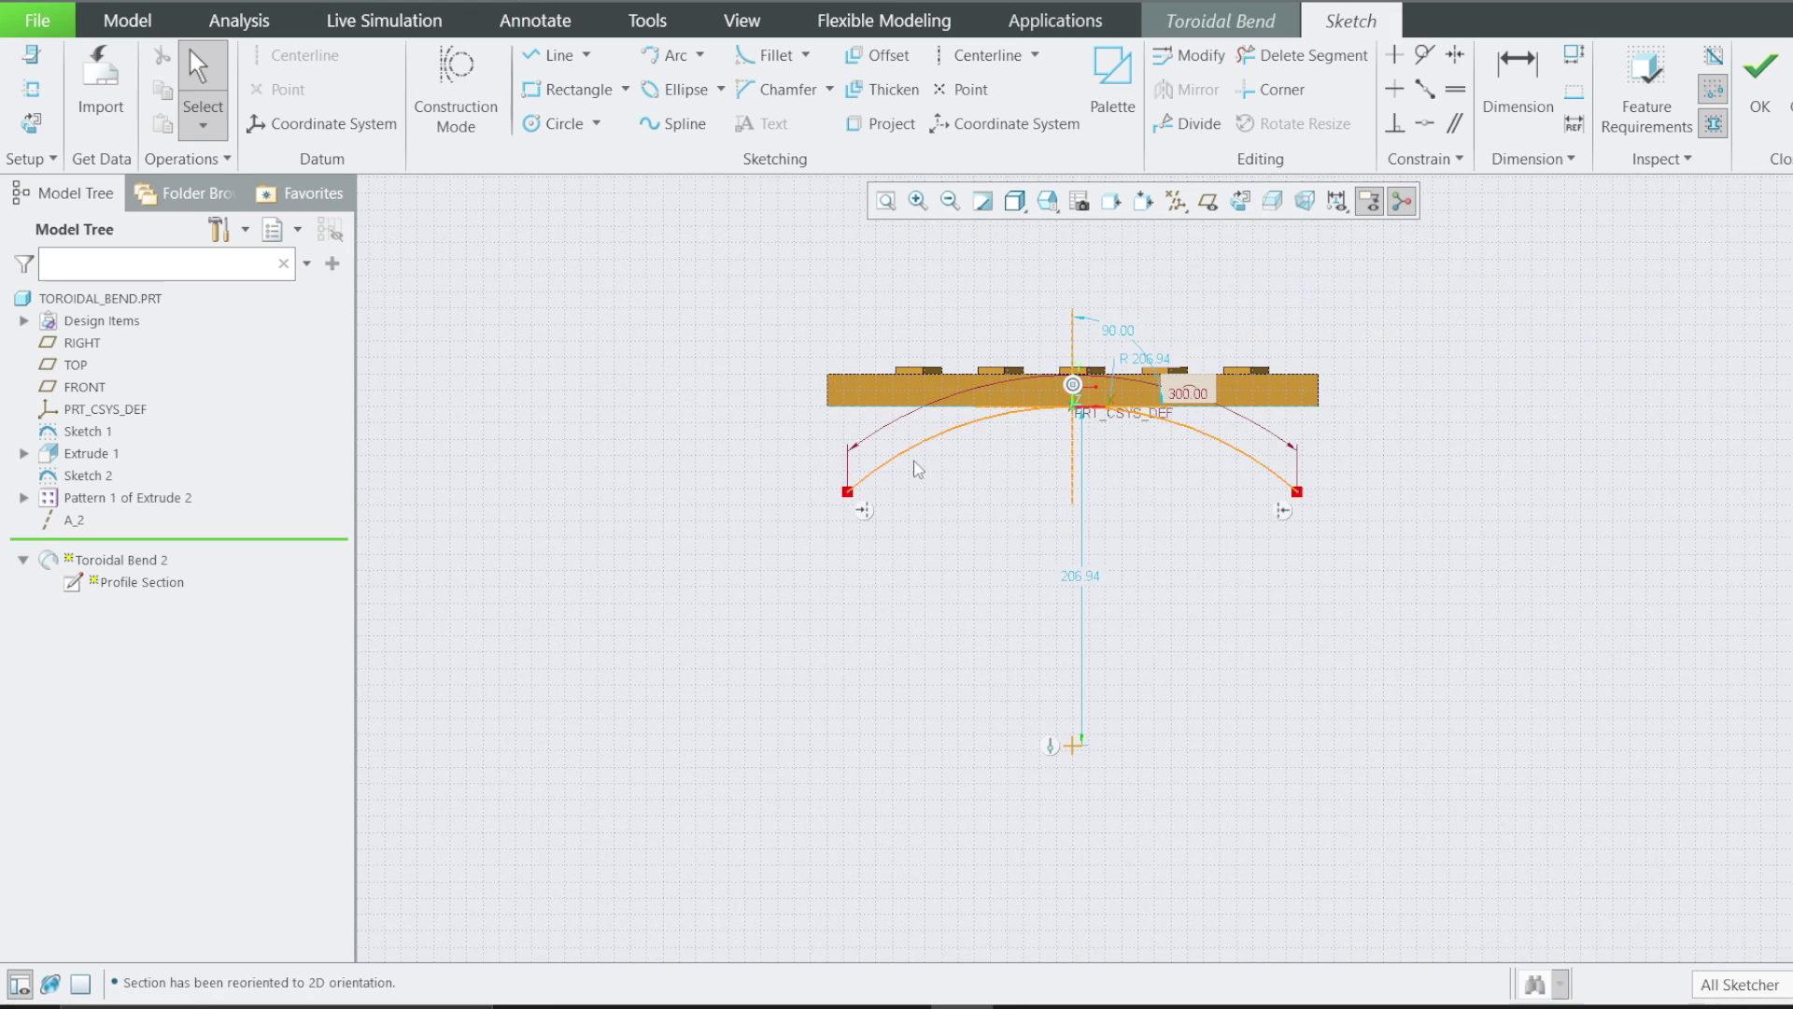
# Set the overall arc length of the symmetric profile to 290
pyautogui.scroll(2, 1127, 355)
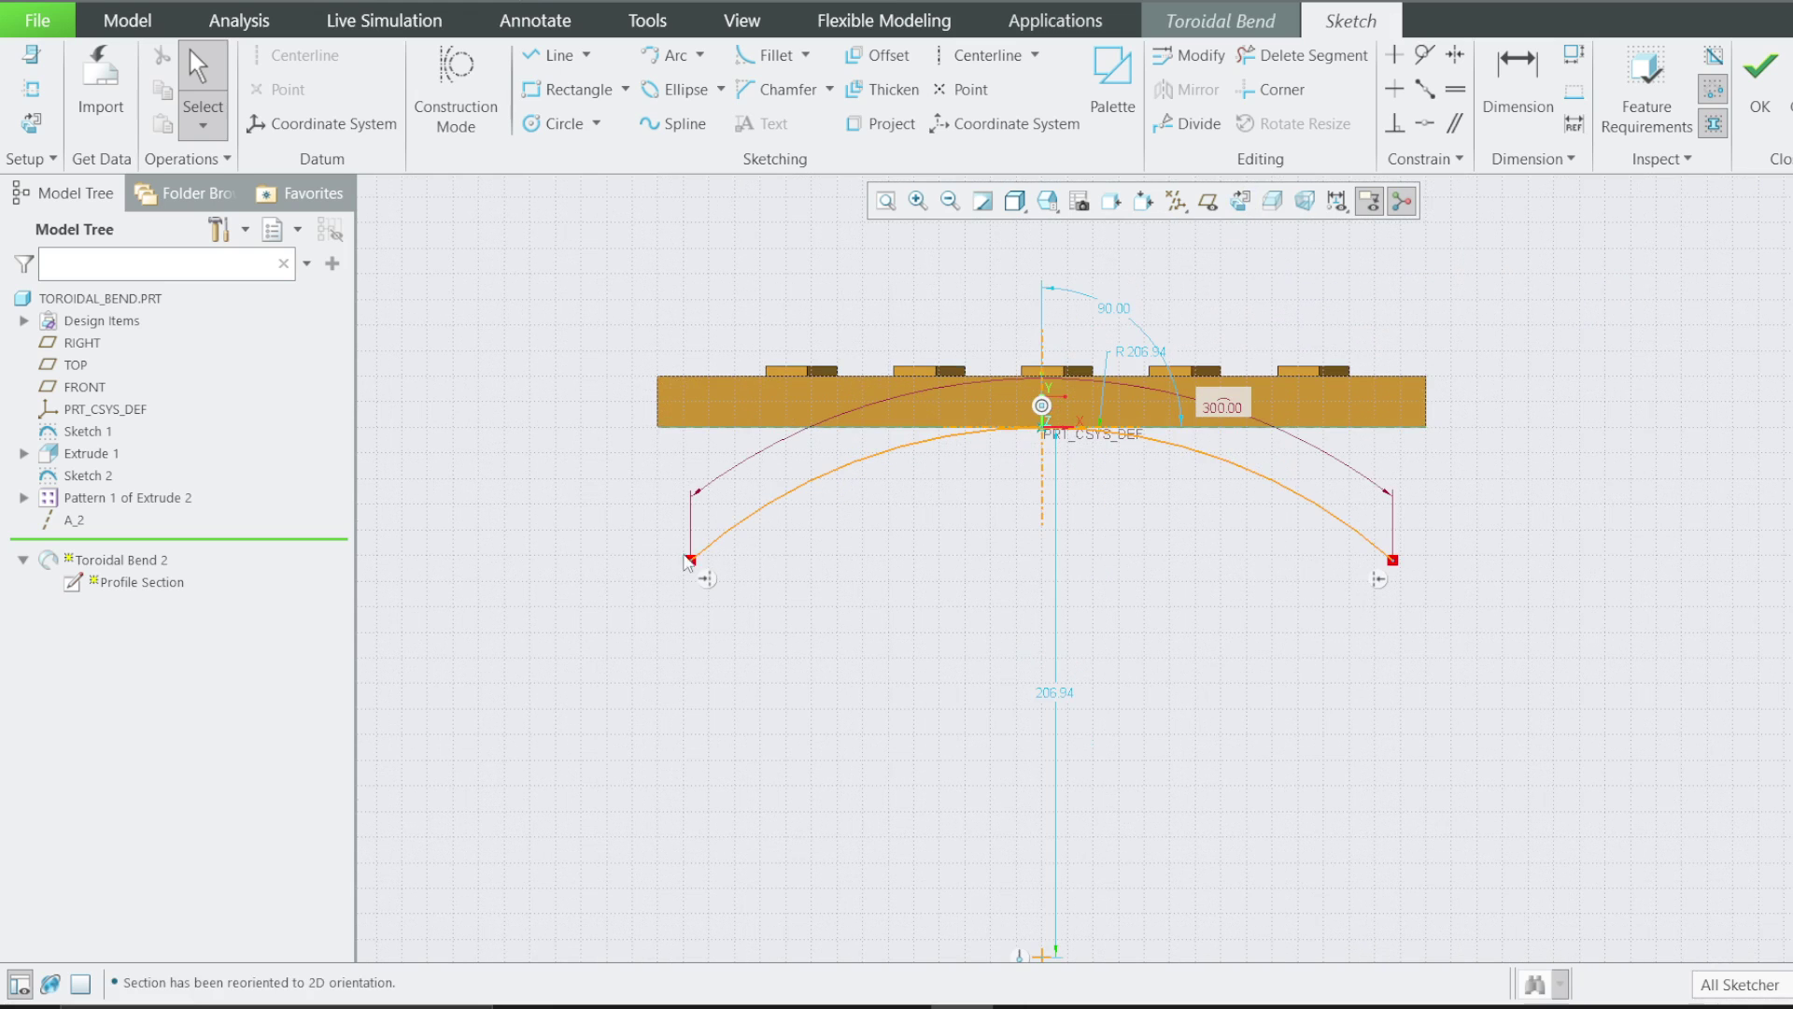
pyautogui.doubleClick(1235, 418)
pyautogui.write('2')
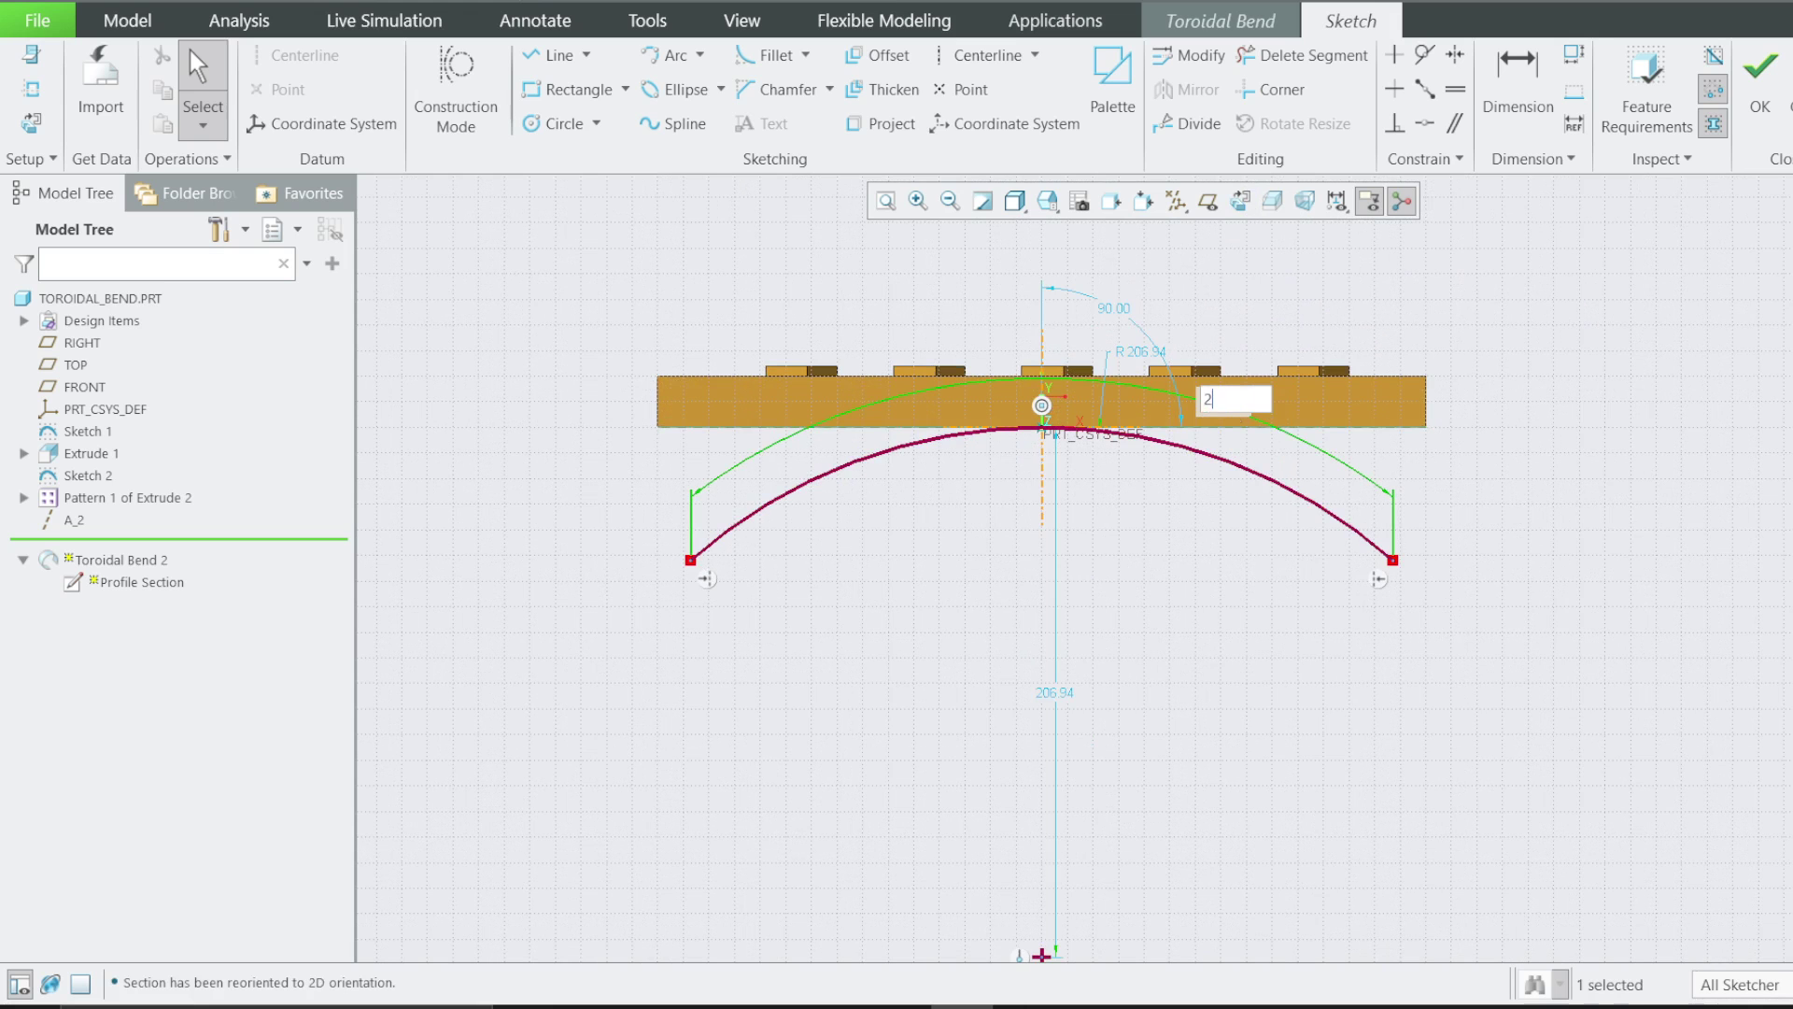
pyautogui.write('90')
pyautogui.press('Return')
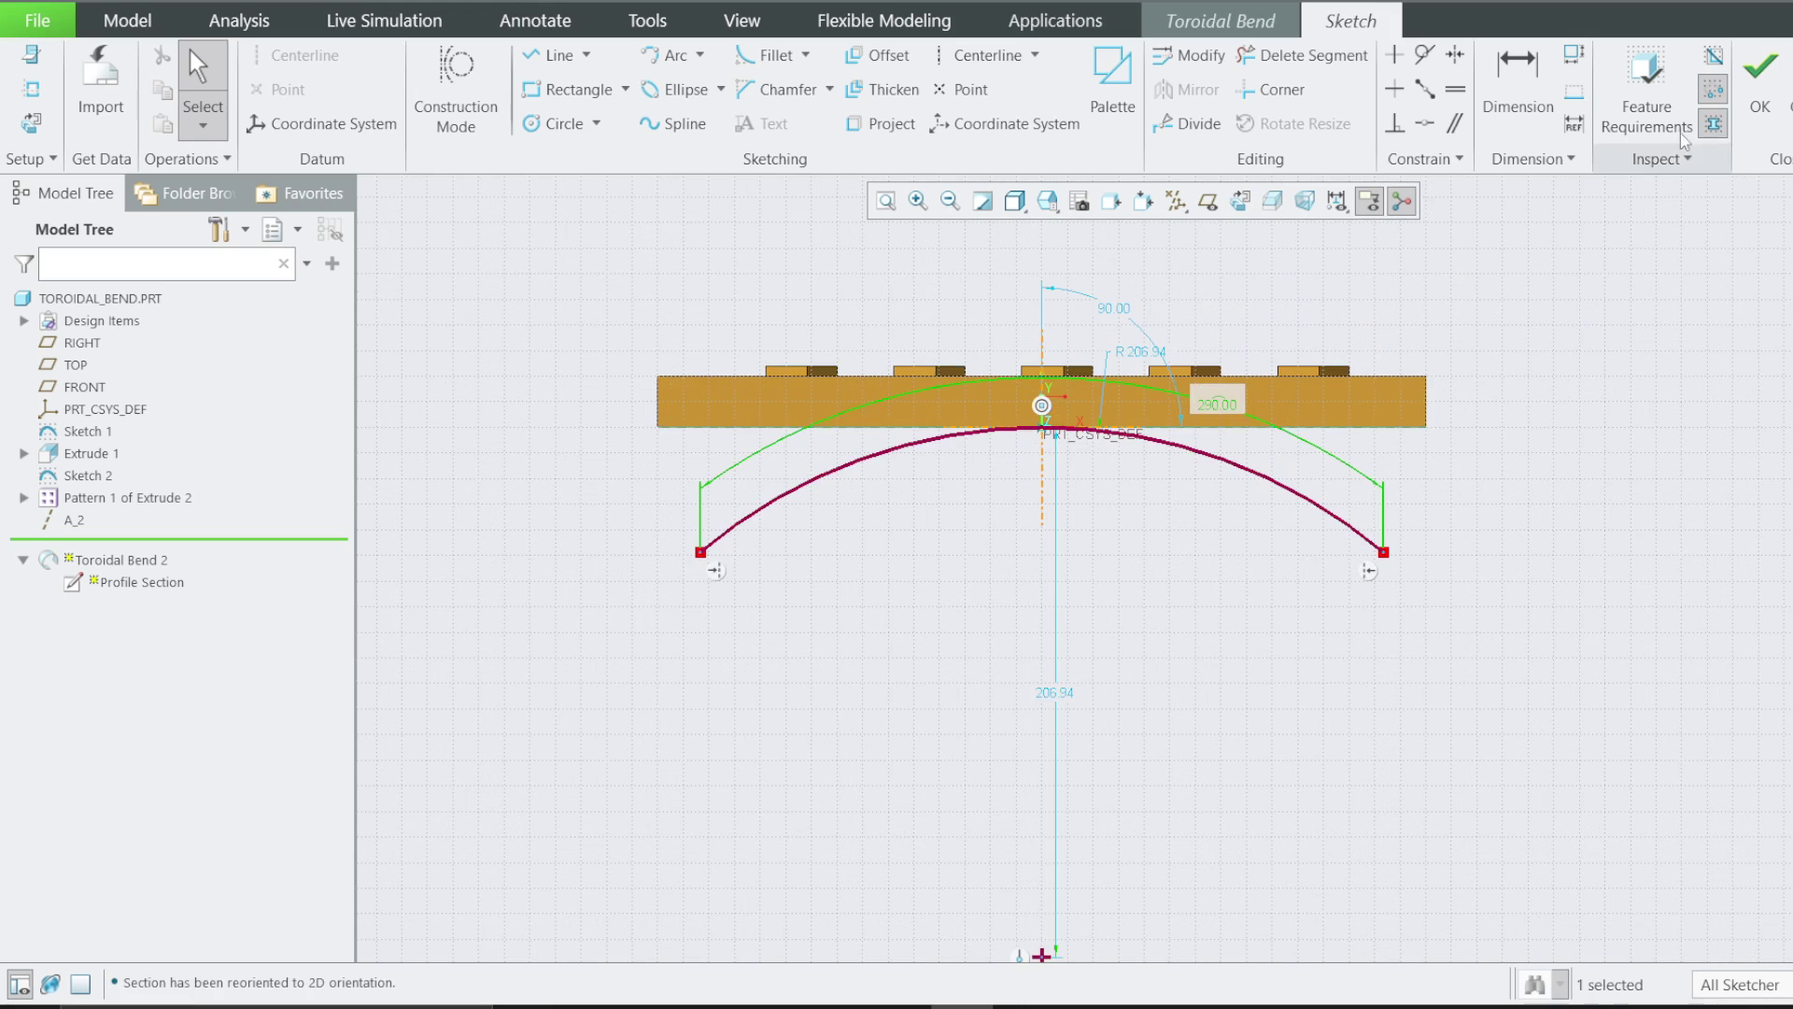
# Accept the shortened profile section, complete Toroidal Bend 2 and examine the bent tire's side edges
pyautogui.click(1761, 89)
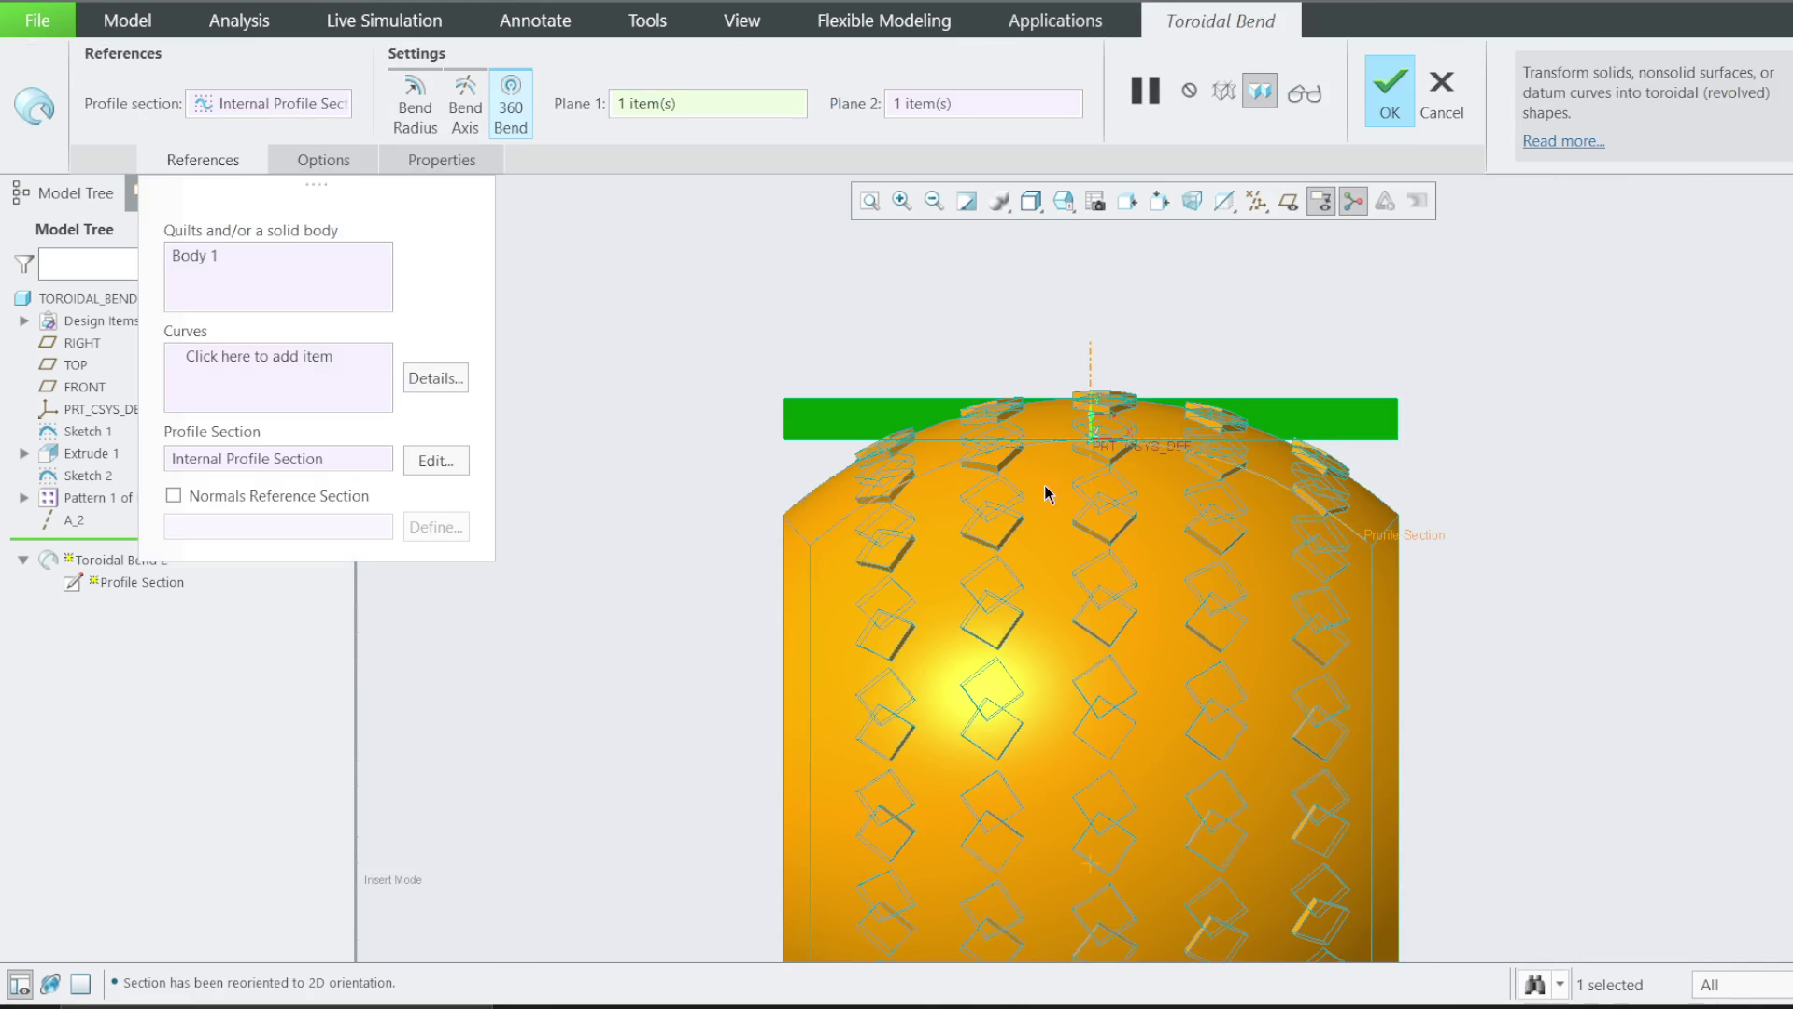
pyautogui.click(1389, 98)
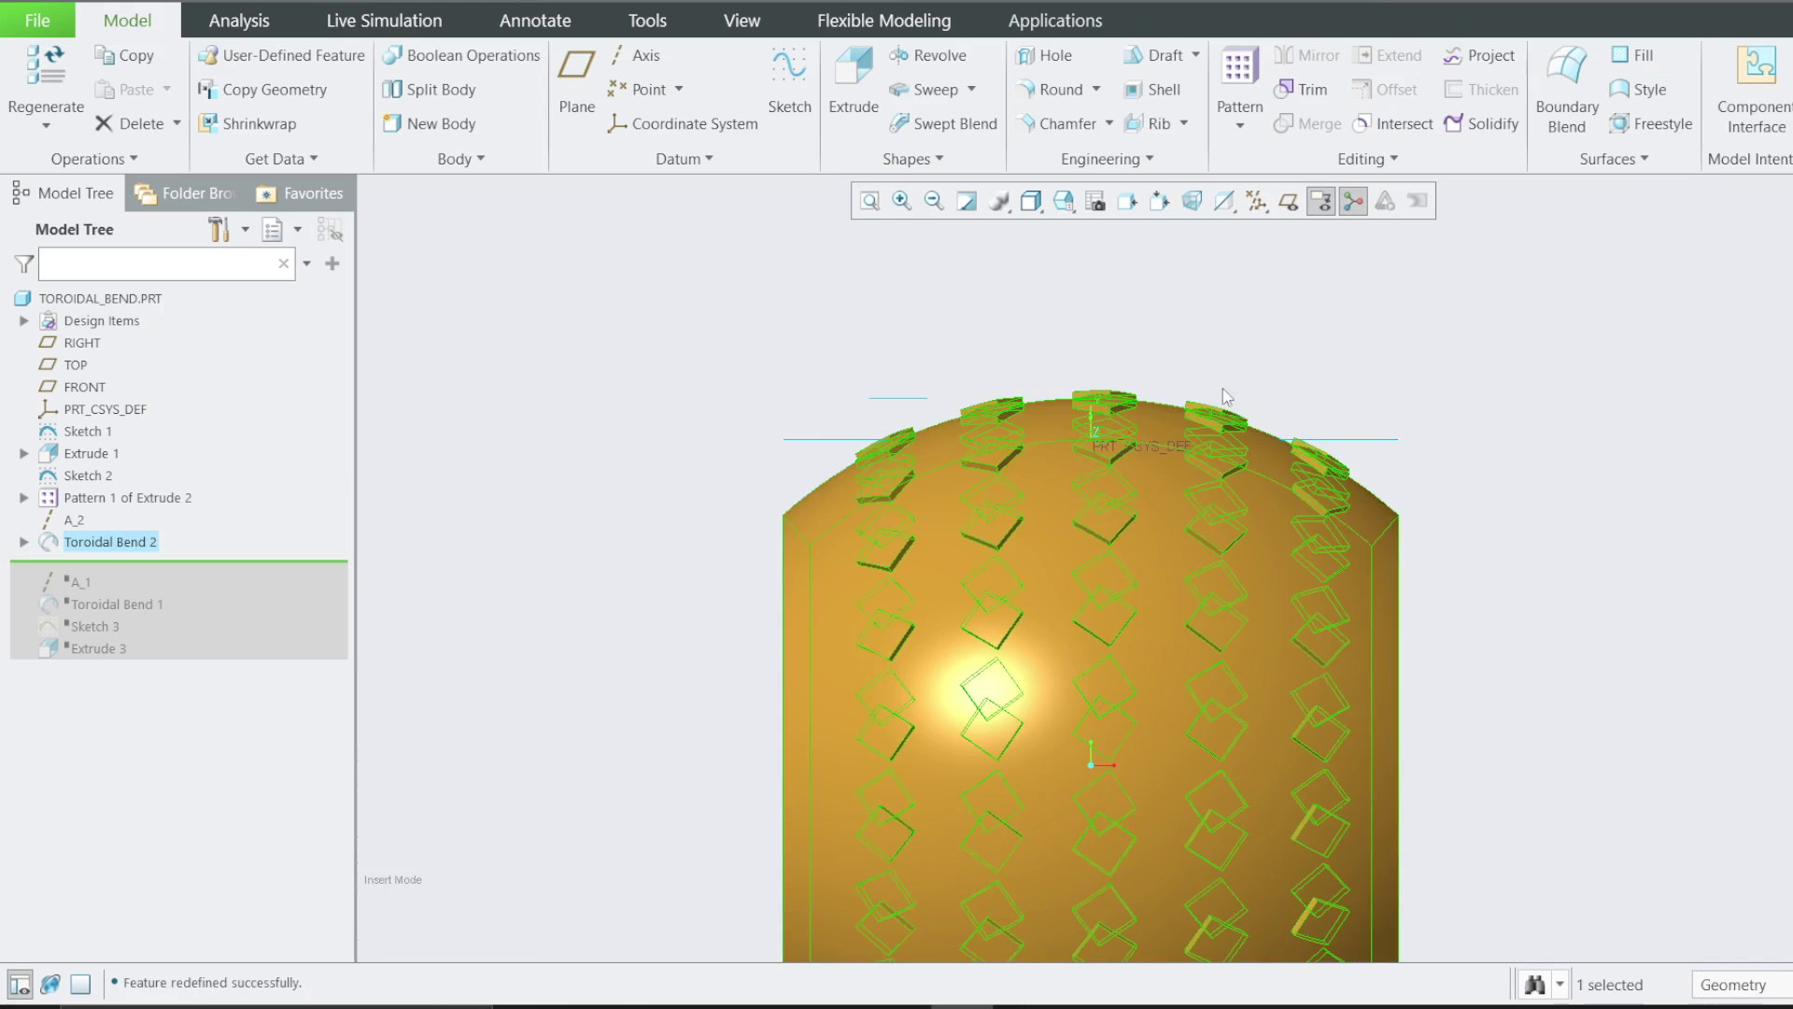
pyautogui.moveTo(895, 577)
pyautogui.mouseDown(button='middle')
pyautogui.moveTo(841, 571)
pyautogui.moveTo(895, 586)
pyautogui.moveTo(887, 551)
pyautogui.moveTo(882, 566)
pyautogui.moveTo(951, 585)
pyautogui.moveTo(877, 605)
pyautogui.moveTo(921, 554)
pyautogui.mouseUp(button='middle')
pyautogui.scroll(4, 921, 554)
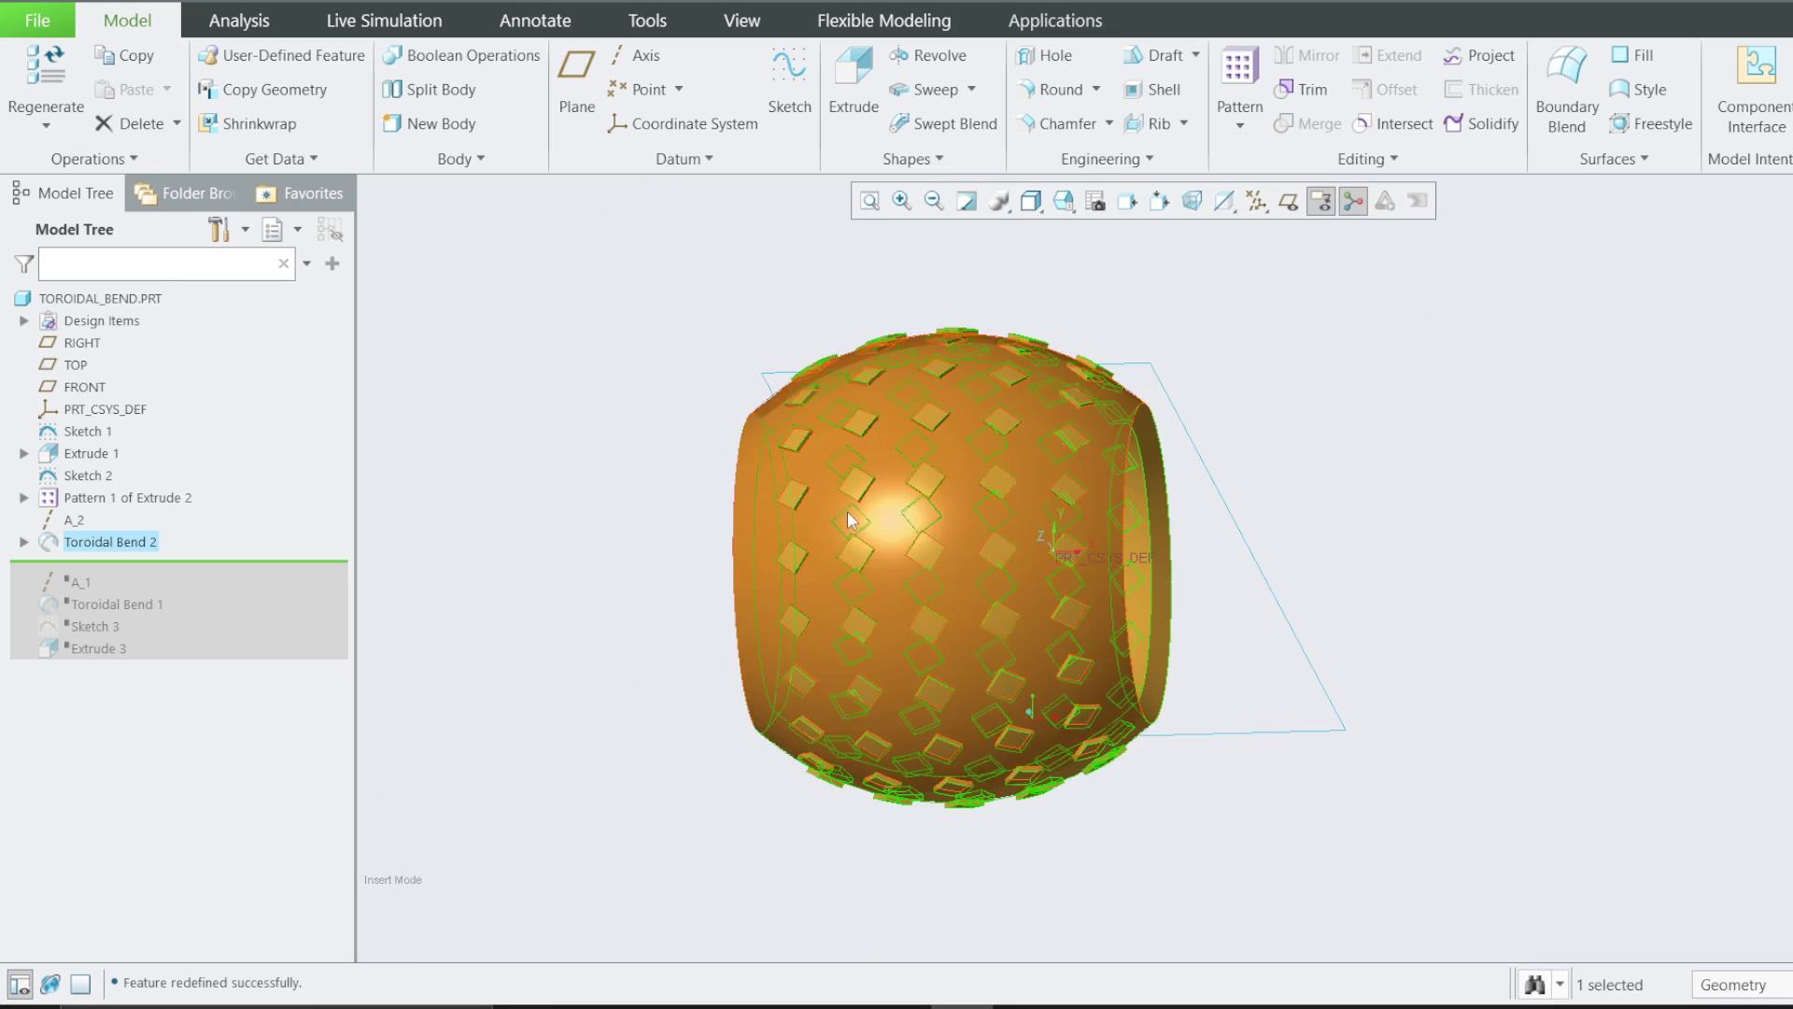
pyautogui.scroll(-2, 906, 383)
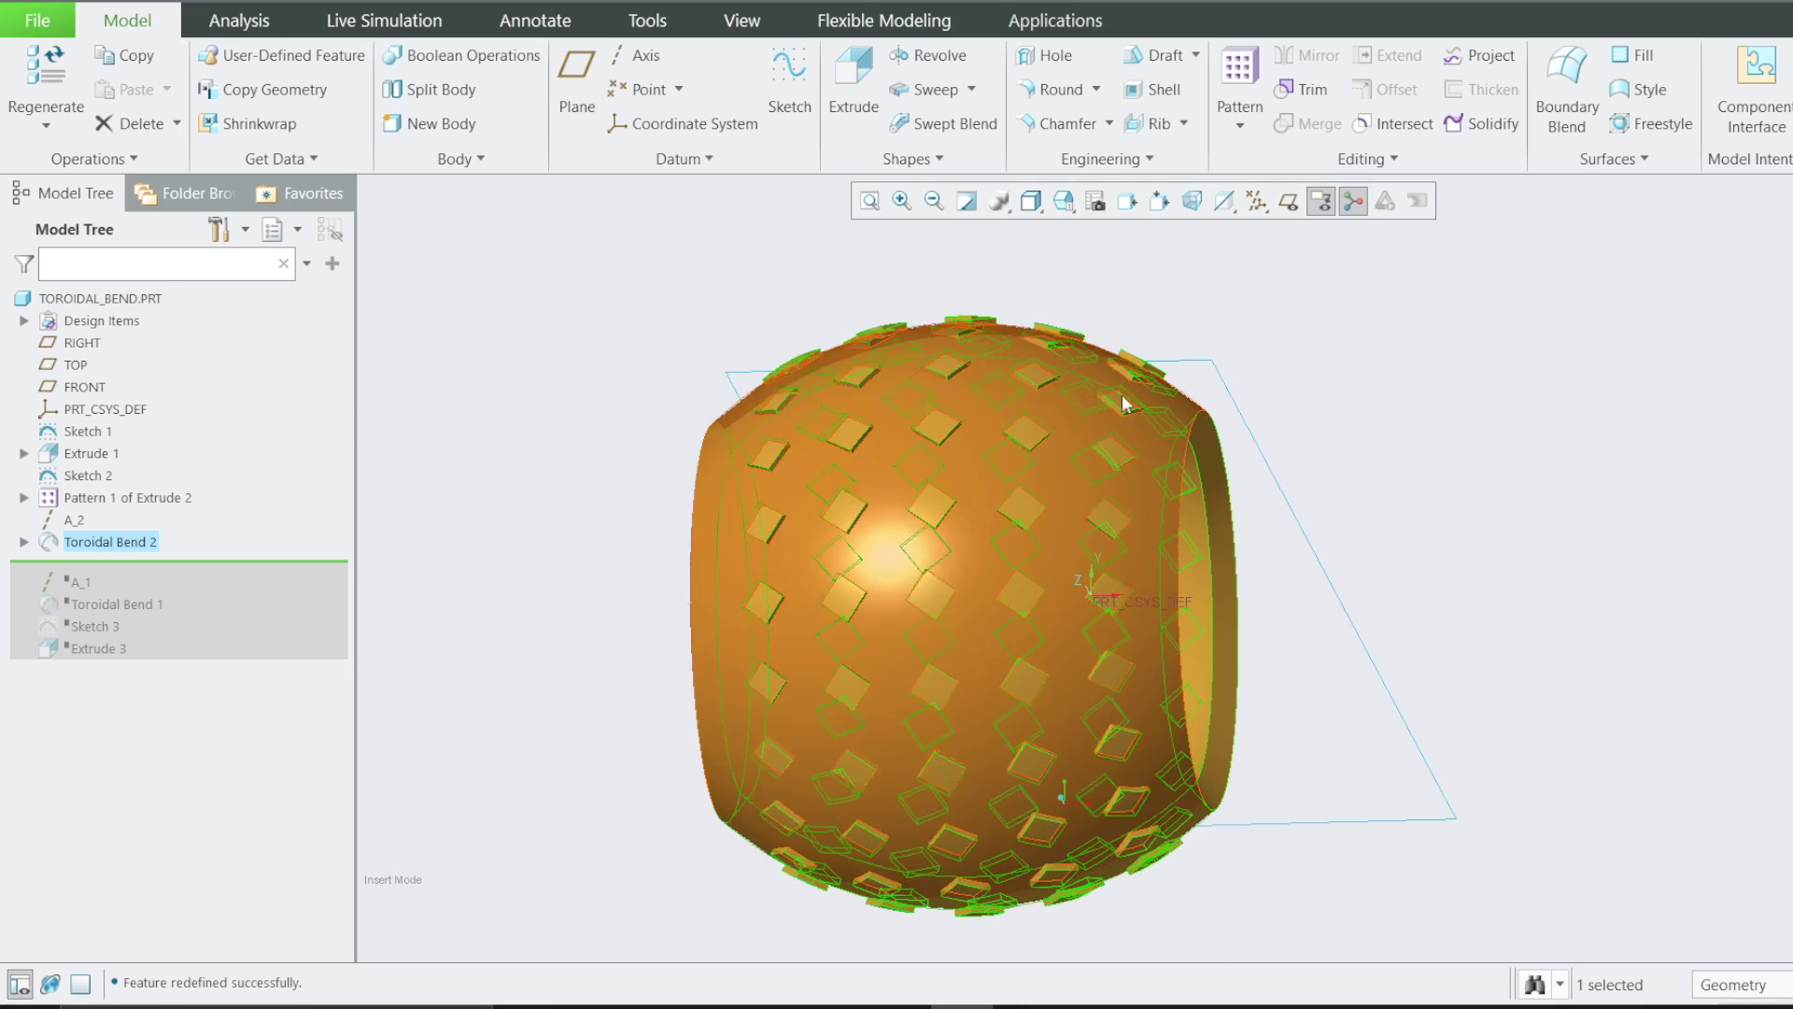